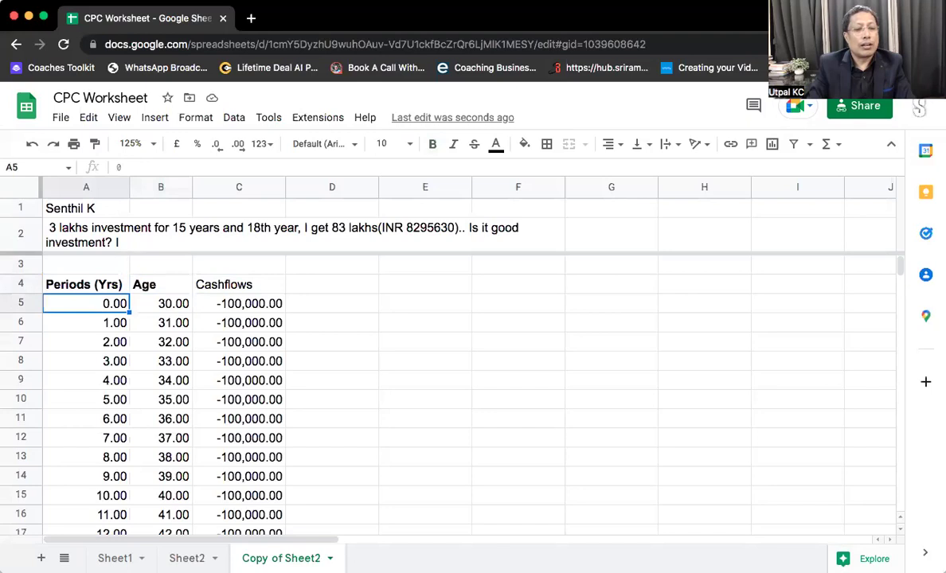
Step: Review the existing periods, ages and cash flows in columns A to C from row 5 down past the payout years
{"action": "key", "text": "Down"}
{"action": "key", "text": "Down"}
{"action": "key", "text": "Down"}
{"action": "key", "text": "Down"}
{"action": "key", "text": "Down"}
{"action": "key", "text": "Down"}
{"action": "key", "text": "Down"}
{"action": "key", "text": "Down"}
{"action": "key", "text": "Down"}
{"action": "key", "text": "Down"}
{"action": "key", "text": "Down"}
{"action": "key", "text": "Down"}
{"action": "key", "text": "Down"}
{"action": "key", "text": "Down"}
{"action": "key", "text": "Down"}
{"action": "key", "text": "Down"}
{"action": "key", "text": "Down"}
{"action": "key", "text": "Up"}
{"action": "key", "text": "Up"}
{"action": "key", "text": "Up"}
{"action": "key", "text": "Right"}
{"action": "key", "text": "Up"}
{"action": "key", "text": "Up"}
{"action": "key", "text": "Up"}
{"action": "key", "text": "Up"}
{"action": "key", "text": "Up"}
{"action": "key", "text": "Up"}
{"action": "key", "text": "Up"}
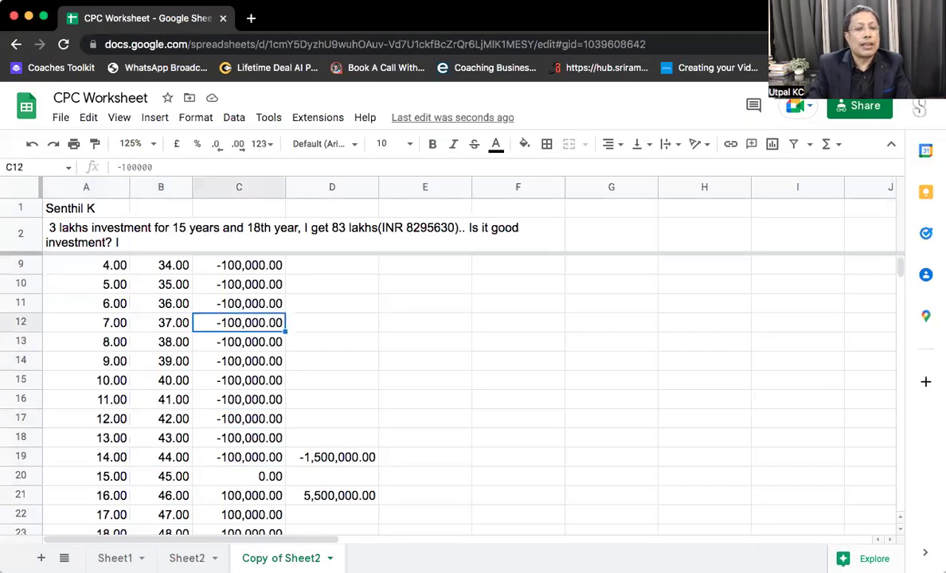
{"action": "key", "text": "Up"}
{"action": "key", "text": "Up"}
{"action": "key", "text": "Up"}
{"action": "key", "text": "Up"}
{"action": "key", "text": "Up"}
{"action": "key", "text": "Up"}
{"action": "key", "text": "Up"}
{"action": "key", "text": "Up"}
{"action": "key", "text": "Up"}
{"action": "key", "text": "Up"}
{"action": "key", "text": "Up"}
{"action": "key", "text": "Down"}
{"action": "key", "text": "Down"}
{"action": "key", "text": "Down"}
{"action": "key", "text": "Down"}
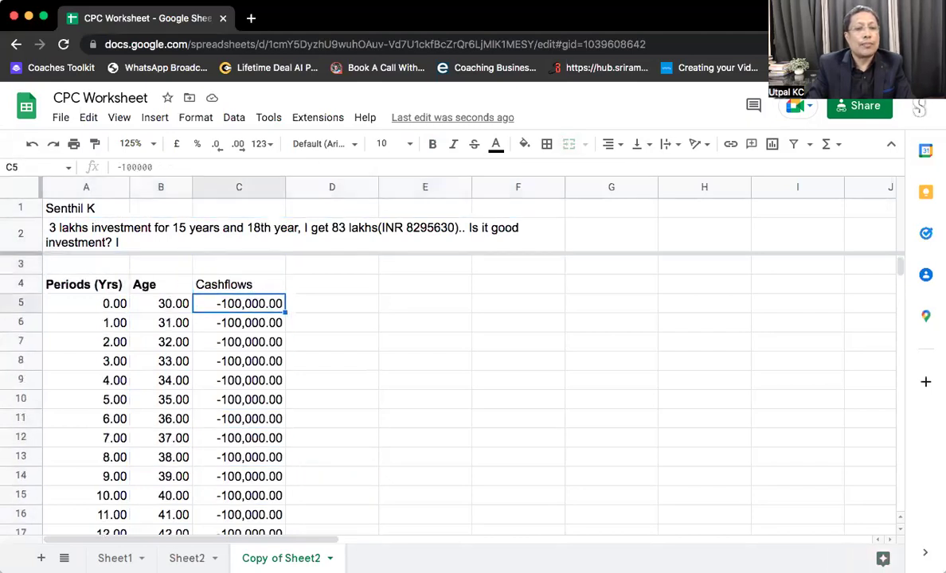
Step: Clear everything in columns B to E from row 4 down to the end of the sheet
{"action": "key", "text": "Left"}
{"action": "key", "text": "Up"}
{"action": "key", "text": "shift+Right"}
{"action": "key", "text": "shift+Right"}
{"action": "key", "text": "shift+Right"}
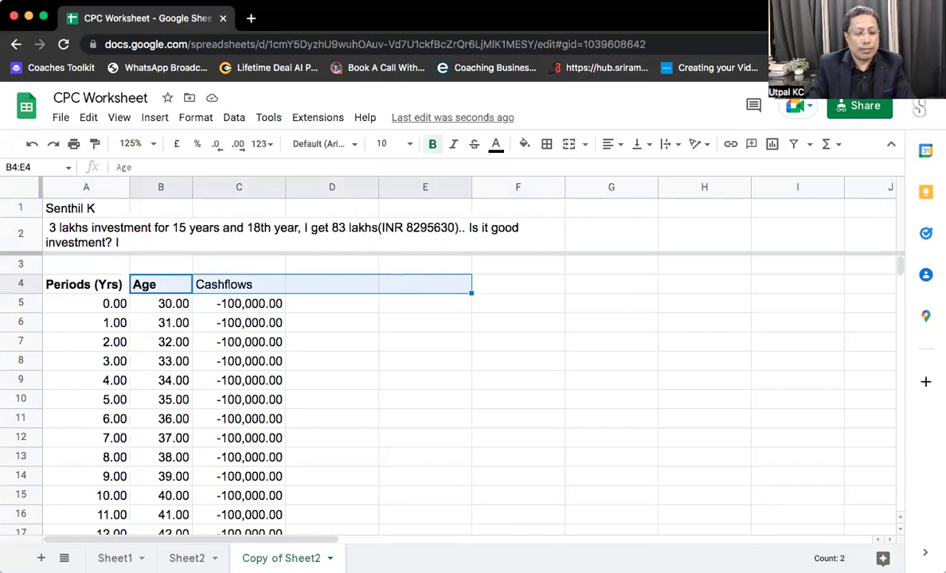
{"action": "key", "text": "super+shift+Down"}
{"action": "key", "text": "super+shift+Down"}
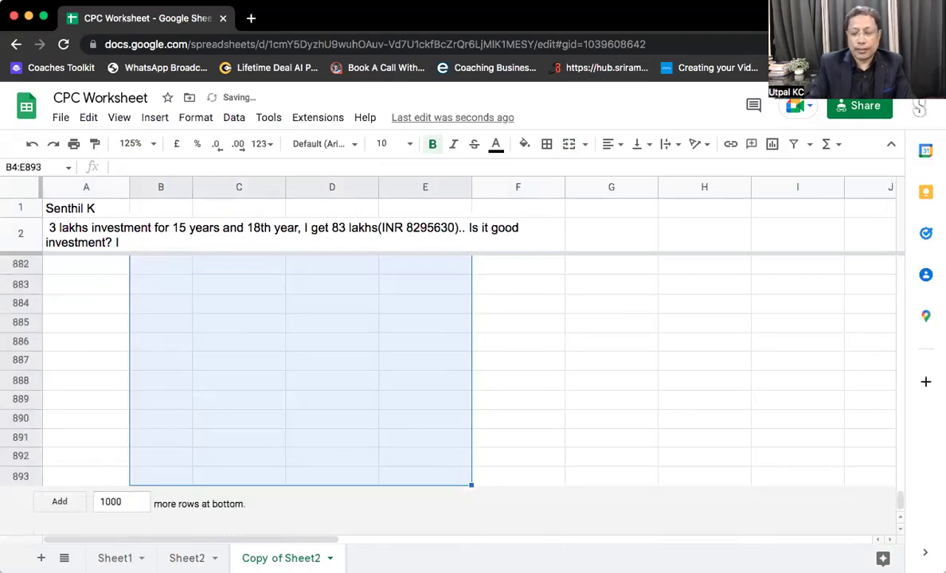
Step: Enter the bold header "Cashflows" in B4, beside the Periods (Yrs) header
{"action": "key", "text": "Up"}
{"action": "key", "text": "Up"}
{"action": "key", "text": "Up"}
{"action": "key", "text": "Down"}
{"action": "key", "text": "Down"}
{"action": "key", "text": "Down"}
{"action": "key", "text": "Down"}
{"action": "key", "text": "Up"}
{"action": "key", "text": "super+b"}
{"action": "type", "text": "Cah"}
{"action": "key", "text": "BackSpace"}
{"action": "type", "text": "shflows"}
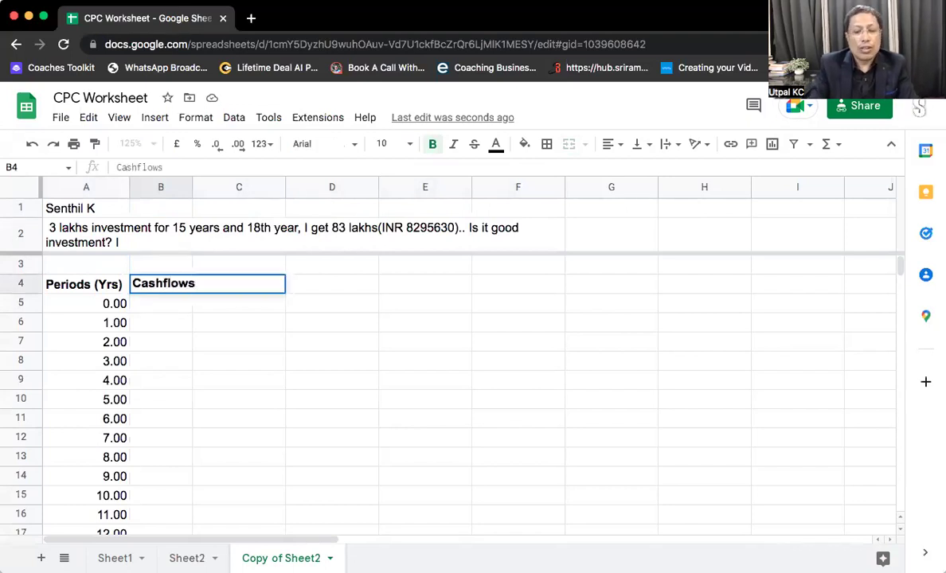
{"action": "key", "text": "Return"}
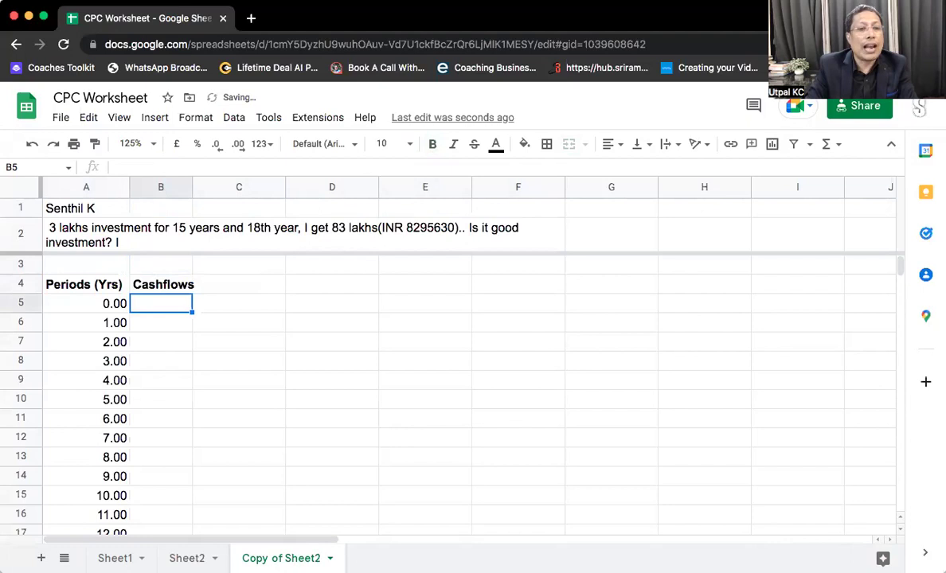
Step: Enter -300,000 in B5 and fill it down through B19 for periods 0 to 14
{"action": "type", "text": "-300,000"}
{"action": "key", "text": "Return"}
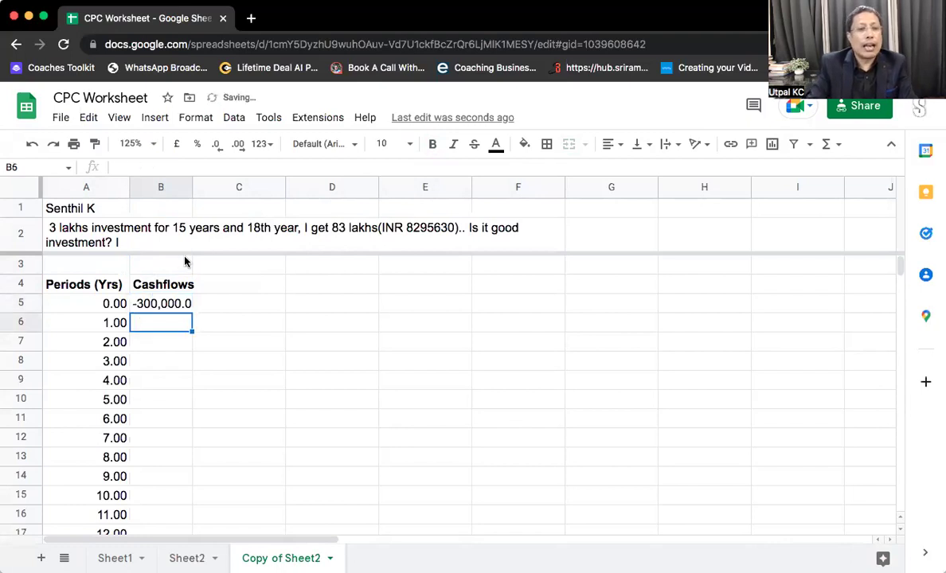
{"action": "left_click", "coordinate": [175, 306]}
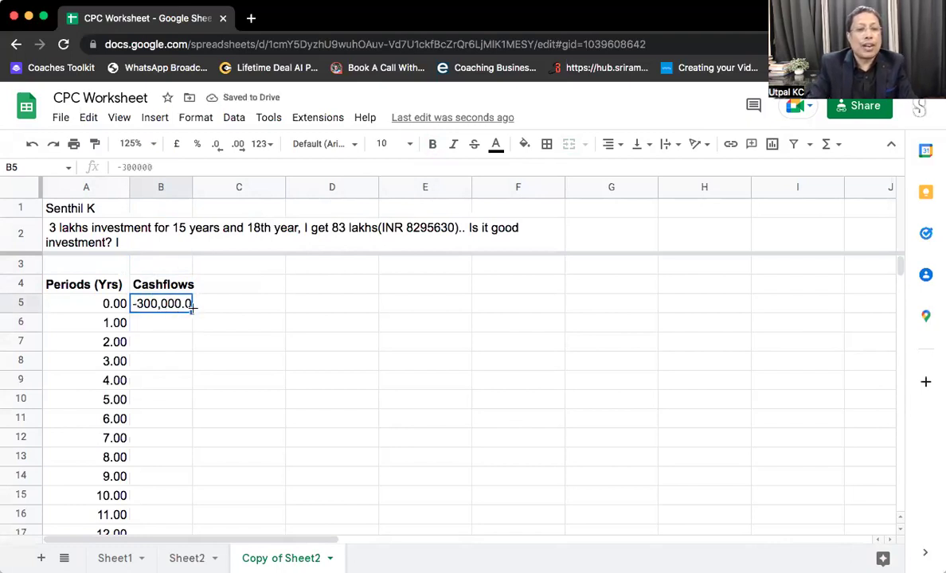
{"action": "left_click_drag", "start_coordinate": [191, 313], "coordinate": [181, 462]}
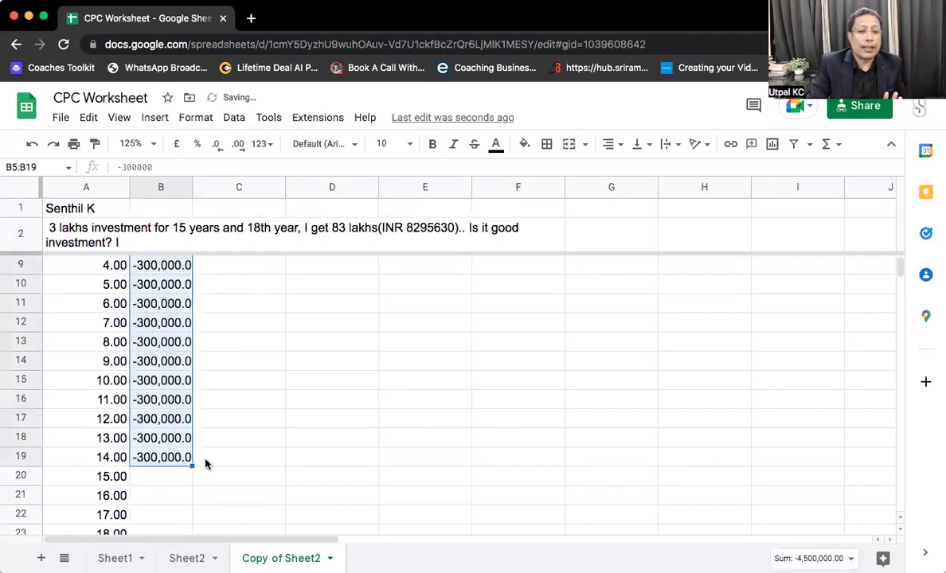
Step: Auto-fit the width of column B to the cash flow amounts
{"action": "left_click", "coordinate": [227, 460]}
{"action": "left_click", "coordinate": [177, 476]}
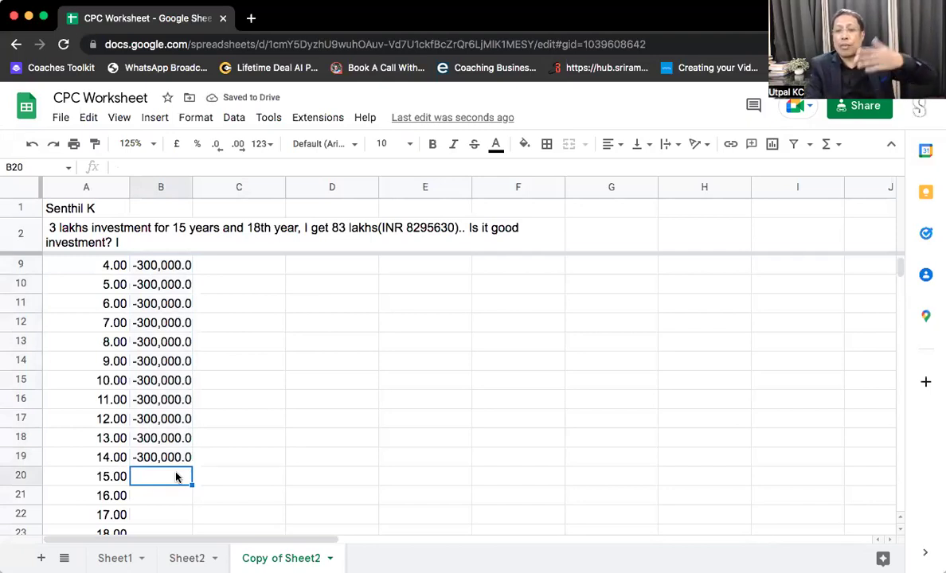
{"action": "double_click", "coordinate": [192, 186]}
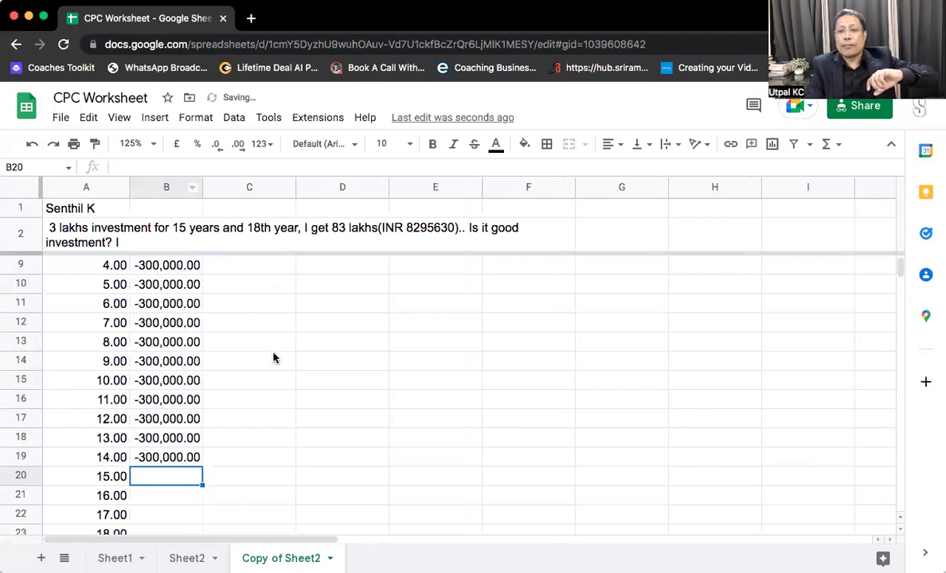
{"action": "left_click", "coordinate": [271, 361]}
{"action": "left_click", "coordinate": [183, 478]}
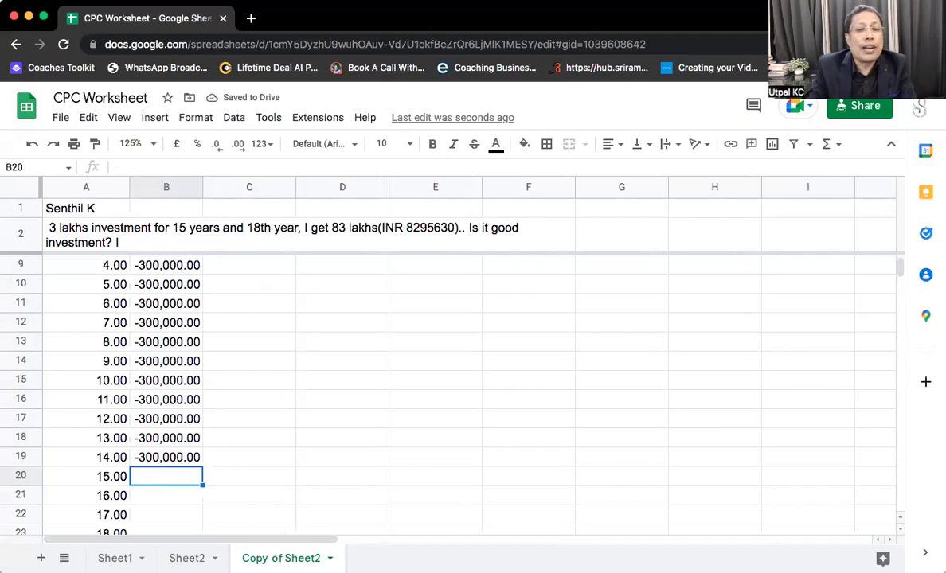
Step: Delete all contents from A24 to the end of the sheet so the periods stop at 18
{"action": "key", "text": "Up"}
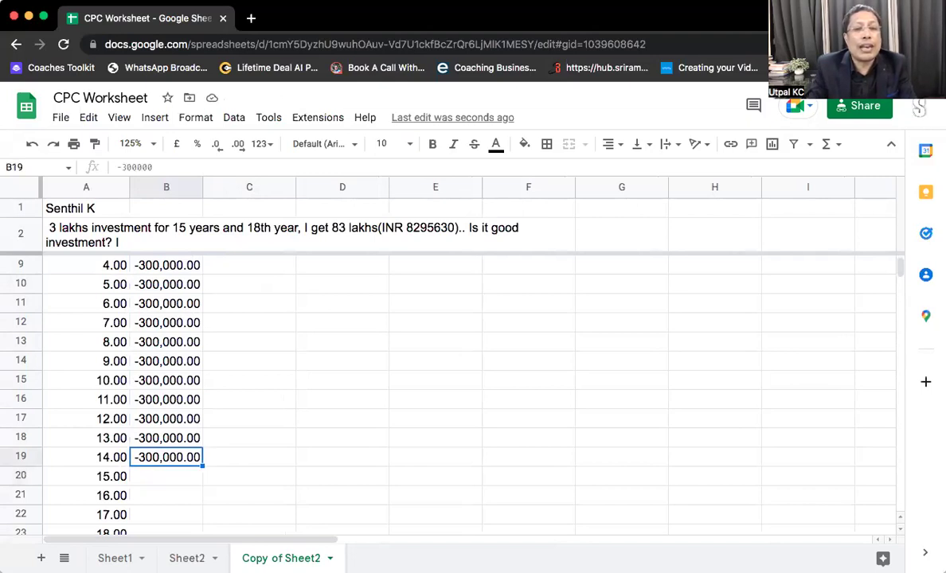
{"action": "key", "text": "Down"}
{"action": "key", "text": "Down"}
{"action": "key", "text": "Down"}
{"action": "key", "text": "Down"}
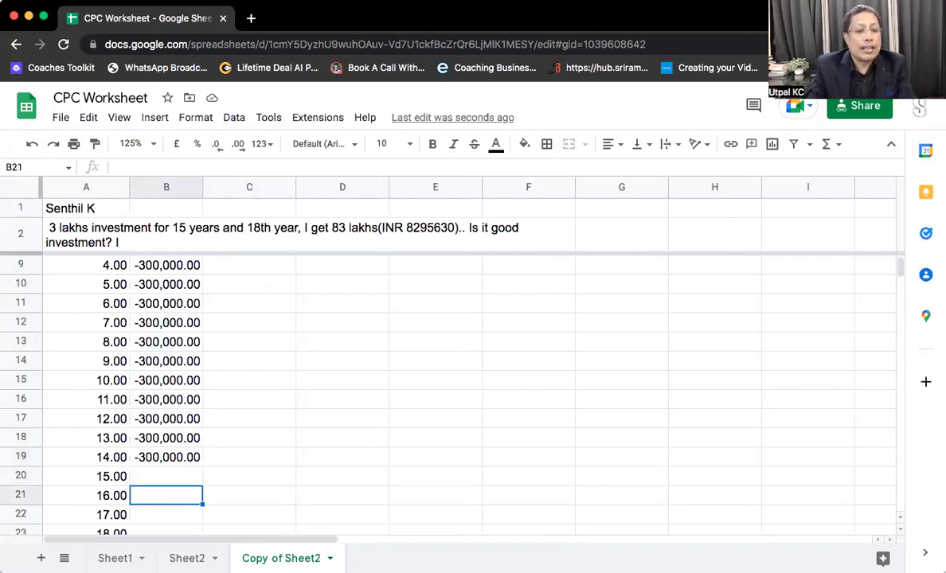
{"action": "key", "text": "Left"}
{"action": "key", "text": "Down"}
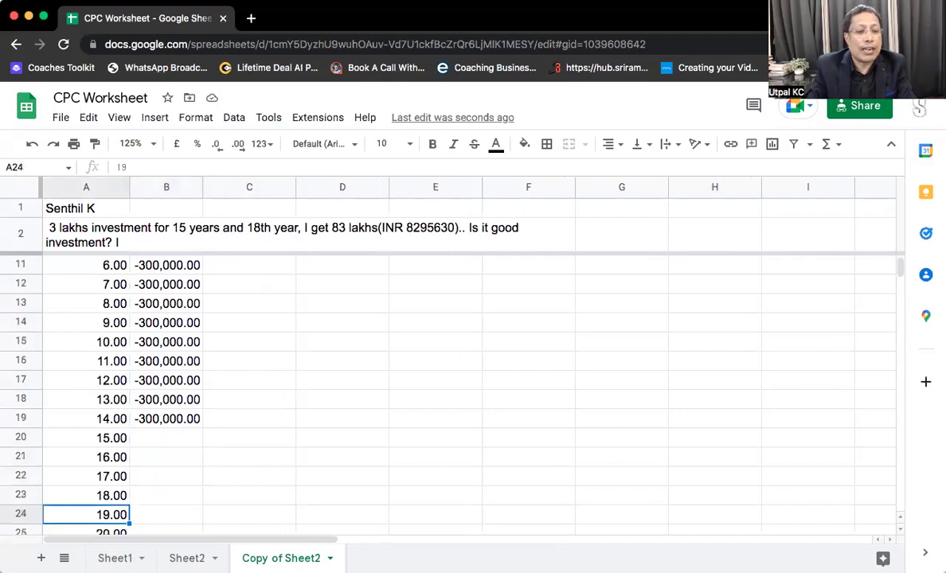
{"action": "key", "text": "ctrl+shift+Down"}
{"action": "key", "text": "ctrl+shift+Right"}
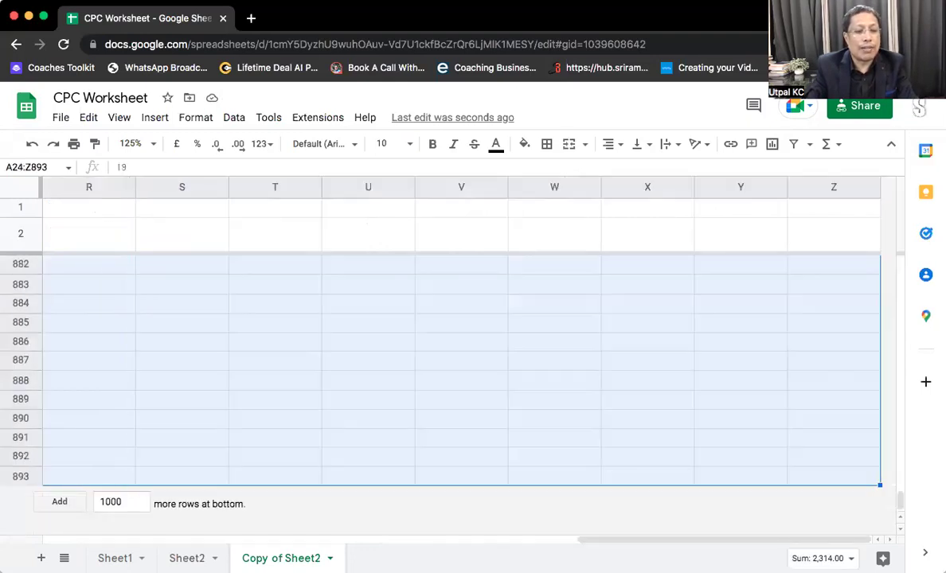
{"action": "key", "text": "Delete"}
{"action": "key", "text": "Up"}
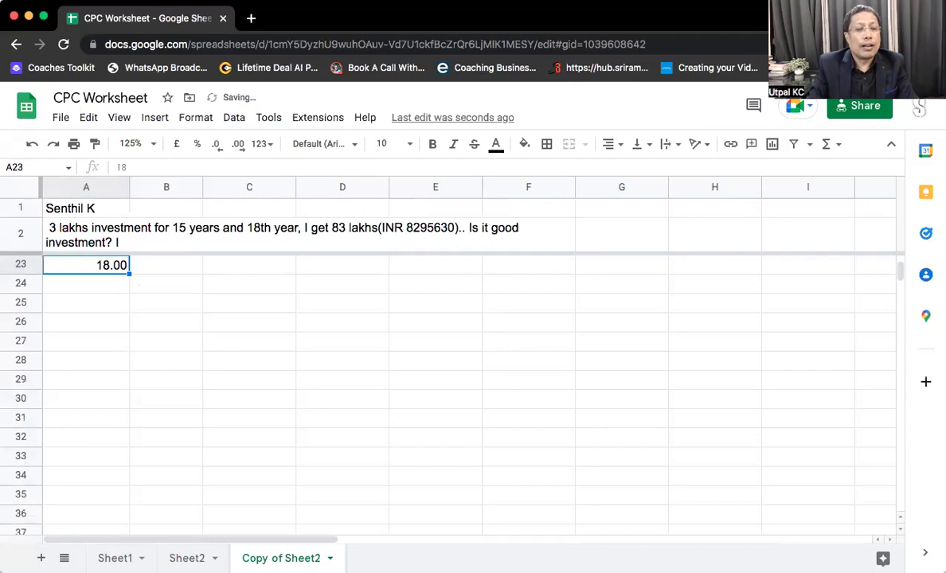
Step: Enter a cash flow of 0 in B20, B21 and B22 for periods 15 to 17
{"action": "key", "text": "Up"}
{"action": "key", "text": "Up"}
{"action": "key", "text": "Up"}
{"action": "key", "text": "Up"}
{"action": "key", "text": "Up"}
{"action": "key", "text": "Down"}
{"action": "key", "text": "Down"}
{"action": "key", "text": "Down"}
{"action": "key", "text": "Up"}
{"action": "key", "text": "Right"}
{"action": "type", "text": "0"}
{"action": "key", "text": "Return"}
{"action": "type", "text": "0"}
{"action": "key", "text": "Return"}
{"action": "type", "text": "0"}
{"action": "key", "text": "Return"}
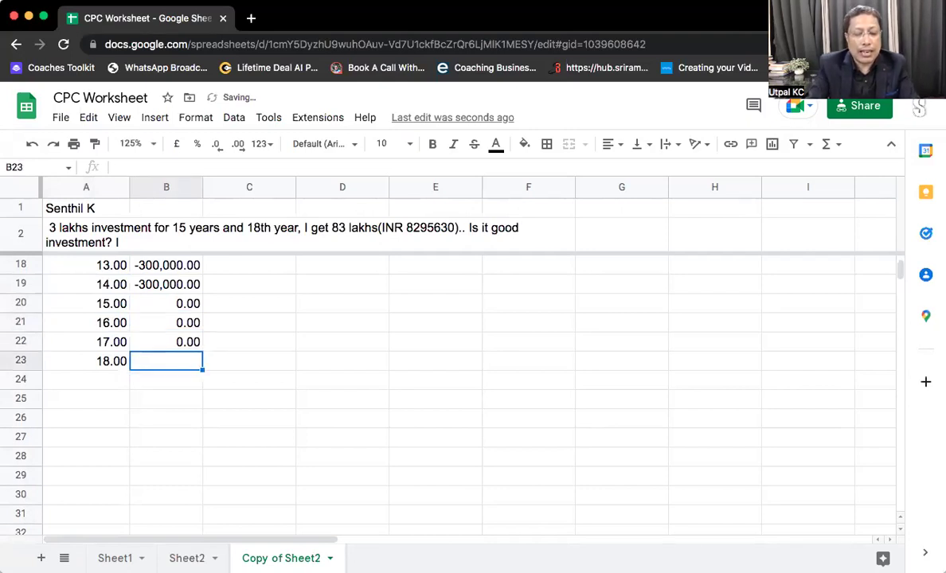
Step: Enter the maturity payout of 8,300,000 in B23 for period 18
{"action": "type", "text": "8,300,"}
{"action": "type", "text": "00000"}
{"action": "key", "text": "Return"}
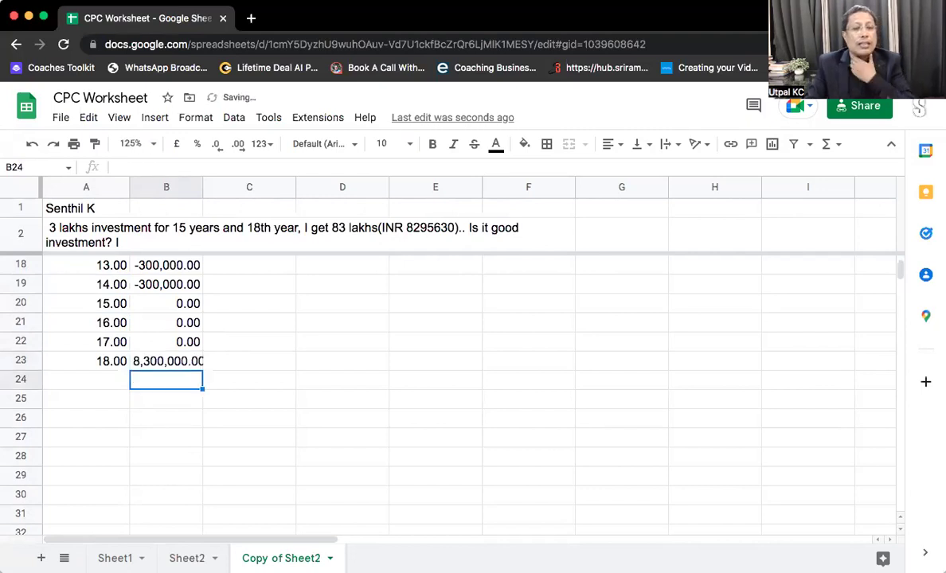
Step: Review the Cashflows column from the first investment through the zero years to the period 18 payout
{"action": "left_click", "coordinate": [166, 361]}
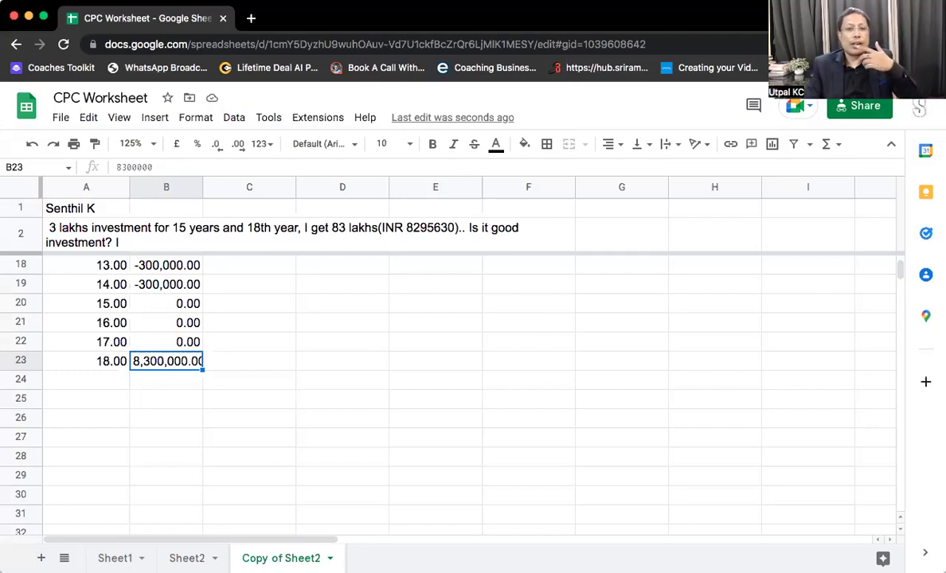
{"action": "key", "text": "Up"}
{"action": "key", "text": "Up"}
{"action": "key", "text": "Up"}
{"action": "key", "text": "Up"}
{"action": "key", "text": "Up"}
{"action": "key", "text": "ctrl+Up"}
{"action": "key", "text": "Down"}
{"action": "key", "text": "Down"}
{"action": "key", "text": "Down"}
{"action": "key", "text": "Down"}
{"action": "key", "text": "Down"}
{"action": "key", "text": "Down"}
{"action": "key", "text": "Down"}
{"action": "key", "text": "Down"}
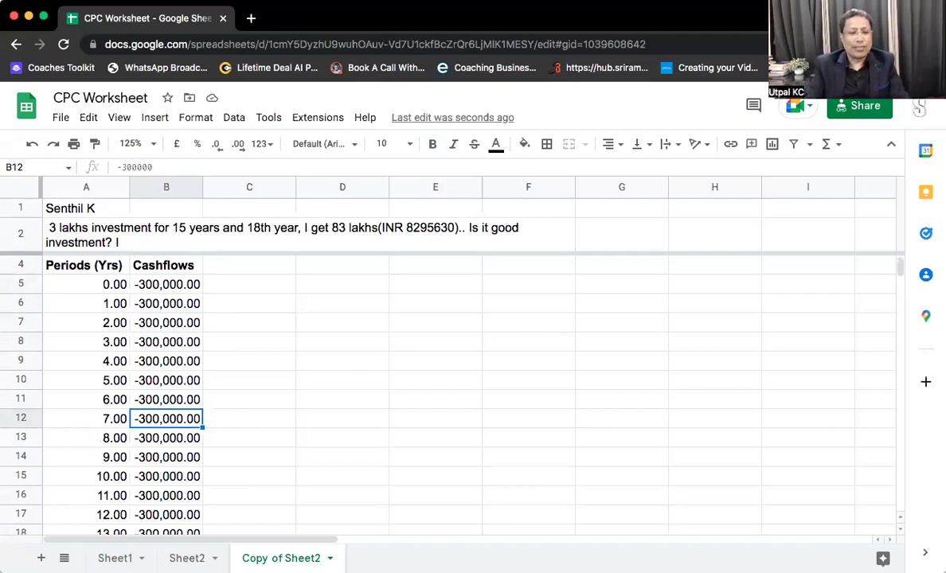
{"action": "key", "text": "Down"}
{"action": "key", "text": "Down"}
{"action": "key", "text": "Down"}
{"action": "key", "text": "Down"}
{"action": "key", "text": "Down"}
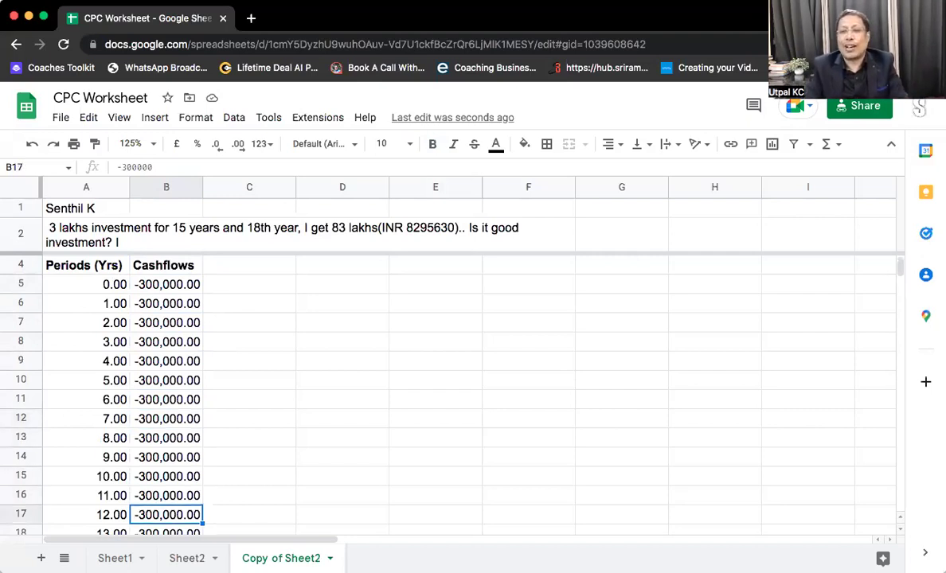
{"action": "key", "text": "Down"}
{"action": "key", "text": "Down"}
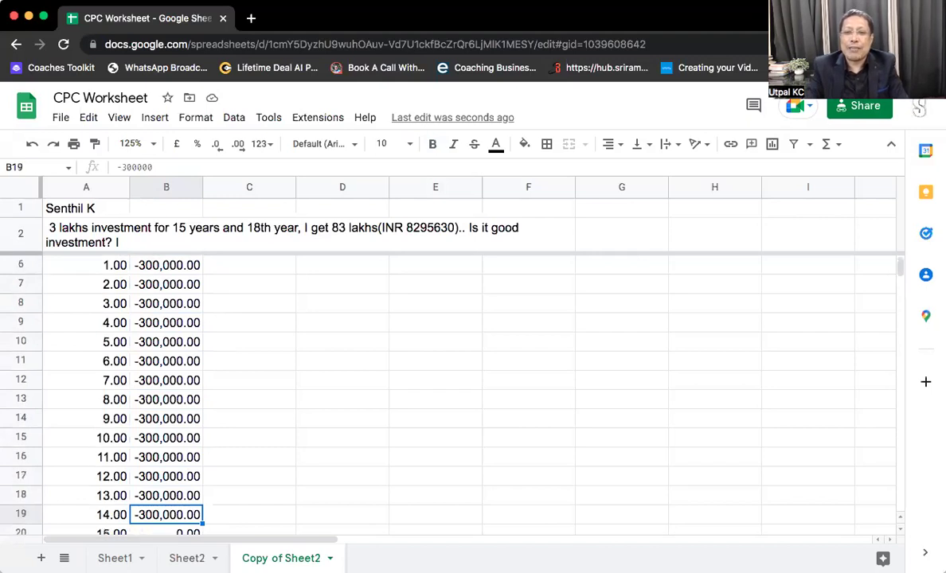
{"action": "key", "text": "Down"}
{"action": "key", "text": "Down"}
{"action": "key", "text": "Down"}
{"action": "key", "text": "Down"}
{"action": "key", "text": "Up"}
{"action": "key", "text": "Up"}
{"action": "key", "text": "Up"}
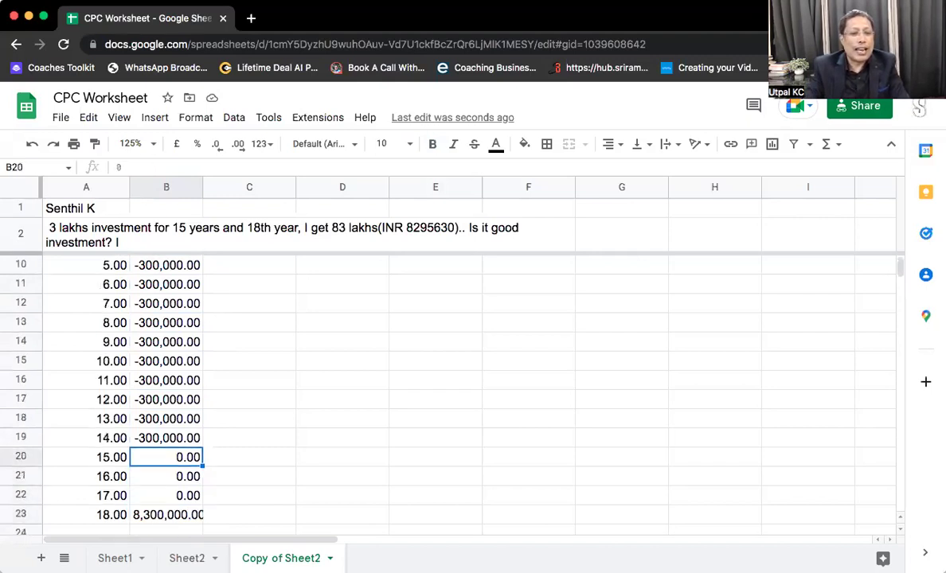
{"action": "key", "text": "Down"}
{"action": "key", "text": "Down"}
{"action": "key", "text": "Down"}
{"action": "key", "text": "Down"}
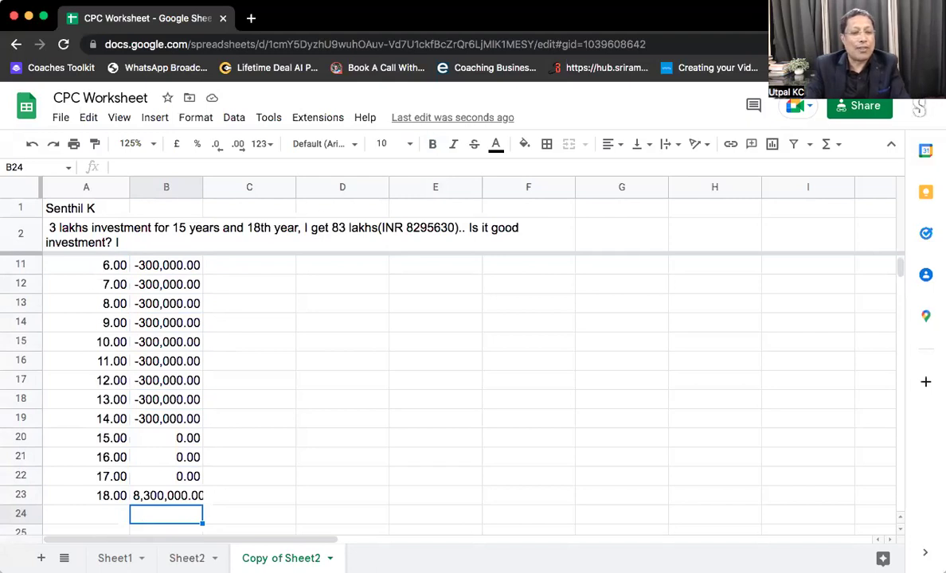
Step: Label A25 as "ROI" below the cash flow table
{"action": "key", "text": "Down"}
{"action": "key", "text": "Left"}
{"action": "key", "text": "Return"}
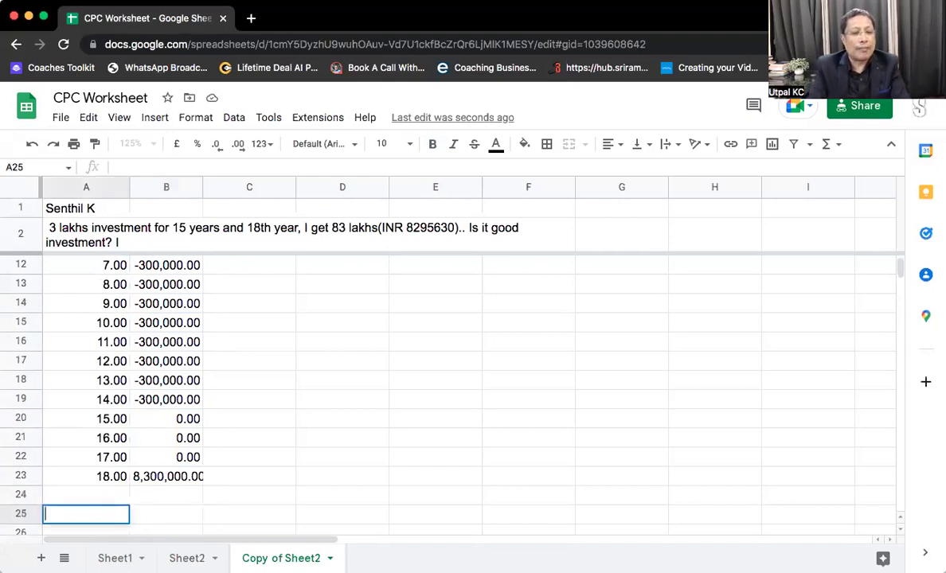
{"action": "type", "text": "ROI"}
{"action": "key", "text": "Tab"}
Step: Calculate the return in B25 with =irr(B5:B23) and format it as a percentage
{"action": "type", "text": "="}
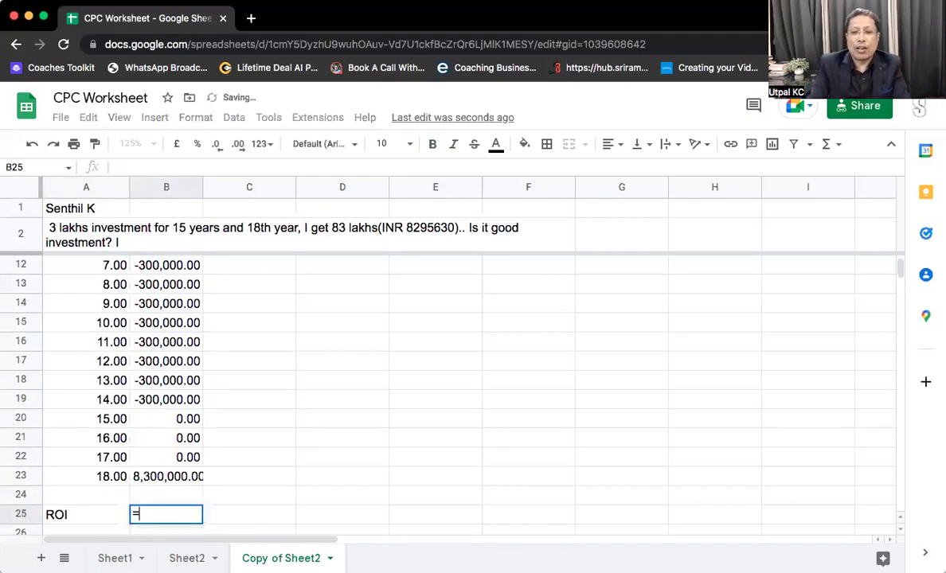
{"action": "type", "text": "irr("}
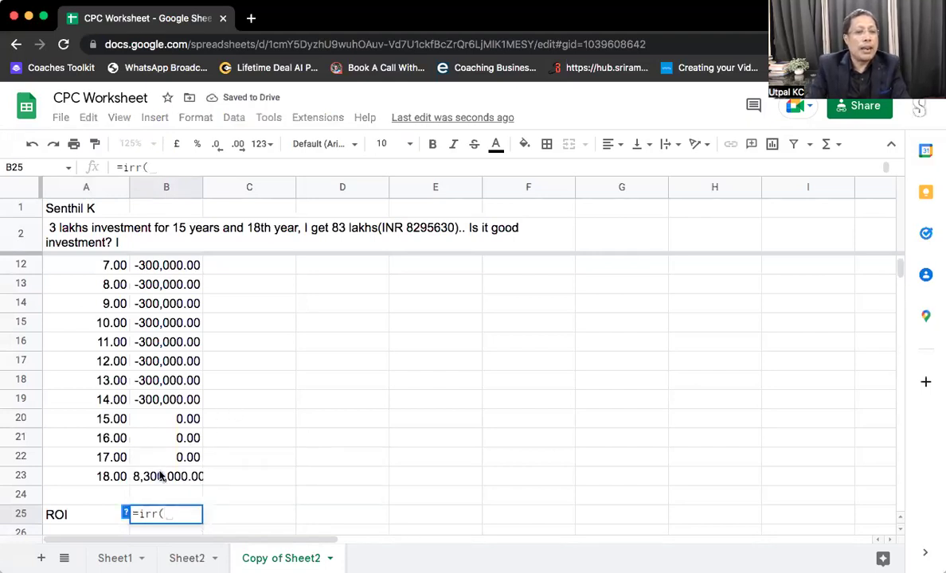
{"action": "left_click_drag", "start_coordinate": [160, 478], "coordinate": [182, 301]}
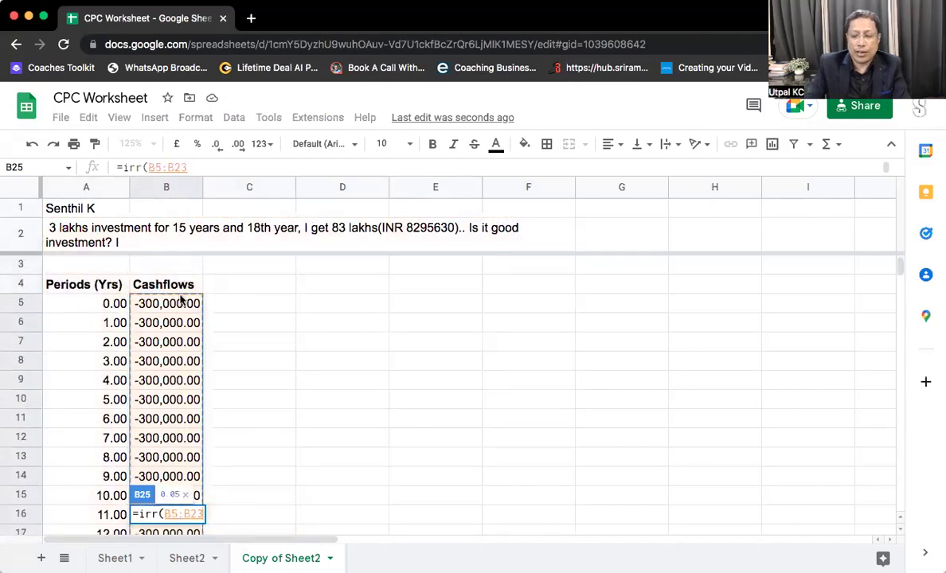
{"action": "key", "text": "Return"}
{"action": "key", "text": "Up"}
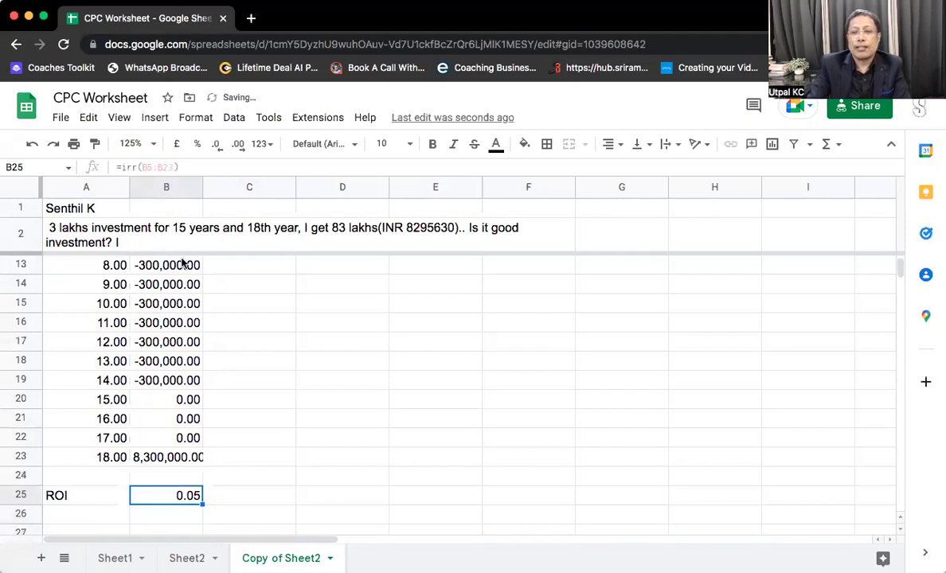
{"action": "left_click", "coordinate": [199, 145]}
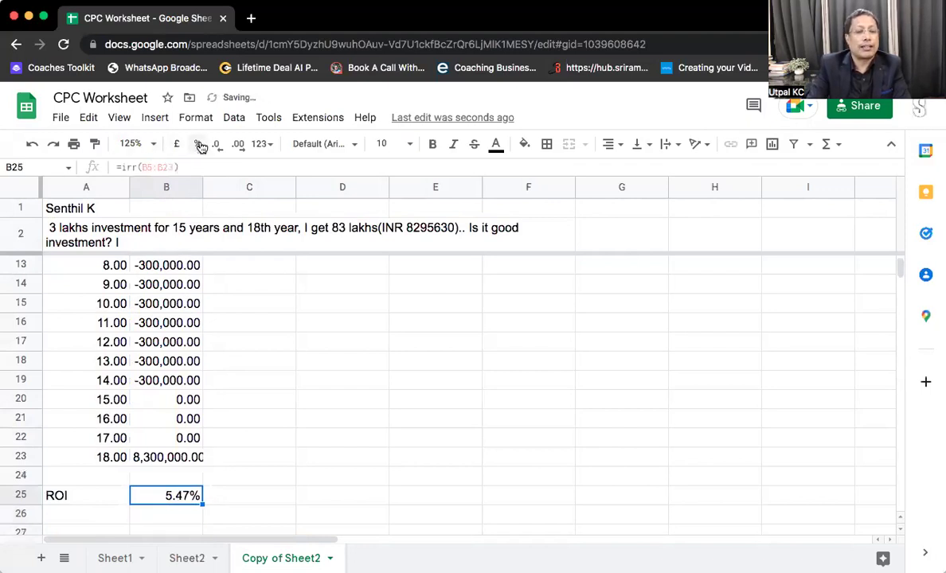
Step: Examine the zero cash flows for periods 15 to 17 and the final payout in relation to the ROI
{"action": "left_click", "coordinate": [286, 506]}
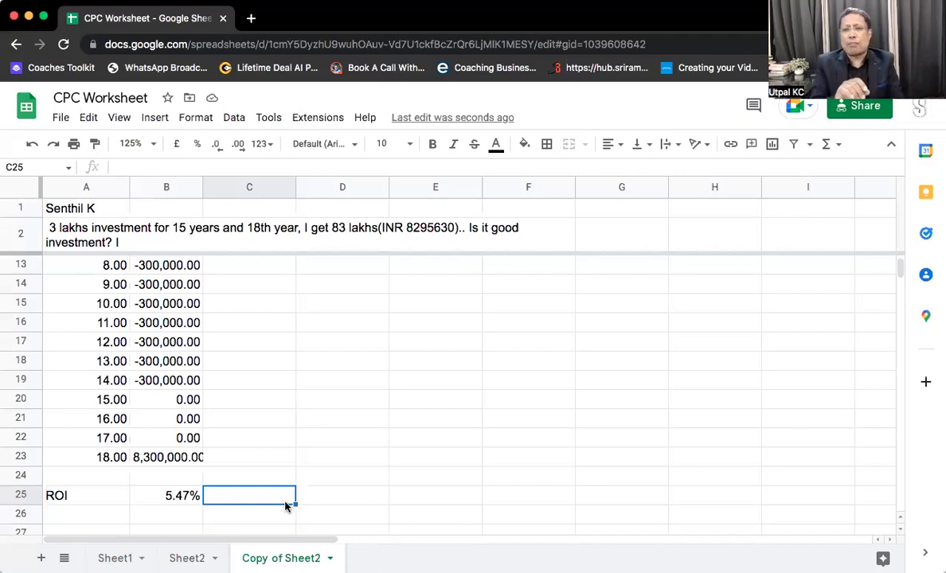
{"action": "key", "text": "Up"}
{"action": "key", "text": "Up"}
{"action": "key", "text": "Up"}
{"action": "key", "text": "Up"}
{"action": "key", "text": "Up"}
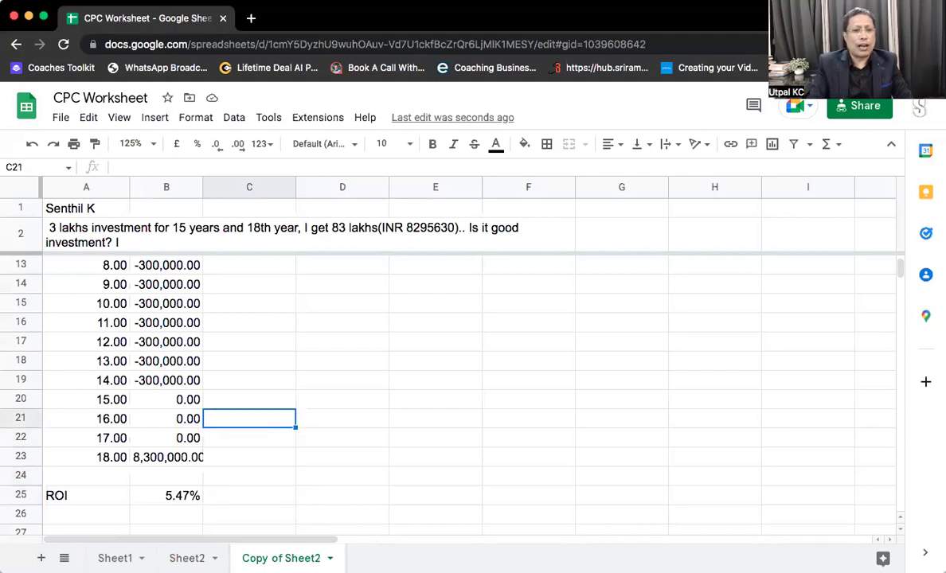
{"action": "key", "text": "Left"}
{"action": "key", "text": "Down"}
{"action": "key", "text": "Down"}
{"action": "key", "text": "Up"}
{"action": "key", "text": "Up"}
{"action": "key", "text": "Down"}
{"action": "key", "text": "Down"}
{"action": "key", "text": "Down"}
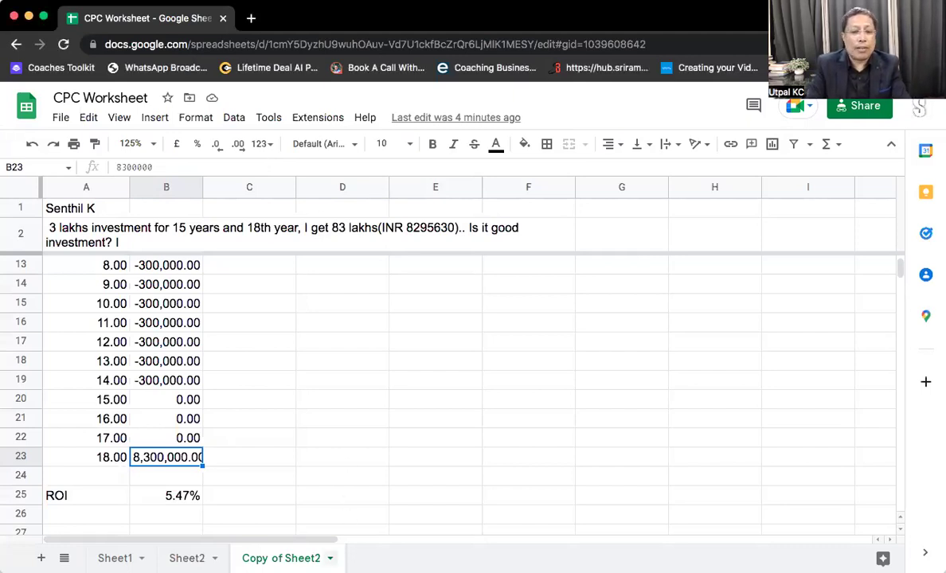
Step: Duplicate the Copy of Sheet2 sheet and replace the name in A1 of the duplicate with the next client's name
{"action": "left_click", "coordinate": [329, 558]}
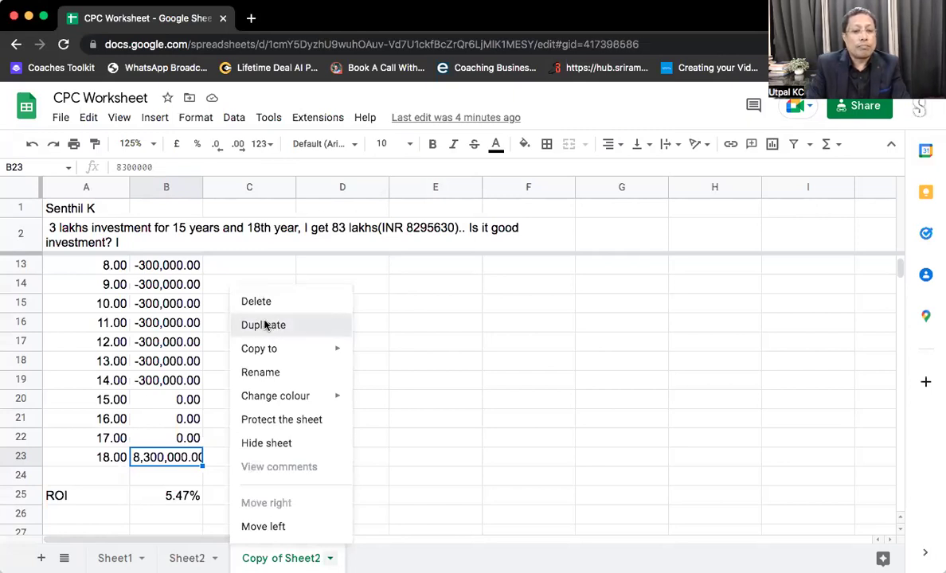
{"action": "left_click", "coordinate": [267, 325]}
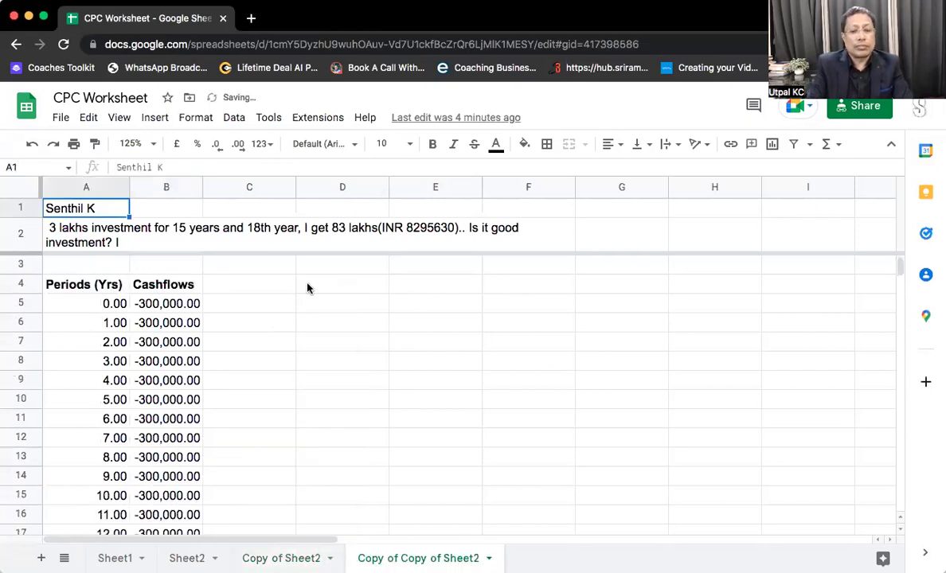
{"action": "type", "text": "Kap"}
{"action": "key", "text": "BackSpace"}
{"action": "type", "text": "lpana"}
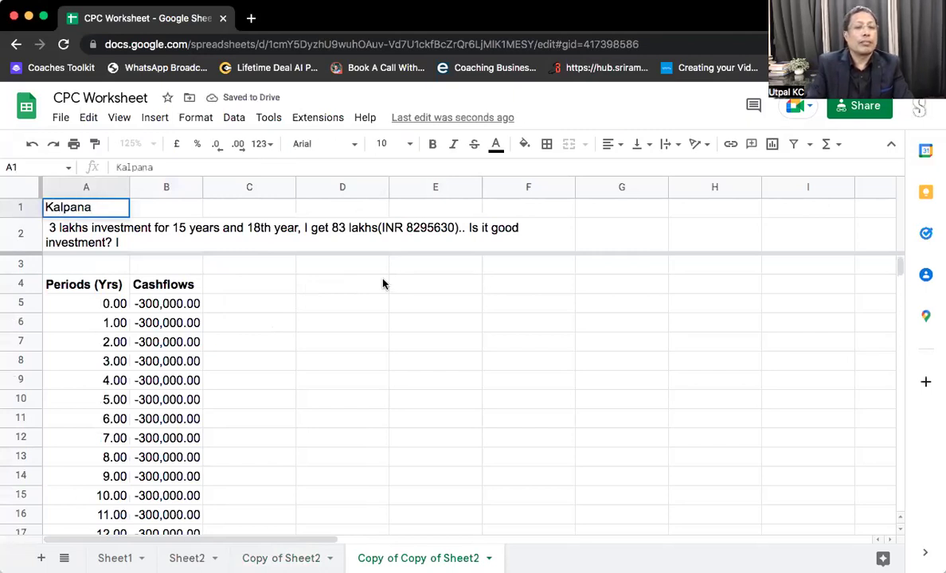
Step: Replace the question in A2 with the LIC case: 5300 per month for 16 years, 0 for 5 years, return 2100000 plus bonus
{"action": "left_click", "coordinate": [241, 241]}
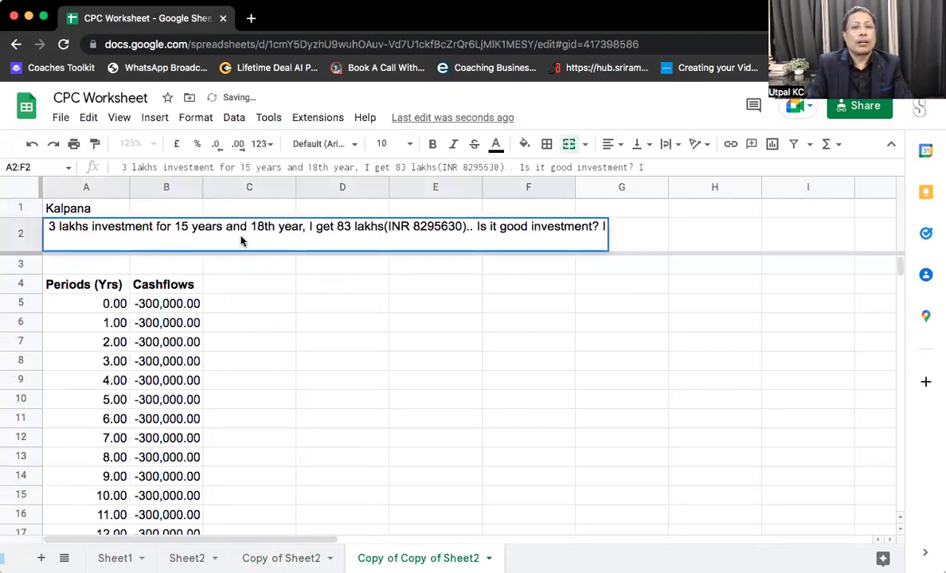
{"action": "triple_click", "coordinate": [262, 226]}
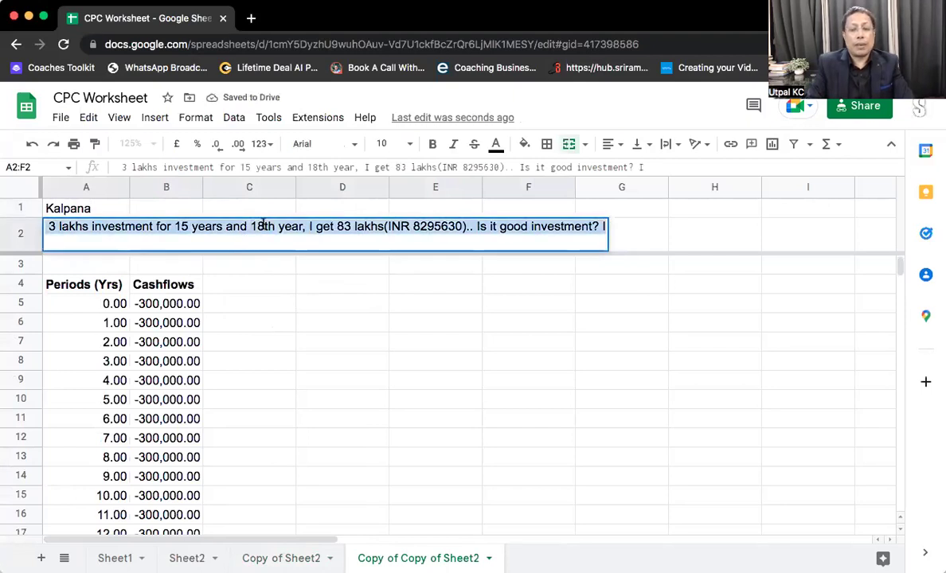
{"action": "type", "text": "if i am investing 5300  per month for 16 years and for 5 year i pay 0 amount. Return will be 2100000, plus bonus as applicable at that time accrued over this amount. How to work on bonus value considering rate return. I refer LIC case here to understand"}
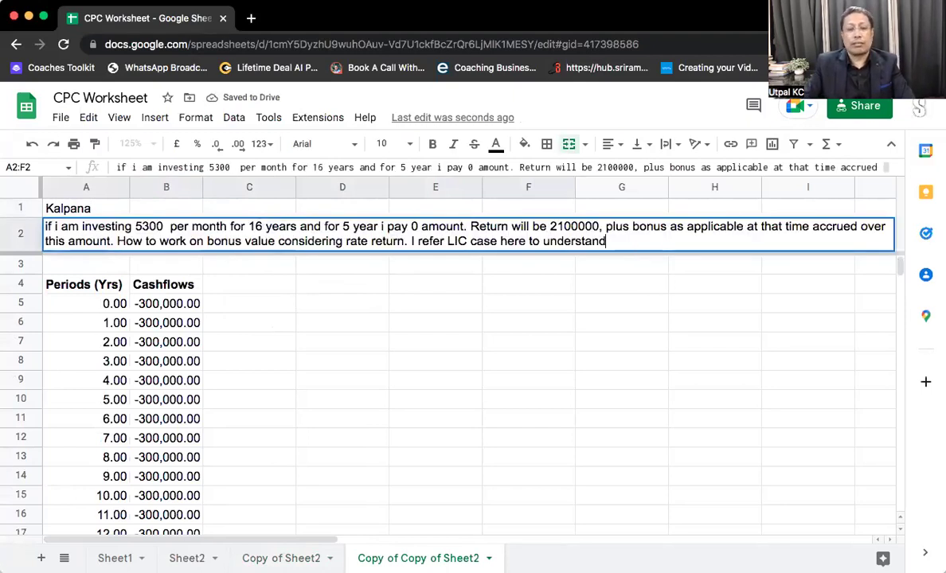
{"action": "key", "text": "Return"}
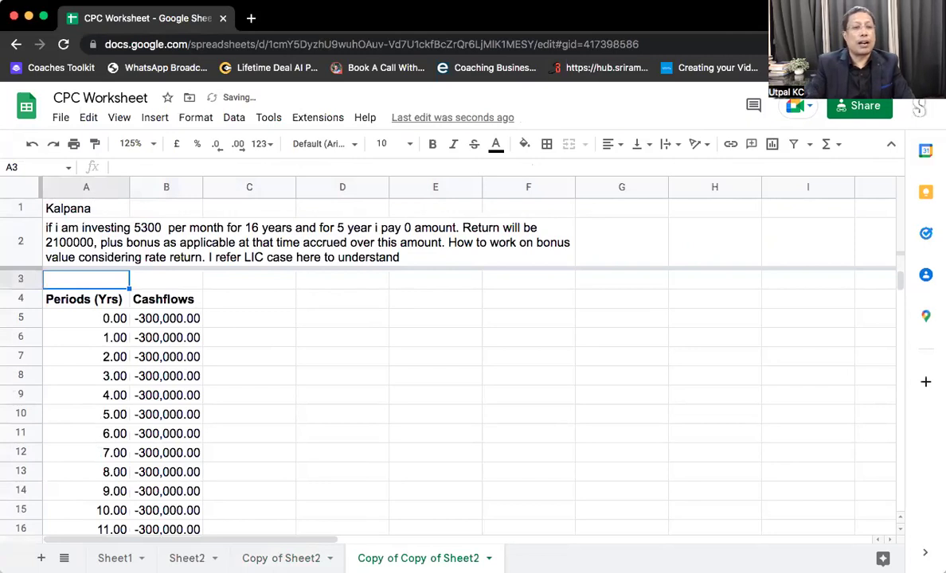
Step: Clear all old periods, cash flows and the ROI from row 5 down in columns A to C, keeping the headers
{"action": "left_click", "coordinate": [134, 297]}
{"action": "key", "text": "Down"}
{"action": "key", "text": "Left"}
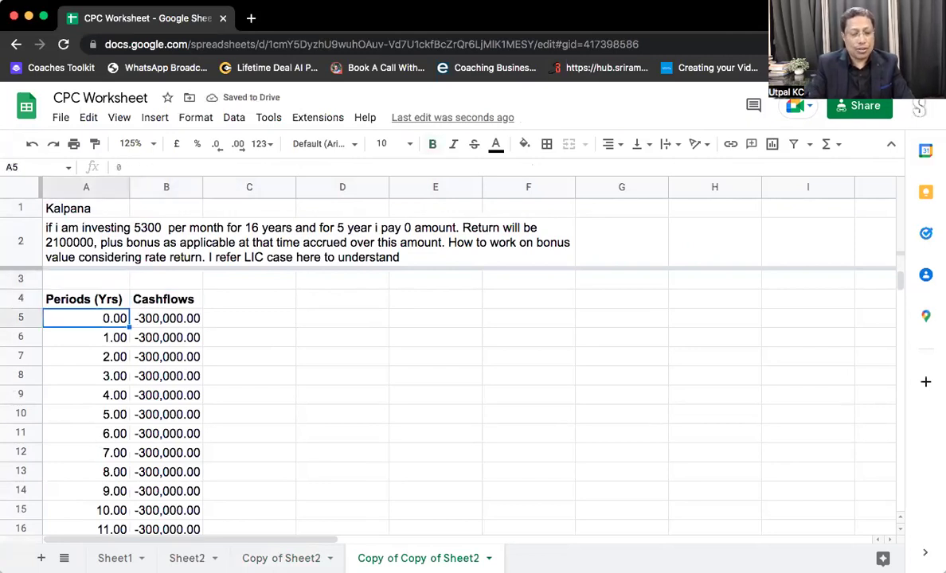
{"action": "key", "text": "shift+Right"}
{"action": "key", "text": "shift+Right"}
{"action": "key", "text": "ctrl+shift+Down"}
{"action": "key", "text": "ctrl+shift+Down"}
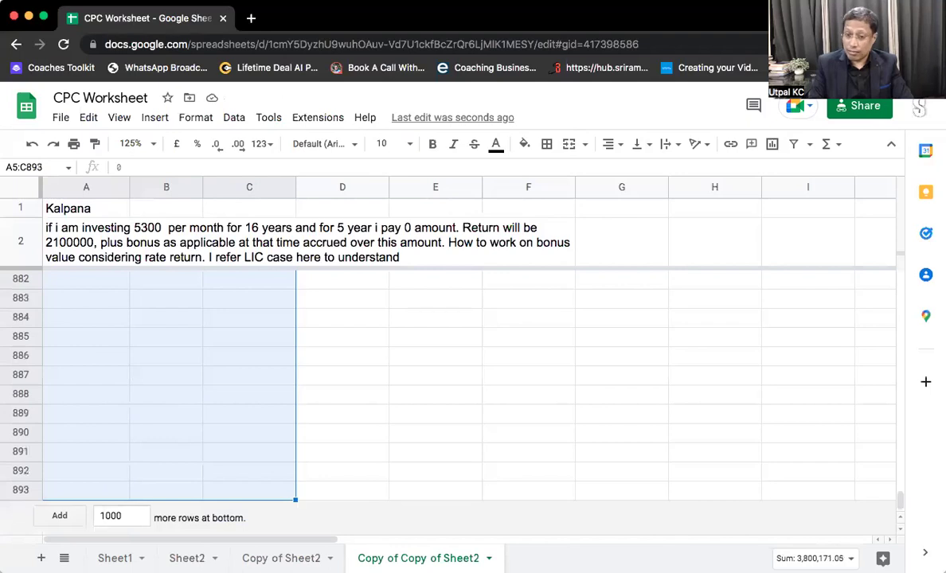
{"action": "key", "text": "Delete"}
{"action": "key", "text": "Up"}
{"action": "key", "text": "Up"}
{"action": "key", "text": "Up"}
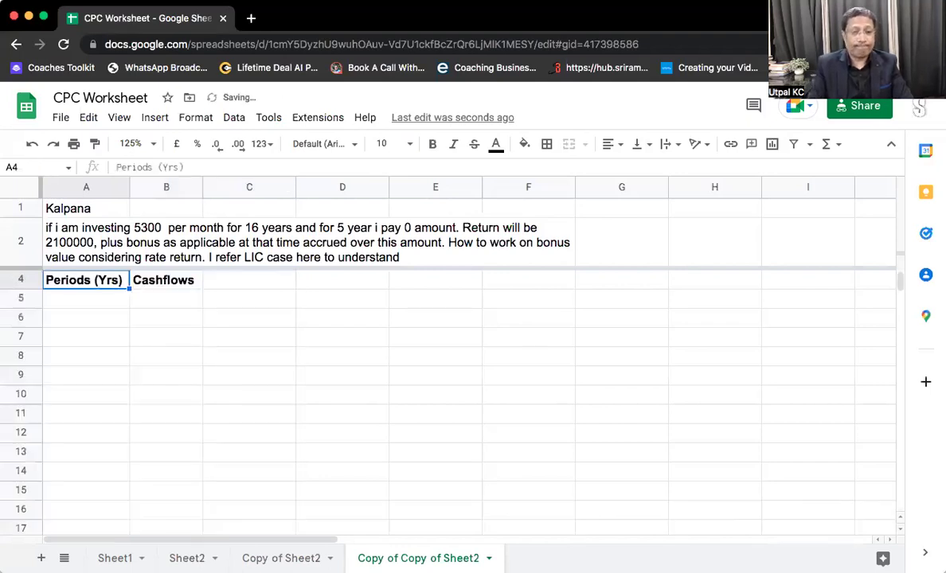
{"action": "key", "text": "Down"}
{"action": "key", "text": "Down"}
{"action": "key", "text": "Down"}
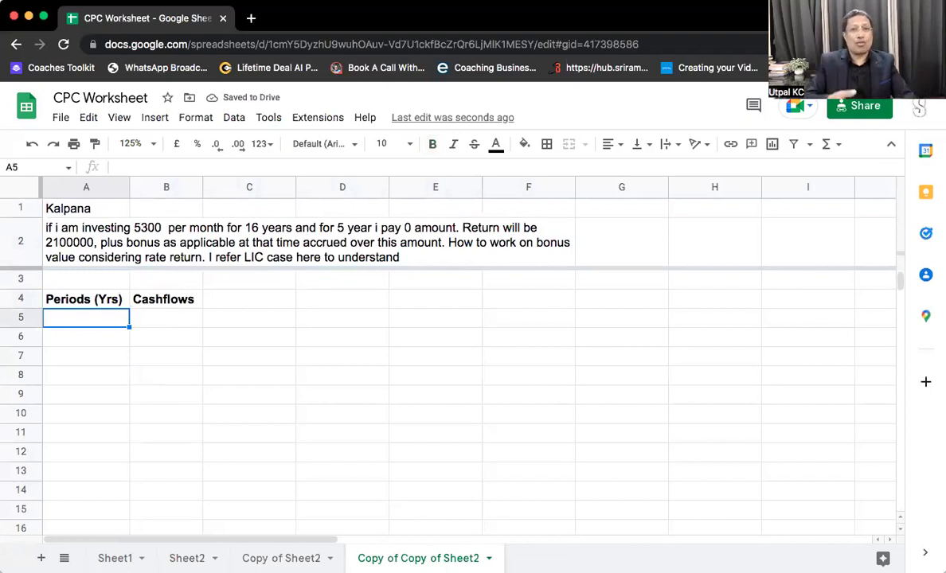
Step: Change the periods header in A4 to "Periods (Mnth)"
{"action": "left_click", "coordinate": [86, 299]}
{"action": "left_click", "coordinate": [86, 317]}
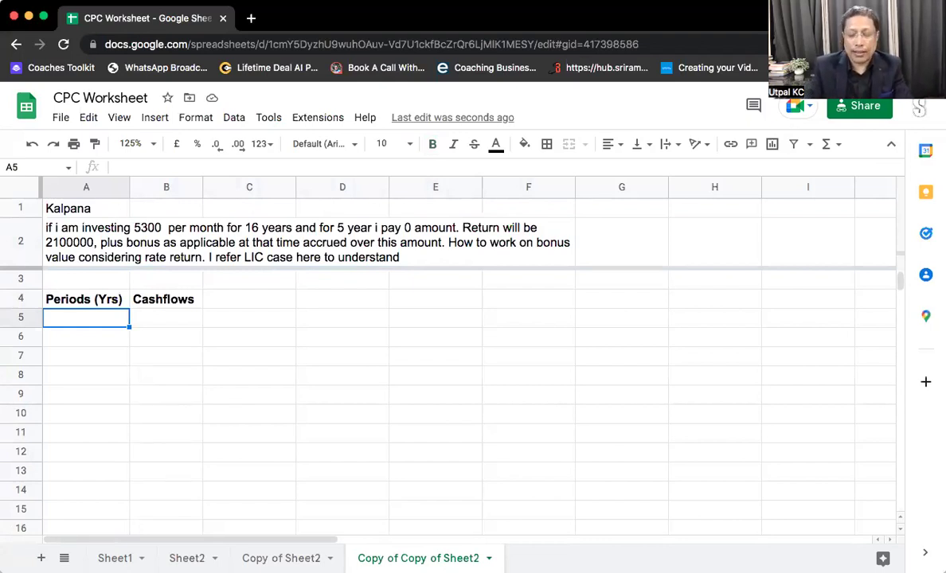
{"action": "key", "text": "Up"}
{"action": "key", "text": "Return"}
{"action": "key", "text": "BackSpace"}
{"action": "key", "text": "BackSpace"}
{"action": "key", "text": "BackSpace"}
{"action": "key", "text": "BackSpace"}
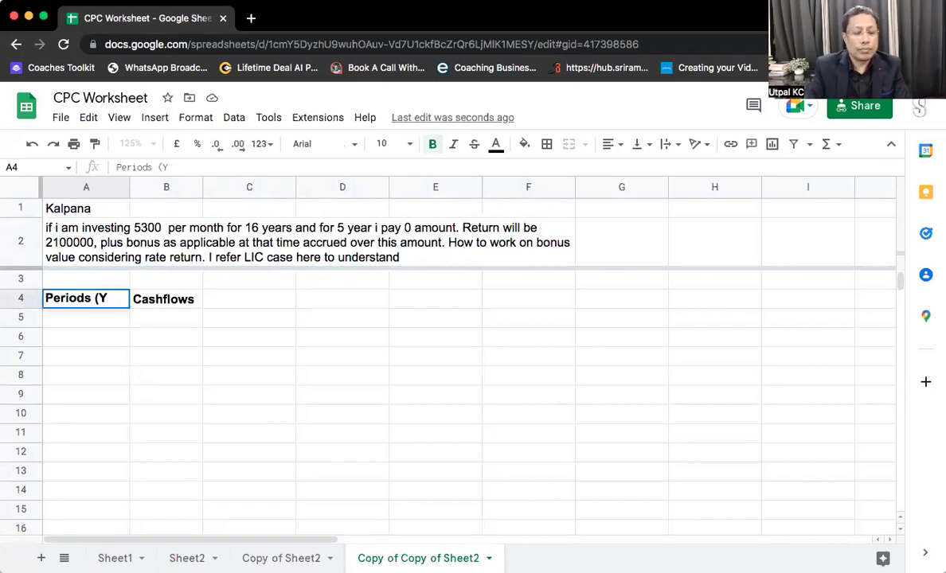
{"action": "type", "text": "Month"}
{"action": "key", "text": "BackSpace"}
{"action": "key", "text": "BackSpace"}
{"action": "key", "text": "BackSpace"}
{"action": "key", "text": "BackSpace"}
{"action": "type", "text": "nth)"}
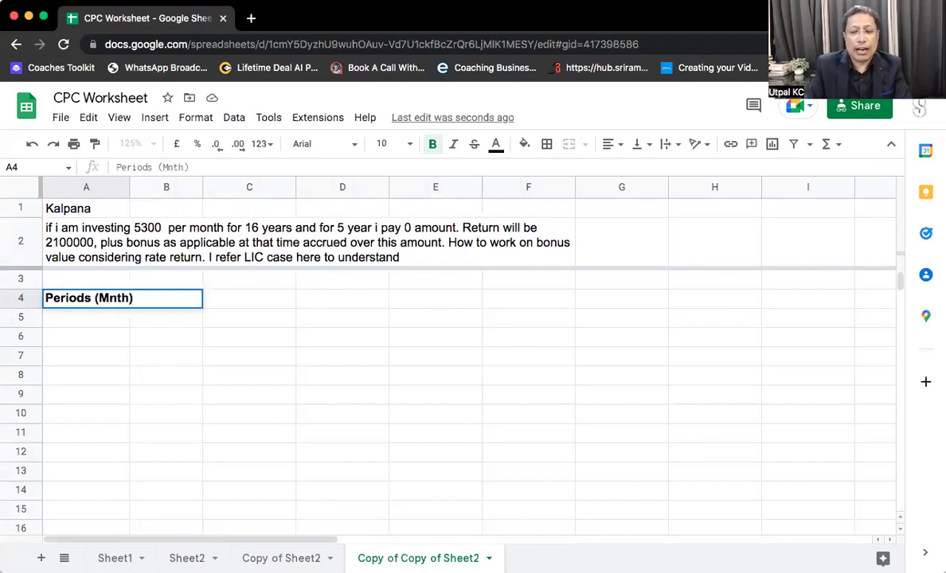
{"action": "key", "text": "Return"}
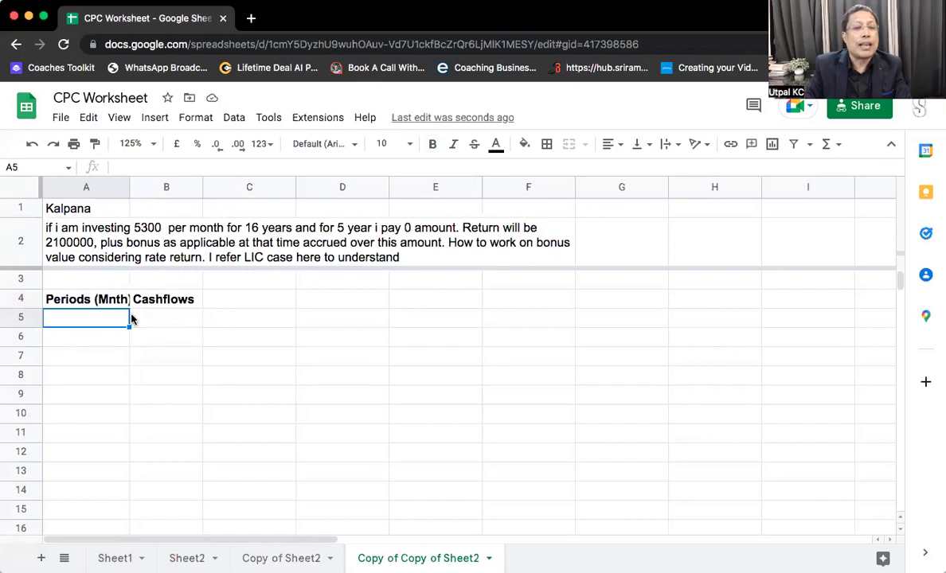
Step: Calculate the number of monthly payments over 16 years in C5 with =16*12
{"action": "left_click", "coordinate": [263, 321]}
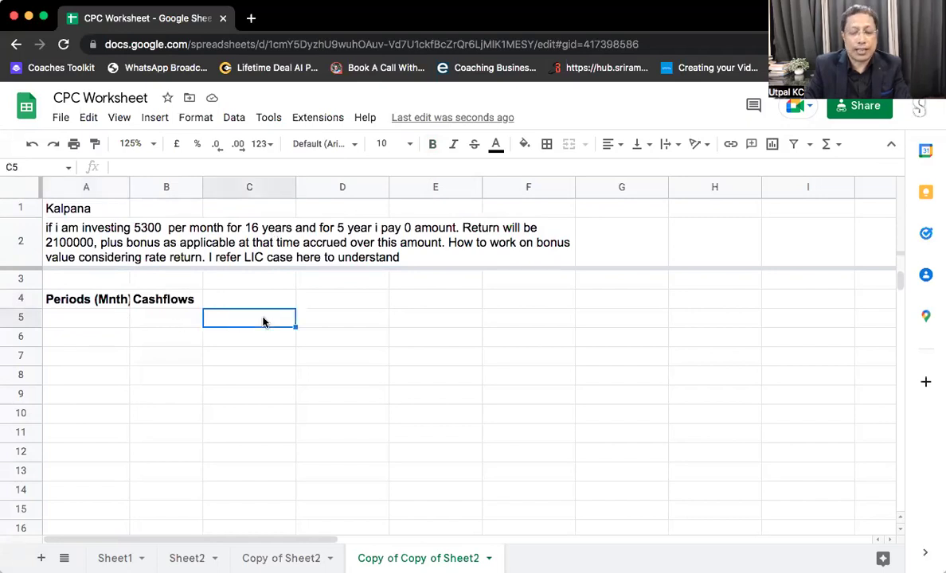
{"action": "type", "text": "=16*12"}
{"action": "key", "text": "Return"}
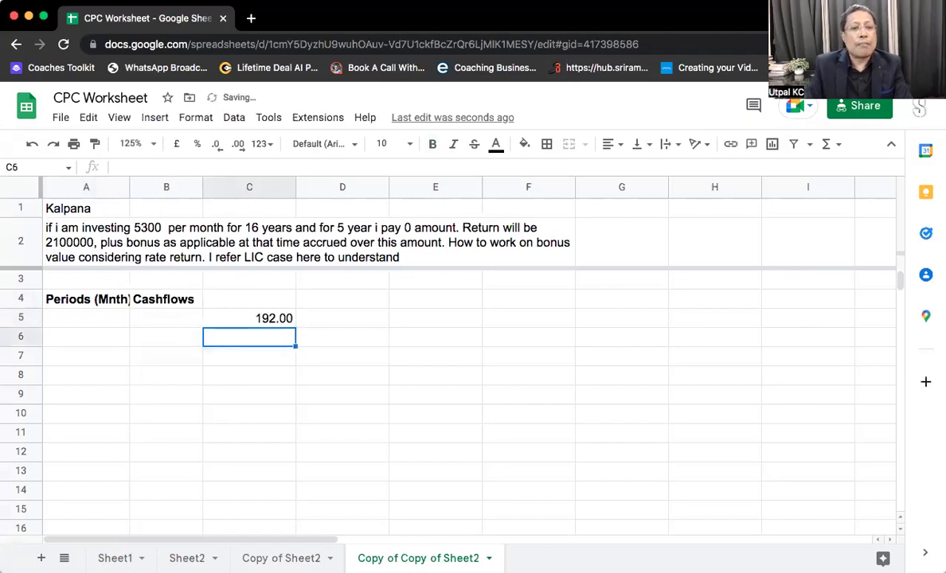
{"action": "left_click", "coordinate": [264, 318]}
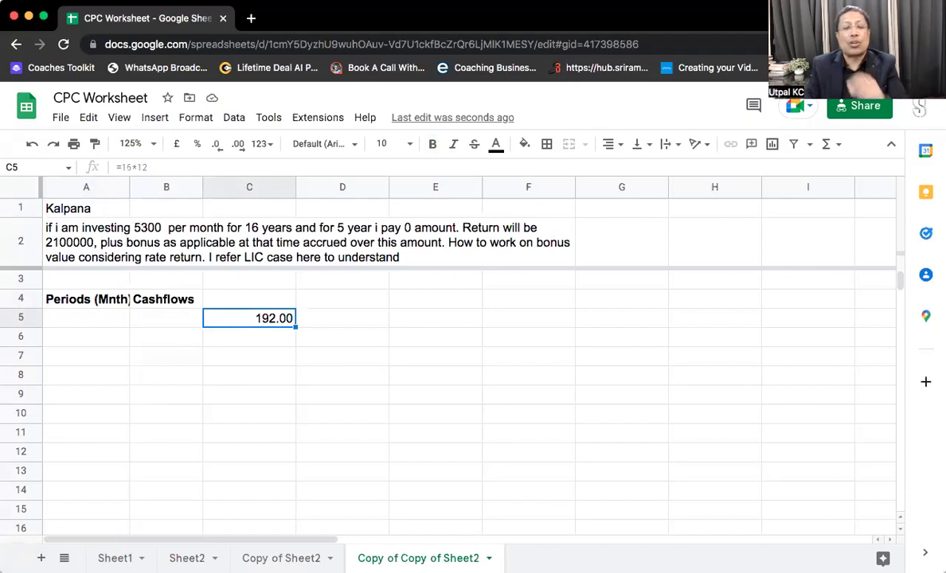
Step: Enter the starting monthly periods 0, 1 and 2 in A5:A7
{"action": "left_click", "coordinate": [86, 318]}
{"action": "left_click", "coordinate": [167, 318]}
{"action": "left_click", "coordinate": [86, 318]}
{"action": "type", "text": "0"}
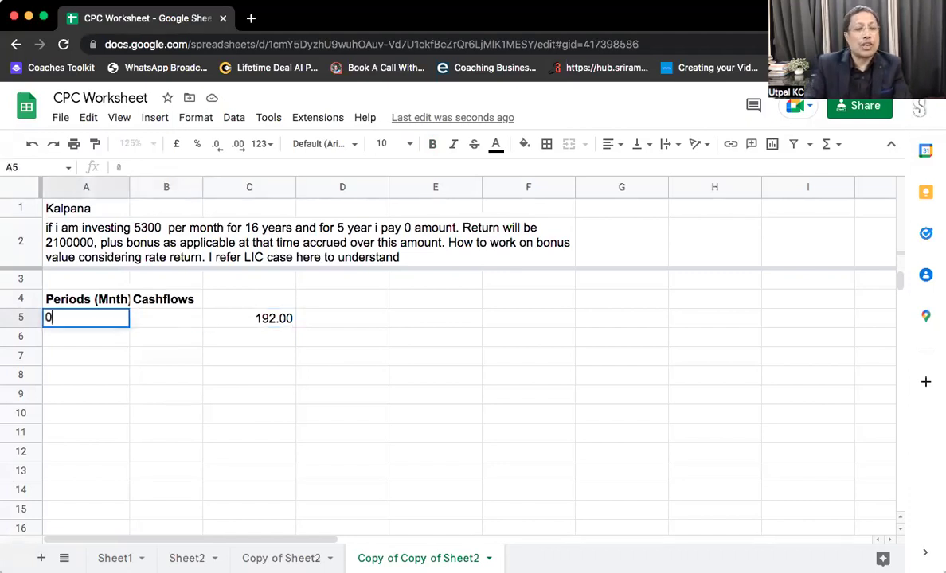
{"action": "key", "text": "Return"}
{"action": "type", "text": "1"}
{"action": "key", "text": "Return"}
{"action": "type", "text": "2"}
{"action": "key", "text": "Return"}
Step: Extend the monthly period series from A5:A7 down to 192 in A197
{"action": "left_click_drag", "start_coordinate": [86, 317], "coordinate": [86, 356]}
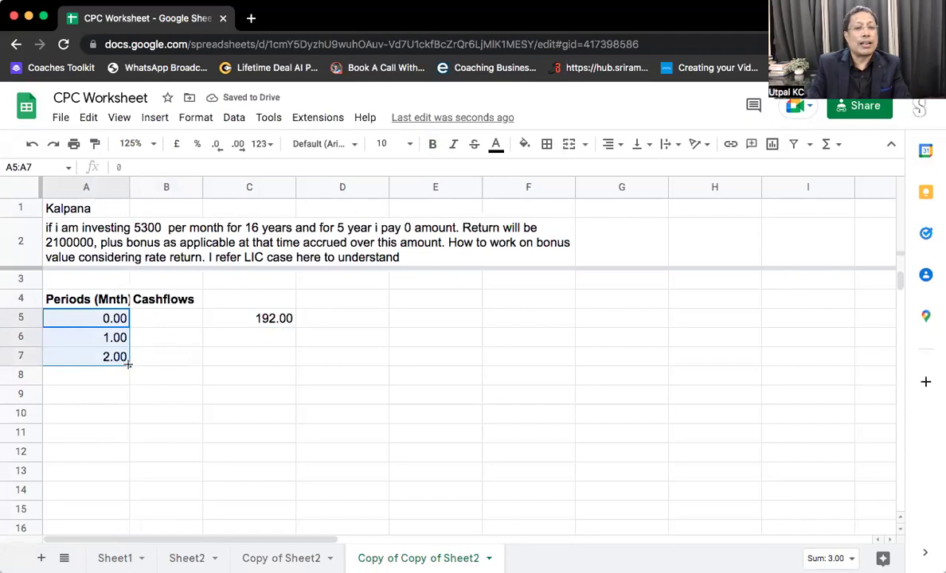
{"action": "left_click_drag", "start_coordinate": [128, 365], "coordinate": [111, 544]}
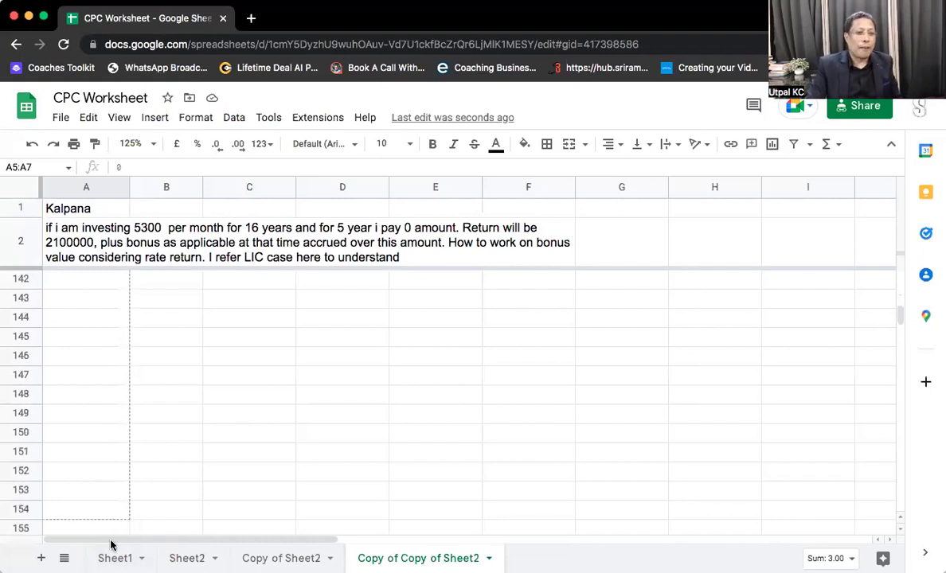
{"action": "left_click_drag", "start_coordinate": [111, 544], "coordinate": [115, 403]}
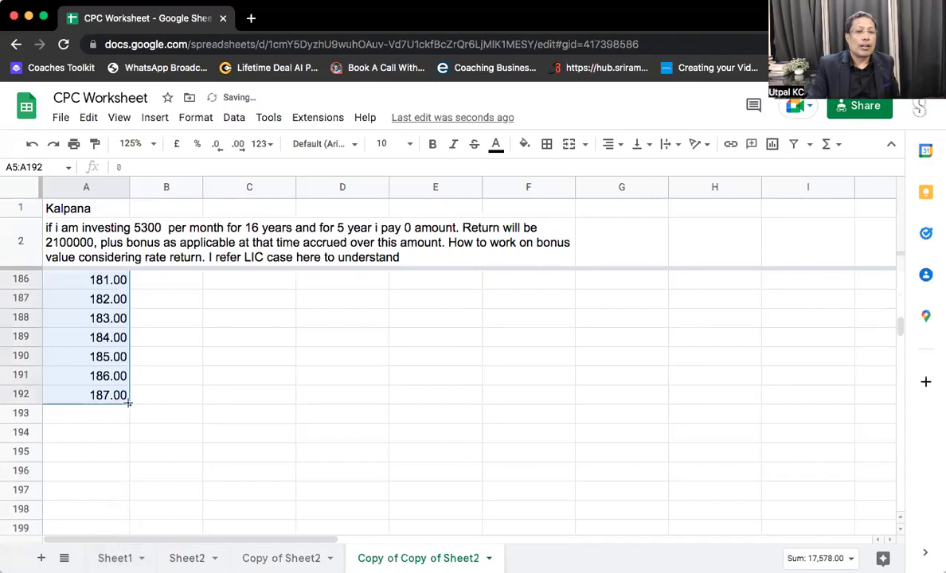
{"action": "left_click_drag", "start_coordinate": [128, 404], "coordinate": [121, 494]}
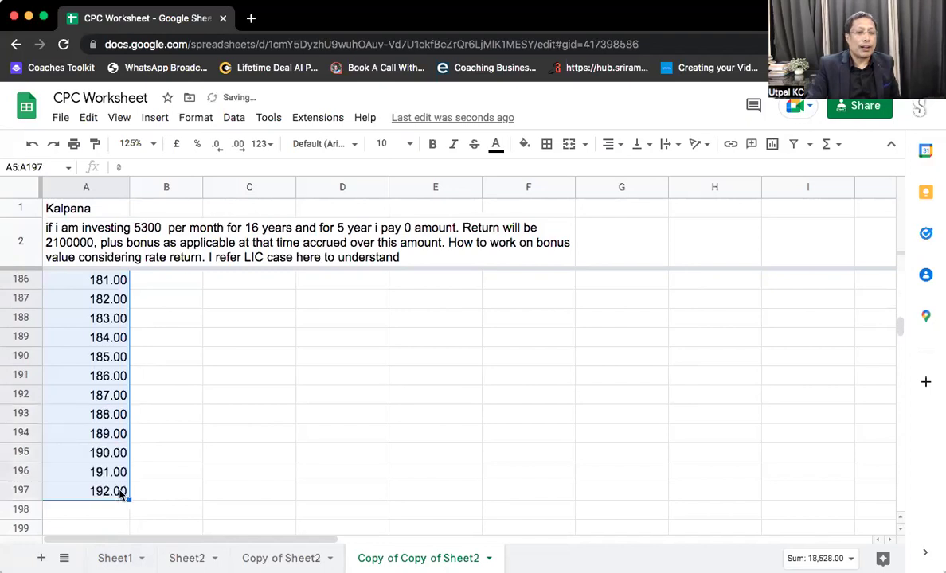
Step: Enter a cash flow of 0 for period 192 in B197
{"action": "left_click", "coordinate": [148, 494]}
{"action": "type", "text": "0"}
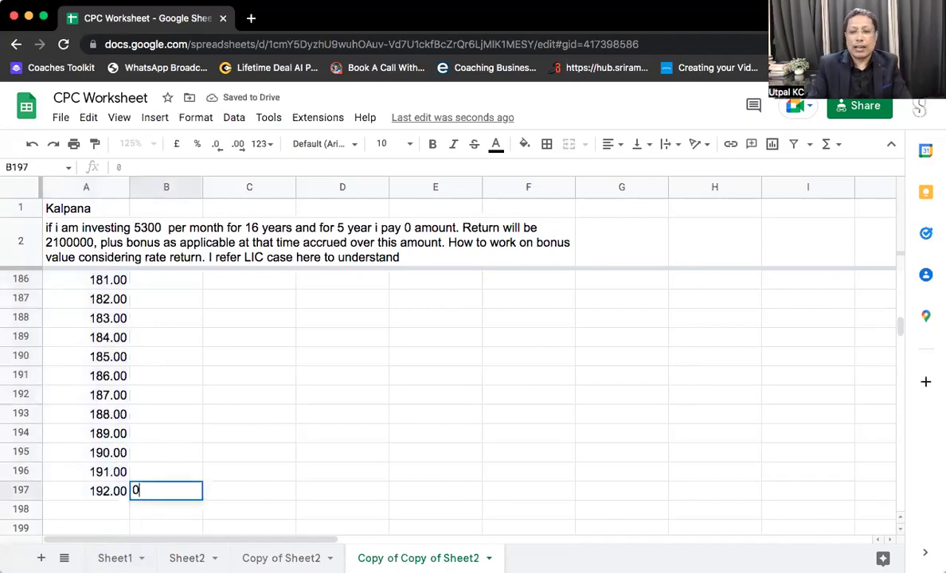
{"action": "key", "text": "Up"}
Step: Enter -5300 as the first cash flow in B5 and fill it down to period 191 in B196
{"action": "key", "text": "super+Up"}
{"action": "key", "text": "Down"}
{"action": "type", "text": "-5300"}
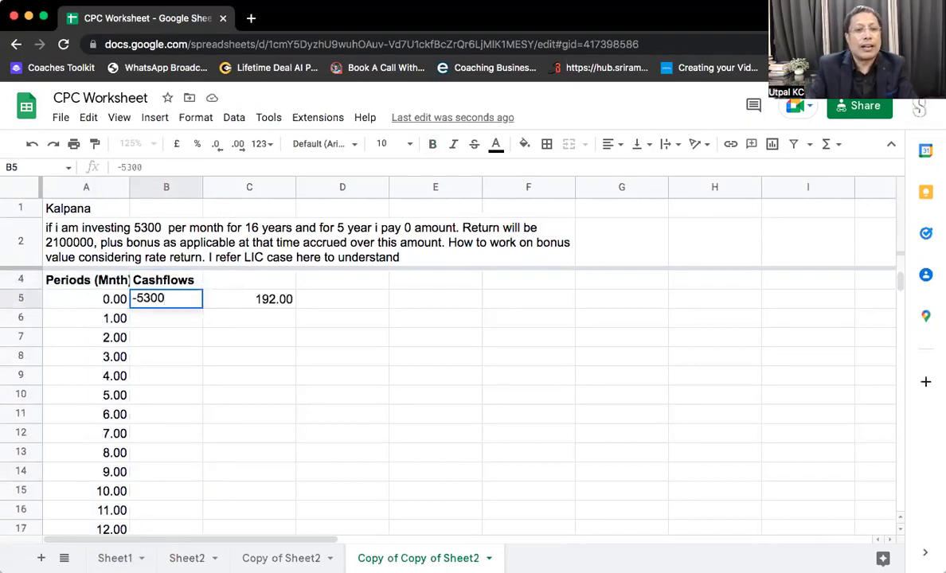
{"action": "key", "text": "Return"}
{"action": "key", "text": "Up"}
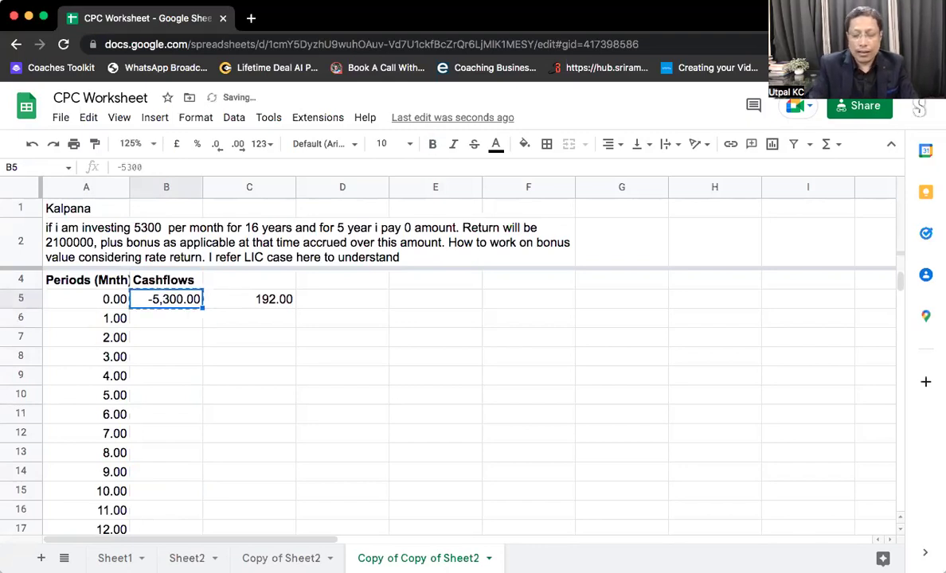
{"action": "key", "text": "super+shift+Down"}
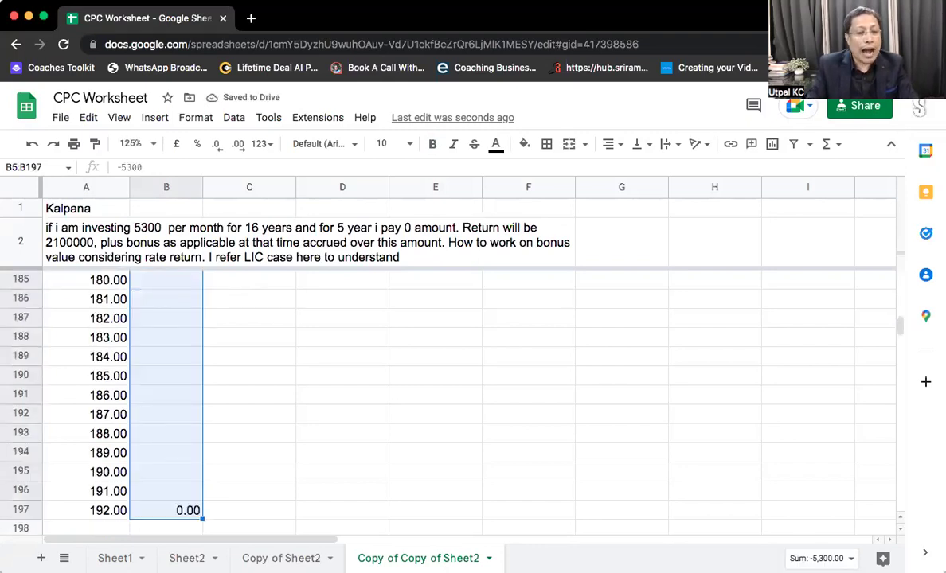
{"action": "key", "text": "shift+Up"}
{"action": "key", "text": "super+d"}
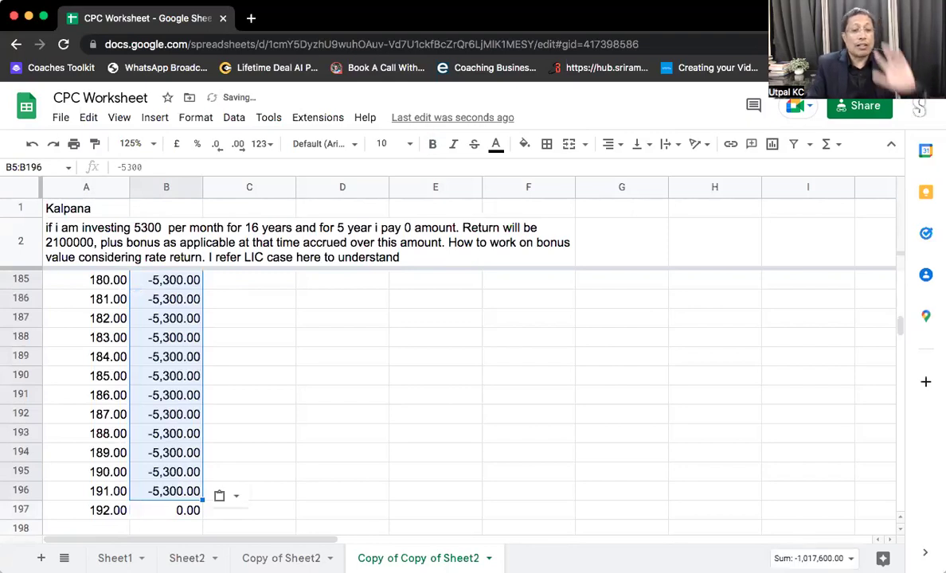
Step: Review the monthly cash flows against their periods from the start of the table downward
{"action": "key", "text": "super+Up"}
{"action": "key", "text": "Down"}
{"action": "key", "text": "Down"}
{"action": "key", "text": "Down"}
{"action": "key", "text": "Down"}
{"action": "key", "text": "Down"}
{"action": "key", "text": "Down"}
{"action": "key", "text": "Down"}
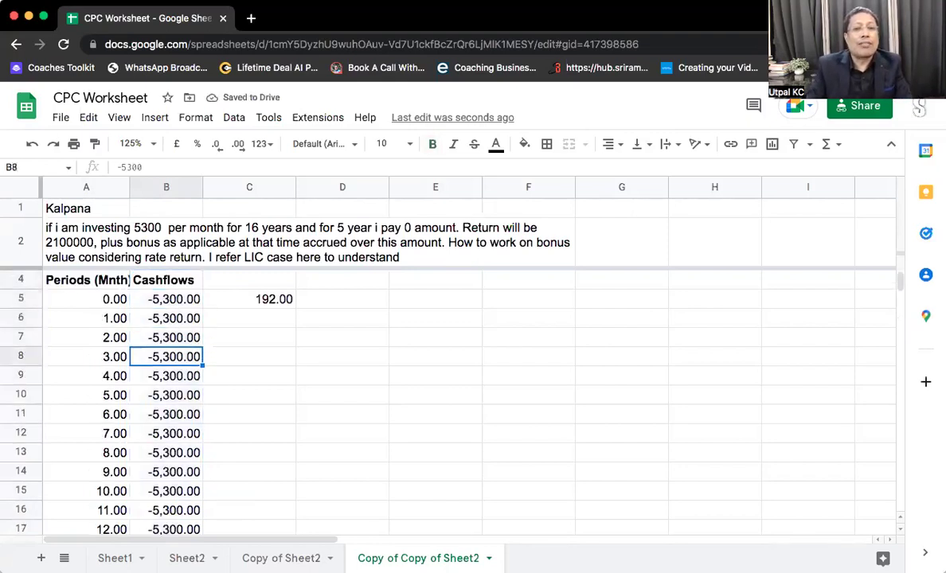
{"action": "key", "text": "Down"}
{"action": "key", "text": "Down"}
{"action": "key", "text": "Down"}
{"action": "key", "text": "Down"}
{"action": "key", "text": "Down"}
{"action": "key", "text": "Down"}
{"action": "key", "text": "Down"}
{"action": "key", "text": "Down"}
{"action": "key", "text": "Down"}
{"action": "key", "text": "Down"}
{"action": "key", "text": "Down"}
{"action": "key", "text": "Down"}
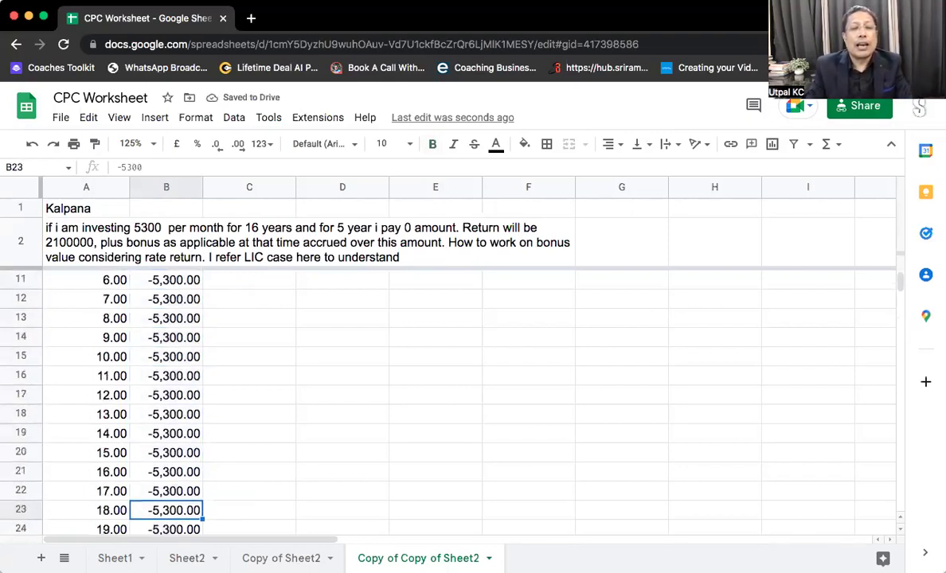
{"action": "key", "text": "Down"}
{"action": "key", "text": "Down"}
{"action": "key", "text": "Down"}
{"action": "key", "text": "Down"}
{"action": "key", "text": "Down"}
{"action": "key", "text": "Down"}
{"action": "key", "text": "Down"}
{"action": "key", "text": "Down"}
{"action": "key", "text": "Down"}
{"action": "key", "text": "Down"}
{"action": "key", "text": "Down"}
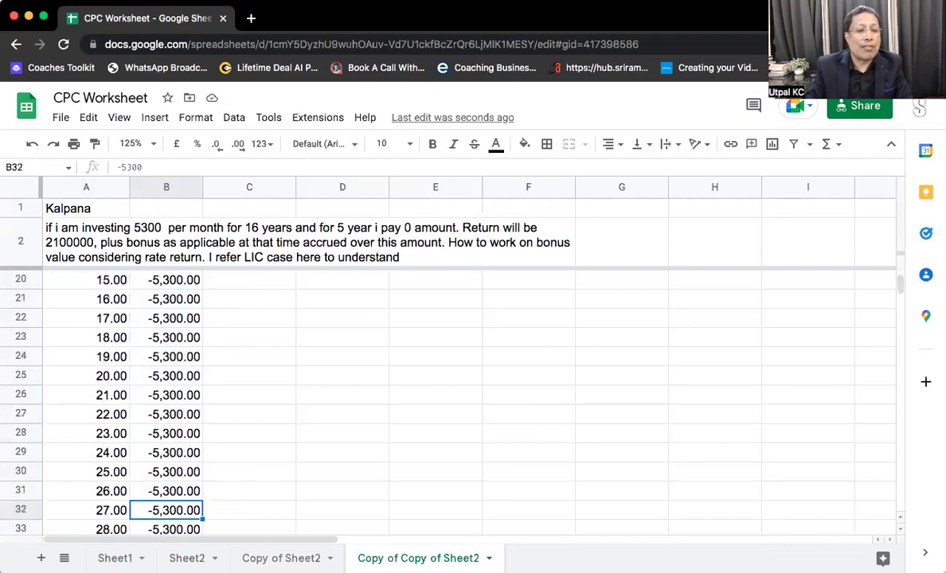
Step: Calculate the number of zero-payment months over 5 years in C197, beside period 192, with =5*12
{"action": "key", "text": "ctrl+Down"}
{"action": "key", "text": "Down"}
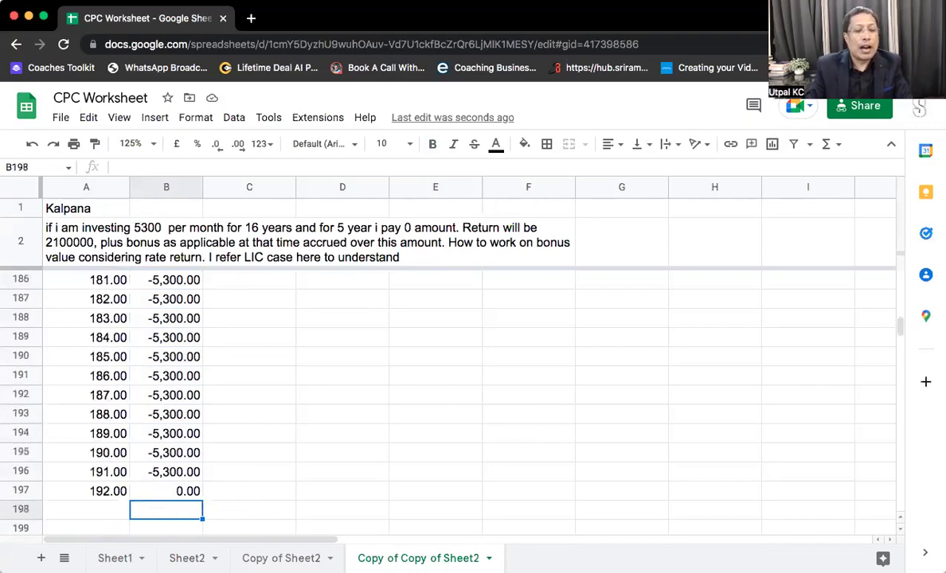
{"action": "key", "text": "Right"}
{"action": "key", "text": "Up"}
{"action": "type", "text": "="}
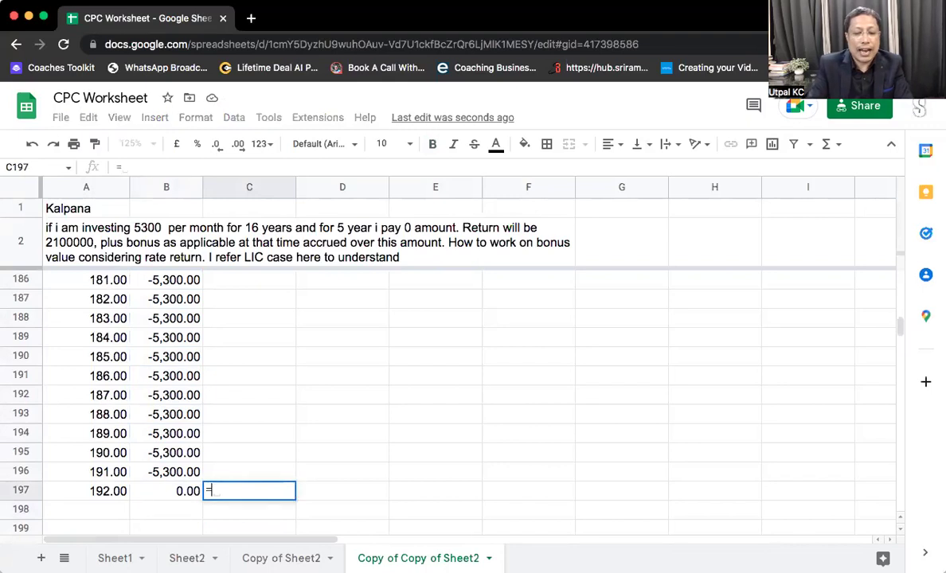
{"action": "type", "text": "5*12"}
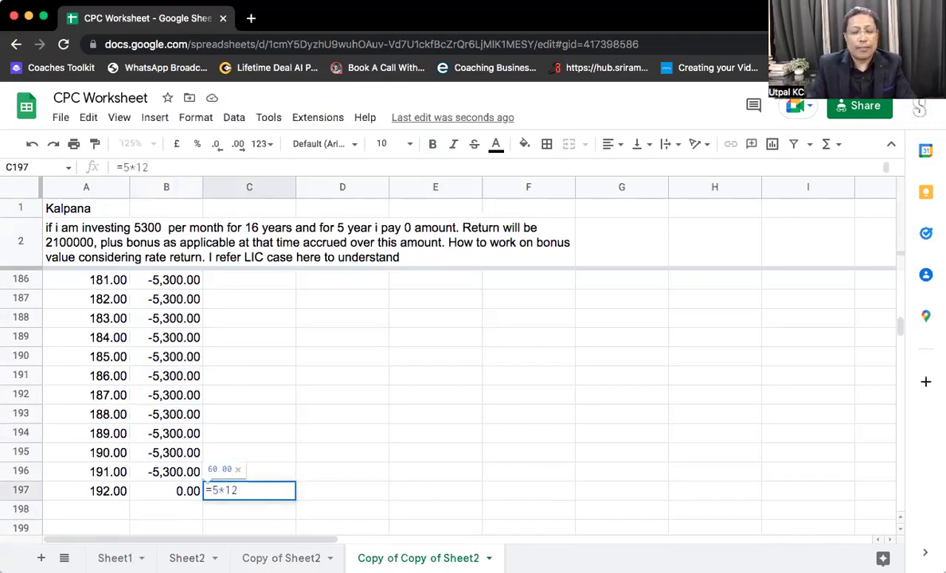
{"action": "key", "text": "Return"}
{"action": "key", "text": "Up"}
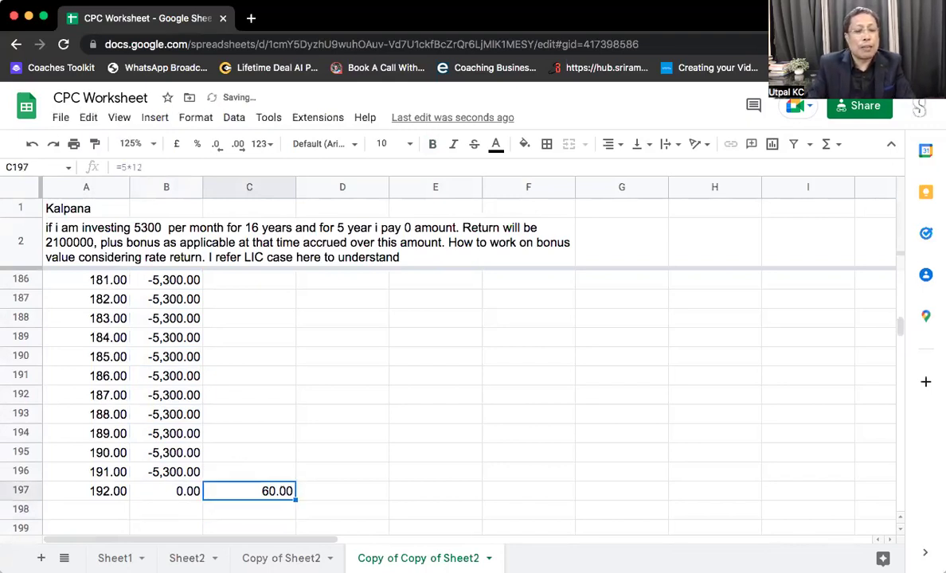
Step: Extend the formula in C197 to =5*12+192 to get the total number of months
{"action": "left_click", "coordinate": [150, 167]}
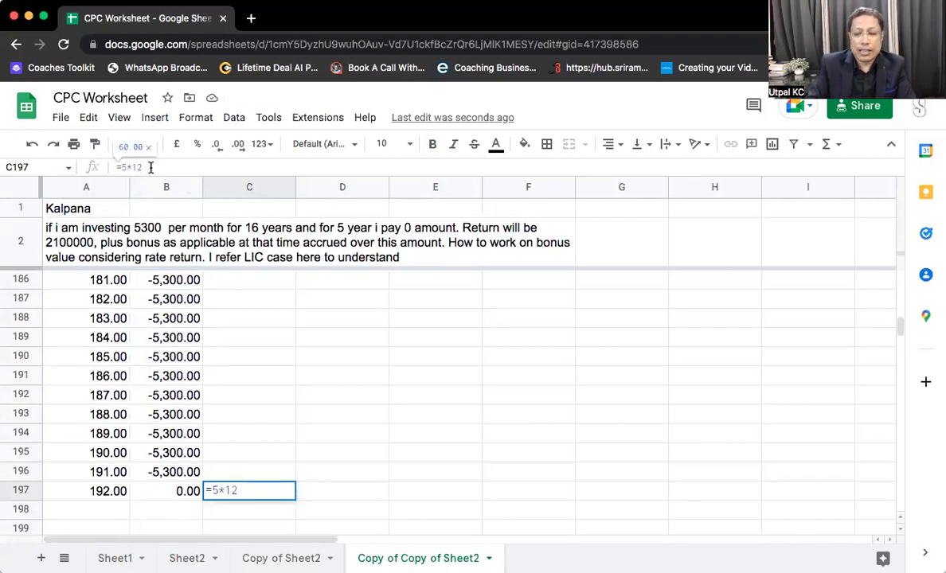
{"action": "type", "text": "+192"}
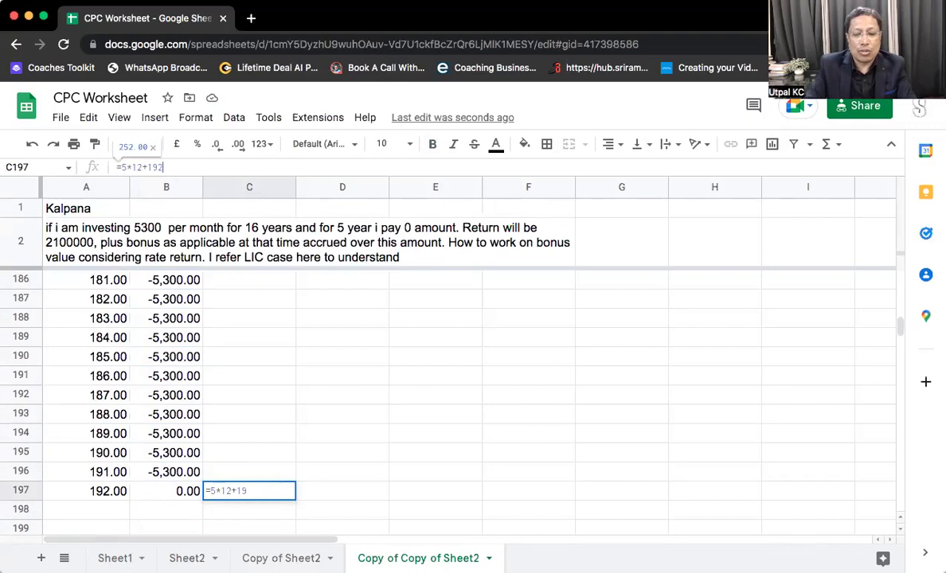
{"action": "key", "text": "Return"}
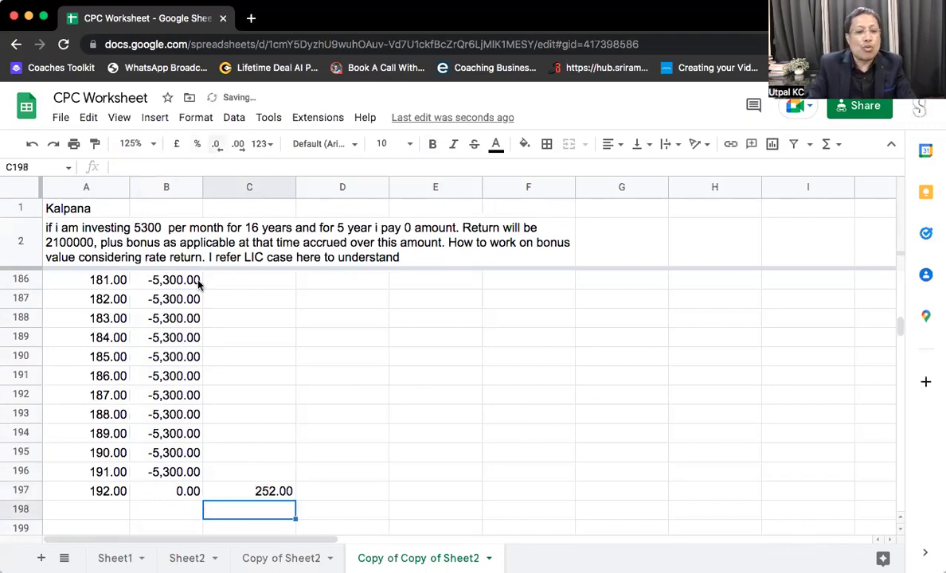
Step: Add period 193 in A198 with a cash flow of 0 in B198
{"action": "left_click", "coordinate": [102, 496]}
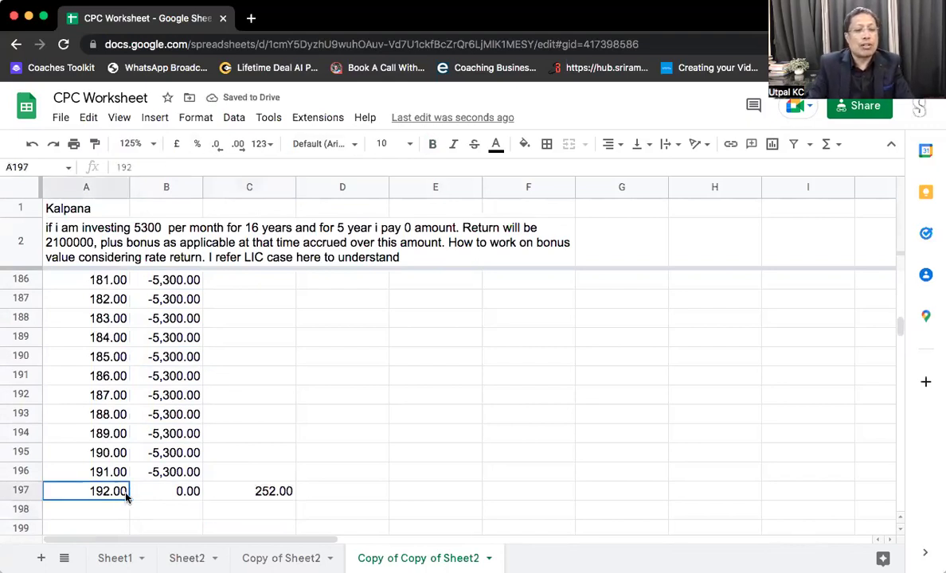
{"action": "key", "text": "shift+Right"}
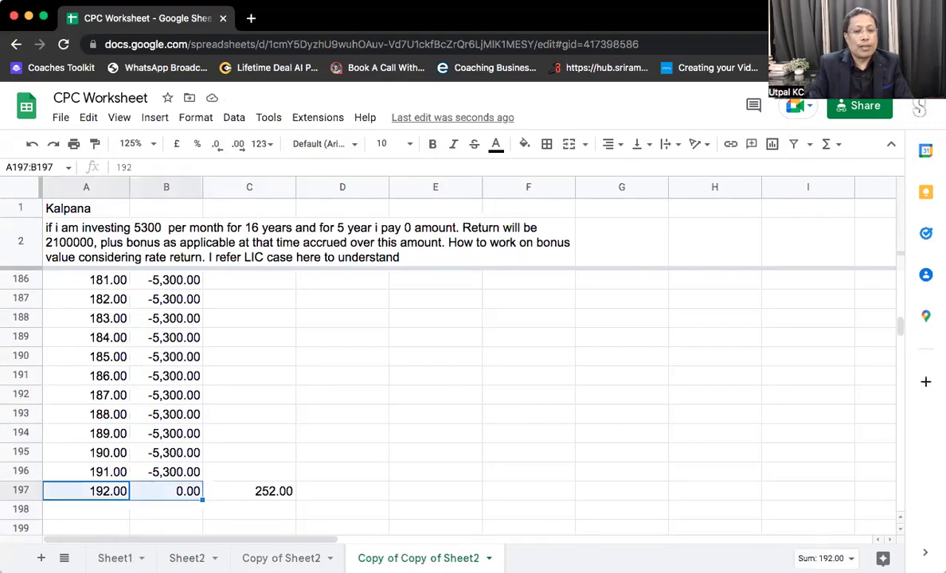
{"action": "left_click", "coordinate": [109, 511]}
{"action": "type", "text": "193"}
{"action": "key", "text": "Tab"}
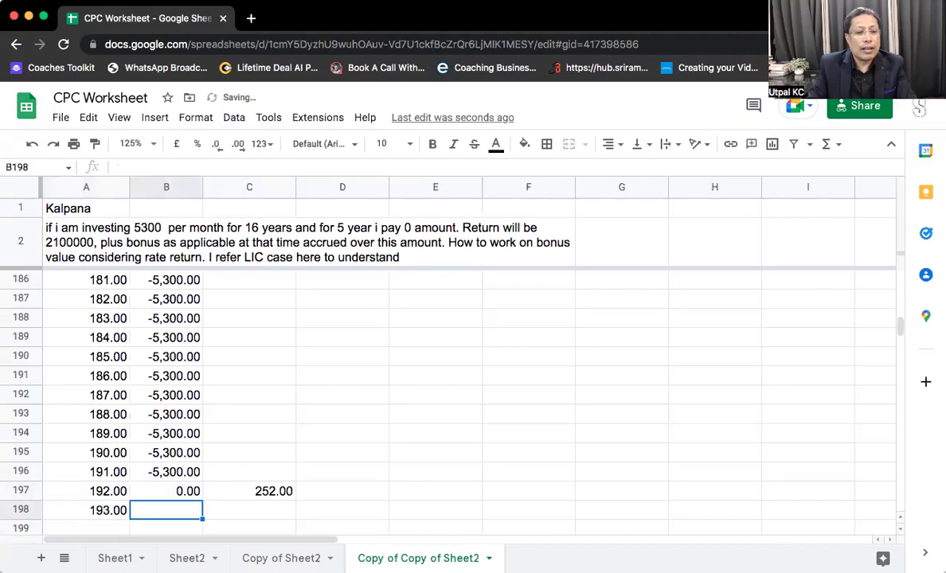
{"action": "type", "text": "0"}
{"action": "key", "text": "Return"}
Step: Fill the periods and zero cash flows of A197:B198 down to period 252 in row 257
{"action": "left_click", "coordinate": [165, 491]}
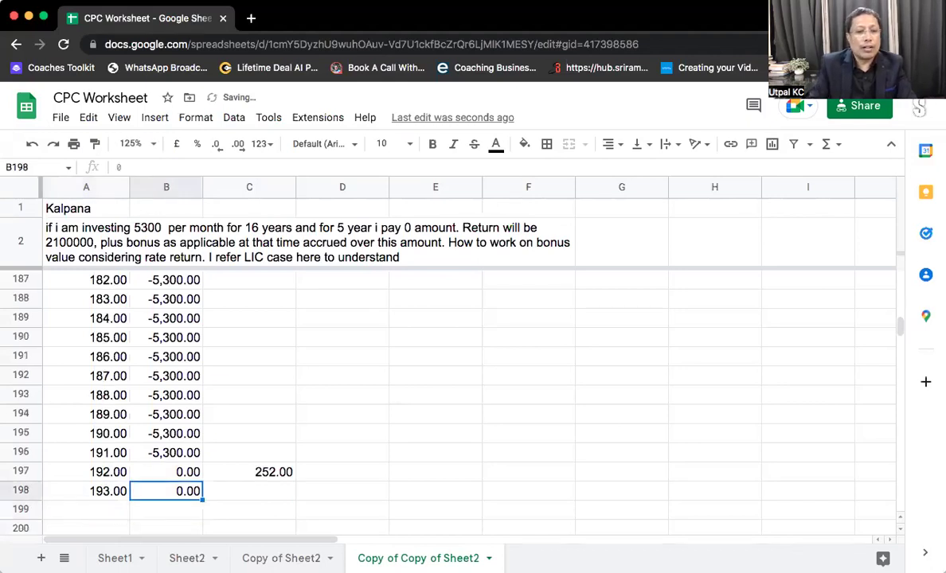
{"action": "key", "text": "Up"}
{"action": "key", "text": "Up"}
{"action": "key", "text": "Left"}
{"action": "key", "text": "Down"}
{"action": "key", "text": "shift+Right"}
{"action": "key", "text": "shift+Down"}
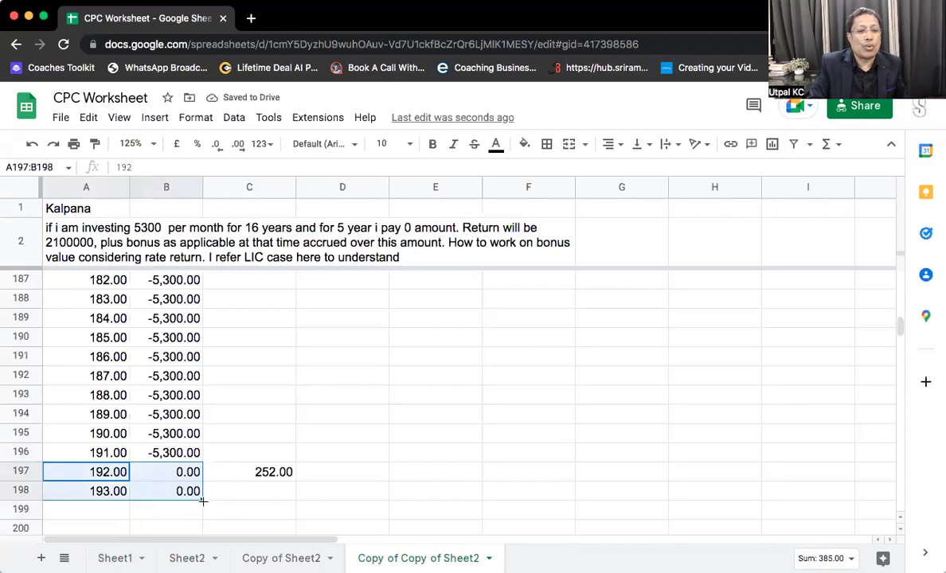
{"action": "left_click_drag", "start_coordinate": [204, 502], "coordinate": [214, 468]}
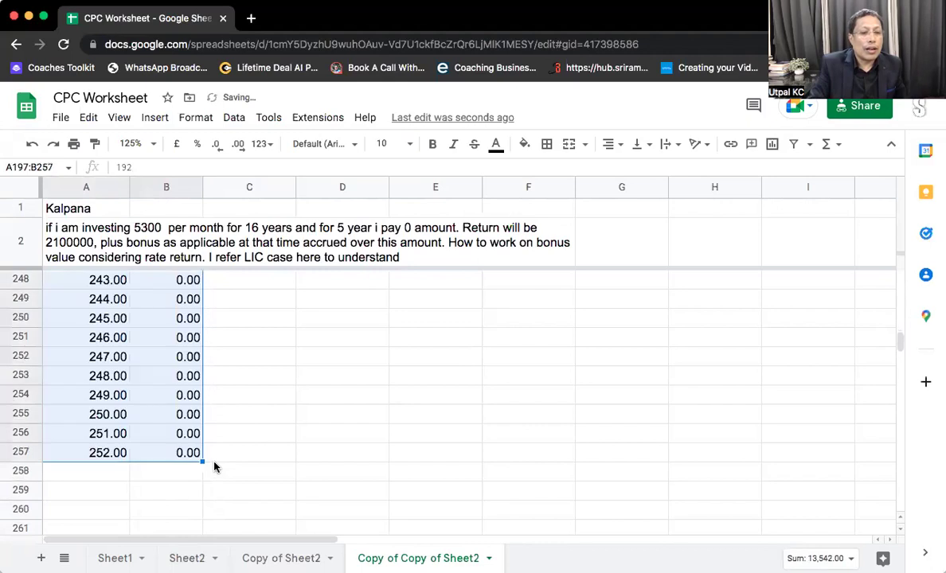
Step: Replace the cash flow for period 252 in B257 with the payout of 2100000
{"action": "left_click", "coordinate": [189, 455]}
{"action": "left_click", "coordinate": [168, 472]}
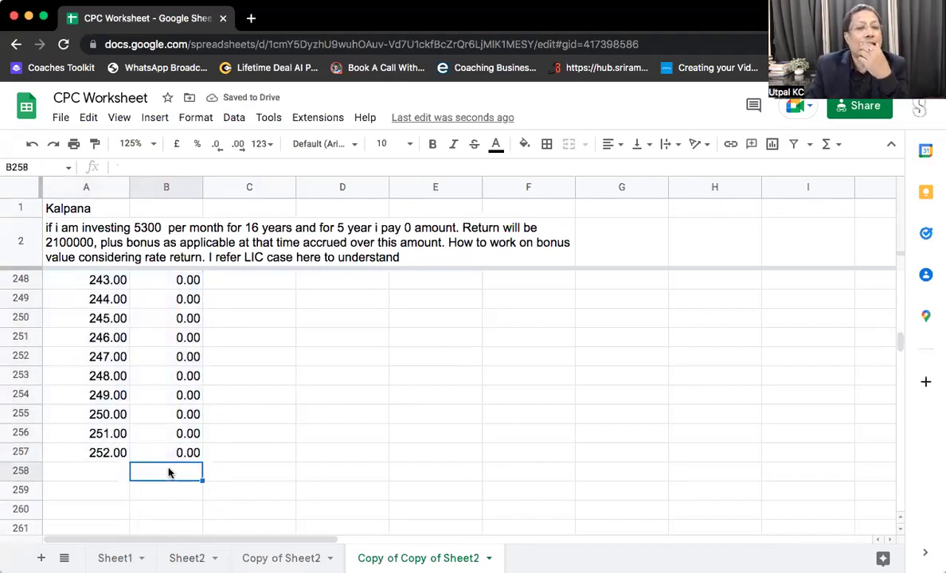
{"action": "key", "text": "Up"}
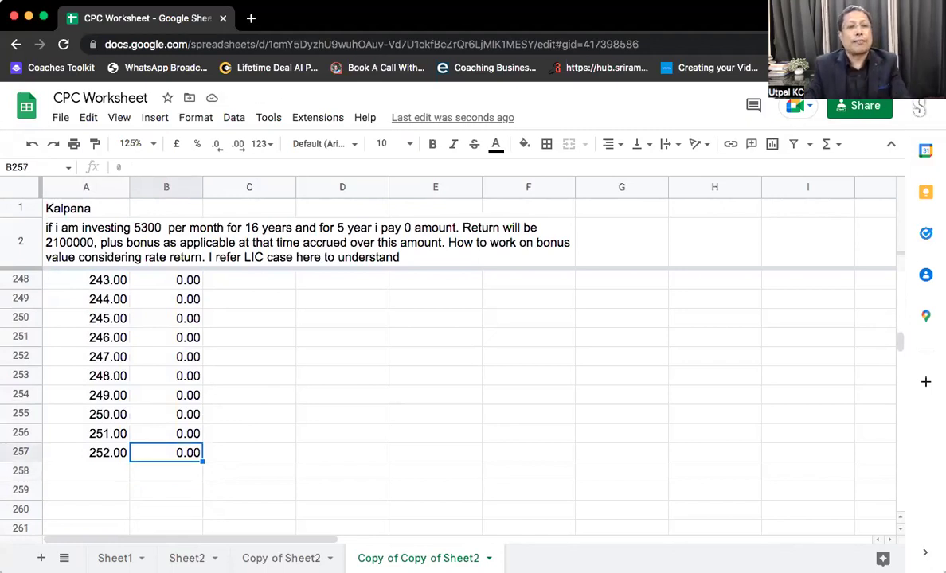
{"action": "left_click", "coordinate": [371, 255]}
{"action": "left_click", "coordinate": [173, 451]}
{"action": "double_click", "coordinate": [173, 452]}
{"action": "key", "text": "BackSpace"}
{"action": "type", "text": "21"}
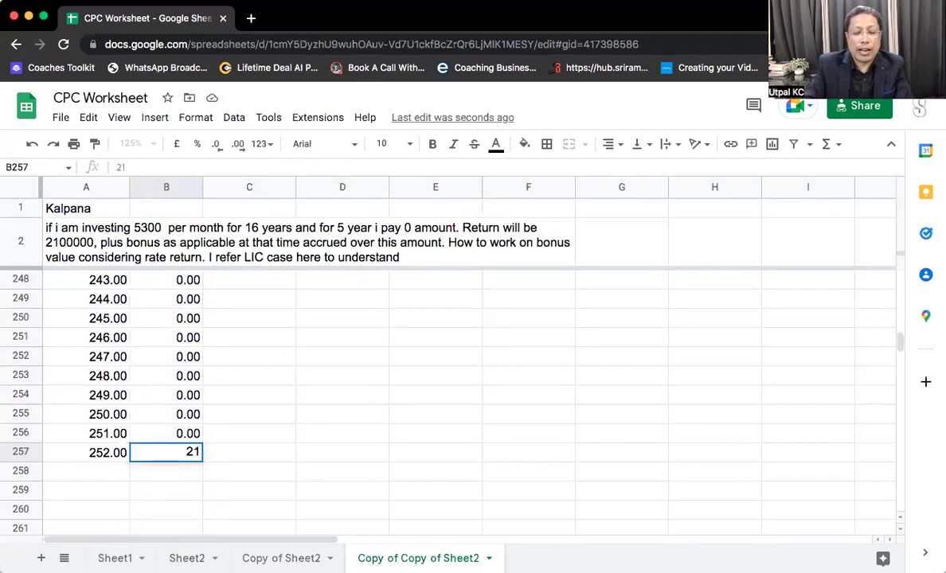
{"action": "type", "text": "00000"}
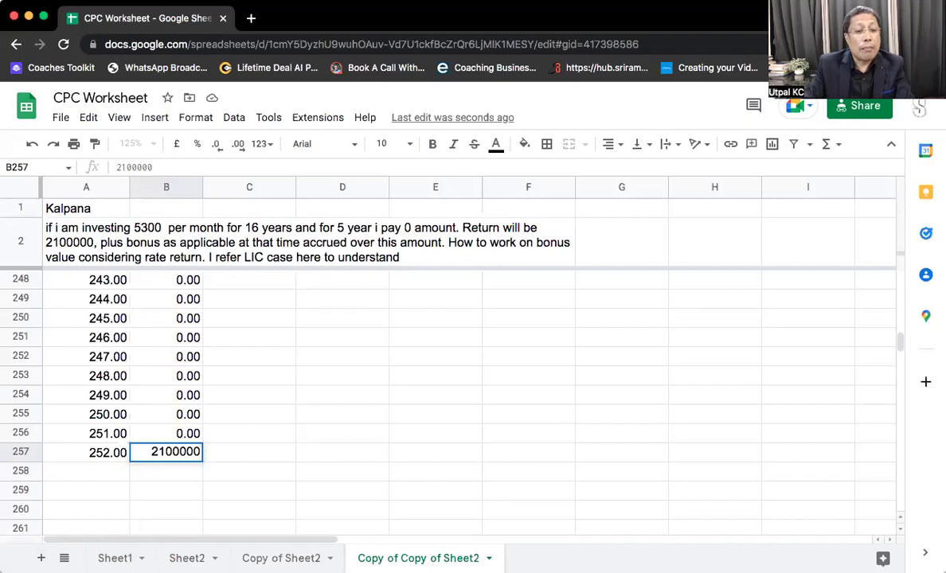
{"action": "key", "text": "Return"}
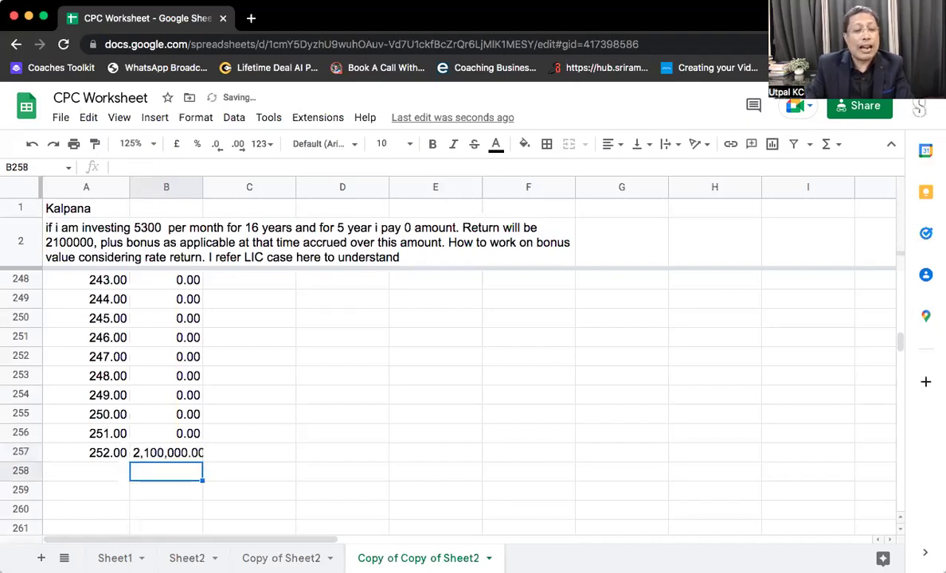
Step: Check the full cash-flow range B5:B257 from the payout up to the first payment
{"action": "left_click", "coordinate": [167, 452]}
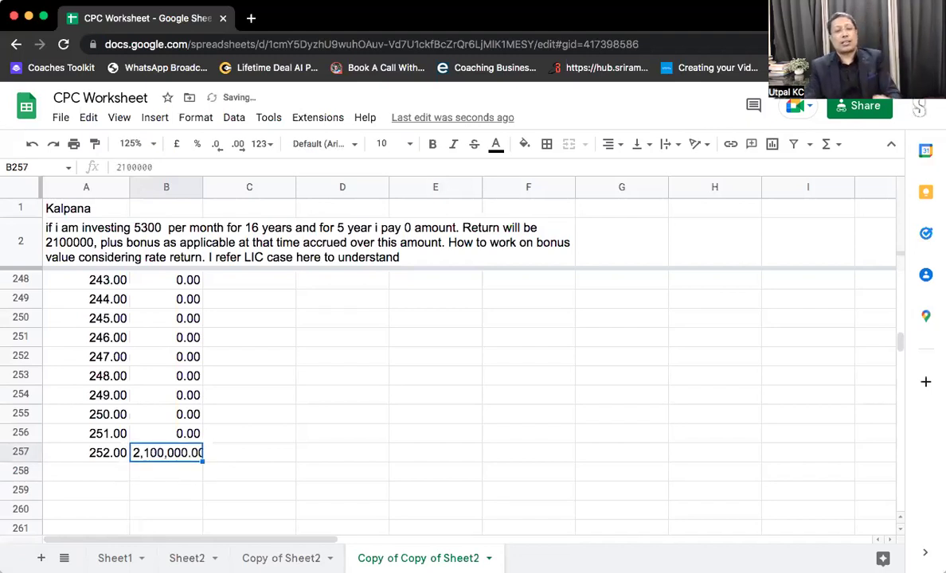
{"action": "key", "text": "ctrl+shift+Up"}
{"action": "key", "text": "ctrl+shift+Down"}
{"action": "key", "text": "ctrl+shift+Up"}
{"action": "key", "text": "shift+Down"}
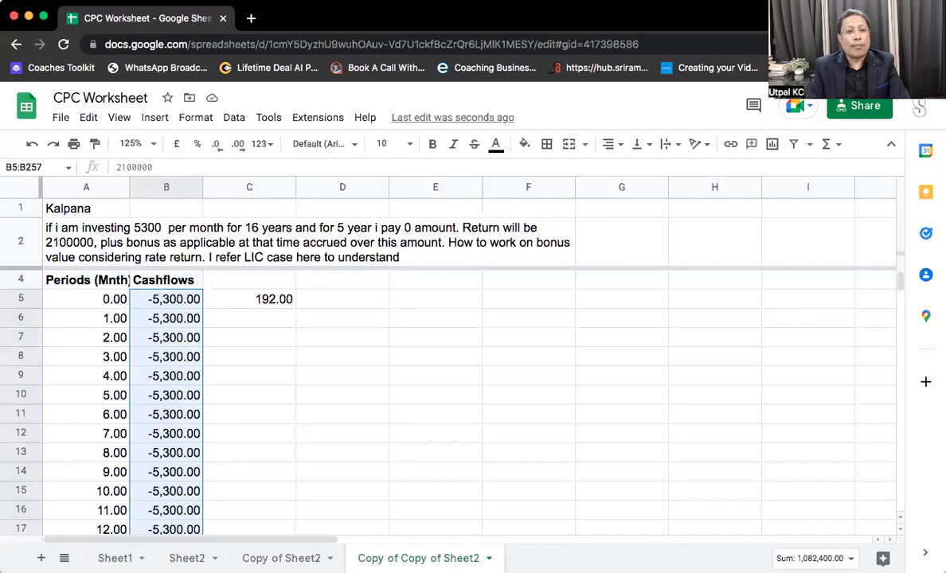
{"action": "left_click", "coordinate": [167, 509]}
{"action": "left_click", "coordinate": [166, 473]}
{"action": "left_click", "coordinate": [167, 490]}
{"action": "left_click", "coordinate": [166, 509]}
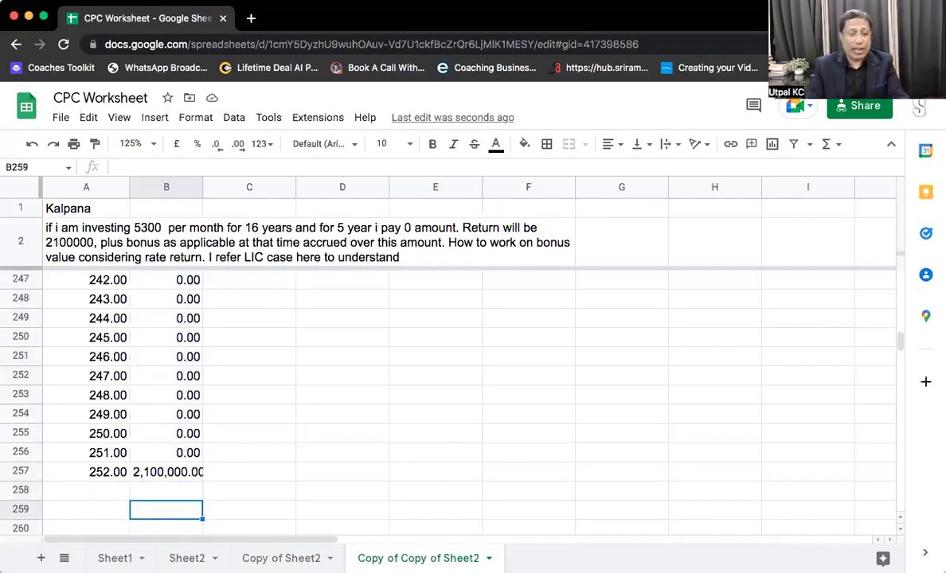
Step: Enter the label ROI in A259, two rows below the last period
{"action": "left_click", "coordinate": [86, 509]}
{"action": "type", "text": "ROI"}
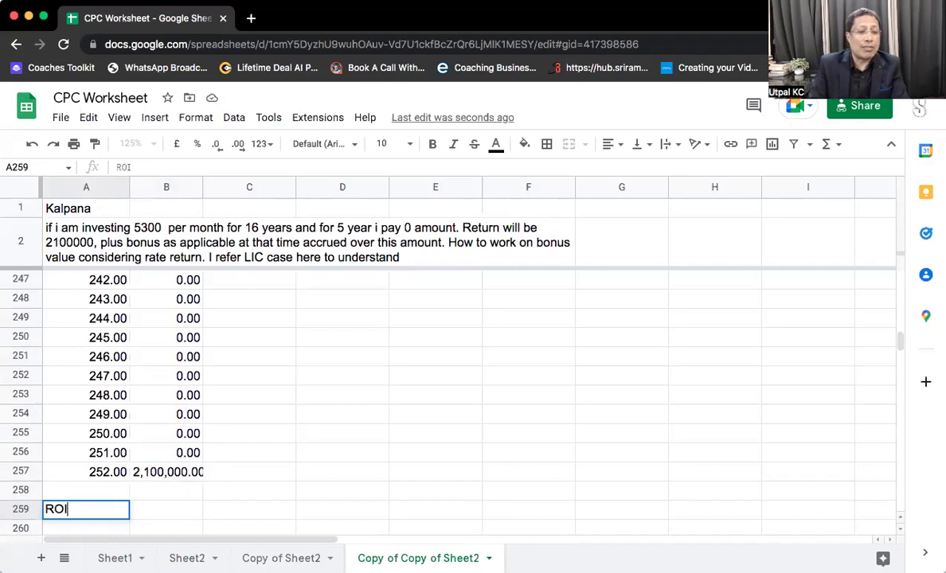
{"action": "key", "text": "Tab"}
Step: Enter an IRR formula over the cash flows B5:B257 in B259, beside the ROI label
{"action": "type", "text": "=rate"}
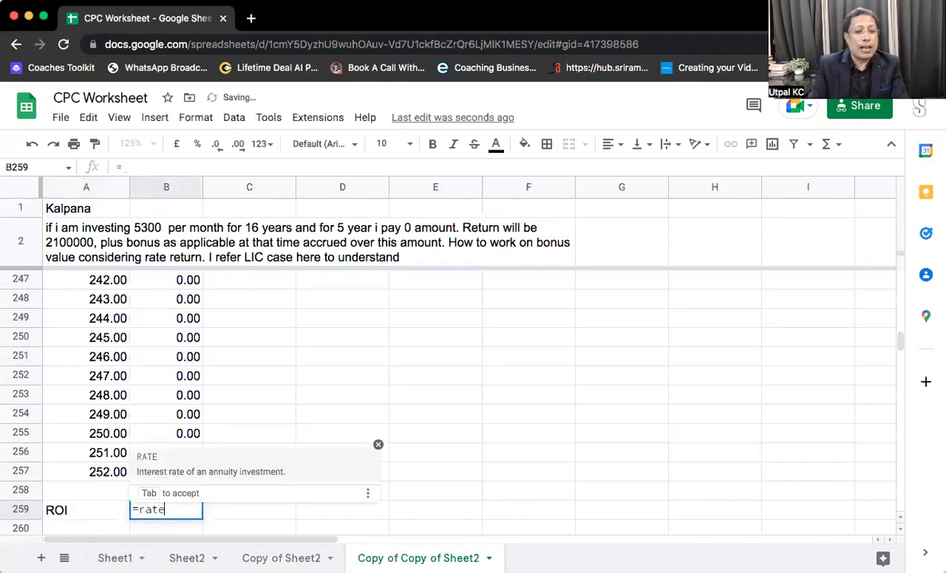
{"action": "key", "text": "ctrl+z"}
{"action": "type", "text": "=i"}
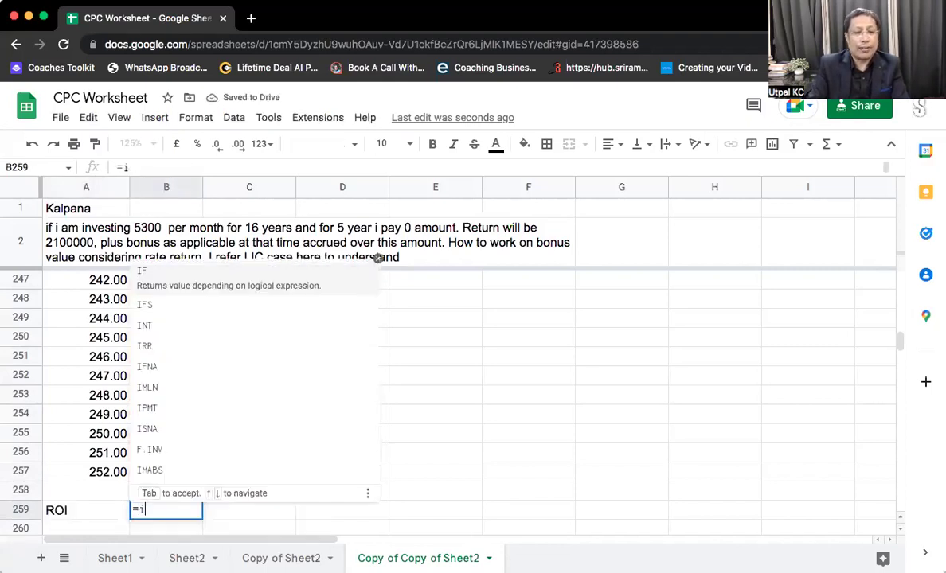
{"action": "type", "text": "rr("}
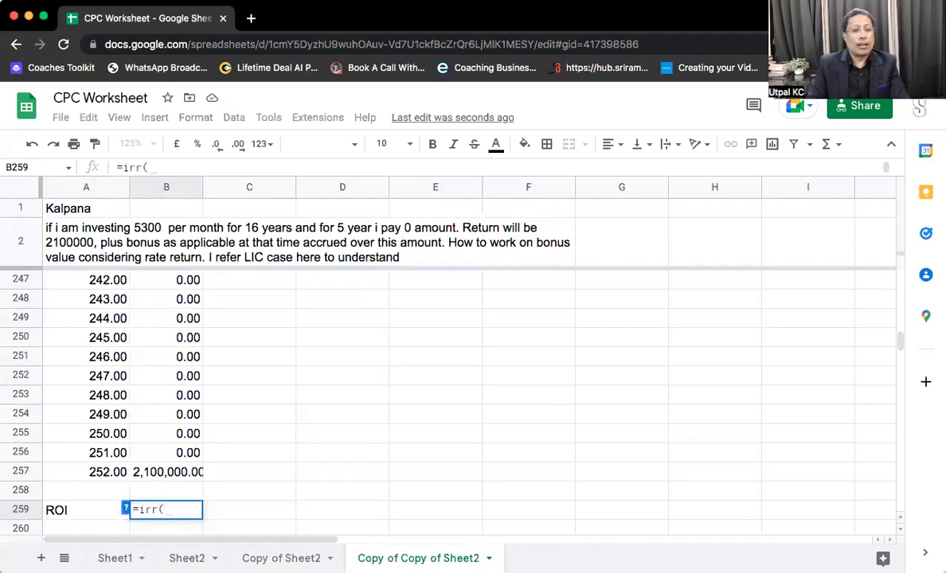
{"action": "key", "text": "Up"}
{"action": "key", "text": "Up"}
{"action": "key", "text": "ctrl+shift+Up"}
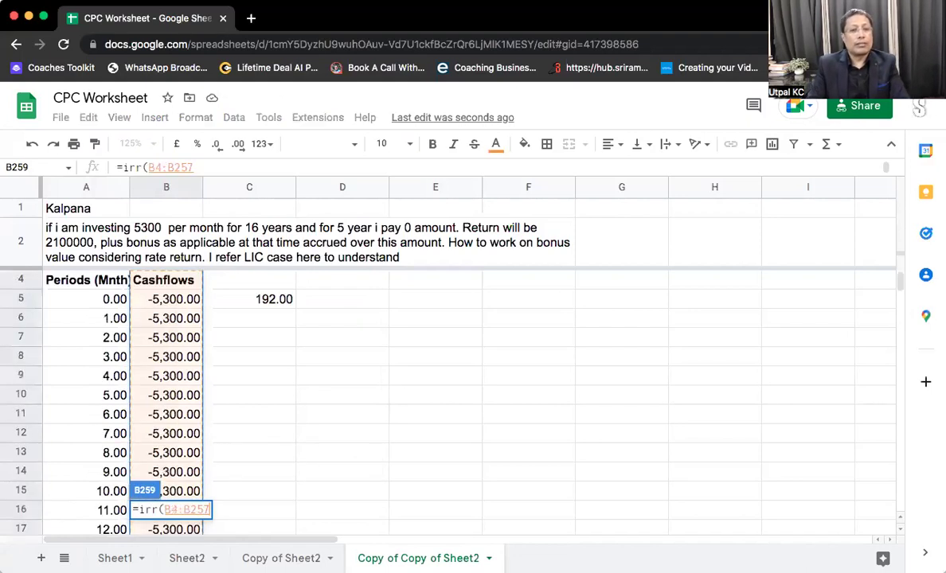
{"action": "key", "text": "shift+Down"}
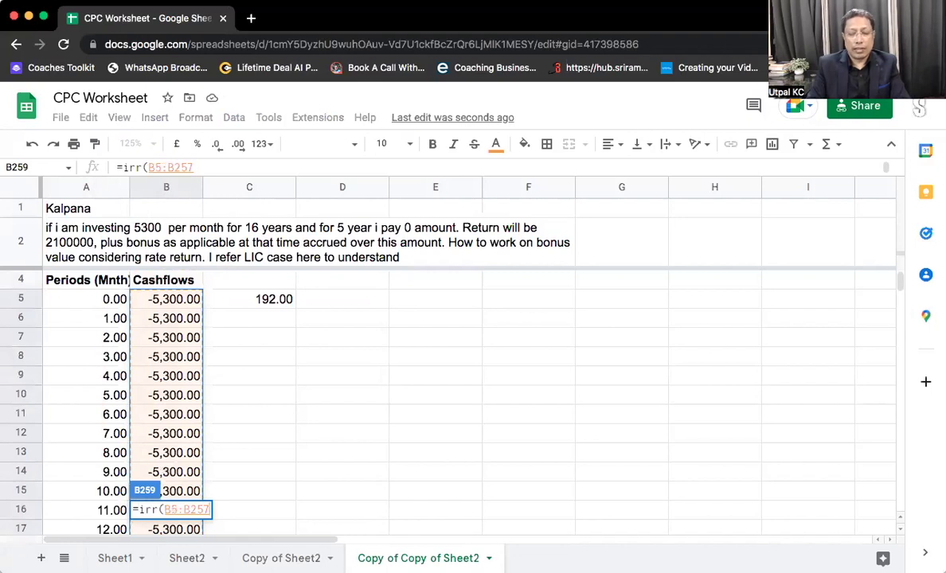
{"action": "key", "text": "Return"}
Step: Add a rate guess of 1% to the IRR formula in B259
{"action": "key", "text": "Up"}
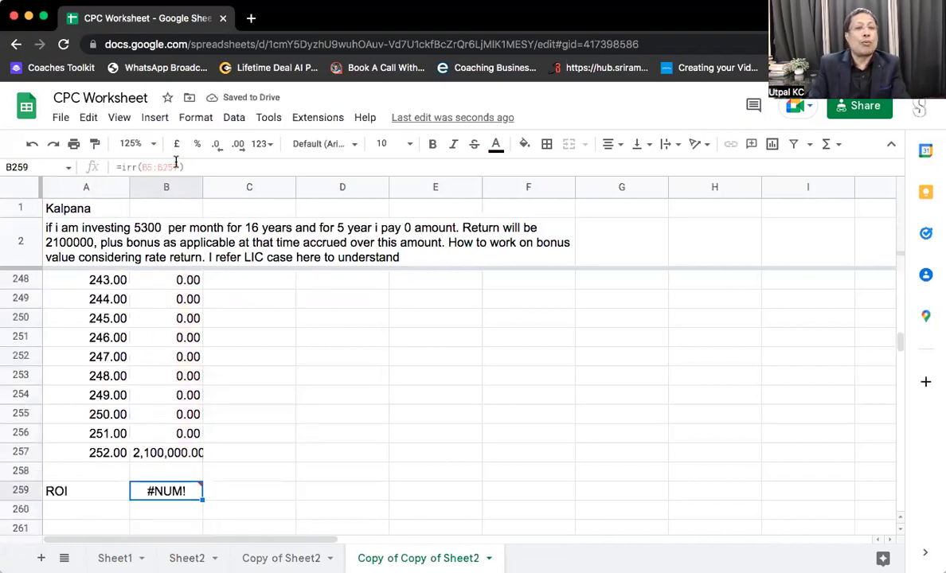
{"action": "left_click", "coordinate": [176, 162]}
{"action": "type", "text": ",1%"}
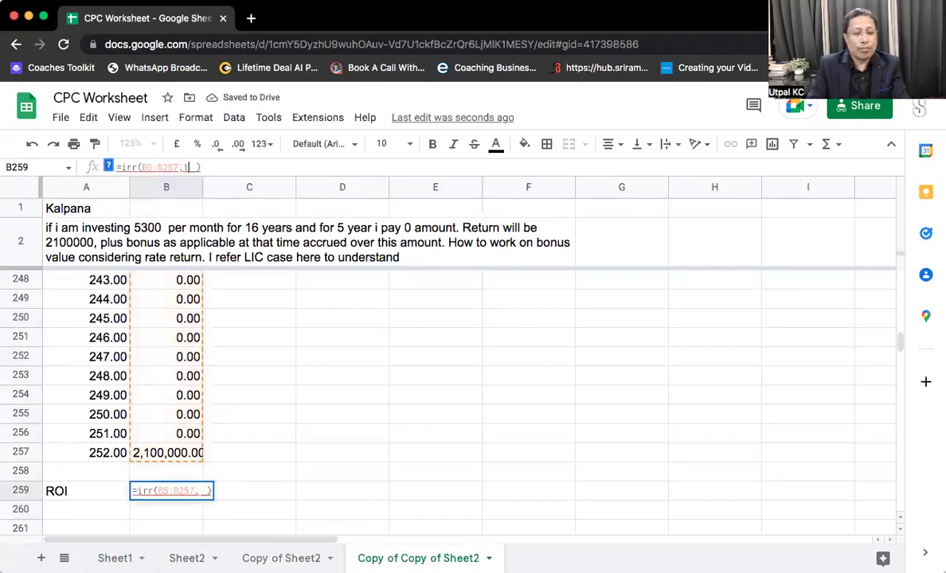
{"action": "key", "text": "Return"}
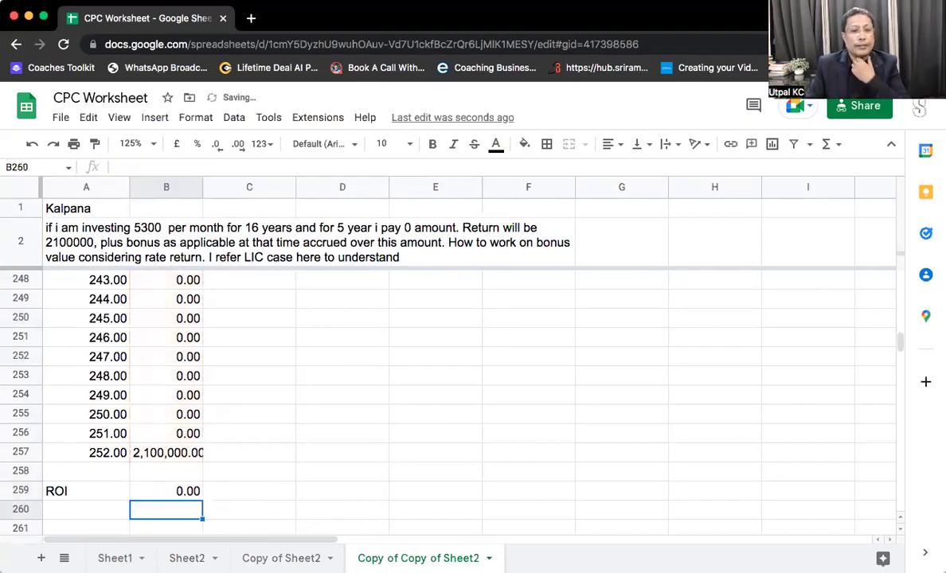
Step: Format the ROI in B259 as a percentage and enter "per month" beside it in C259
{"action": "left_click", "coordinate": [165, 490]}
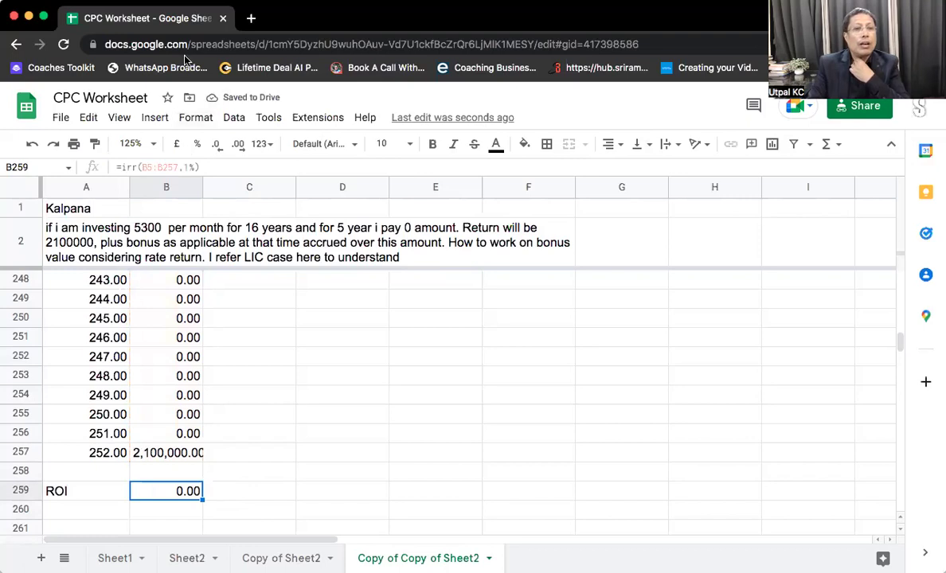
{"action": "left_click", "coordinate": [196, 145]}
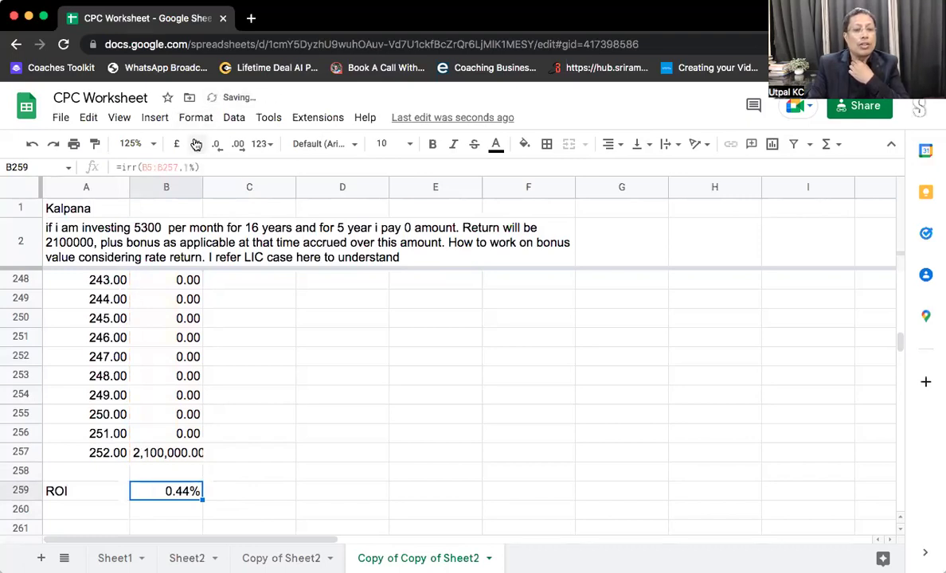
{"action": "left_click", "coordinate": [223, 494]}
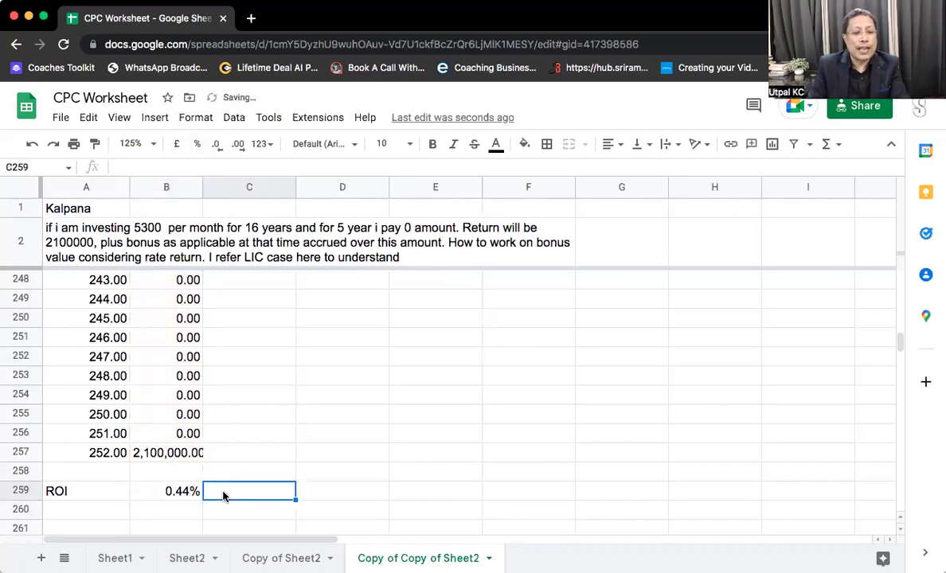
{"action": "type", "text": "per month"}
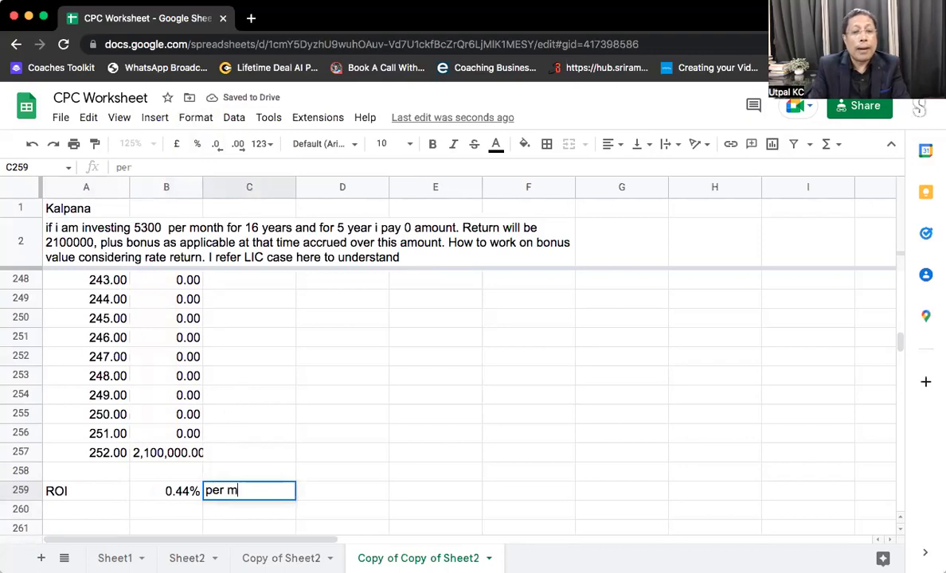
{"action": "key", "text": "Return"}
Step: Review the start of the periods and cash-flow columns, up to the first payment in B5
{"action": "key", "text": "Up"}
{"action": "key", "text": "Up"}
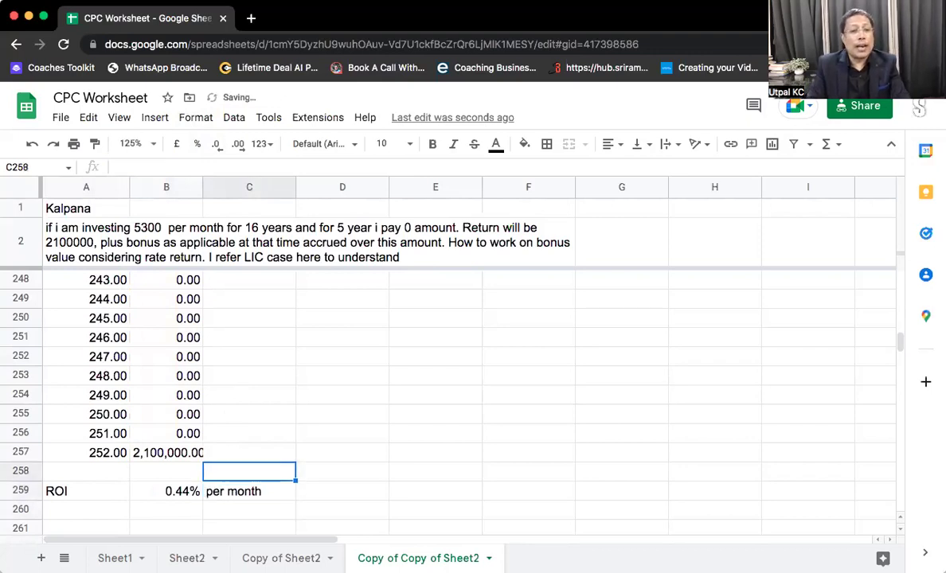
{"action": "key", "text": "Up"}
{"action": "key", "text": "Left"}
{"action": "key", "text": "Left"}
{"action": "key", "text": "ctrl+Up"}
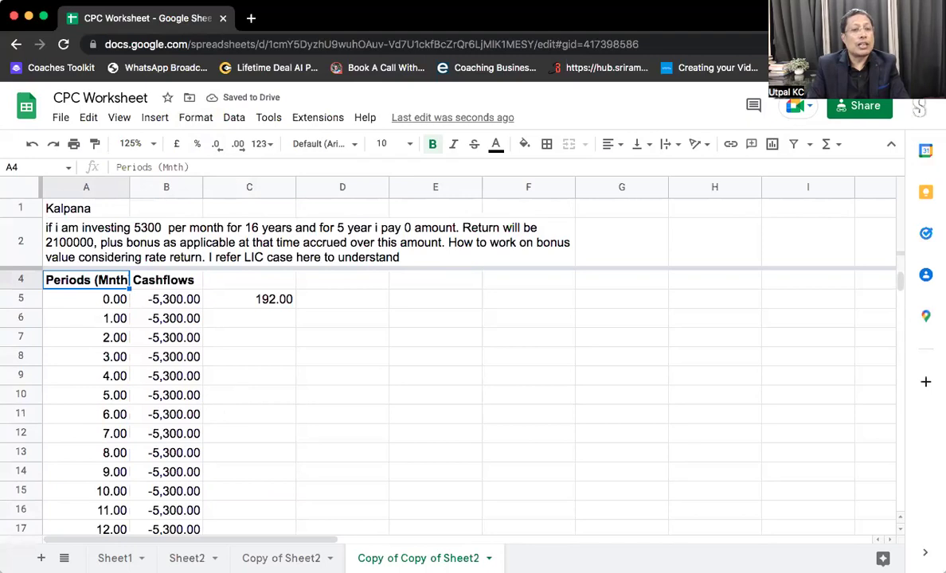
{"action": "key", "text": "Down"}
{"action": "key", "text": "Right"}
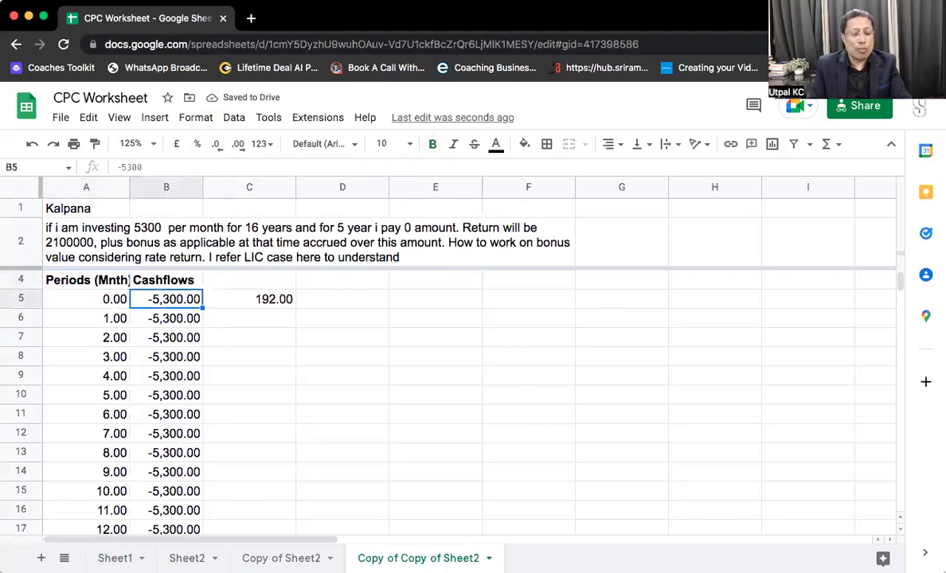
Step: Annualise the monthly ROI with the formula =B259*12 in B260
{"action": "key", "text": "ctrl+Down"}
{"action": "key", "text": "Down"}
{"action": "key", "text": "Down"}
{"action": "key", "text": "Down"}
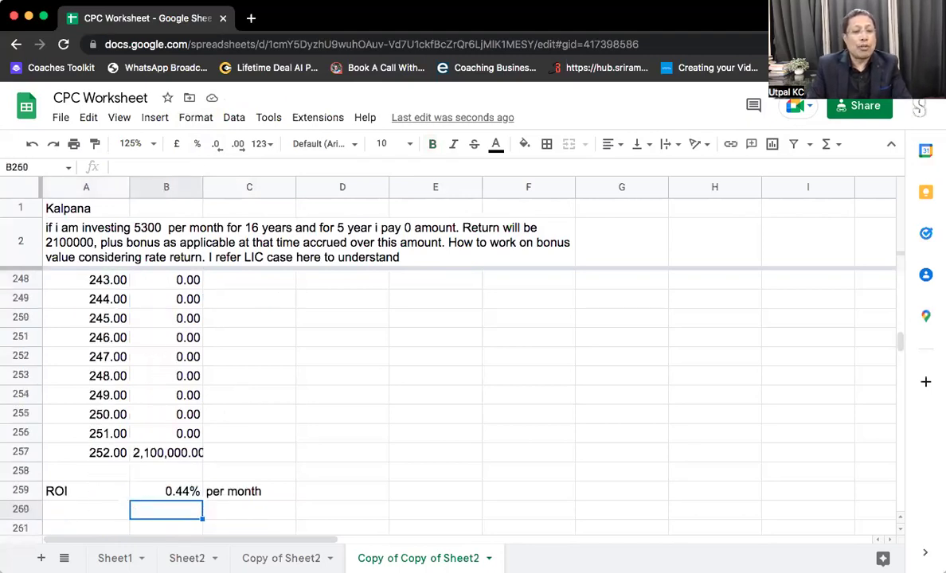
{"action": "type", "text": "="}
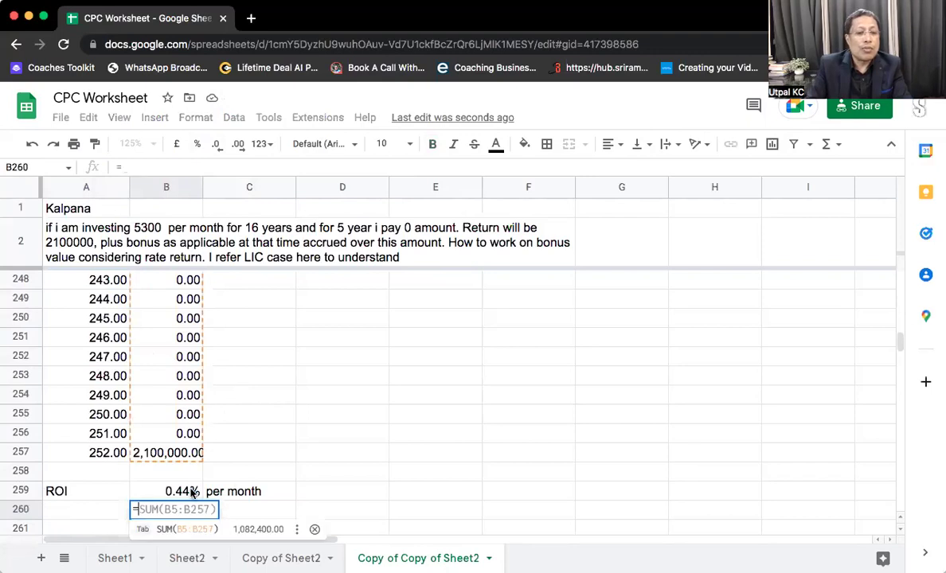
{"action": "left_click", "coordinate": [192, 494]}
{"action": "type", "text": "*12"}
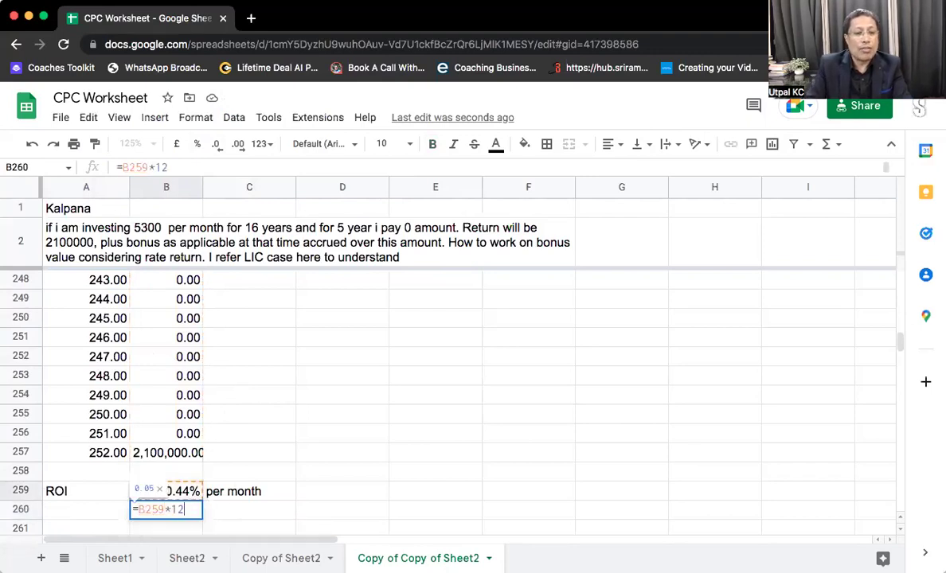
{"action": "key", "text": "Return"}
{"action": "key", "text": "Up"}
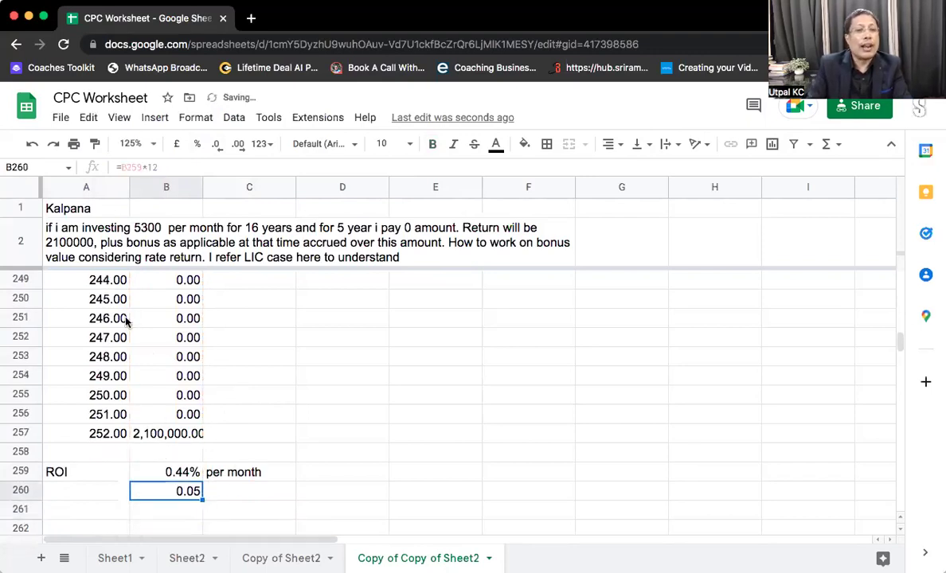
Step: Format the yearly ROI in B260 as a percentage and label it "per year" in C260
{"action": "left_click", "coordinate": [197, 143]}
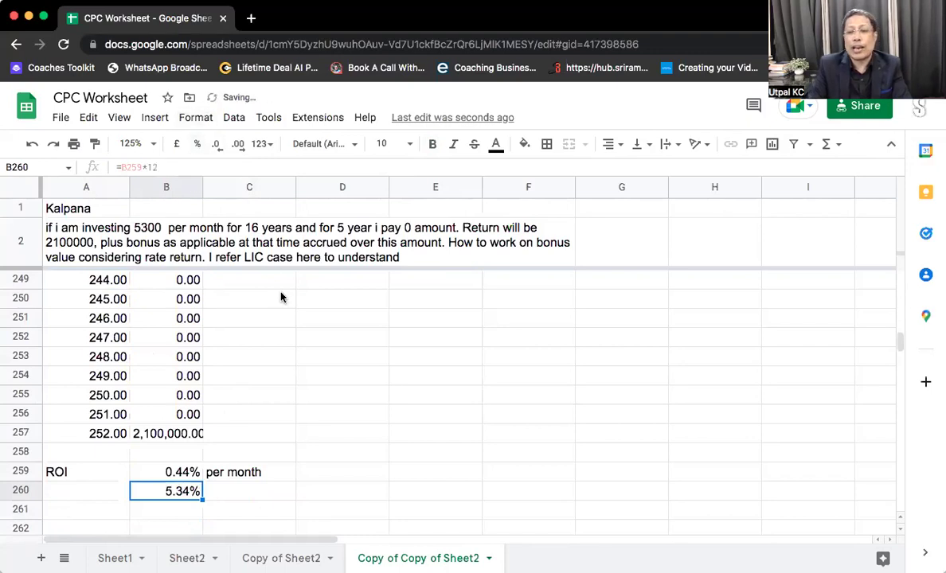
{"action": "key", "text": "Right"}
{"action": "type", "text": "per year"}
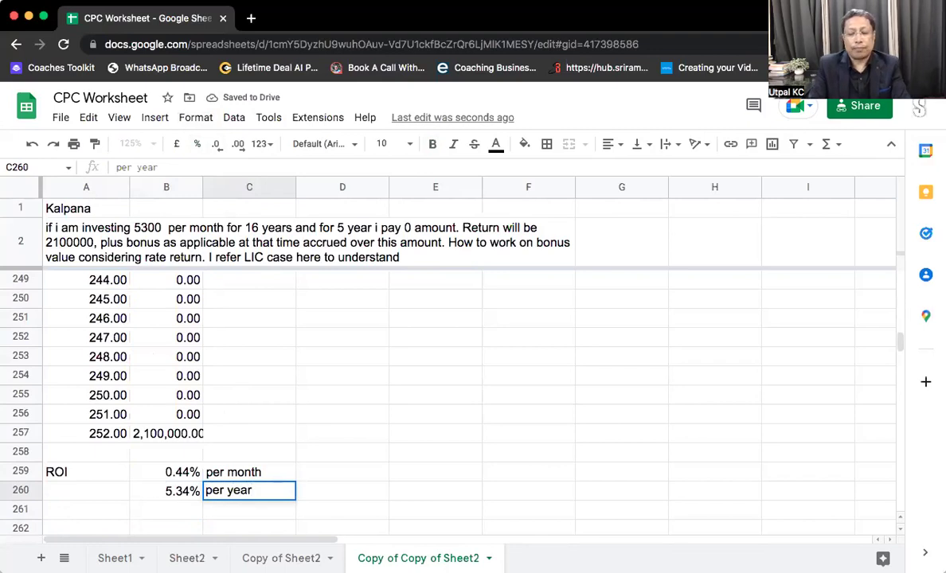
{"action": "key", "text": "Return"}
{"action": "key", "text": "Up"}
Step: Replace the yearly ROI formula in B260 with =0.44%*12
{"action": "key", "text": "Left"}
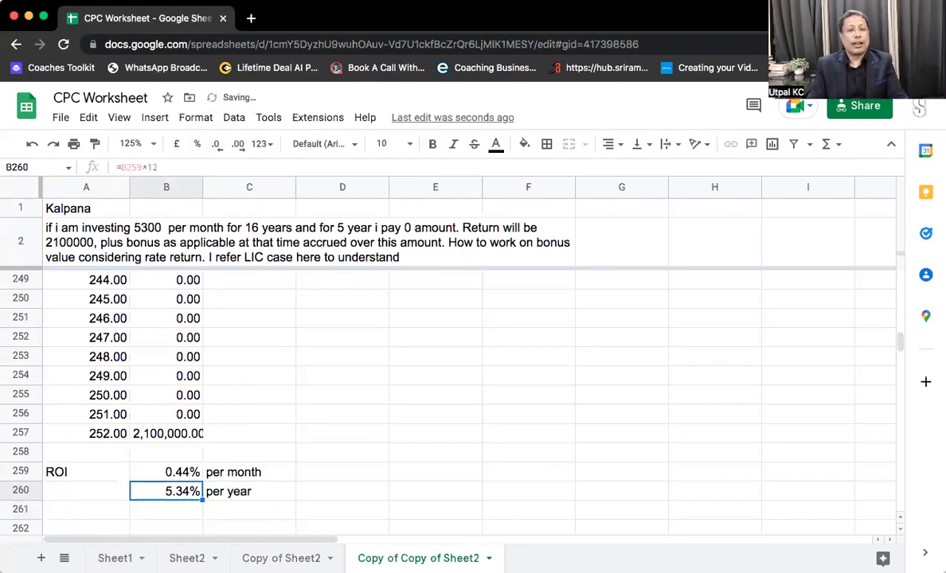
{"action": "type", "text": "="}
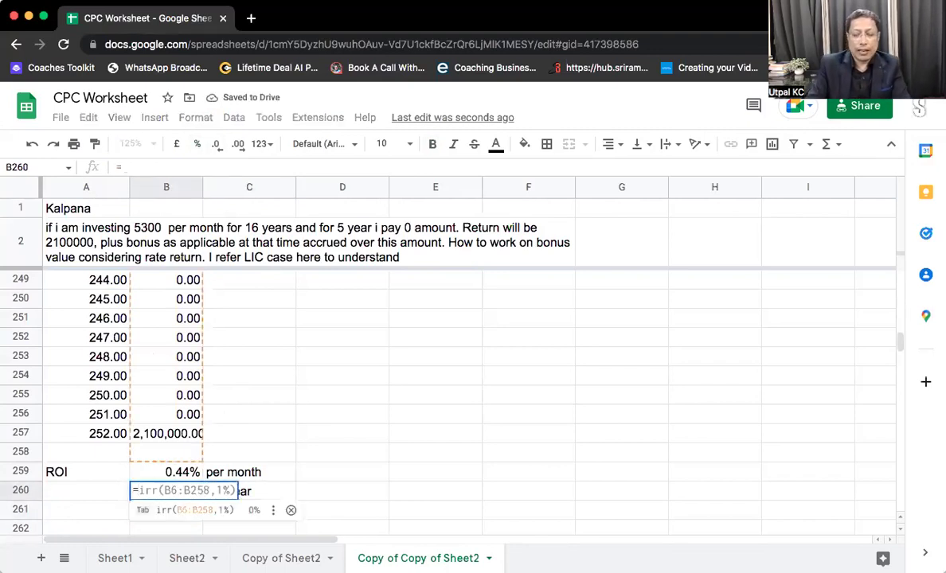
{"action": "type", "text": "0.44%*12"}
{"action": "key", "text": "Return"}
{"action": "left_click", "coordinate": [166, 491]}
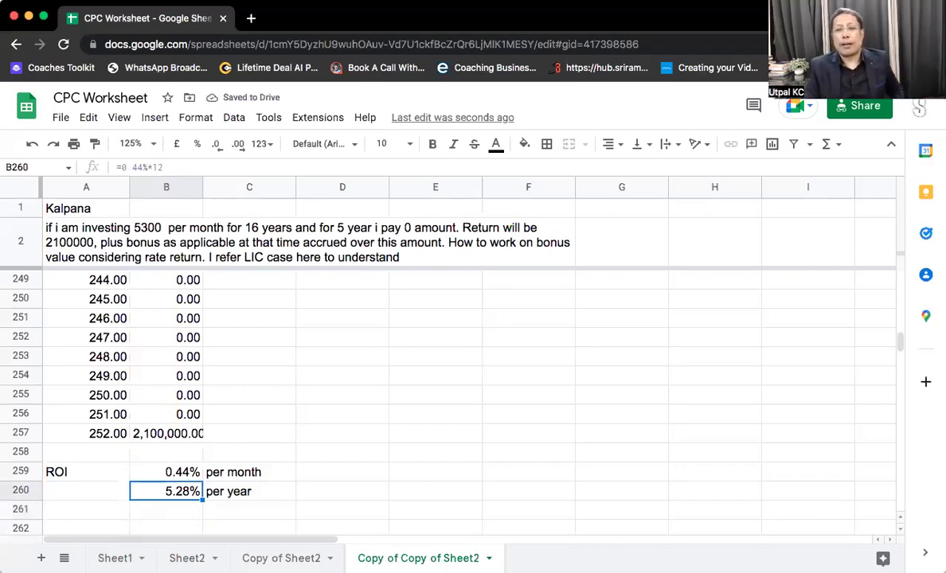
Step: Review the yearly ROI in B260, the final cash flows up to B257 and the ROI labels
{"action": "left_click", "coordinate": [249, 491]}
{"action": "left_click", "coordinate": [165, 492]}
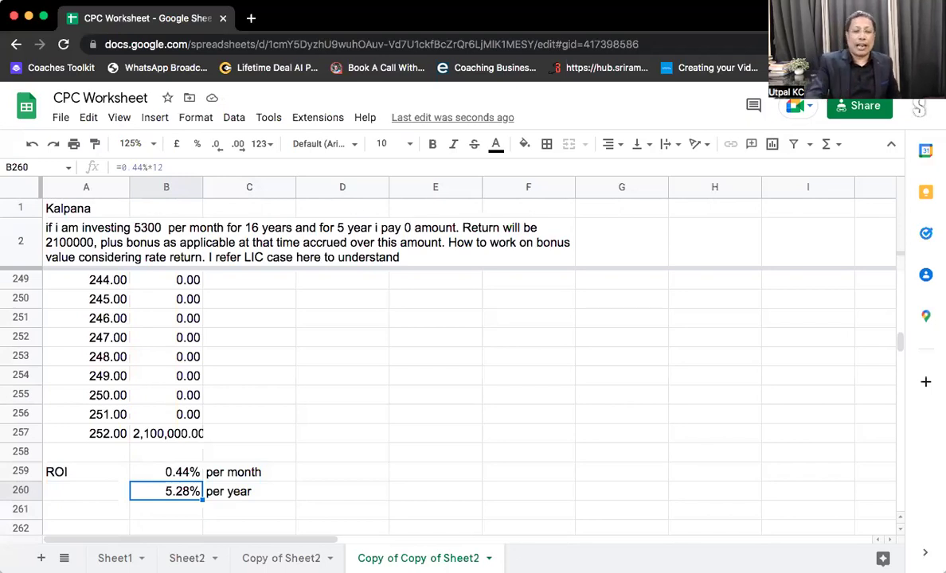
{"action": "key", "text": "Up"}
{"action": "key", "text": "Up"}
{"action": "key", "text": "Up"}
{"action": "key", "text": "Up"}
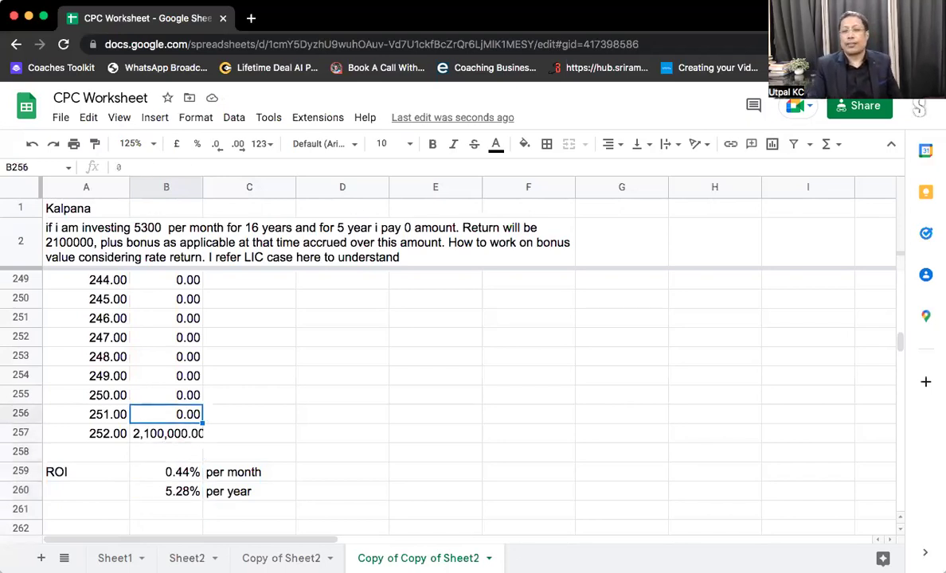
{"action": "key", "text": "Down"}
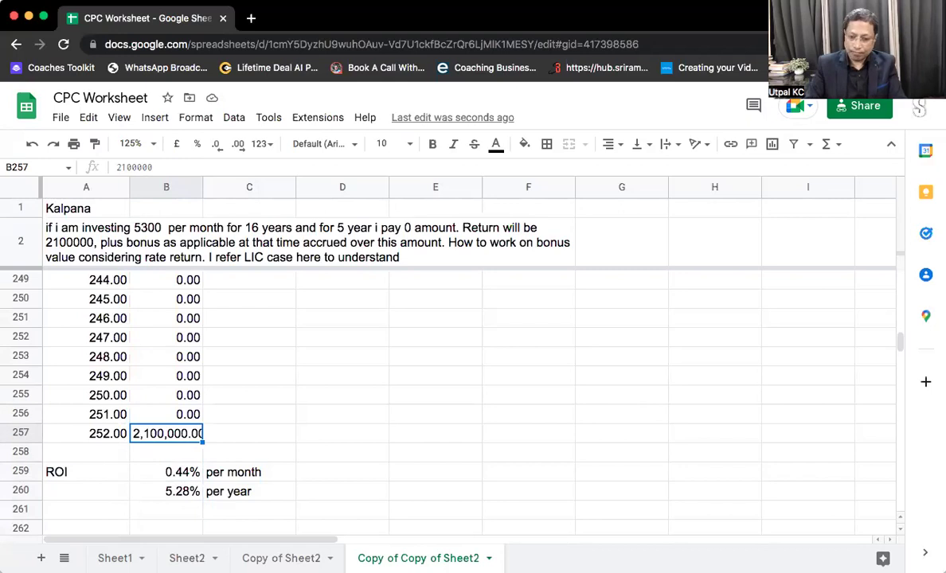
{"action": "left_click", "coordinate": [219, 472]}
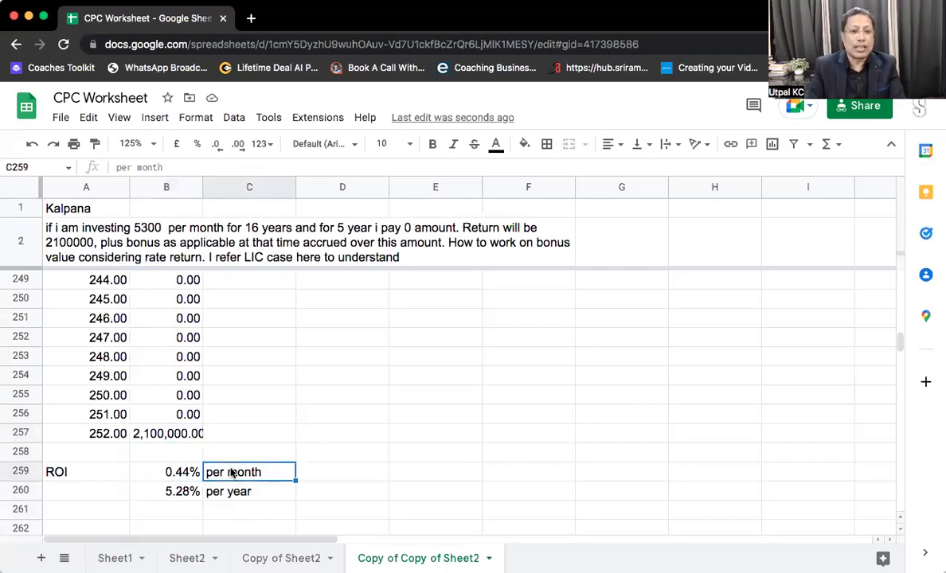
{"action": "left_click", "coordinate": [262, 452]}
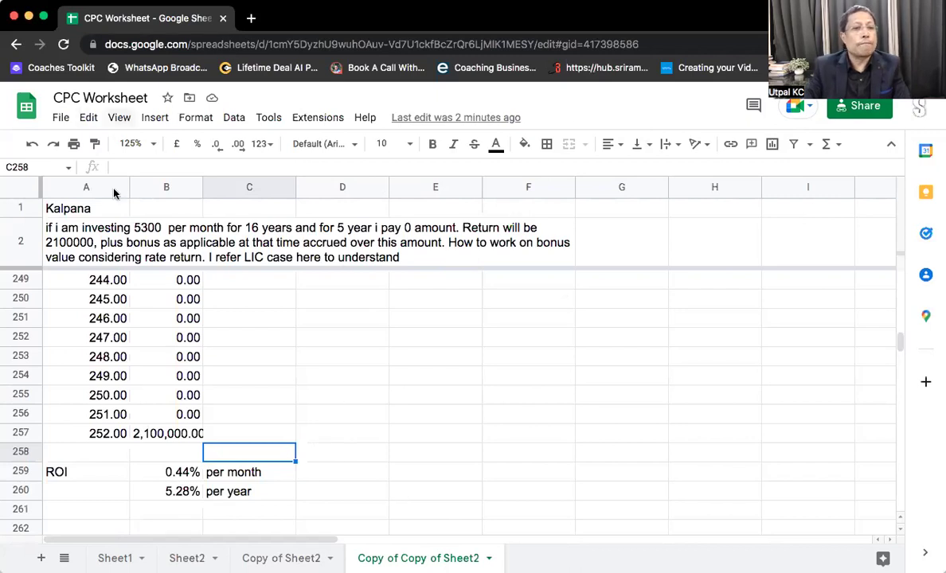
Step: Duplicate the sheet Copy of Copy of Sheet2 and replace the name in A1 with the new participant's first name
{"action": "left_click", "coordinate": [489, 558]}
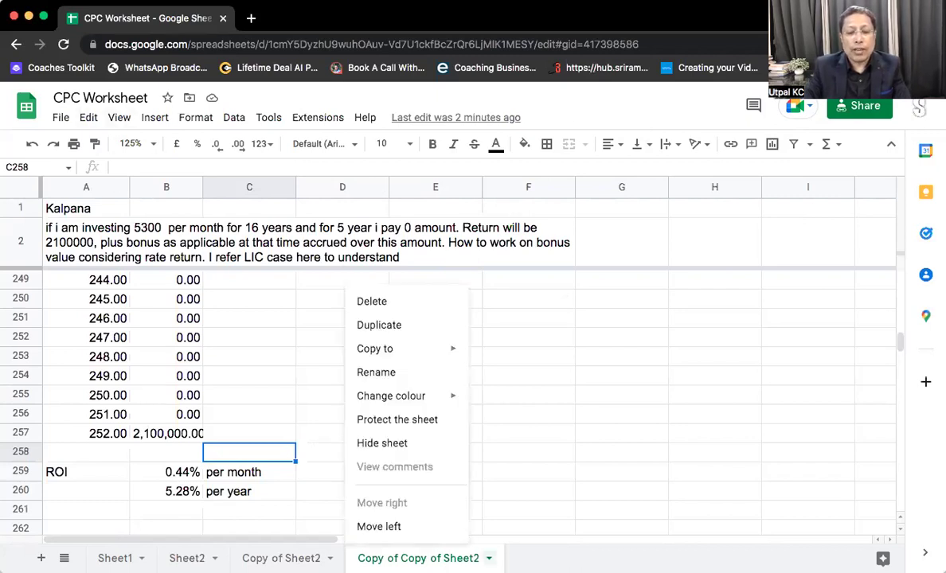
{"action": "left_click", "coordinate": [379, 325]}
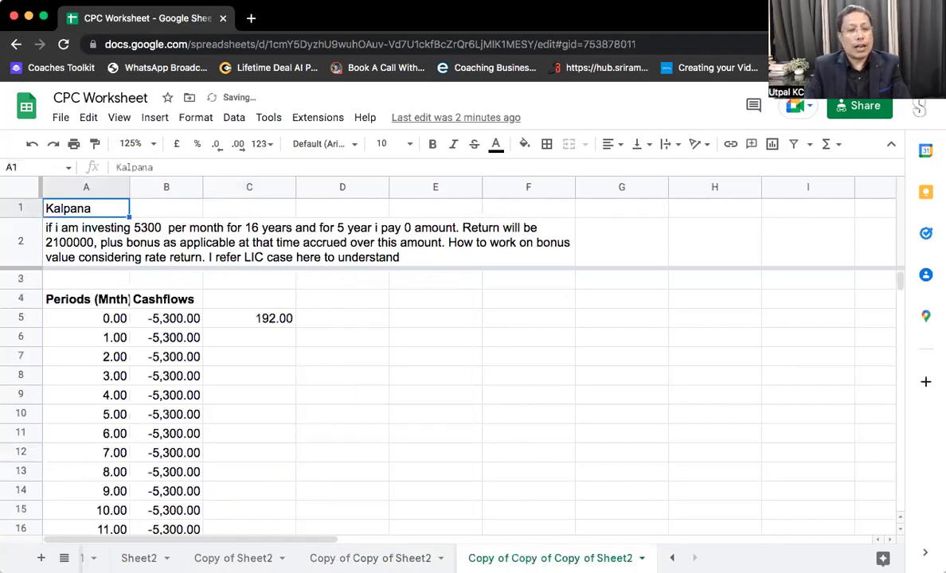
{"action": "type", "text": "Rajesh"}
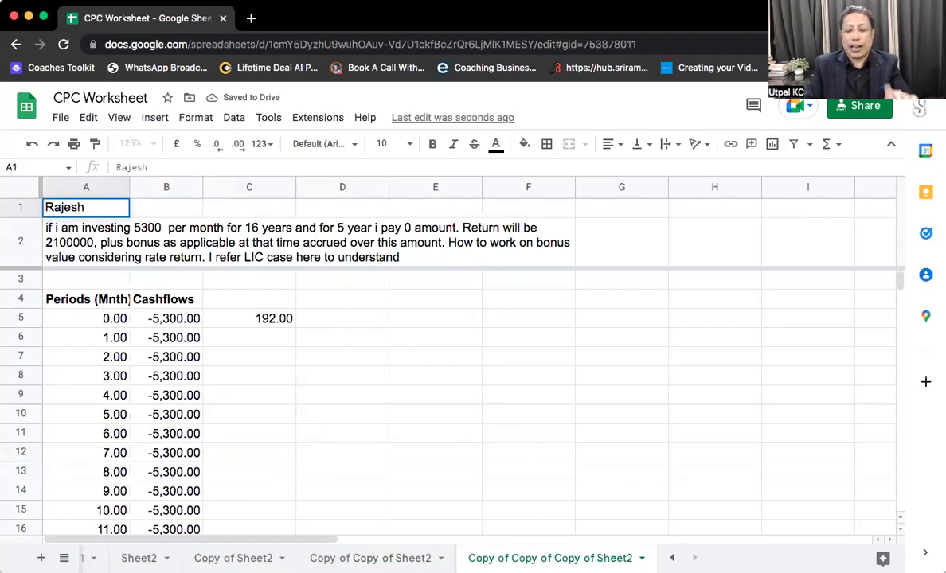
{"action": "key", "text": "Return"}
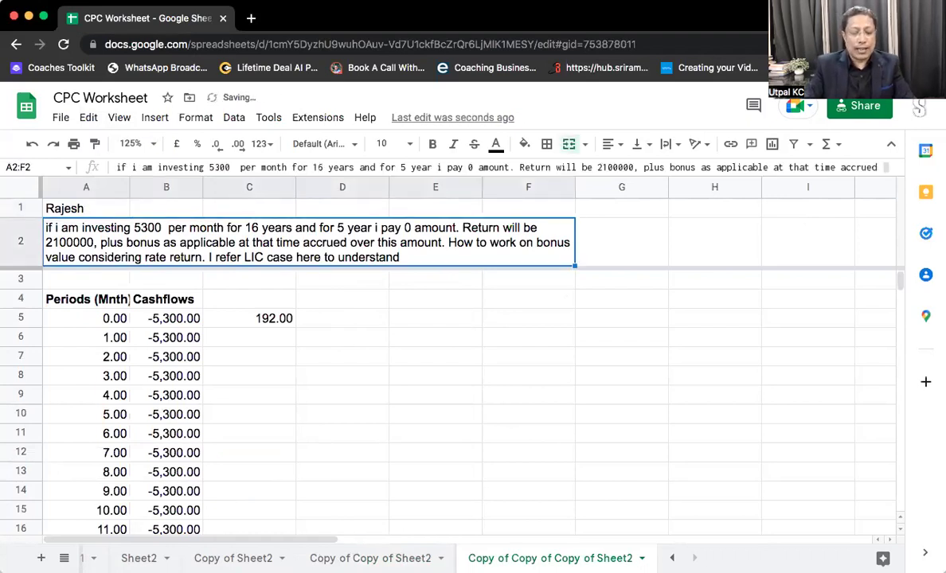
Step: Replace the A2 scenario with: Rs 1 Lakh premium for 12 years, cooling in 13th, Rs 1 Lakh return for 25 years from 14th, premiums back in 26th
{"action": "triple_click", "coordinate": [184, 247]}
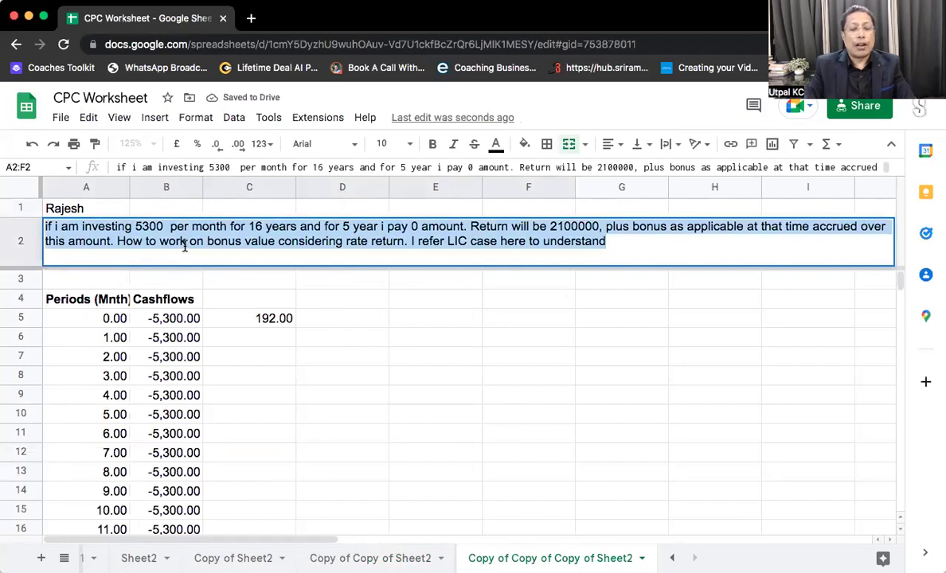
{"action": "type", "text": "Premium of Rs 1 Lakh for 12 years , 13th is cooling period, from 14th years return of rs 1Lakh for 25 years , and 26th years get all premium paid, what is ROI?"}
{"action": "key", "text": "Return"}
Step: Change the periods column header in A4 to "Period (Yrs)"
{"action": "left_click", "coordinate": [88, 308]}
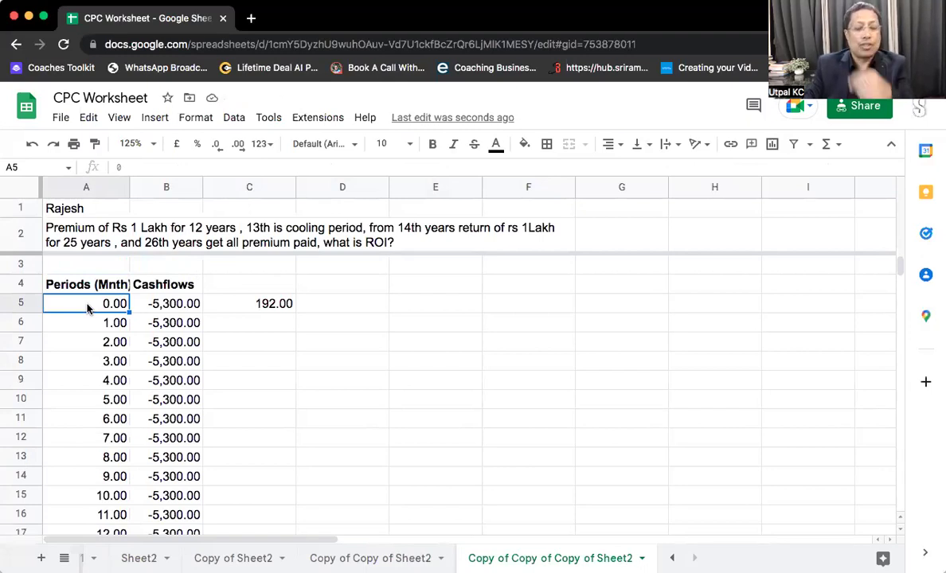
{"action": "left_click", "coordinate": [83, 289]}
{"action": "type", "text": "Per"}
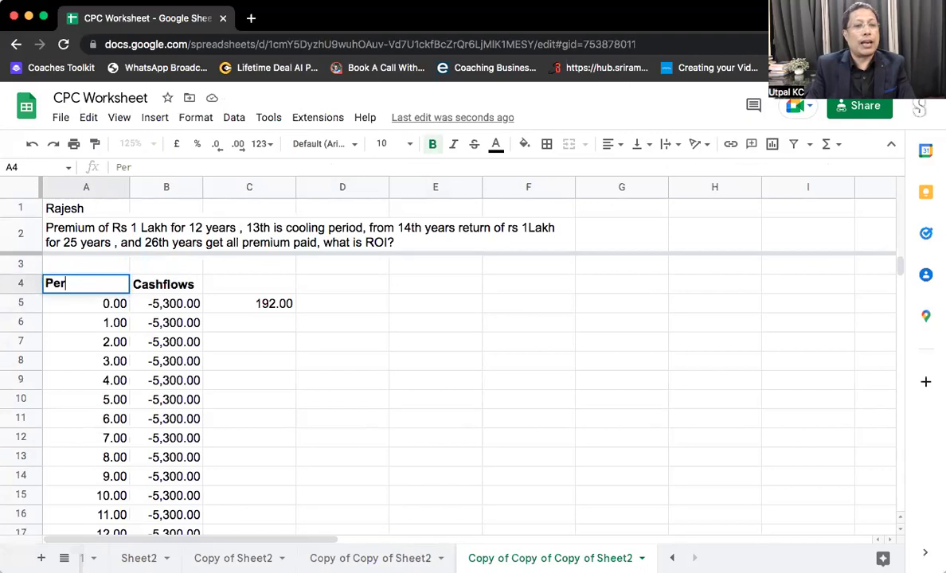
{"action": "type", "text": "iod (Yrs)"}
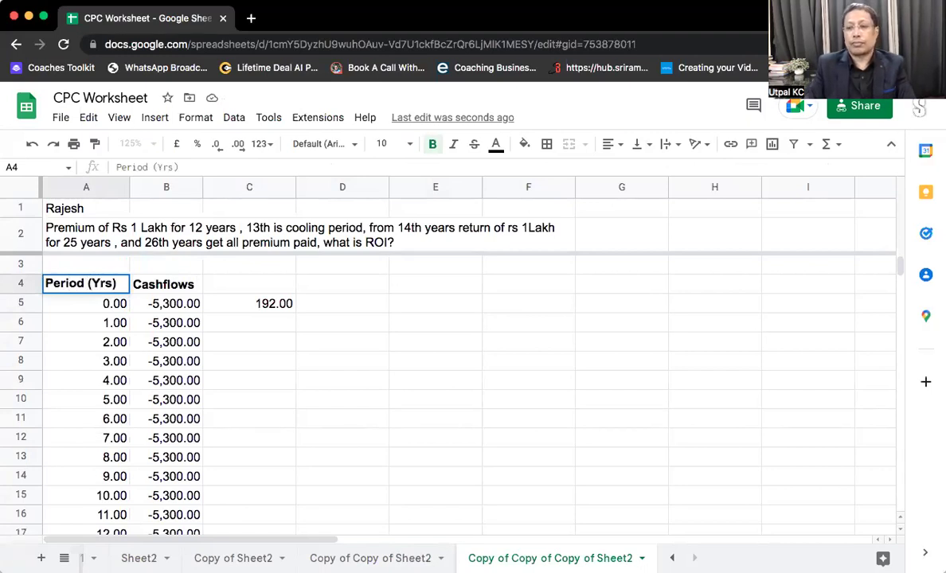
{"action": "key", "text": "Return"}
{"action": "left_click", "coordinate": [83, 284]}
{"action": "left_click", "coordinate": [165, 284]}
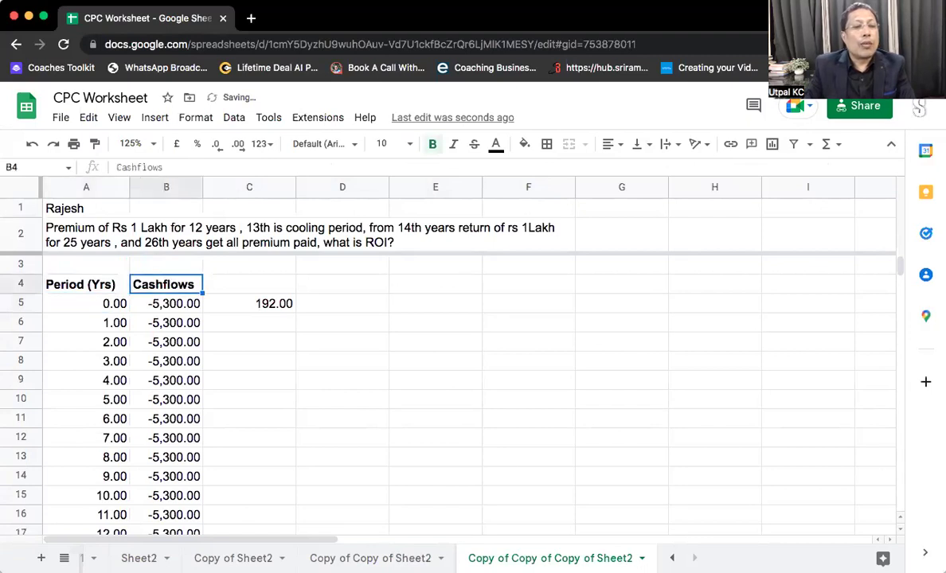
Step: Enter the yearly premium of -100000 in B5 and copy it down through B16 for periods 0 to 11
{"action": "left_click", "coordinate": [165, 304]}
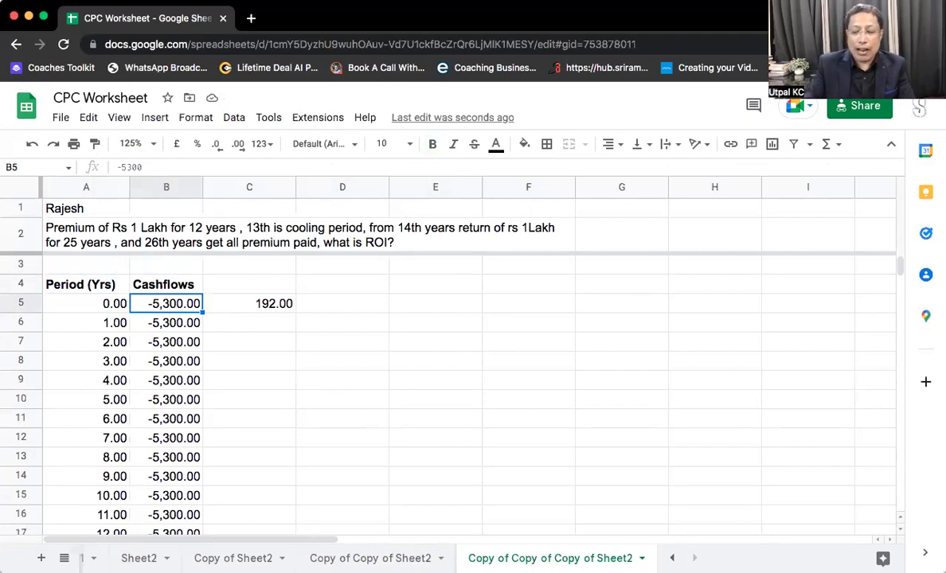
{"action": "type", "text": "-100000"}
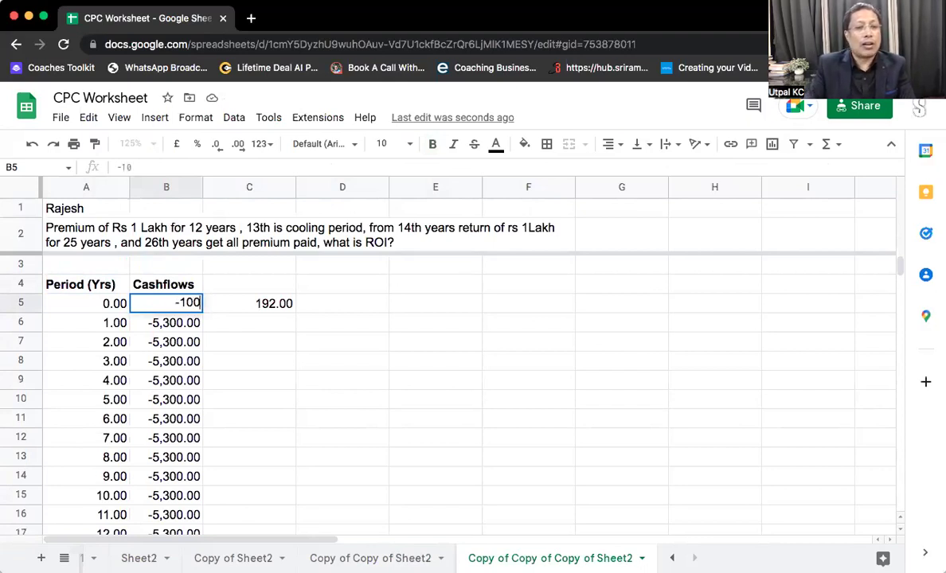
{"action": "key", "text": "Return"}
{"action": "key", "text": "Up"}
{"action": "key", "text": "ctrl+c"}
{"action": "key", "text": "shift+Down"}
{"action": "key", "text": "shift+Down"}
{"action": "key", "text": "shift+Down"}
{"action": "key", "text": "shift+Down"}
{"action": "key", "text": "shift+Down"}
{"action": "key", "text": "shift+Down"}
{"action": "key", "text": "shift+Down"}
{"action": "key", "text": "shift+Down"}
{"action": "key", "text": "shift+Down"}
{"action": "key", "text": "shift+Down"}
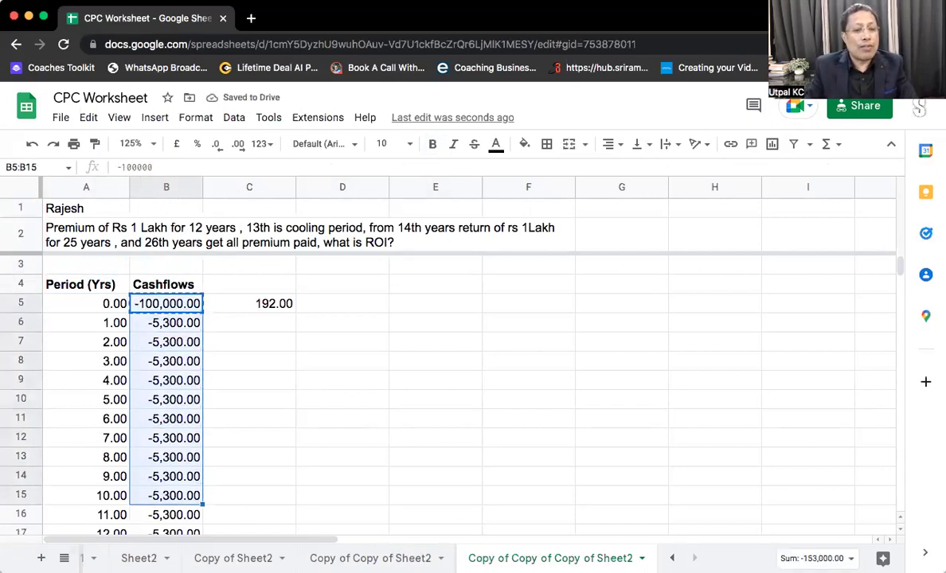
{"action": "key", "text": "shift+Down"}
{"action": "key", "text": "ctrl+v"}
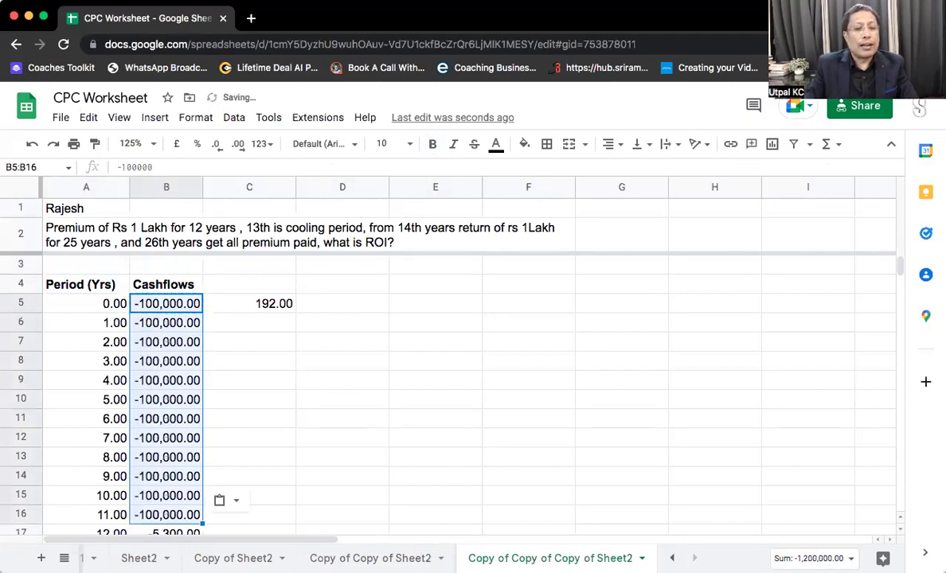
Step: Set the cash flow for the cooling year in B17 (period 12) to 0
{"action": "scroll", "coordinate": [179, 367], "scroll_direction": "down", "scroll_amount": 1}
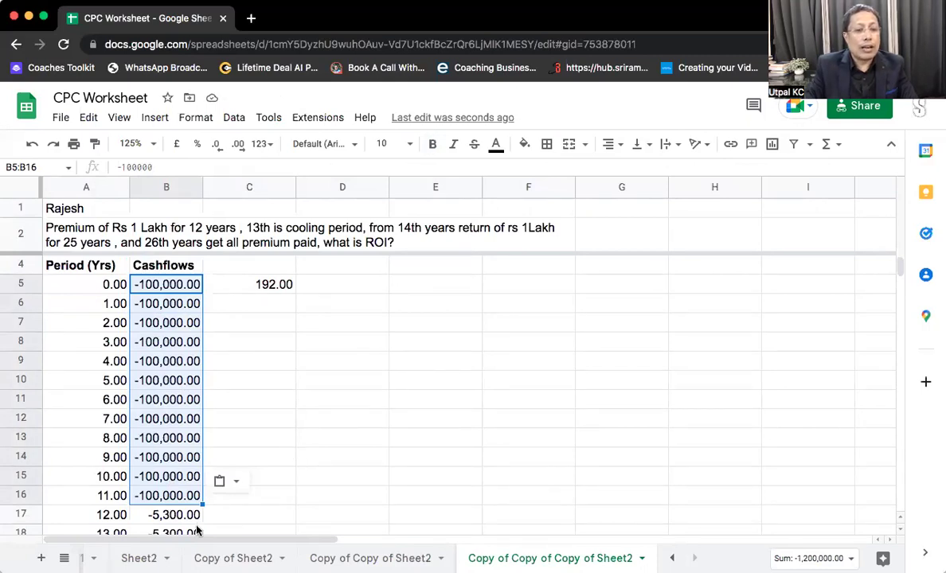
{"action": "left_click", "coordinate": [174, 515]}
{"action": "type", "text": "0"}
{"action": "key", "text": "Return"}
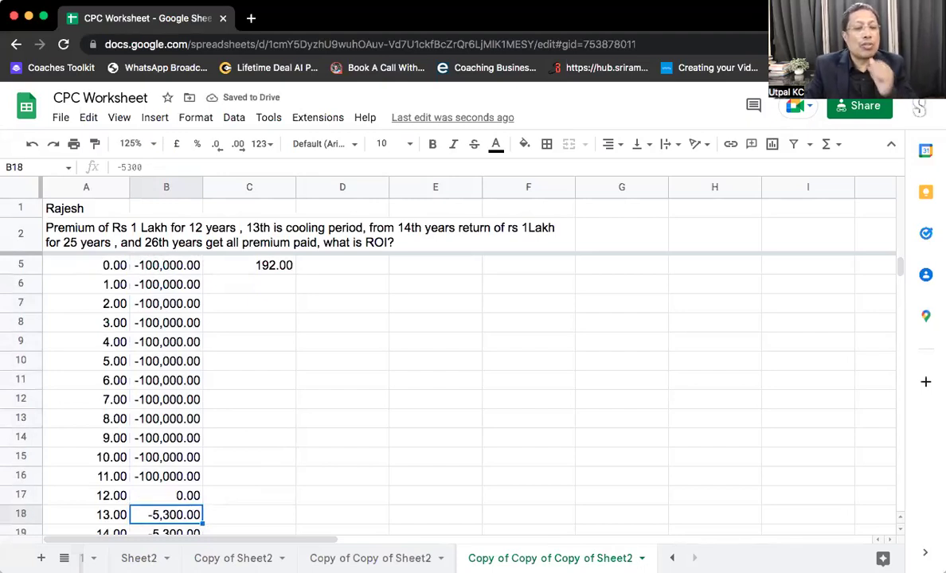
Step: Check the total of the yearly premiums in B5:B16
{"action": "left_click", "coordinate": [166, 457]}
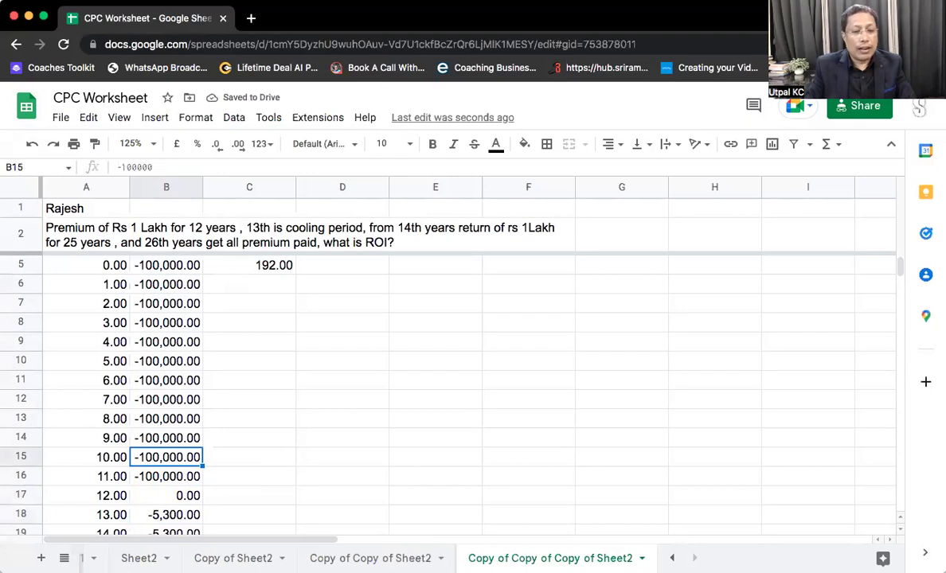
{"action": "key", "text": "ctrl+Up"}
{"action": "key", "text": "Down"}
{"action": "key", "text": "shift+Down"}
{"action": "key", "text": "shift+Down"}
{"action": "key", "text": "shift+Down"}
{"action": "key", "text": "shift+Down"}
{"action": "key", "text": "shift+Down"}
{"action": "key", "text": "shift+Down"}
{"action": "key", "text": "shift+Down"}
{"action": "key", "text": "shift+Down"}
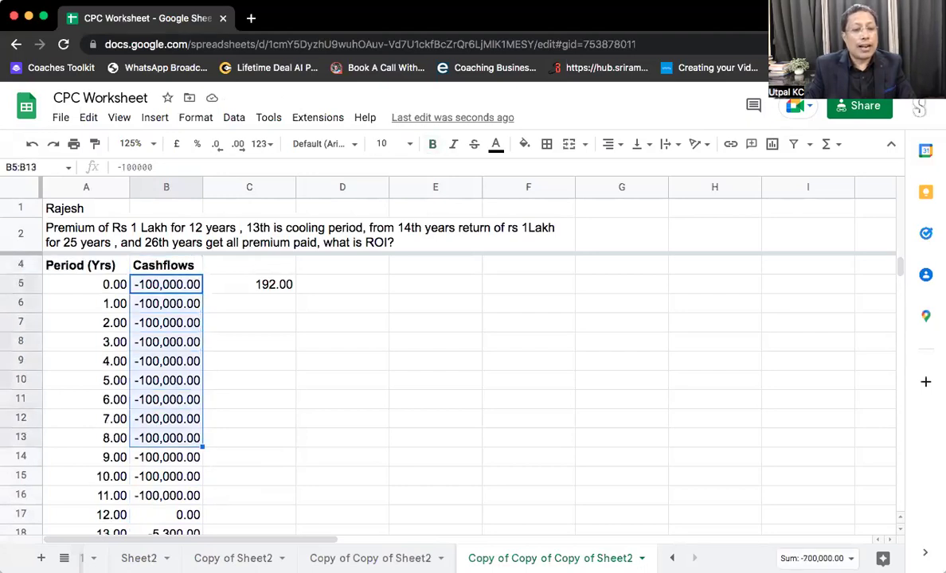
{"action": "key", "text": "shift+Down"}
{"action": "key", "text": "shift+Down"}
{"action": "key", "text": "shift+Down"}
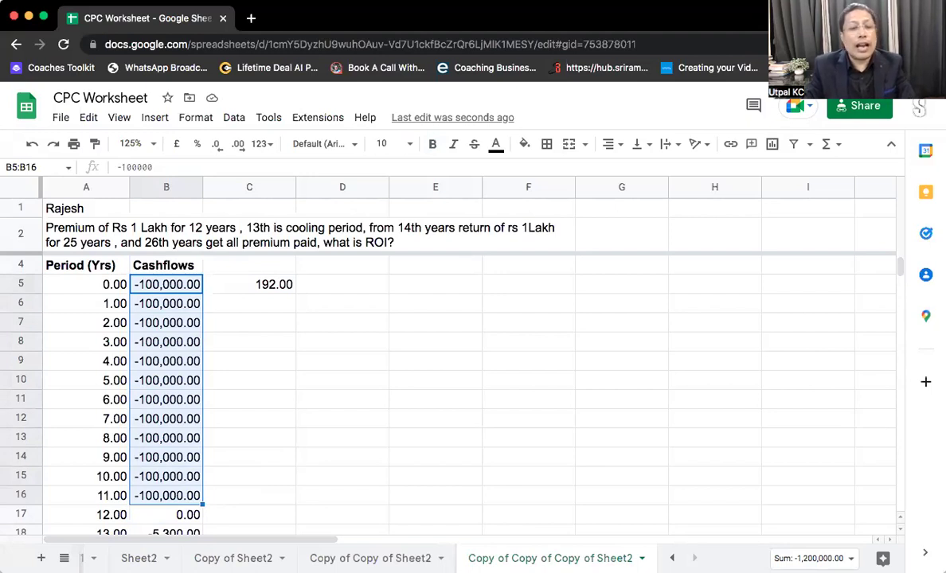
Step: Enter the first yearly return of 100,000 in B18 for period 13
{"action": "left_click", "coordinate": [217, 506]}
{"action": "key", "text": "Left"}
{"action": "key", "text": "Left"}
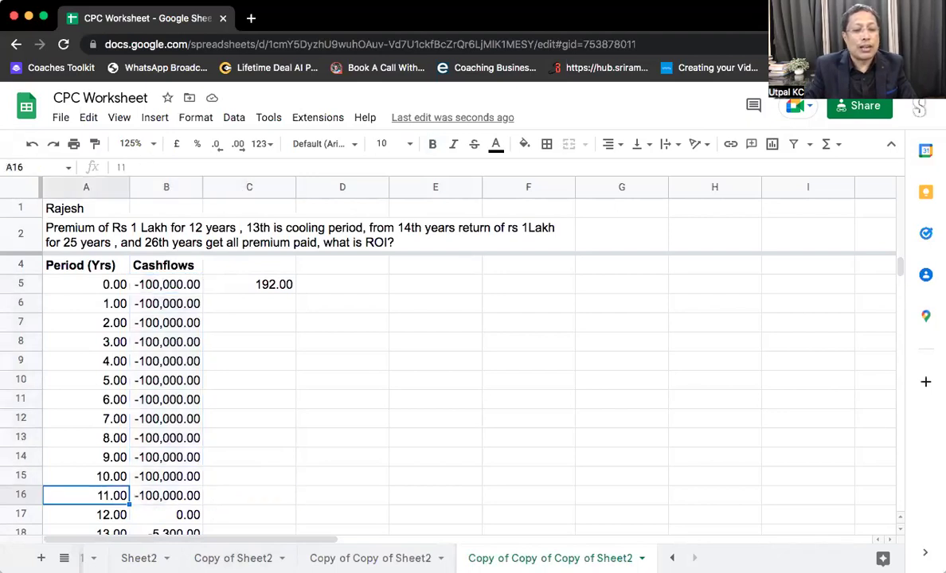
{"action": "key", "text": "Down"}
{"action": "key", "text": "Down"}
{"action": "key", "text": "Up"}
{"action": "key", "text": "Down"}
{"action": "key", "text": "Right"}
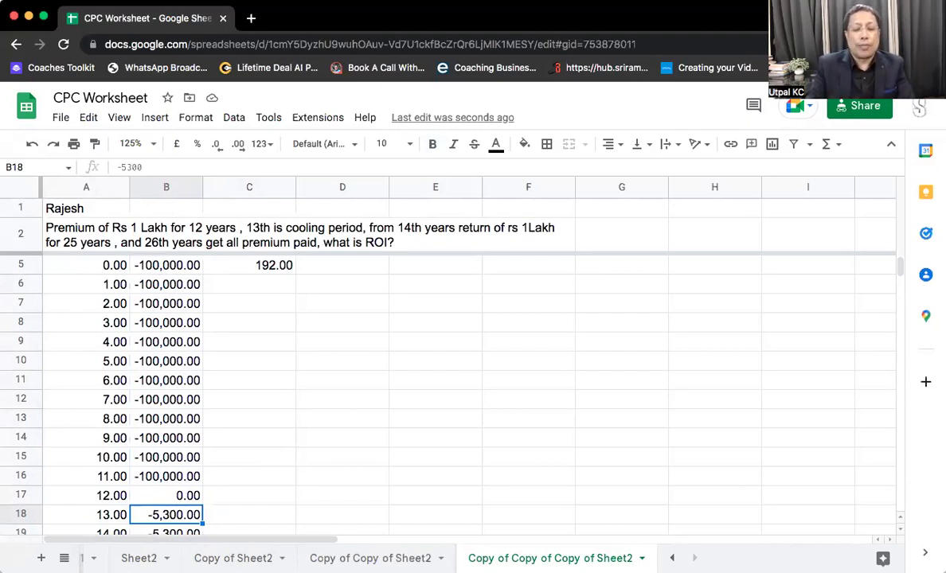
{"action": "type", "text": "100"}
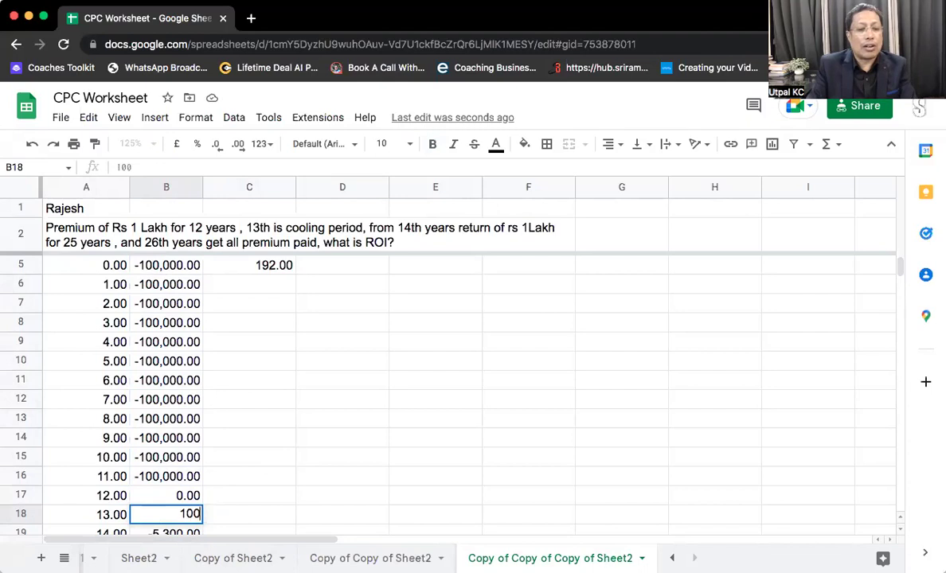
{"action": "type", "text": ",000"}
{"action": "key", "text": "Return"}
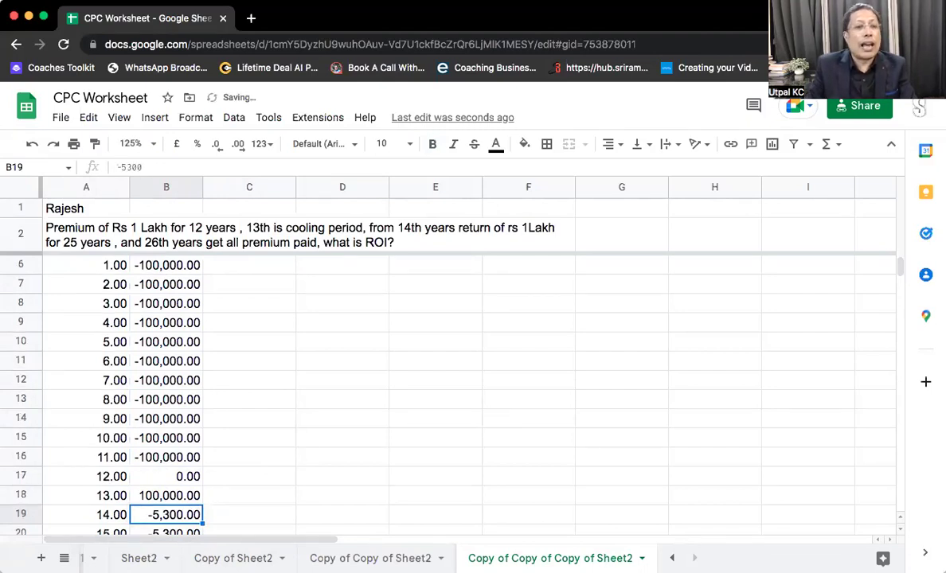
Step: Work out the period 25 years after period 13 in D18 with the formula =A18+25
{"action": "left_click", "coordinate": [165, 496]}
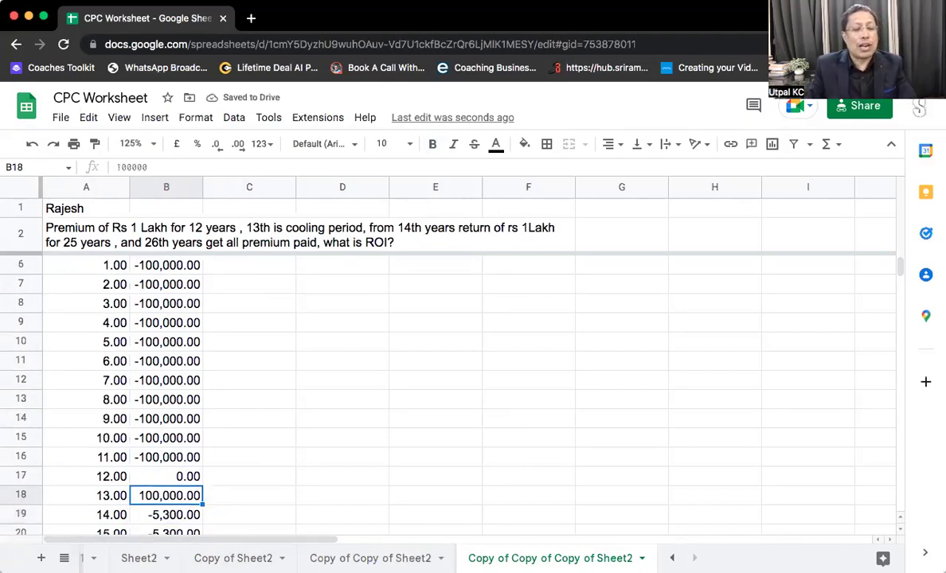
{"action": "left_click", "coordinate": [249, 495]}
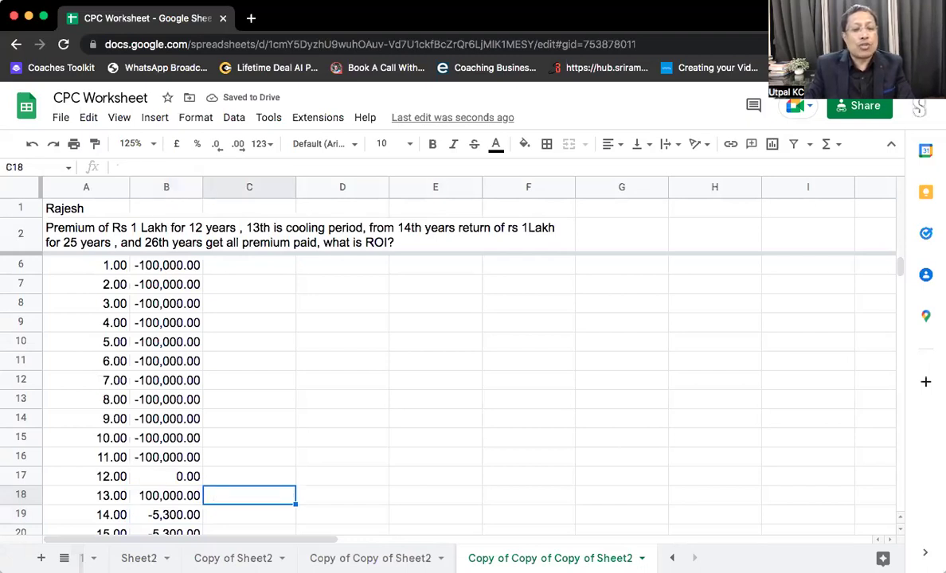
{"action": "left_click", "coordinate": [334, 495]}
{"action": "type", "text": "="}
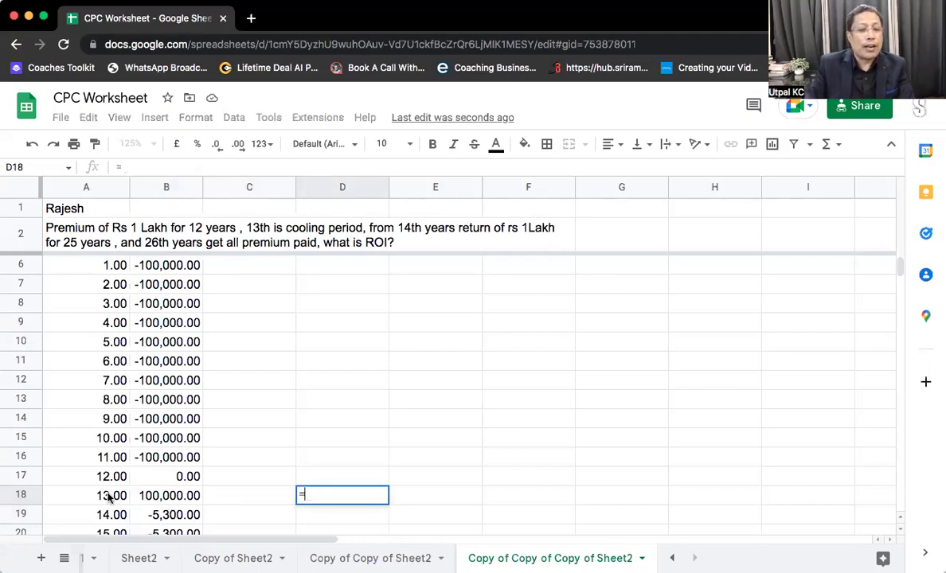
{"action": "left_click", "coordinate": [110, 496]}
{"action": "type", "text": "+25"}
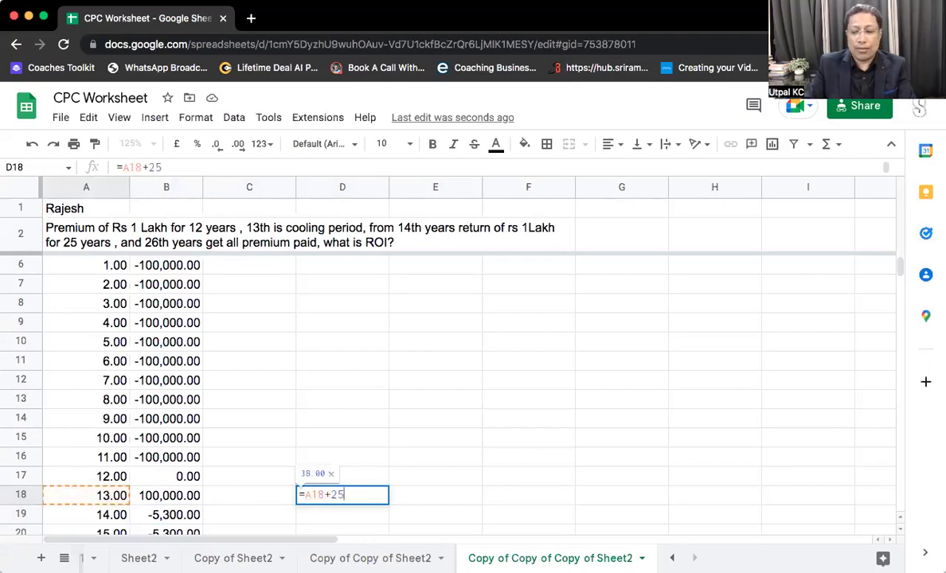
{"action": "key", "text": "Return"}
Step: Copy the 100,000 return from B18 down through B42, covering 25 years up to period 37
{"action": "key", "text": "Up"}
{"action": "key", "text": "Left"}
{"action": "key", "text": "Left"}
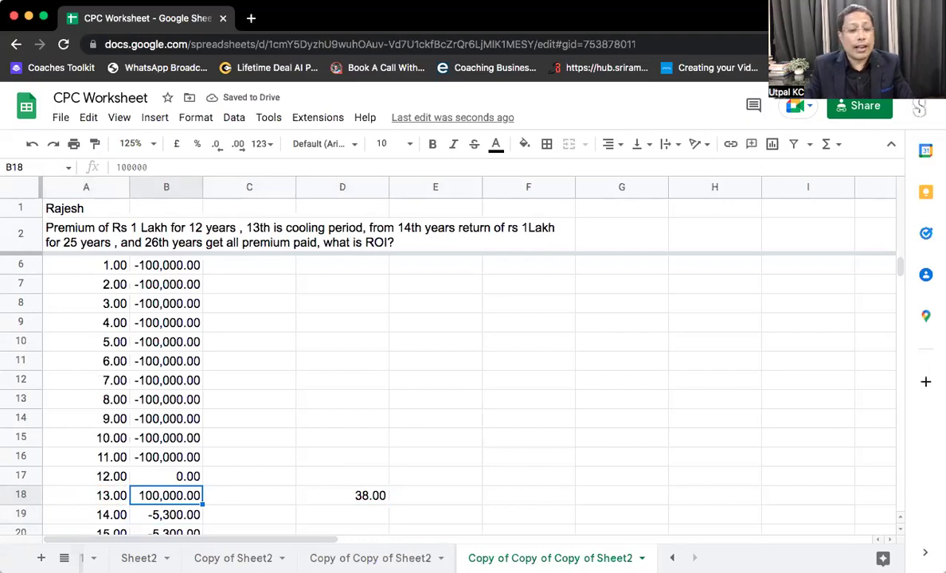
{"action": "key", "text": "super+c"}
{"action": "key", "text": "shift+Down"}
{"action": "key", "text": "shift+Down"}
{"action": "key", "text": "shift+Down"}
{"action": "key", "text": "shift+Down"}
{"action": "key", "text": "shift+Down"}
{"action": "key", "text": "shift+Down"}
{"action": "key", "text": "shift+Down"}
{"action": "key", "text": "shift+Down"}
{"action": "key", "text": "shift+Down"}
{"action": "key", "text": "shift+Down"}
{"action": "key", "text": "shift+Down"}
{"action": "key", "text": "shift+Down"}
{"action": "key", "text": "shift+Down"}
{"action": "key", "text": "shift+Down"}
{"action": "key", "text": "shift+Down"}
{"action": "key", "text": "shift+Down"}
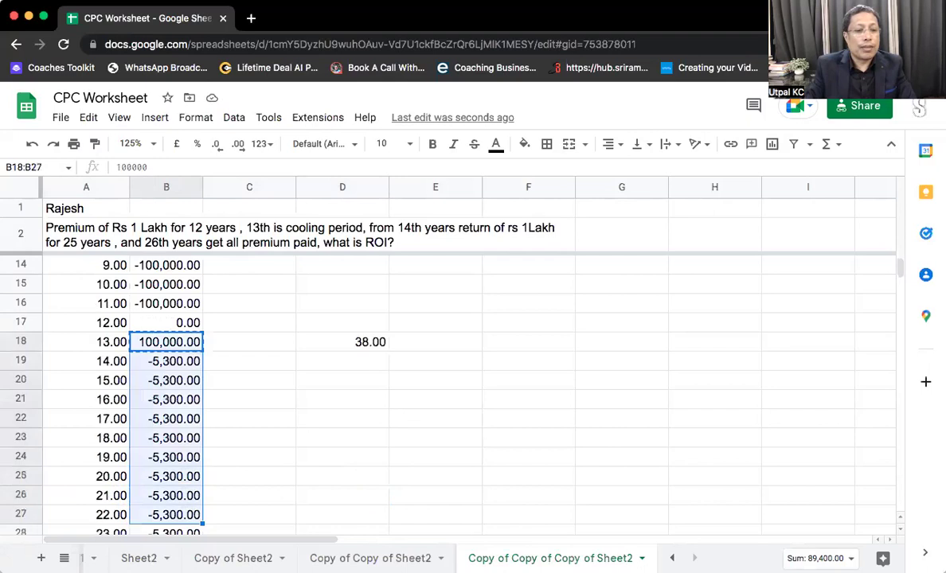
{"action": "key", "text": "shift+Down"}
{"action": "key", "text": "shift+Down"}
{"action": "key", "text": "shift+Down"}
{"action": "key", "text": "shift+Down"}
{"action": "key", "text": "shift+Down"}
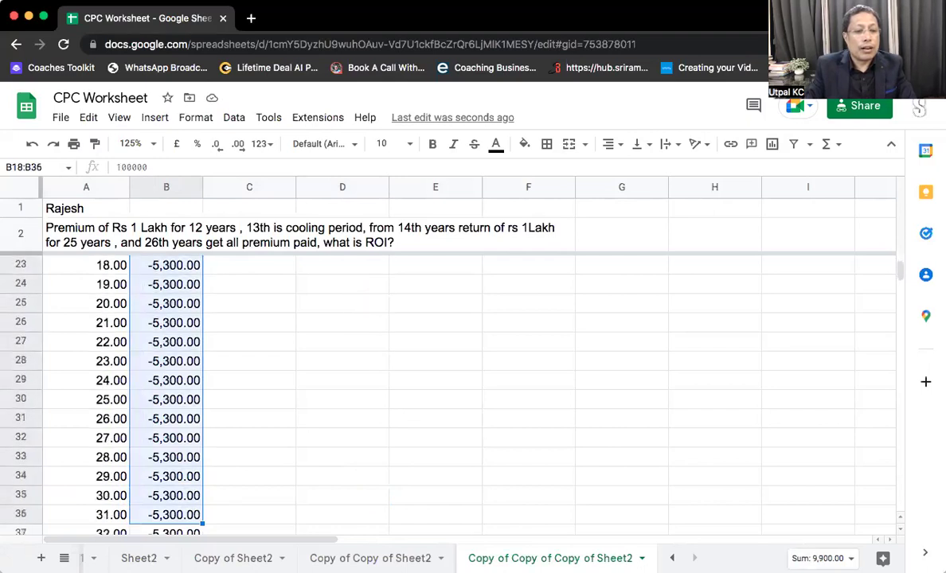
{"action": "key", "text": "shift+Down"}
{"action": "key", "text": "shift+Down"}
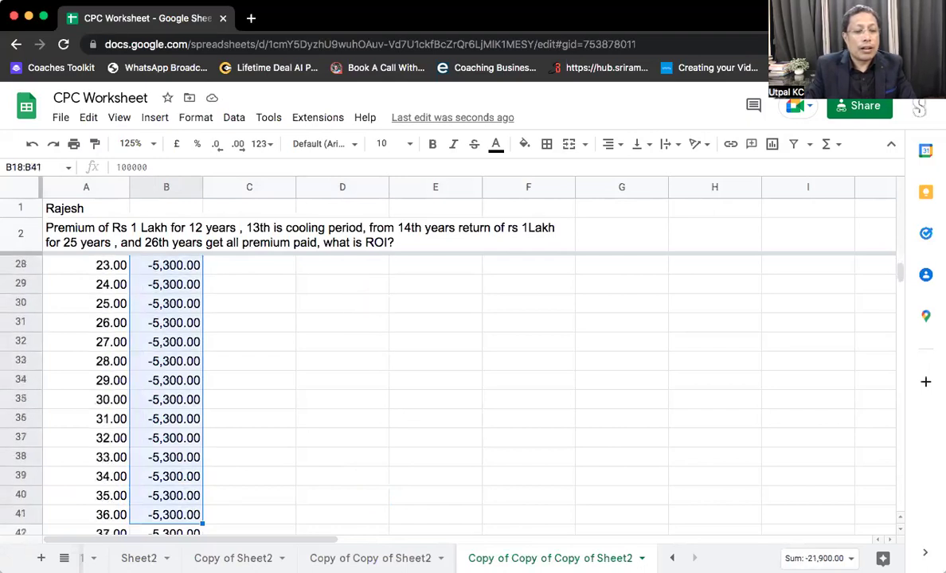
{"action": "key", "text": "shift+Down"}
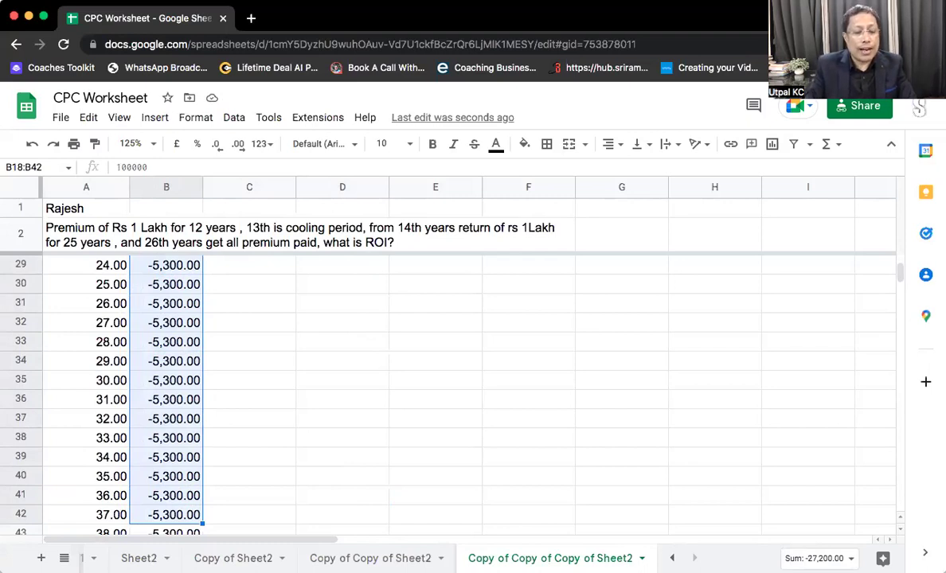
{"action": "key", "text": "ctrl+v"}
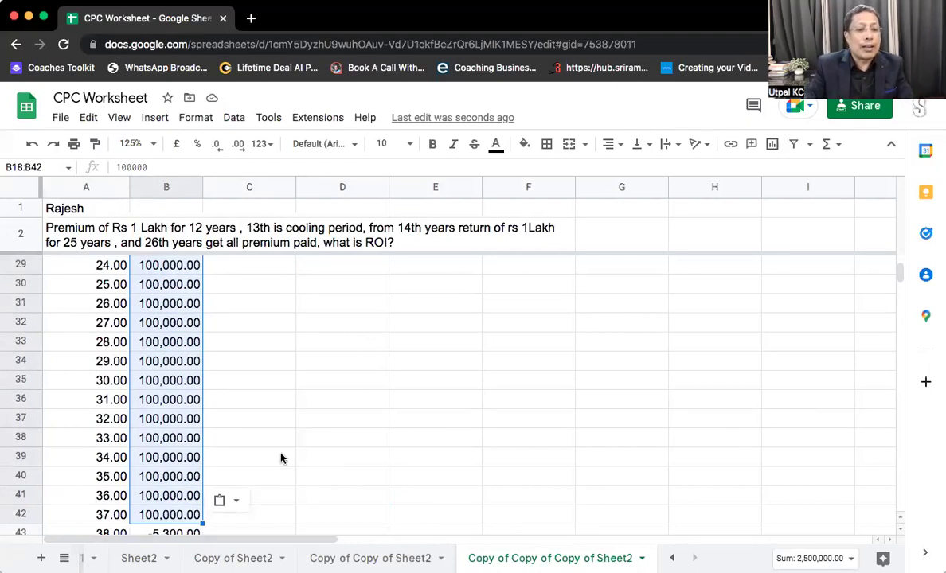
Step: Clear the leftover periods and cash flows from row 43 down to the sheet's last row in columns A to C
{"action": "left_click", "coordinate": [115, 532]}
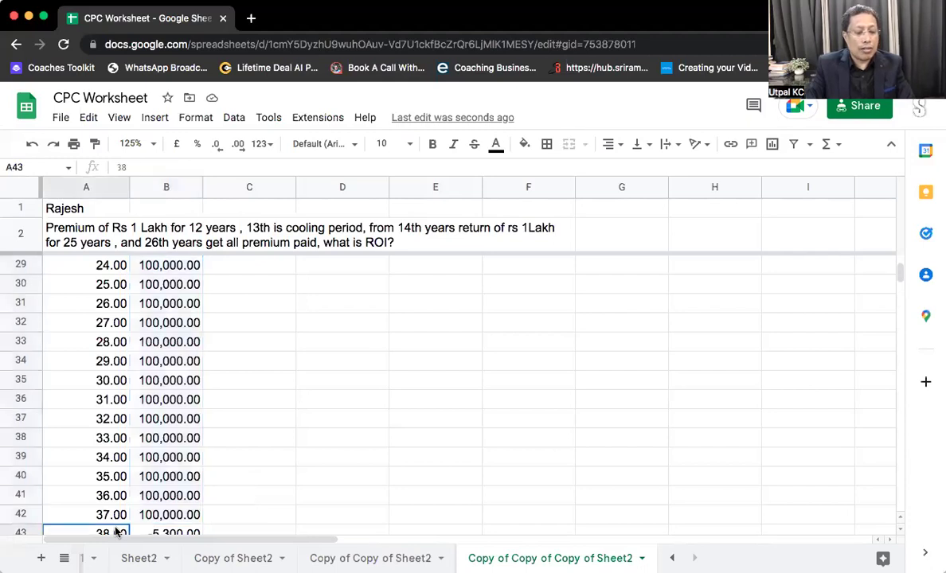
{"action": "key", "text": "shift+Right"}
{"action": "key", "text": "shift+Right"}
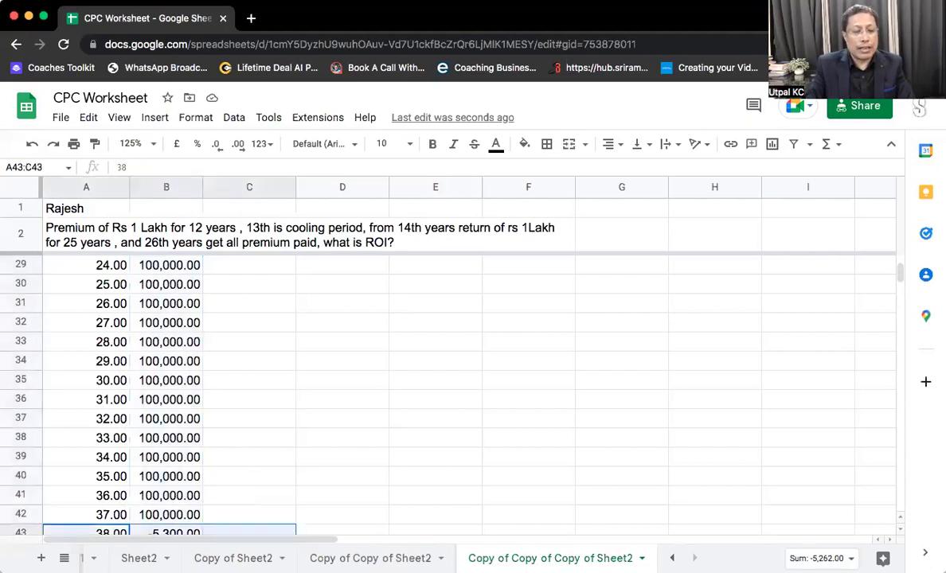
{"action": "key", "text": "ctrl+shift+Down"}
{"action": "key", "text": "ctrl+shift+Down"}
{"action": "key", "text": "Delete"}
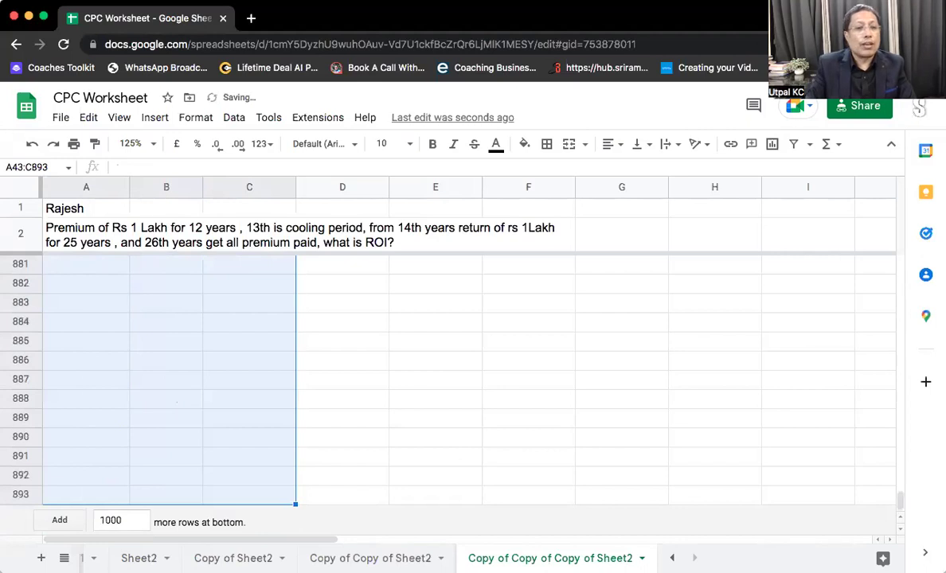
Step: Review the last periods and their yearly returns down to period 37 in row 42
{"action": "key", "text": "Up"}
{"action": "key", "text": "Up"}
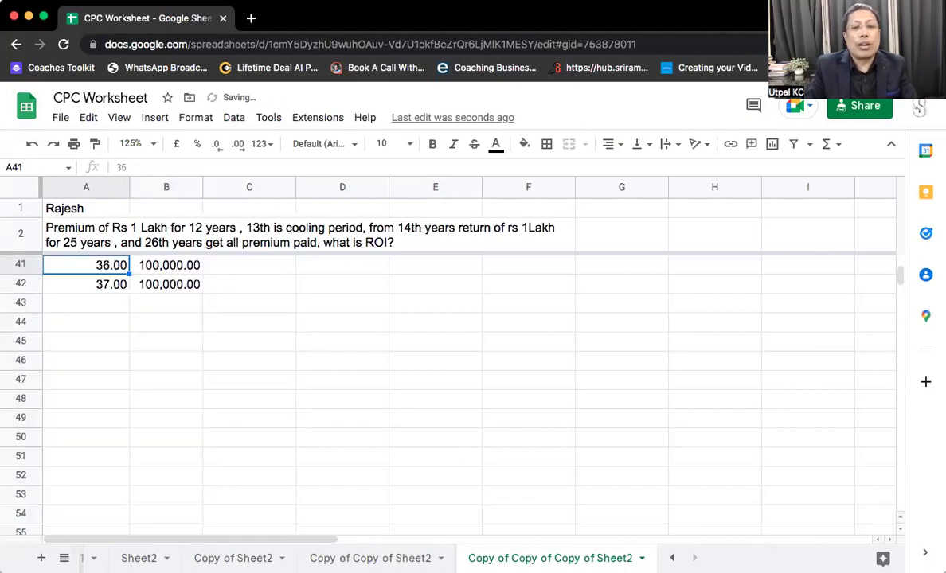
{"action": "key", "text": "Up"}
{"action": "key", "text": "Up"}
{"action": "key", "text": "Up"}
{"action": "key", "text": "Up"}
{"action": "key", "text": "Up"}
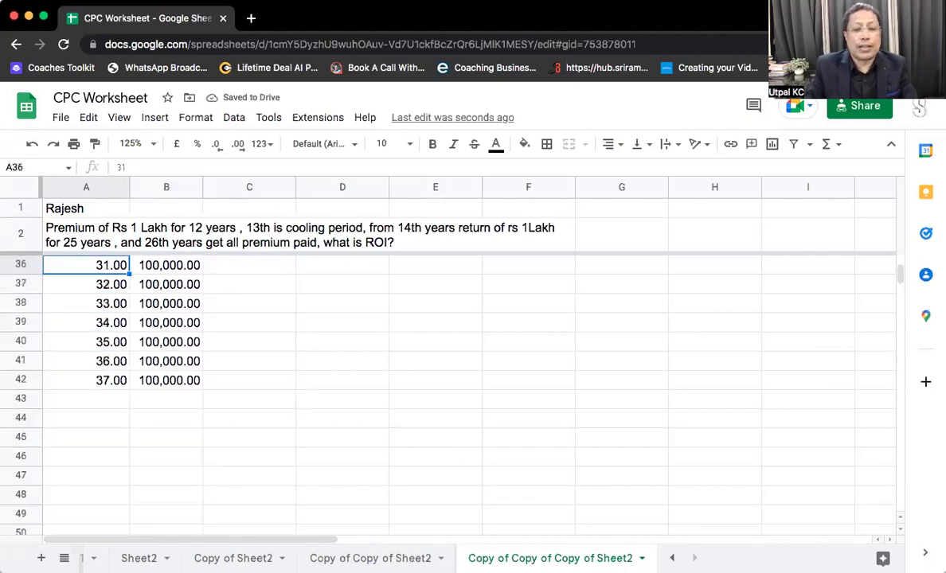
{"action": "key", "text": "Up"}
{"action": "key", "text": "Up"}
{"action": "key", "text": "Up"}
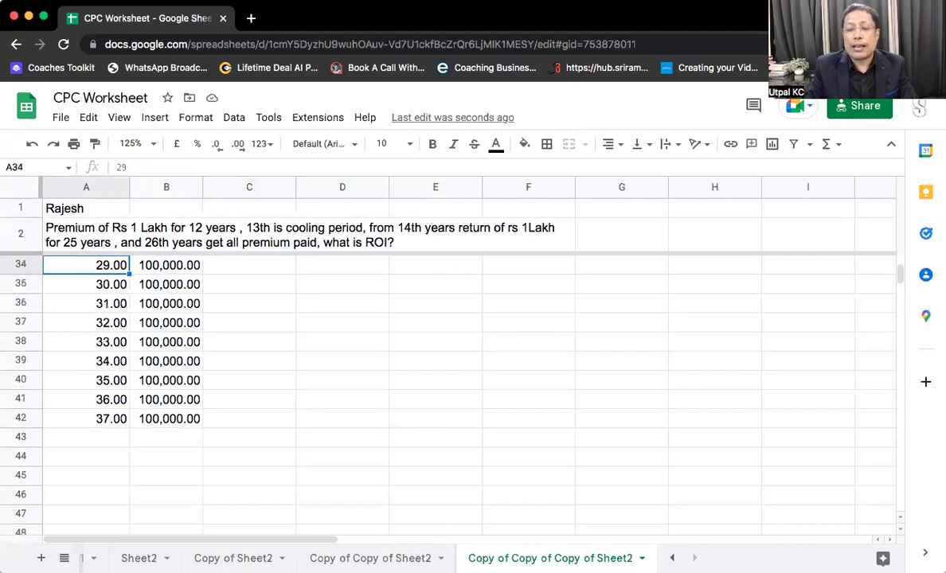
{"action": "key", "text": "Right"}
{"action": "key", "text": "Down"}
{"action": "key", "text": "Down"}
{"action": "key", "text": "Down"}
{"action": "key", "text": "Down"}
{"action": "key", "text": "Down"}
{"action": "key", "text": "Down"}
{"action": "key", "text": "Down"}
{"action": "key", "text": "Down"}
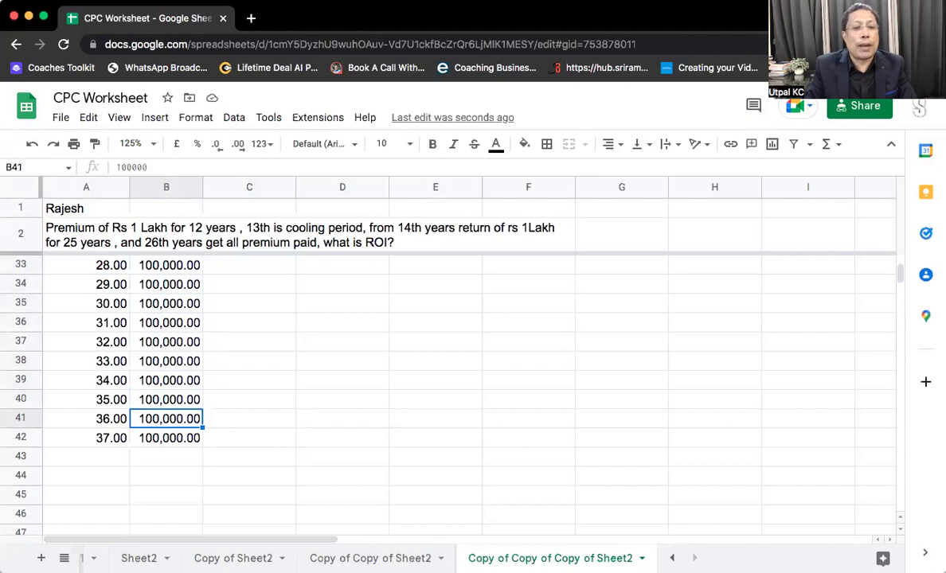
{"action": "key", "text": "Down"}
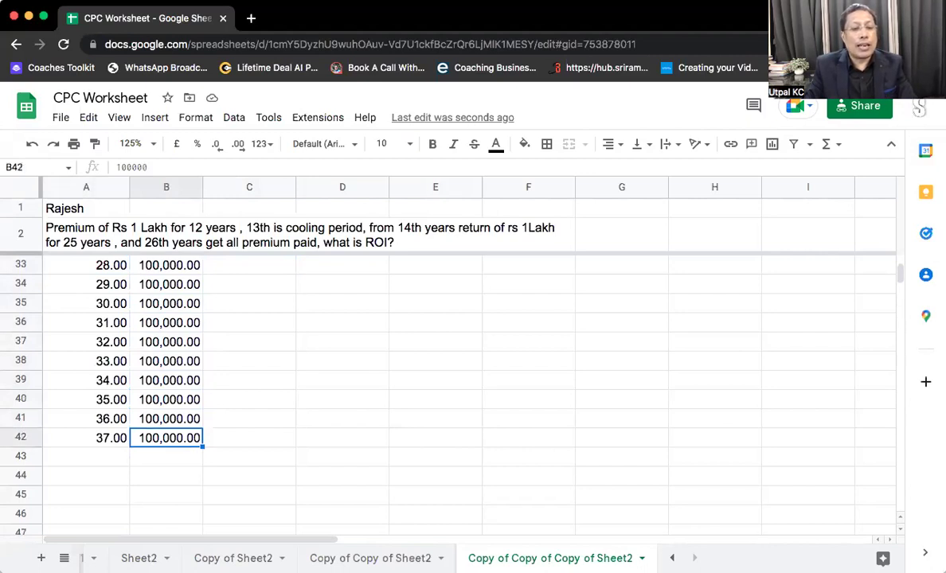
{"action": "key", "text": "Up"}
{"action": "key", "text": "Down"}
{"action": "key", "text": "Down"}
{"action": "key", "text": "Up"}
{"action": "key", "text": "Up"}
{"action": "key", "text": "Up"}
{"action": "key", "text": "Up"}
{"action": "key", "text": "Up"}
{"action": "key", "text": "Up"}
{"action": "key", "text": "Up"}
{"action": "key", "text": "Up"}
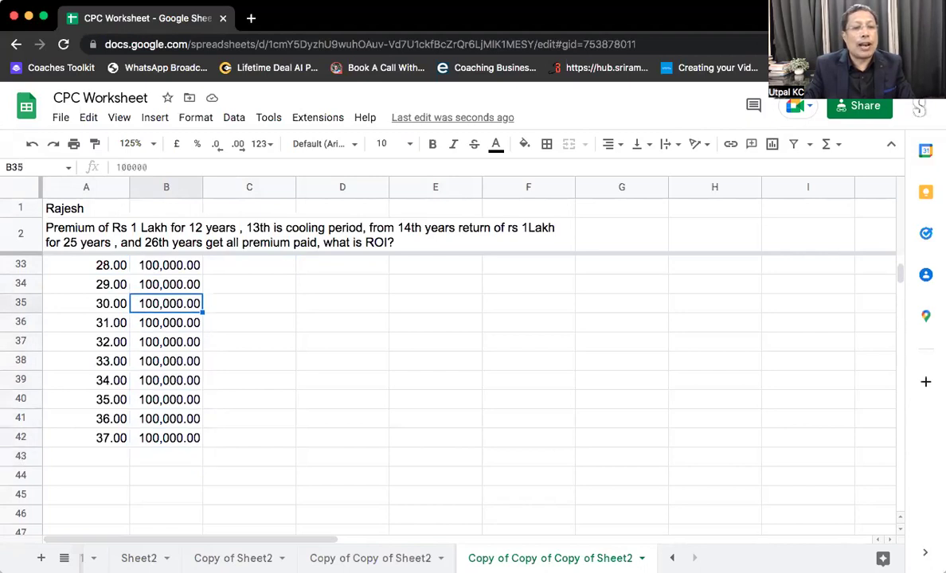
Step: Check the sum of the twelve premiums in B5:B16 to get the amount refunded at maturity
{"action": "key", "text": "Up"}
{"action": "key", "text": "Up"}
{"action": "key", "text": "Up"}
{"action": "key", "text": "Up"}
{"action": "key", "text": "Up"}
{"action": "key", "text": "Up"}
{"action": "key", "text": "Up"}
{"action": "key", "text": "Up"}
{"action": "key", "text": "Up"}
{"action": "key", "text": "Up"}
{"action": "key", "text": "Up"}
{"action": "key", "text": "Up"}
{"action": "key", "text": "Up"}
{"action": "key", "text": "Up"}
{"action": "key", "text": "Up"}
{"action": "key", "text": "Up"}
{"action": "key", "text": "Up"}
{"action": "key", "text": "Up"}
{"action": "key", "text": "Up"}
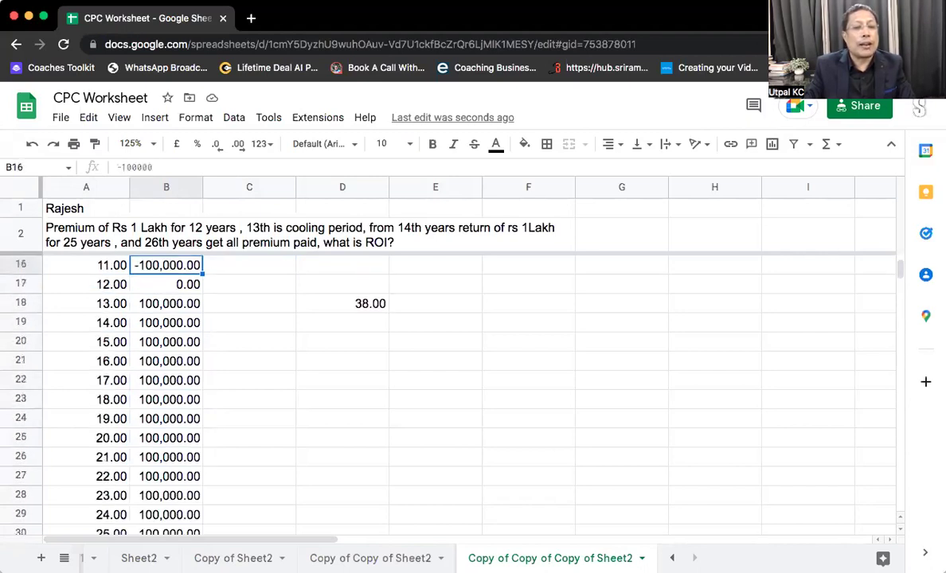
{"action": "key", "text": "shift+Up"}
{"action": "key", "text": "shift+Up"}
{"action": "key", "text": "shift+Up"}
{"action": "key", "text": "shift+Up"}
{"action": "key", "text": "shift+Up"}
{"action": "key", "text": "shift+Up"}
{"action": "key", "text": "shift+Up"}
{"action": "key", "text": "shift+Up"}
{"action": "key", "text": "shift+Up"}
{"action": "key", "text": "shift+Up"}
{"action": "key", "text": "shift+Up"}
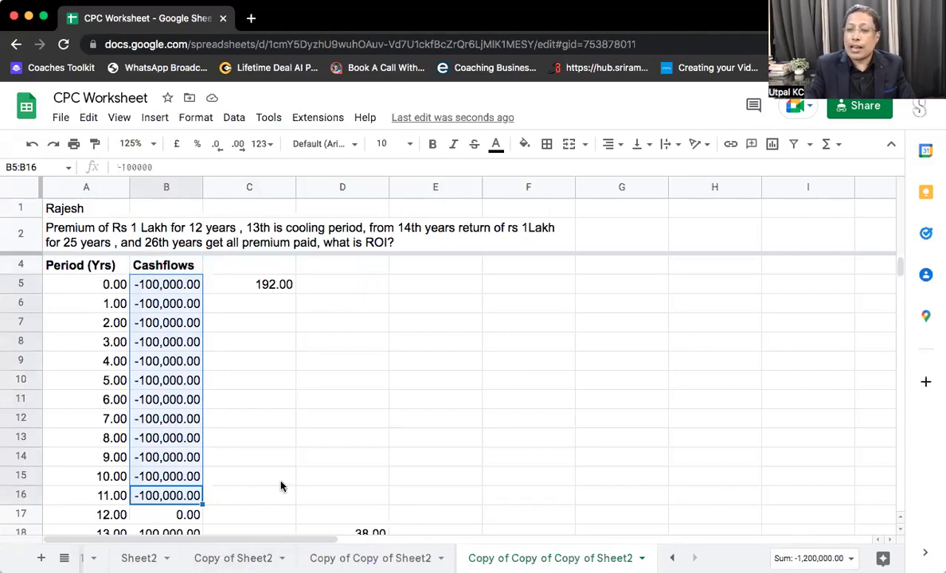
Step: Add "(Rs 1200000)" after "premium paid" in the question text in row 2
{"action": "scroll", "coordinate": [280, 486], "scroll_direction": "down", "scroll_amount": 1}
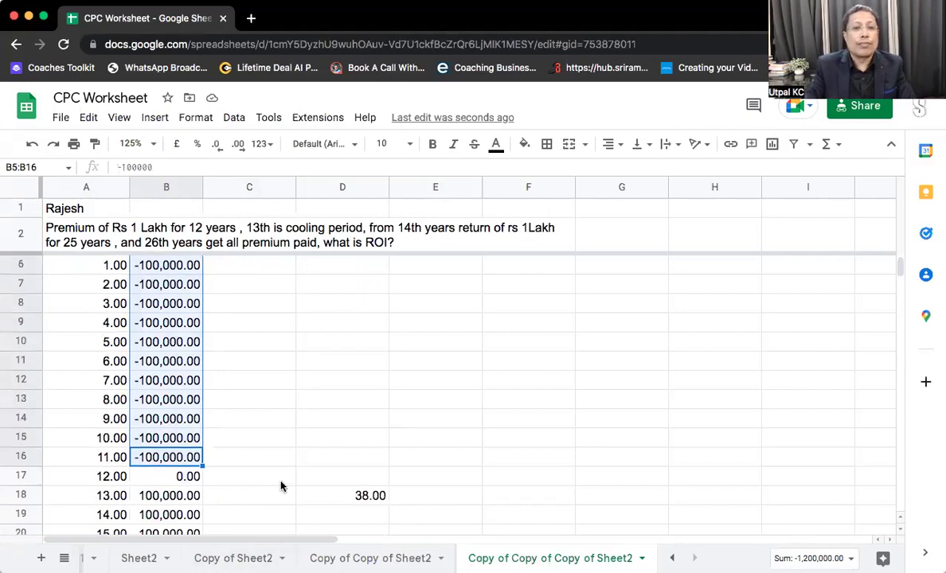
{"action": "left_click", "coordinate": [268, 245]}
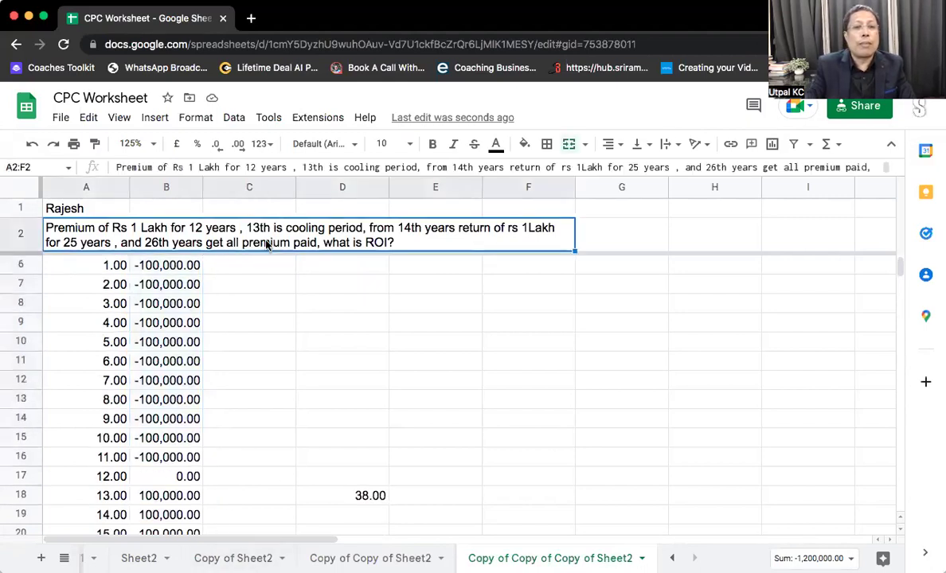
{"action": "double_click", "coordinate": [317, 246]}
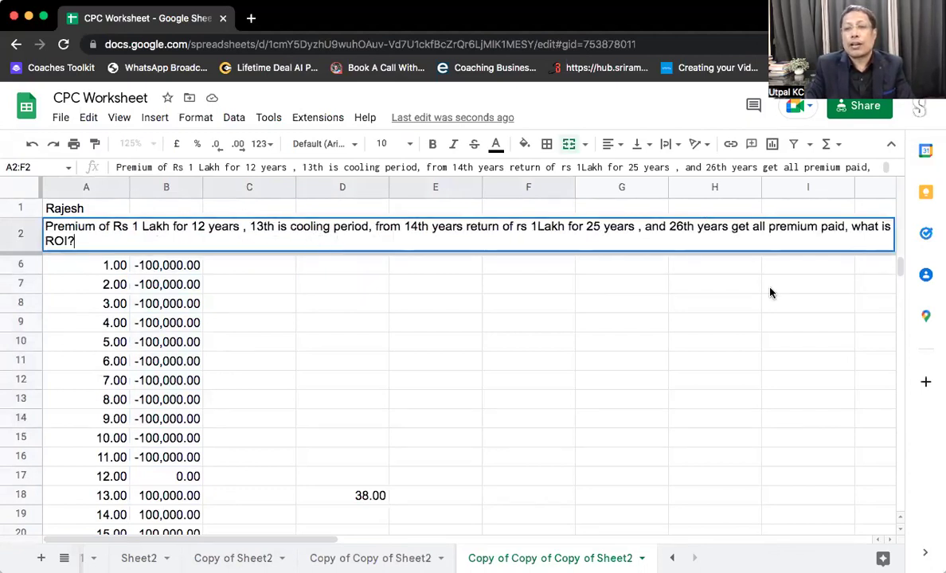
{"action": "left_click", "coordinate": [766, 227]}
{"action": "left_click", "coordinate": [845, 227]}
{"action": "type", "text": "(Rs 1200000)"}
{"action": "key", "text": "Return"}
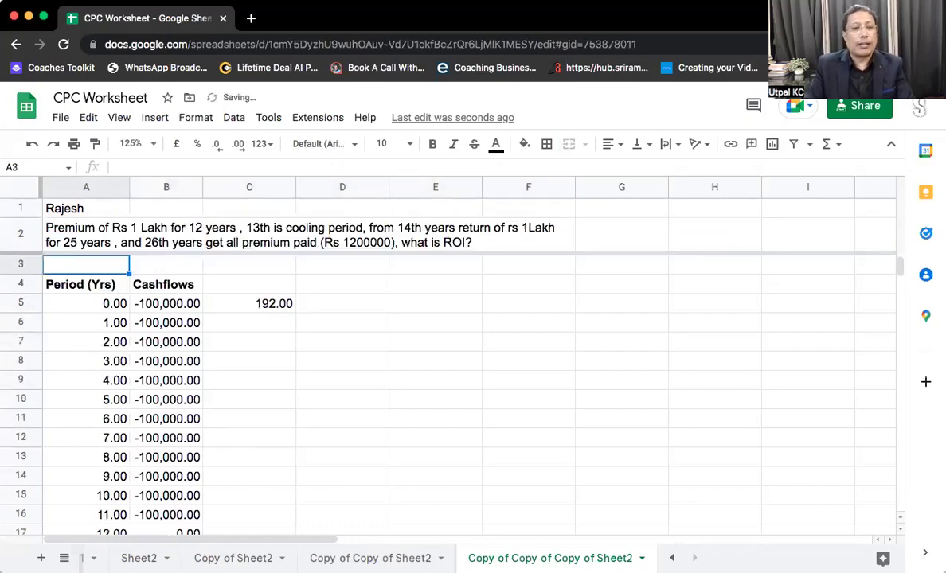
Step: Change the final cash flow in B42 (period 37) to =100000+1200000 to include the premium refund
{"action": "scroll", "coordinate": [170, 446], "scroll_direction": "down", "scroll_amount": 1}
{"action": "scroll", "coordinate": [169, 446], "scroll_direction": "down", "scroll_amount": 12}
{"action": "scroll", "coordinate": [169, 445], "scroll_direction": "up", "scroll_amount": 2}
{"action": "left_click", "coordinate": [173, 364]}
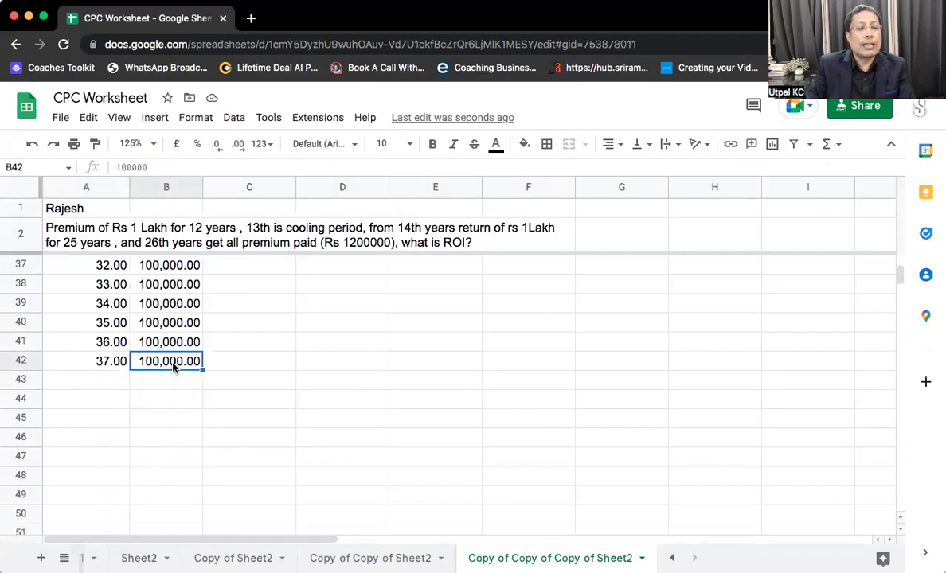
{"action": "left_click", "coordinate": [116, 167]}
{"action": "type", "text": "=100000"}
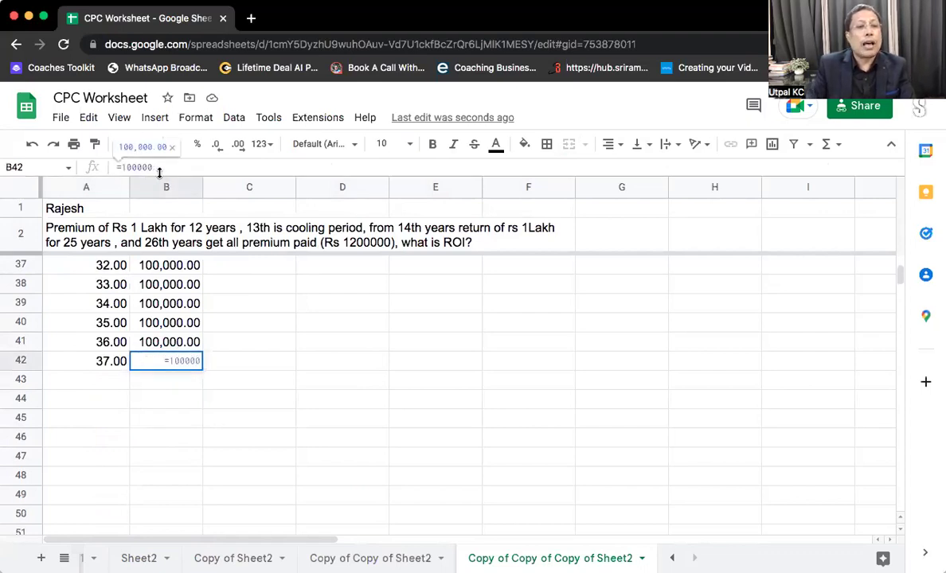
{"action": "type", "text": "+"}
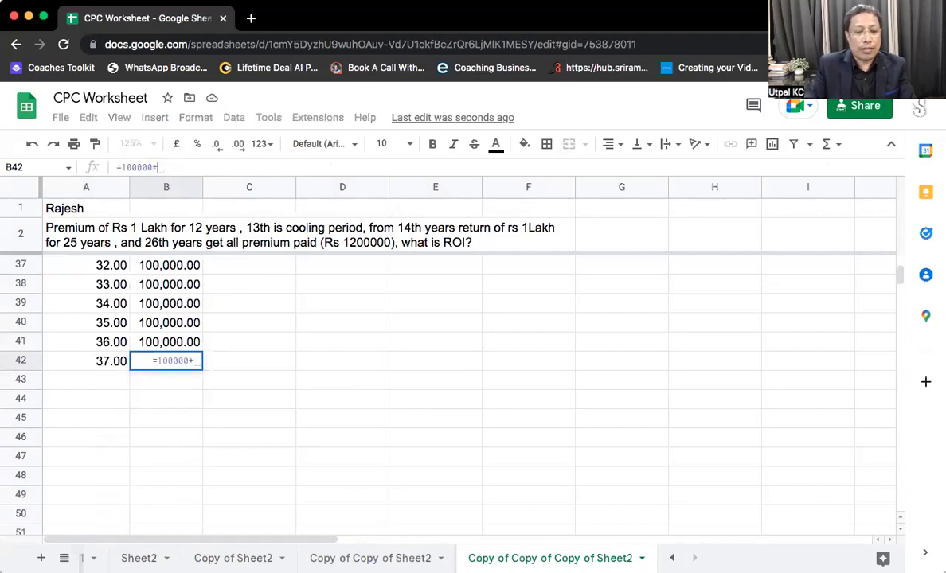
{"action": "type", "text": "1200000"}
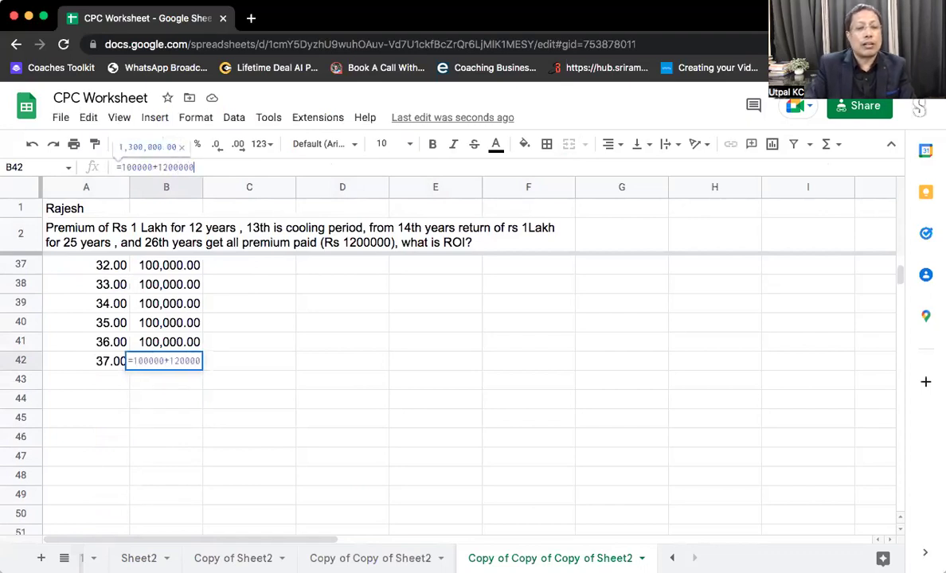
{"action": "key", "text": "Return"}
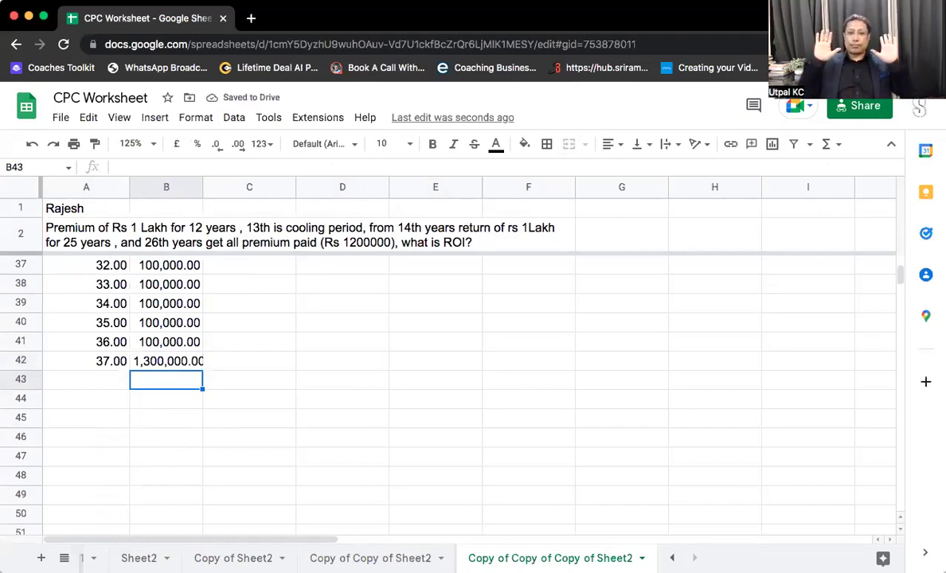
Step: Label A44 "ROI" and calculate the internal rate of return in B44 with =irr(B5:B42)
{"action": "key", "text": "Down"}
{"action": "key", "text": "Left"}
{"action": "type", "text": "ROI"}
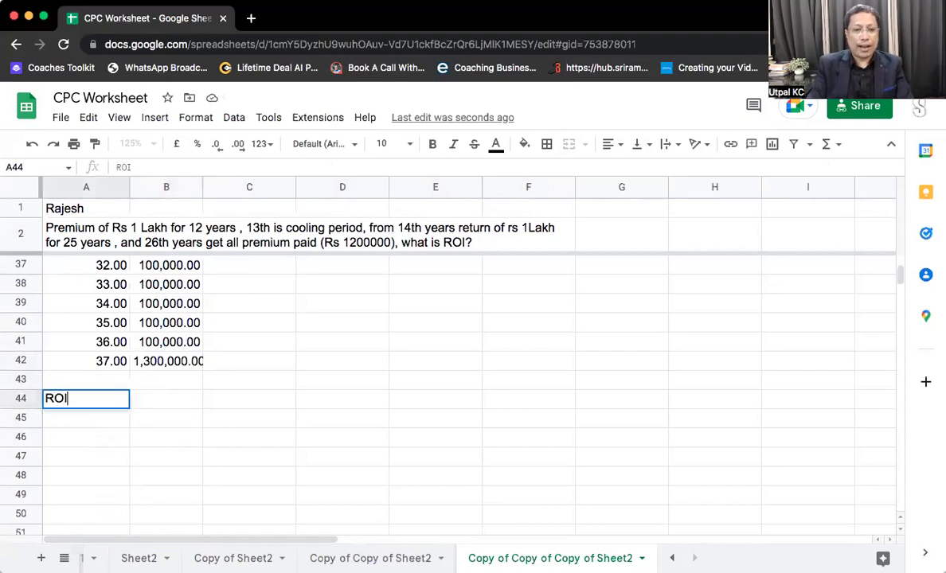
{"action": "key", "text": "Tab"}
{"action": "type", "text": "=irr"}
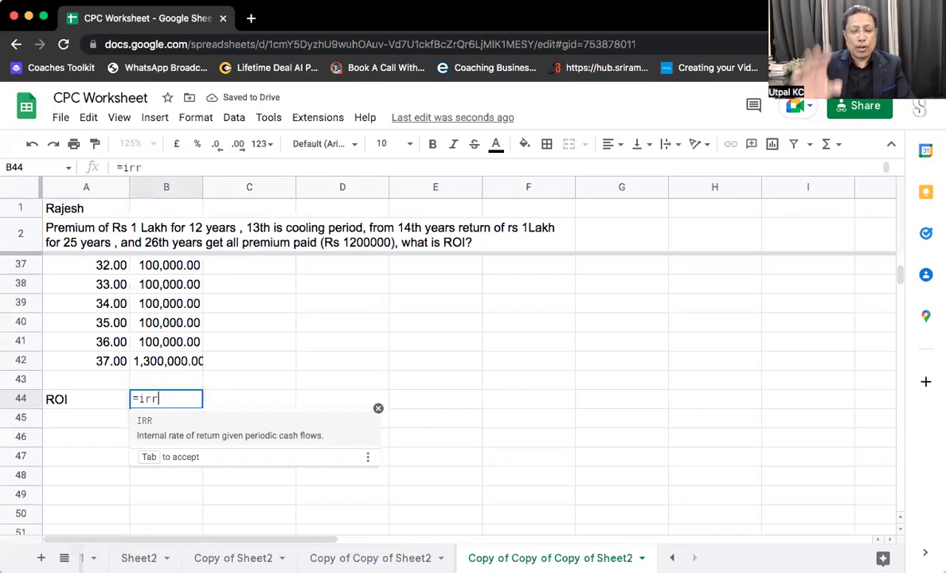
{"action": "type", "text": "("}
{"action": "key", "text": "Up"}
{"action": "key", "text": "Up"}
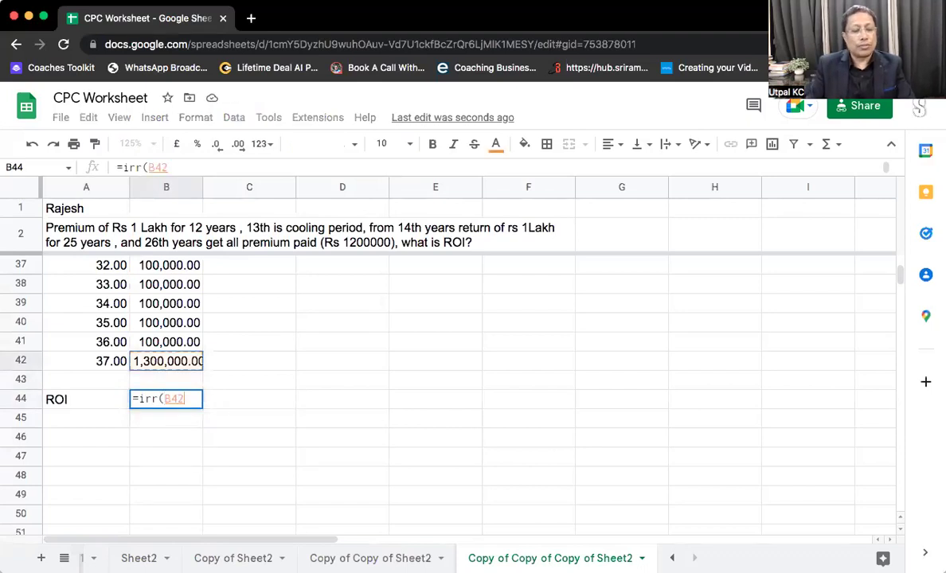
{"action": "key", "text": "ctrl+shift+Up"}
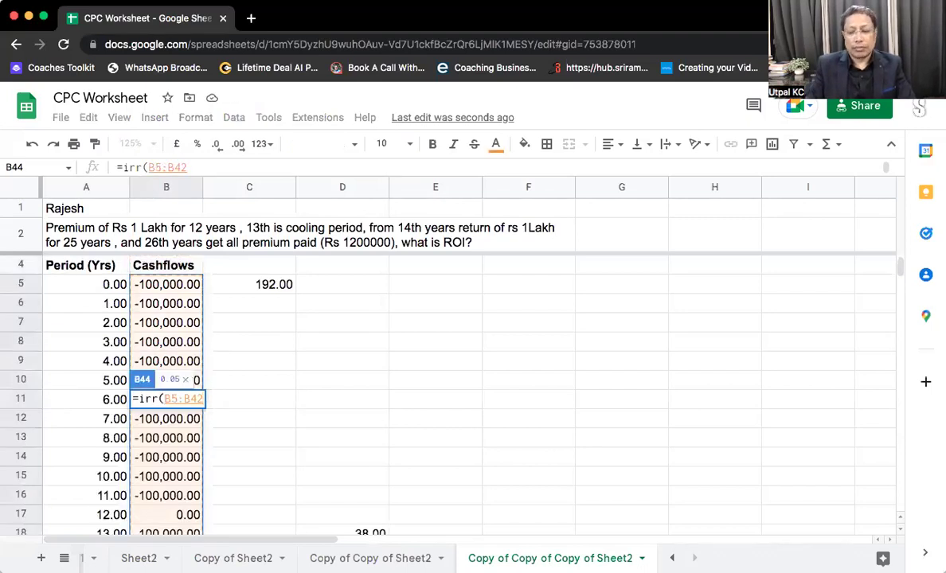
{"action": "key", "text": "Return"}
Step: Format the ROI result in B44 as a percentage and enter "per year" beside it in C44
{"action": "left_click", "coordinate": [165, 496]}
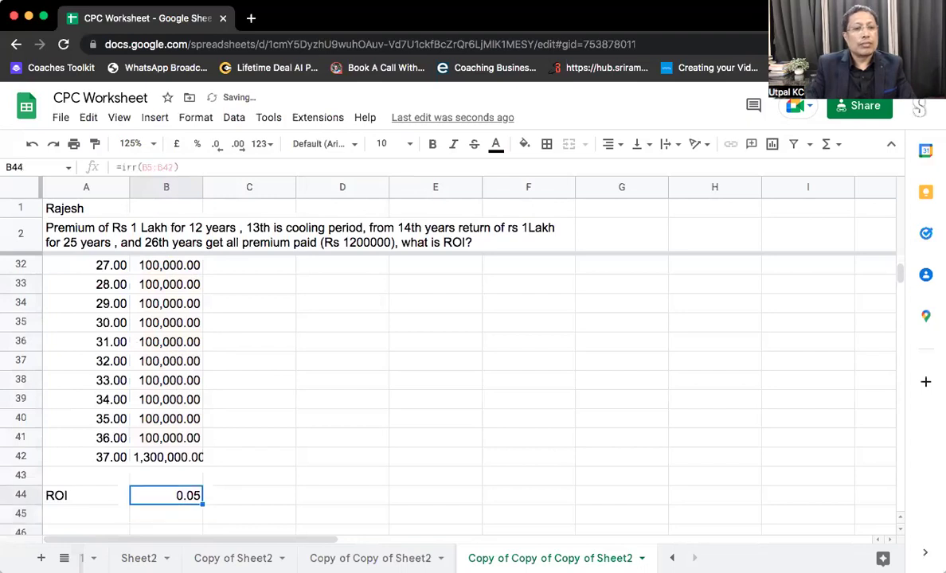
{"action": "left_click", "coordinate": [198, 144]}
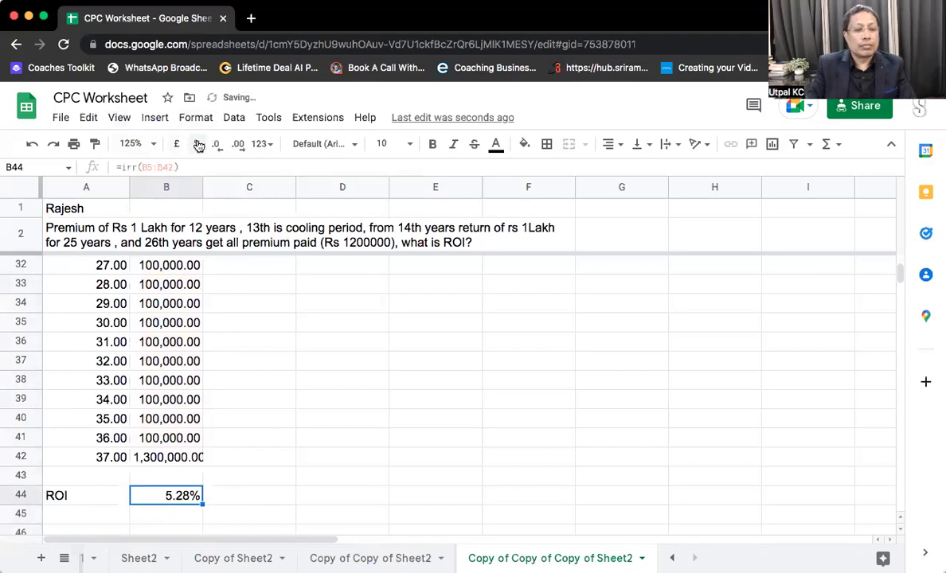
{"action": "left_click", "coordinate": [238, 479]}
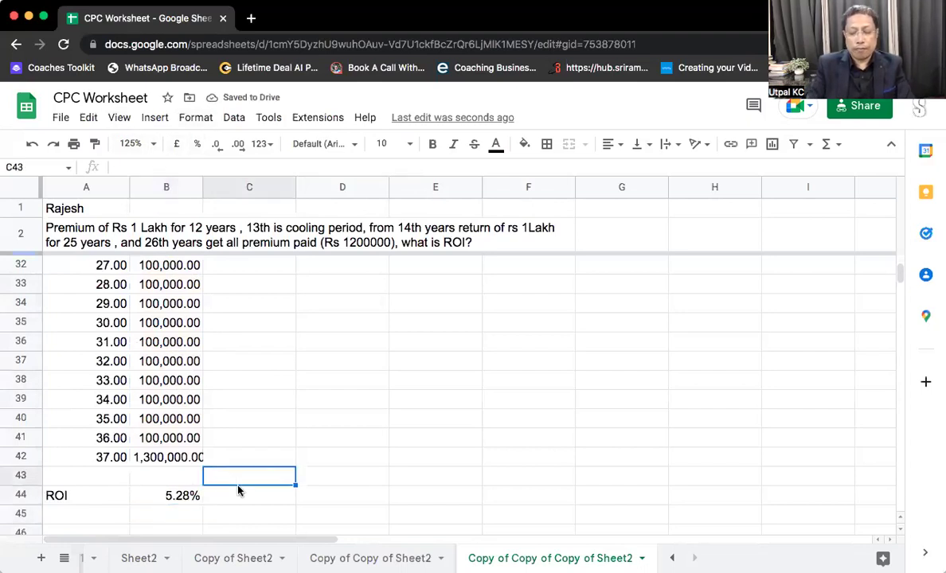
{"action": "left_click", "coordinate": [237, 491]}
{"action": "type", "text": "per year"}
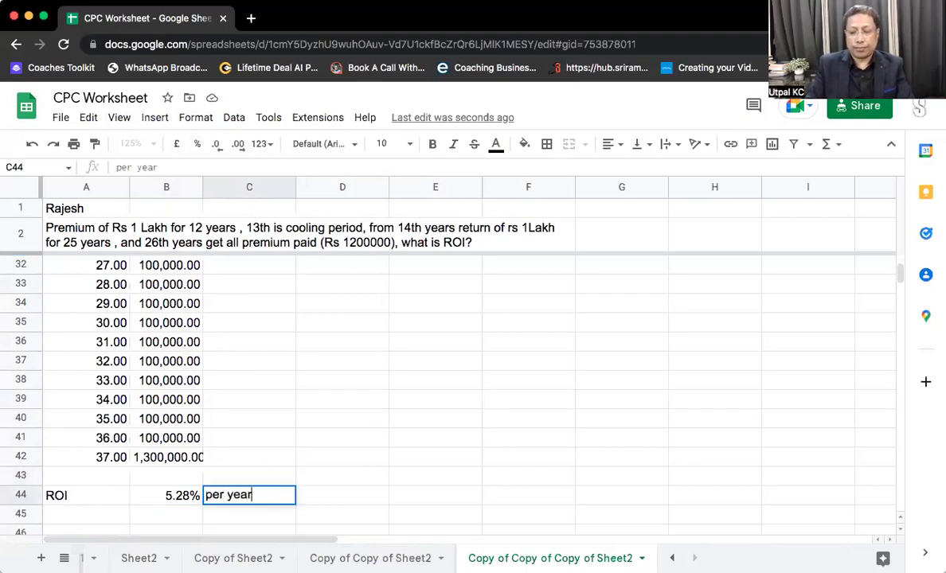
{"action": "key", "text": "Return"}
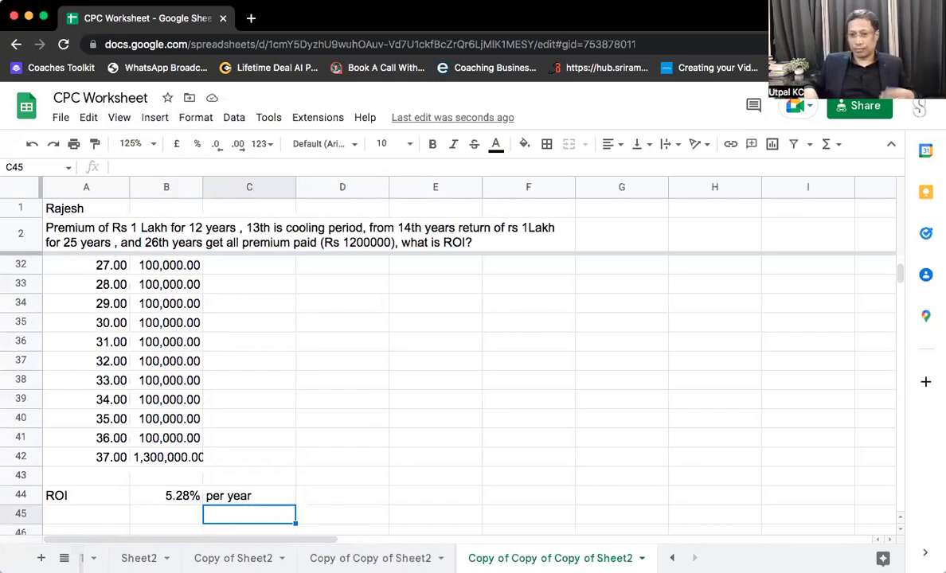
{"action": "left_click", "coordinate": [250, 457]}
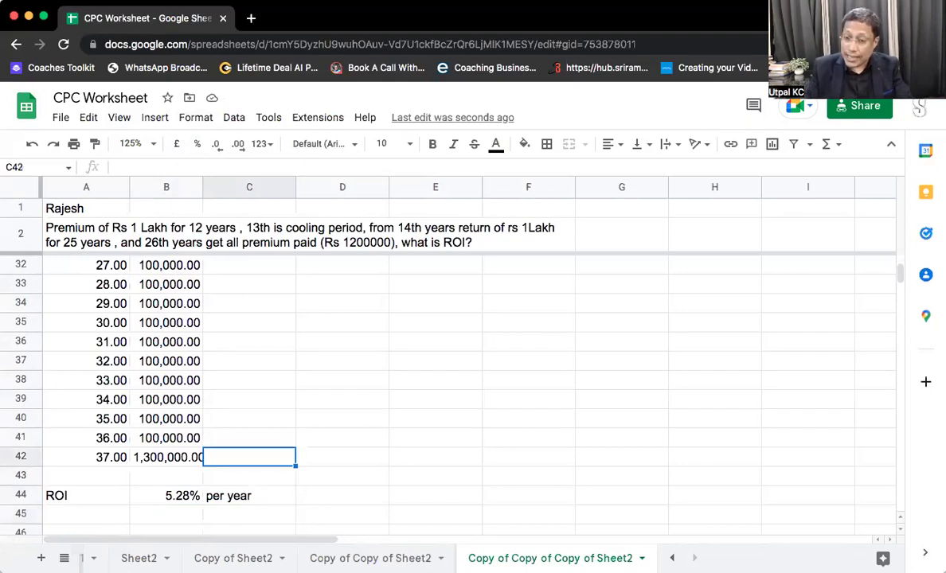
{"action": "left_click", "coordinate": [166, 457]}
{"action": "key", "text": "ctrl+Up"}
{"action": "key", "text": "Down"}
{"action": "key", "text": "Down"}
{"action": "key", "text": "Right"}
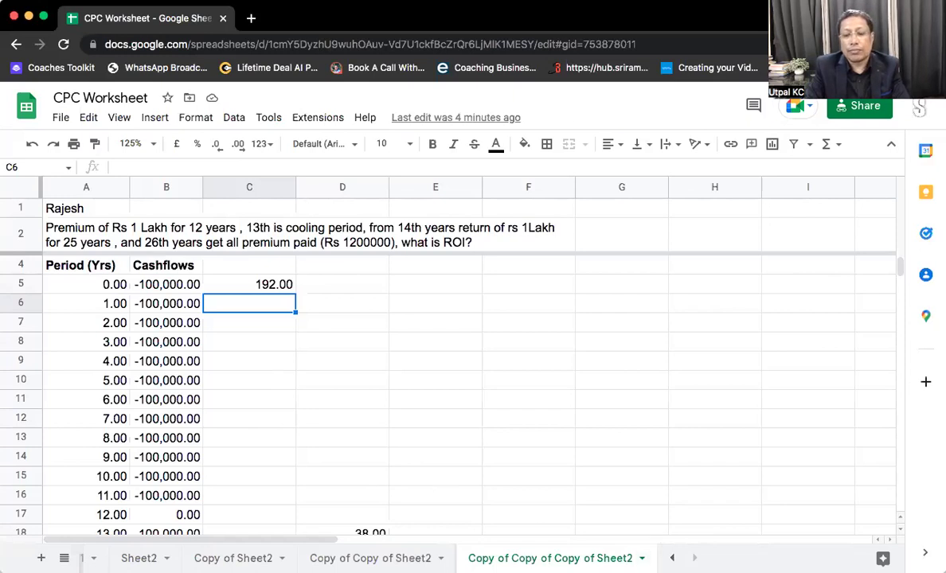
Step: Duplicate the current sheet and replace the name in A1 of the copy with the next participant's name
{"action": "left_click", "coordinate": [642, 558]}
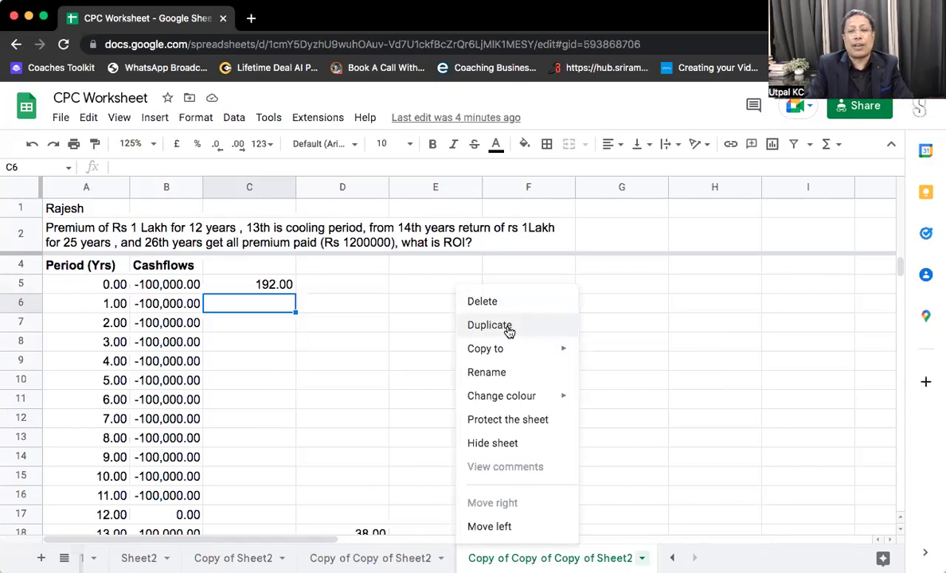
{"action": "left_click", "coordinate": [490, 325]}
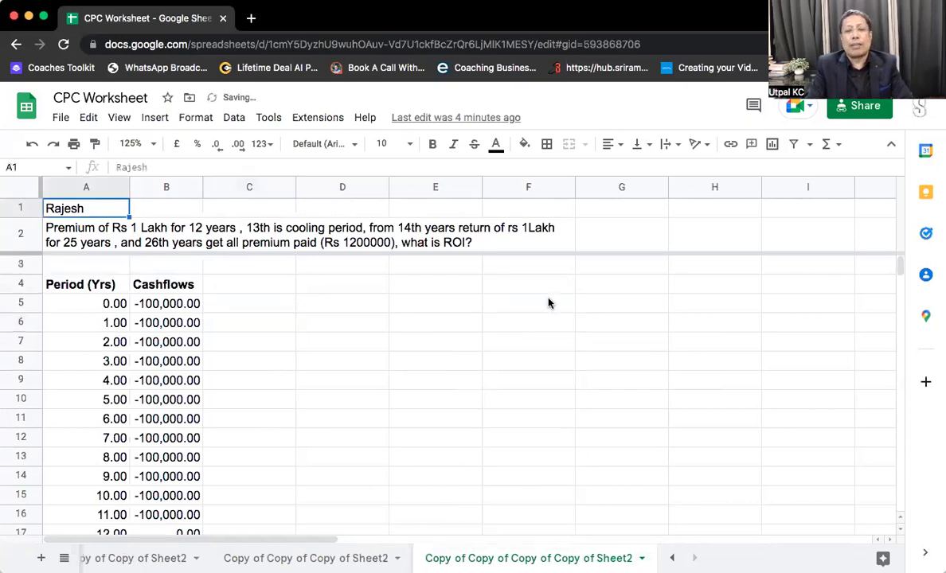
{"action": "double_click", "coordinate": [103, 208]}
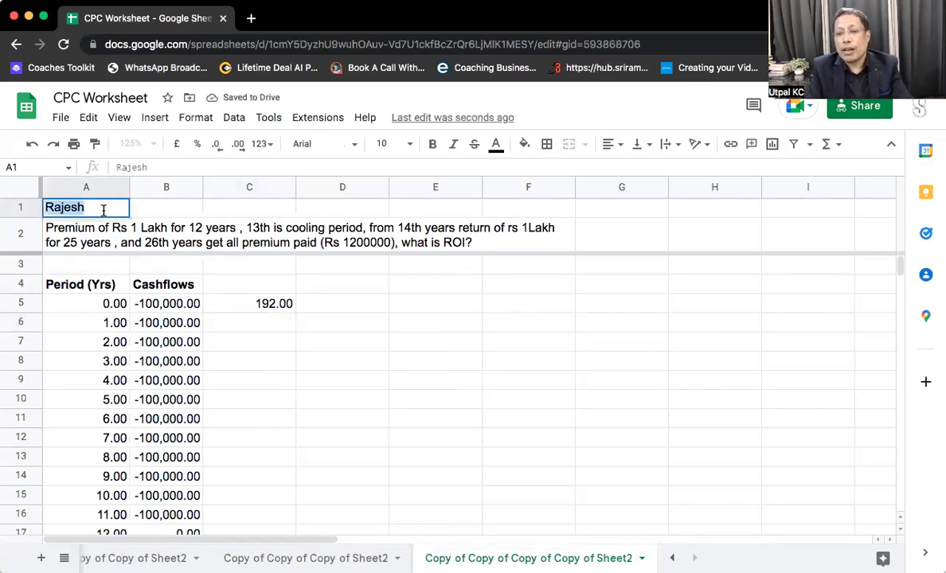
{"action": "type", "text": "Bas"}
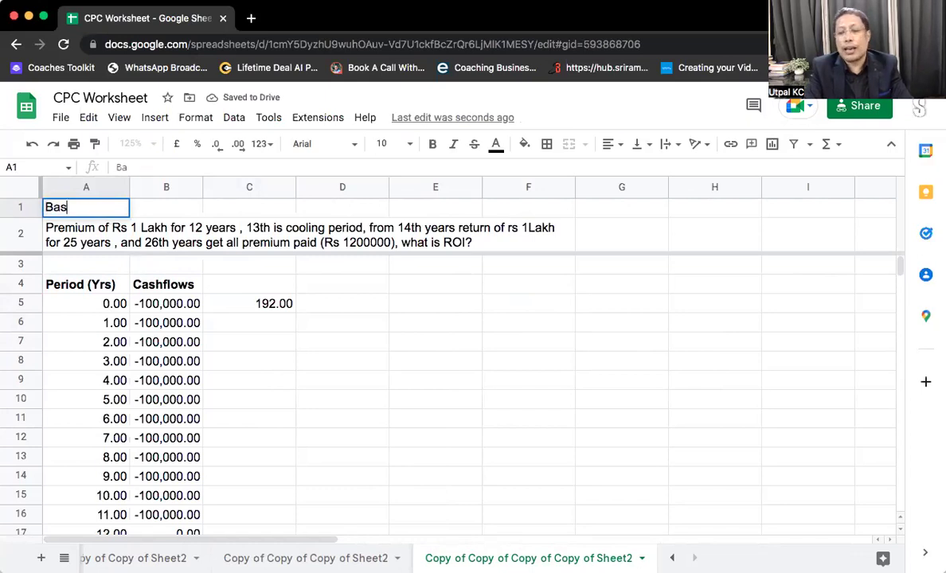
{"action": "type", "text": "heeruddin"}
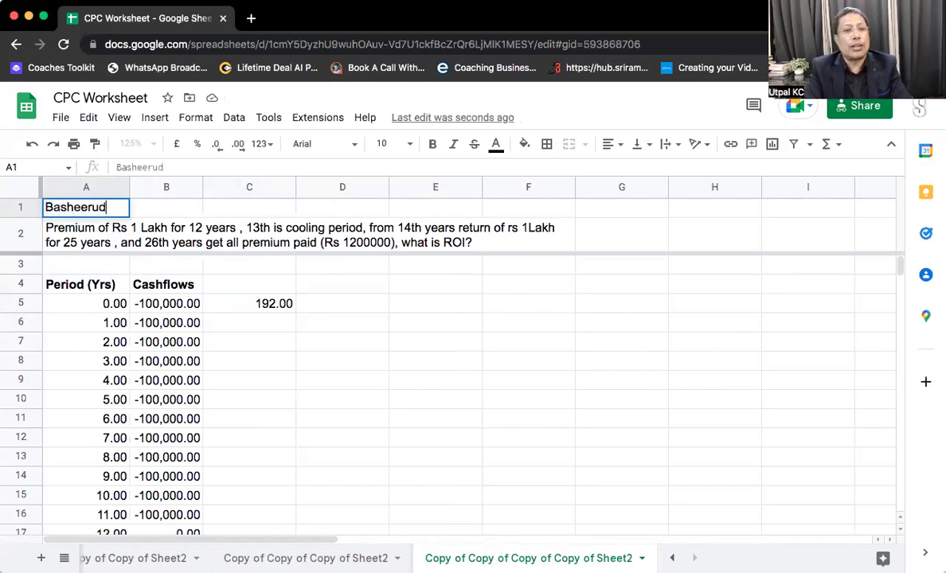
Step: Replace the question text in row 2 with the 20-year LIC policy details: 65000/- annual premium, 1,00,000/- in years 17-20, bonus 6 to 8 lakhs, death cover 9.70 lakhs
{"action": "left_click", "coordinate": [139, 228]}
{"action": "type", "text": "A LIC Policy of 20 years with 65000/- Annual Premium and  at 17,18,19,20th years 1,00,000/- each will be given and some bonus Bonus may range from 6 to 8 lakhs.  in case of death 9.70 lakhs will be given as sum assured"}
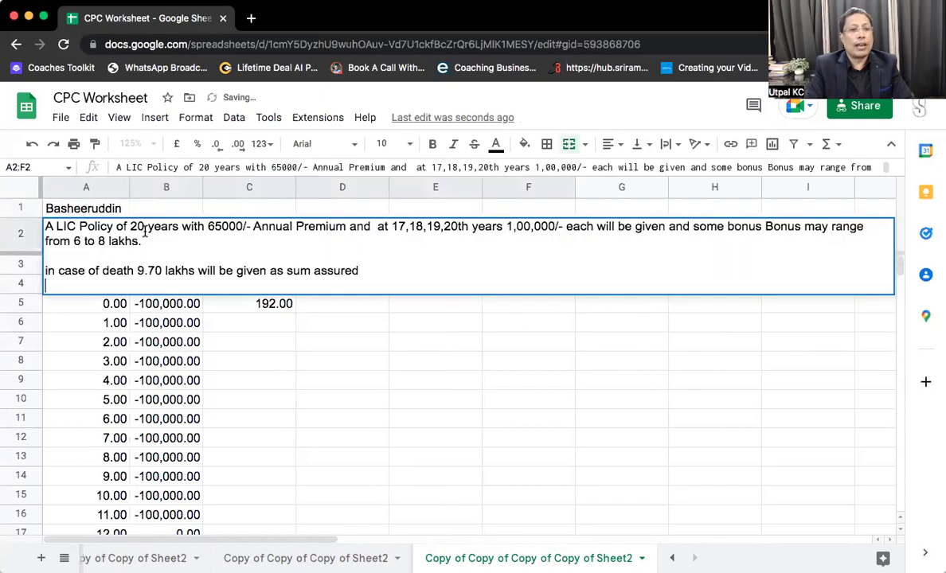
{"action": "key", "text": "Return"}
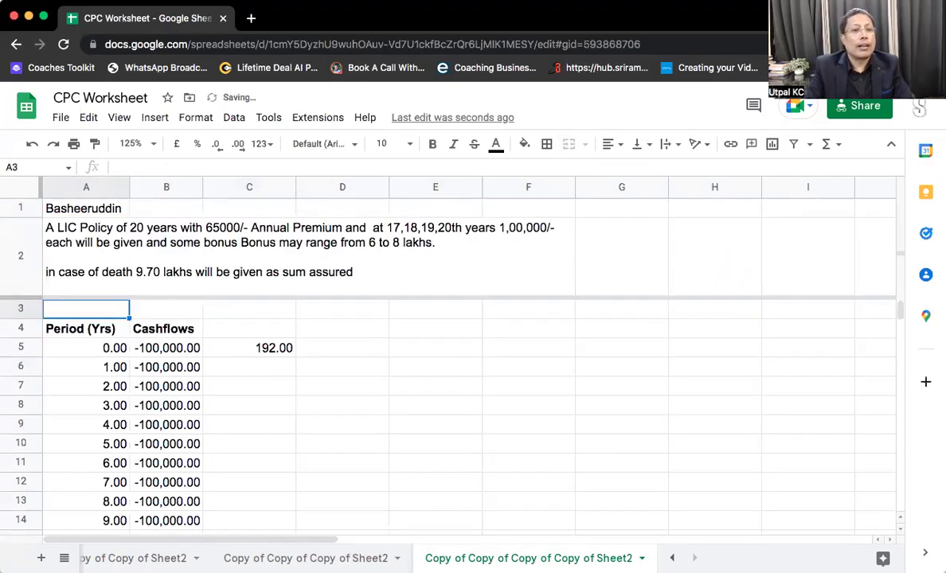
Step: Examine the annual premium and the payout years in the question text in row 2
{"action": "left_click", "coordinate": [114, 348]}
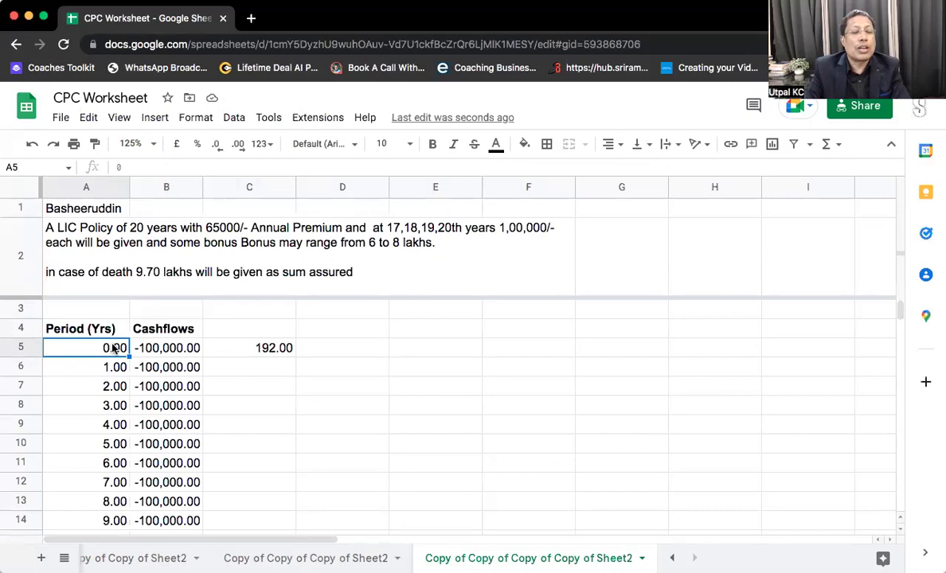
{"action": "left_click", "coordinate": [389, 232]}
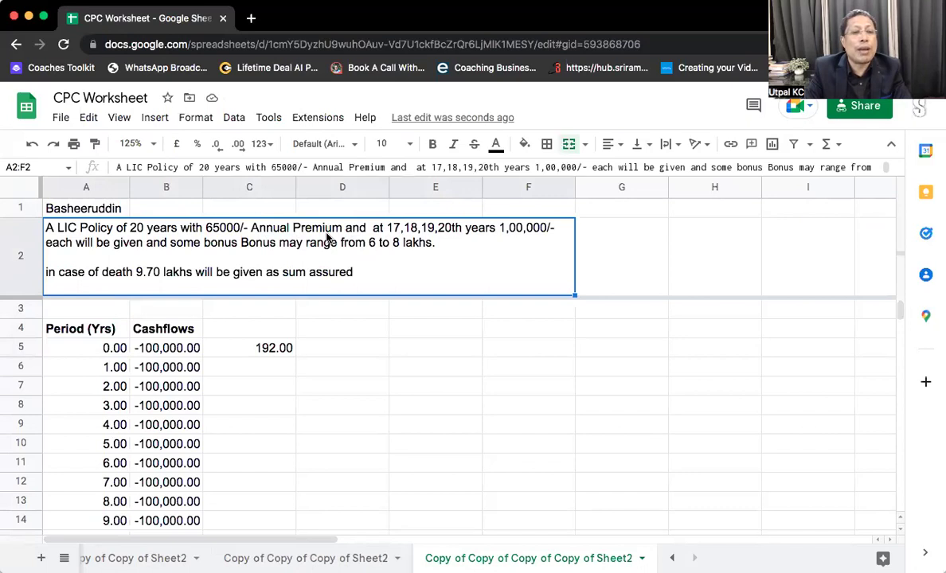
{"action": "double_click", "coordinate": [235, 227]}
{"action": "left_click", "coordinate": [249, 227]}
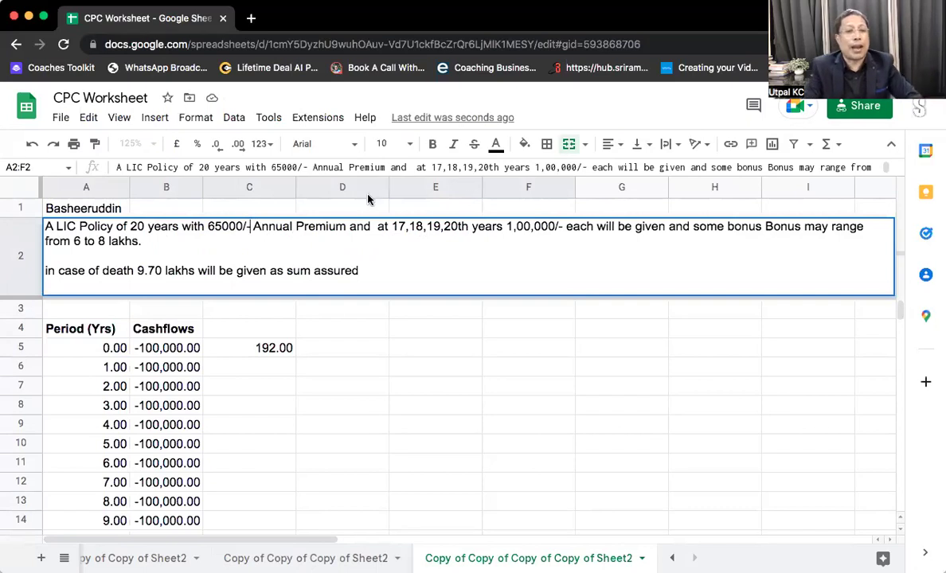
{"action": "left_click", "coordinate": [288, 386]}
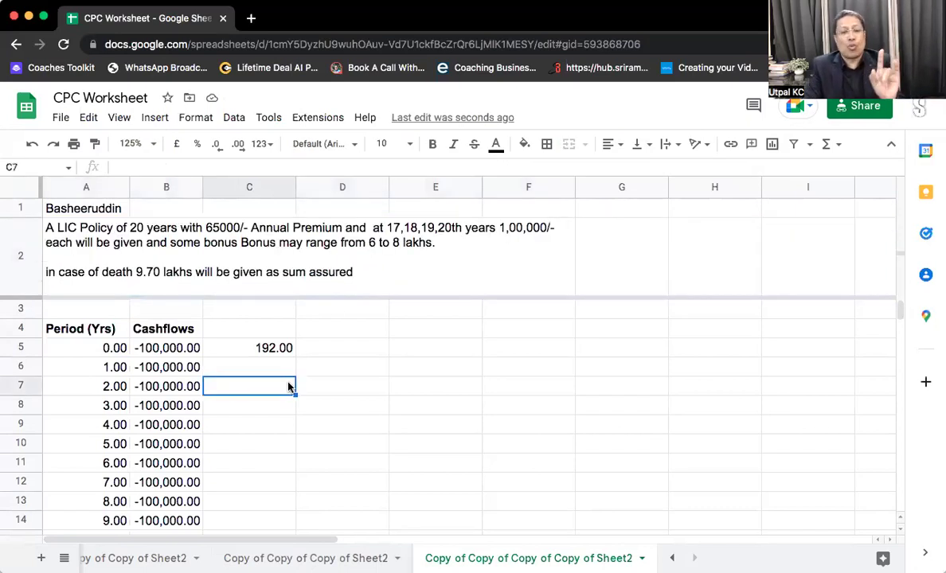
Step: Set the column headings in row 4 to "Cash outflow" in B4, "Cash Inflow" in C4 and "Net Cashflow" in D4
{"action": "left_click", "coordinate": [182, 333]}
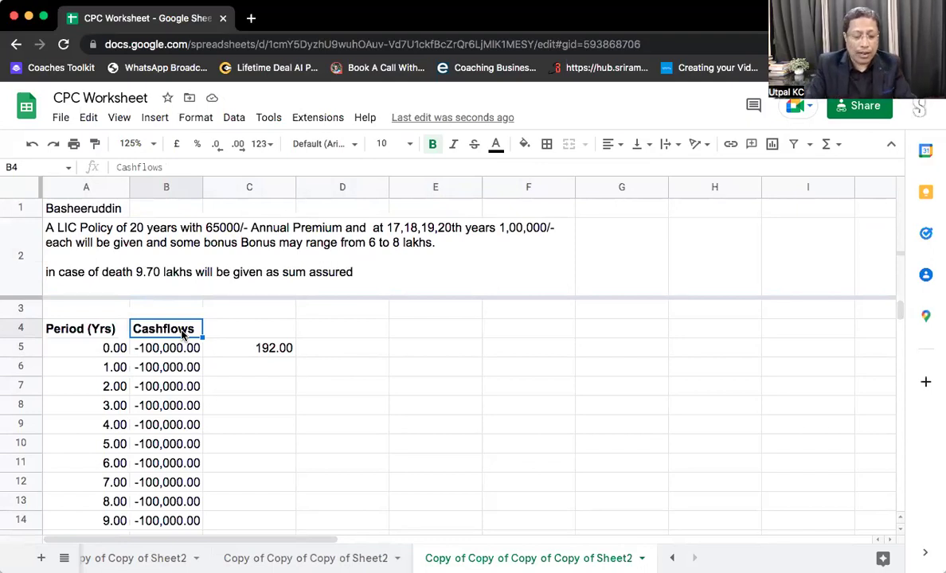
{"action": "type", "text": "Ca"}
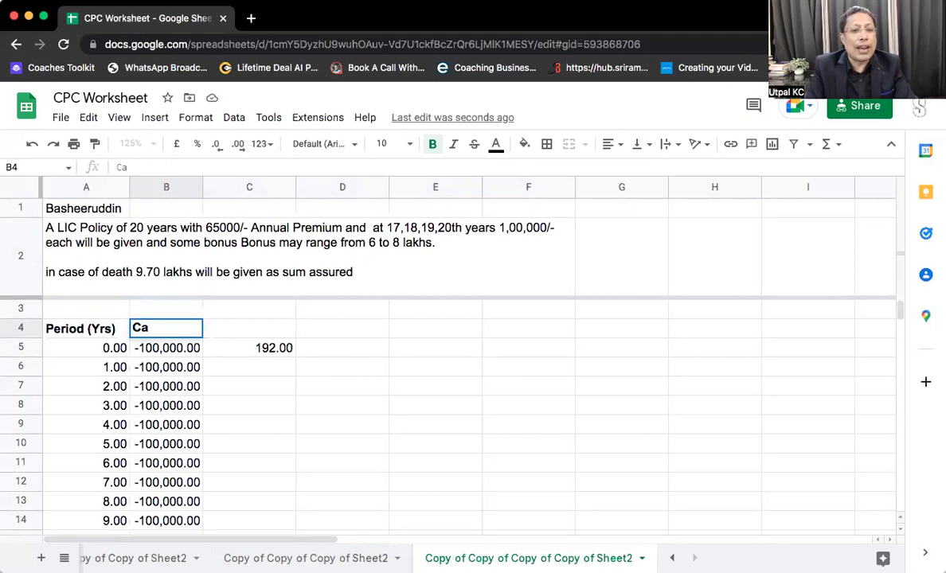
{"action": "type", "text": "sh o"}
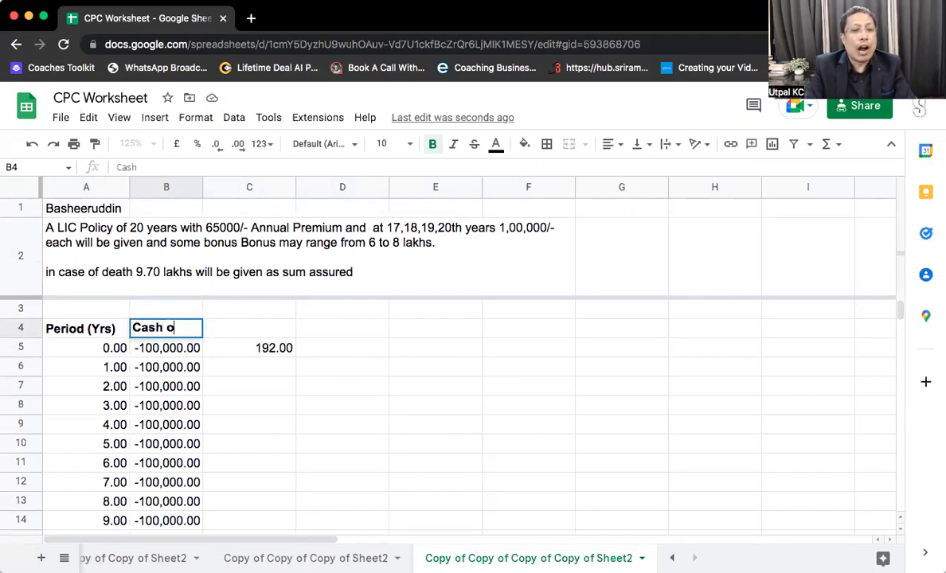
{"action": "type", "text": "utflow"}
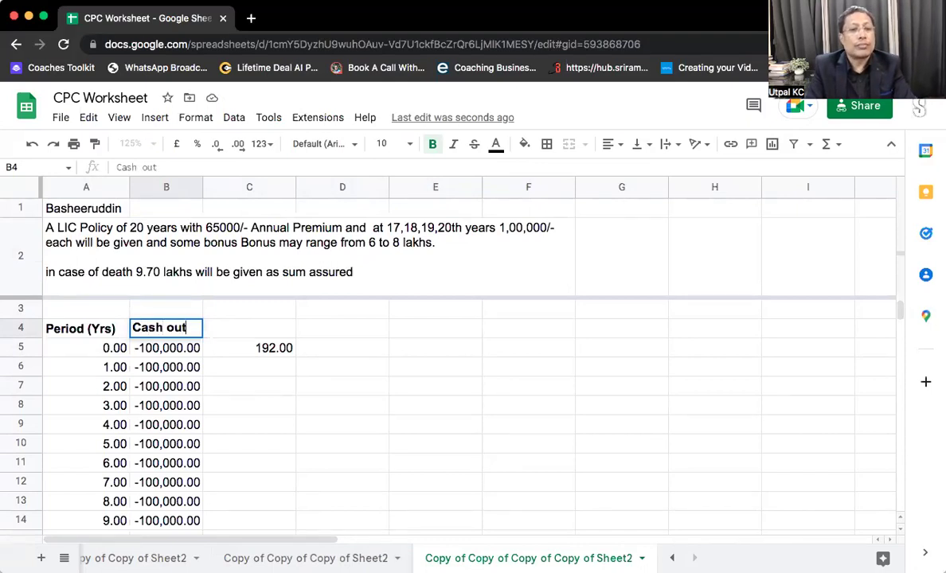
{"action": "key", "text": "Return"}
{"action": "key", "text": "Up"}
{"action": "key", "text": "Right"}
{"action": "type", "text": "Cash Inflow"}
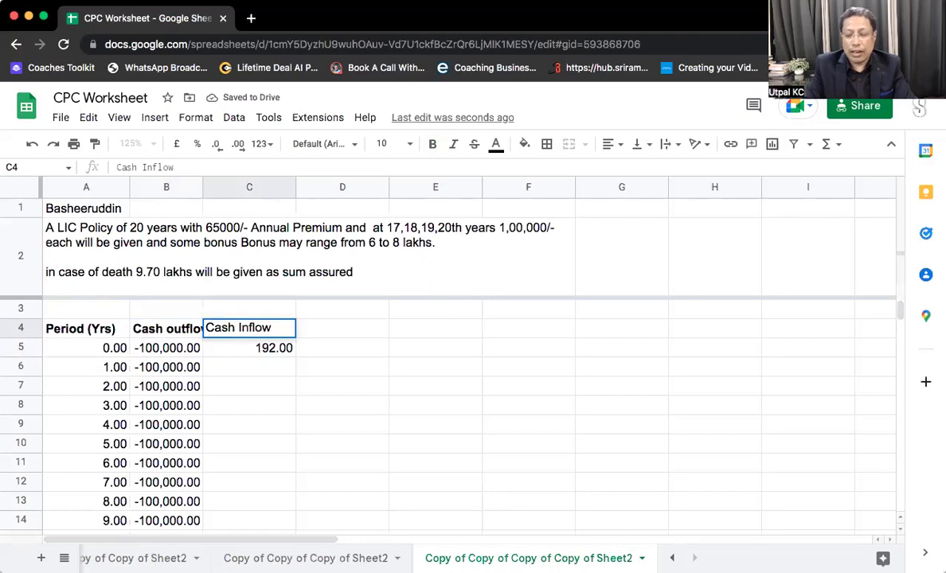
{"action": "key", "text": "Tab"}
{"action": "type", "text": "Ne"}
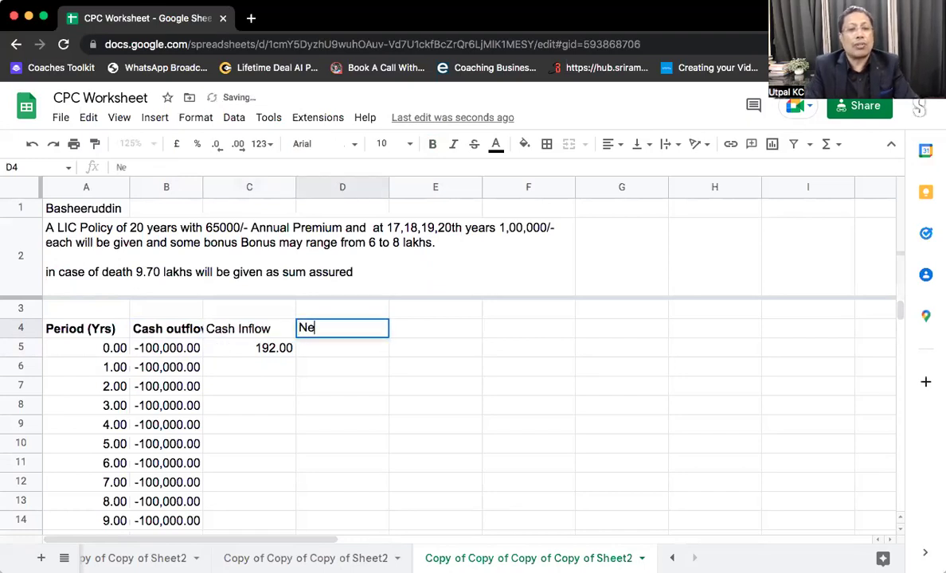
{"action": "type", "text": "t Cashflow"}
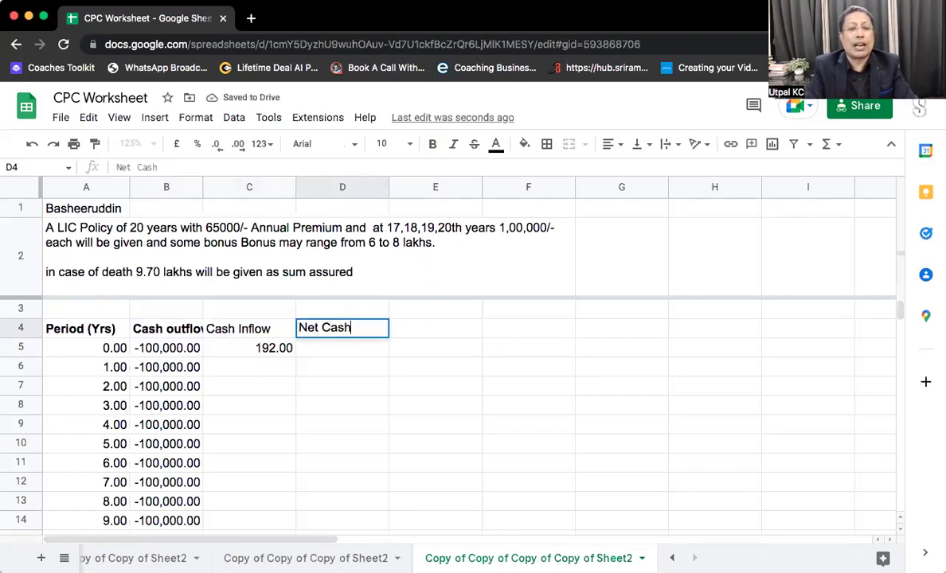
{"action": "key", "text": "Return"}
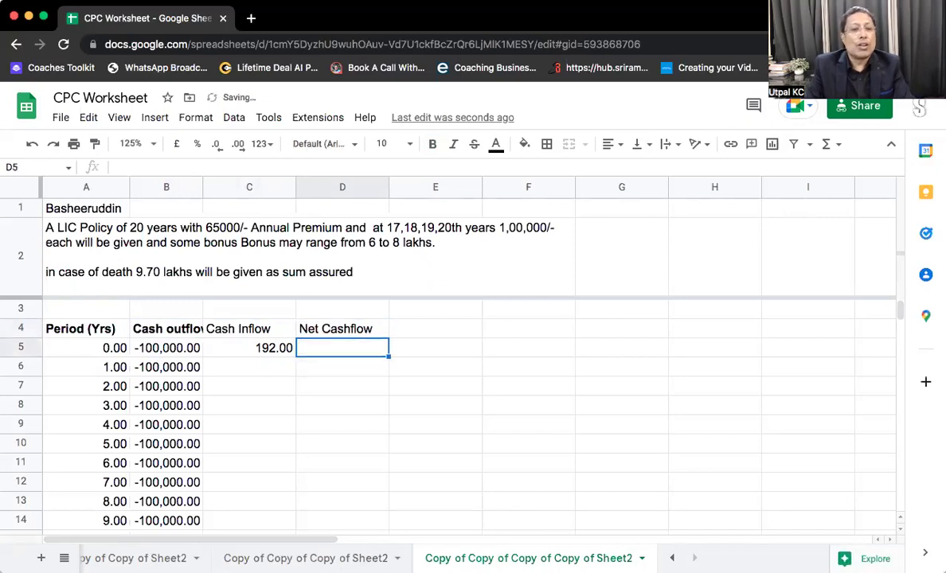
Step: Set the period 0 cash outflow in B5 to -65000
{"action": "left_click", "coordinate": [250, 348]}
{"action": "left_click", "coordinate": [167, 348]}
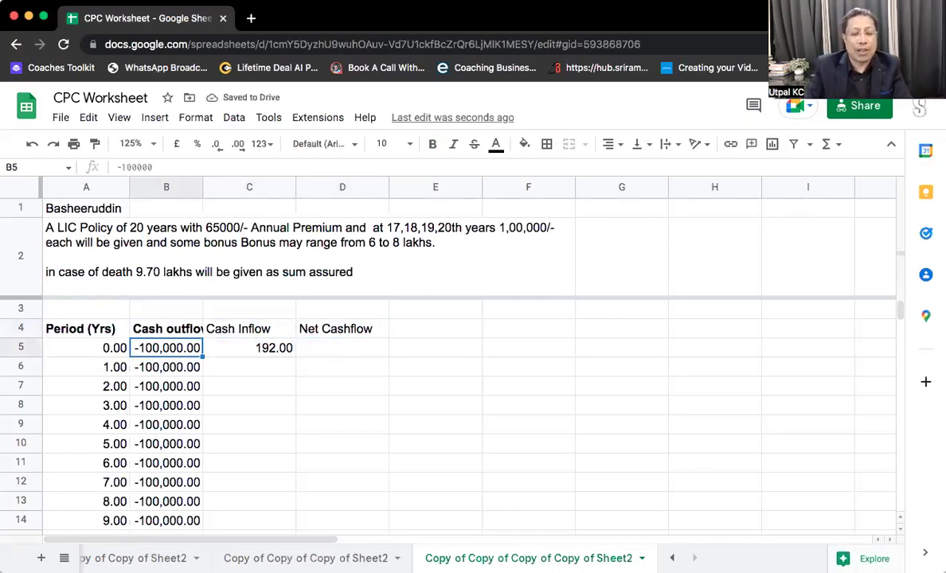
{"action": "key", "text": "BackSpace"}
{"action": "type", "text": "-65000"}
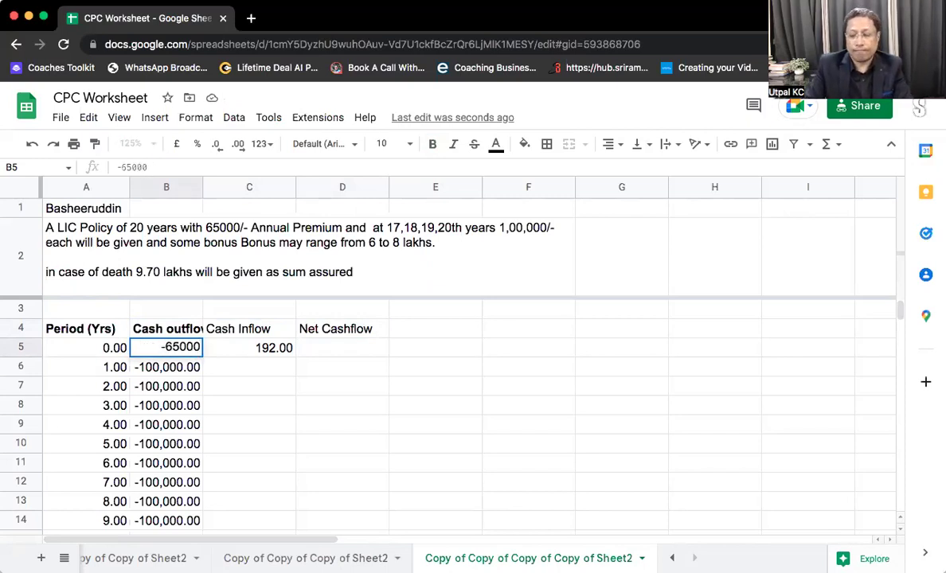
{"action": "key", "text": "Return"}
Step: Copy the period 0 cash outflow of -65000 down column B through period 20 in B25
{"action": "left_click", "coordinate": [167, 348]}
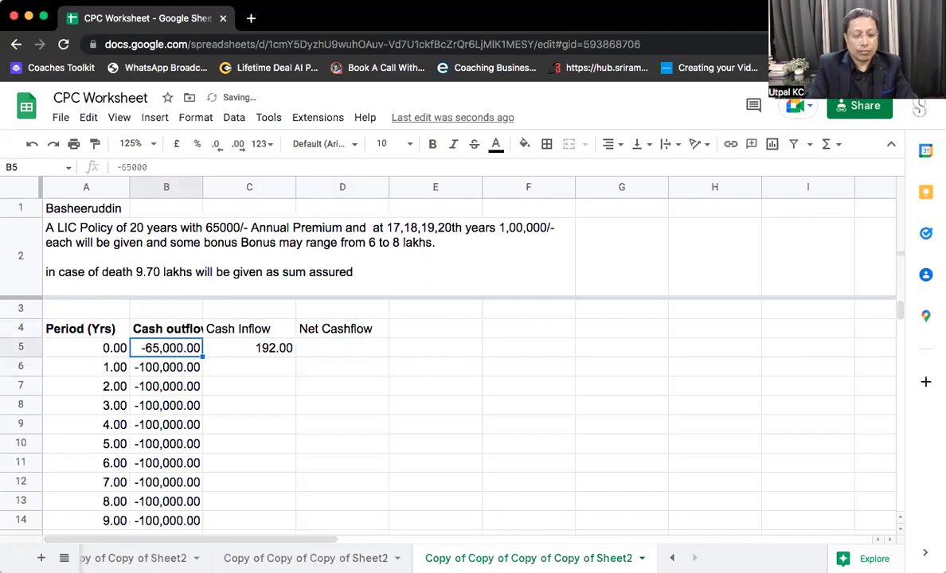
{"action": "key", "text": "shift+Down"}
{"action": "key", "text": "shift+Down"}
{"action": "key", "text": "shift+Down"}
{"action": "key", "text": "shift+Down"}
{"action": "key", "text": "shift+Down"}
{"action": "key", "text": "shift+Down"}
{"action": "key", "text": "shift+Down"}
{"action": "key", "text": "shift+Down"}
{"action": "key", "text": "shift+Down"}
{"action": "key", "text": "shift+Down"}
{"action": "key", "text": "shift+Down"}
{"action": "key", "text": "shift+Down"}
{"action": "key", "text": "shift+Down"}
{"action": "key", "text": "shift+Down"}
{"action": "key", "text": "shift+Down"}
{"action": "key", "text": "shift+Down"}
{"action": "key", "text": "shift+Down"}
{"action": "key", "text": "shift+Down"}
{"action": "key", "text": "shift+Down"}
{"action": "key", "text": "shift+Down"}
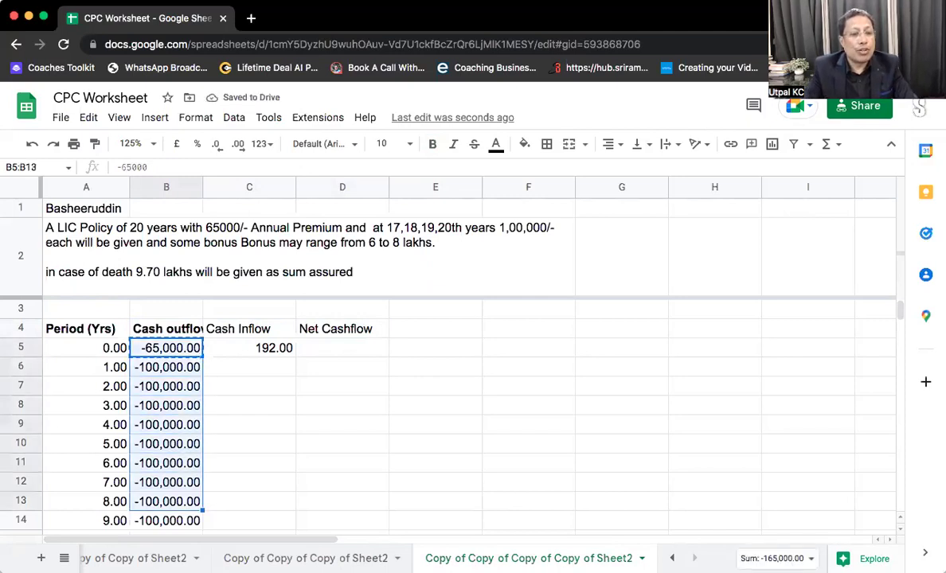
{"action": "key", "text": "shift+Up"}
{"action": "key", "text": "shift+Up"}
{"action": "key", "text": "shift+Up"}
{"action": "key", "text": "shift+Up"}
{"action": "key", "text": "shift+Up"}
{"action": "key", "text": "shift+Up"}
{"action": "key", "text": "shift+Up"}
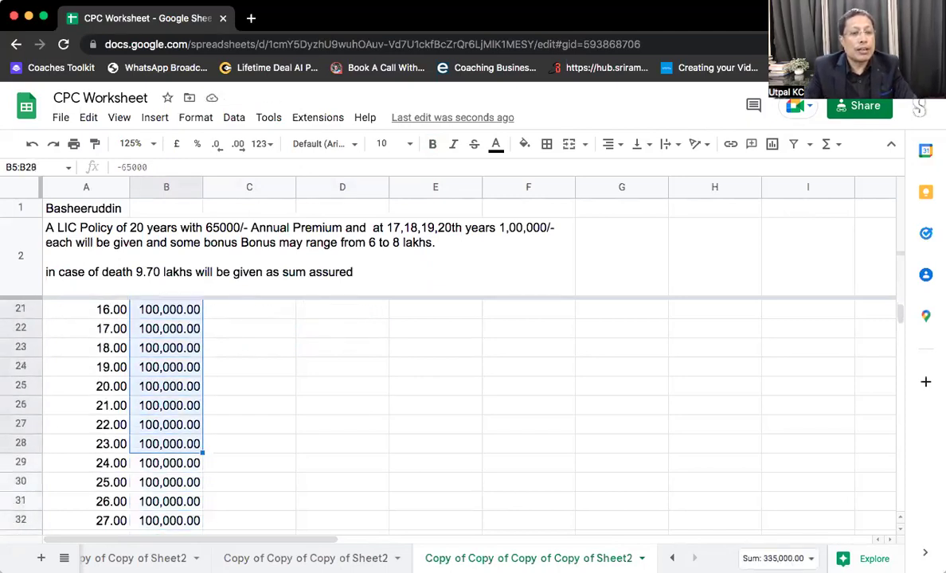
{"action": "type", "text": "-65000"}
Step: Clear all the leftover contents below period 20, from A26 to the last row and column of the sheet
{"action": "left_click_drag", "start_coordinate": [121, 406], "coordinate": [135, 406]}
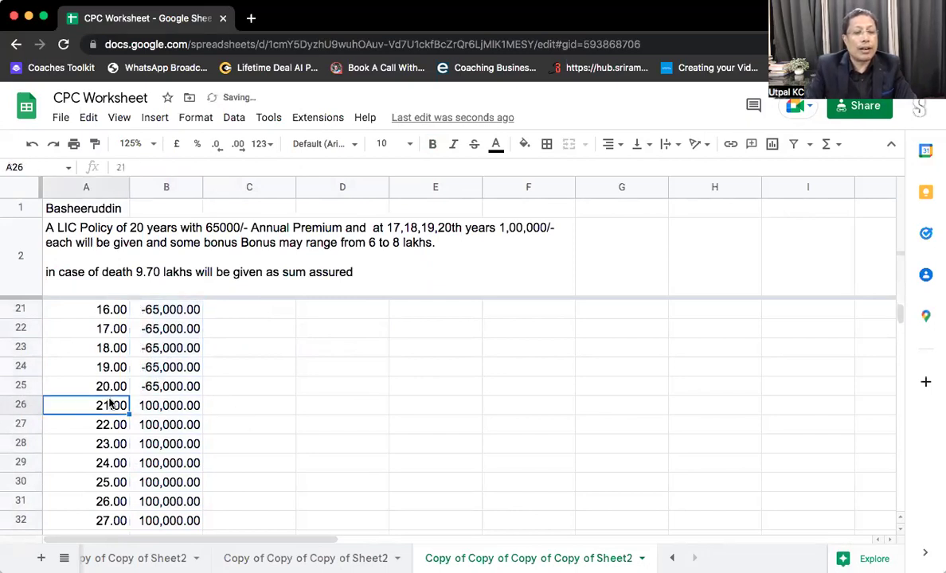
{"action": "key", "text": "ctrl+shift+Down"}
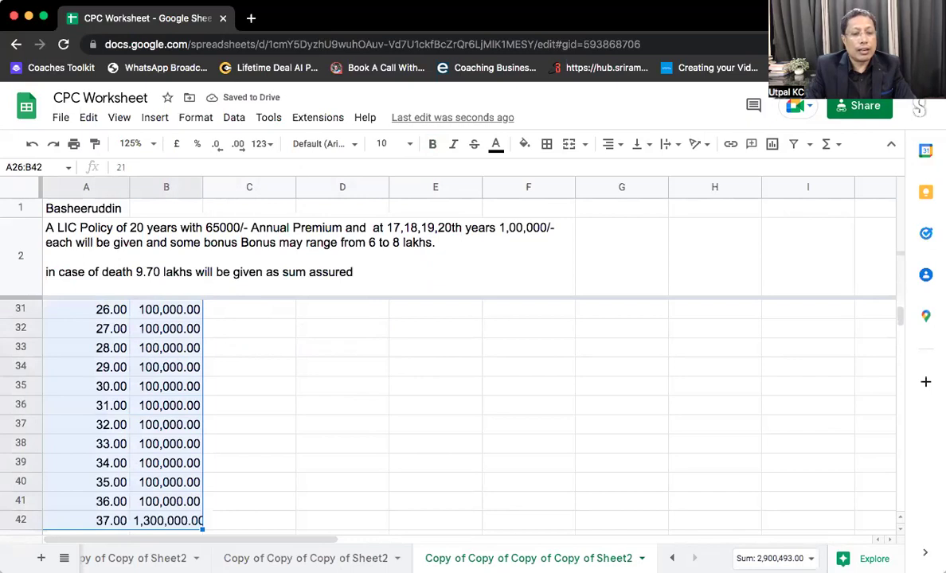
{"action": "key", "text": "ctrl+shift+Down"}
{"action": "key", "text": "ctrl+shift+Right"}
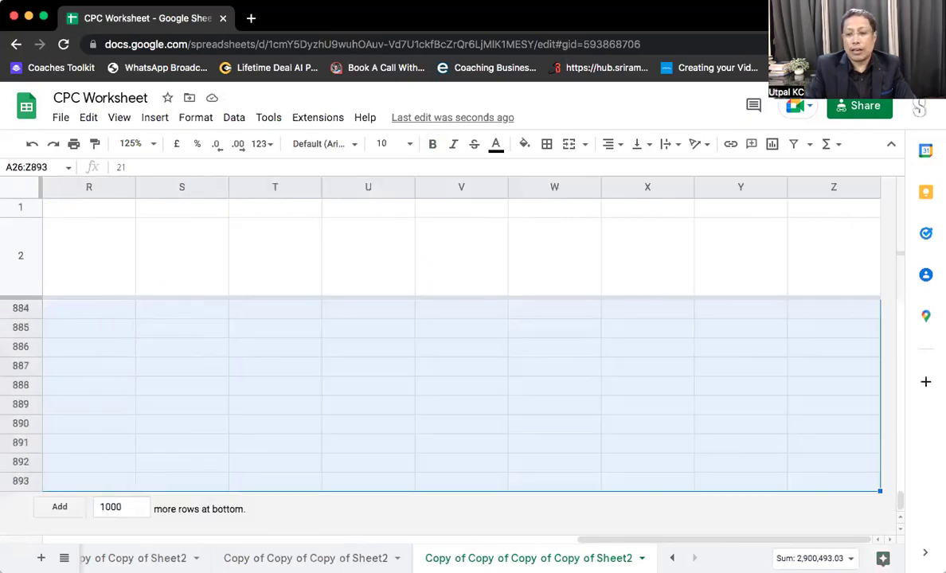
{"action": "key", "text": "Delete"}
Step: Set the period 20 cash outflow in B25 to 0
{"action": "key", "text": "ctrl+Up"}
{"action": "key", "text": "Up"}
{"action": "key", "text": "Up"}
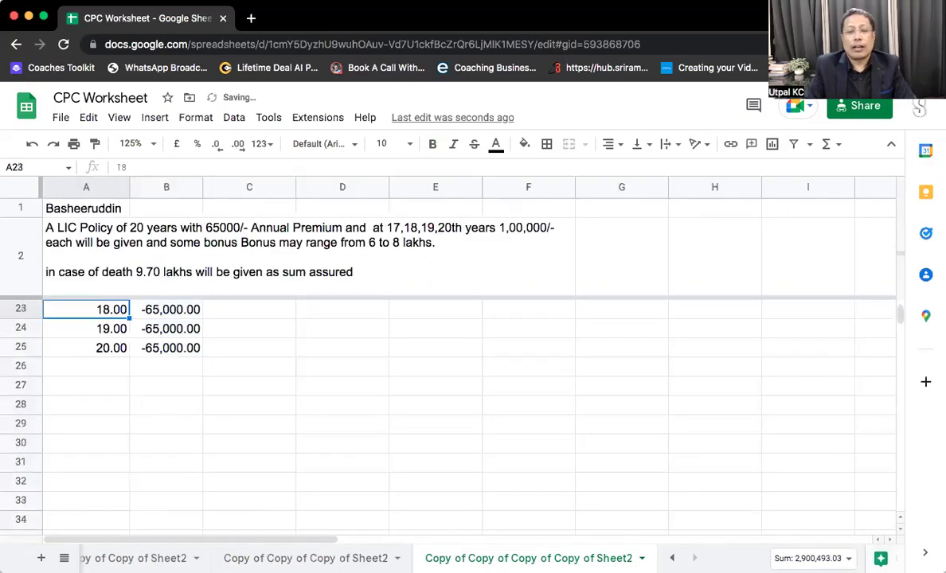
{"action": "key", "text": "Up"}
{"action": "key", "text": "ctrl+Up"}
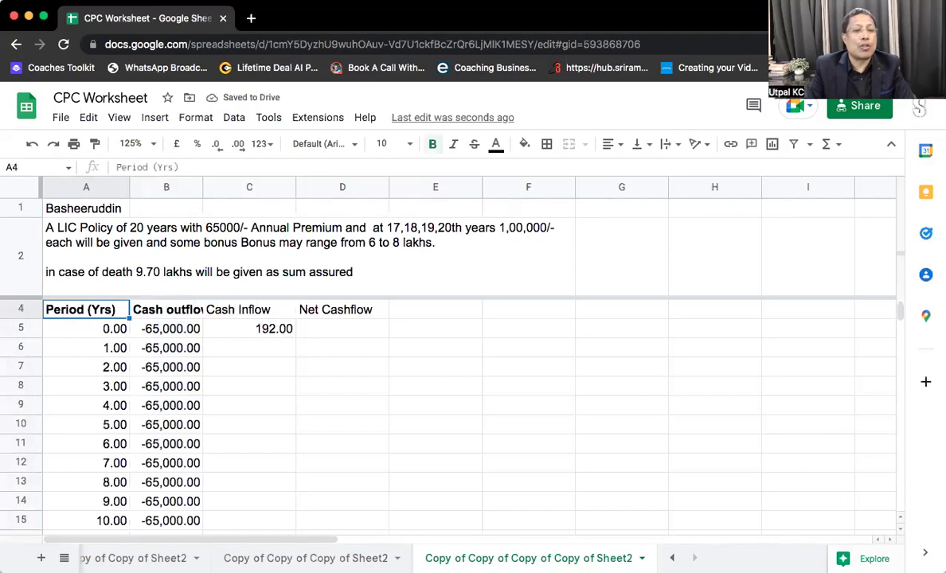
{"action": "left_click", "coordinate": [166, 329]}
{"action": "key", "text": "Down"}
{"action": "key", "text": "Down"}
{"action": "key", "text": "Down"}
{"action": "key", "text": "Down"}
{"action": "key", "text": "Down"}
{"action": "key", "text": "Down"}
{"action": "key", "text": "Down"}
{"action": "key", "text": "Down"}
{"action": "key", "text": "Down"}
{"action": "key", "text": "Down"}
{"action": "key", "text": "Down"}
{"action": "key", "text": "Down"}
{"action": "key", "text": "Down"}
{"action": "key", "text": "Down"}
{"action": "key", "text": "Down"}
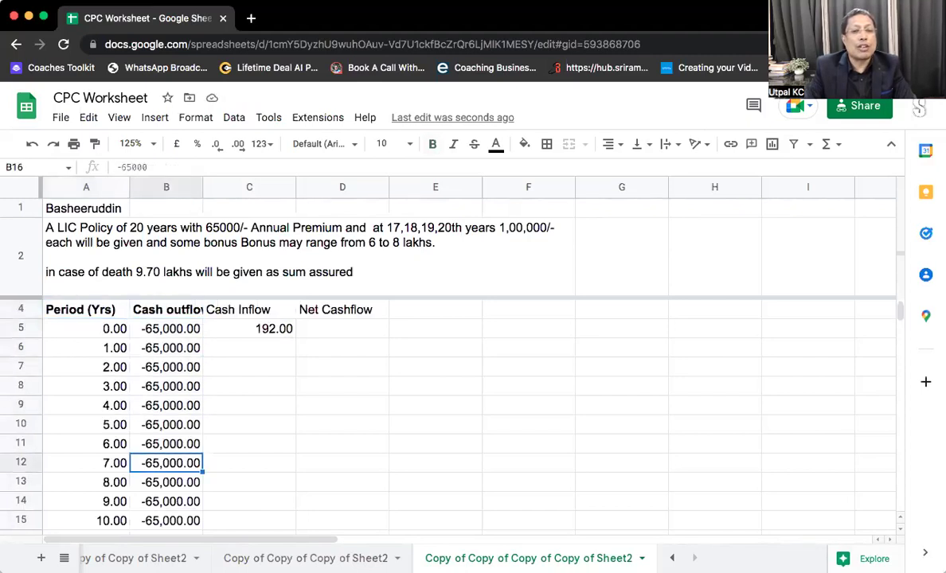
{"action": "key", "text": "Down"}
{"action": "key", "text": "Down"}
{"action": "key", "text": "Down"}
{"action": "key", "text": "Down"}
{"action": "key", "text": "Down"}
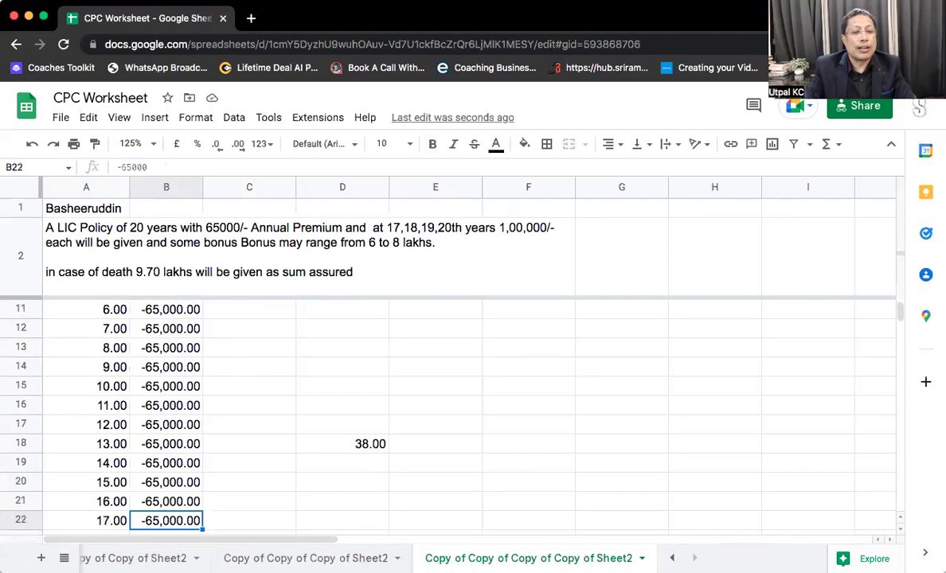
{"action": "key", "text": "Up"}
{"action": "key", "text": "Down"}
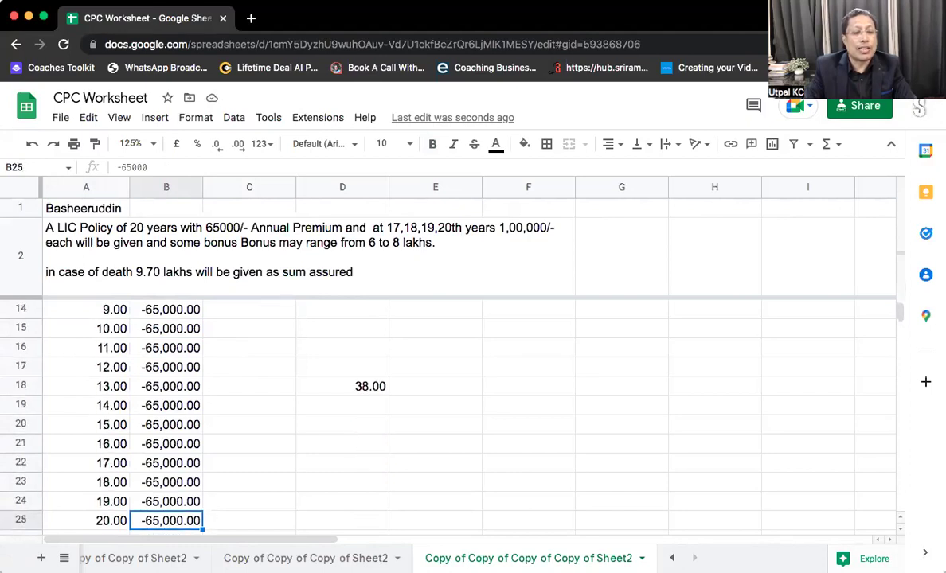
{"action": "type", "text": "0"}
Step: Clear the leftover formula from the period 0 cash inflow cell C5
{"action": "key", "text": "Up"}
{"action": "key", "text": "Up"}
{"action": "key", "text": "super+Up"}
{"action": "key", "text": "Down"}
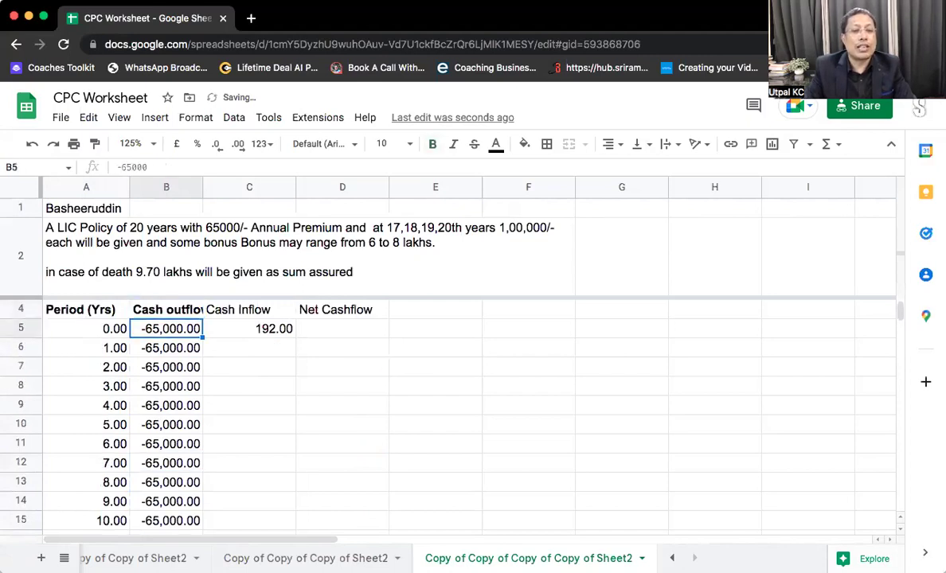
{"action": "key", "text": "Right"}
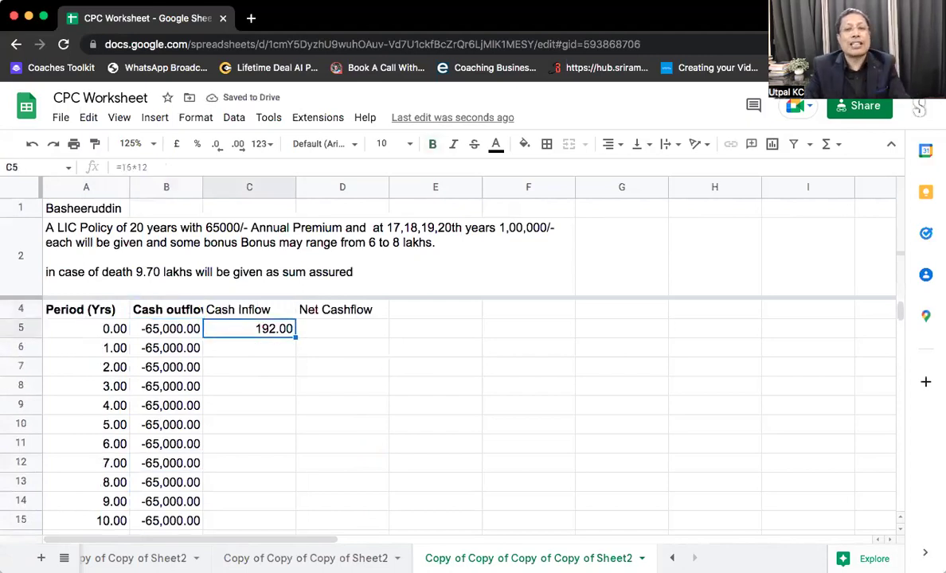
{"action": "key", "text": "Delete"}
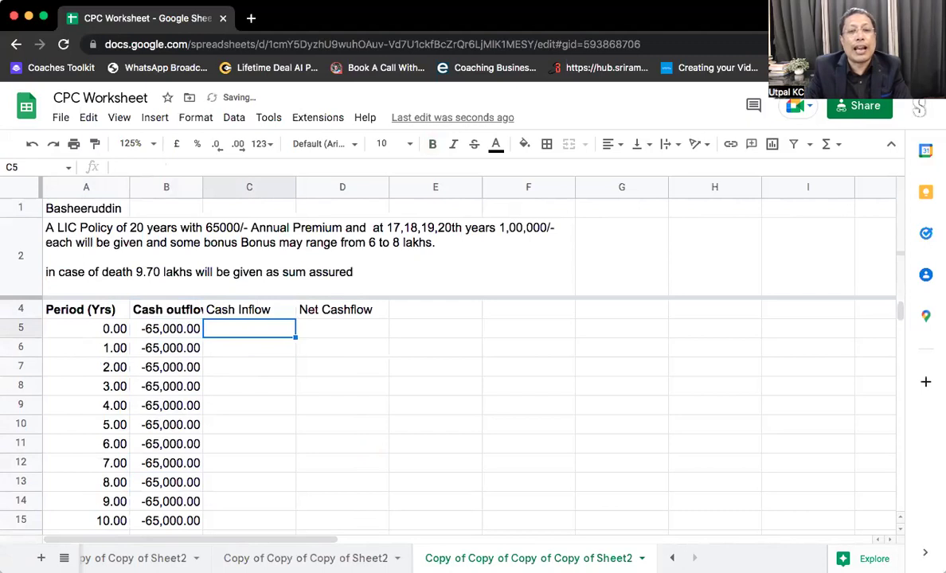
Step: Enter a cash inflow of 100,000 for period 17 in C22
{"action": "key", "text": "Down"}
{"action": "key", "text": "Down"}
{"action": "key", "text": "Down"}
{"action": "key", "text": "Down"}
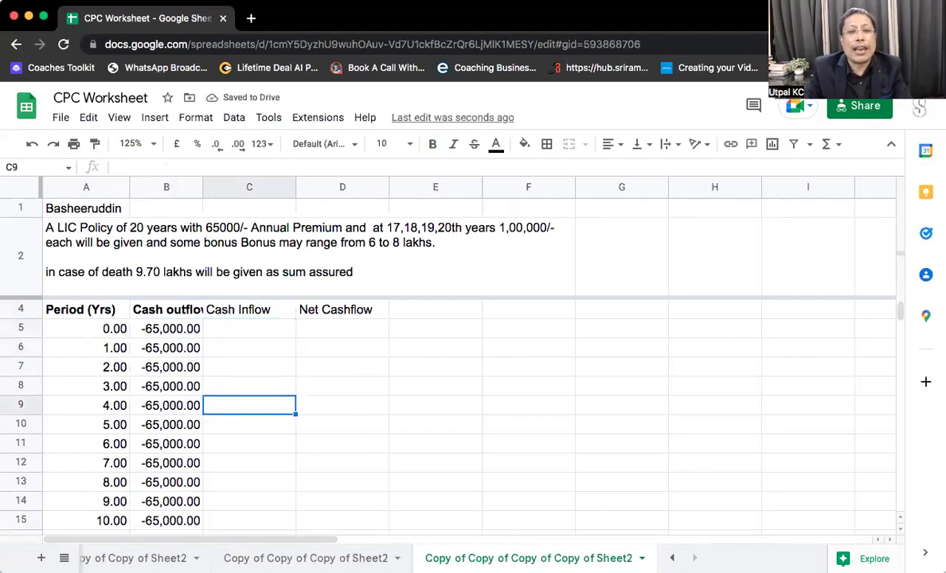
{"action": "key", "text": "Down"}
{"action": "key", "text": "Down"}
{"action": "key", "text": "Down"}
{"action": "key", "text": "Down"}
{"action": "key", "text": "Down"}
{"action": "key", "text": "Down"}
{"action": "key", "text": "Down"}
{"action": "key", "text": "Down"}
{"action": "key", "text": "Down"}
{"action": "key", "text": "Down"}
{"action": "key", "text": "Down"}
{"action": "key", "text": "Down"}
{"action": "key", "text": "Down"}
{"action": "key", "text": "Down"}
{"action": "key", "text": "Down"}
{"action": "key", "text": "Down"}
{"action": "key", "text": "Down"}
{"action": "key", "text": "Down"}
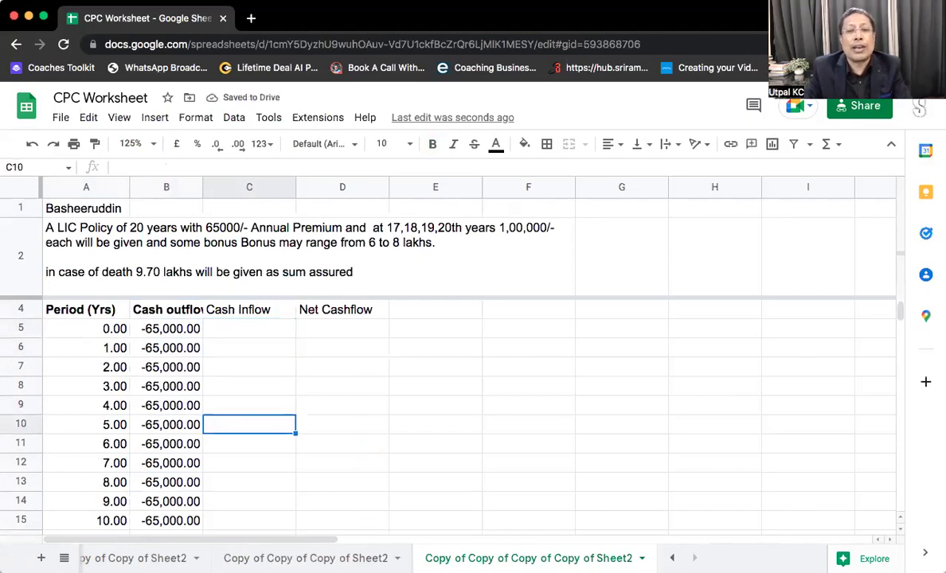
{"action": "key", "text": "Up"}
{"action": "key", "text": "Up"}
{"action": "key", "text": "Up"}
{"action": "key", "text": "Up"}
{"action": "key", "text": "Up"}
{"action": "key", "text": "Up"}
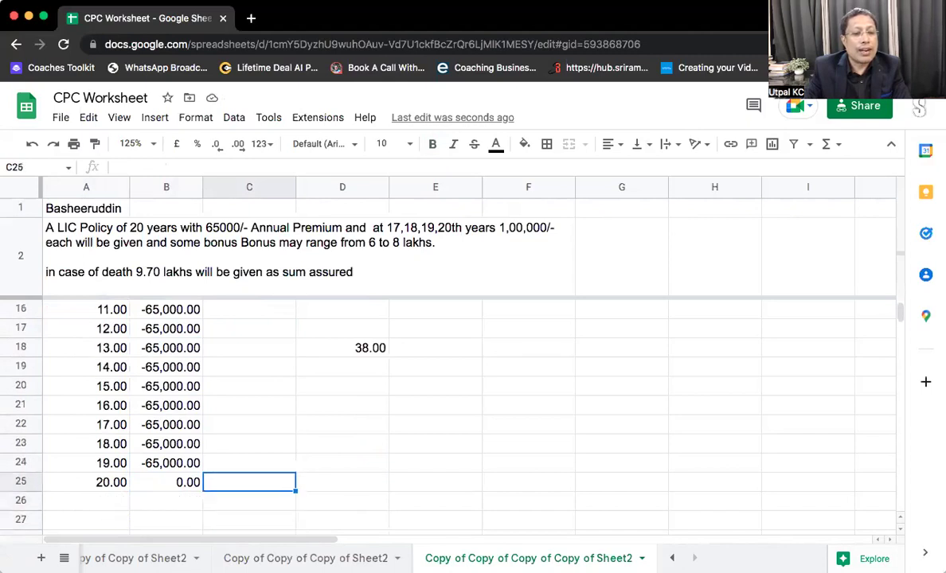
{"action": "key", "text": "Down"}
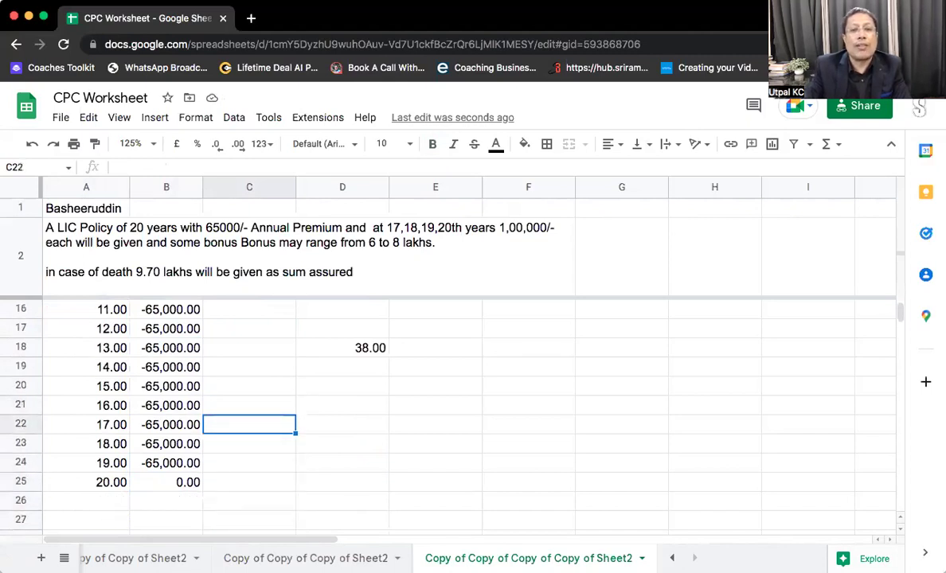
{"action": "type", "text": "10"}
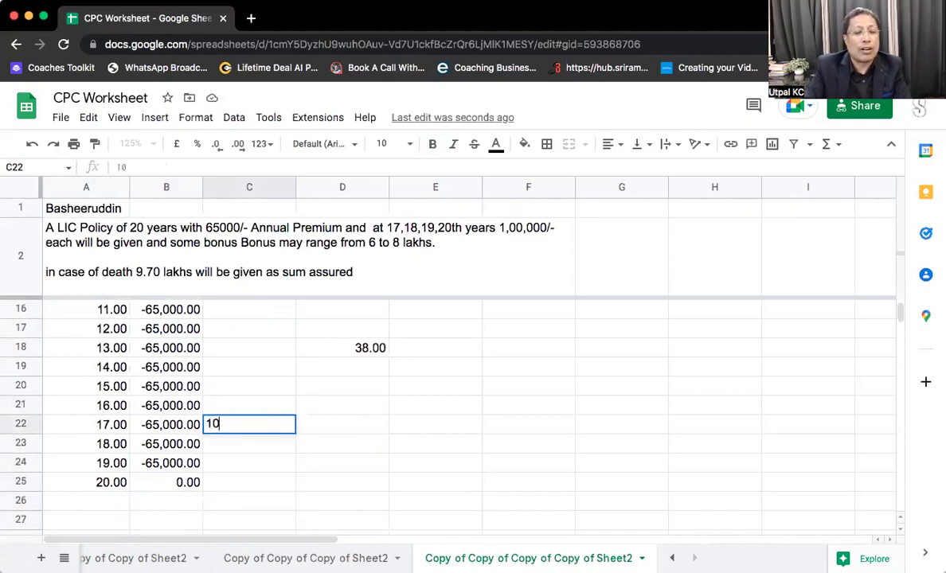
{"action": "type", "text": "0,000"}
{"action": "key", "text": "Return"}
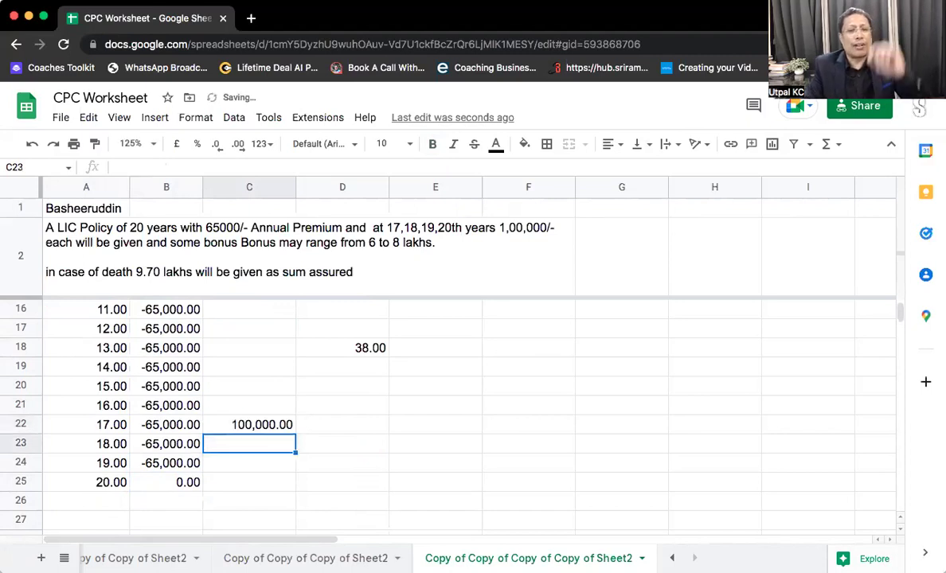
Step: Copy the period 17 cash inflow into periods 18 to 20, cells C23 to C25
{"action": "key", "text": "Up"}
{"action": "key", "text": "ctrl+c"}
{"action": "key", "text": "shift+Down"}
{"action": "key", "text": "shift+Down"}
{"action": "key", "text": "shift+Down"}
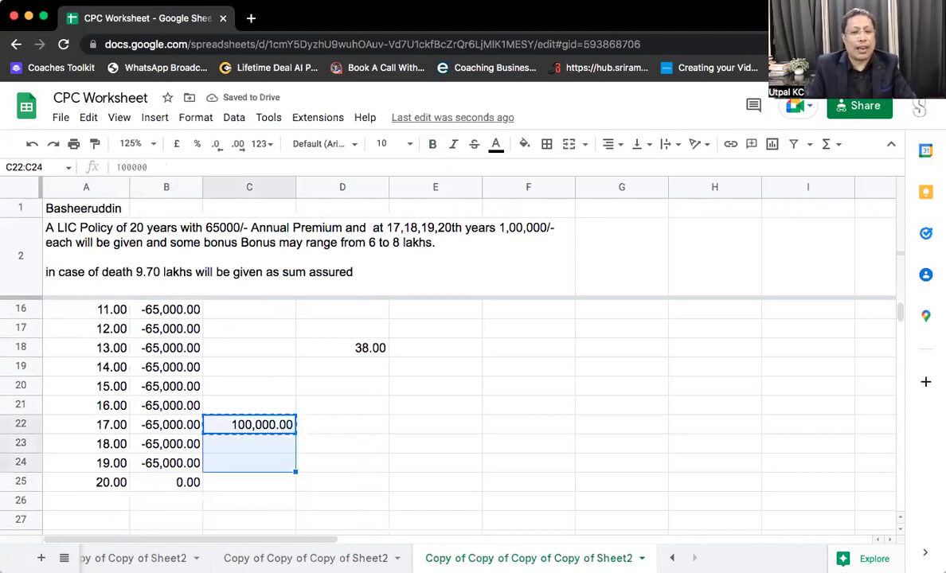
{"action": "key", "text": "ctrl+v"}
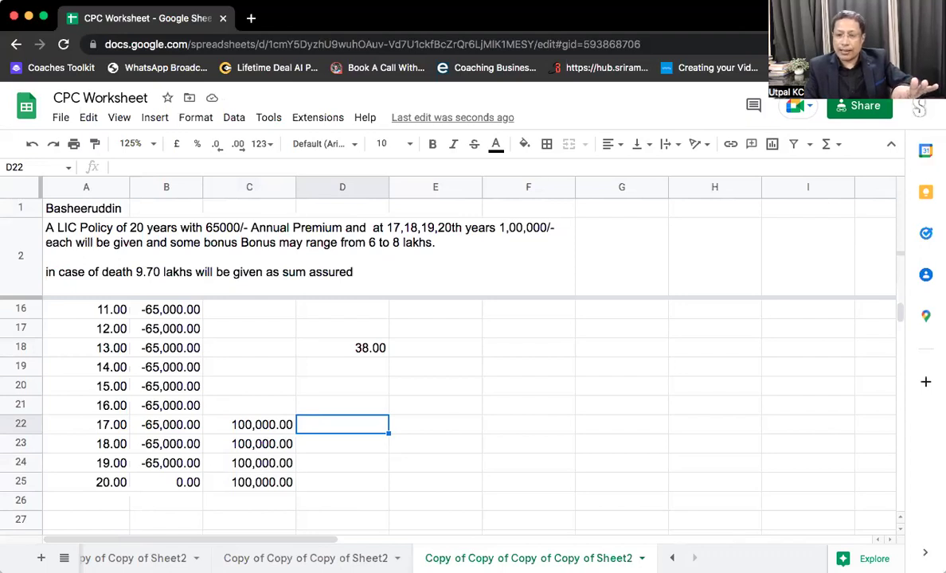
Step: Delete the stray value in the net cashflow column at period 13, cell D18
{"action": "key", "text": "Up"}
{"action": "key", "text": "Up"}
{"action": "key", "text": "Up"}
{"action": "key", "text": "Up"}
{"action": "key", "text": "Delete"}
{"action": "key", "text": "Down"}
{"action": "key", "text": "Down"}
{"action": "key", "text": "Down"}
{"action": "key", "text": "Down"}
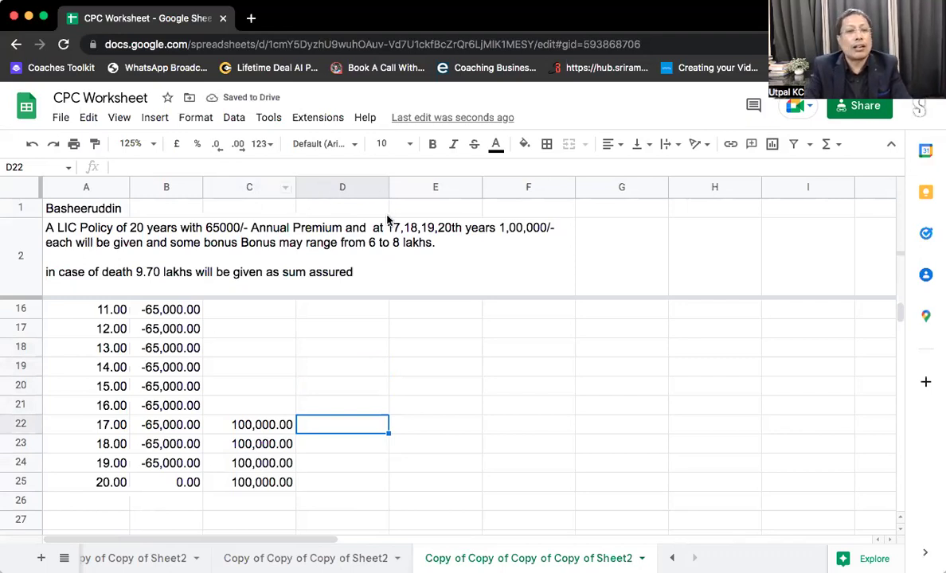
Step: Change the payout amount for years 17 to 20 in the row 2 question text to 2,00,000/-
{"action": "left_click", "coordinate": [507, 232]}
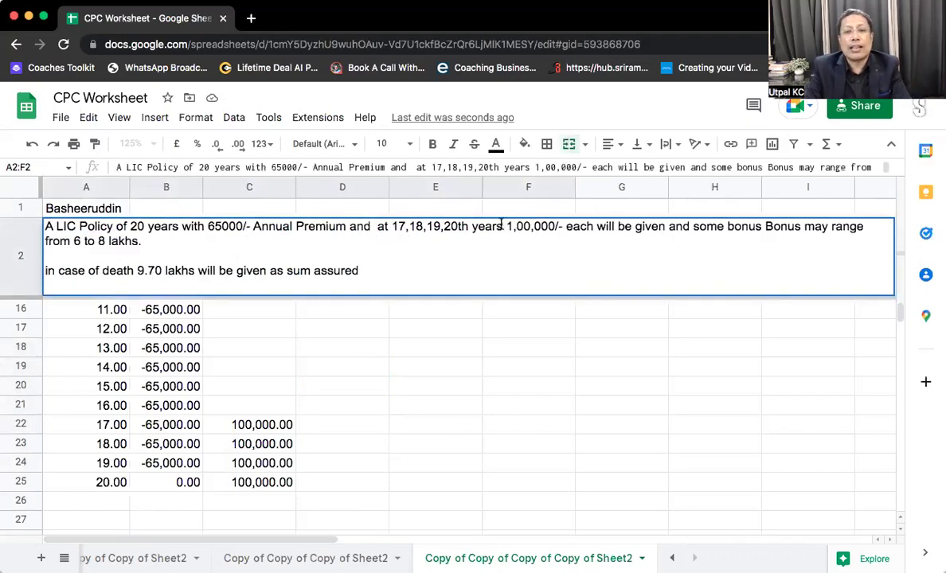
{"action": "key", "text": "BackSpace"}
{"action": "type", "text": "2"}
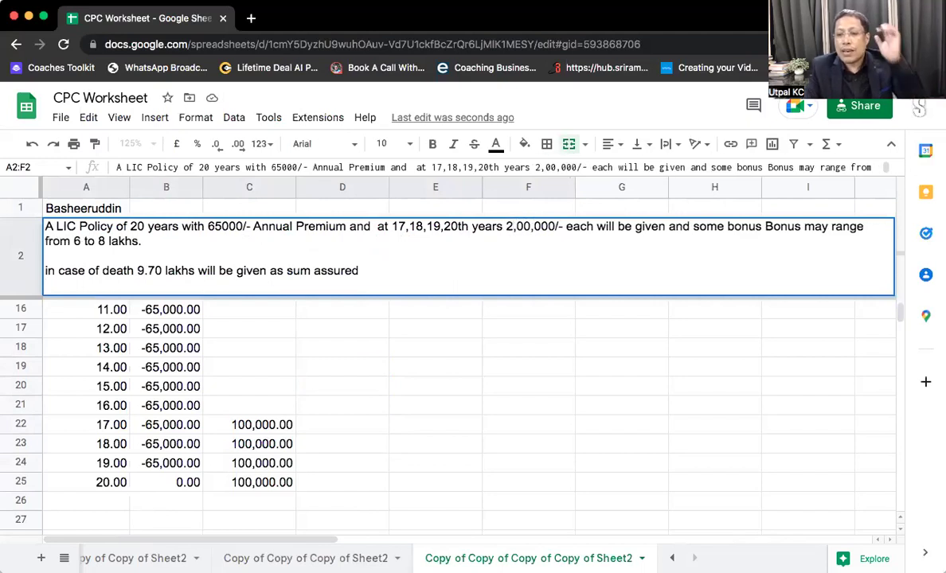
{"action": "key", "text": "Return"}
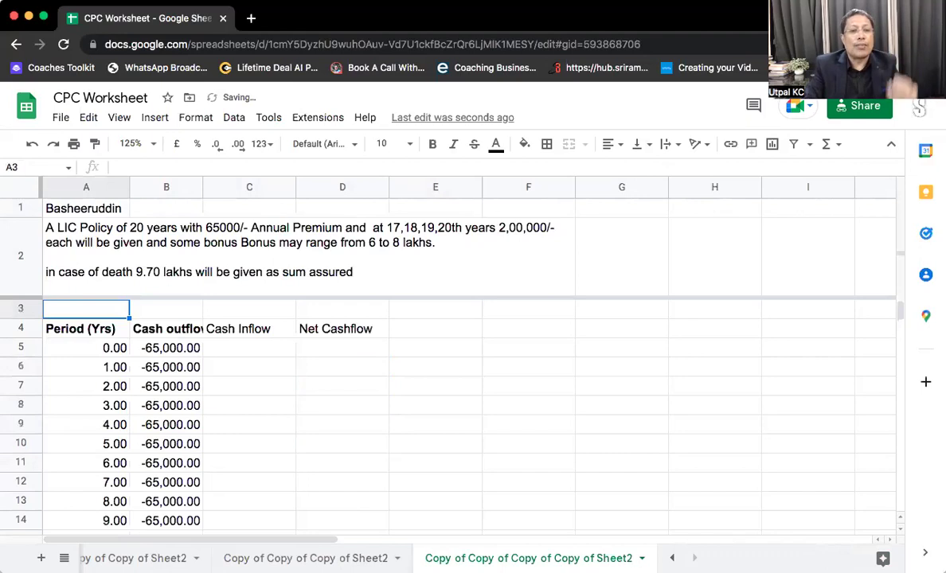
Step: Set the period 17 cash inflow in C22 to 200000
{"action": "left_click", "coordinate": [231, 476]}
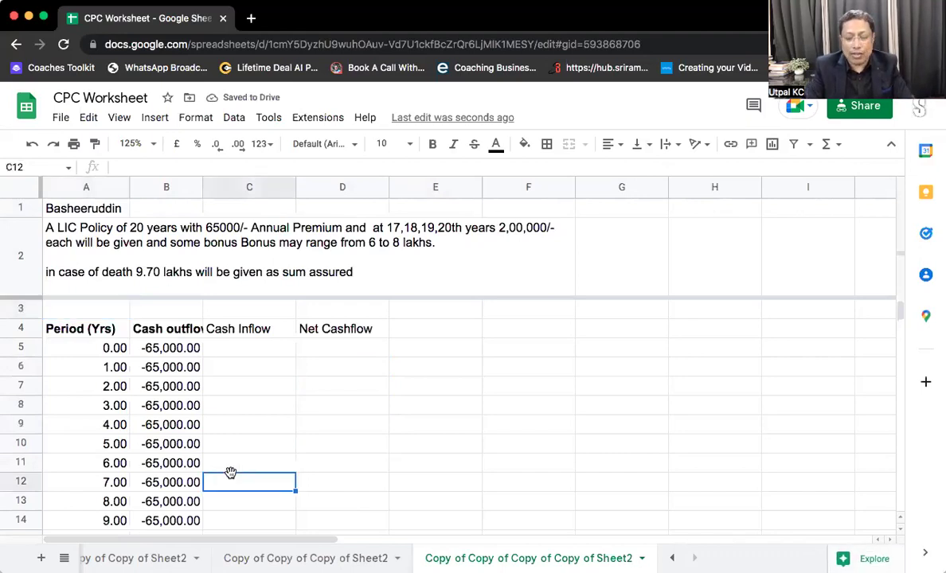
{"action": "key", "text": "Down"}
{"action": "key", "text": "Down"}
{"action": "key", "text": "Down"}
{"action": "key", "text": "Down"}
{"action": "key", "text": "Down"}
{"action": "key", "text": "Down"}
{"action": "key", "text": "Down"}
{"action": "key", "text": "Down"}
{"action": "key", "text": "Down"}
{"action": "key", "text": "Down"}
{"action": "key", "text": "ctrl+v"}
{"action": "key", "text": "Down"}
{"action": "key", "text": "ctrl+v"}
{"action": "key", "text": "Down"}
{"action": "key", "text": "ctrl+v"}
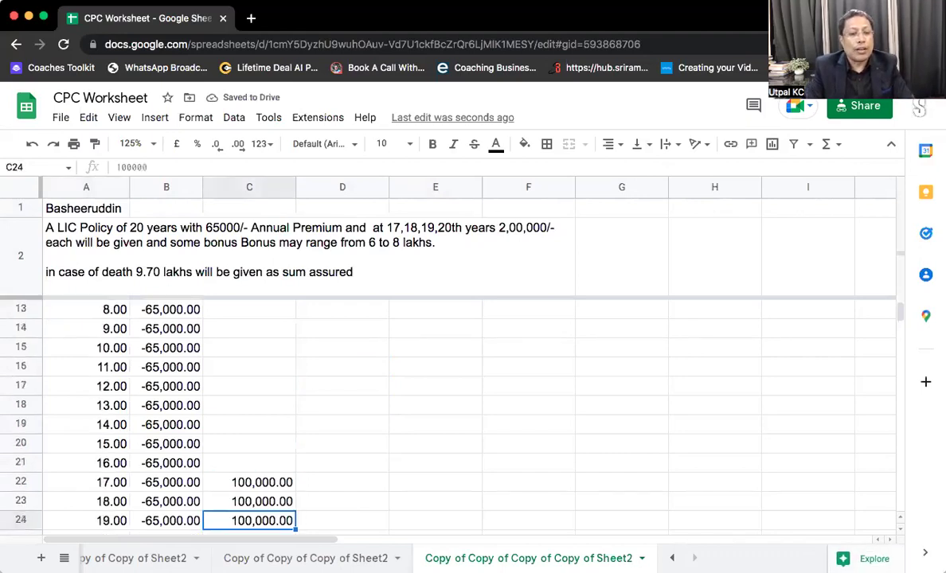
{"action": "key", "text": "Down"}
{"action": "key", "text": "ctrl+v"}
{"action": "key", "text": "Down"}
{"action": "key", "text": "Up"}
{"action": "key", "text": "Up"}
{"action": "key", "text": "Up"}
{"action": "key", "text": "Up"}
{"action": "type", "text": "2"}
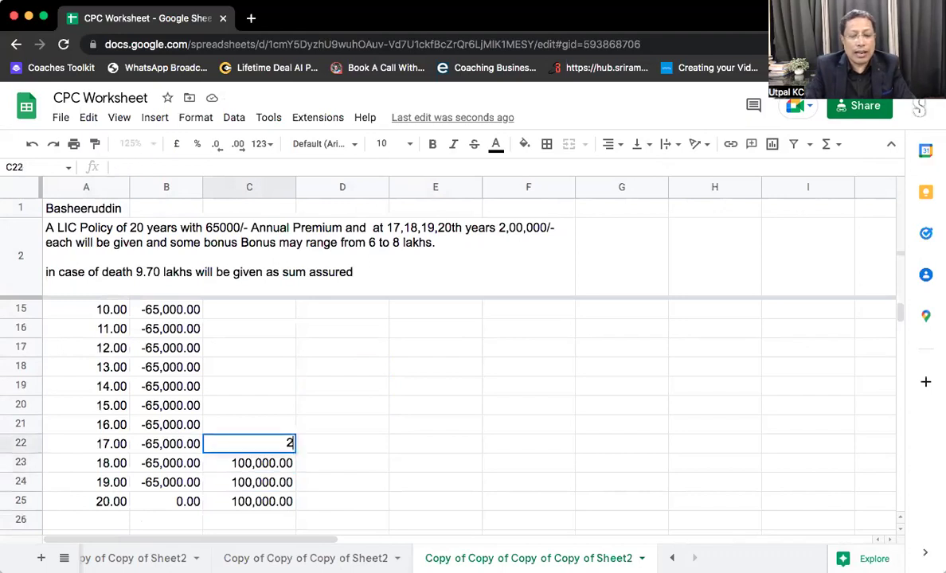
{"action": "type", "text": "00000"}
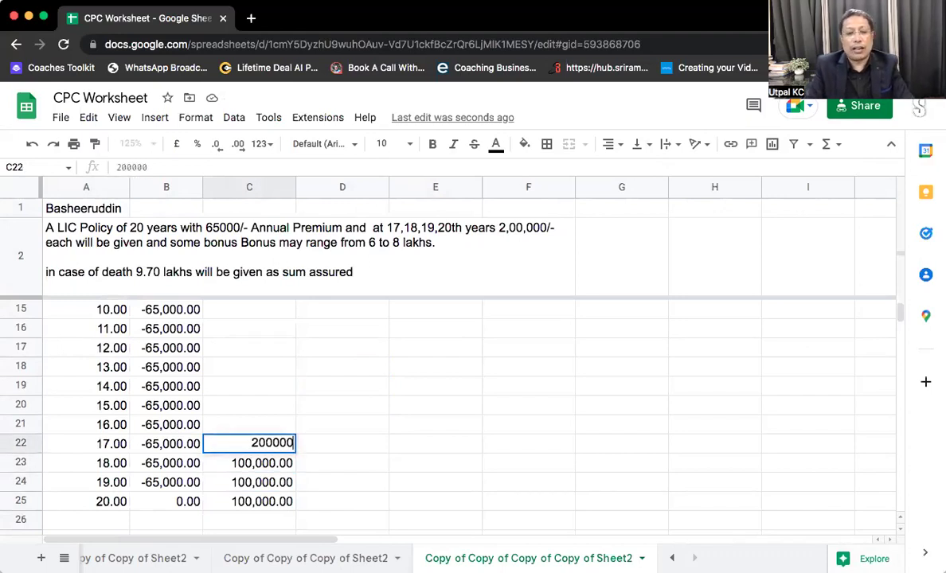
{"action": "key", "text": "shift+Down"}
{"action": "type", "text": "c"}
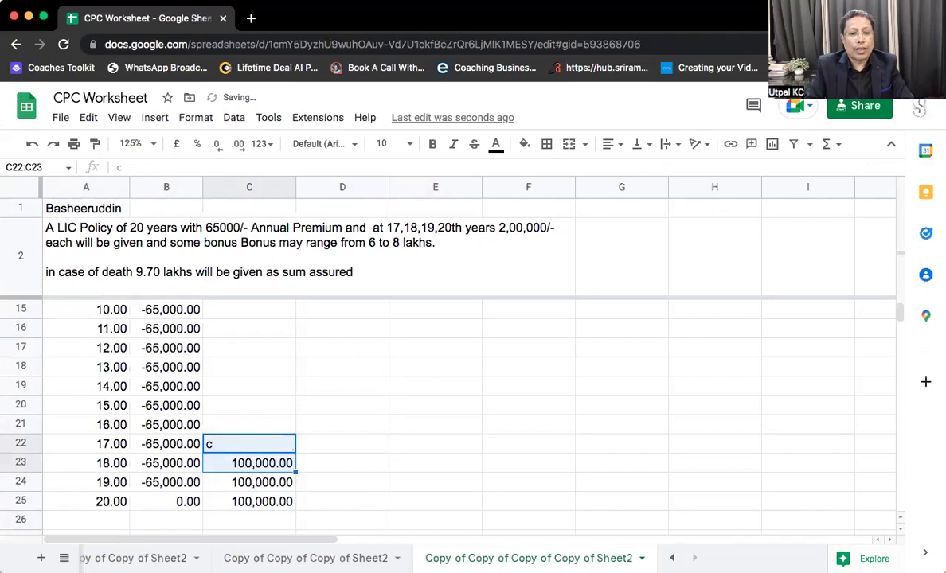
{"action": "key", "text": "shift+Down"}
{"action": "key", "text": "shift+Down"}
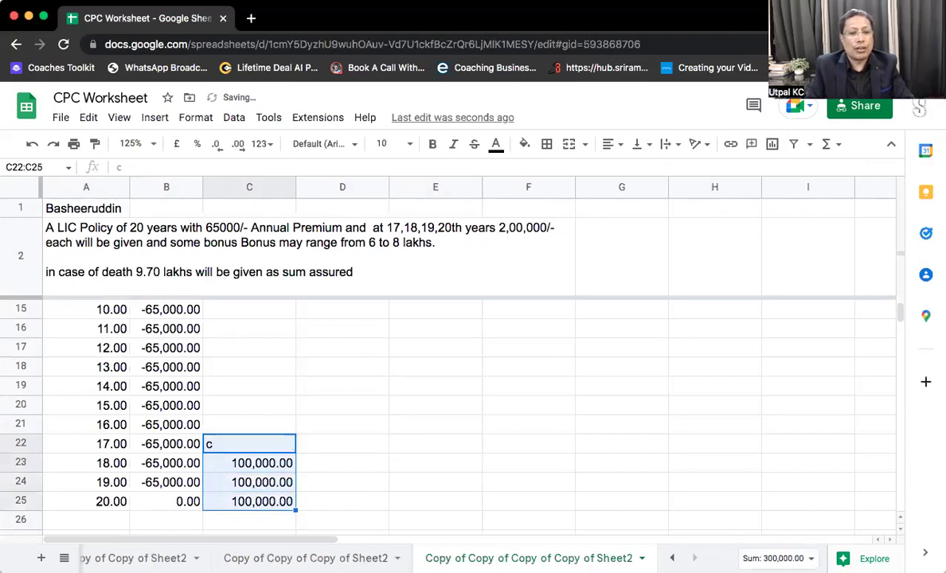
{"action": "key", "text": "Up"}
{"action": "key", "text": "ctrl+z"}
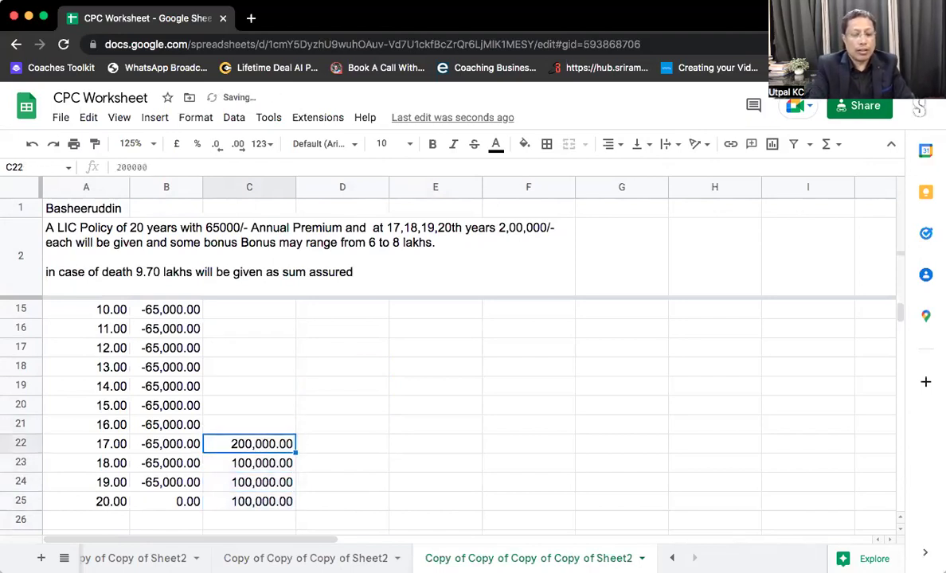
Step: Fill the 200000 cash inflow from period 17 down to periods 18 to 20, cells C23 to C25
{"action": "key", "text": "shift+Down"}
{"action": "key", "text": "shift+Down"}
{"action": "key", "text": "shift+Down"}
{"action": "type", "text": "200,000.00 200,000.00 200,000.00 200,000.00"}
Step: Enter 0 as the period 20 net cashflow in D25
{"action": "key", "text": "Right"}
{"action": "key", "text": "Left"}
{"action": "key", "text": "Up"}
{"action": "key", "text": "Right"}
{"action": "key", "text": "Down"}
{"action": "key", "text": "Down"}
{"action": "key", "text": "Down"}
{"action": "key", "text": "Down"}
{"action": "type", "text": "0"}
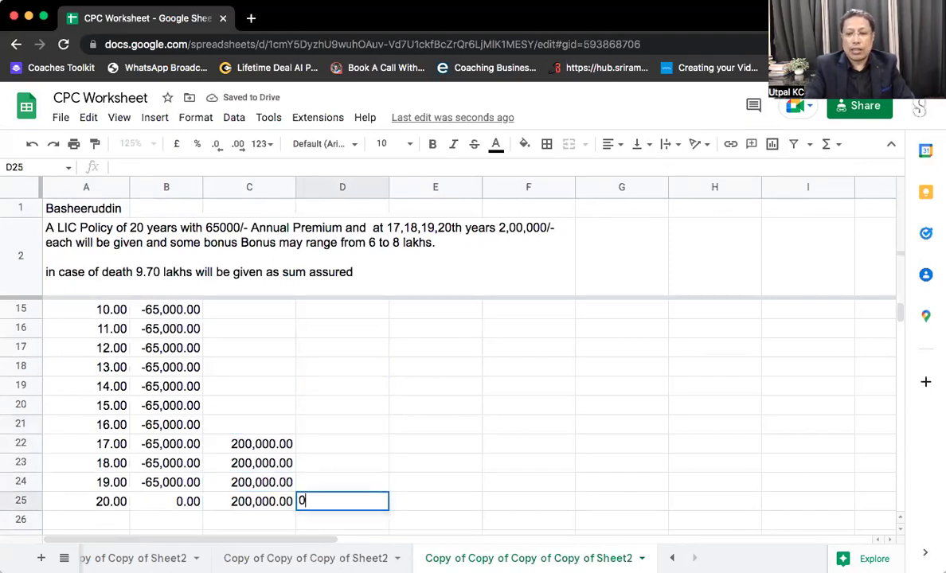
{"action": "key", "text": "Up"}
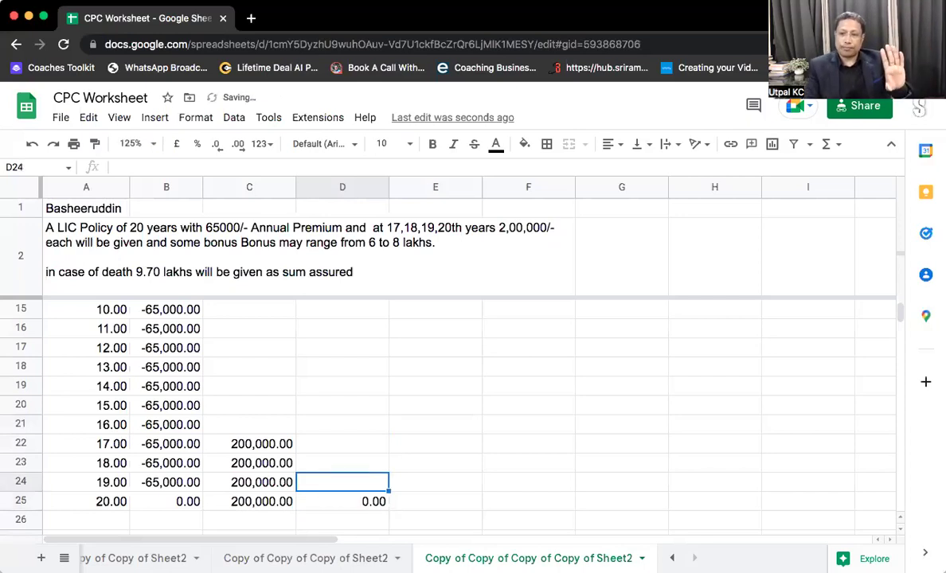
Step: Calculate the period 0 net cashflow in D5 with the formula =B5+C5
{"action": "key", "text": "Up"}
{"action": "key", "text": "ctrl+Up"}
{"action": "key", "text": "Down"}
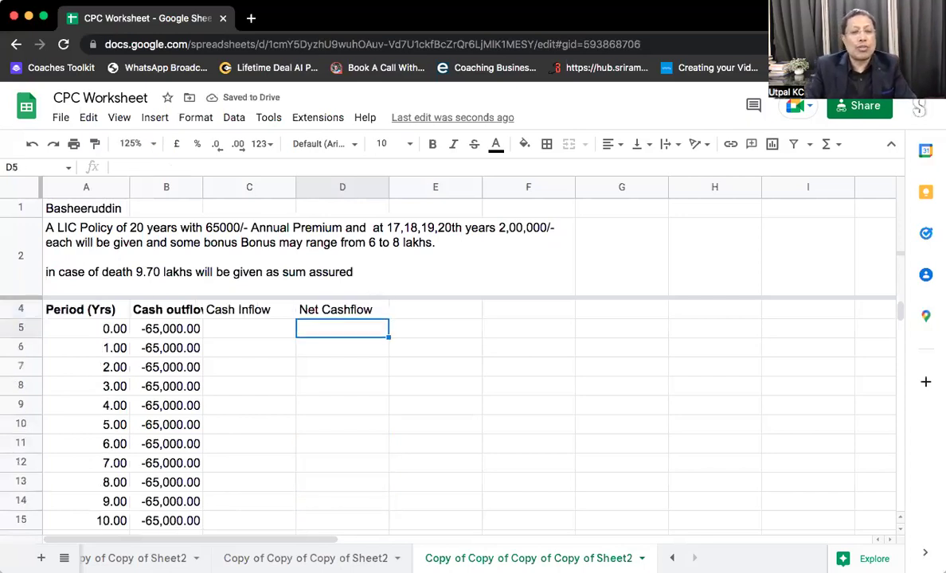
{"action": "type", "text": "="}
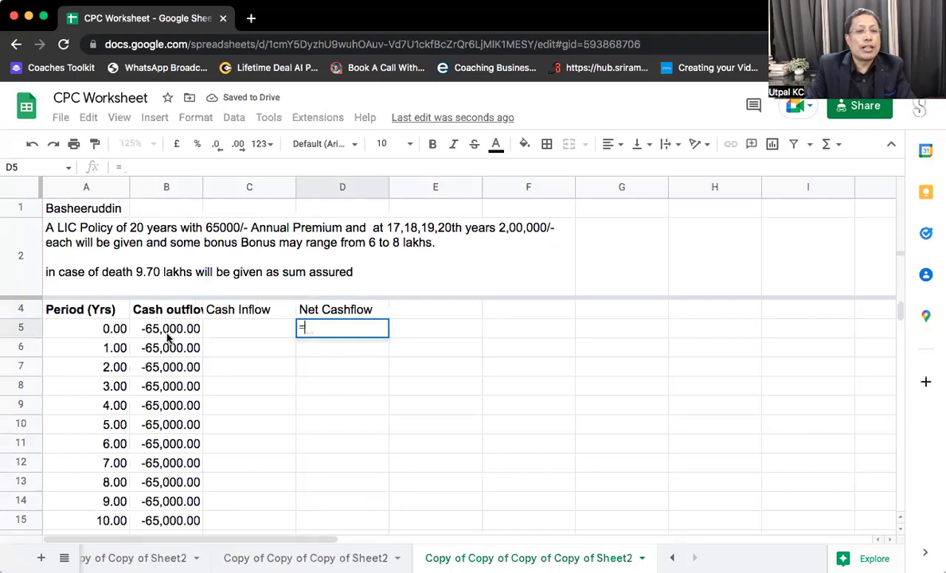
{"action": "left_click", "coordinate": [169, 333]}
{"action": "type", "text": "+"}
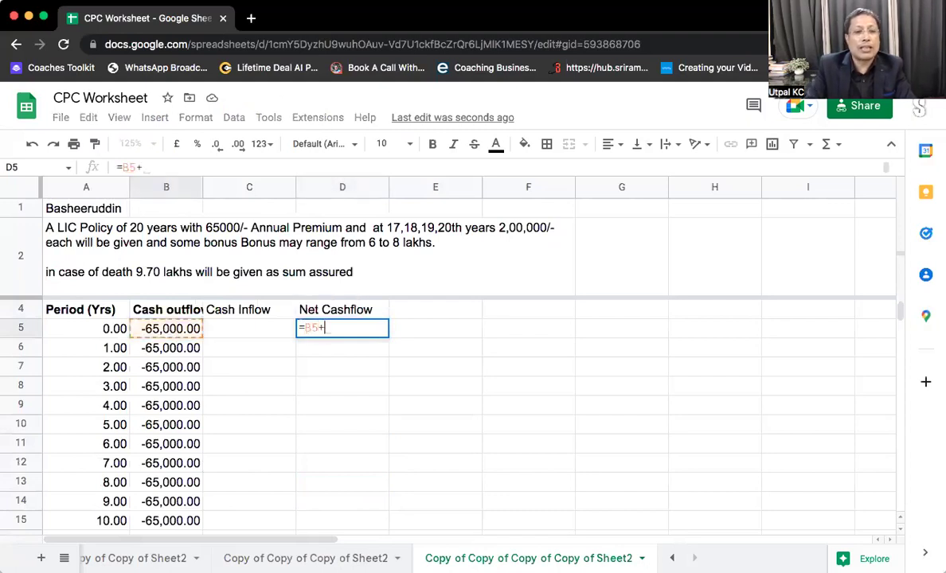
{"action": "left_click", "coordinate": [228, 328]}
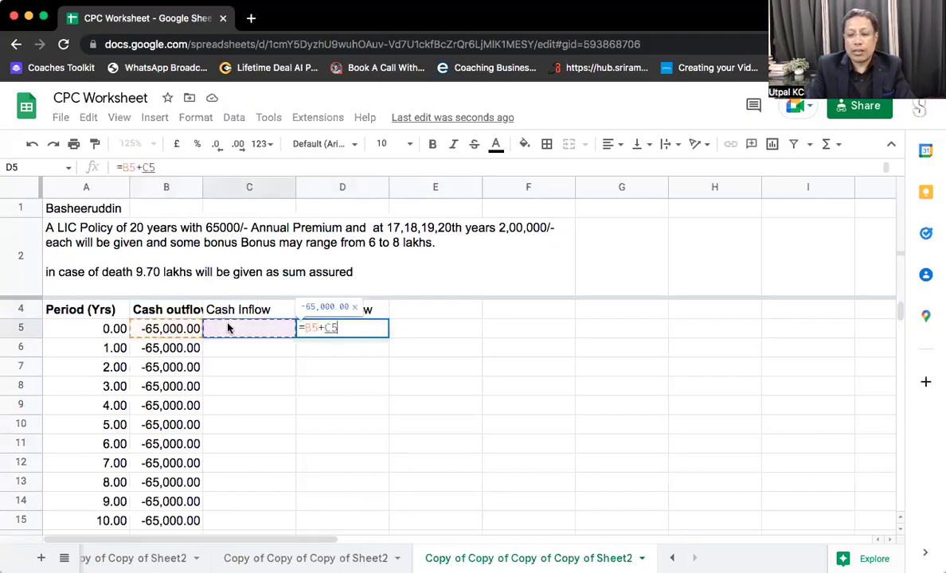
{"action": "key", "text": "Return"}
Step: Copy the net cashflow formula from D5 down through period 20 in D25
{"action": "key", "text": "Up"}
{"action": "key", "text": "ctrl+c"}
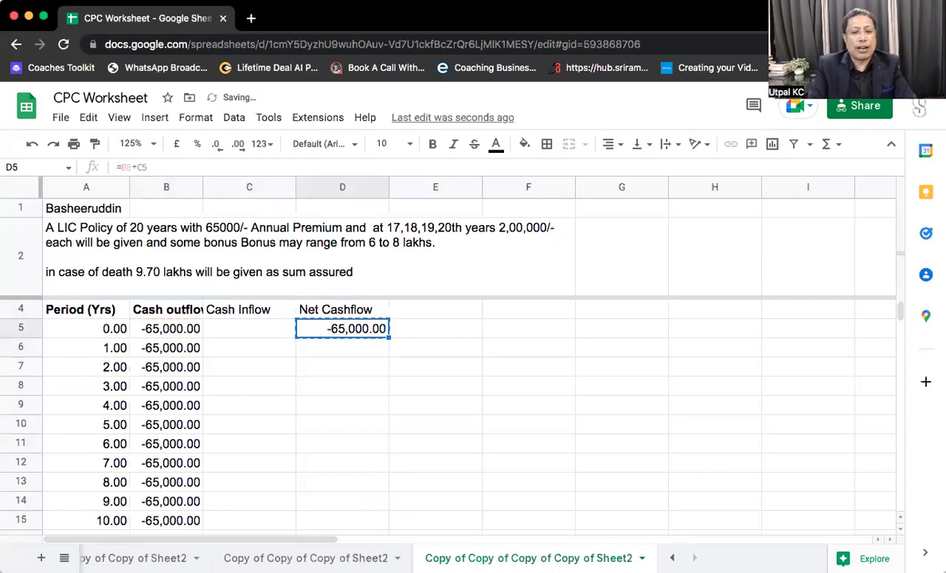
{"action": "key", "text": "shift+Down"}
{"action": "key", "text": "shift+Down"}
{"action": "key", "text": "shift+Down"}
{"action": "key", "text": "shift+Down"}
{"action": "key", "text": "shift+Down"}
{"action": "key", "text": "shift+Down"}
{"action": "key", "text": "shift+Down"}
{"action": "key", "text": "shift+Down"}
{"action": "key", "text": "shift+Down"}
{"action": "key", "text": "shift+Down"}
{"action": "key", "text": "shift+Down"}
{"action": "key", "text": "shift+Down"}
{"action": "key", "text": "shift+Down"}
{"action": "key", "text": "shift+Down"}
{"action": "key", "text": "shift+Down"}
{"action": "key", "text": "shift+Down"}
{"action": "key", "text": "shift+Down"}
{"action": "key", "text": "shift+Down"}
{"action": "key", "text": "shift+Down"}
{"action": "key", "text": "shift+Down"}
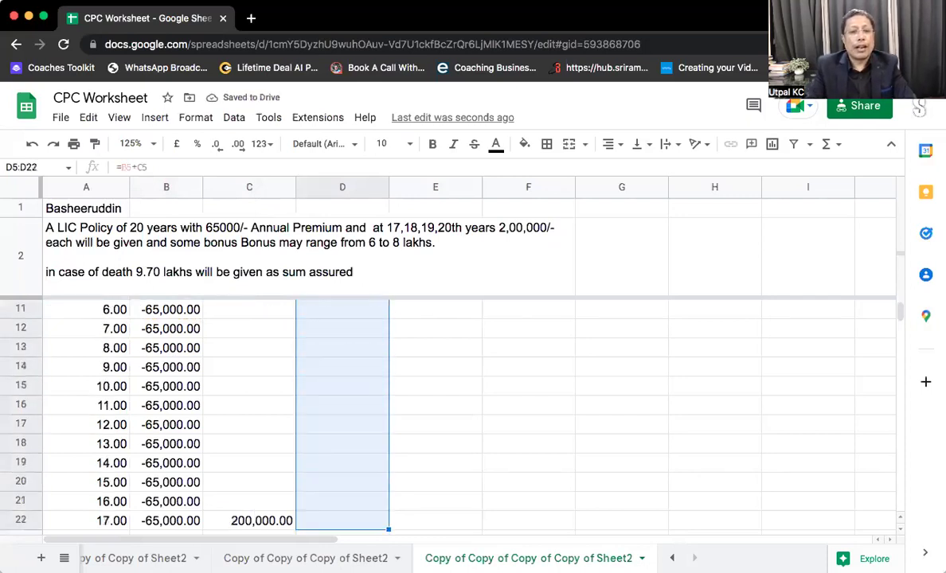
{"action": "scroll", "coordinate": [469, 414], "scroll_direction": "down", "scroll_amount": 1}
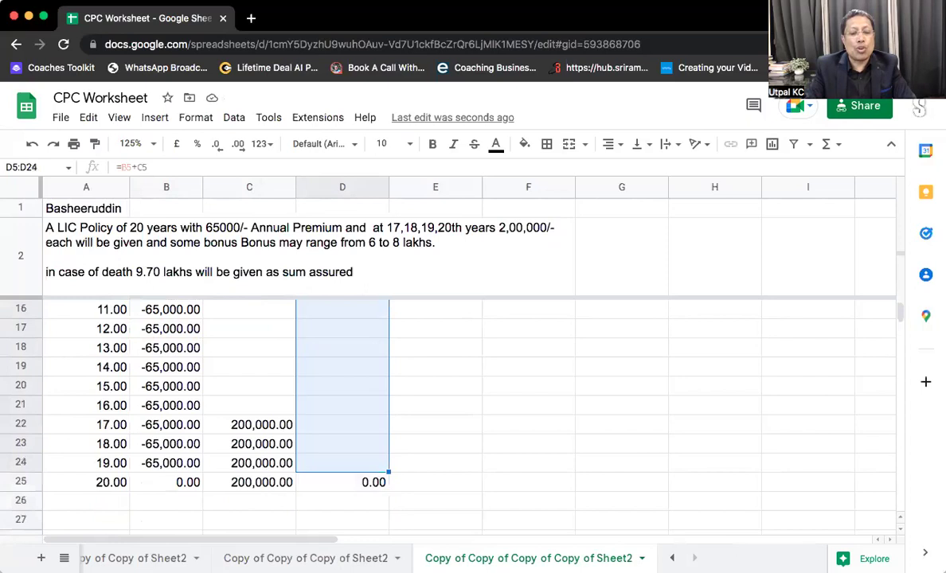
{"action": "key", "text": "ctrl+v"}
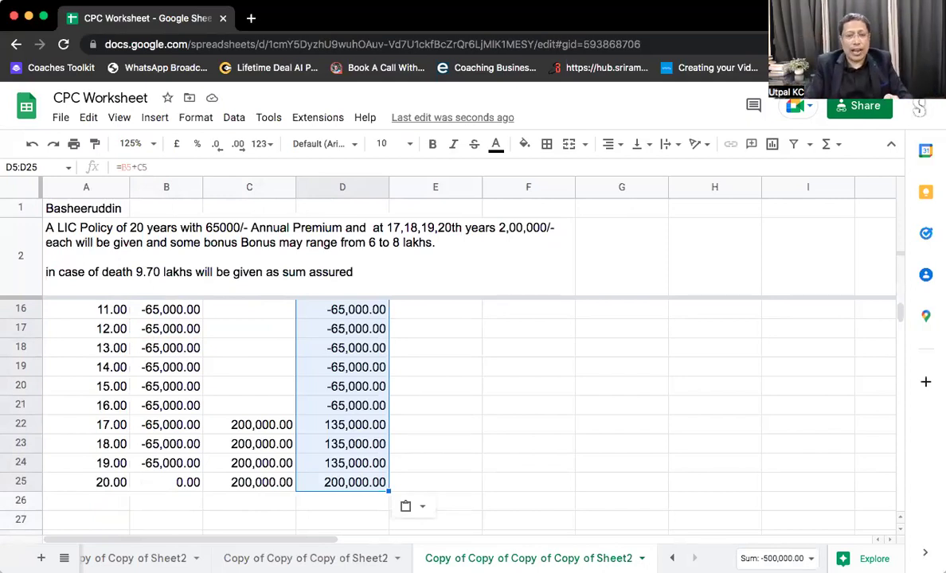
Step: Make the Cash Inflow and Net Cashflow headers in C4 and D4 bold
{"action": "key", "text": "ctrl+Up"}
{"action": "key", "text": "ctrl+Up"}
{"action": "key", "text": "Down"}
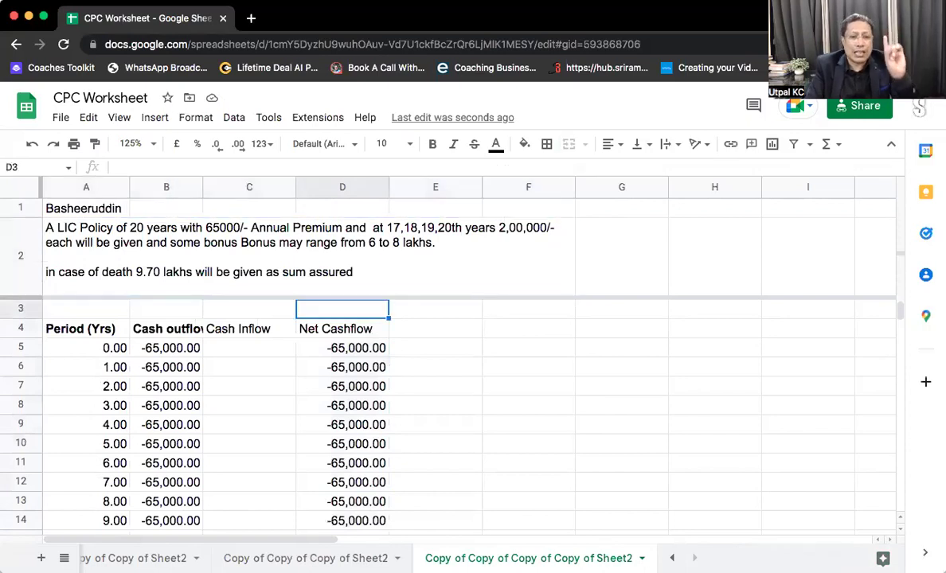
{"action": "key", "text": "Left"}
{"action": "key", "text": "Down"}
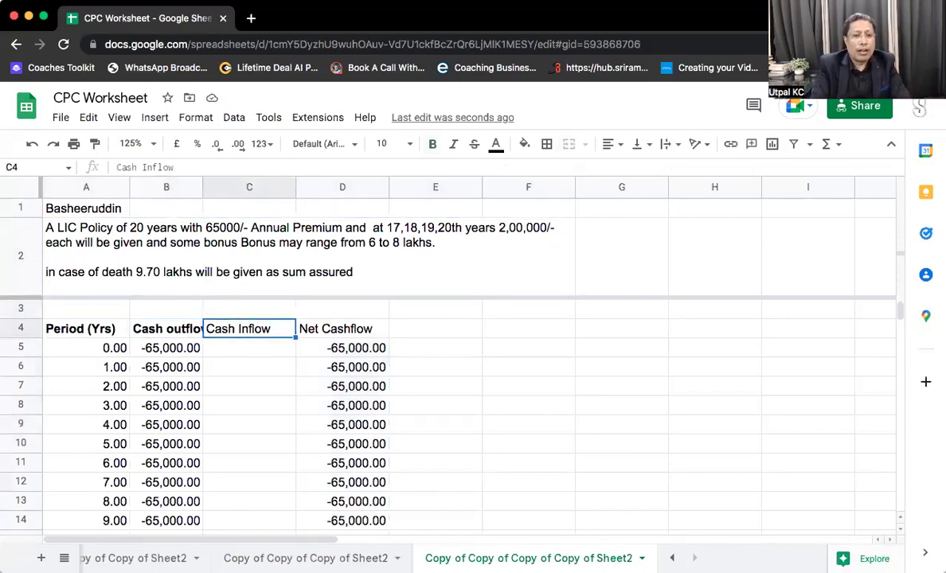
{"action": "key", "text": "ctrl+b"}
{"action": "key", "text": "Right"}
{"action": "key", "text": "ctrl+b"}
Step: Add the label ROI in C27, two rows below the cashflow table
{"action": "key", "text": "Down"}
{"action": "key", "text": "Down"}
{"action": "key", "text": "ctrl+Down"}
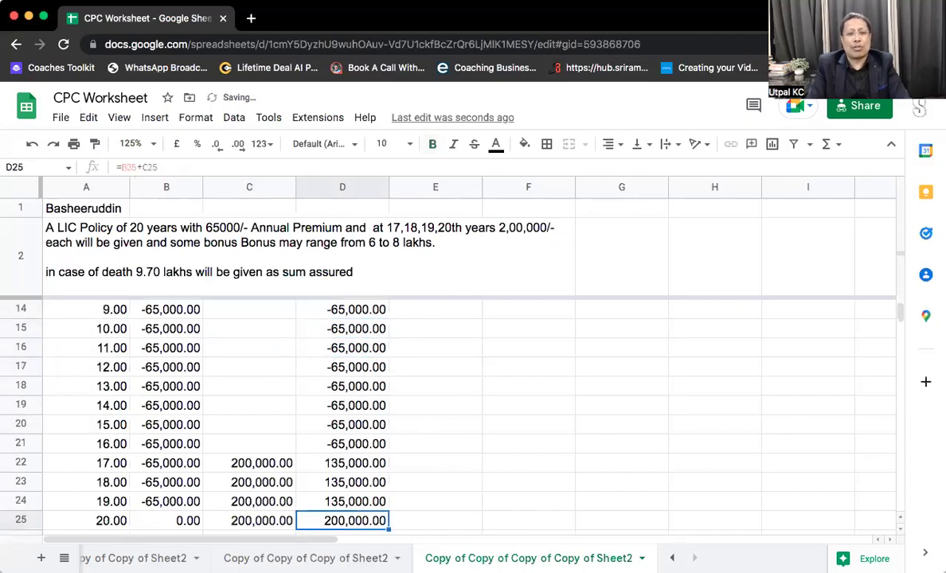
{"action": "key", "text": "Down"}
{"action": "key", "text": "Down"}
{"action": "key", "text": "Left"}
{"action": "key", "text": "Left"}
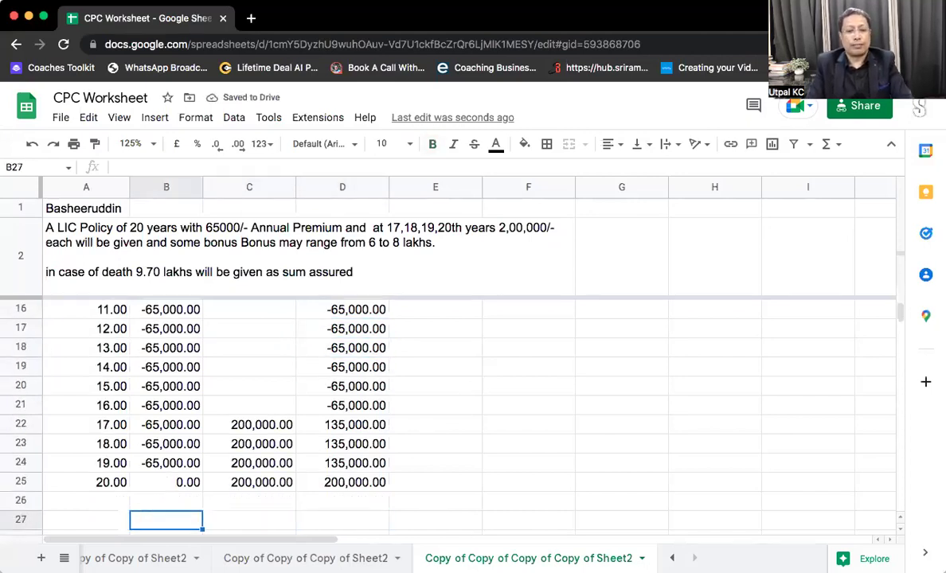
{"action": "key", "text": "Right"}
{"action": "type", "text": "ROI"}
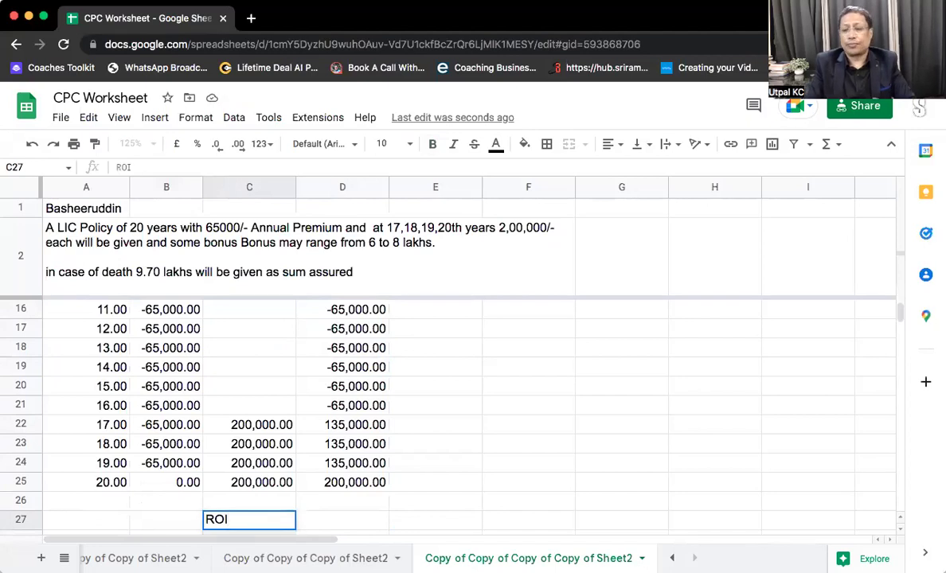
{"action": "key", "text": "Tab"}
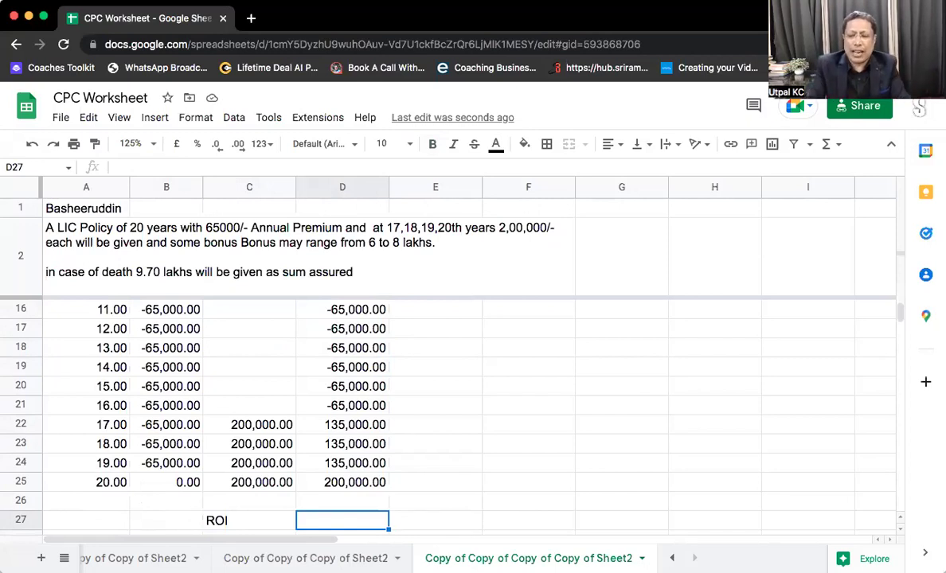
Step: Calculate the return in D27 with IRR over the net cashflows D5:D25 and format it as a percentage
{"action": "type", "text": "=irr"}
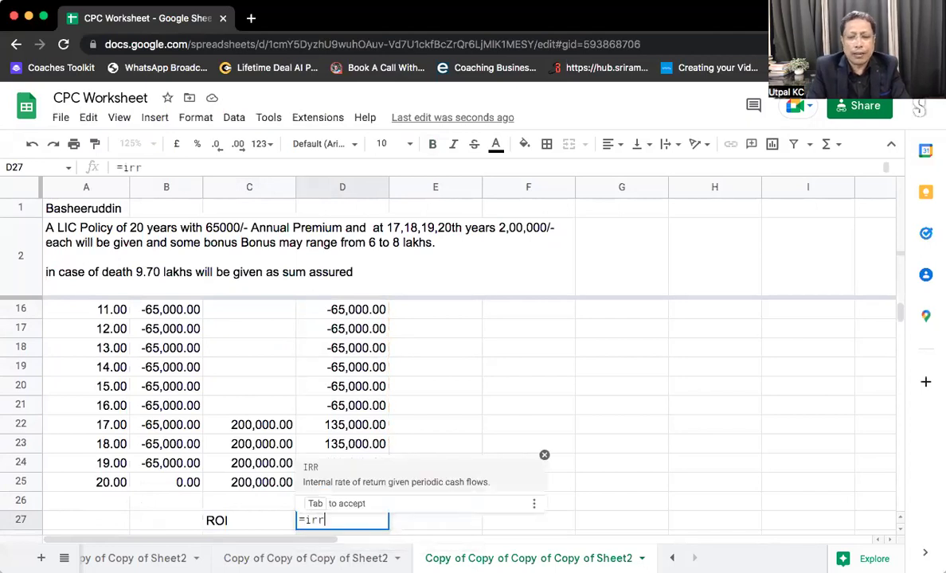
{"action": "type", "text": "("}
{"action": "left_click", "coordinate": [342, 481]}
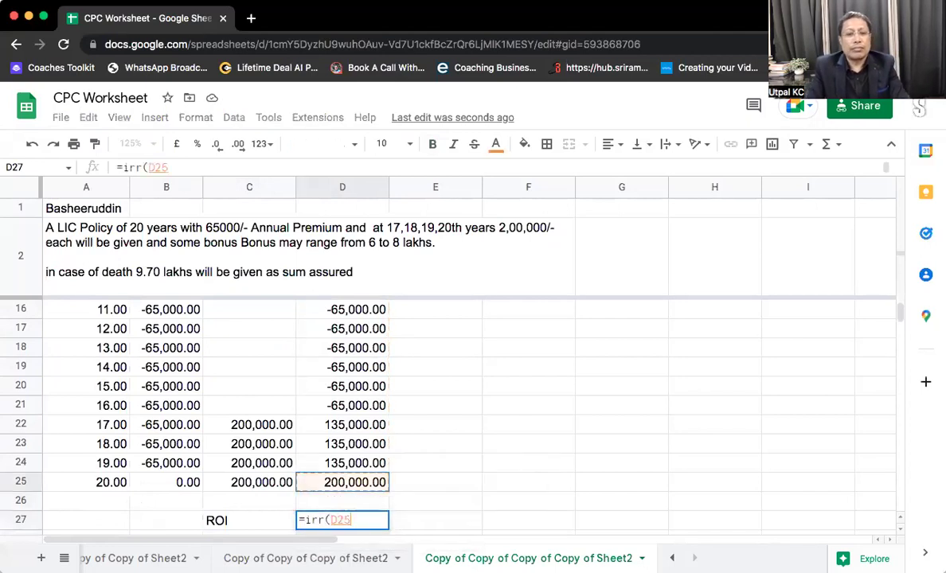
{"action": "key", "text": "shift+Up"}
{"action": "key", "text": "shift+Up"}
{"action": "key", "text": "shift+Up"}
{"action": "key", "text": "shift+Up"}
{"action": "key", "text": "shift+Up"}
{"action": "key", "text": "shift+Up"}
{"action": "key", "text": "shift+Up"}
{"action": "key", "text": "shift+Up"}
{"action": "key", "text": "shift+Up"}
{"action": "key", "text": "shift+Up"}
{"action": "key", "text": "shift+Up"}
{"action": "key", "text": "shift+Up"}
{"action": "key", "text": "shift+Up"}
{"action": "key", "text": "shift+Up"}
{"action": "key", "text": "shift+Up"}
{"action": "key", "text": "shift+Up"}
{"action": "key", "text": "shift+Up"}
{"action": "key", "text": "shift+Up"}
{"action": "key", "text": "shift+Up"}
{"action": "key", "text": "shift+Up"}
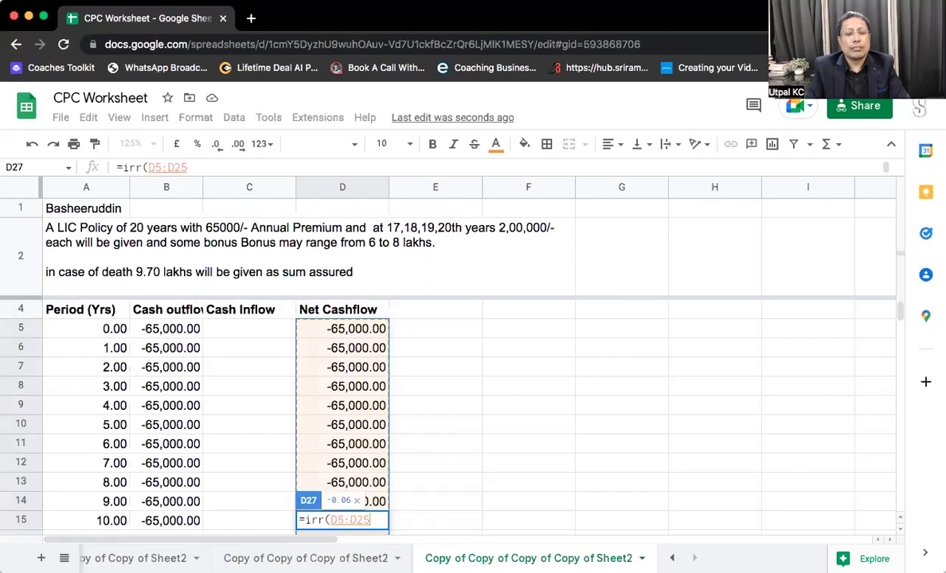
{"action": "key", "text": "Return"}
{"action": "key", "text": "Up"}
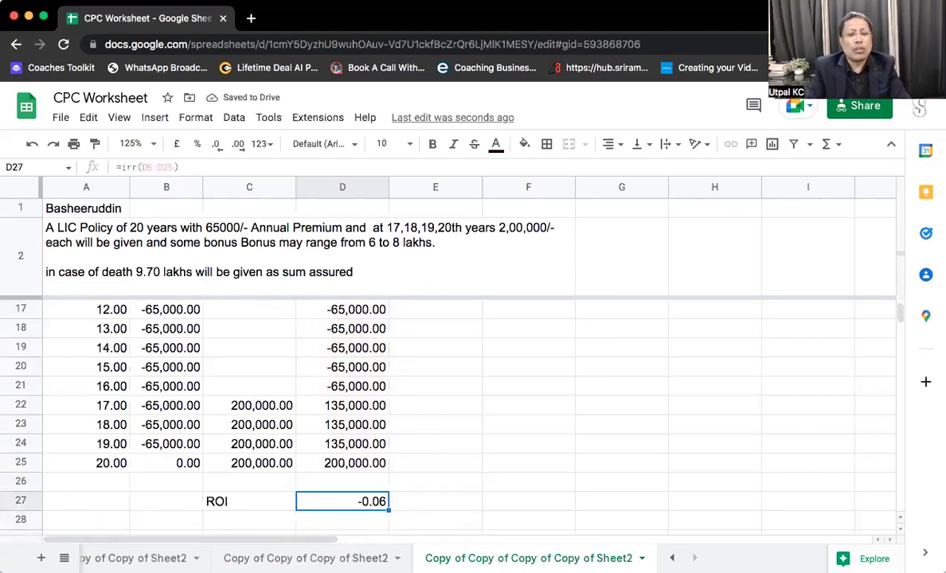
{"action": "left_click", "coordinate": [196, 144]}
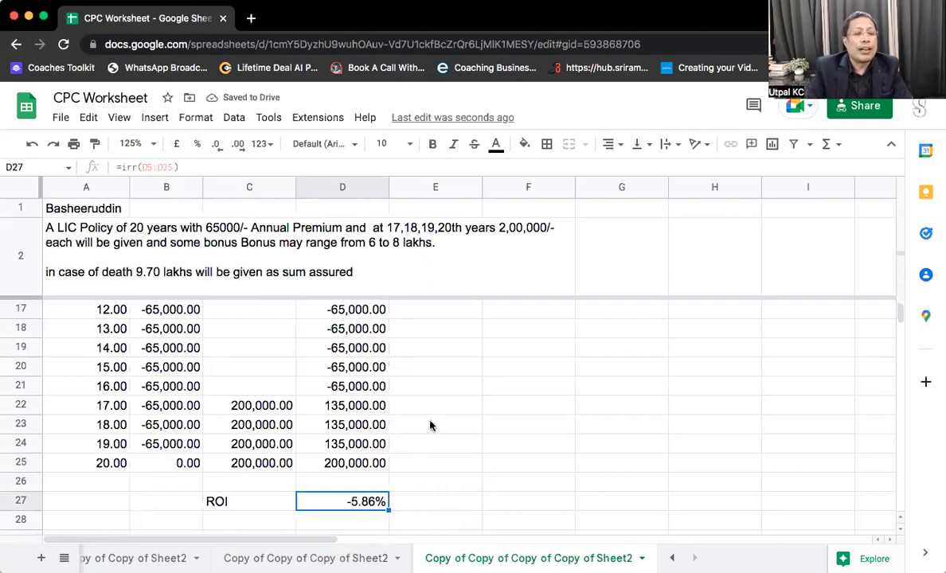
Step: Add the 6 lakh bonus to the period 20 cash inflow by setting C25 to =200000+600000
{"action": "left_click", "coordinate": [221, 272]}
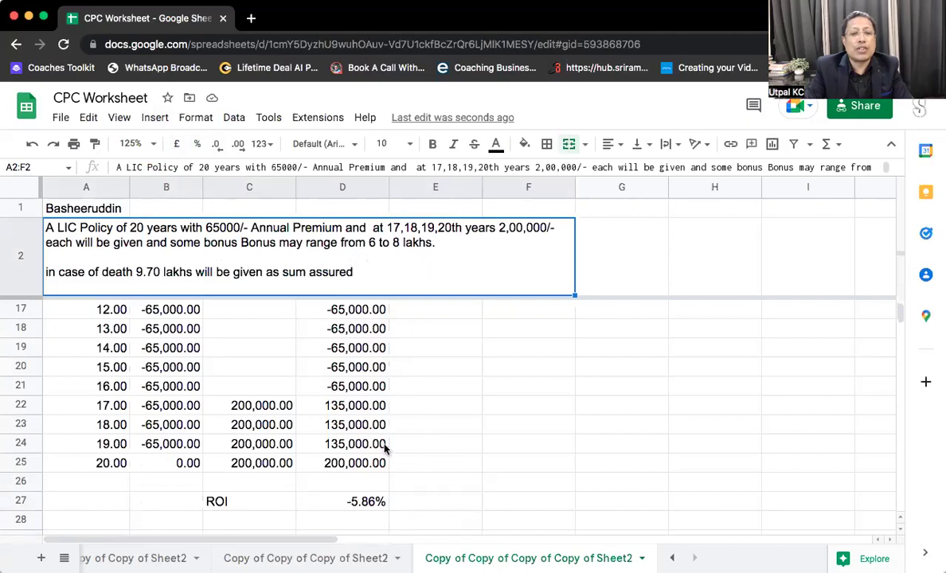
{"action": "left_click", "coordinate": [369, 464]}
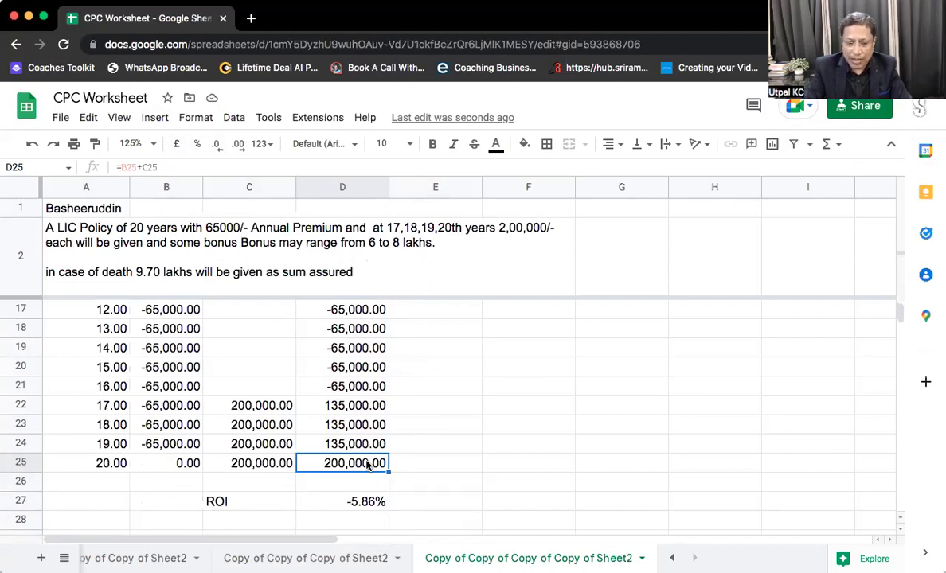
{"action": "left_click", "coordinate": [261, 469]}
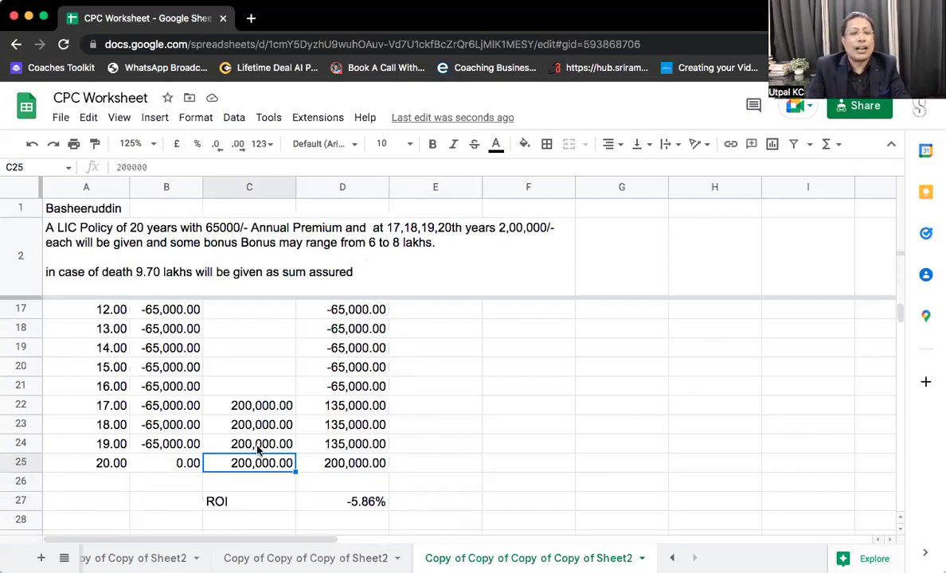
{"action": "double_click", "coordinate": [237, 463]}
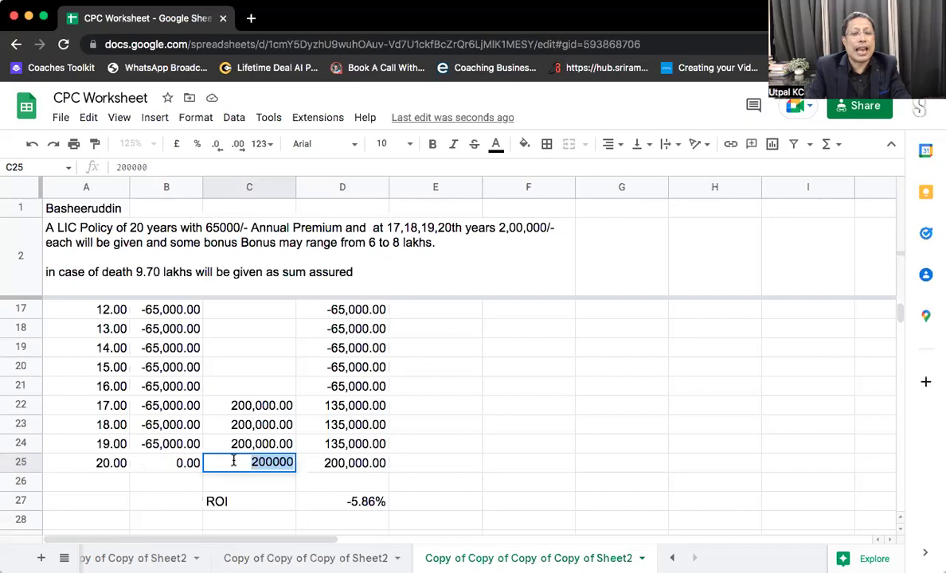
{"action": "left_click", "coordinate": [249, 462]}
{"action": "type", "text": "=200000"}
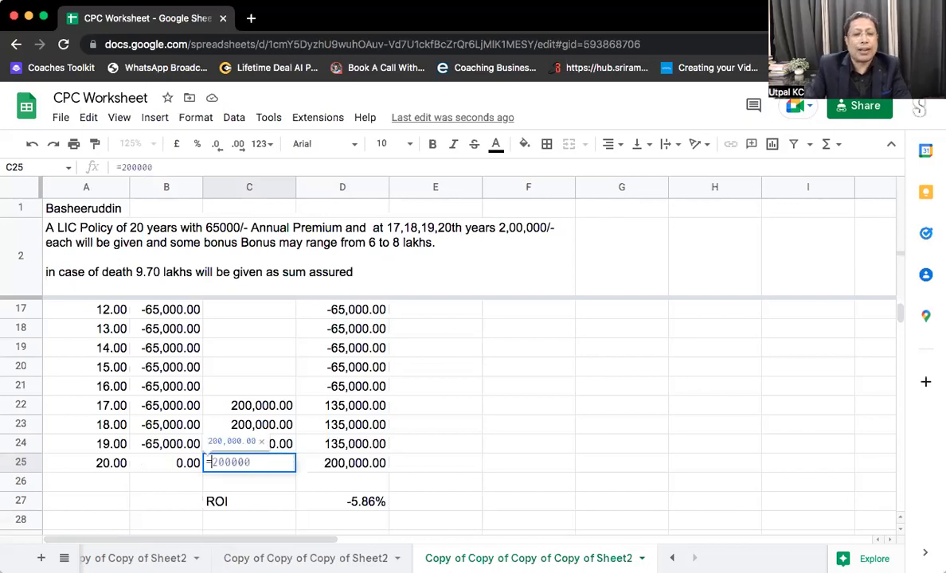
{"action": "type", "text": "+60000"}
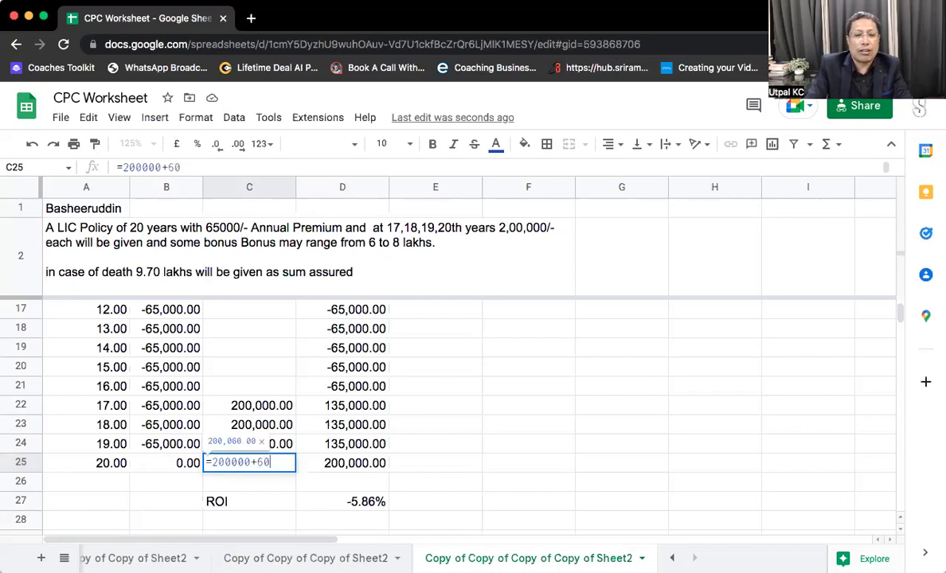
{"action": "type", "text": "0"}
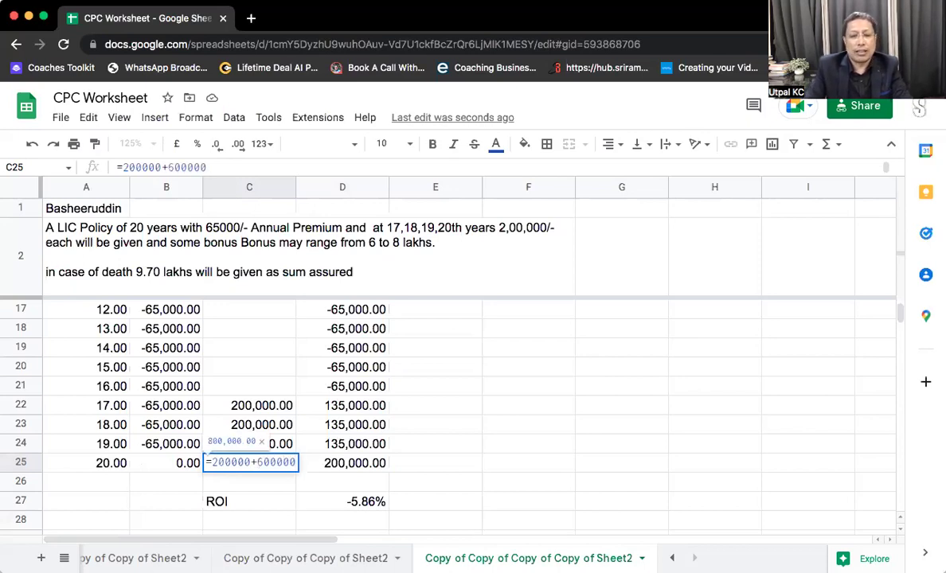
{"action": "key", "text": "Return"}
Step: Add the label Per year in E27, beside the ROI percentage
{"action": "key", "text": "Up"}
{"action": "key", "text": "Right"}
{"action": "key", "text": "Down"}
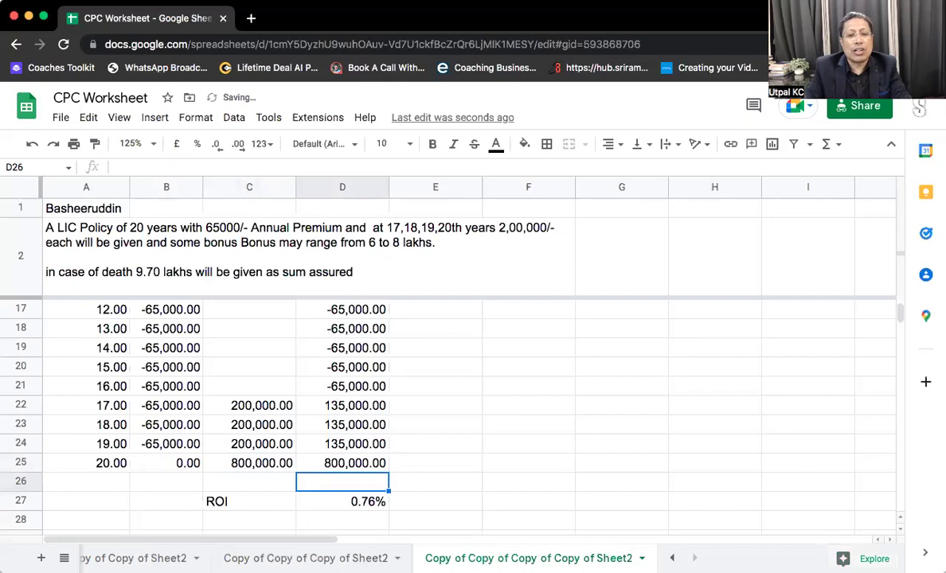
{"action": "key", "text": "Down"}
{"action": "key", "text": "Right"}
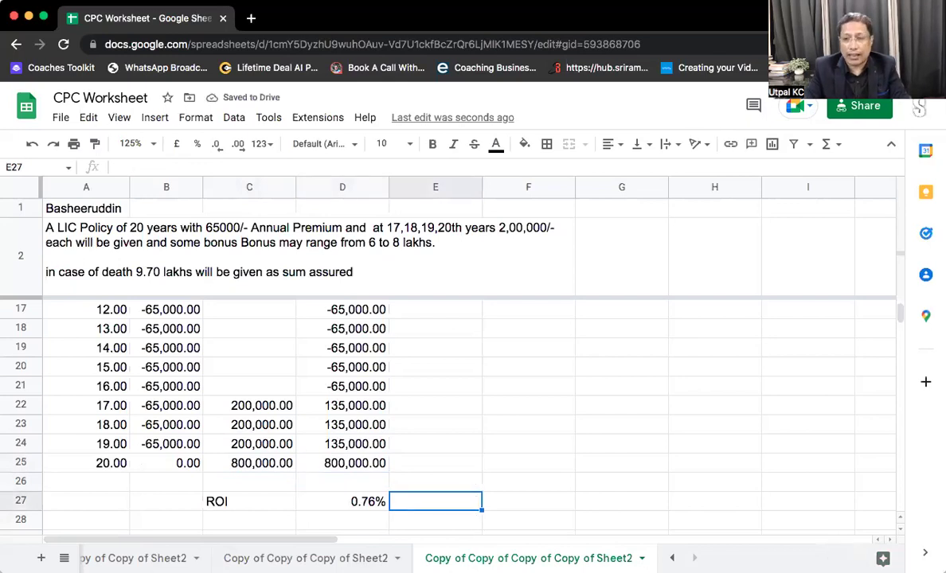
{"action": "type", "text": "Per year"}
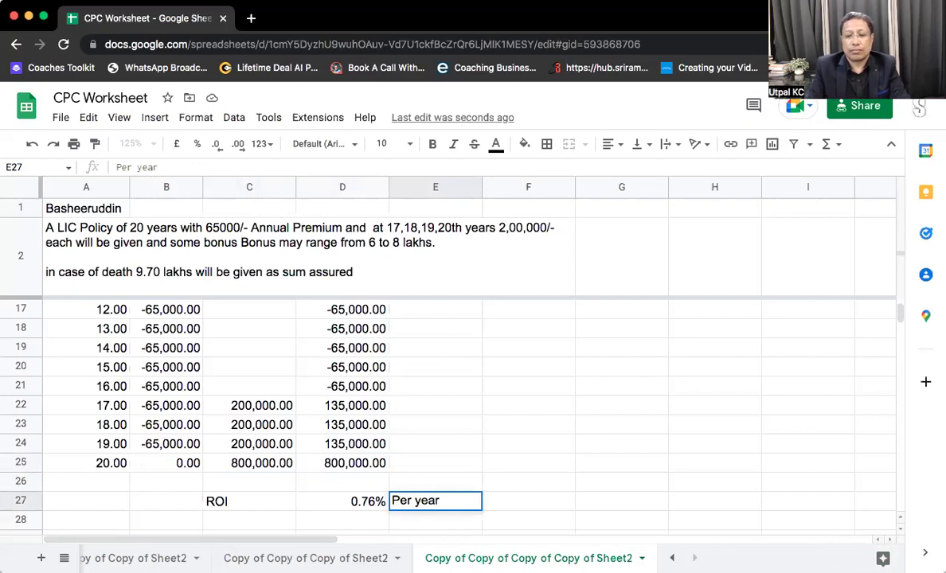
{"action": "key", "text": "Return"}
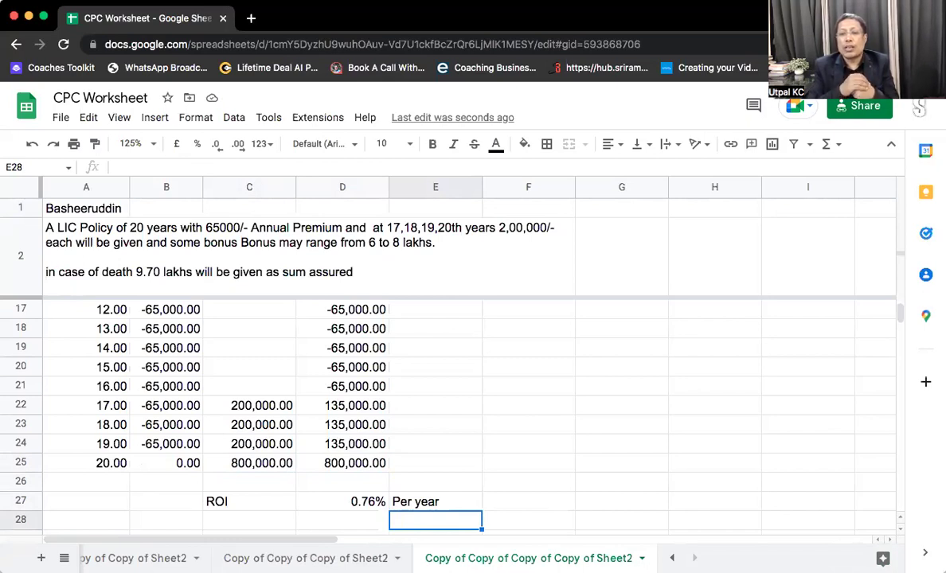
Step: Review the period 20 cash inflow formula in C25 and the matching net cashflow in D25
{"action": "key", "text": "Up"}
{"action": "key", "text": "Up"}
{"action": "key", "text": "Up"}
{"action": "key", "text": "Up"}
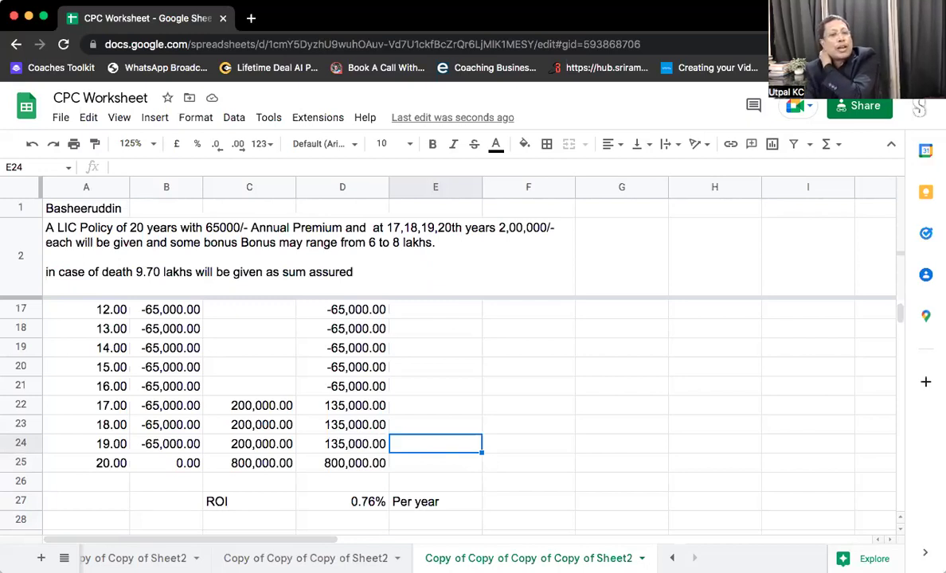
{"action": "key", "text": "Left"}
{"action": "key", "text": "Left"}
{"action": "key", "text": "Down"}
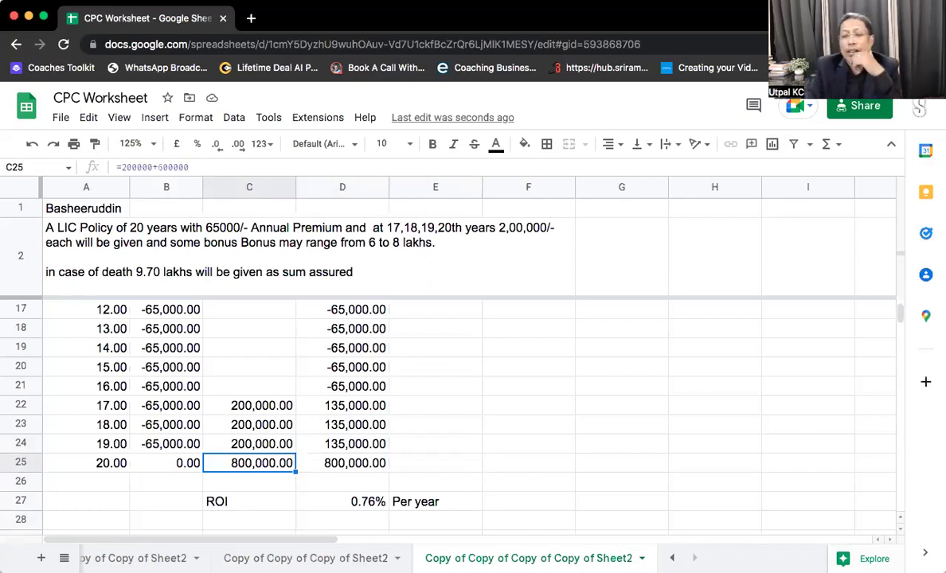
{"action": "left_click", "coordinate": [342, 463]}
{"action": "left_click", "coordinate": [249, 462]}
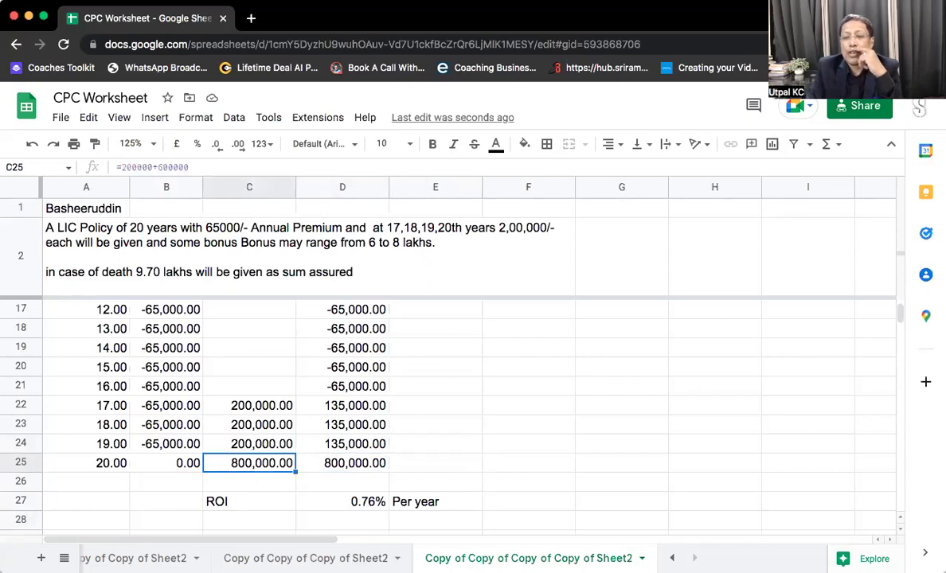
{"action": "key", "text": "Left"}
{"action": "key", "text": "Left"}
{"action": "left_click", "coordinate": [249, 463]}
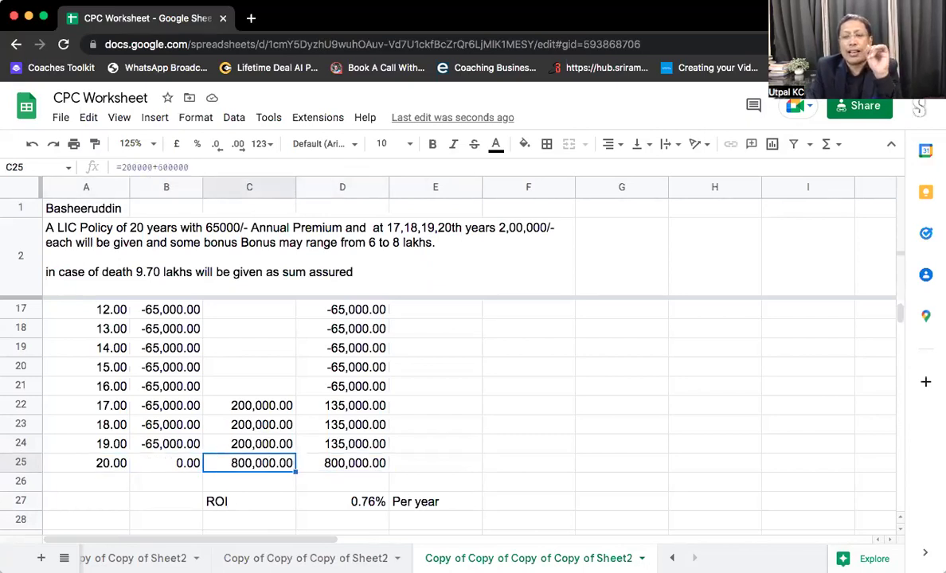
{"action": "left_click", "coordinate": [249, 424]}
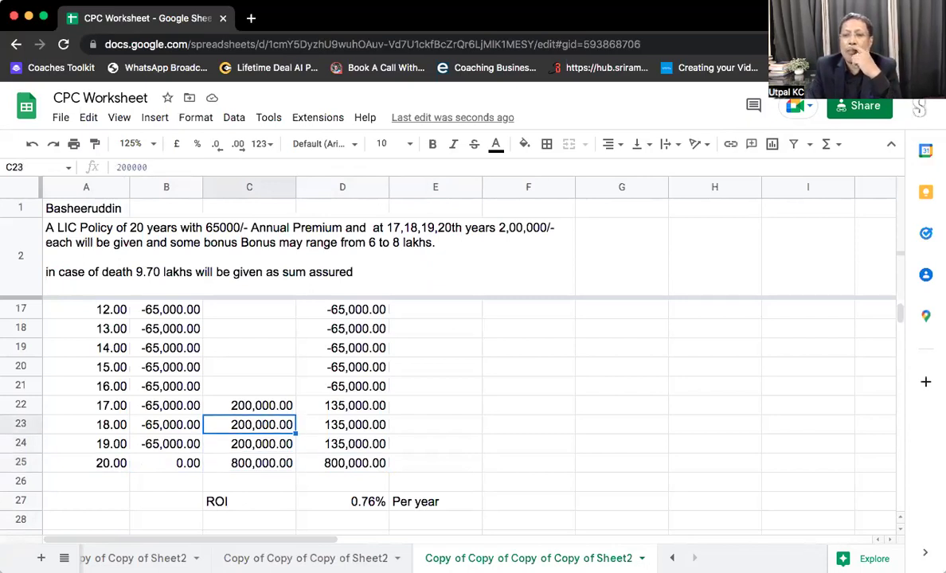
Step: Replace the bonus in the period 20 cash inflow with 9.70 lakhs by setting C25 to =200000+970000
{"action": "left_click", "coordinate": [249, 462]}
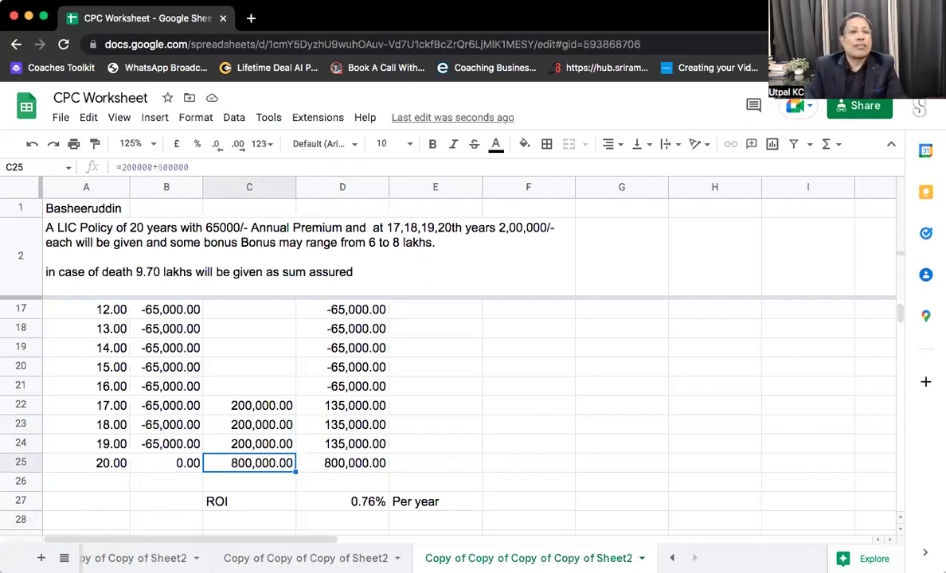
{"action": "double_click", "coordinate": [266, 463]}
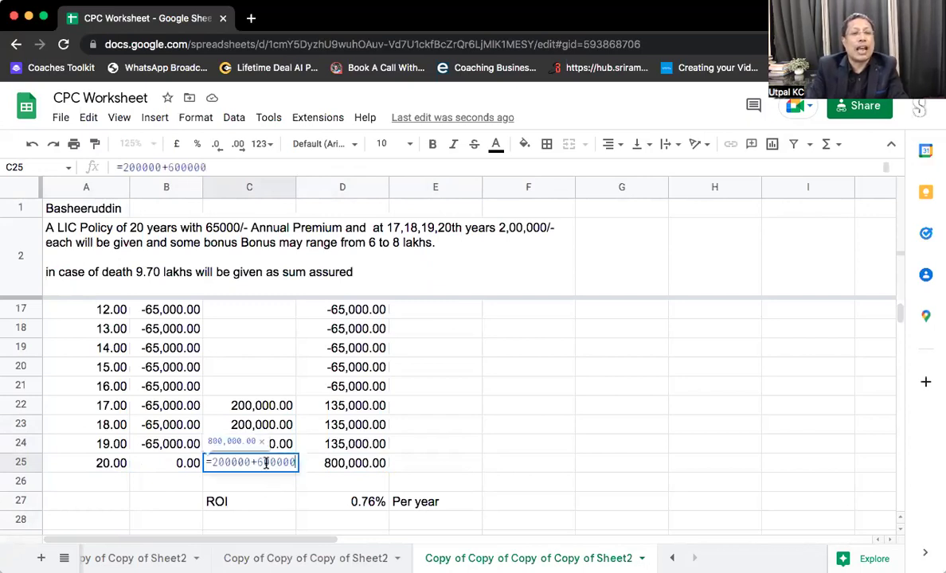
{"action": "left_click", "coordinate": [229, 168]}
{"action": "key", "text": "BackSpace"}
{"action": "key", "text": "BackSpace"}
{"action": "key", "text": "BackSpace"}
{"action": "key", "text": "BackSpace"}
{"action": "key", "text": "BackSpace"}
{"action": "key", "text": "BackSpace"}
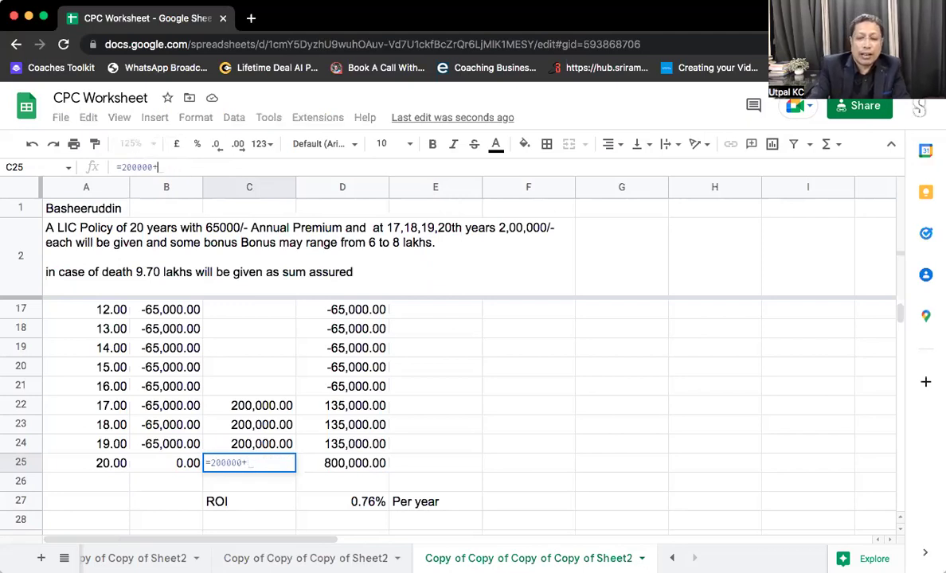
{"action": "type", "text": "970000"}
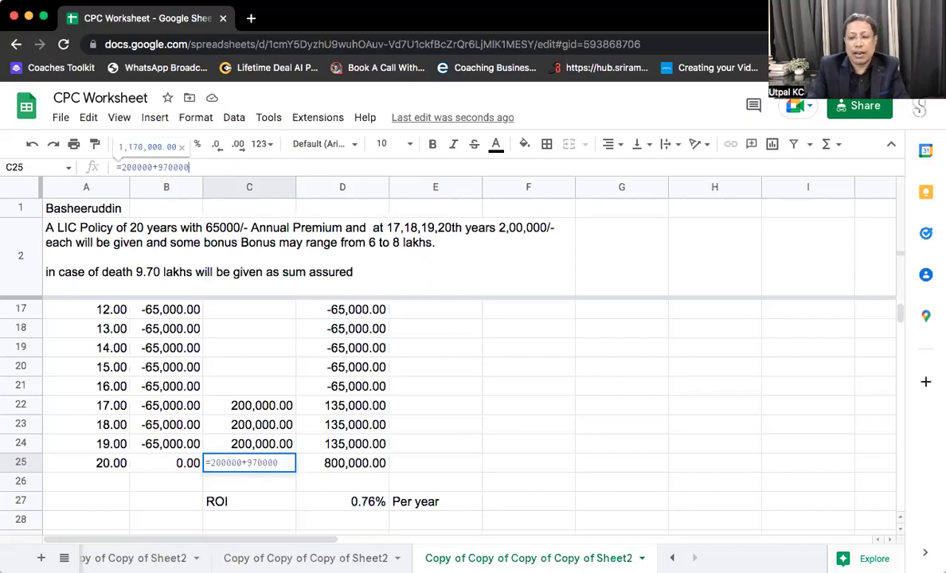
{"action": "key", "text": "Return"}
{"action": "left_click", "coordinate": [250, 463]}
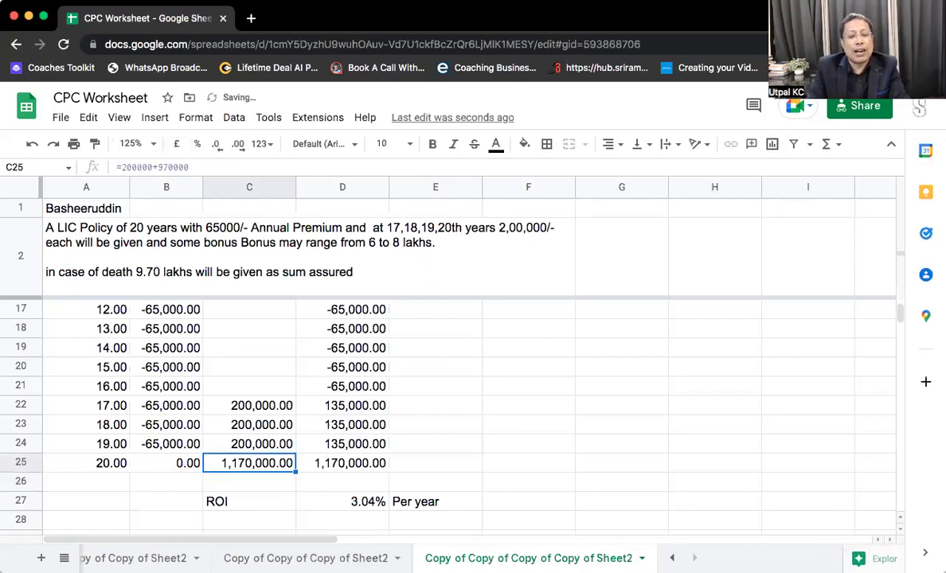
Step: Review the ROI formula in D27, the cashflows for periods 17 to 20, and the start of the cashflow table
{"action": "left_click", "coordinate": [343, 463]}
{"action": "left_click", "coordinate": [342, 481]}
{"action": "left_click", "coordinate": [342, 501]}
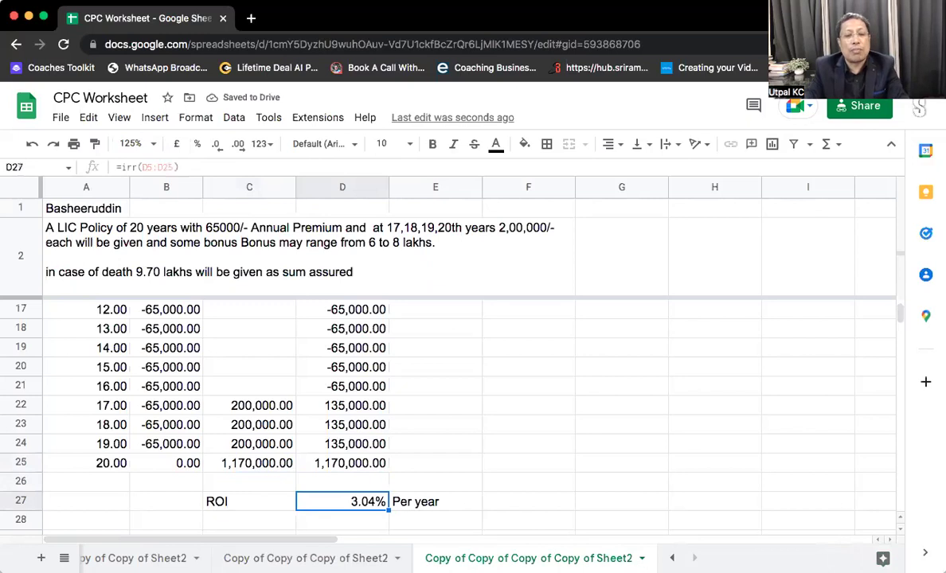
{"action": "key", "text": "Up"}
{"action": "key", "text": "Up"}
{"action": "key", "text": "Up"}
{"action": "key", "text": "Up"}
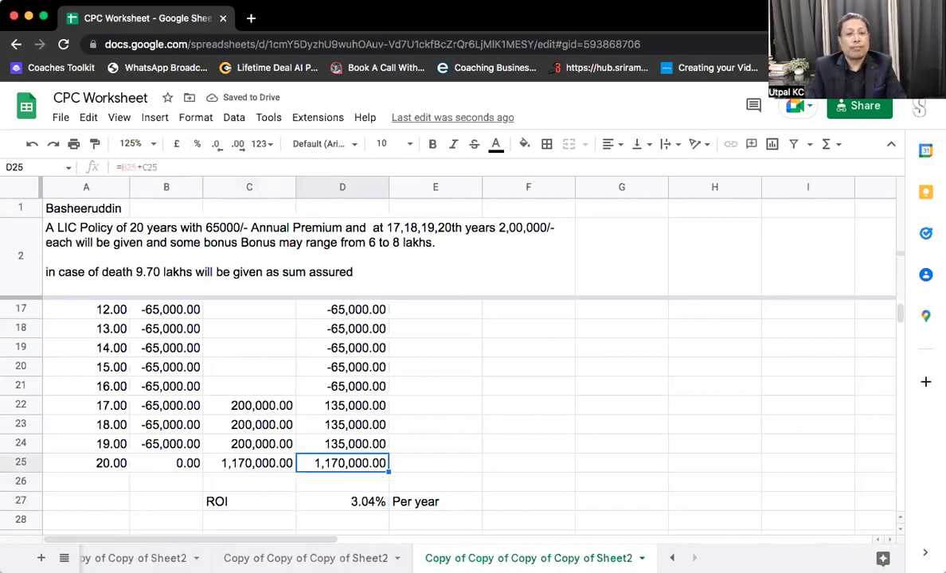
{"action": "key", "text": "Up"}
{"action": "key", "text": "Up"}
{"action": "key", "text": "Up"}
{"action": "key", "text": "Down"}
{"action": "key", "text": "Down"}
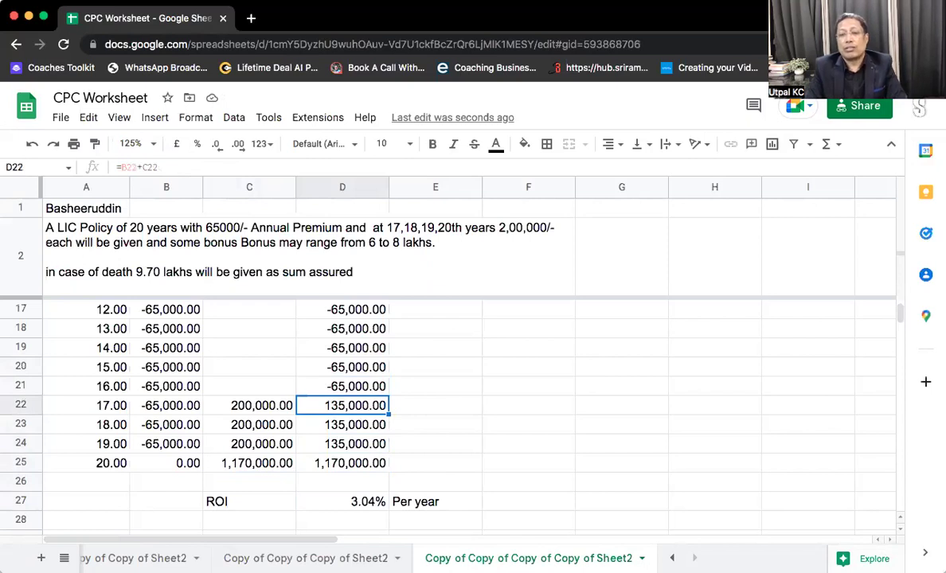
{"action": "key", "text": "Left"}
{"action": "key", "text": "Left"}
{"action": "key", "text": "Left"}
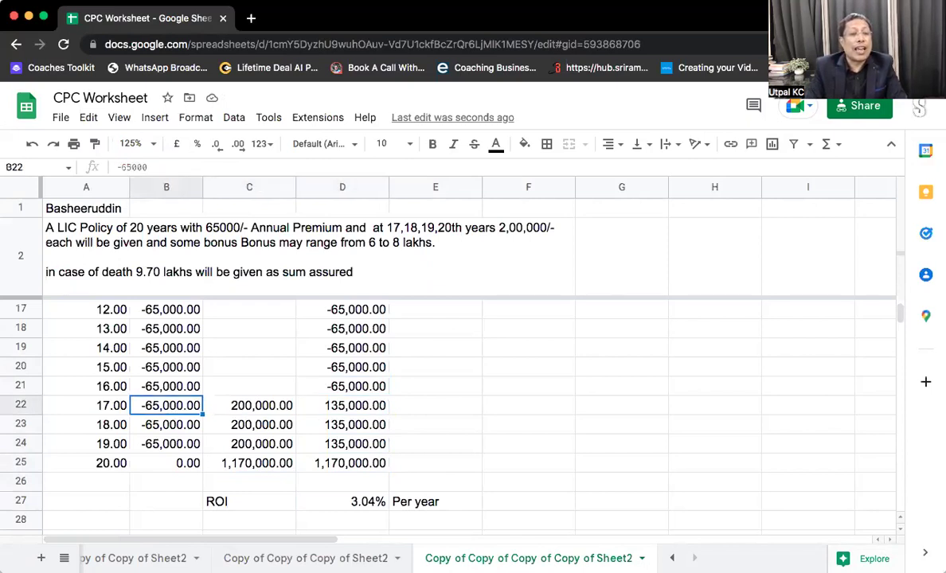
{"action": "key", "text": "super+Up"}
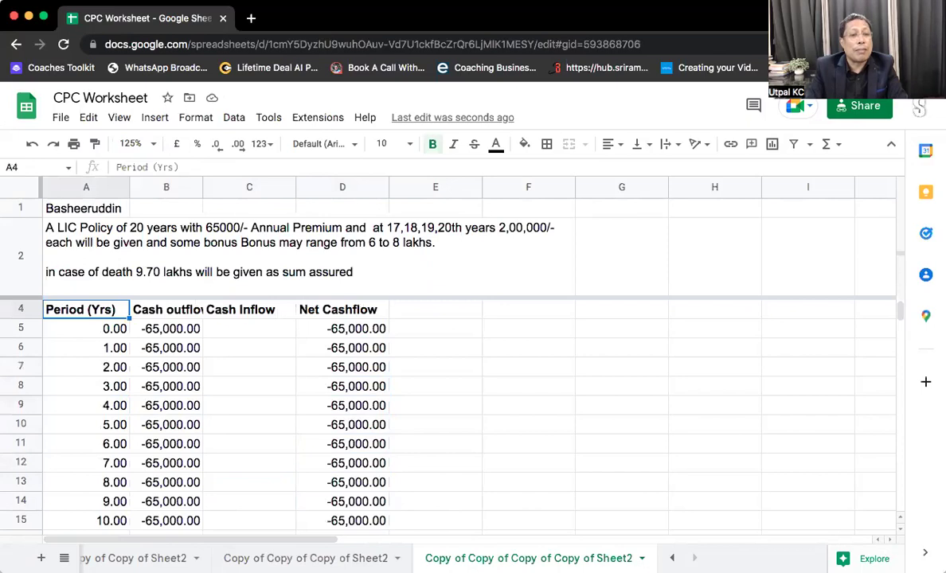
Step: Review the policy's yearly periods in column A from year 0 to year 20, including the payout years from 17
{"action": "left_click", "coordinate": [86, 328]}
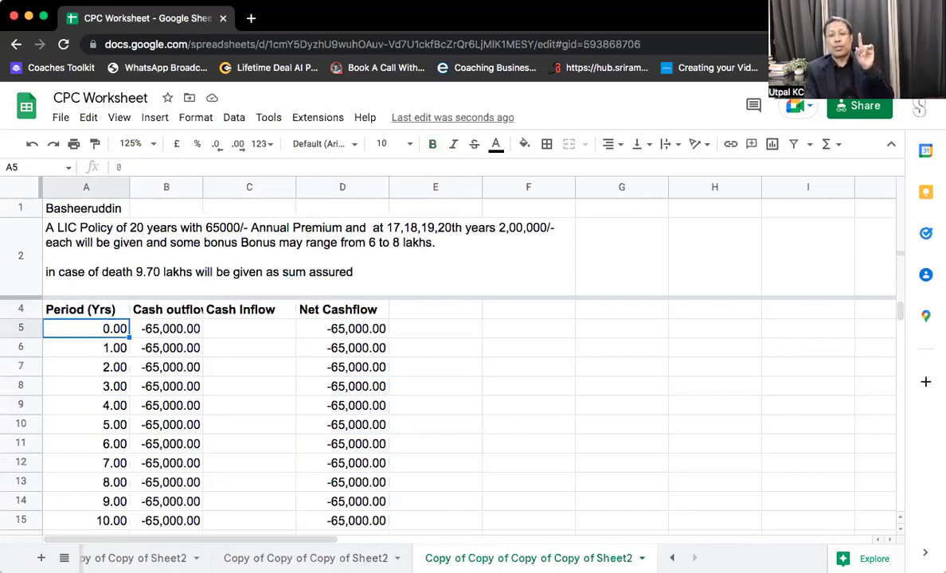
{"action": "key", "text": "Down"}
{"action": "key", "text": "Down"}
{"action": "key", "text": "Down"}
{"action": "key", "text": "Down"}
{"action": "key", "text": "Down"}
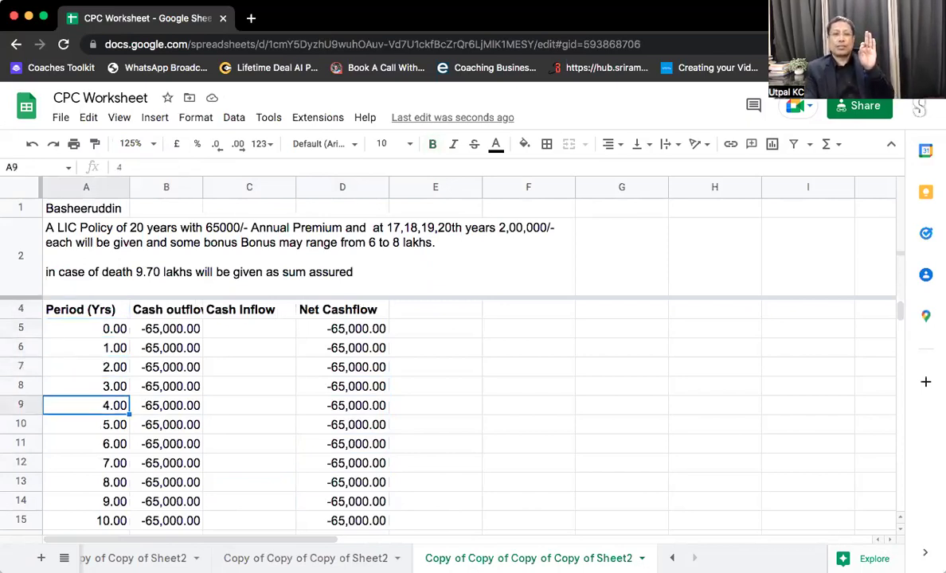
{"action": "key", "text": "Down"}
{"action": "key", "text": "Down"}
{"action": "key", "text": "Down"}
{"action": "key", "text": "Down"}
{"action": "key", "text": "Down"}
{"action": "key", "text": "Down"}
{"action": "key", "text": "Down"}
{"action": "key", "text": "Down"}
{"action": "key", "text": "Down"}
{"action": "key", "text": "Down"}
{"action": "key", "text": "Down"}
{"action": "key", "text": "Down"}
{"action": "key", "text": "Down"}
{"action": "key", "text": "Down"}
{"action": "key", "text": "Down"}
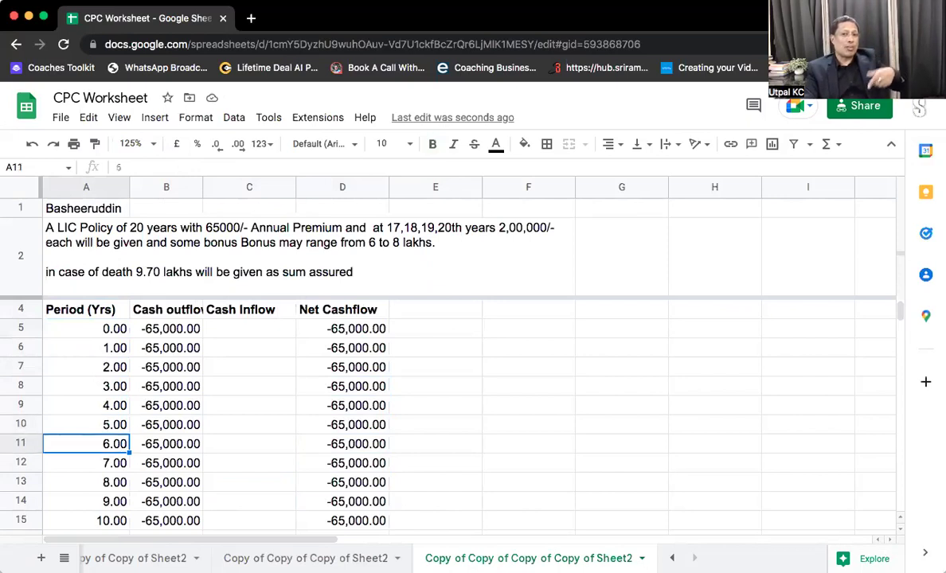
{"action": "key", "text": "Down"}
{"action": "key", "text": "Down"}
{"action": "key", "text": "Up"}
{"action": "key", "text": "Up"}
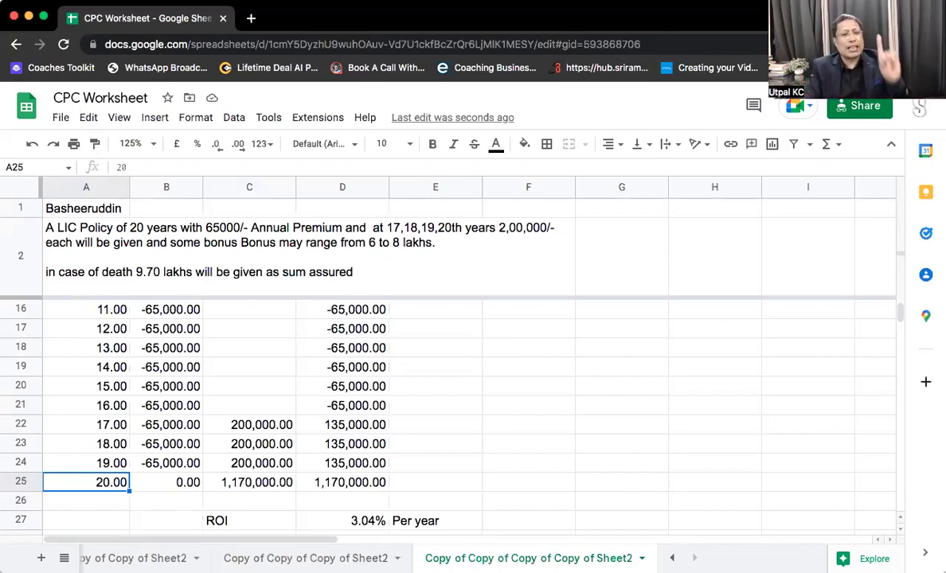
{"action": "key", "text": "Up"}
{"action": "key", "text": "Up"}
{"action": "key", "text": "Up"}
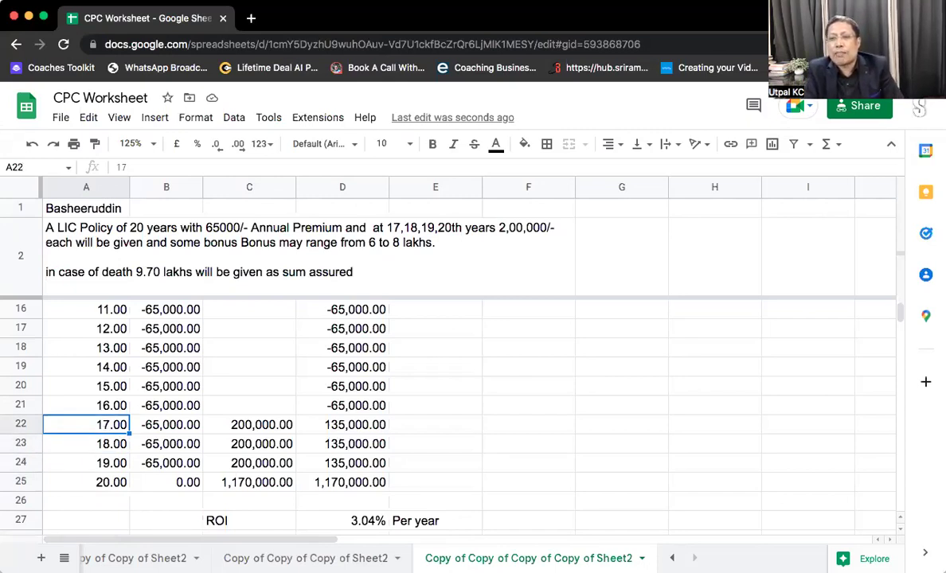
{"action": "left_click", "coordinate": [430, 391]}
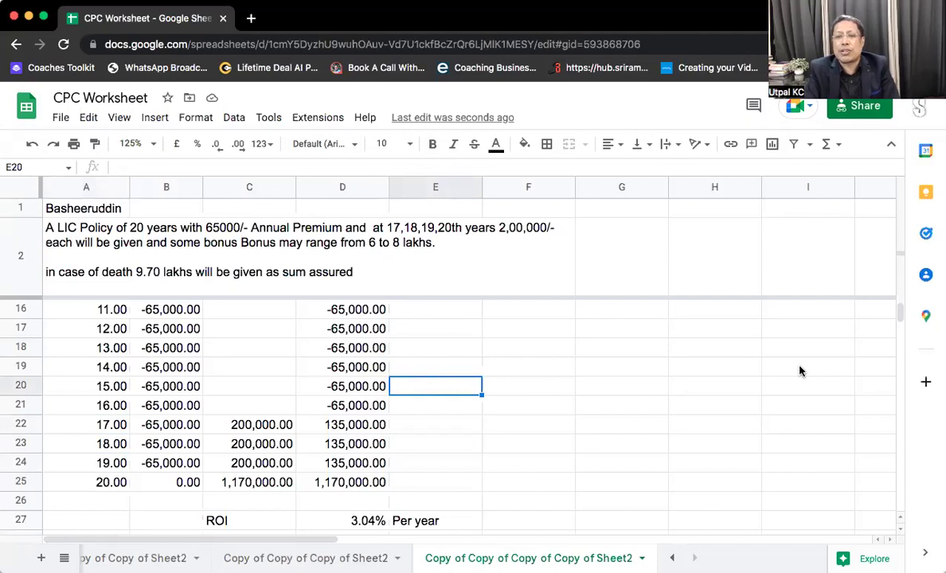
{"action": "left_click", "coordinate": [460, 446]}
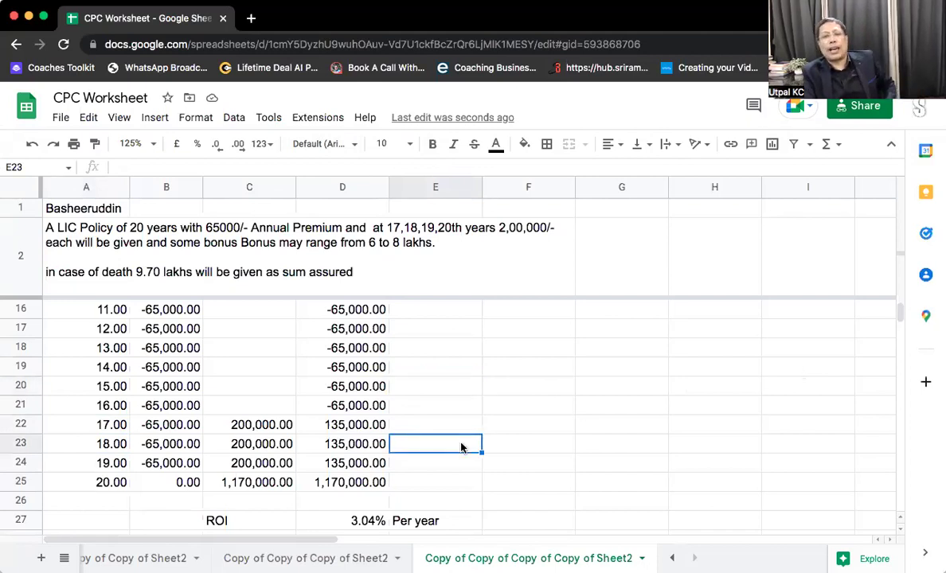
{"action": "left_click", "coordinate": [460, 404]}
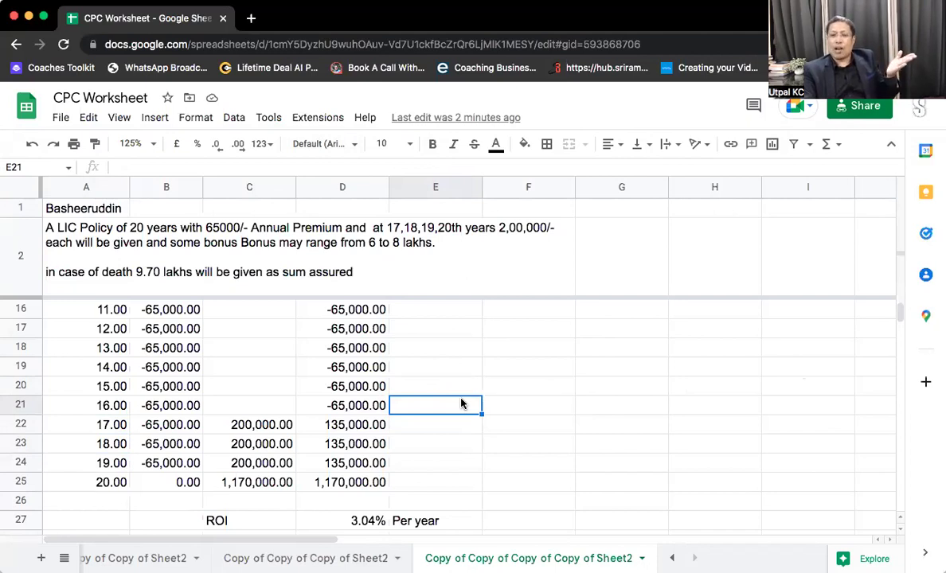
{"action": "left_click", "coordinate": [439, 485]}
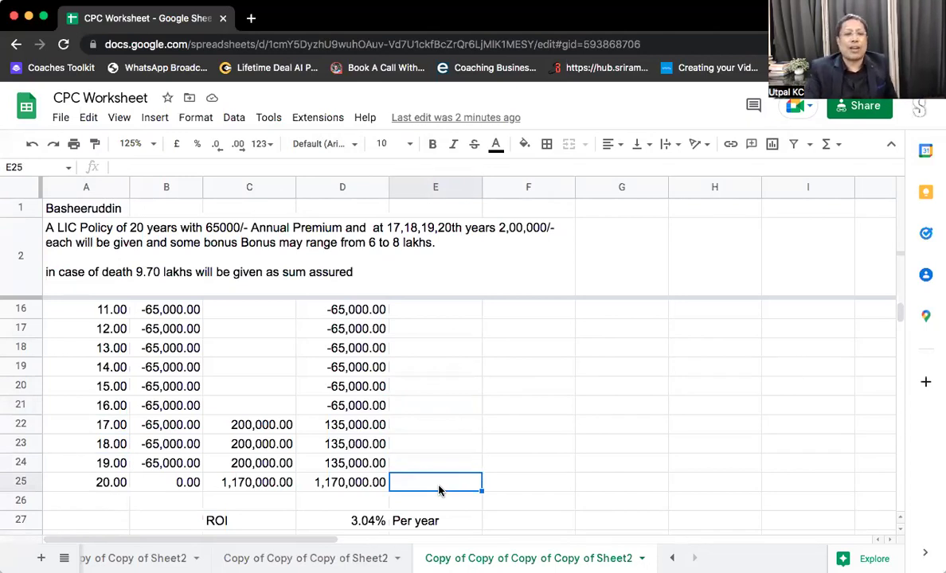
{"action": "left_click", "coordinate": [435, 405]}
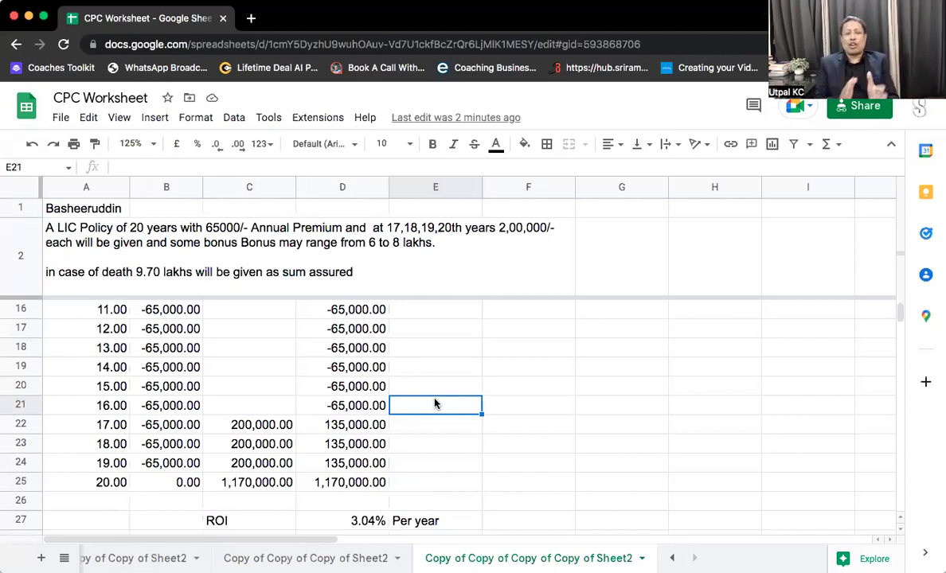
Step: Review the yearly net cashflows from year 16 back up to the start of the policy
{"action": "key", "text": "Up"}
{"action": "key", "text": "Up"}
{"action": "key", "text": "Up"}
{"action": "key", "text": "Up"}
{"action": "key", "text": "Up"}
{"action": "key", "text": "Up"}
{"action": "key", "text": "Up"}
{"action": "key", "text": "Up"}
{"action": "key", "text": "Up"}
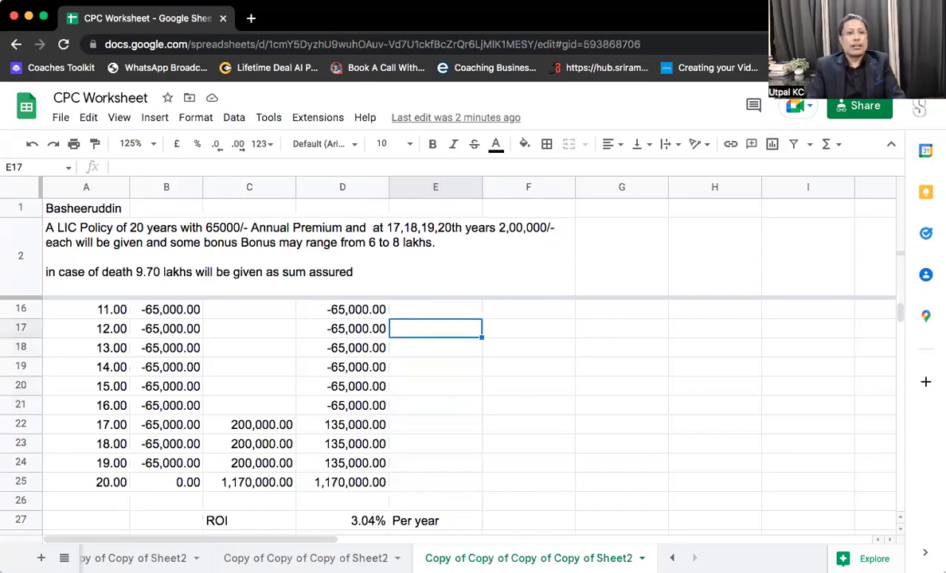
{"action": "key", "text": "Up"}
{"action": "key", "text": "Up"}
{"action": "key", "text": "Up"}
{"action": "key", "text": "Up"}
{"action": "key", "text": "Up"}
{"action": "key", "text": "Up"}
{"action": "key", "text": "Up"}
{"action": "key", "text": "Up"}
{"action": "key", "text": "Up"}
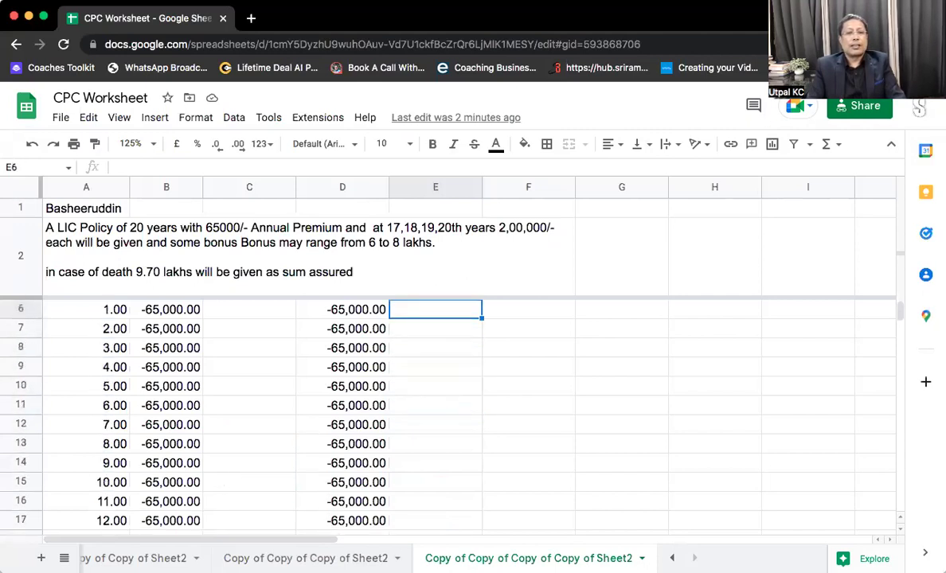
{"action": "key", "text": "Down"}
{"action": "key", "text": "Down"}
{"action": "key", "text": "Down"}
{"action": "key", "text": "Down"}
{"action": "key", "text": "Down"}
{"action": "key", "text": "Down"}
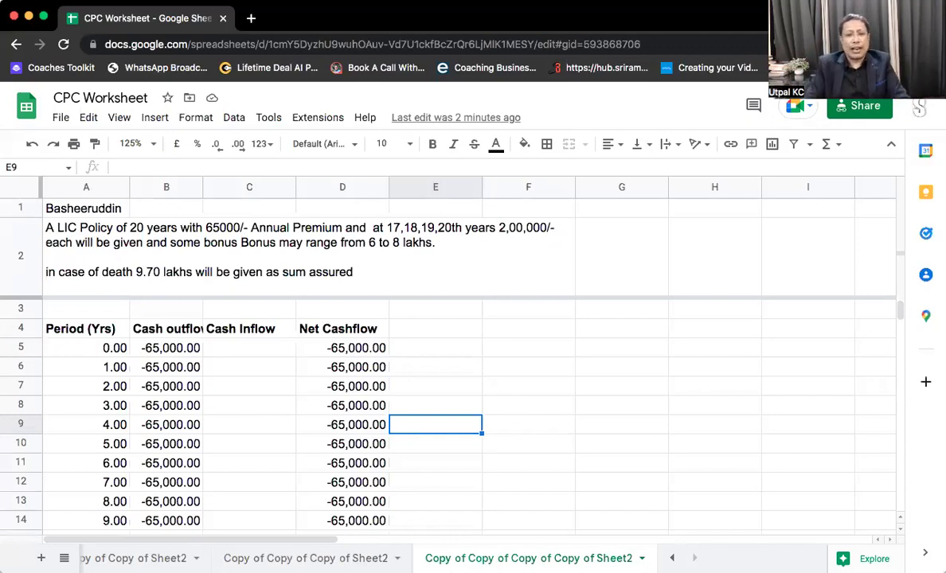
Step: Follow the Net Cashflow column down to its last year and inspect the ROI formula in D27
{"action": "key", "text": "Left"}
{"action": "key", "text": "Left"}
{"action": "key", "text": "Down"}
{"action": "key", "text": "Right"}
{"action": "key", "text": "ctrl+Down"}
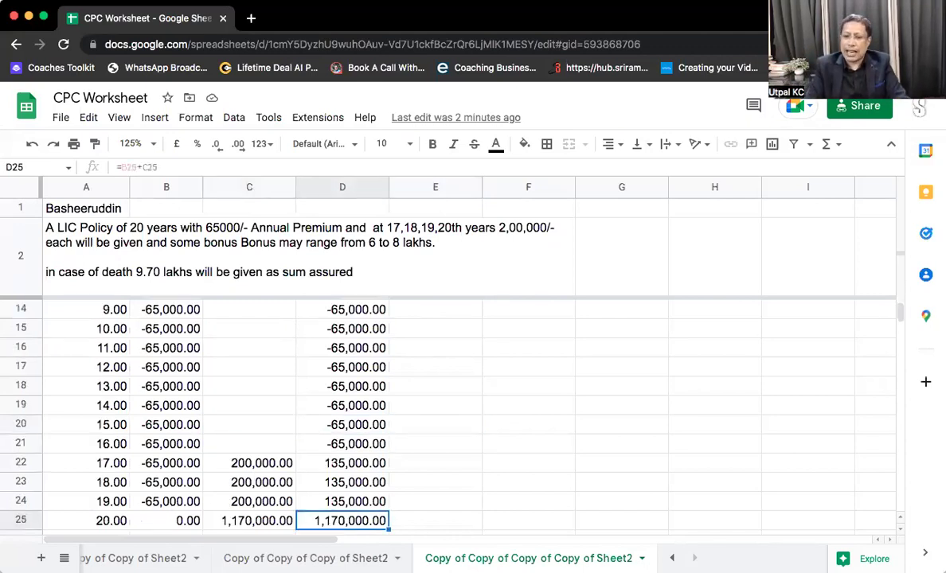
{"action": "key", "text": "Down"}
{"action": "key", "text": "Down"}
{"action": "key", "text": "Down"}
{"action": "key", "text": "Up"}
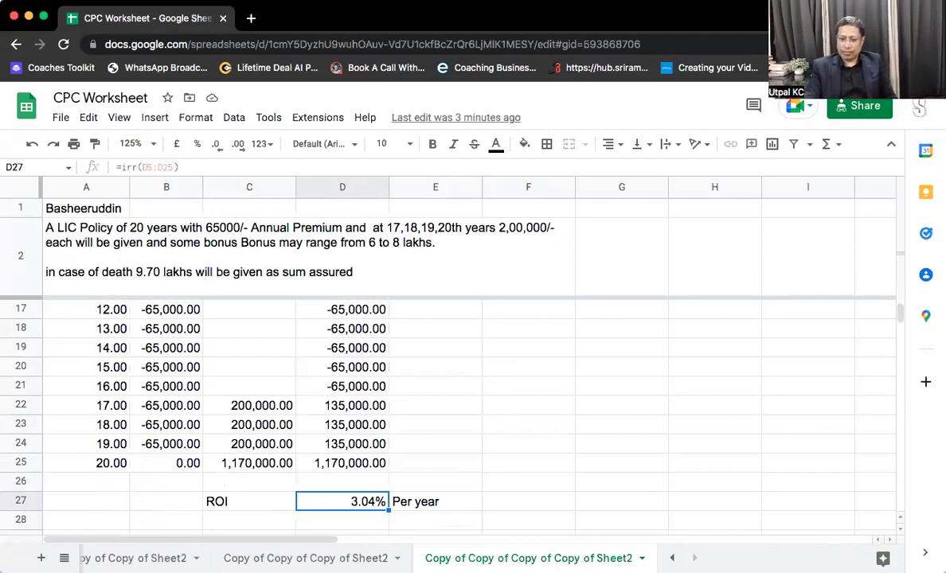
Step: Total the net cashflows of years 17 to 20 (D22:D25) in cell F25 with the SUM function
{"action": "left_click", "coordinate": [528, 501]}
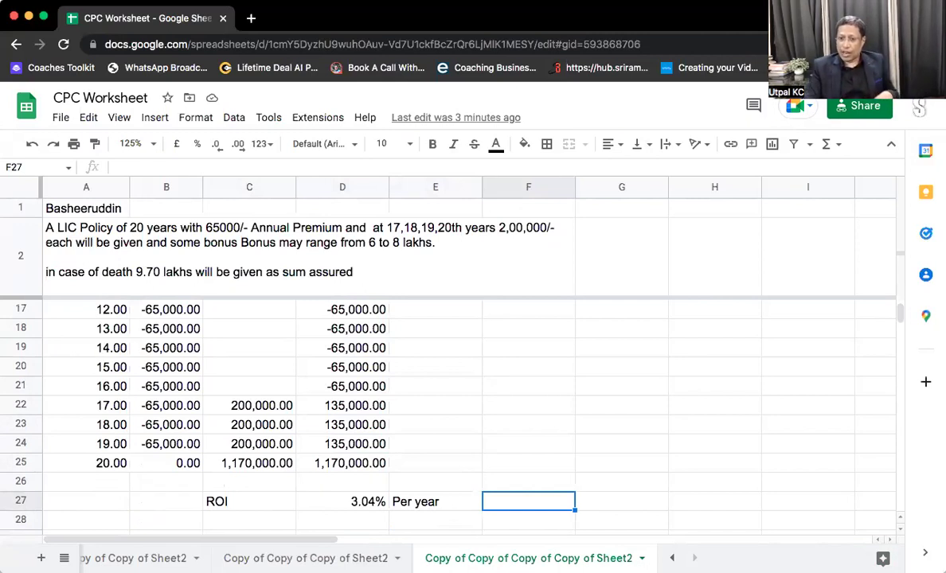
{"action": "key", "text": "Up"}
{"action": "key", "text": "Up"}
{"action": "key", "text": "Up"}
{"action": "key", "text": "Down"}
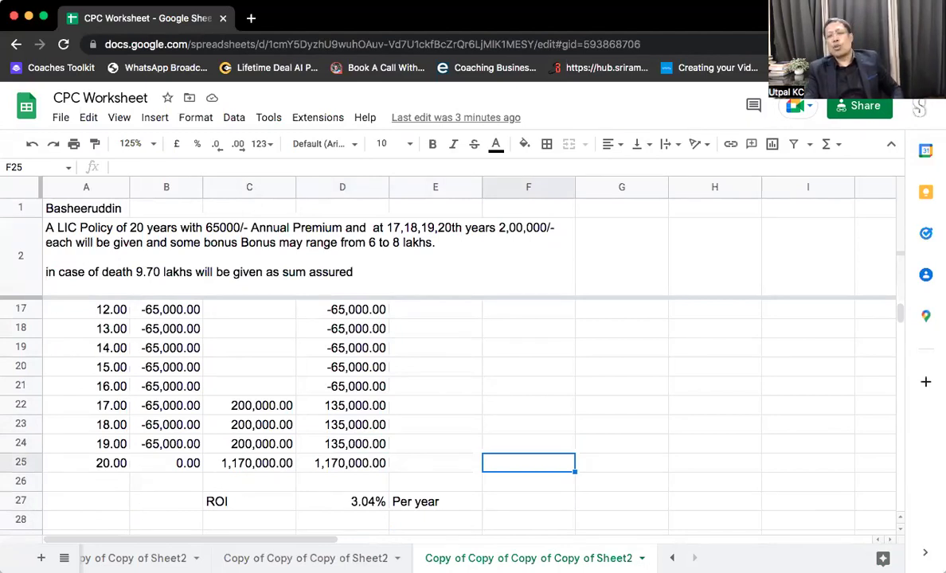
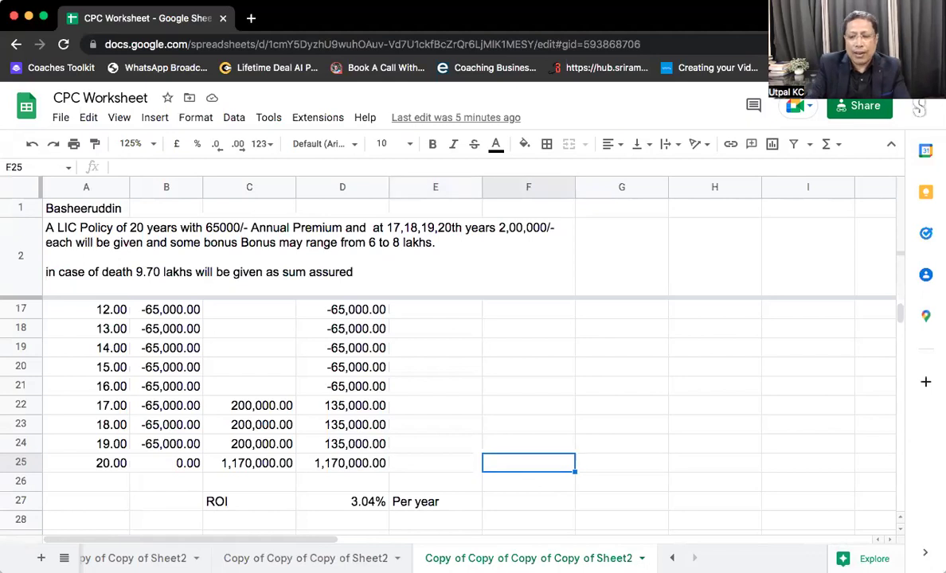
{"action": "type", "text": "="}
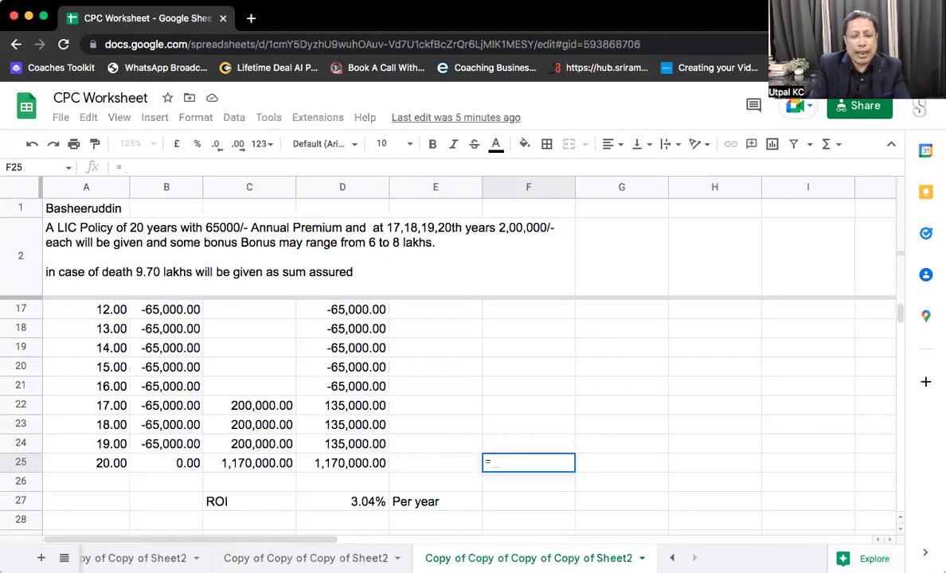
{"action": "type", "text": "sum("}
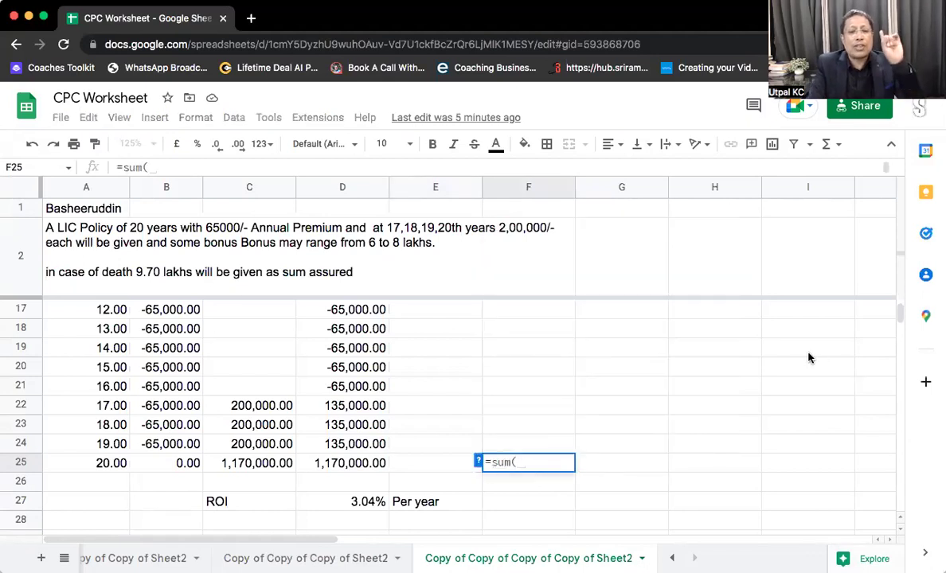
{"action": "left_click", "coordinate": [357, 408]}
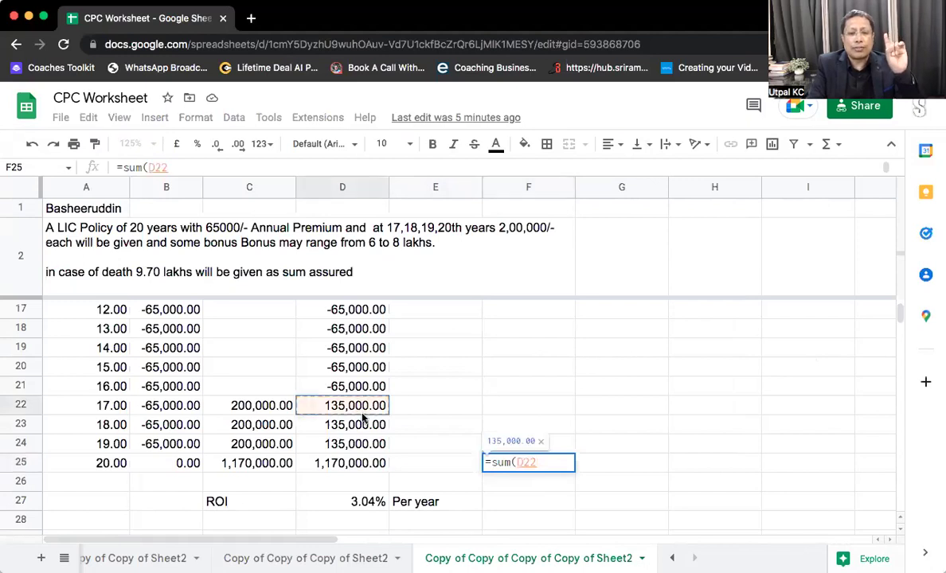
{"action": "left_click_drag", "start_coordinate": [362, 418], "coordinate": [363, 460]}
{"action": "key", "text": "Return"}
{"action": "double_click", "coordinate": [361, 455]}
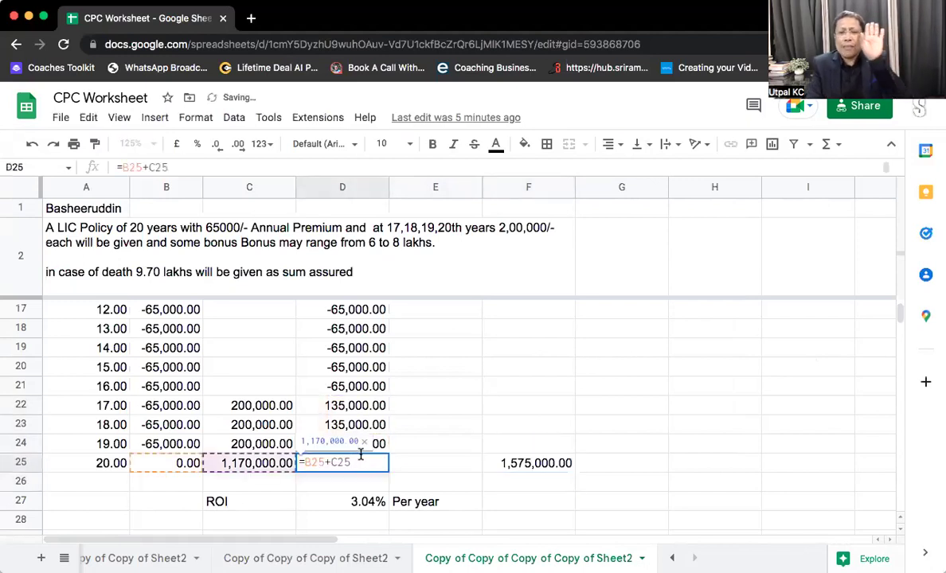
{"action": "key", "text": "Escape"}
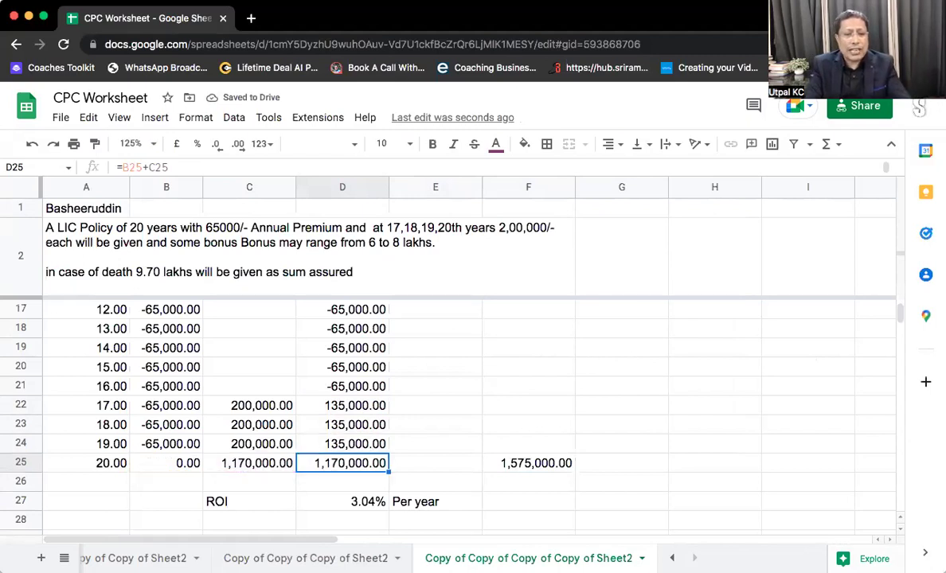
{"action": "key", "text": "Right"}
{"action": "key", "text": "Right"}
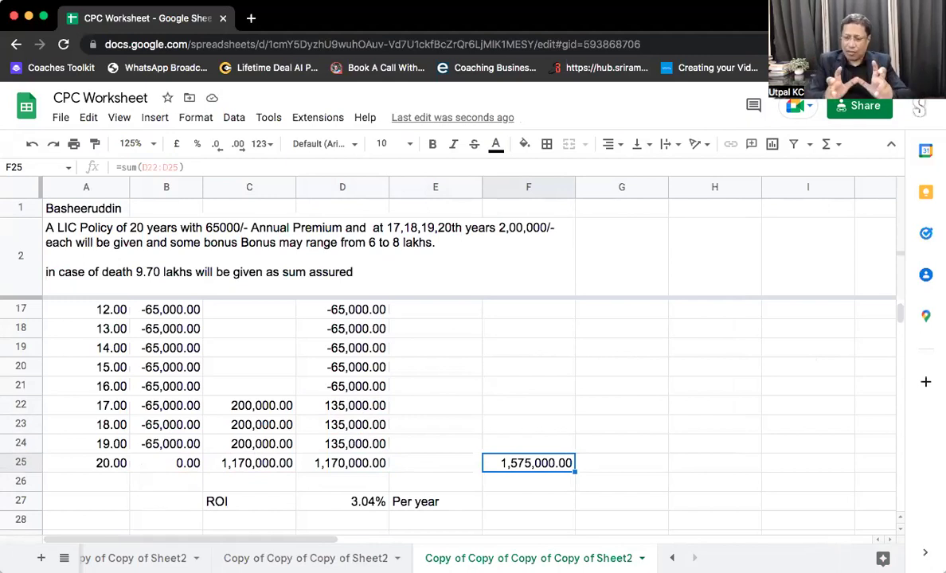
Step: Select the net cashflows of years 0 to 5 (D5:D10) to check their sum
{"action": "left_click", "coordinate": [528, 443]}
{"action": "key", "text": "Up"}
{"action": "key", "text": "Up"}
{"action": "key", "text": "Up"}
{"action": "key", "text": "Up"}
{"action": "key", "text": "Up"}
{"action": "key", "text": "Up"}
{"action": "key", "text": "Up"}
{"action": "key", "text": "Up"}
{"action": "key", "text": "Up"}
{"action": "key", "text": "Up"}
{"action": "key", "text": "Up"}
{"action": "key", "text": "Up"}
{"action": "key", "text": "Up"}
{"action": "key", "text": "Up"}
{"action": "key", "text": "Up"}
{"action": "key", "text": "Up"}
{"action": "key", "text": "Up"}
{"action": "key", "text": "Up"}
{"action": "key", "text": "Up"}
{"action": "key", "text": "Up"}
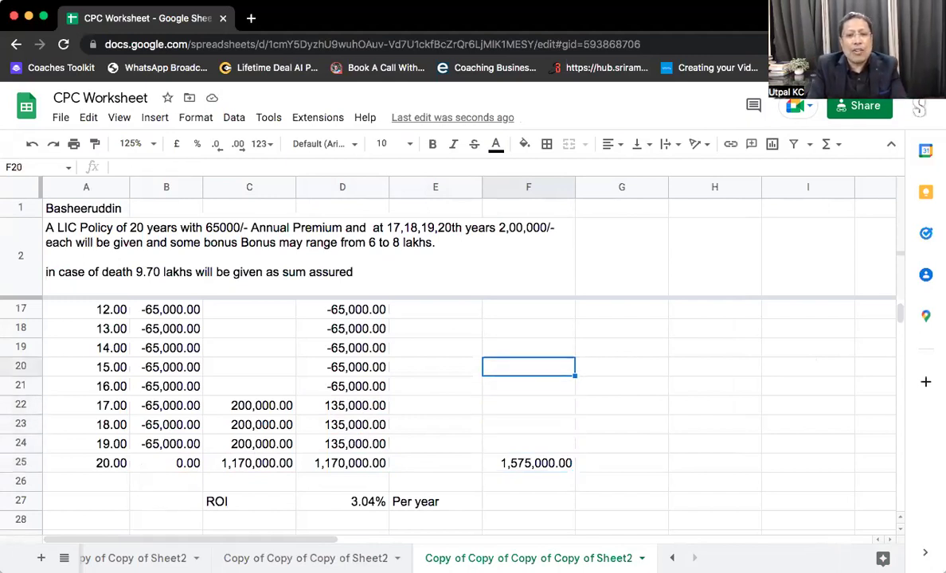
{"action": "key", "text": "Down"}
{"action": "key", "text": "Down"}
{"action": "key", "text": "Down"}
{"action": "key", "text": "Down"}
{"action": "key", "text": "Down"}
{"action": "key", "text": "Down"}
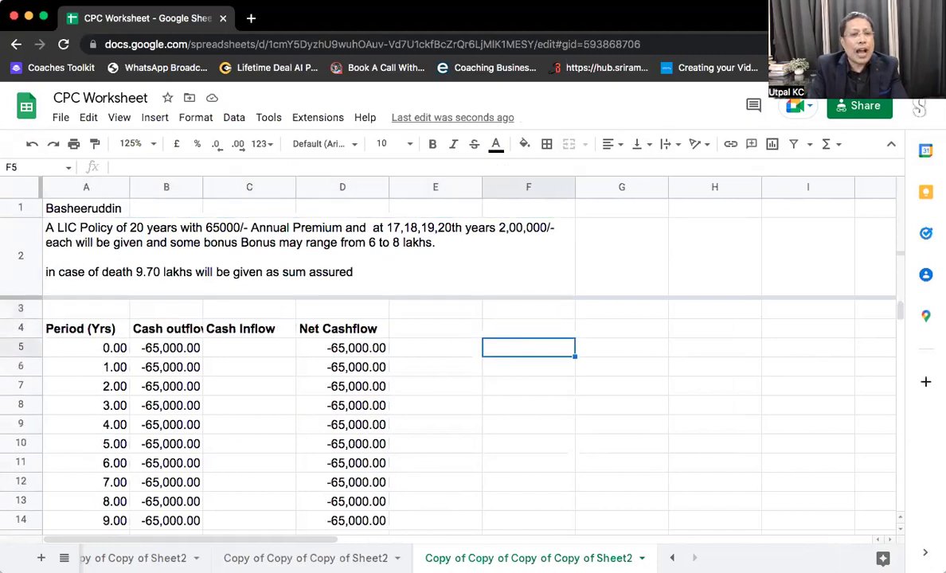
{"action": "key", "text": "Down"}
{"action": "key", "text": "Down"}
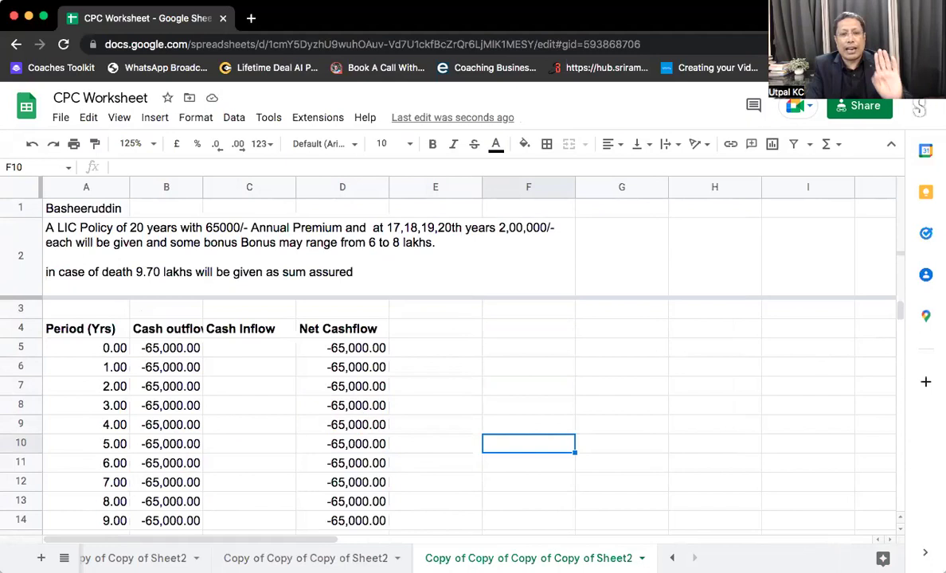
{"action": "key", "text": "Left"}
{"action": "key", "text": "Left"}
{"action": "key", "text": "shift+Up"}
{"action": "key", "text": "shift+Up"}
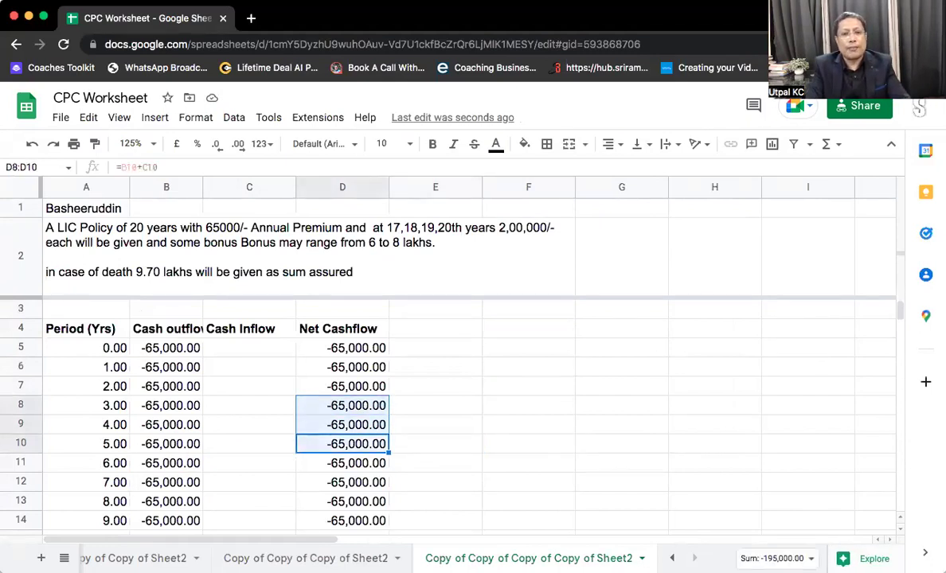
{"action": "key", "text": "shift+Up"}
{"action": "key", "text": "shift+Up"}
{"action": "key", "text": "shift+Up"}
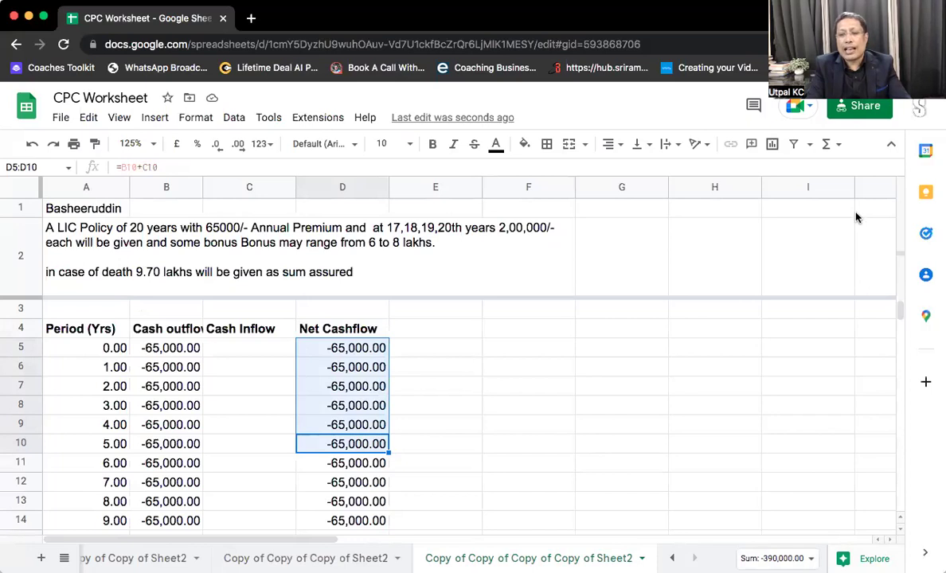
Step: Enter 200000 in cell F10, in the year 5 row
{"action": "left_click", "coordinate": [493, 447]}
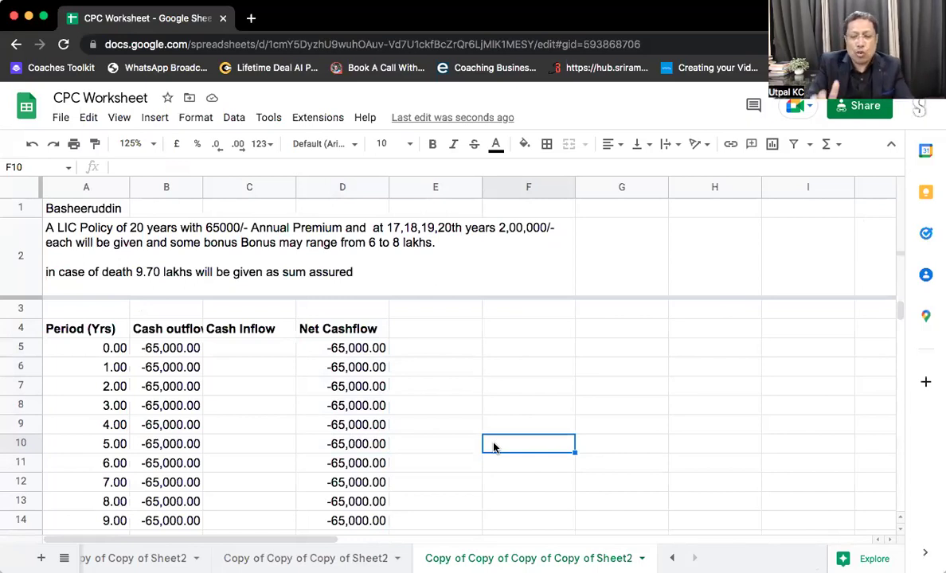
{"action": "type", "text": "200,000"}
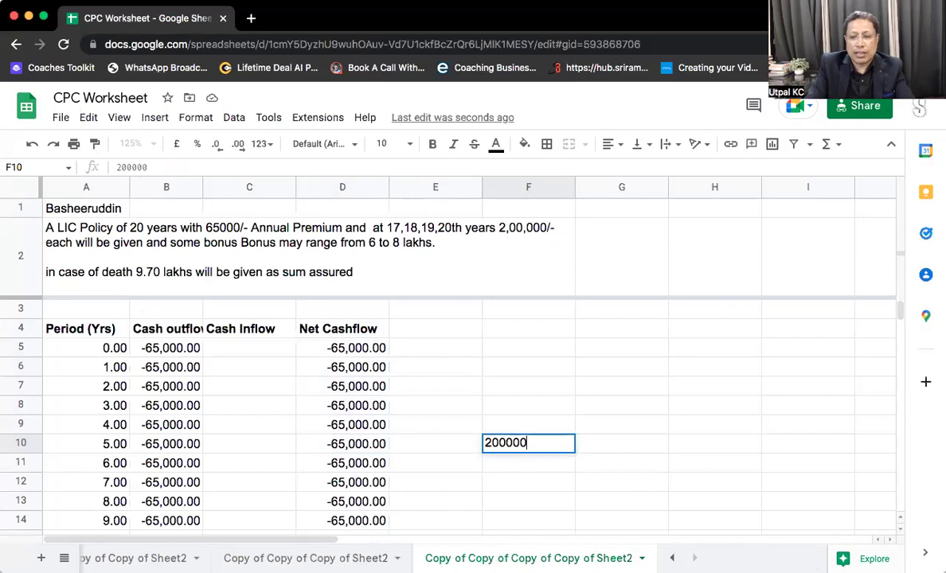
{"action": "key", "text": "Up"}
Step: Add the heading "Alternative" in cell F4, above the new column of values
{"action": "key", "text": "Up"}
{"action": "key", "text": "Up"}
{"action": "key", "text": "Up"}
{"action": "key", "text": "Up"}
{"action": "key", "text": "Up"}
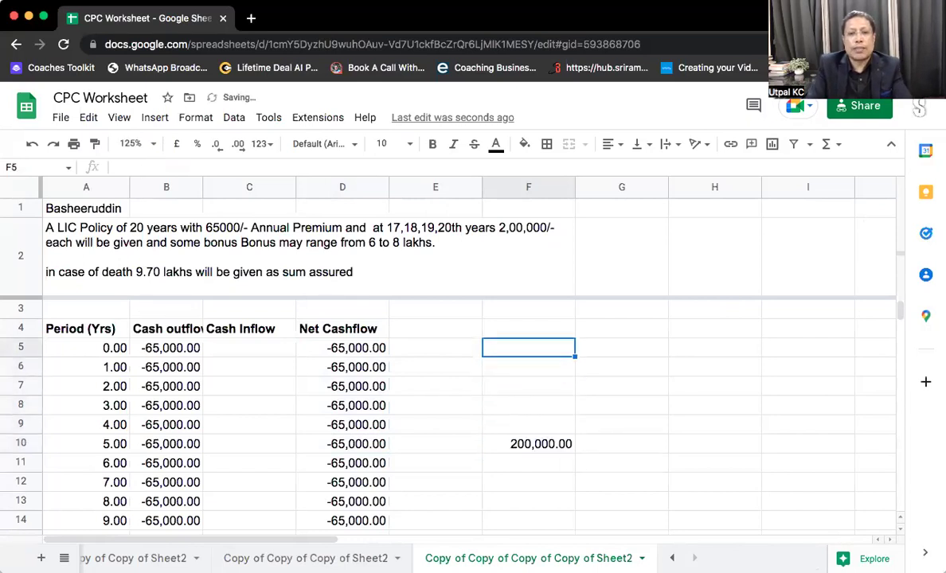
{"action": "type", "text": "Alternative"}
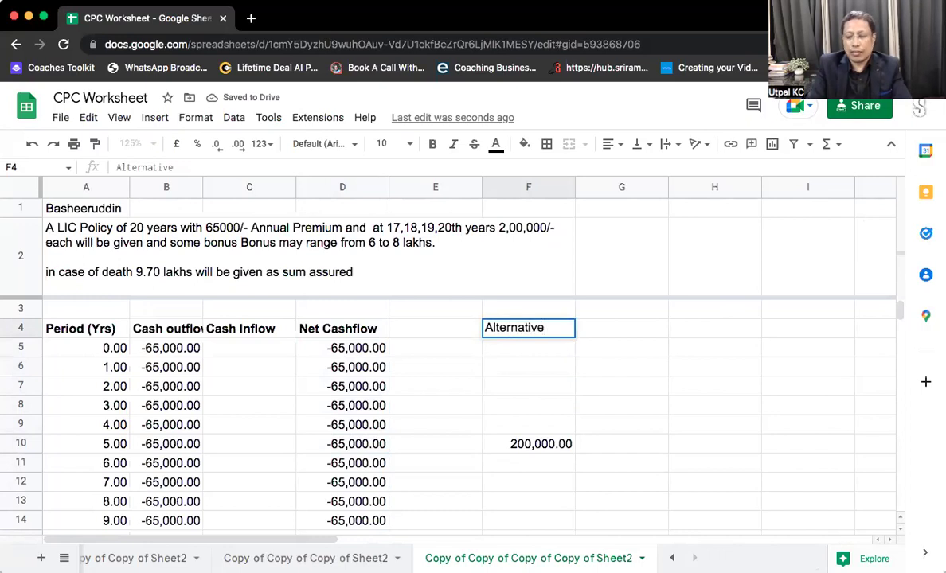
{"action": "key", "text": "Return"}
Step: Change the year 5 value in cell F10 of the Alternative column to -200000
{"action": "key", "text": "Down"}
{"action": "key", "text": "Down"}
{"action": "key", "text": "Down"}
{"action": "key", "text": "Down"}
{"action": "key", "text": "Down"}
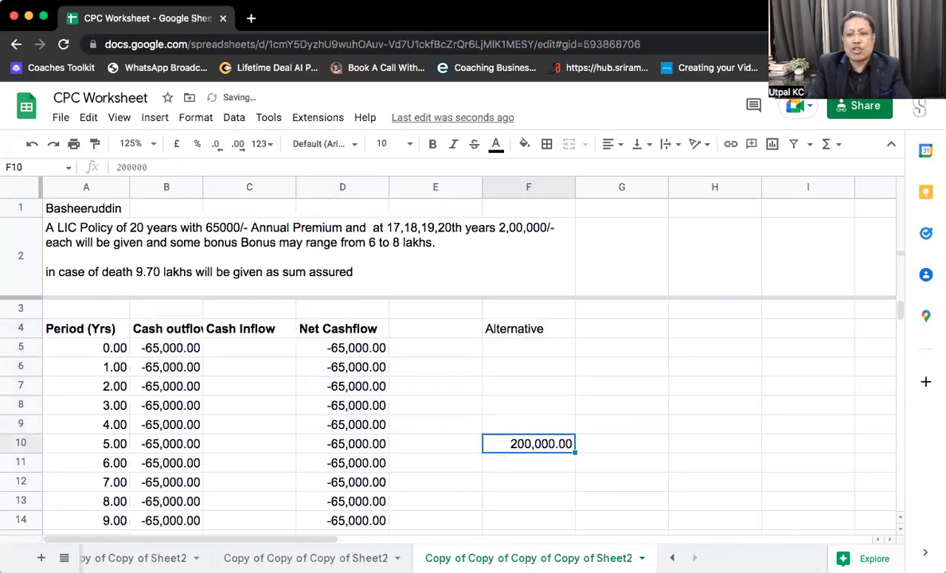
{"action": "double_click", "coordinate": [501, 446]}
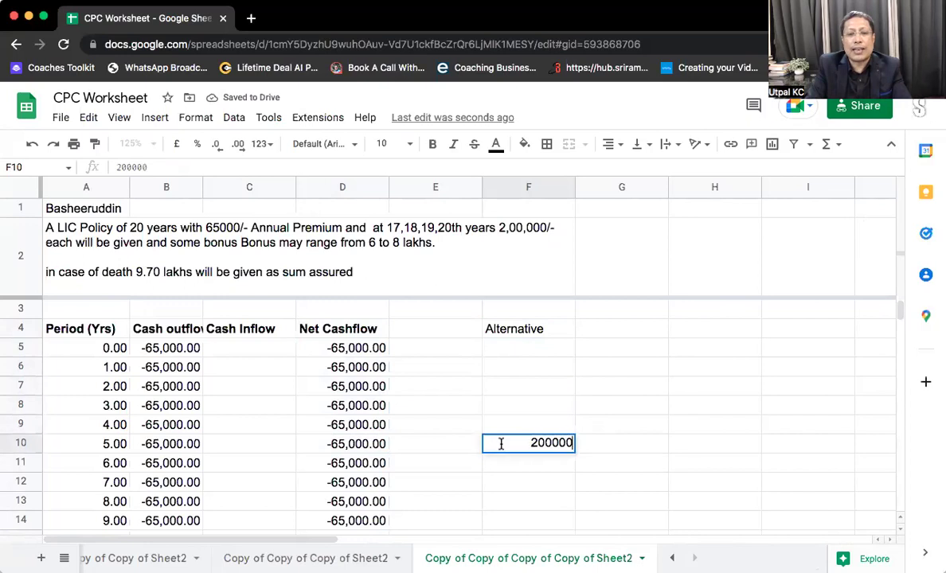
{"action": "type", "text": "-"}
{"action": "key", "text": "Return"}
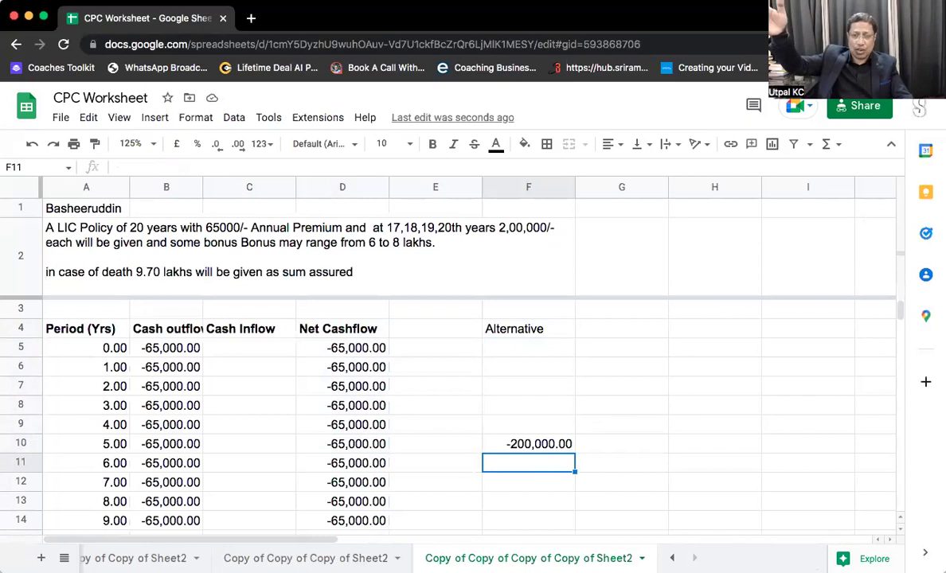
Step: Link cell F11 in the Alternative column to the year 6 net cashflow with =D11
{"action": "type", "text": "="}
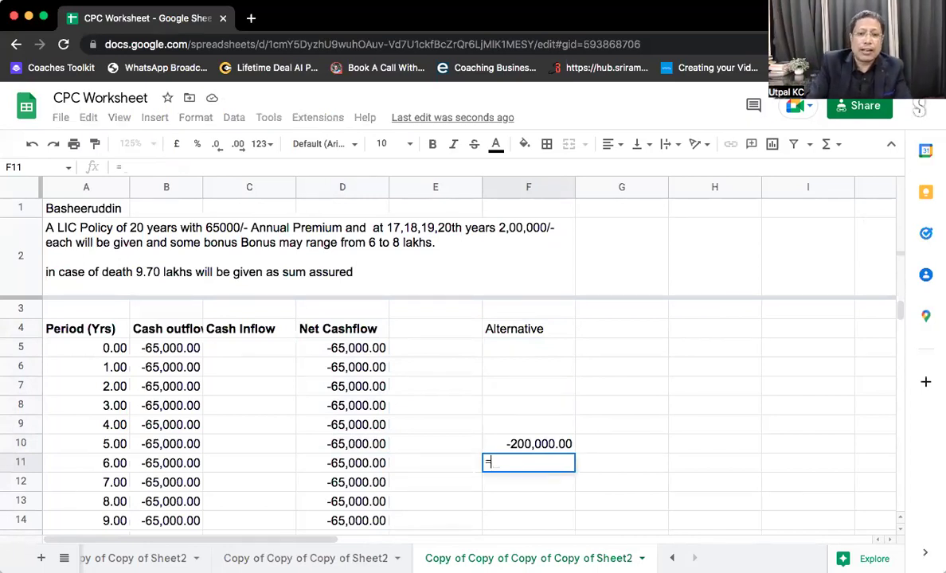
{"action": "left_click", "coordinate": [353, 463]}
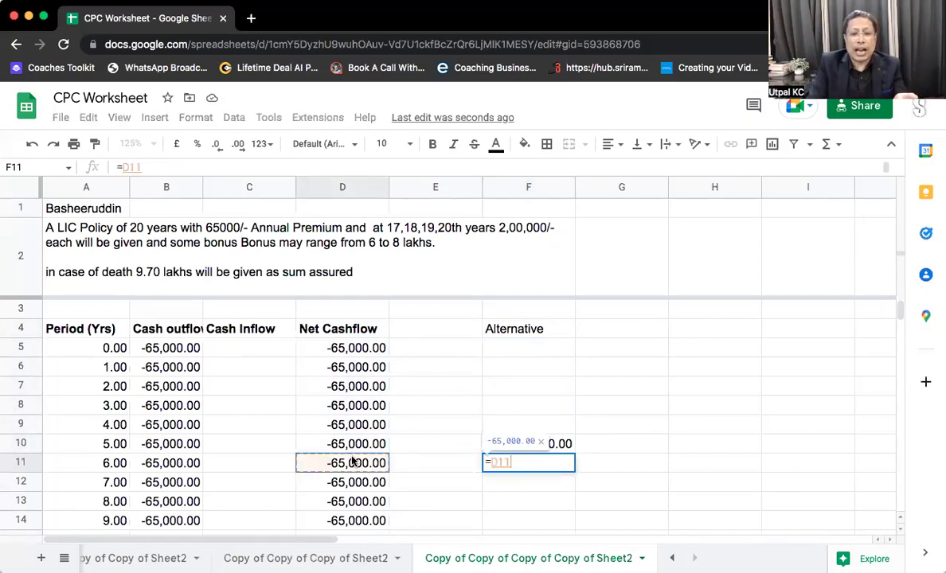
{"action": "key", "text": "Return"}
{"action": "key", "text": "Up"}
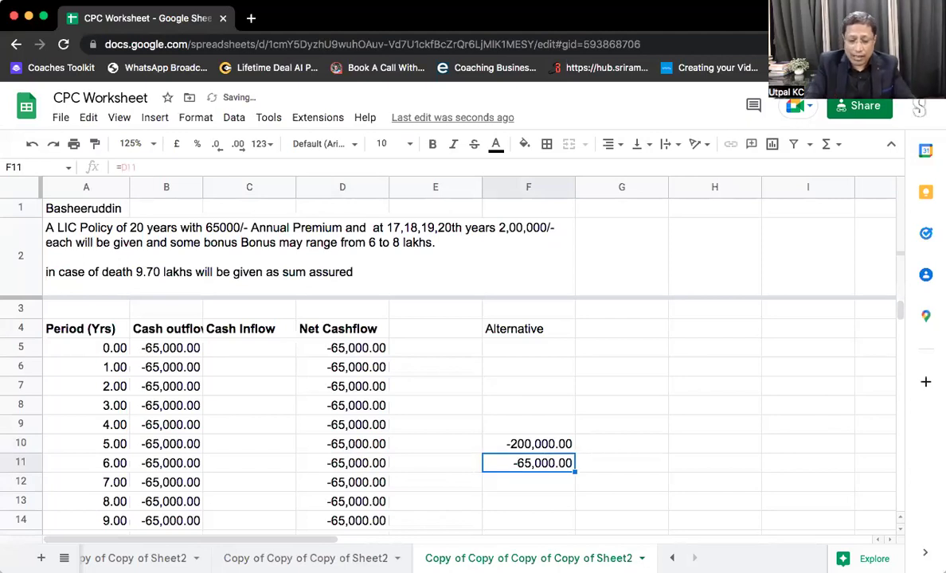
Step: Copy the formula in F11 down the Alternative column through year 19 (F11:F24)
{"action": "key", "text": "super+c"}
{"action": "key", "text": "shift+Down"}
{"action": "key", "text": "shift+Down"}
{"action": "key", "text": "shift+Down"}
{"action": "key", "text": "shift+Down"}
{"action": "key", "text": "shift+Down"}
{"action": "key", "text": "shift+Down"}
{"action": "key", "text": "shift+Down"}
{"action": "key", "text": "shift+Down"}
{"action": "key", "text": "shift+Down"}
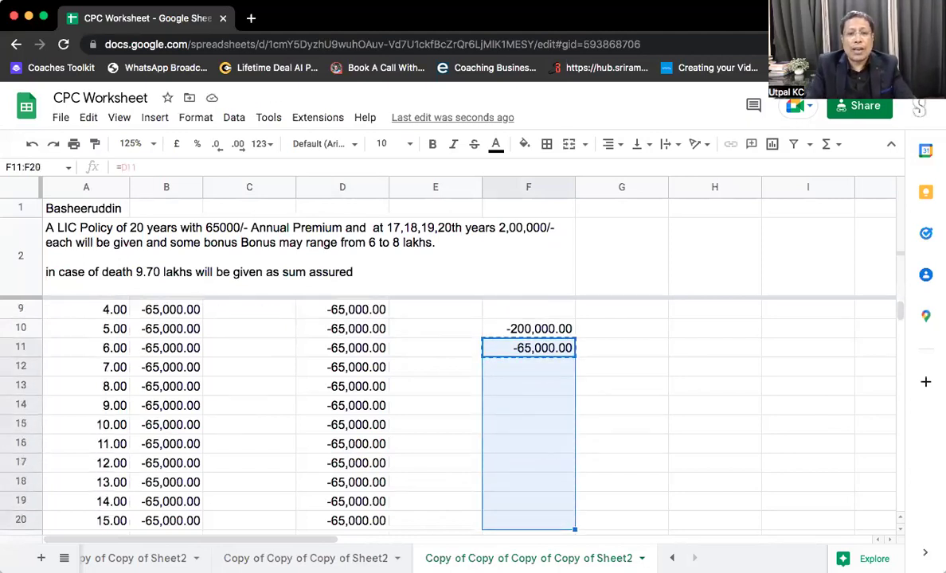
{"action": "key", "text": "shift+Down"}
{"action": "key", "text": "shift+Down"}
{"action": "key", "text": "shift+Down"}
{"action": "key", "text": "shift+Down"}
{"action": "key", "text": "shift+Down"}
{"action": "key", "text": "shift+Down"}
{"action": "key", "text": "shift+Down"}
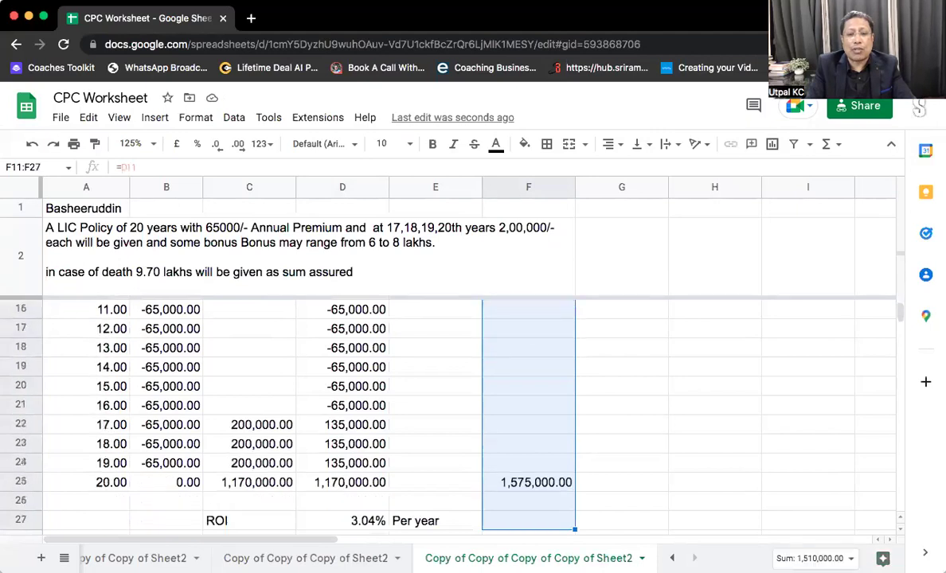
{"action": "key", "text": "shift+Up"}
{"action": "key", "text": "shift+Up"}
{"action": "key", "text": "shift+Up"}
{"action": "key", "text": "shift+Up"}
{"action": "key", "text": "shift+Down"}
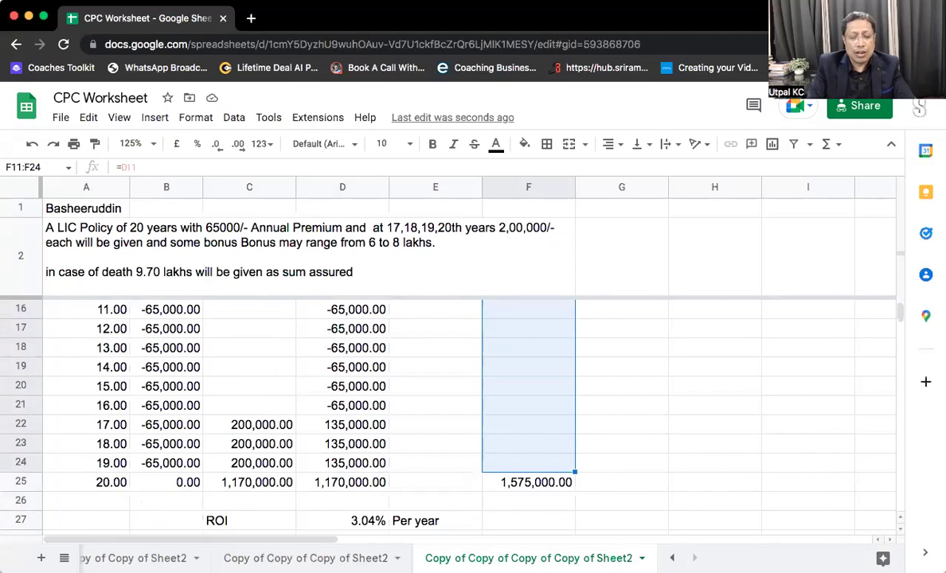
{"action": "key", "text": "ctrl+v"}
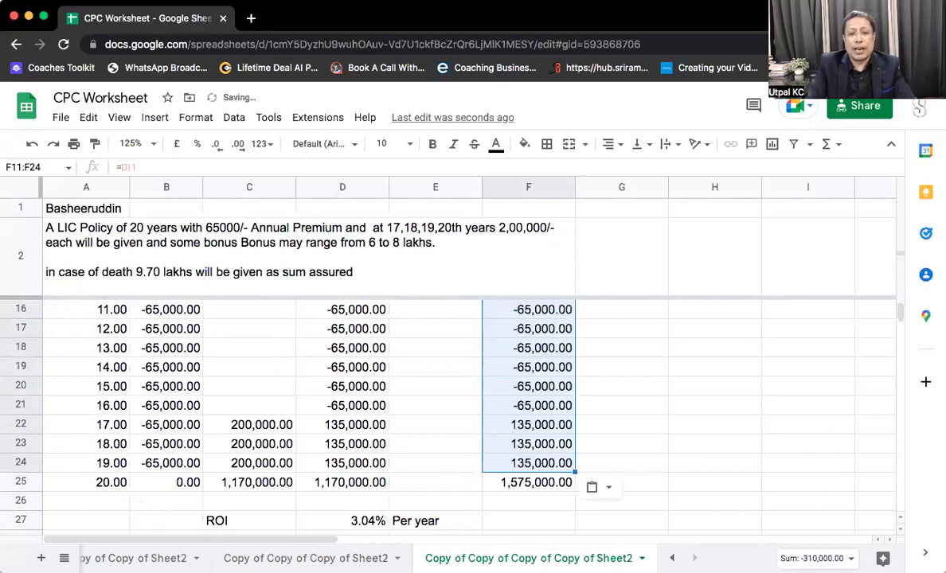
Step: Look over the copied values in the Alternative column between year 5 and year 20
{"action": "key", "text": "Down"}
{"action": "key", "text": "Down"}
{"action": "key", "text": "Down"}
{"action": "key", "text": "Down"}
{"action": "key", "text": "Down"}
{"action": "key", "text": "Down"}
{"action": "key", "text": "Down"}
{"action": "key", "text": "Up"}
{"action": "key", "text": "Up"}
{"action": "key", "text": "Up"}
{"action": "key", "text": "Up"}
{"action": "key", "text": "Up"}
{"action": "key", "text": "Up"}
{"action": "key", "text": "Up"}
{"action": "key", "text": "Up"}
{"action": "key", "text": "Up"}
{"action": "key", "text": "Up"}
{"action": "key", "text": "Down"}
{"action": "key", "text": "Down"}
{"action": "key", "text": "Down"}
{"action": "key", "text": "Down"}
{"action": "key", "text": "Up"}
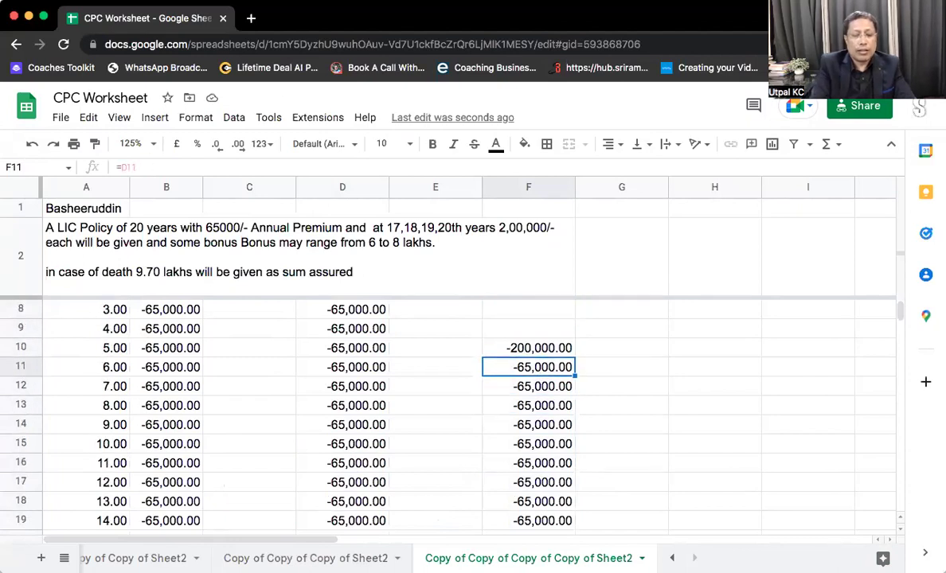
Step: Clear the Alternative column's values for years 17 to 20 (F22:F25)
{"action": "key", "text": "Down"}
{"action": "key", "text": "Down"}
{"action": "key", "text": "Down"}
{"action": "key", "text": "Down"}
{"action": "key", "text": "Down"}
{"action": "key", "text": "Down"}
{"action": "key", "text": "Down"}
{"action": "key", "text": "Down"}
{"action": "key", "text": "Down"}
{"action": "key", "text": "Down"}
{"action": "key", "text": "Down"}
{"action": "key", "text": "Down"}
{"action": "key", "text": "Down"}
{"action": "key", "text": "Down"}
{"action": "key", "text": "Down"}
{"action": "key", "text": "Up"}
{"action": "key", "text": "Up"}
{"action": "key", "text": "Up"}
{"action": "key", "text": "Up"}
{"action": "key", "text": "Up"}
{"action": "key", "text": "Down"}
{"action": "key", "text": "shift+Down"}
{"action": "key", "text": "shift+Down"}
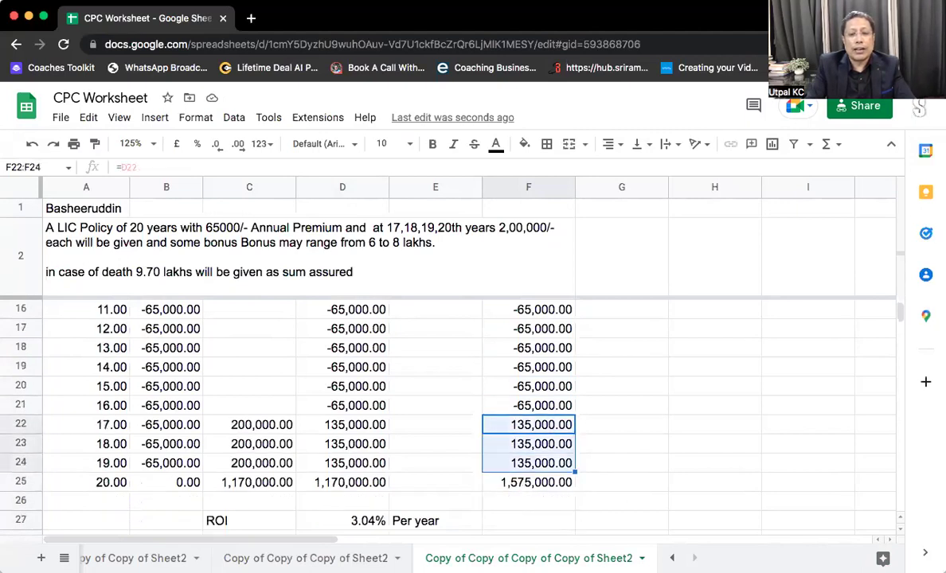
{"action": "key", "text": "shift+Down"}
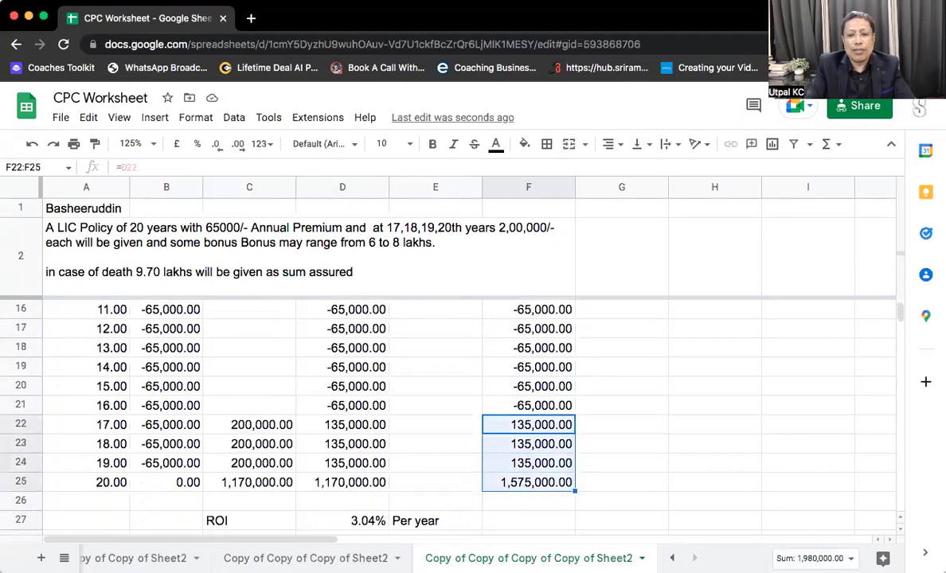
{"action": "key", "text": "Delete"}
{"action": "key", "text": "Down"}
{"action": "key", "text": "Down"}
{"action": "key", "text": "Down"}
{"action": "key", "text": "Left"}
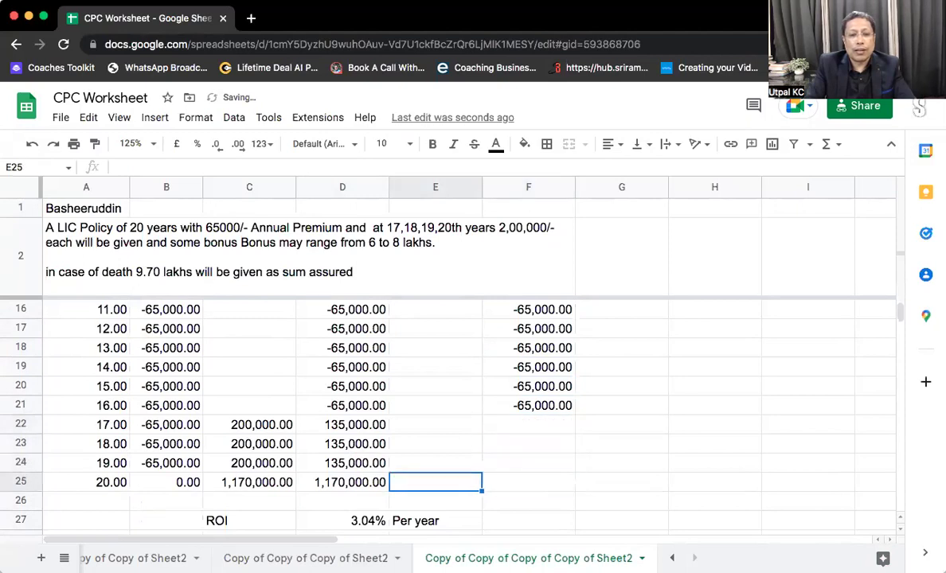
{"action": "type", "text": "="}
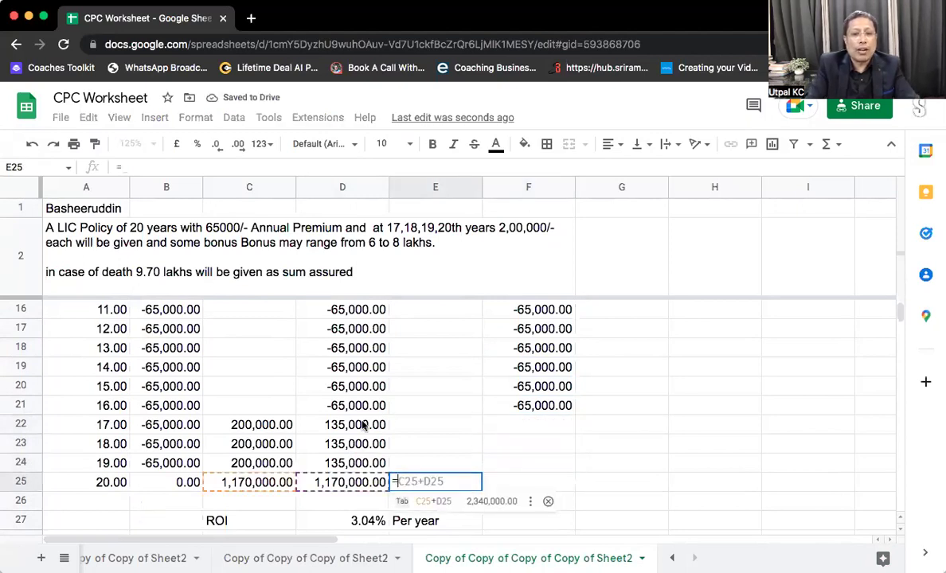
{"action": "left_click", "coordinate": [442, 427]}
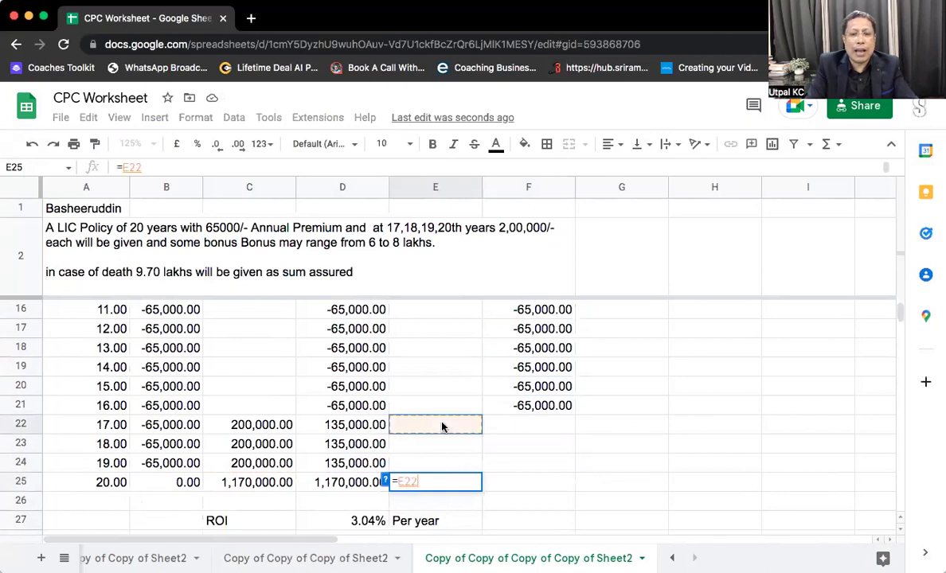
{"action": "key", "text": "Escape"}
Step: Total the net cashflows of years 17 to 20 in cell E22 with =sum(D22:D25)
{"action": "left_click", "coordinate": [449, 432]}
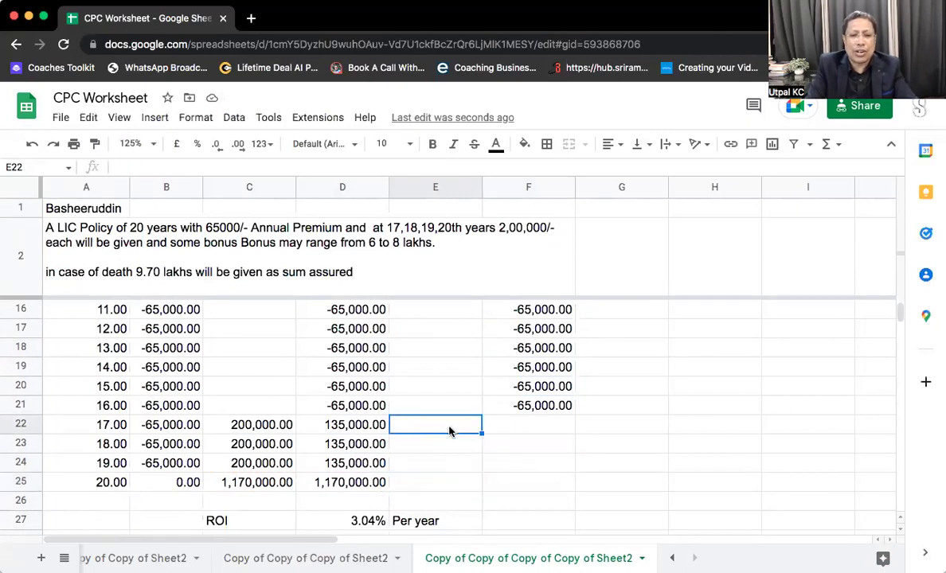
{"action": "type", "text": "="}
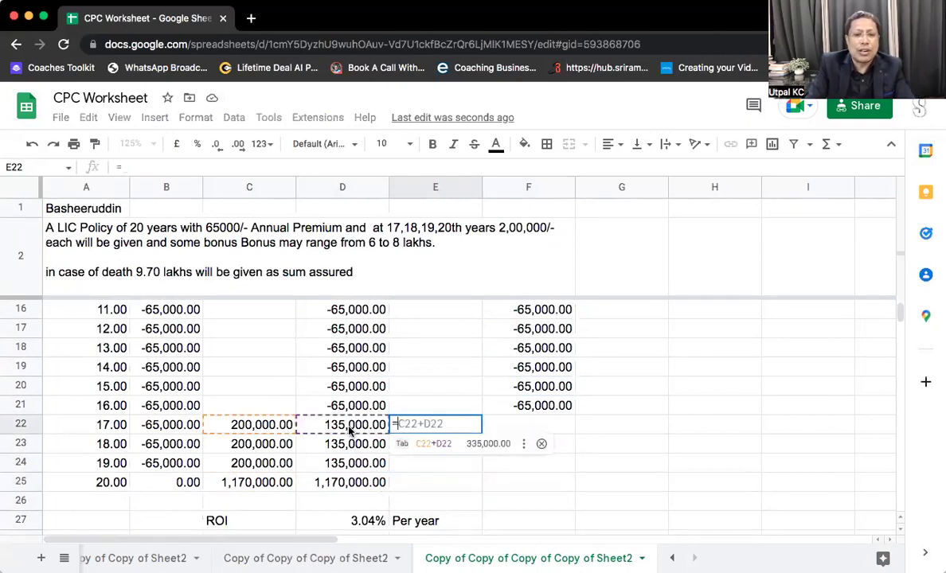
{"action": "left_click_drag", "start_coordinate": [351, 428], "coordinate": [348, 480]}
{"action": "key", "text": "BackSpace"}
{"action": "key", "text": "BackSpace"}
{"action": "key", "text": "BackSpace"}
{"action": "key", "text": "BackSpace"}
{"action": "key", "text": "BackSpace"}
{"action": "key", "text": "BackSpace"}
{"action": "key", "text": "BackSpace"}
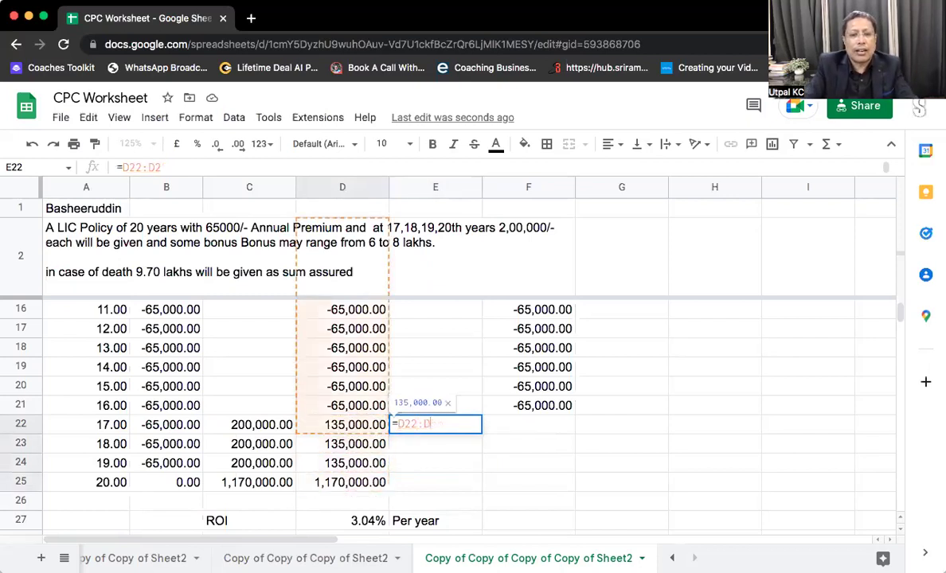
{"action": "type", "text": "sum("}
{"action": "left_click_drag", "start_coordinate": [350, 426], "coordinate": [359, 484]}
{"action": "key", "text": "Return"}
{"action": "double_click", "coordinate": [359, 483]}
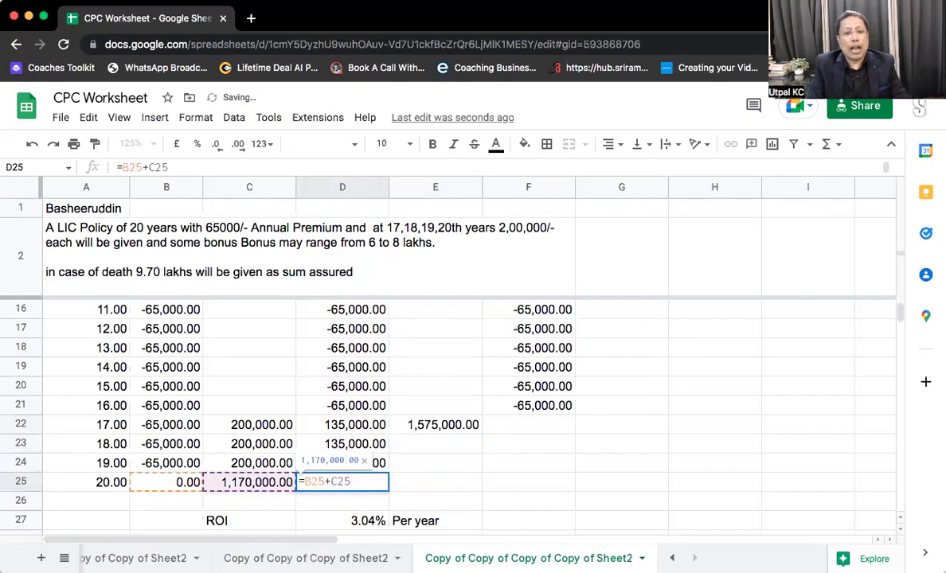
{"action": "key", "text": "Escape"}
Step: Compare the total in E22 with the year 17 net cashflow in D22 and the empty Alternative cell F22
{"action": "key", "text": "Up"}
{"action": "key", "text": "Up"}
{"action": "key", "text": "Up"}
{"action": "key", "text": "Up"}
{"action": "key", "text": "Down"}
{"action": "key", "text": "Right"}
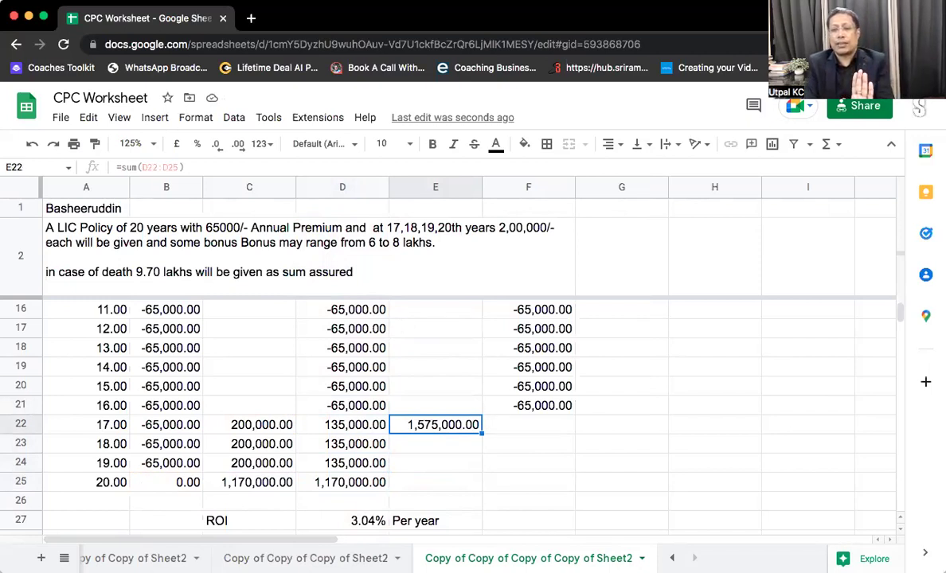
{"action": "key", "text": "Right"}
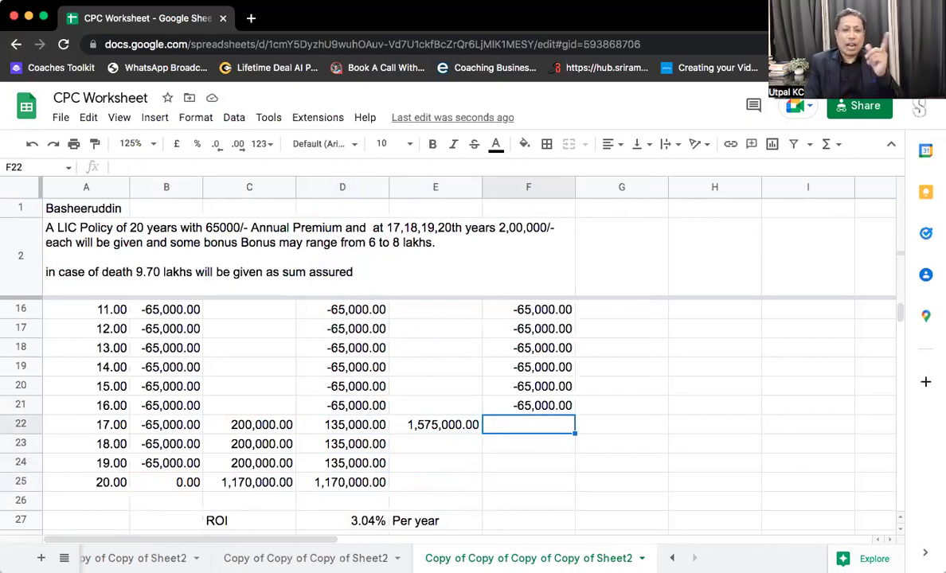
{"action": "key", "text": "Left"}
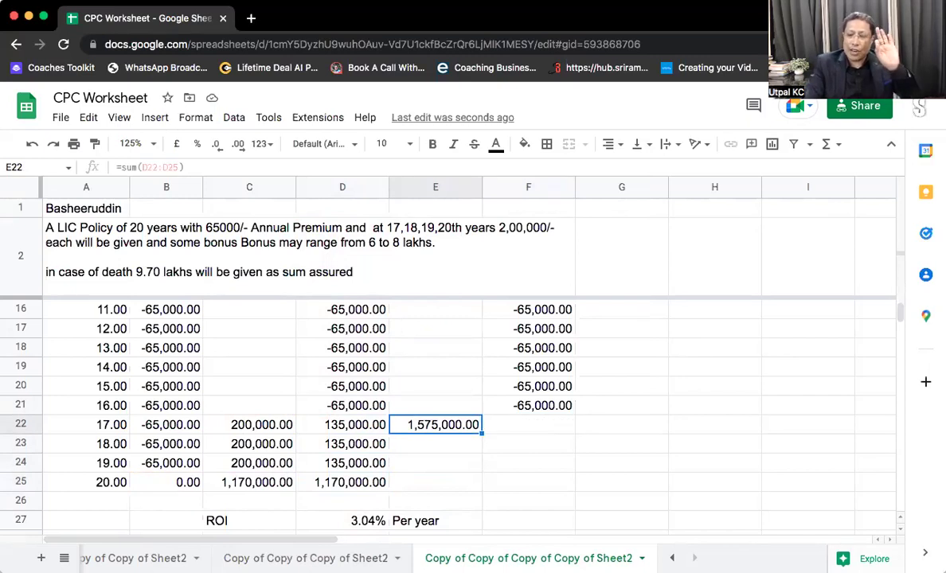
{"action": "key", "text": "Left"}
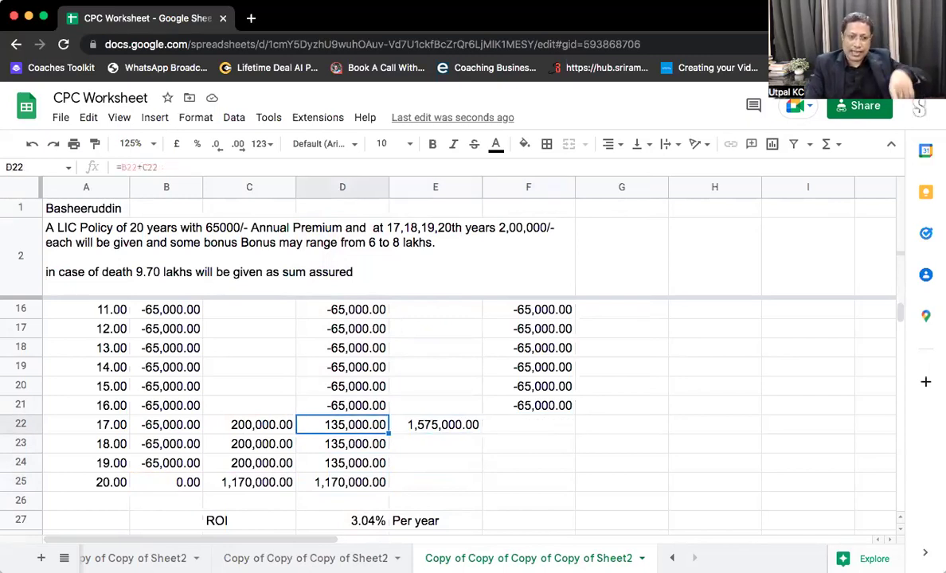
{"action": "key", "text": "Right"}
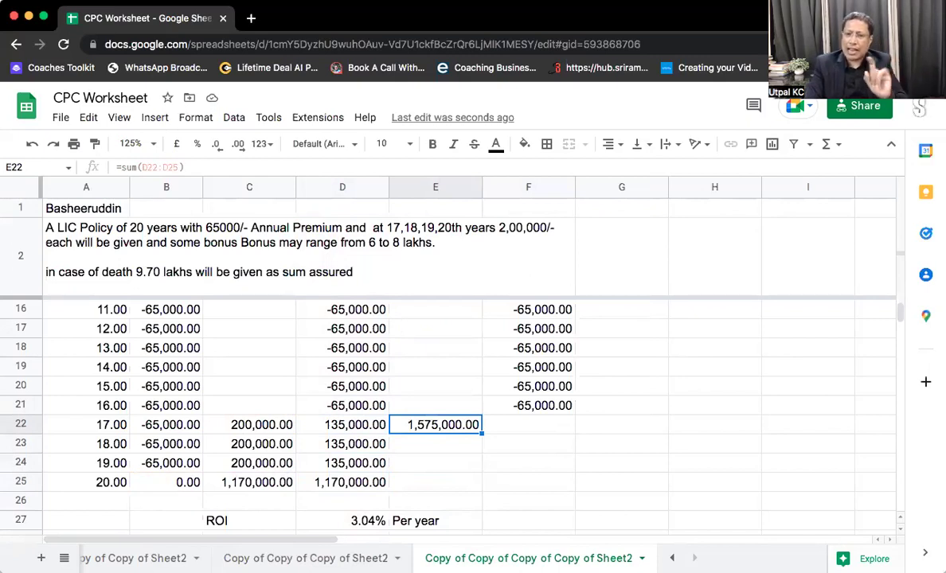
Step: Review the Alternative column from year 17 back up to the year 5 and year 6 entries in F10 and F11
{"action": "key", "text": "Right"}
{"action": "key", "text": "Up"}
{"action": "key", "text": "Up"}
{"action": "key", "text": "Up"}
{"action": "key", "text": "Up"}
{"action": "key", "text": "Up"}
{"action": "key", "text": "Up"}
{"action": "key", "text": "Up"}
{"action": "key", "text": "Up"}
{"action": "key", "text": "Up"}
{"action": "key", "text": "Up"}
{"action": "key", "text": "Up"}
{"action": "key", "text": "Up"}
{"action": "key", "text": "Up"}
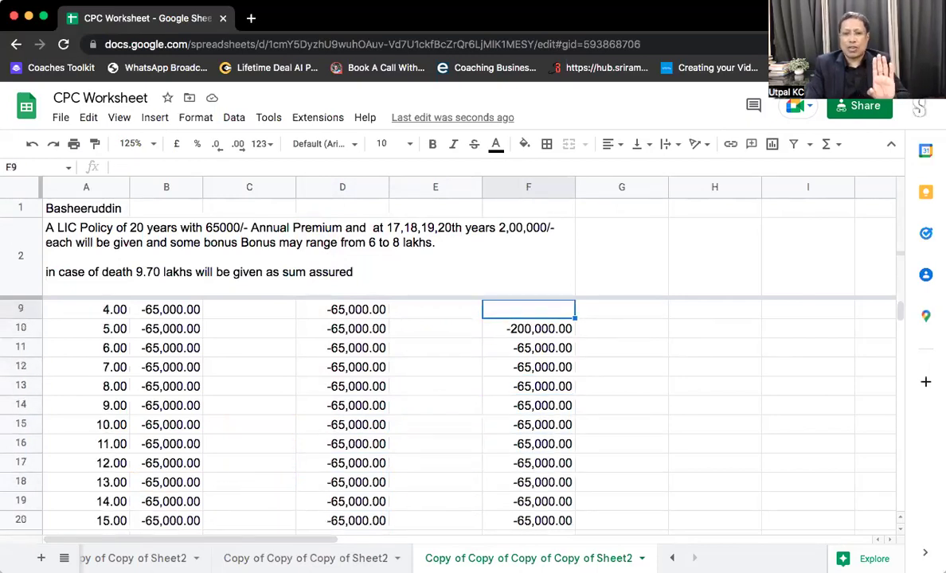
{"action": "left_click", "coordinate": [528, 328]}
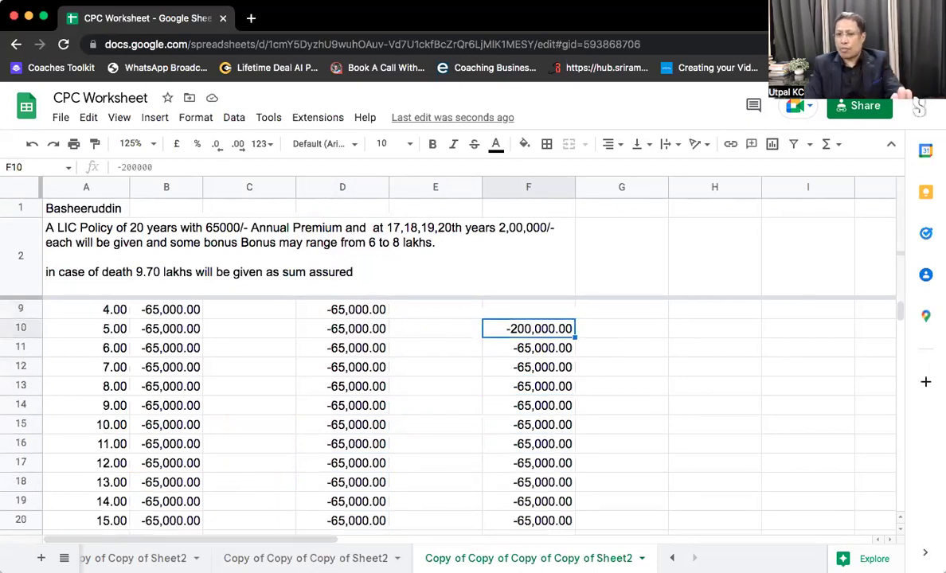
{"action": "left_click", "coordinate": [528, 348]}
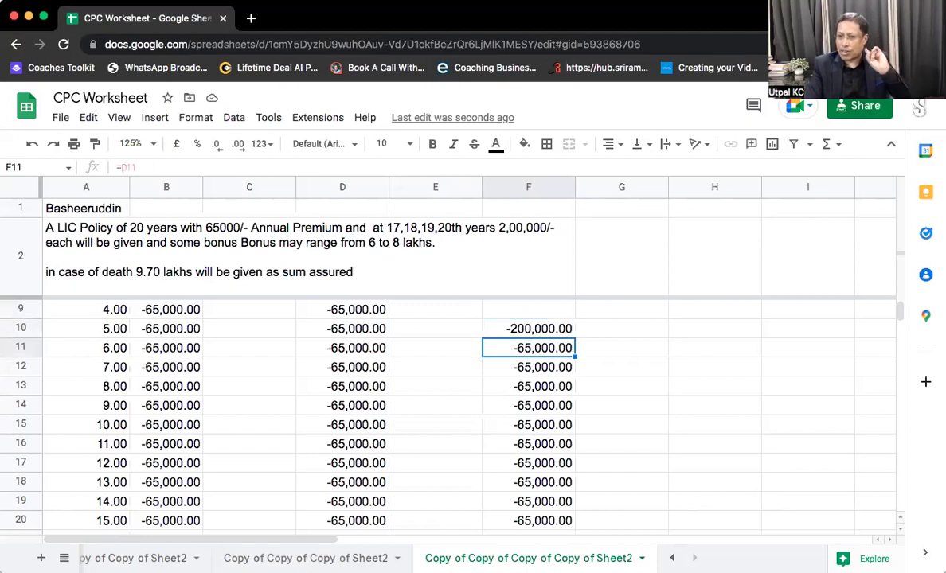
Step: Review the Alternative column's yearly cashflows down to year 16 in F21 and back up to year 5 in F10
{"action": "key", "text": "Down"}
{"action": "key", "text": "Down"}
{"action": "key", "text": "Down"}
{"action": "key", "text": "Up"}
{"action": "key", "text": "Up"}
{"action": "key", "text": "Up"}
{"action": "key", "text": "Up"}
{"action": "key", "text": "Down"}
{"action": "key", "text": "Down"}
{"action": "key", "text": "Down"}
{"action": "key", "text": "Down"}
{"action": "key", "text": "Down"}
{"action": "key", "text": "Down"}
{"action": "key", "text": "Down"}
{"action": "key", "text": "Down"}
{"action": "key", "text": "Down"}
{"action": "key", "text": "Down"}
{"action": "key", "text": "Down"}
{"action": "key", "text": "Down"}
{"action": "key", "text": "Down"}
{"action": "key", "text": "Down"}
{"action": "key", "text": "Down"}
{"action": "key", "text": "Down"}
{"action": "key", "text": "Down"}
{"action": "key", "text": "Down"}
{"action": "key", "text": "Down"}
{"action": "key", "text": "Down"}
{"action": "key", "text": "Up"}
{"action": "key", "text": "Up"}
{"action": "key", "text": "Up"}
{"action": "key", "text": "Up"}
{"action": "key", "text": "Up"}
{"action": "key", "text": "Up"}
{"action": "key", "text": "Up"}
{"action": "key", "text": "Up"}
{"action": "key", "text": "Up"}
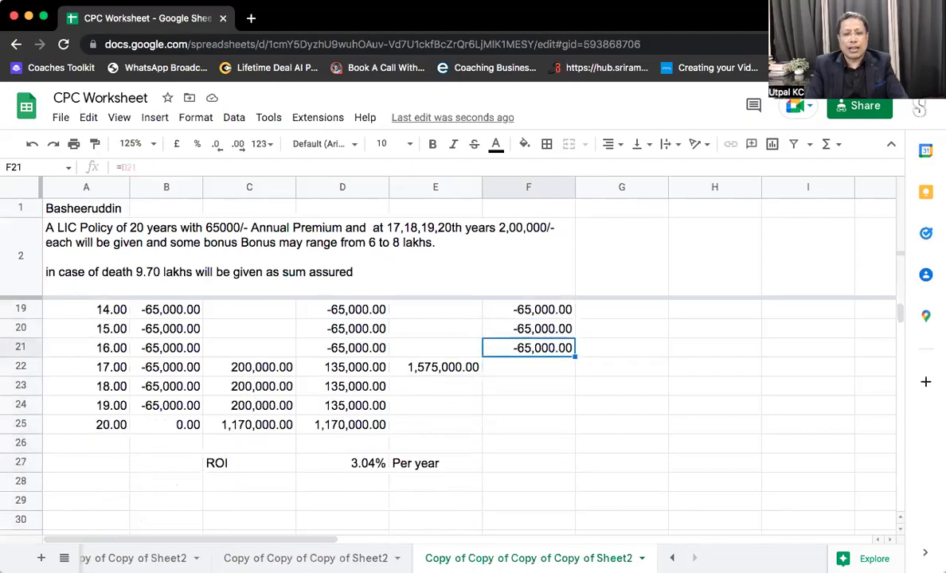
{"action": "key", "text": "shift+Up"}
{"action": "key", "text": "Up"}
{"action": "key", "text": "Up"}
{"action": "key", "text": "Up"}
{"action": "key", "text": "Up"}
{"action": "key", "text": "Up"}
{"action": "key", "text": "Up"}
{"action": "key", "text": "Up"}
{"action": "key", "text": "Up"}
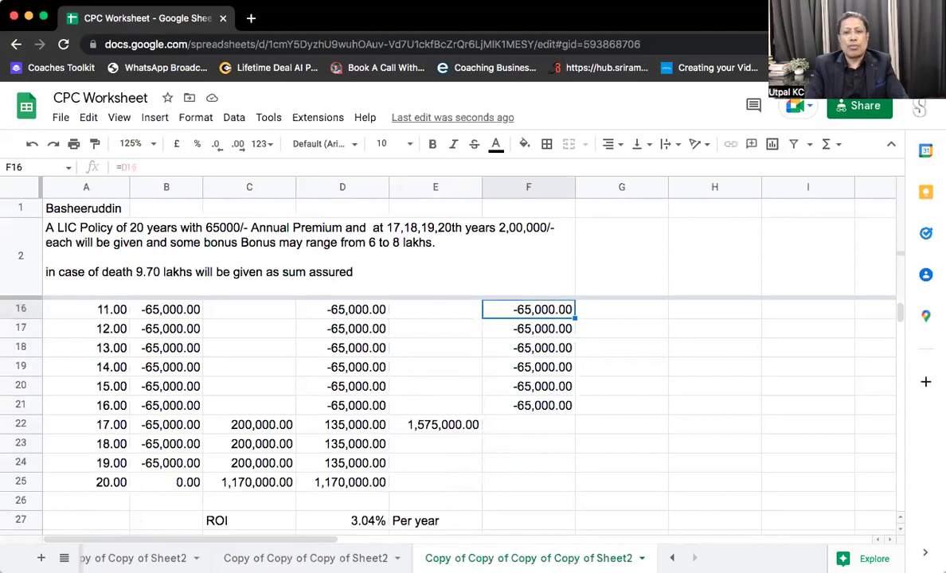
{"action": "key", "text": "Up"}
{"action": "key", "text": "Up"}
{"action": "key", "text": "Up"}
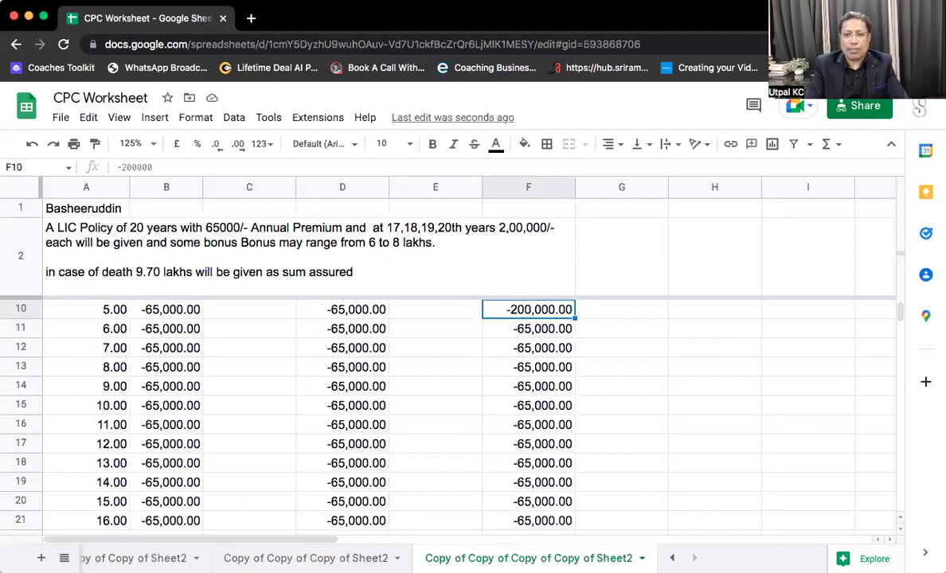
{"action": "left_click", "coordinate": [176, 166]}
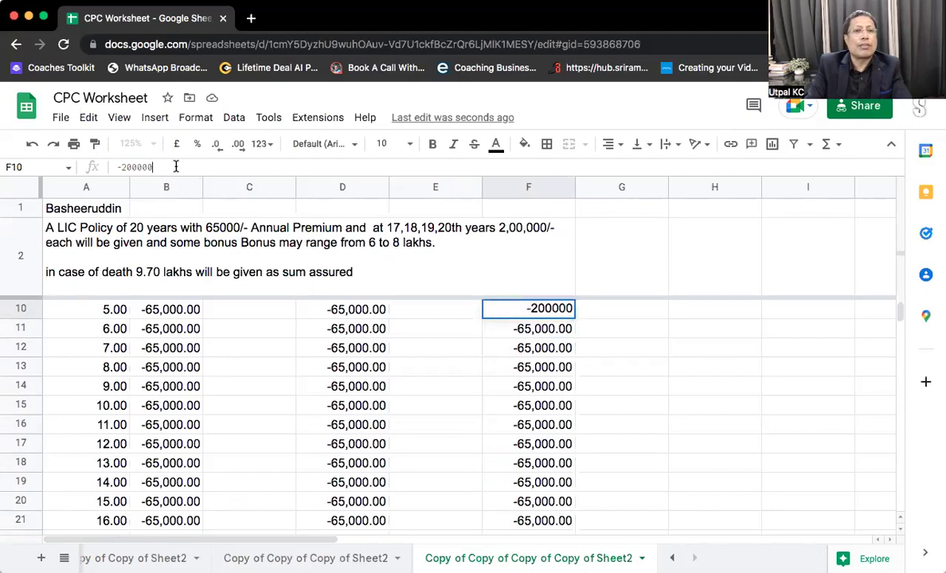
{"action": "type", "text": "+"}
{"action": "key", "text": "BackSpace"}
{"action": "type", "text": "-65"}
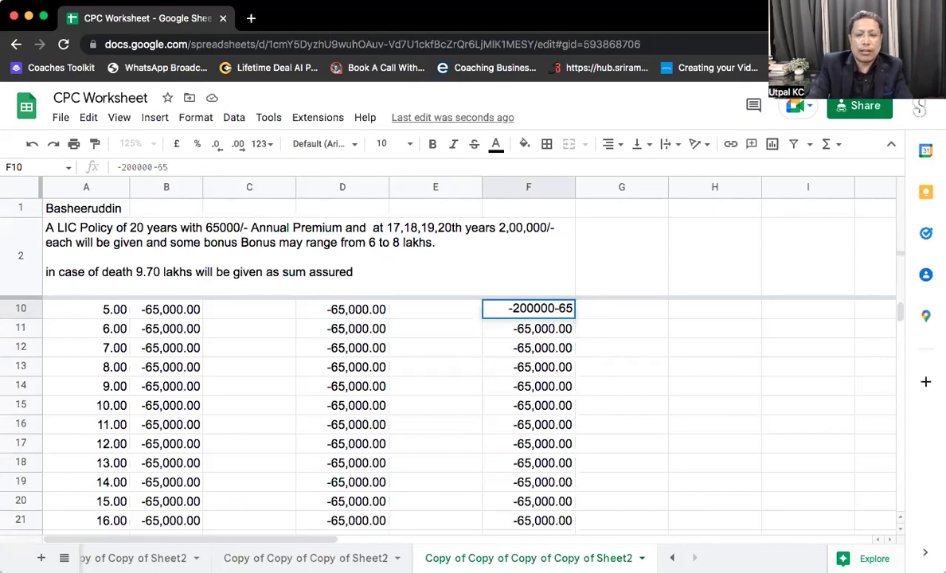
{"action": "type", "text": "000"}
{"action": "key", "text": "Return"}
{"action": "left_click", "coordinate": [528, 309]}
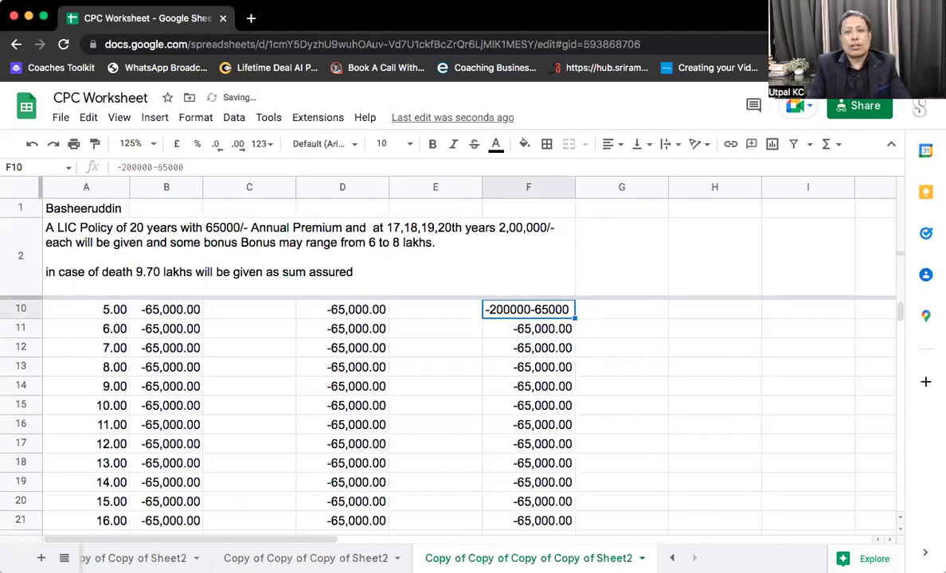
{"action": "key", "text": "super+z"}
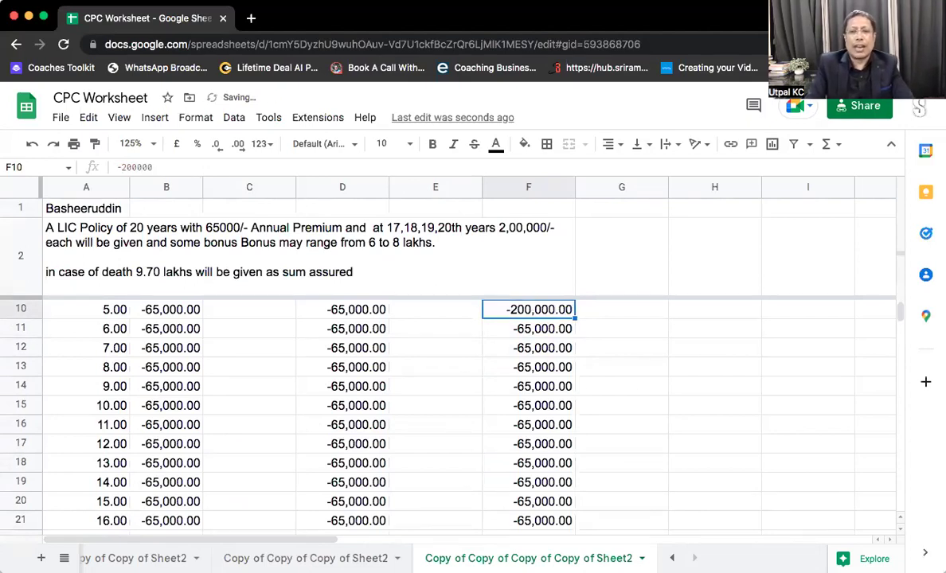
Step: Set the year 5 Alternative cashflow in F10 to -65000 and enter -200000 beside it in G10
{"action": "left_click", "coordinate": [621, 309]}
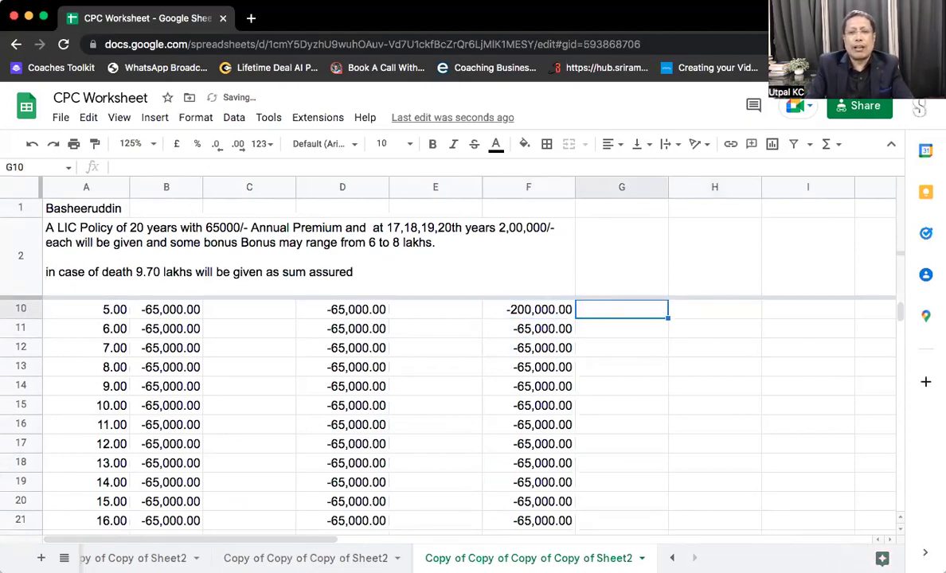
{"action": "left_click", "coordinate": [528, 309]}
{"action": "type", "text": "-65000"}
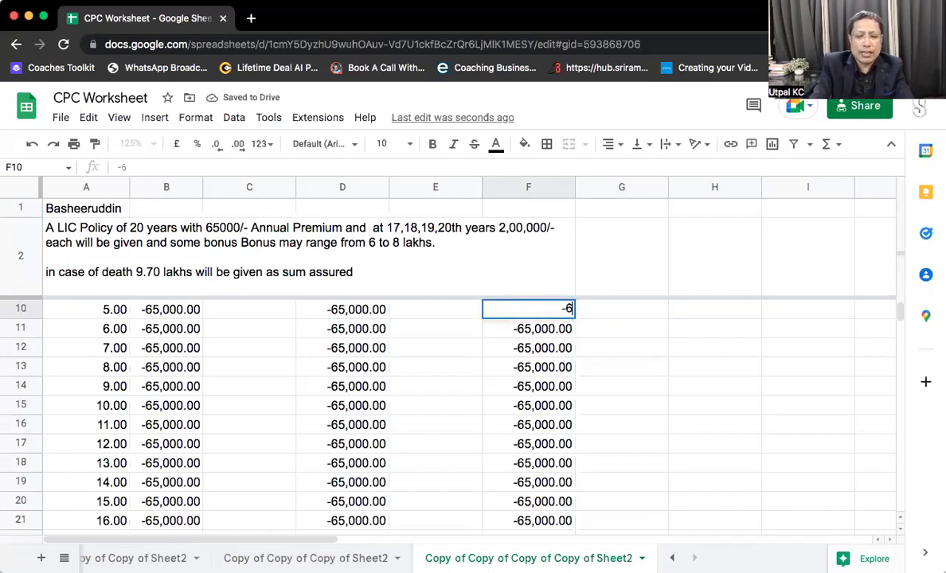
{"action": "left_click", "coordinate": [621, 309]}
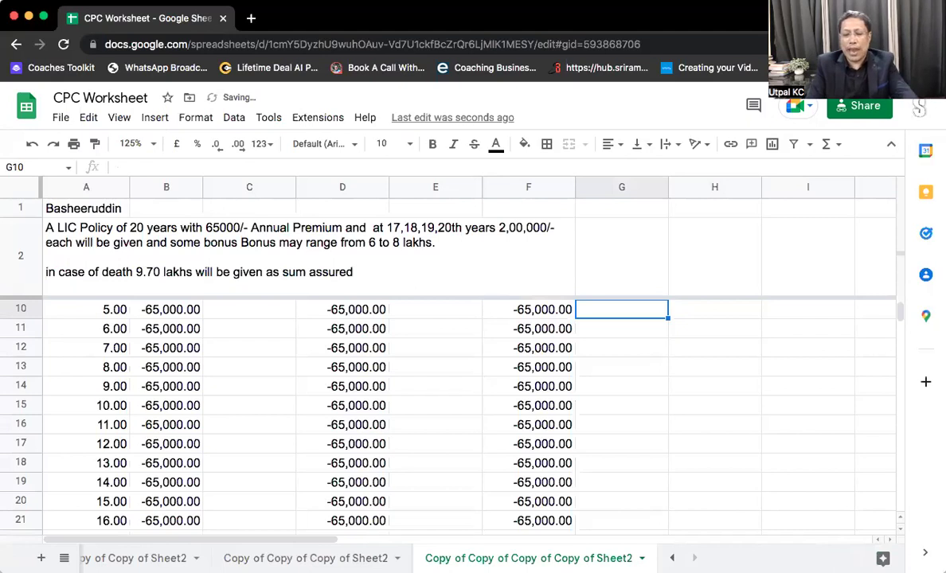
{"action": "type", "text": "-2"}
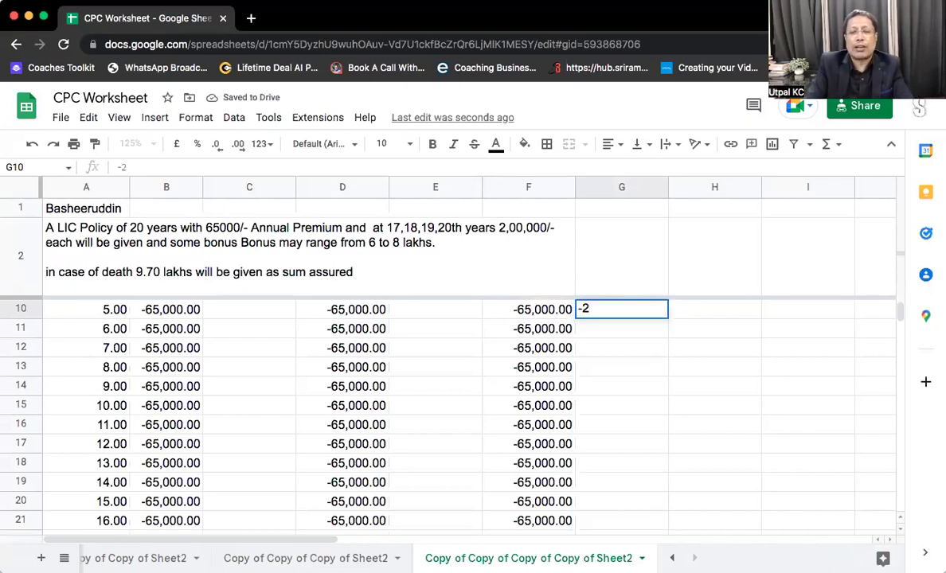
{"action": "type", "text": "00,0000000"}
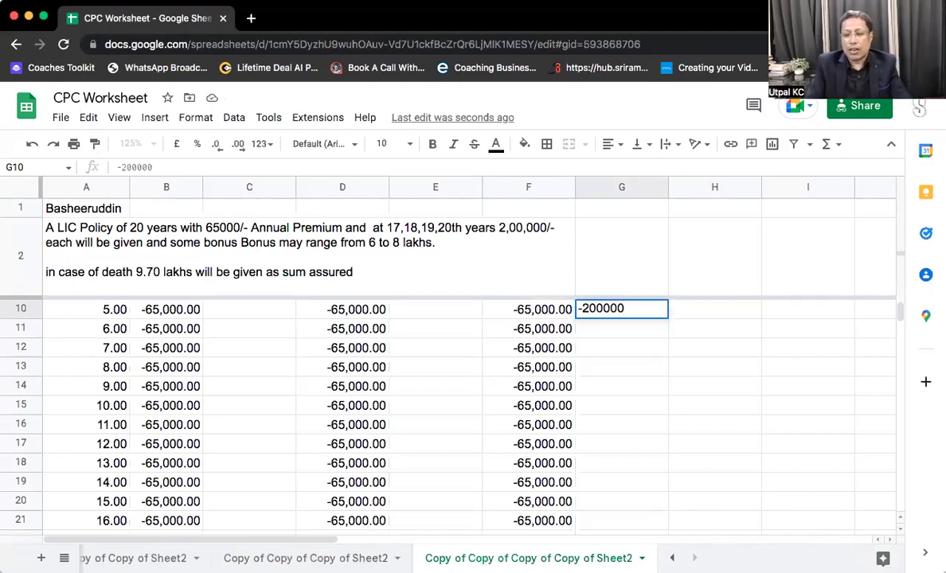
{"action": "key", "text": "Return"}
{"action": "left_click", "coordinate": [621, 309]}
Step: Review the Alternative column's yearly entries between year 5 and year 16, and compare F10 with the lump sum in G10
{"action": "key", "text": "Left"}
{"action": "key", "text": "Down"}
{"action": "key", "text": "Down"}
{"action": "key", "text": "Down"}
{"action": "key", "text": "Down"}
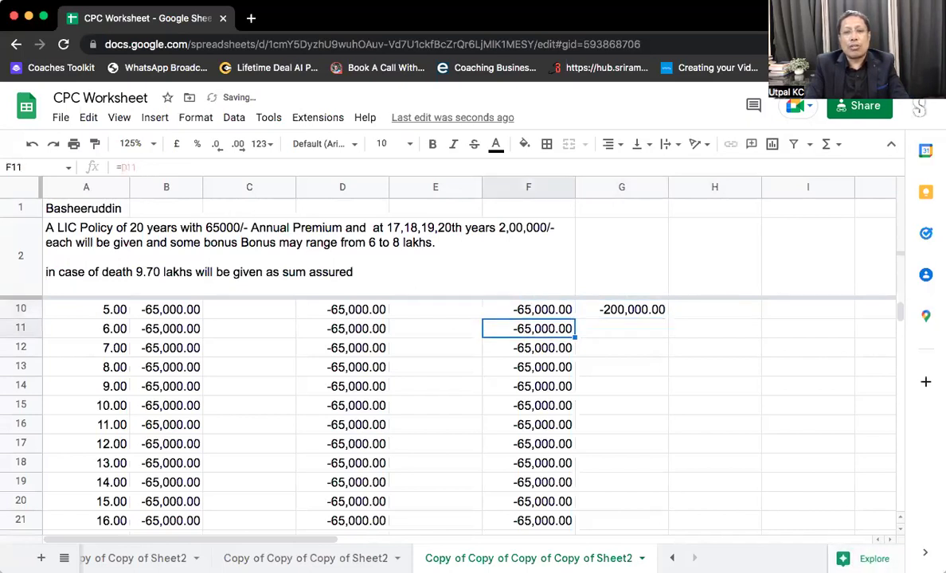
{"action": "key", "text": "Down"}
{"action": "key", "text": "Down"}
{"action": "key", "text": "Down"}
{"action": "key", "text": "Down"}
{"action": "key", "text": "Down"}
{"action": "key", "text": "Down"}
{"action": "key", "text": "Down"}
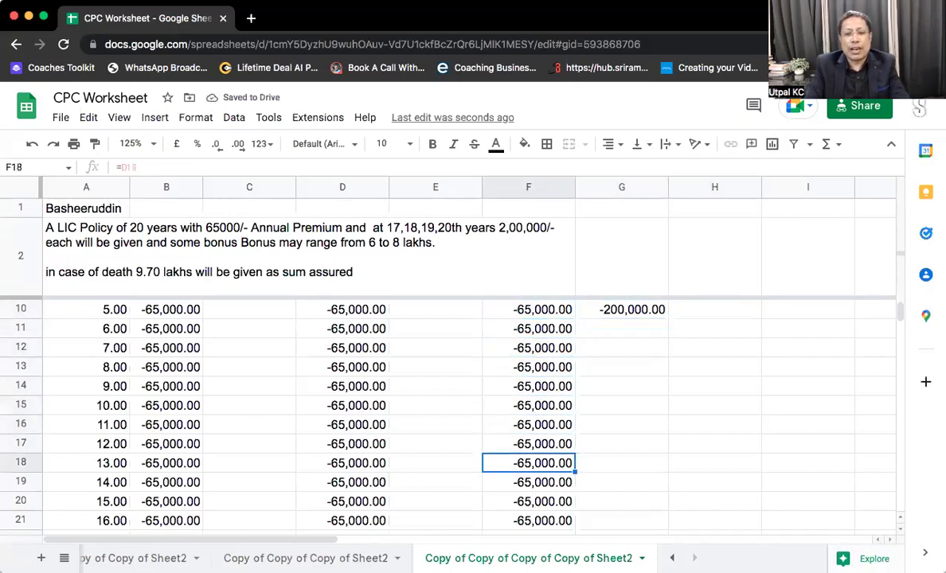
{"action": "key", "text": "Down"}
{"action": "key", "text": "Up"}
{"action": "key", "text": "Right"}
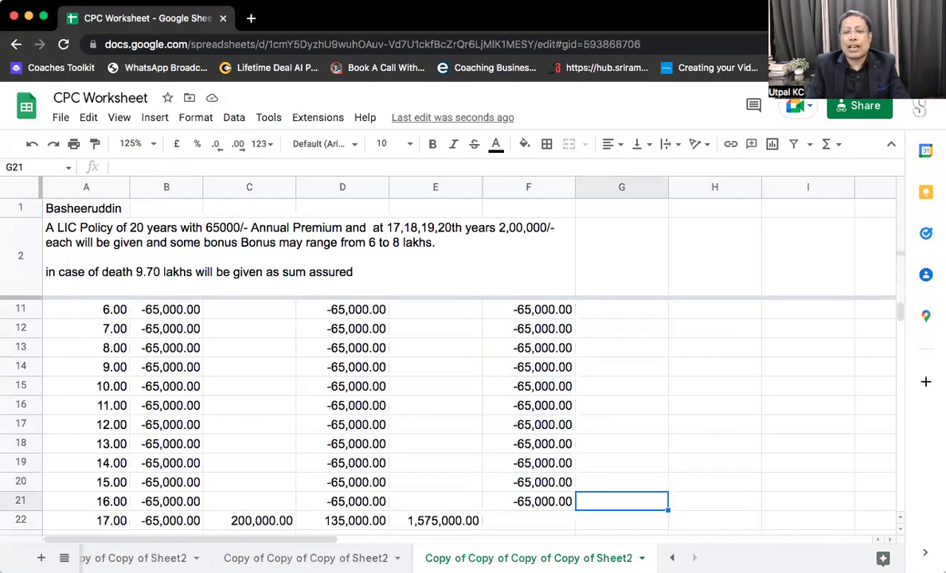
{"action": "key", "text": "Left"}
{"action": "key", "text": "Up"}
{"action": "key", "text": "Up"}
{"action": "key", "text": "Up"}
{"action": "key", "text": "Up"}
{"action": "key", "text": "Up"}
{"action": "key", "text": "Up"}
{"action": "key", "text": "Up"}
{"action": "key", "text": "Up"}
{"action": "key", "text": "Up"}
{"action": "key", "text": "Up"}
{"action": "key", "text": "Up"}
{"action": "key", "text": "Up"}
{"action": "key", "text": "Up"}
{"action": "key", "text": "Up"}
{"action": "key", "text": "Up"}
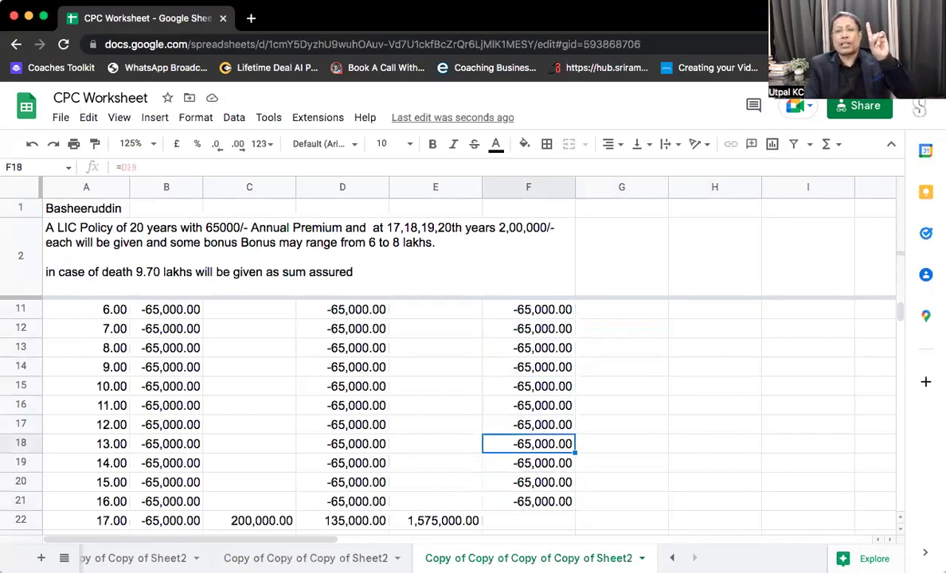
{"action": "key", "text": "Down"}
{"action": "key", "text": "Down"}
{"action": "key", "text": "Down"}
{"action": "key", "text": "Down"}
{"action": "key", "text": "Down"}
{"action": "key", "text": "Down"}
{"action": "key", "text": "Down"}
{"action": "key", "text": "Down"}
{"action": "key", "text": "Down"}
{"action": "key", "text": "Down"}
{"action": "key", "text": "Down"}
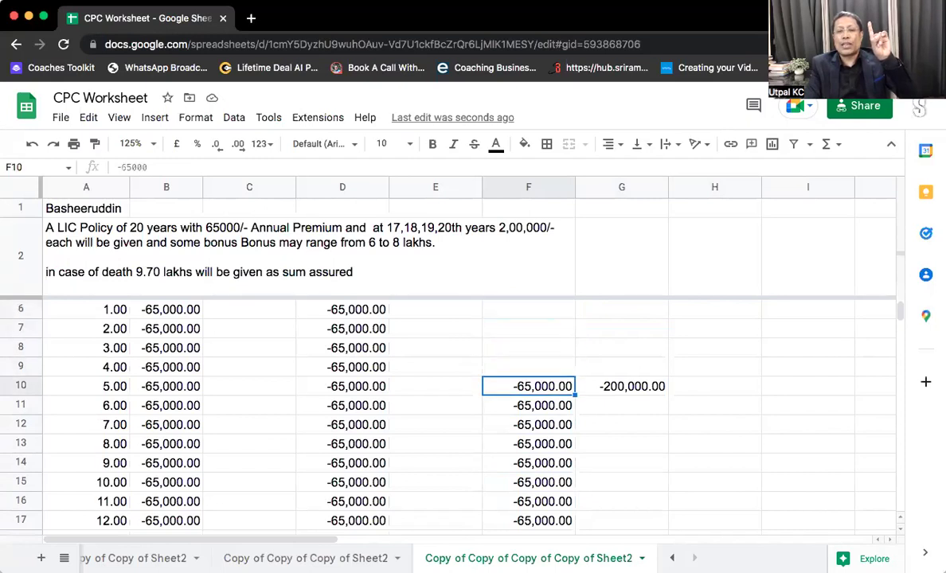
{"action": "key", "text": "Down"}
{"action": "key", "text": "Down"}
{"action": "key", "text": "Down"}
{"action": "key", "text": "Down"}
{"action": "key", "text": "Down"}
{"action": "key", "text": "Down"}
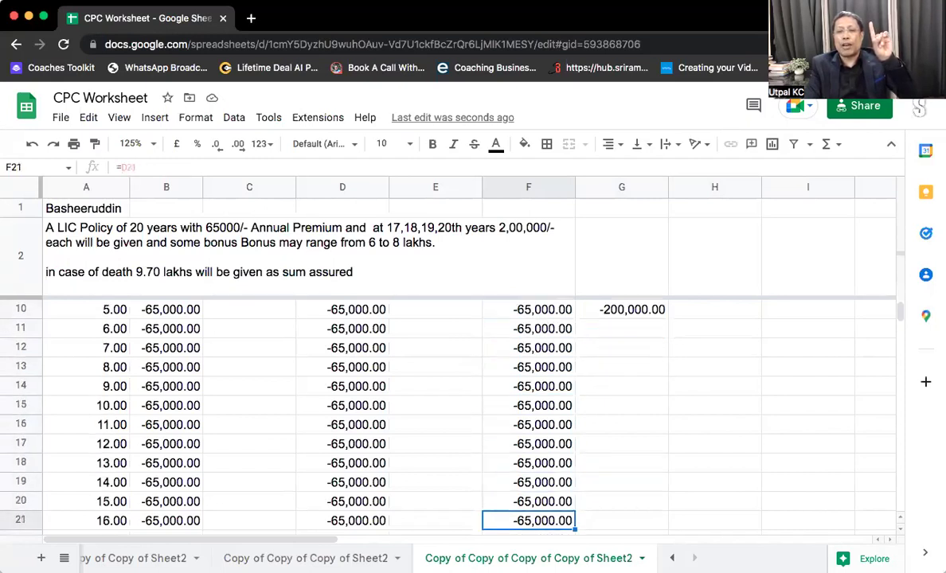
{"action": "key", "text": "Up"}
{"action": "key", "text": "Up"}
{"action": "key", "text": "Up"}
{"action": "key", "text": "Up"}
{"action": "key", "text": "Up"}
{"action": "key", "text": "Up"}
{"action": "key", "text": "Up"}
{"action": "key", "text": "Up"}
{"action": "key", "text": "Up"}
{"action": "key", "text": "Up"}
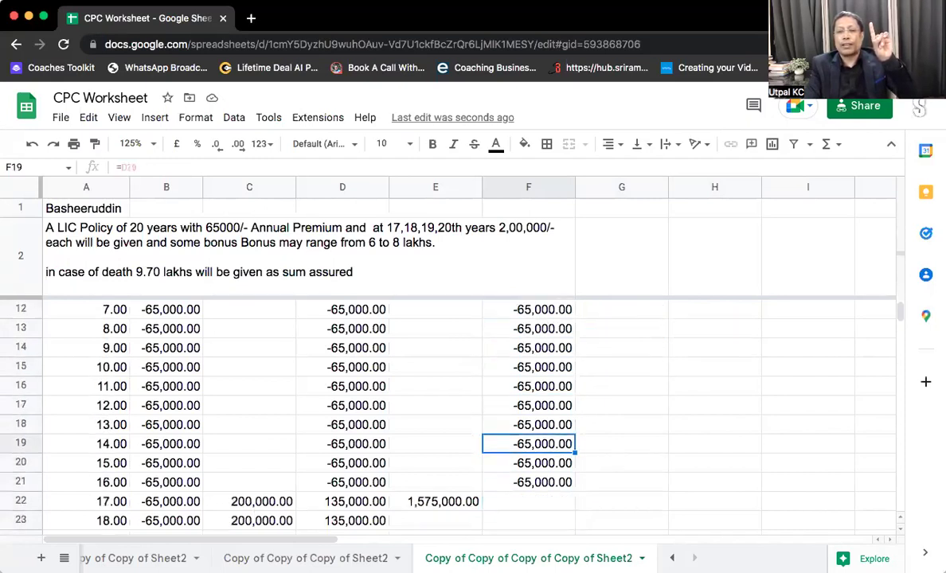
{"action": "key", "text": "Up"}
{"action": "key", "text": "Up"}
{"action": "key", "text": "Up"}
{"action": "key", "text": "Up"}
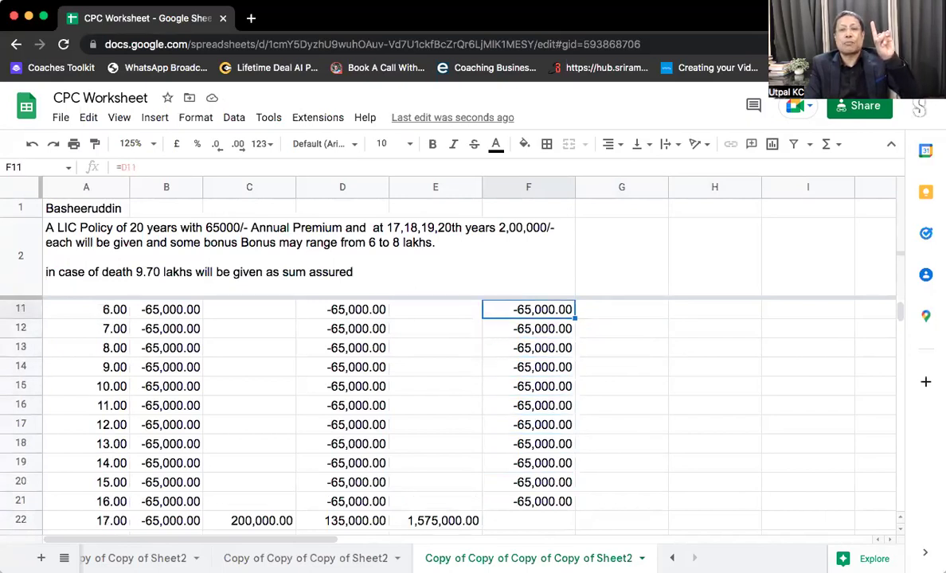
{"action": "key", "text": "Down"}
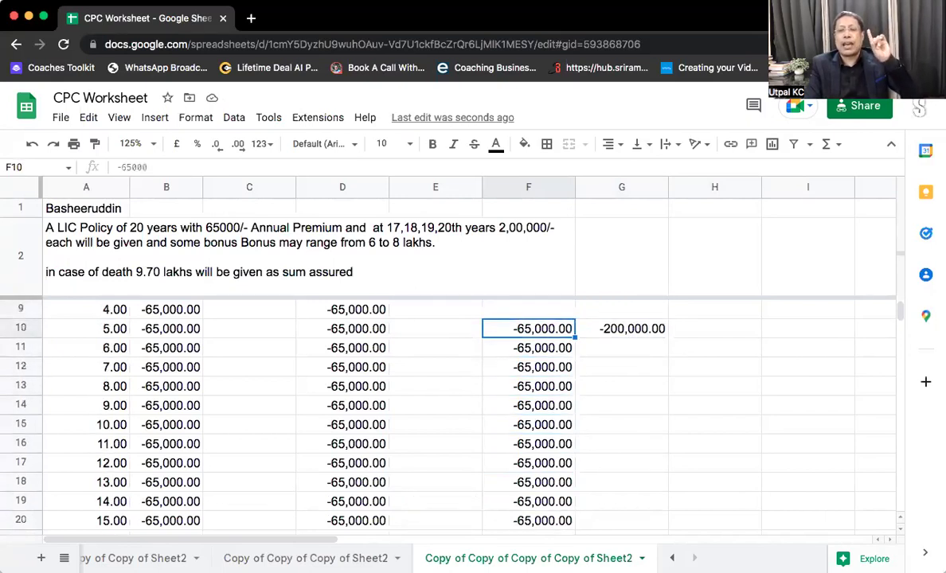
{"action": "key", "text": "Right"}
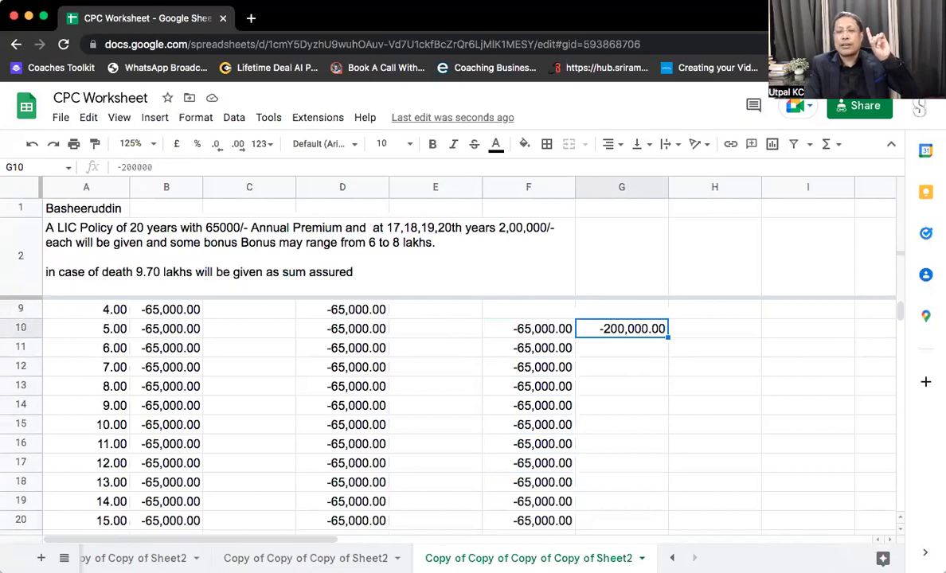
{"action": "key", "text": "Left"}
{"action": "key", "text": "Right"}
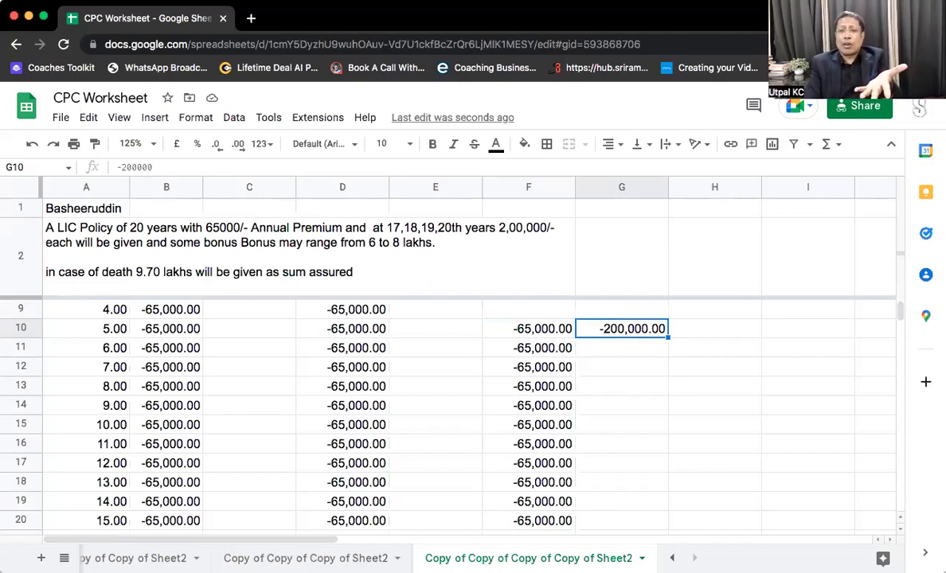
Step: Check the Alternative column from year 5 down to the empty year 17 cell F22
{"action": "key", "text": "Left"}
{"action": "key", "text": "Down"}
{"action": "key", "text": "Down"}
{"action": "key", "text": "Down"}
{"action": "key", "text": "Down"}
{"action": "key", "text": "Down"}
{"action": "key", "text": "Down"}
{"action": "key", "text": "Down"}
{"action": "key", "text": "Down"}
{"action": "key", "text": "Down"}
{"action": "key", "text": "Down"}
{"action": "key", "text": "Down"}
{"action": "key", "text": "Down"}
{"action": "key", "text": "Down"}
{"action": "key", "text": "Down"}
{"action": "key", "text": "Down"}
{"action": "key", "text": "Down"}
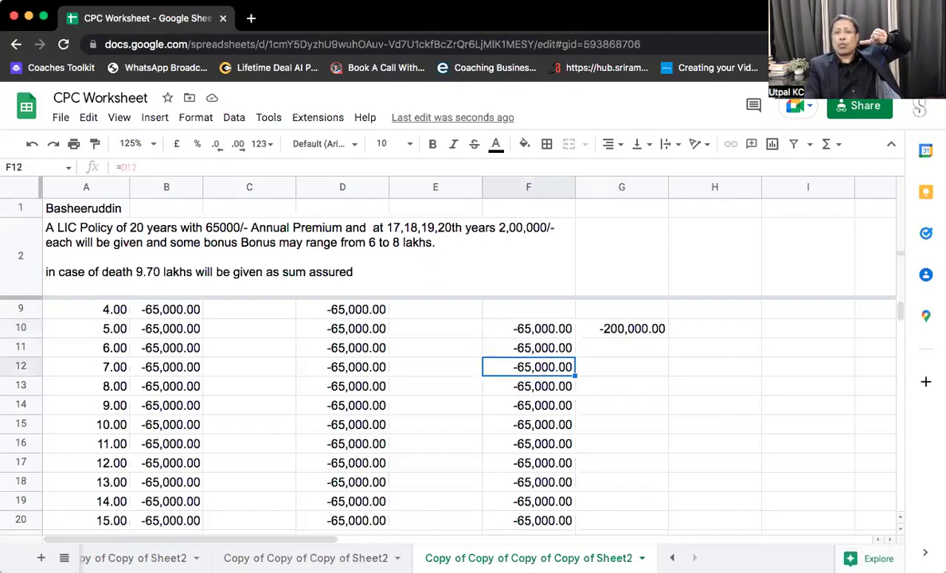
{"action": "key", "text": "Up"}
{"action": "key", "text": "Up"}
{"action": "key", "text": "Up"}
{"action": "key", "text": "Up"}
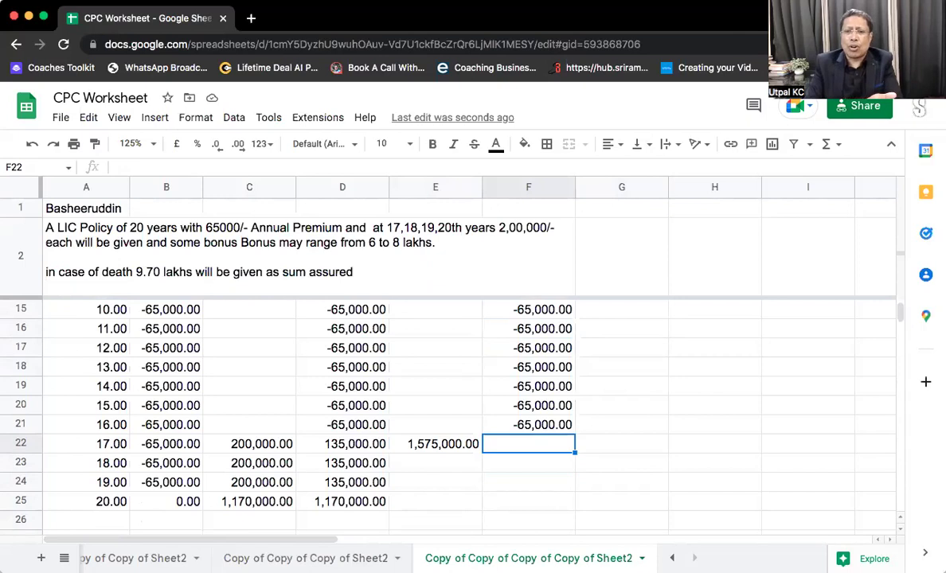
{"action": "left_click", "coordinate": [621, 444]}
{"action": "left_click", "coordinate": [528, 443]}
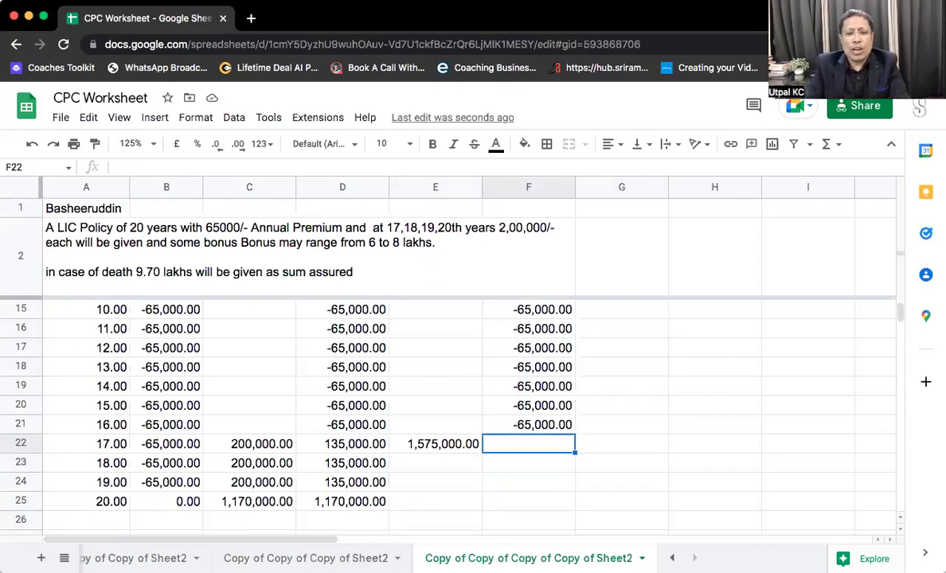
Step: Enter the label "Rate" in cell F23, below the year 17 Alternative cell
{"action": "left_click", "coordinate": [528, 462]}
{"action": "type", "text": "Rate"}
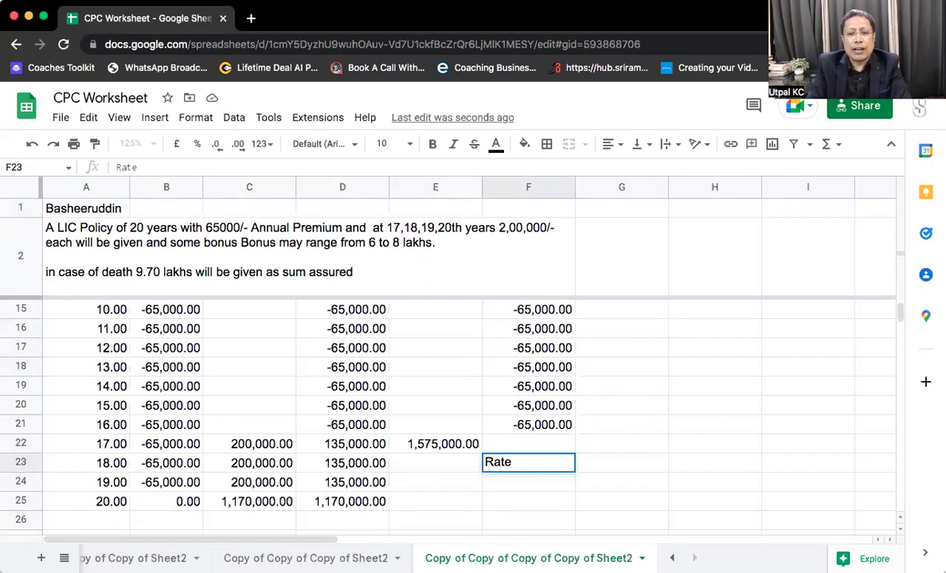
{"action": "key", "text": "Return"}
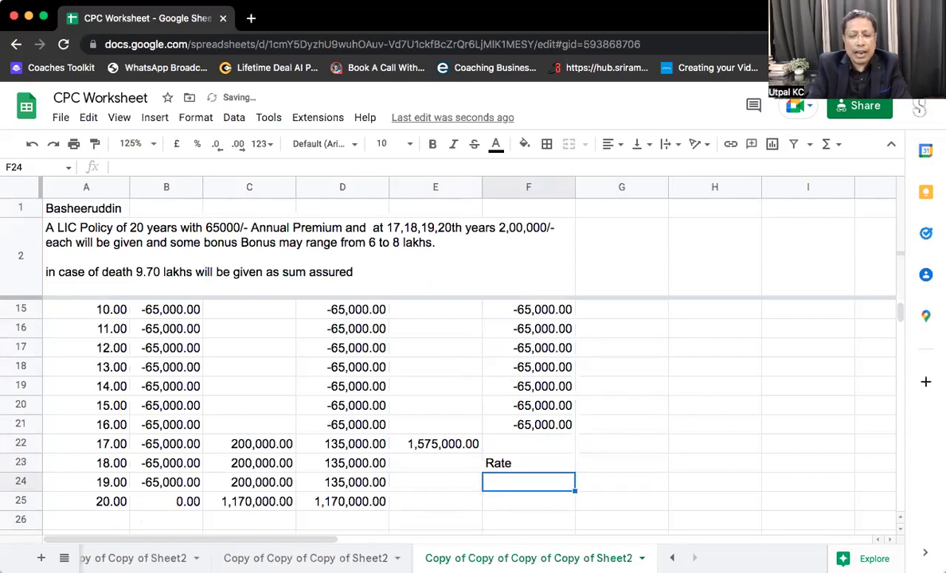
Step: Enter the labels NPER, PMT, PV and FV in cells F24 to F27 below the Rate label
{"action": "type", "text": "NPOER"}
{"action": "key", "text": "BackSpace"}
{"action": "key", "text": "BackSpace"}
{"action": "key", "text": "BackSpace"}
{"action": "type", "text": "ER"}
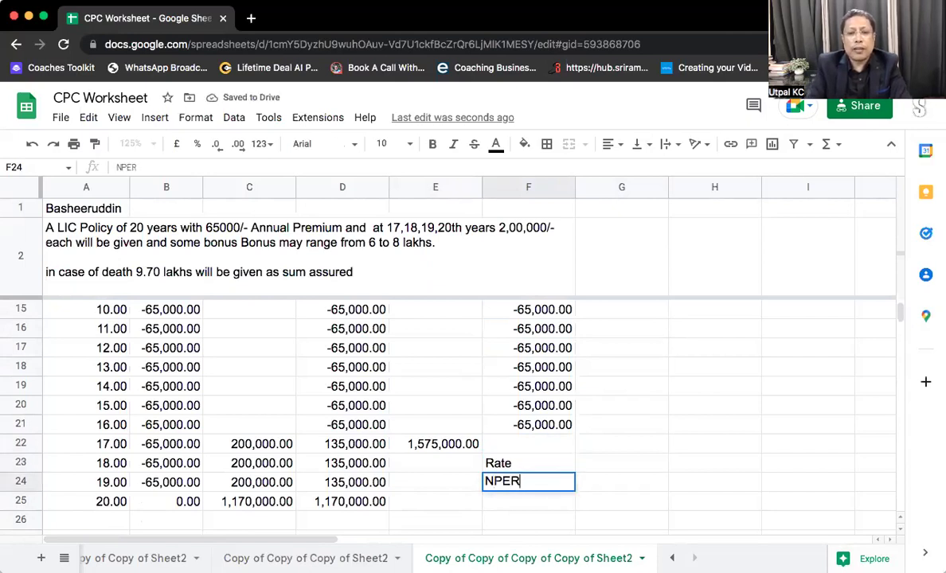
{"action": "key", "text": "Return"}
{"action": "type", "text": "PMT"}
{"action": "key", "text": "Return"}
{"action": "type", "text": "PV"}
{"action": "key", "text": "Return"}
{"action": "type", "text": "FV"}
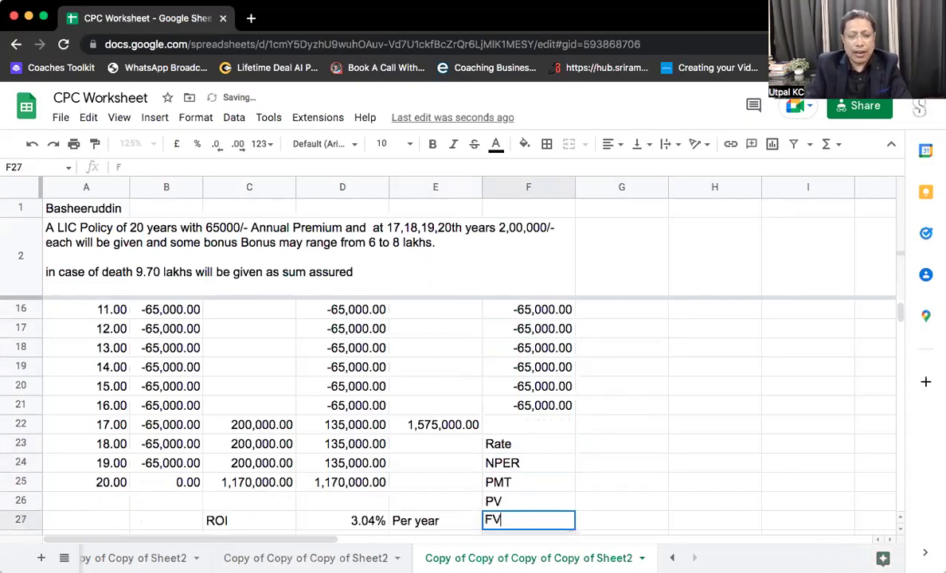
{"action": "key", "text": "Tab"}
Step: Enter a rate of 12% in G23 beside the Rate label
{"action": "left_click", "coordinate": [621, 444]}
{"action": "type", "text": "12%"}
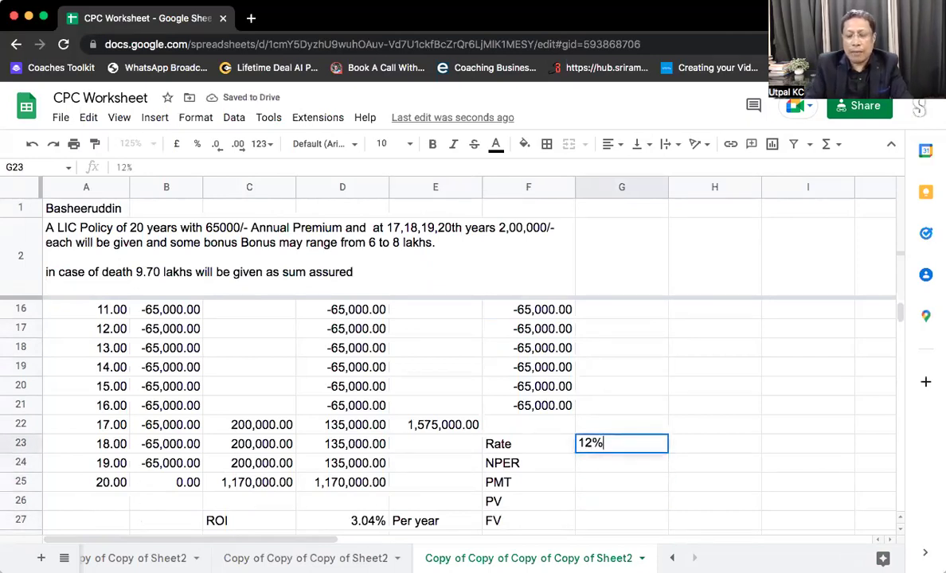
{"action": "left_click", "coordinate": [621, 482]}
Step: Review the Alternative column's yearly entries from year 16 back to year 5 to establish the number of periods for NPER
{"action": "key", "text": "Up"}
{"action": "key", "text": "Up"}
{"action": "key", "text": "Up"}
{"action": "key", "text": "Up"}
{"action": "key", "text": "Left"}
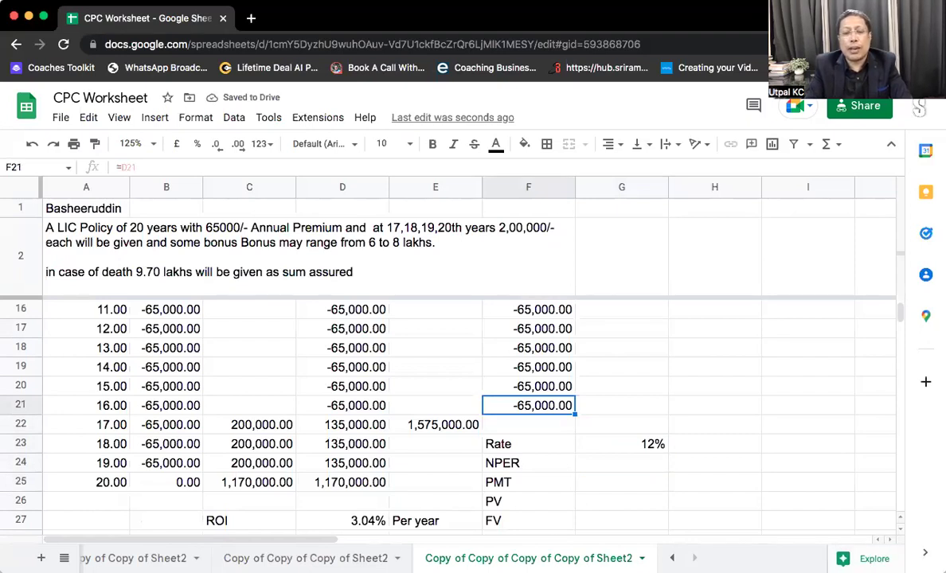
{"action": "key", "text": "Up"}
{"action": "key", "text": "Up"}
{"action": "key", "text": "Up"}
{"action": "key", "text": "Up"}
{"action": "key", "text": "Up"}
{"action": "key", "text": "Up"}
{"action": "key", "text": "Up"}
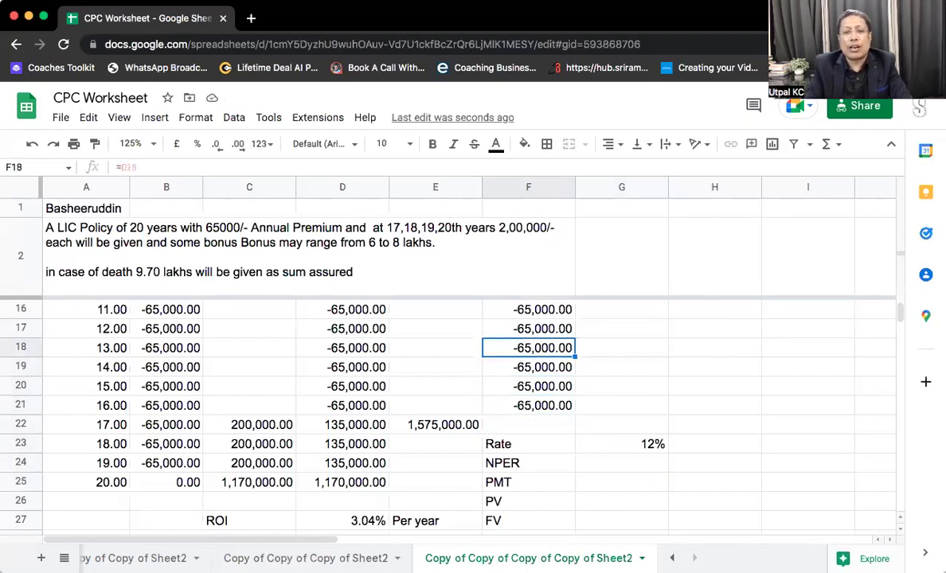
{"action": "key", "text": "Up"}
{"action": "key", "text": "Up"}
{"action": "key", "text": "Up"}
{"action": "key", "text": "Up"}
{"action": "key", "text": "Up"}
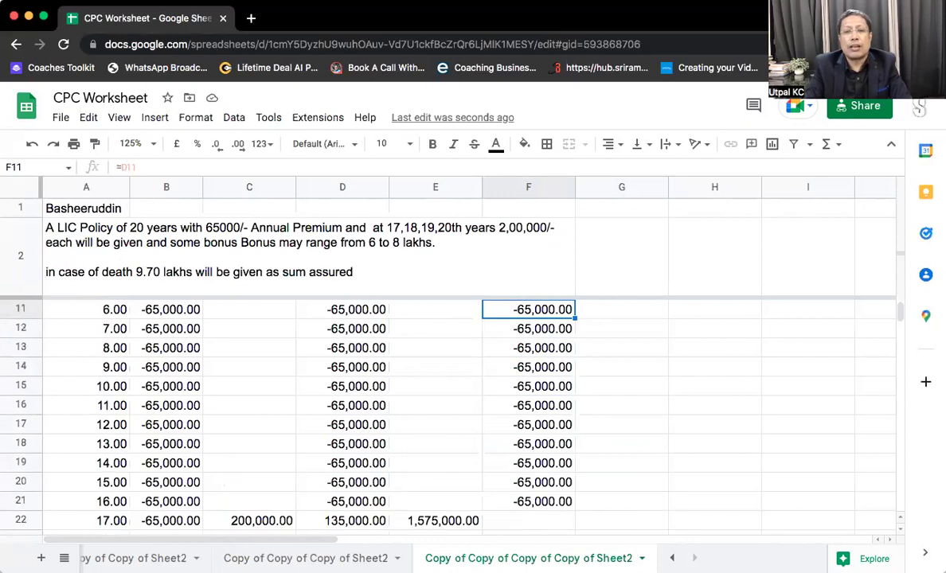
{"action": "key", "text": "Down"}
{"action": "key", "text": "Down"}
{"action": "key", "text": "Down"}
{"action": "key", "text": "Down"}
{"action": "key", "text": "Down"}
{"action": "key", "text": "Down"}
{"action": "key", "text": "Down"}
{"action": "key", "text": "Down"}
{"action": "key", "text": "Down"}
{"action": "key", "text": "Down"}
{"action": "key", "text": "Down"}
{"action": "key", "text": "Down"}
{"action": "key", "text": "Down"}
{"action": "key", "text": "Down"}
{"action": "key", "text": "Down"}
{"action": "key", "text": "Down"}
{"action": "key", "text": "Down"}
{"action": "key", "text": "Down"}
{"action": "key", "text": "Down"}
{"action": "key", "text": "Down"}
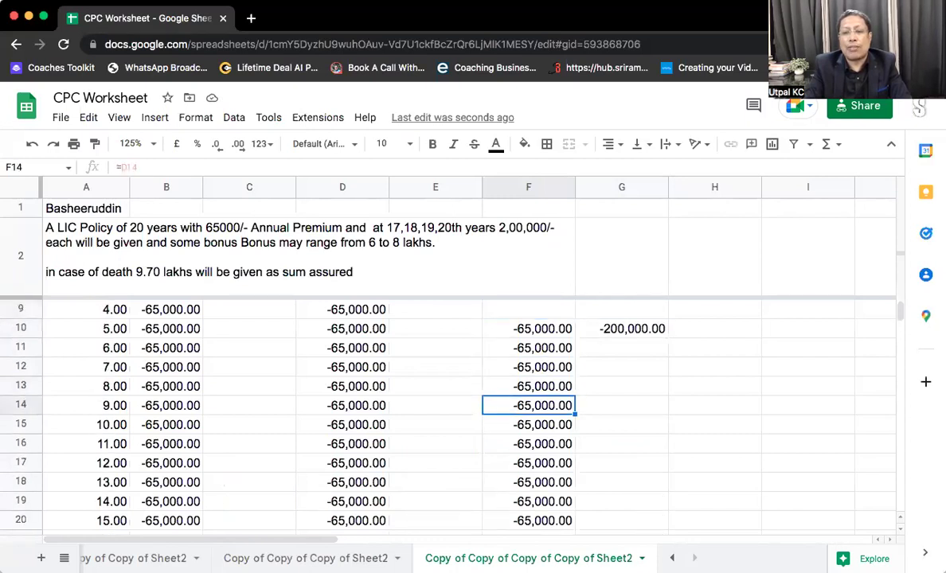
{"action": "key", "text": "Up"}
{"action": "key", "text": "Up"}
{"action": "key", "text": "Up"}
{"action": "key", "text": "Up"}
{"action": "key", "text": "Up"}
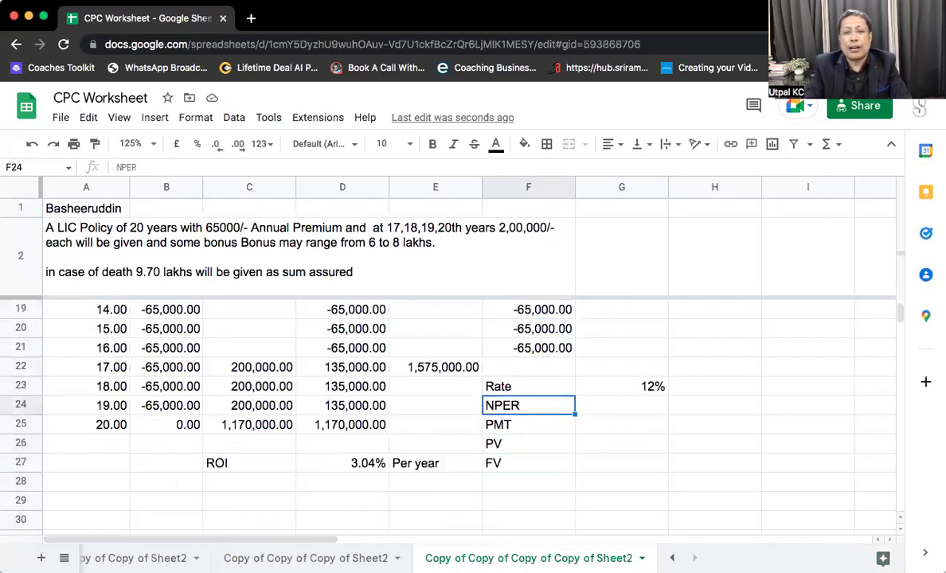
Step: Enter the future value inputs in G24 to G26: NPER 12, PMT -65000 and PV -200000
{"action": "key", "text": "Right"}
{"action": "type", "text": "12"}
{"action": "key", "text": "Return"}
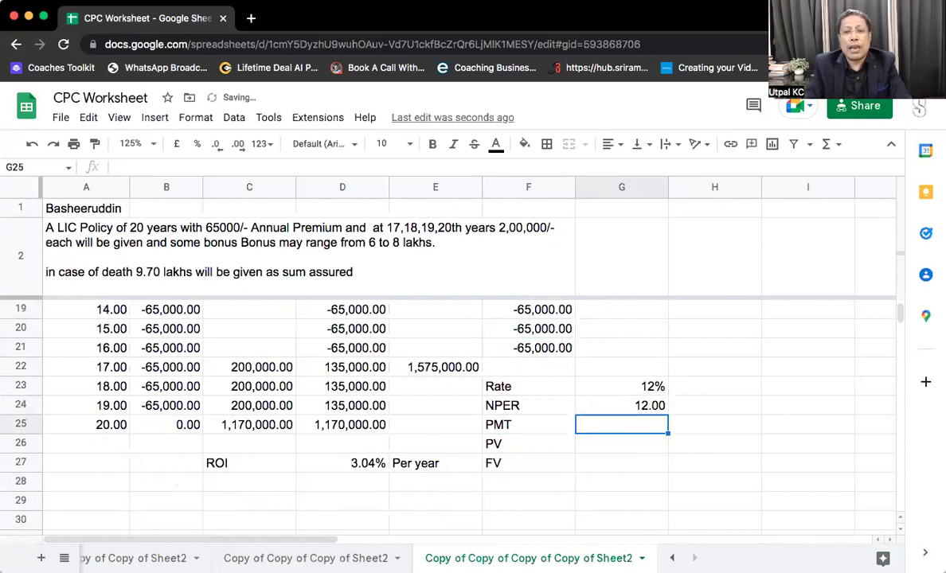
{"action": "type", "text": "-65000"}
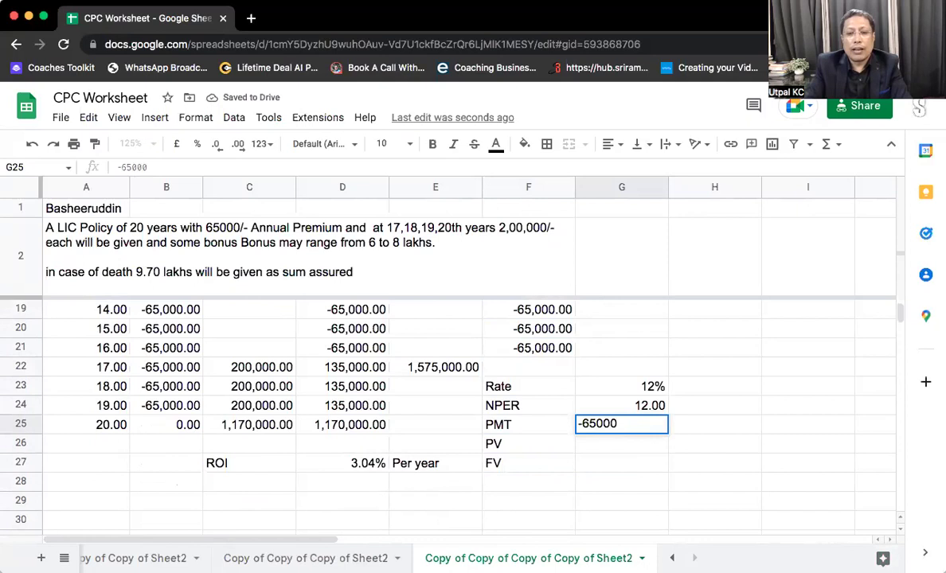
{"action": "key", "text": "Return"}
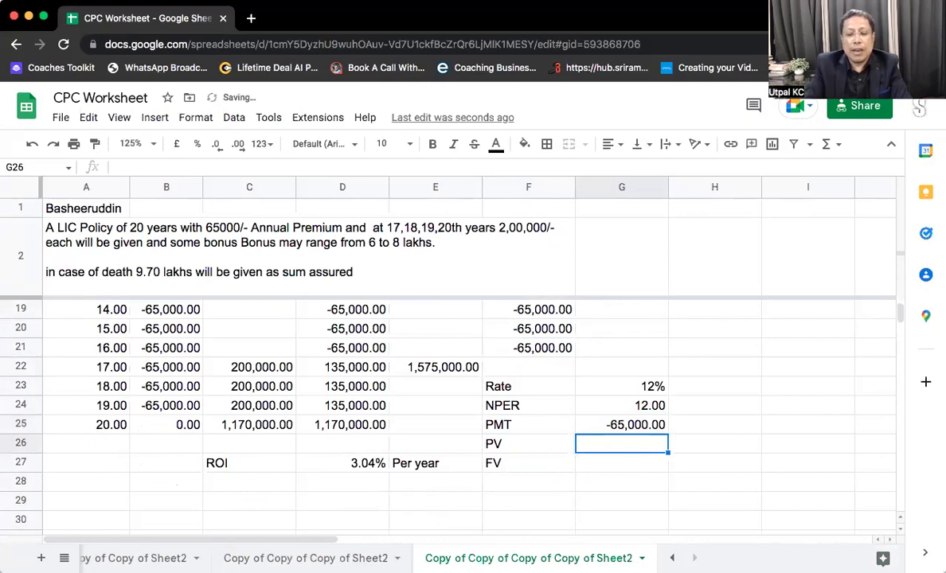
{"action": "type", "text": "-200"}
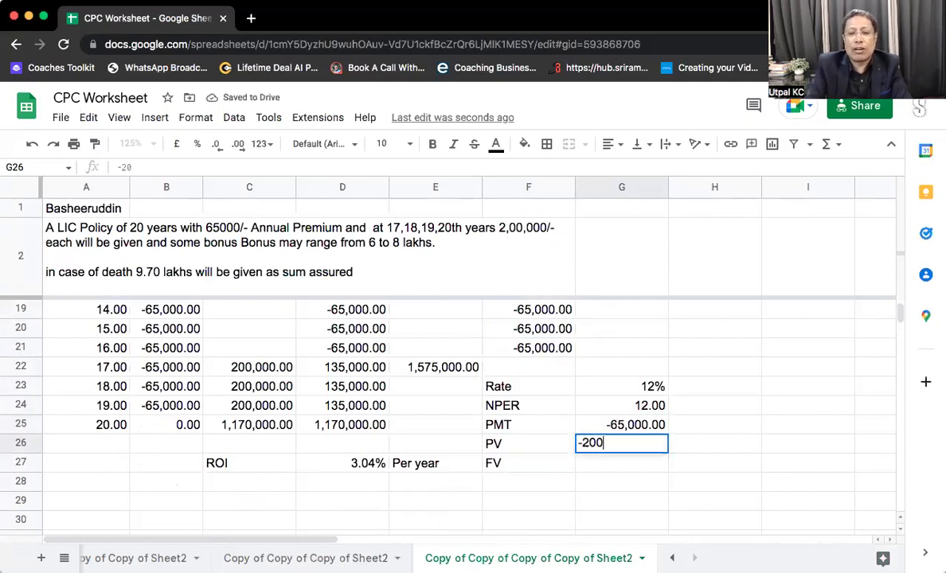
{"action": "type", "text": ",00000"}
{"action": "key", "text": "Return"}
Step: Calculate the alternative's future value in G27 with the formula =fv(G23,G24,G25,G26,1)
{"action": "type", "text": "=fv"}
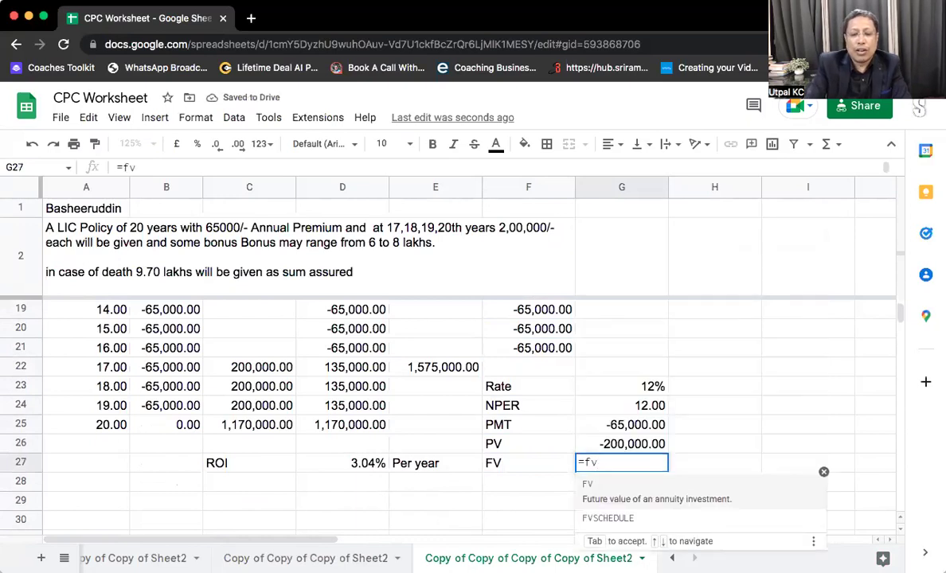
{"action": "type", "text": "("}
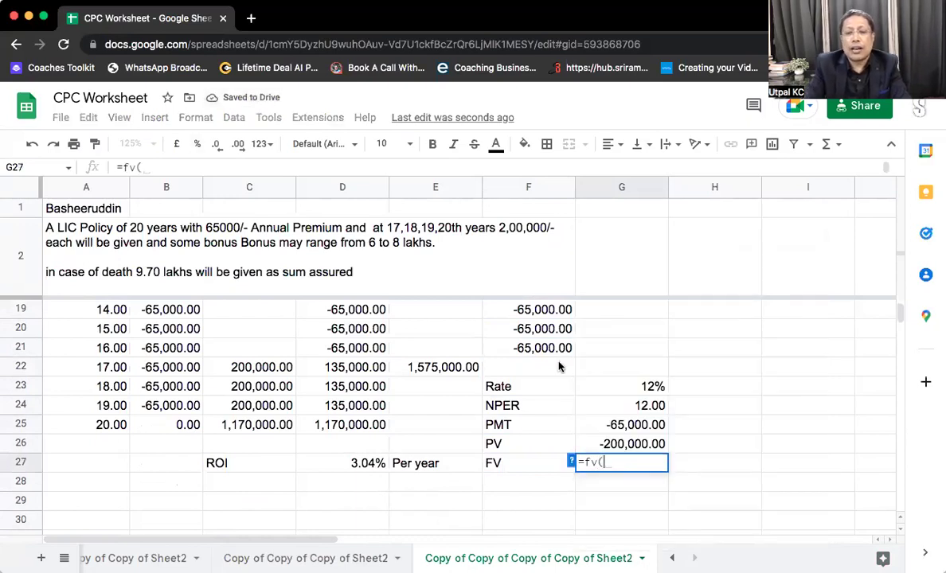
{"action": "left_click", "coordinate": [606, 386]}
{"action": "type", "text": ","}
{"action": "left_click", "coordinate": [635, 406]}
{"action": "type", "text": ","}
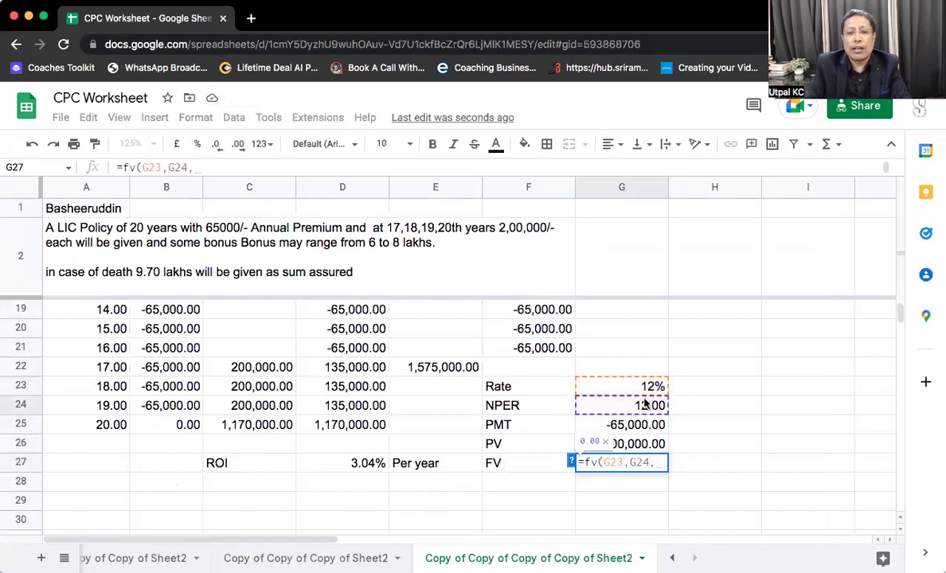
{"action": "left_click", "coordinate": [627, 426]}
{"action": "type", "text": ","}
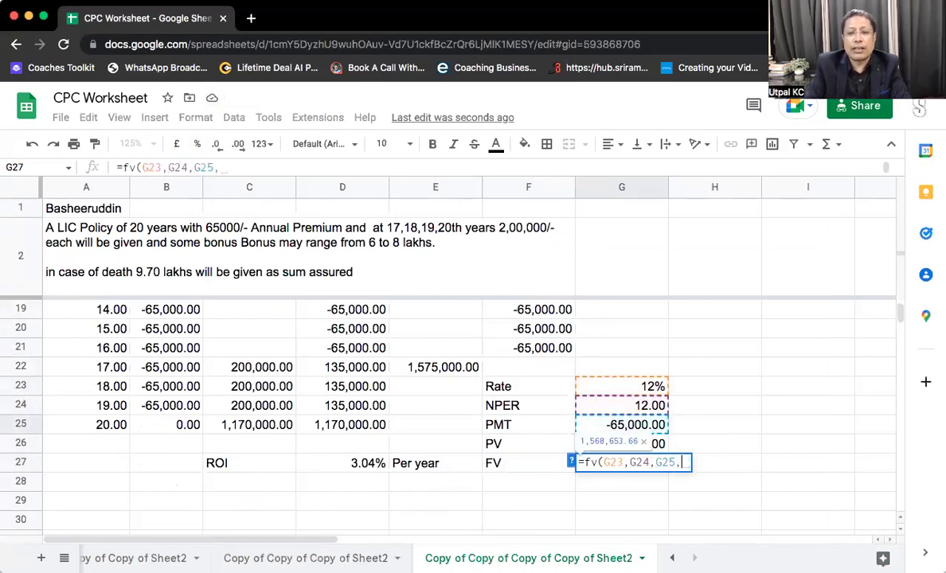
{"action": "left_click", "coordinate": [662, 448]}
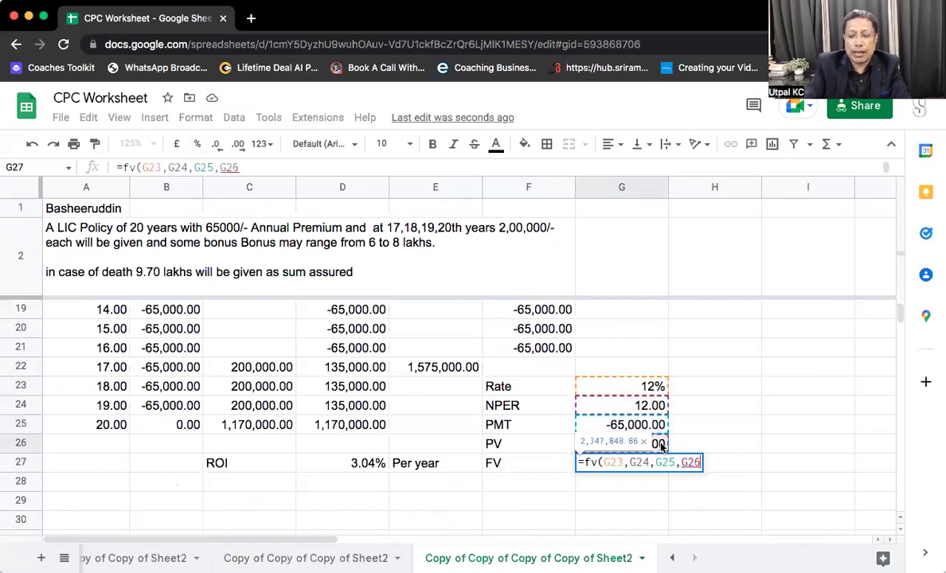
{"action": "type", "text": ",1)"}
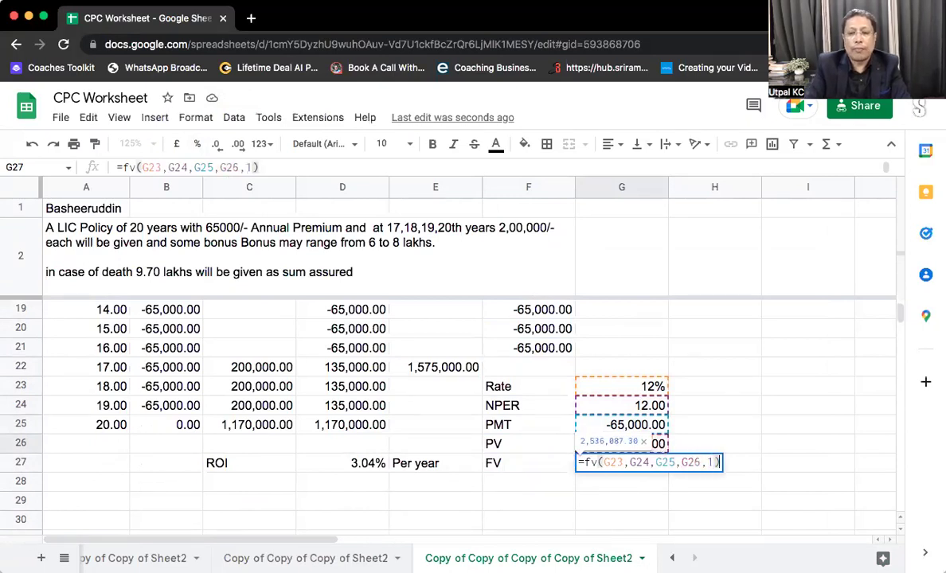
{"action": "key", "text": "Return"}
Step: Compare the alternative's future value in G27 and its rate in G23 with the policy's total net inflow in E22
{"action": "left_click", "coordinate": [621, 463]}
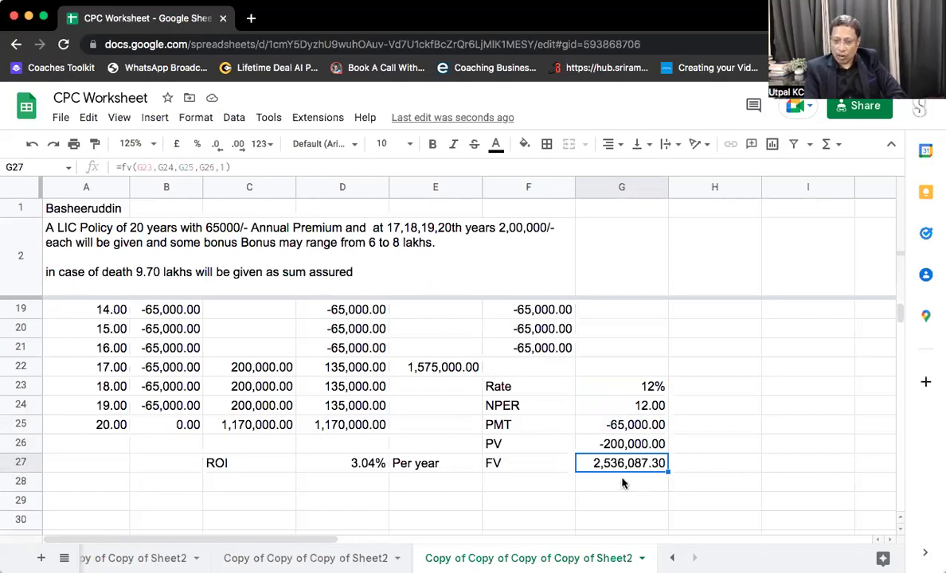
{"action": "left_click", "coordinate": [658, 386]}
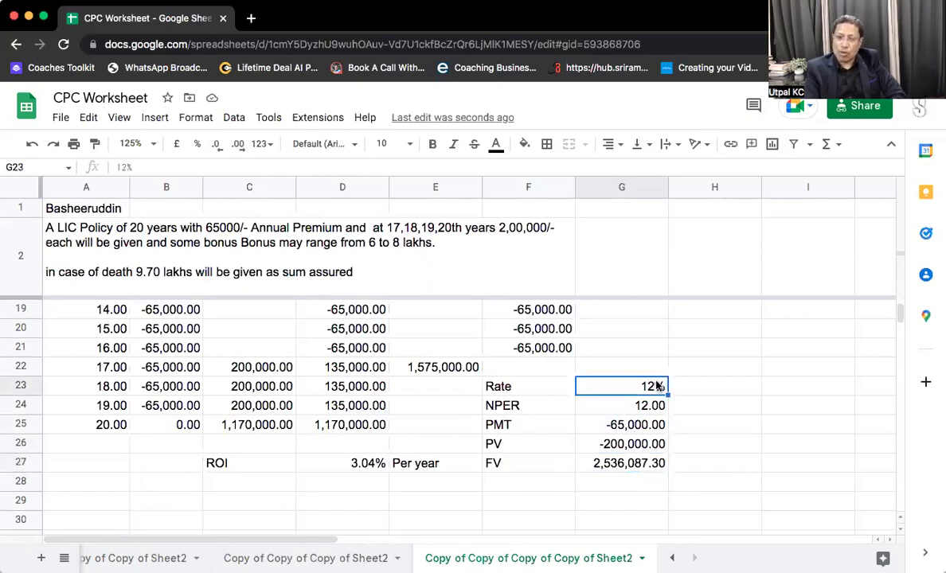
{"action": "left_click", "coordinate": [441, 368]}
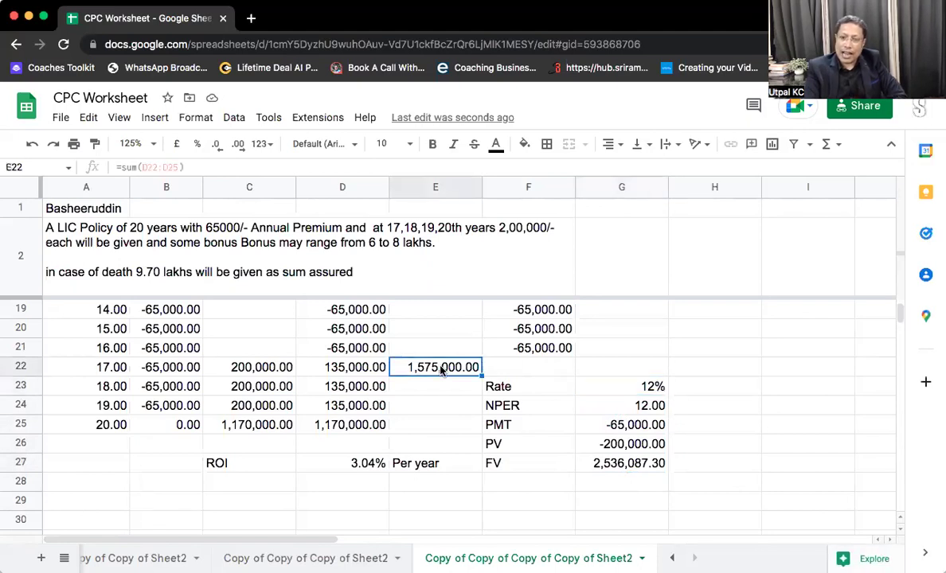
{"action": "left_click", "coordinate": [603, 466]}
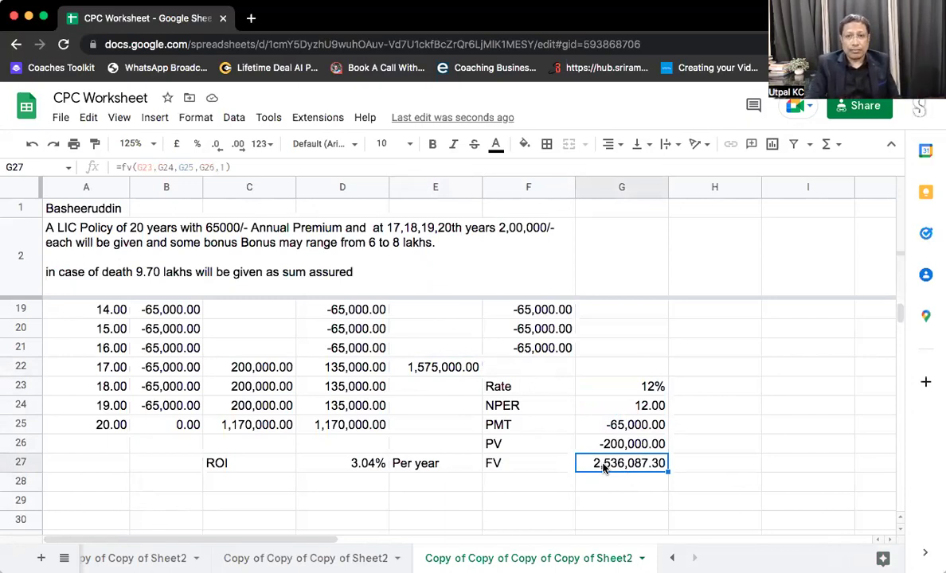
Step: Set the rate in G23 to 8% and check the future value in G27
{"action": "left_click", "coordinate": [641, 387]}
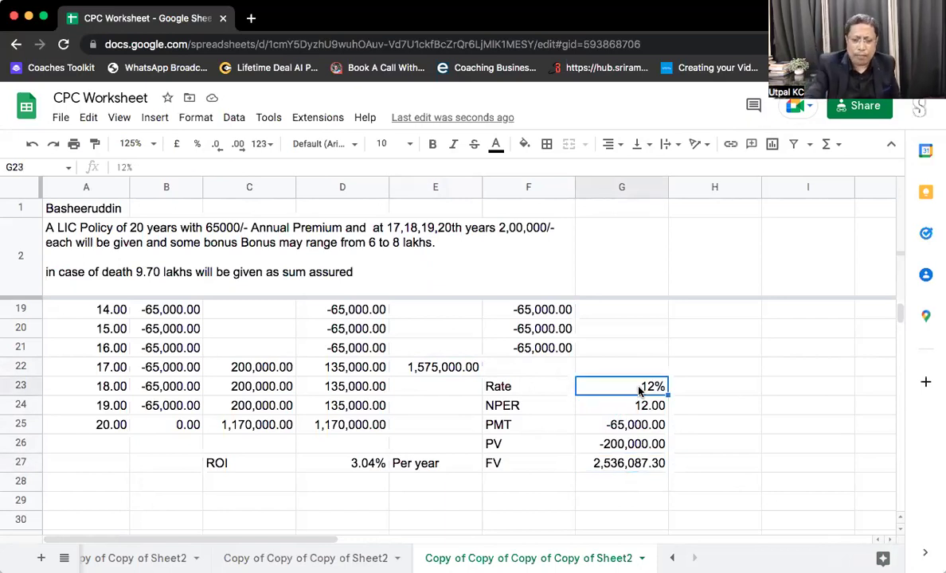
{"action": "type", "text": "8"}
{"action": "key", "text": "Return"}
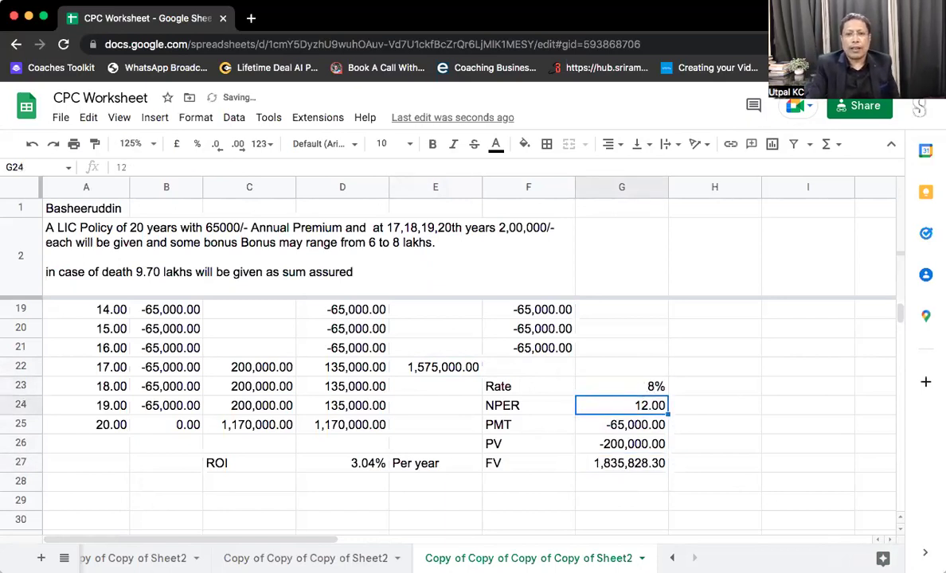
{"action": "left_click", "coordinate": [636, 465]}
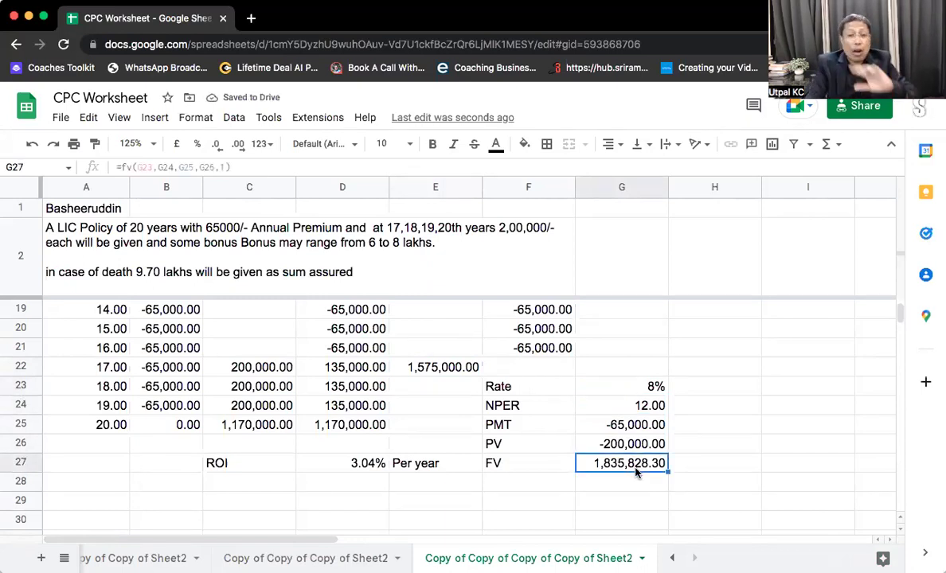
Step: Try lower rates of 7% and 6% in G23 for the alternative investment
{"action": "left_click", "coordinate": [637, 388]}
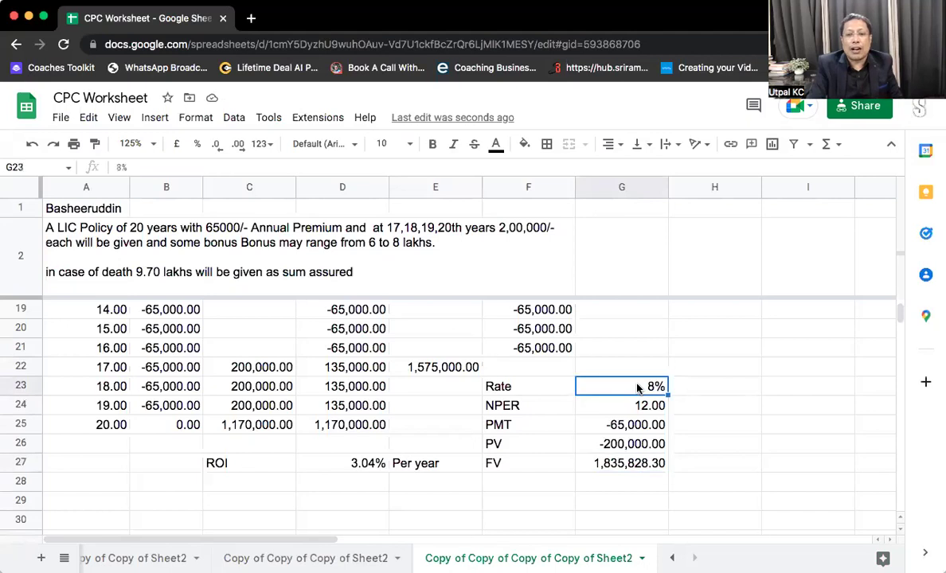
{"action": "type", "text": "7%"}
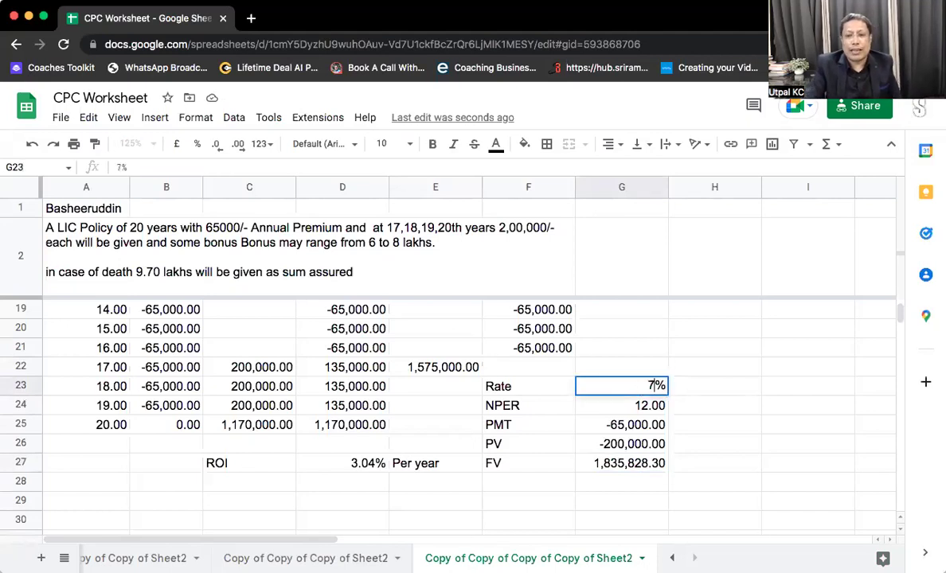
{"action": "key", "text": "Return"}
{"action": "left_click", "coordinate": [622, 386]}
{"action": "type", "text": "6%"}
{"action": "key", "text": "Return"}
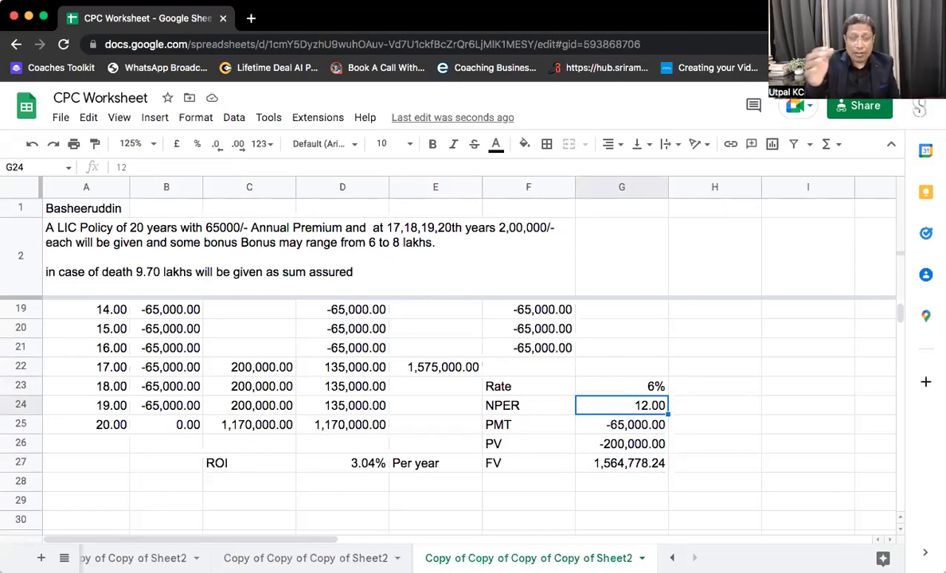
Step: Set the alternative investment's rate in G23 to 9%
{"action": "left_click", "coordinate": [621, 367]}
{"action": "left_click", "coordinate": [622, 387]}
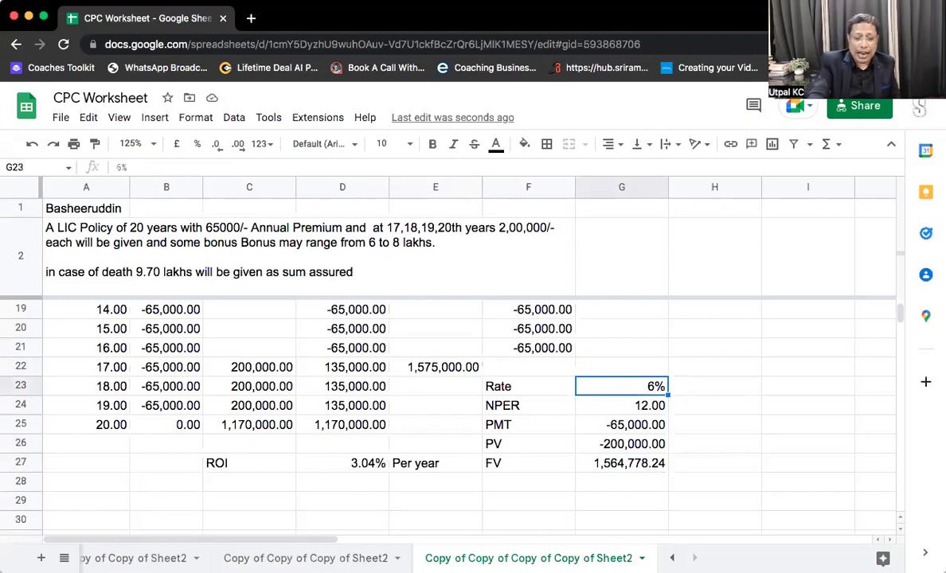
{"action": "type", "text": "9"}
{"action": "key", "text": "Return"}
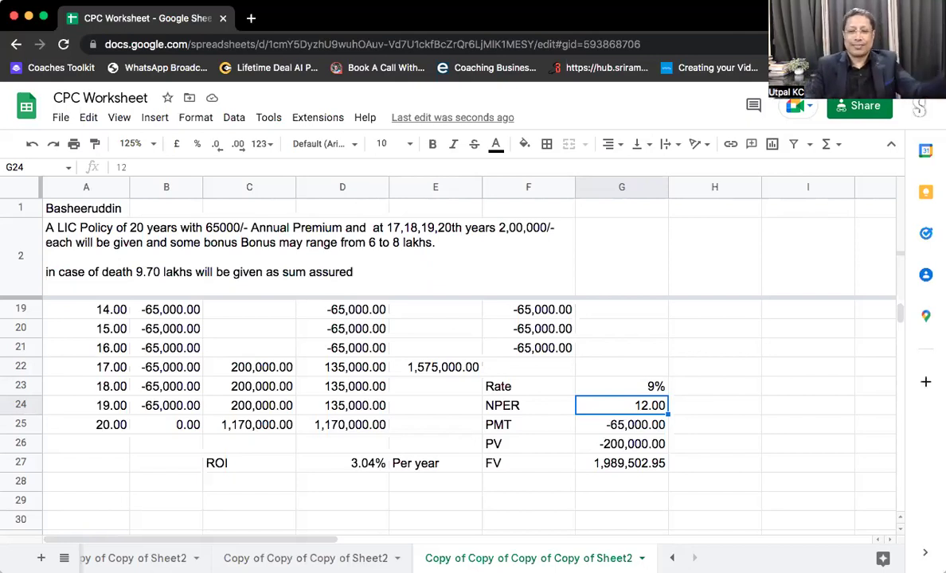
{"action": "left_click", "coordinate": [583, 375]}
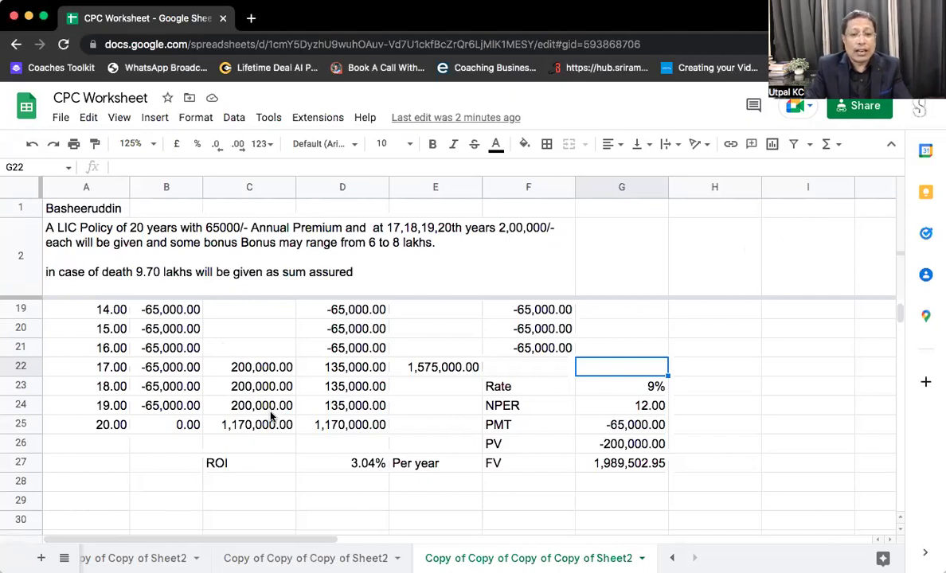
Step: Duplicate the current policy sheet and replace the name in A1 of the copy with the next client's name
{"action": "right_click", "coordinate": [525, 559]}
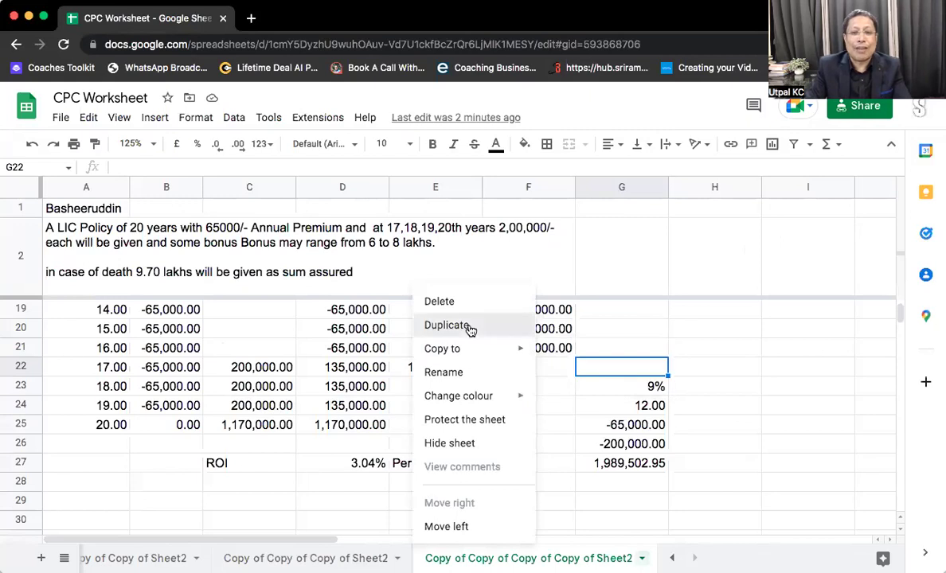
{"action": "left_click", "coordinate": [446, 325]}
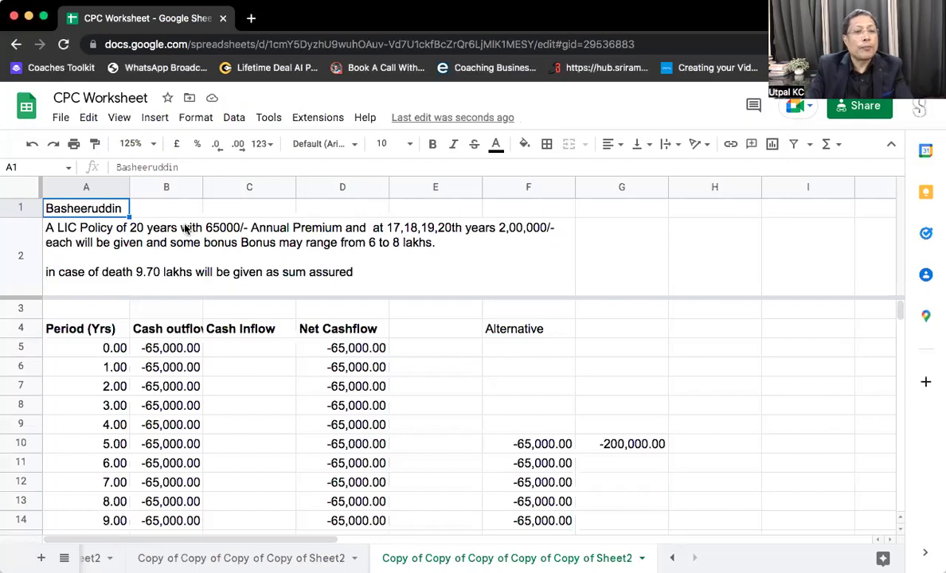
{"action": "type", "text": "Paresh"}
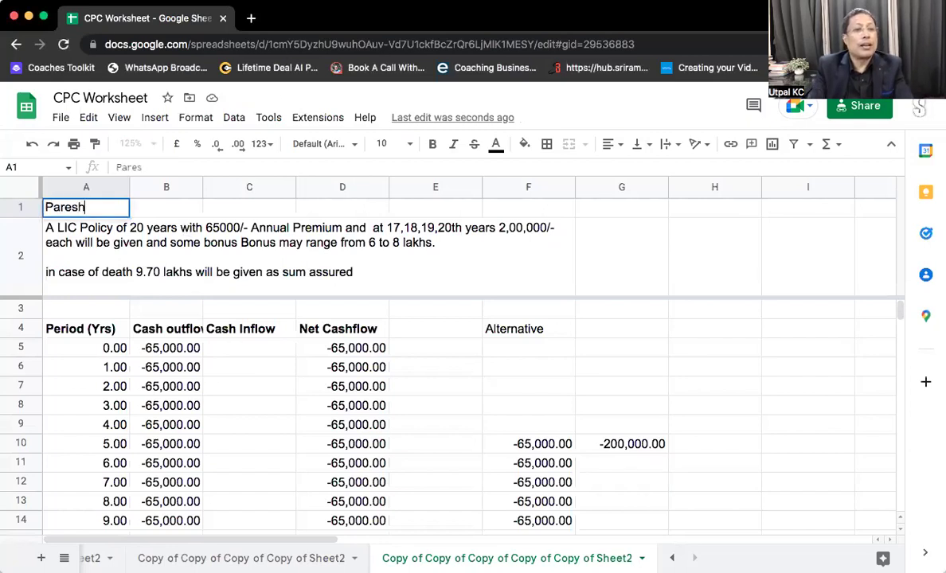
{"action": "type", "text": "kumar"}
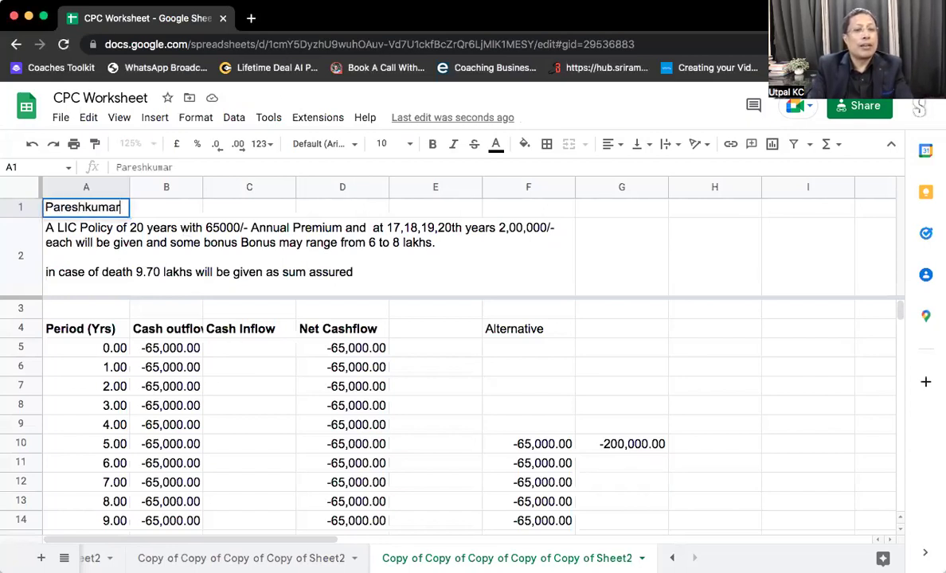
Step: Replace the A2 description with "In apy atal pension Yojana they get rs210 p m & paying 5000 from age 60 till death...how to calculate irr"
{"action": "left_click", "coordinate": [212, 243]}
{"action": "triple_click", "coordinate": [211, 243]}
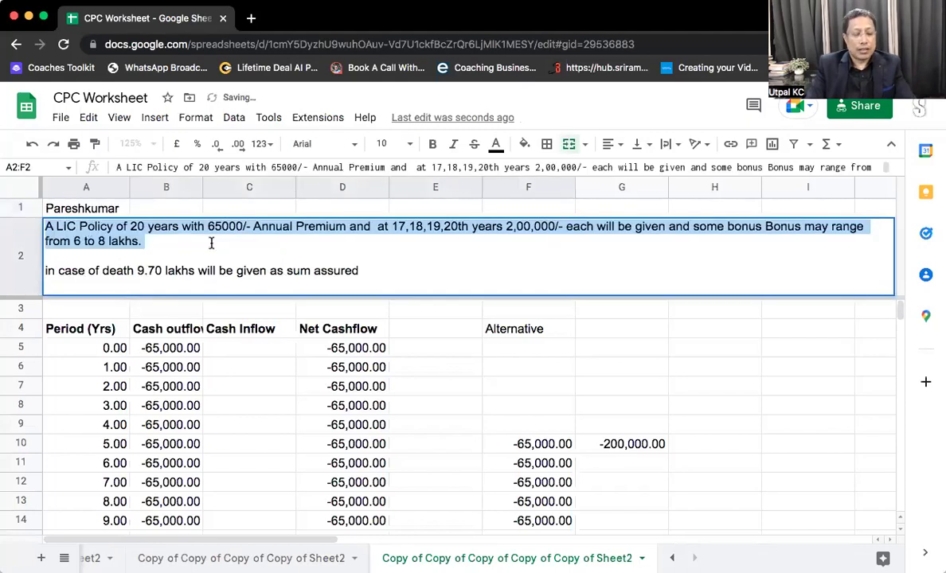
{"action": "key", "text": "super+a"}
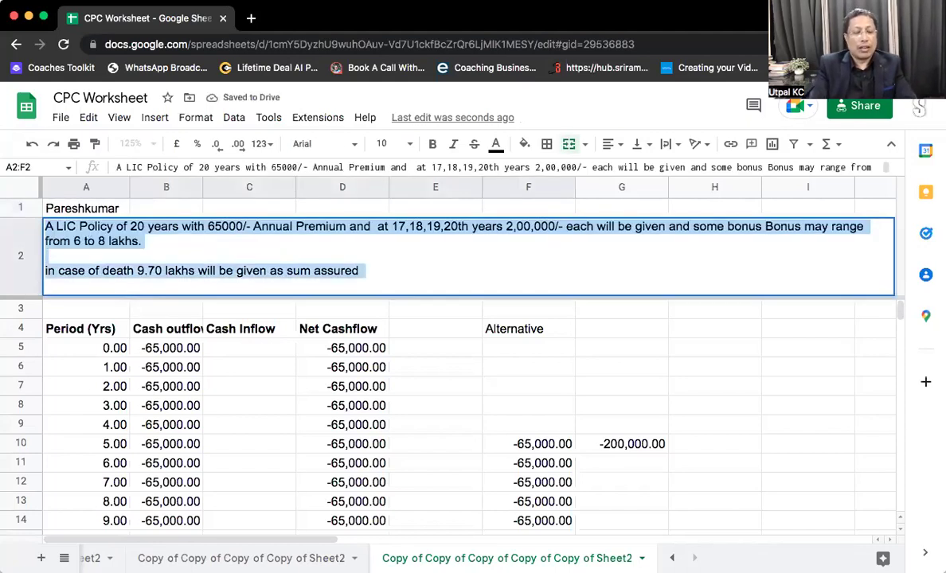
{"action": "type", "text": "In apy atal pension Yojana they get rs210 p m & paying 5000 from age 60 till death...how to calculate irr"}
{"action": "left_click", "coordinate": [56, 354]}
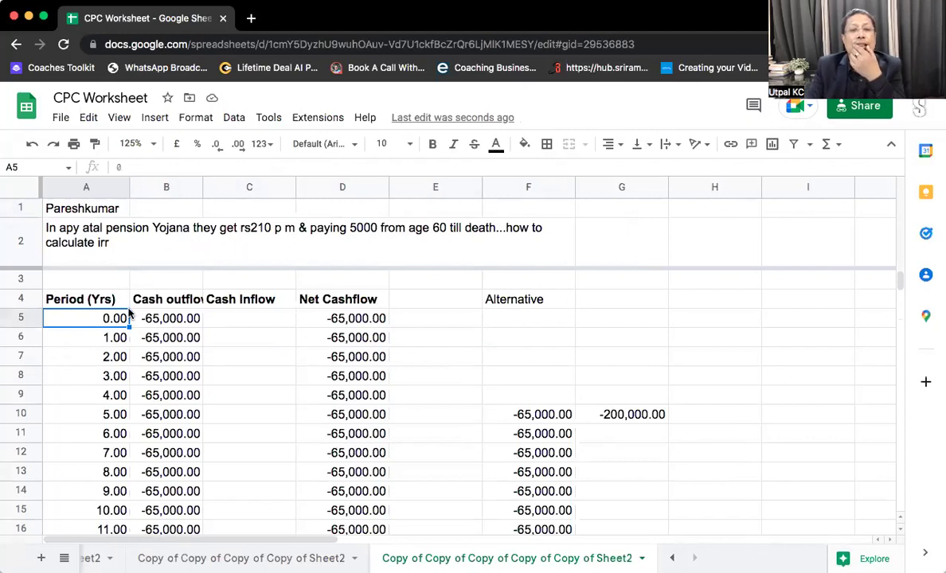
Step: Add "since 18 years" after "rs210 p m" in the pension description in A2
{"action": "left_click", "coordinate": [201, 229]}
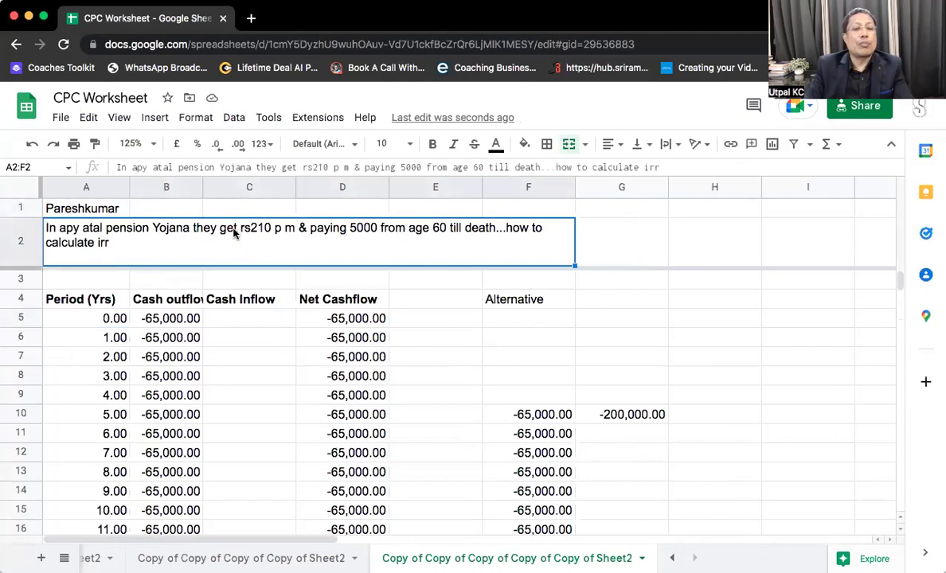
{"action": "double_click", "coordinate": [298, 229]}
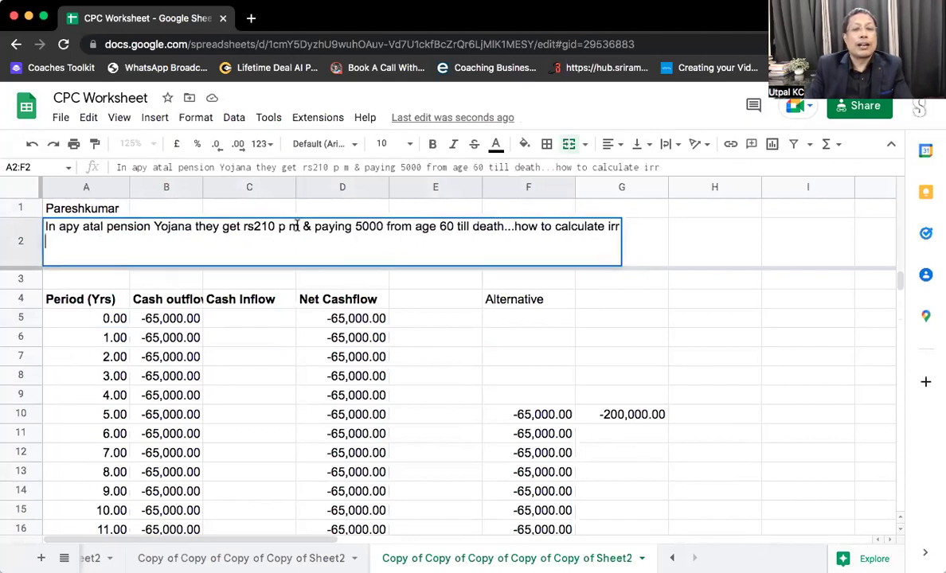
{"action": "type", "text": "since "}
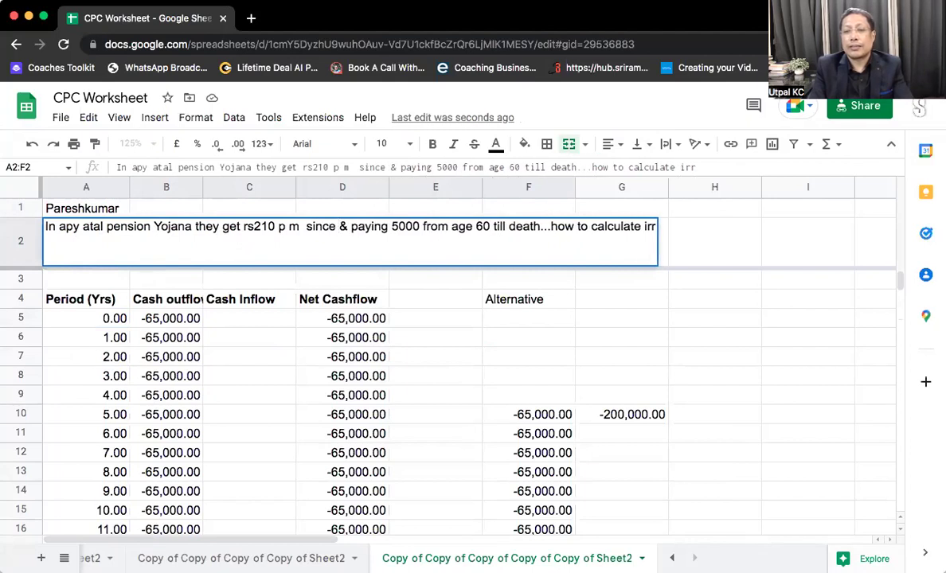
{"action": "type", "text": "18 years"}
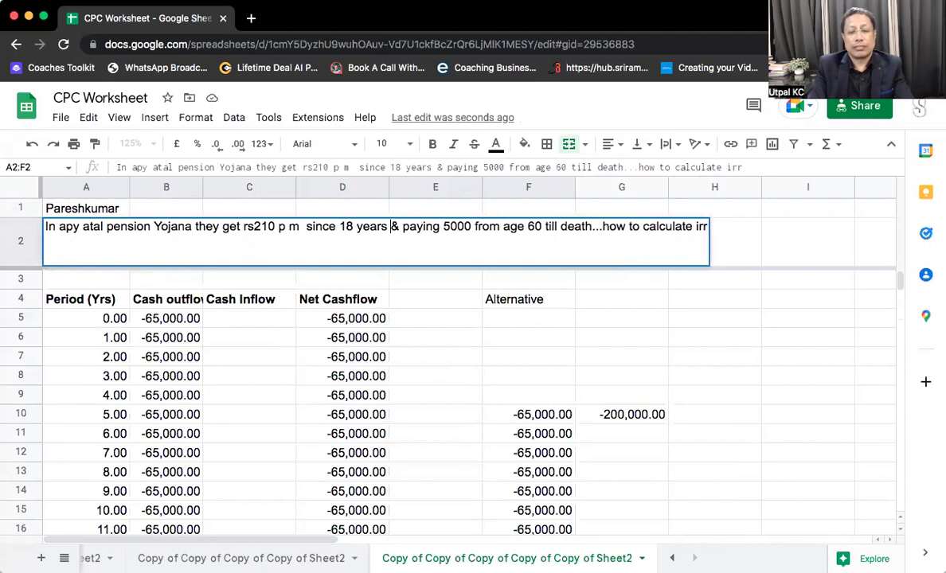
{"action": "key", "text": "Return"}
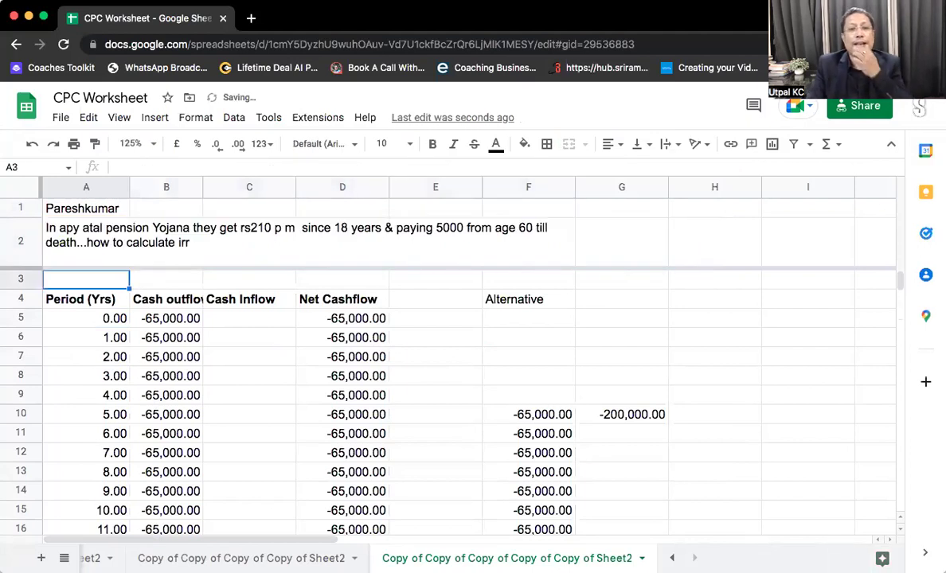
Step: Insert "(85 years)" after "till death" in the pension description in A2
{"action": "left_click", "coordinate": [366, 317]}
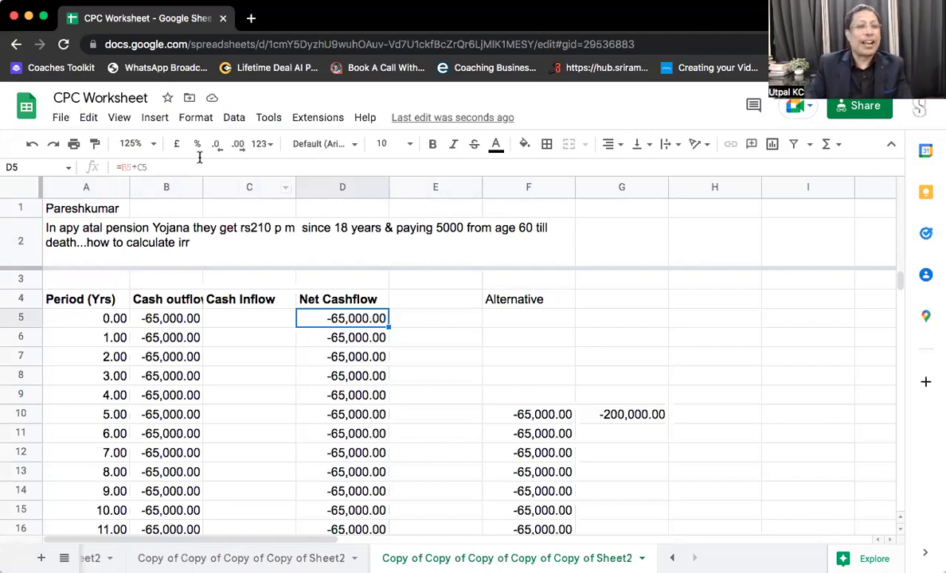
{"action": "left_click", "coordinate": [76, 244]}
{"action": "double_click", "coordinate": [78, 246]}
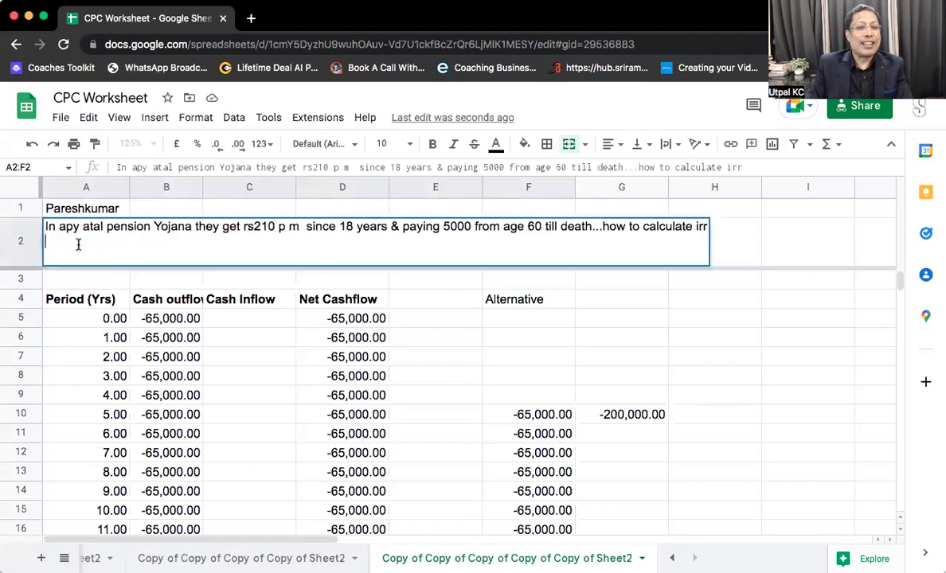
{"action": "left_click", "coordinate": [595, 222]}
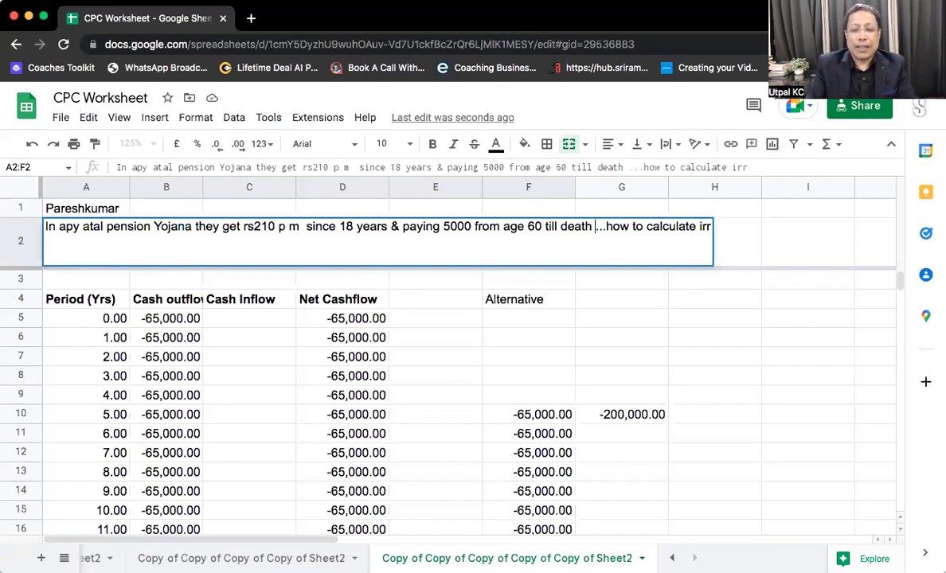
{"action": "type", "text": "(85 years"}
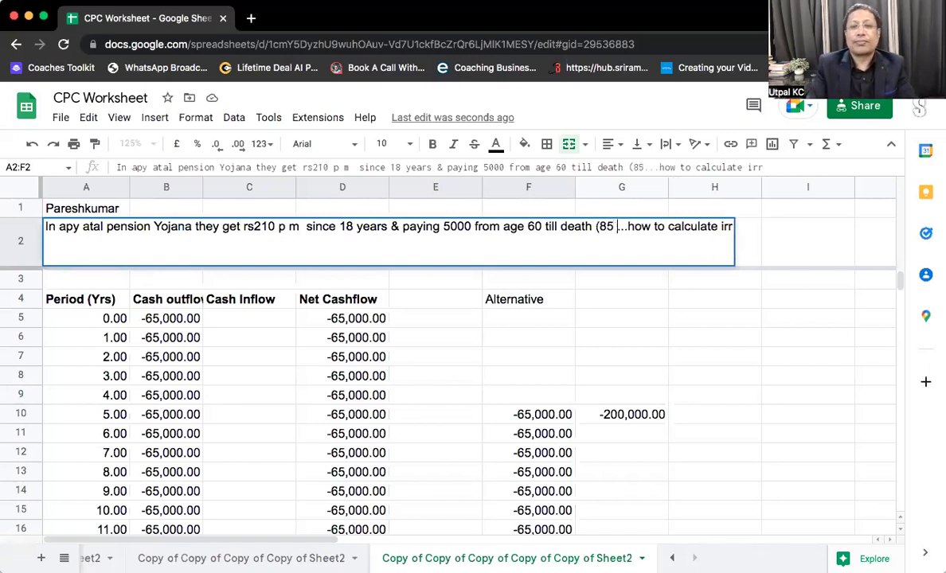
{"action": "type", "text": ")"}
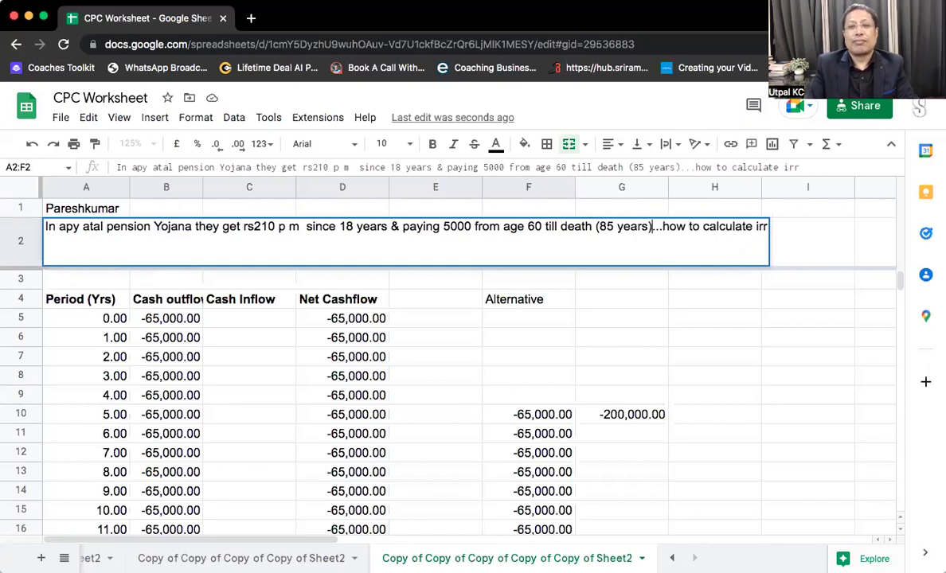
{"action": "left_click", "coordinate": [481, 348]}
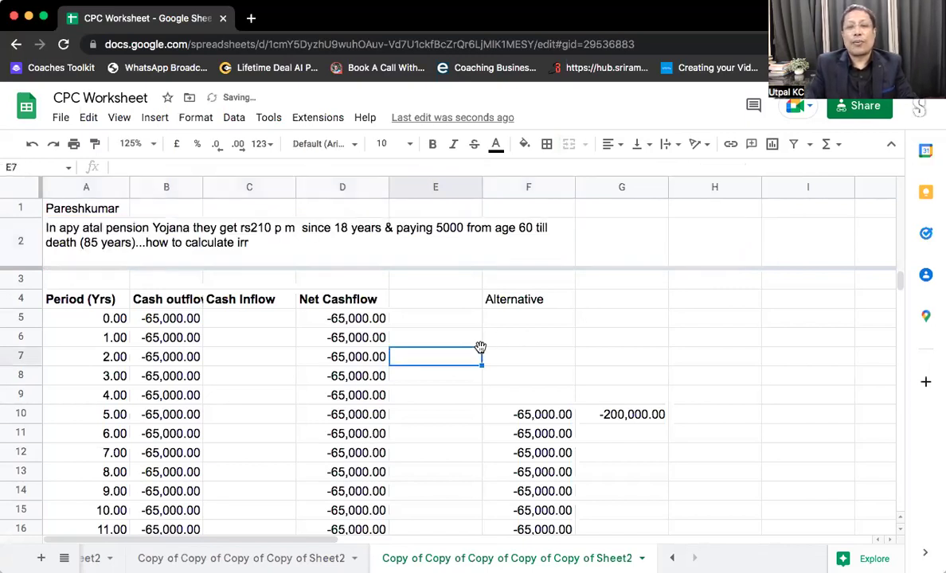
Step: Change the period column heading in A4 to "Period (month)"
{"action": "left_click", "coordinate": [102, 358]}
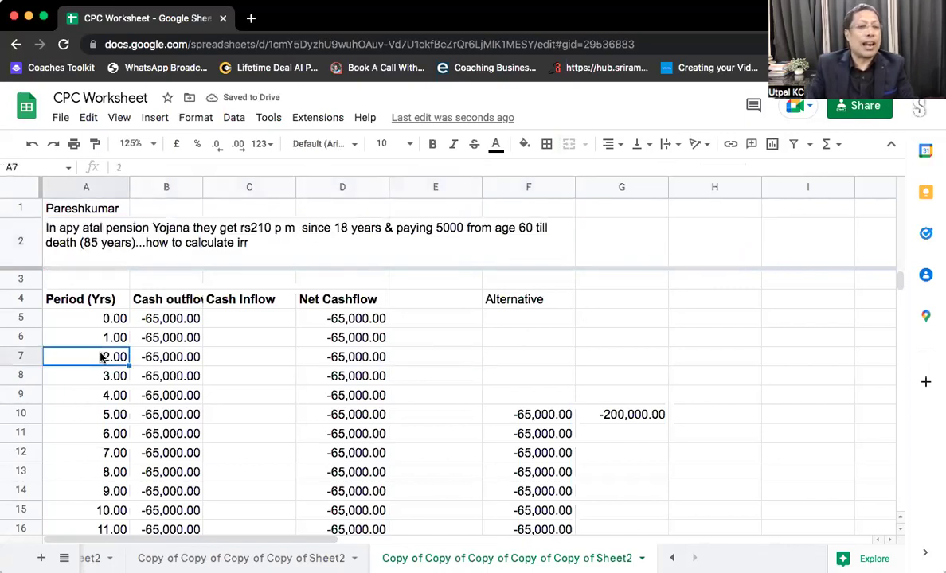
{"action": "key", "text": "Up"}
{"action": "key", "text": "Up"}
{"action": "key", "text": "Up"}
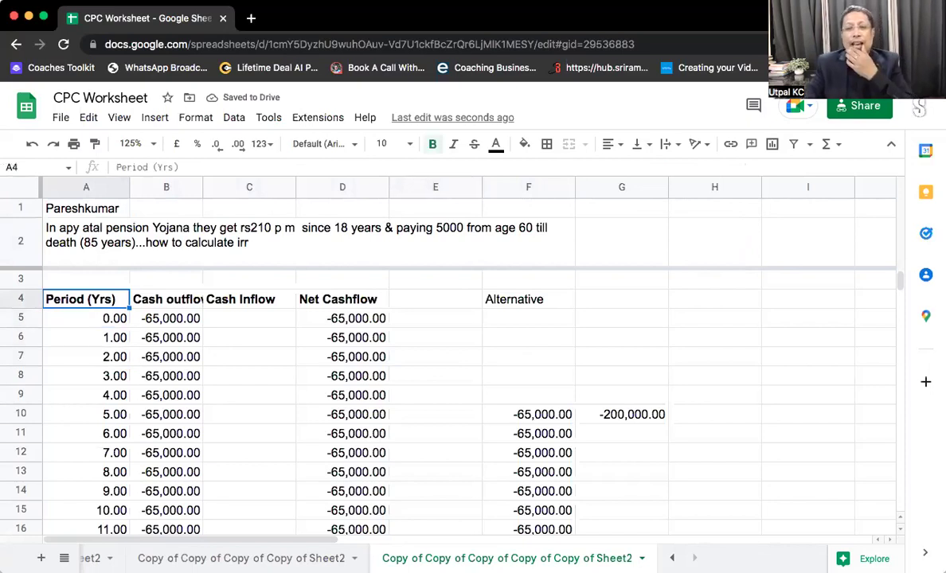
{"action": "left_click", "coordinate": [163, 165]}
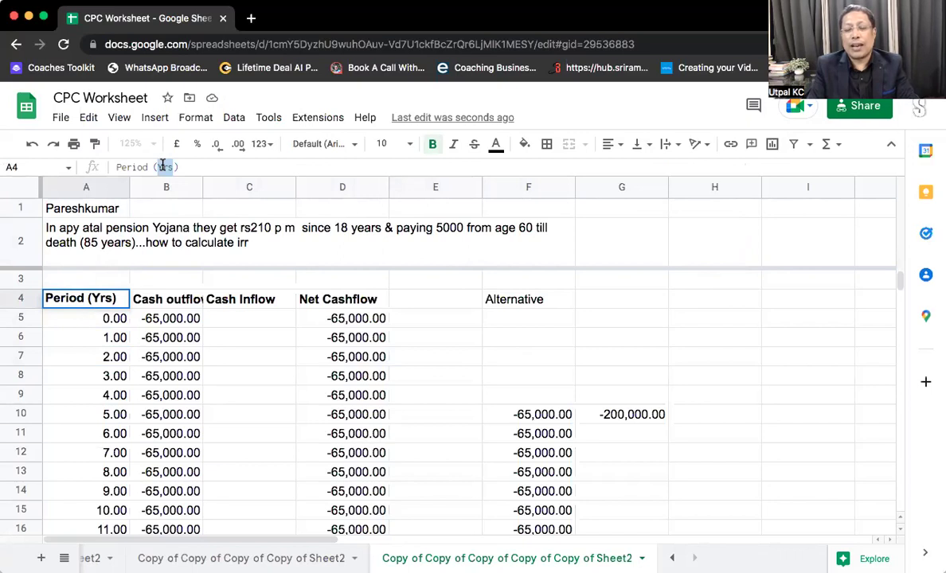
{"action": "type", "text": "month"}
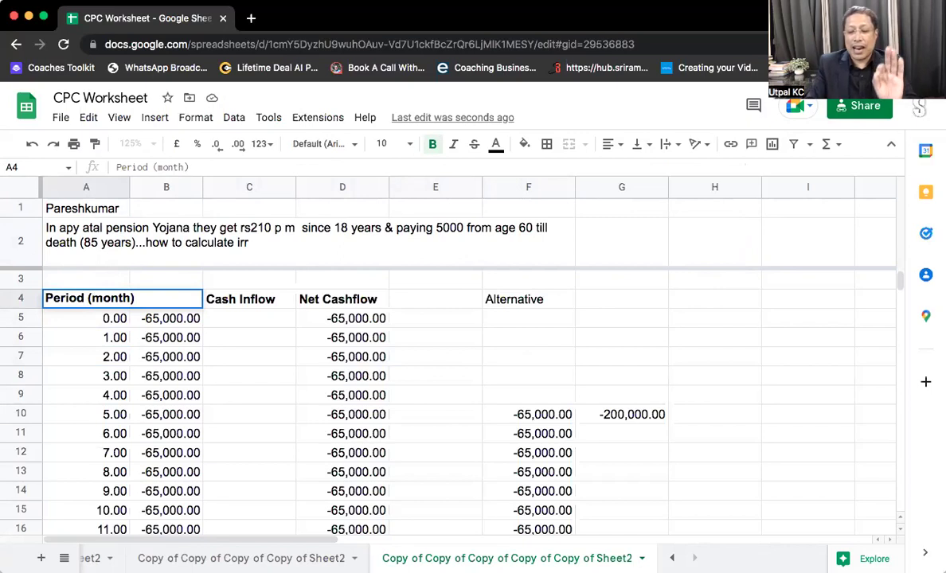
{"action": "key", "text": "Return"}
{"action": "left_click", "coordinate": [86, 299]}
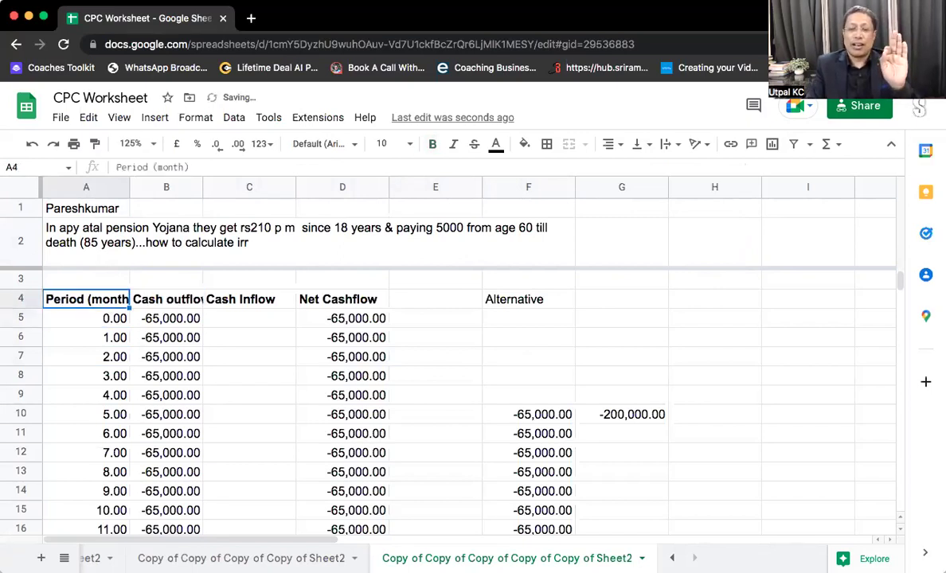
Step: Clear the old cash flow headings and figures from B4:I893, keeping the period column
{"action": "left_click", "coordinate": [167, 298]}
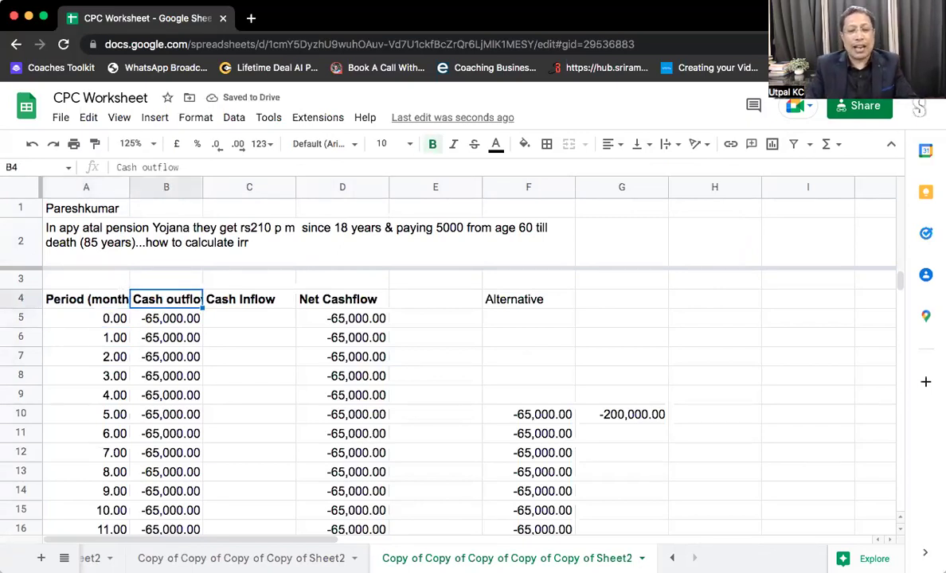
{"action": "key", "text": "shift+Right"}
{"action": "key", "text": "shift+Right"}
{"action": "key", "text": "shift+Right"}
{"action": "key", "text": "shift+Right"}
{"action": "key", "text": "shift+Right"}
{"action": "key", "text": "shift+Right"}
{"action": "key", "text": "shift+Right"}
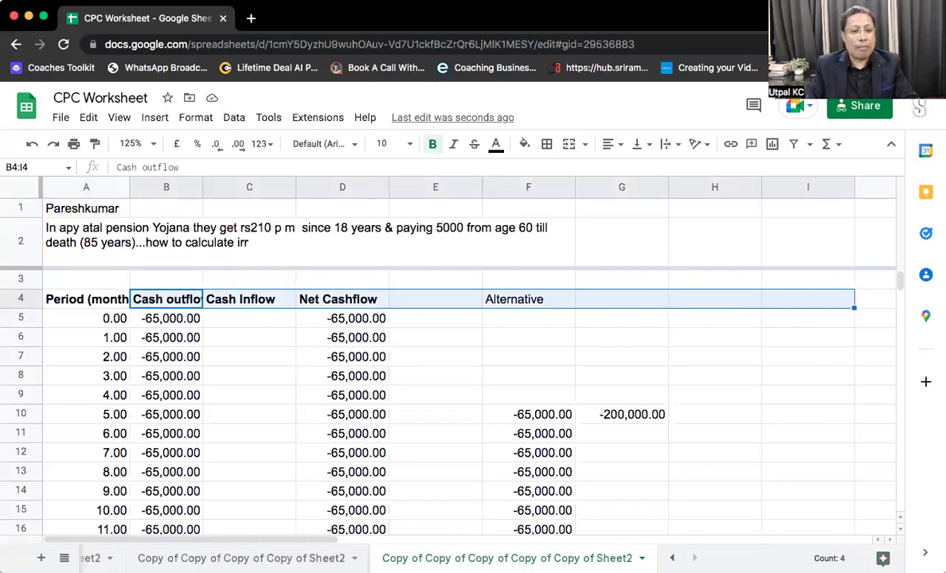
{"action": "key", "text": "ctrl+shift+Down"}
{"action": "key", "text": "Delete"}
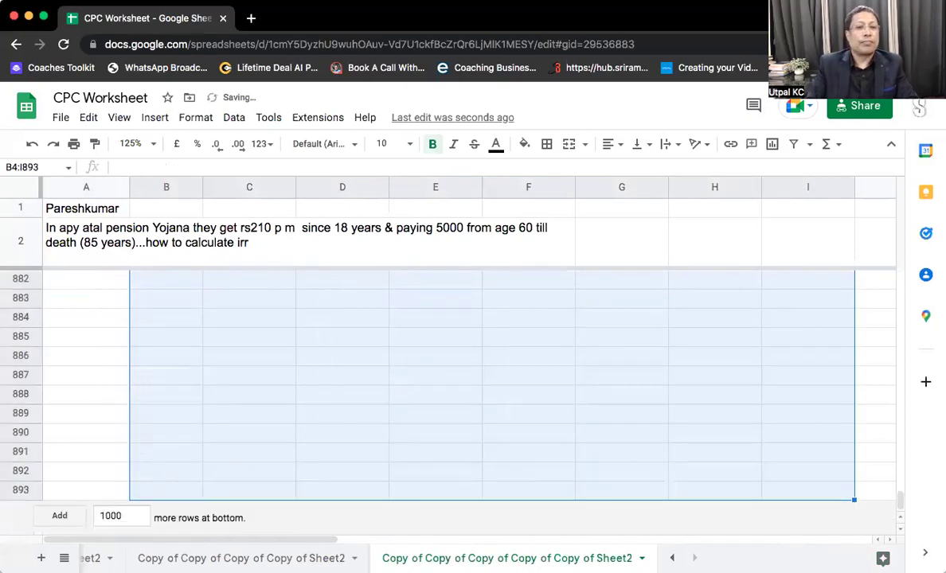
{"action": "key", "text": "Up"}
{"action": "key", "text": "Down"}
{"action": "key", "text": "Down"}
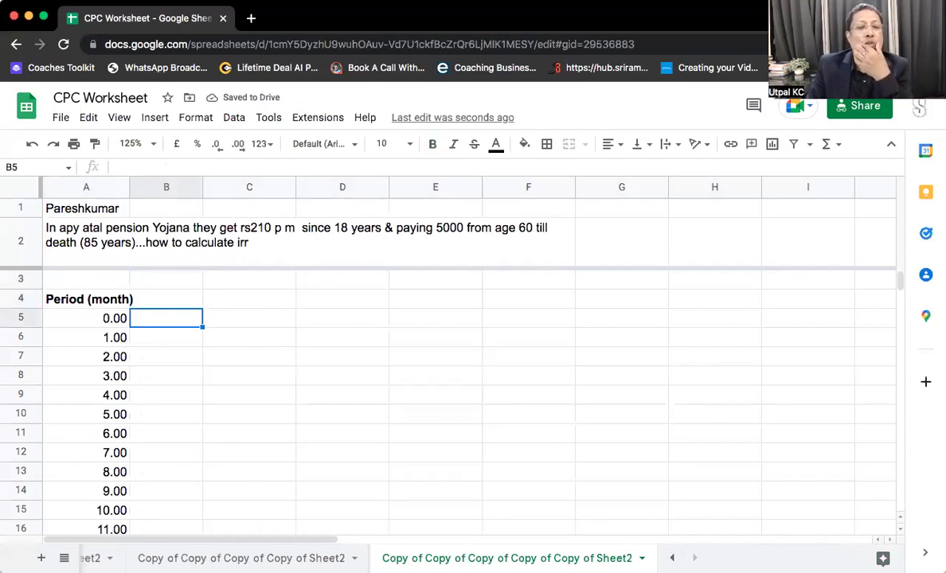
Step: Enter the heading "Cashflow" in B4 beside the period column
{"action": "key", "text": "Right"}
{"action": "key", "text": "Right"}
{"action": "key", "text": "Right"}
{"action": "key", "text": "Up"}
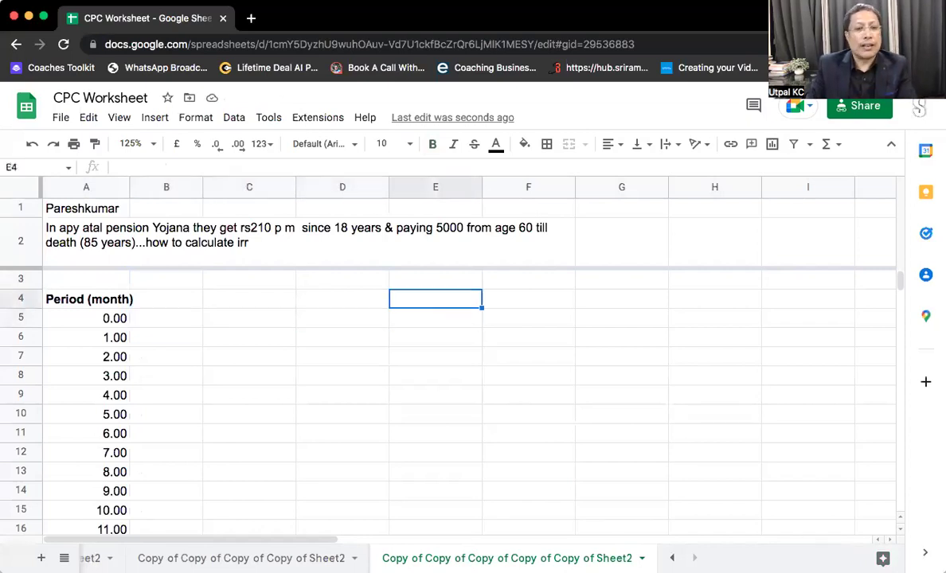
{"action": "key", "text": "Left"}
{"action": "key", "text": "Left"}
{"action": "key", "text": "Left"}
{"action": "type", "text": "Cashflow"}
{"action": "key", "text": "Right"}
Step: Calculate the number of months up to age 60 in D5 with the formula =60*12
{"action": "key", "text": "Down"}
{"action": "key", "text": "Right"}
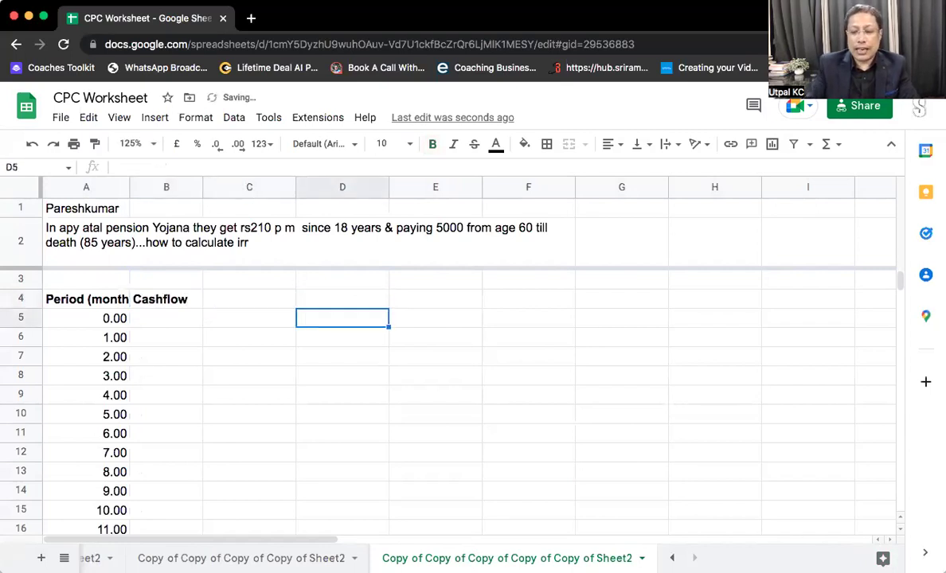
{"action": "type", "text": "=60"}
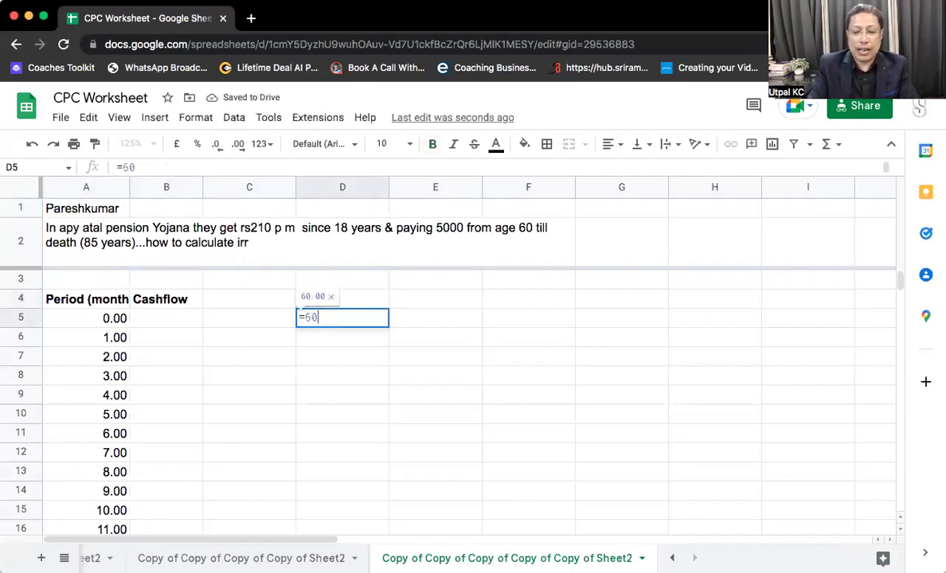
{"action": "type", "text": "*12"}
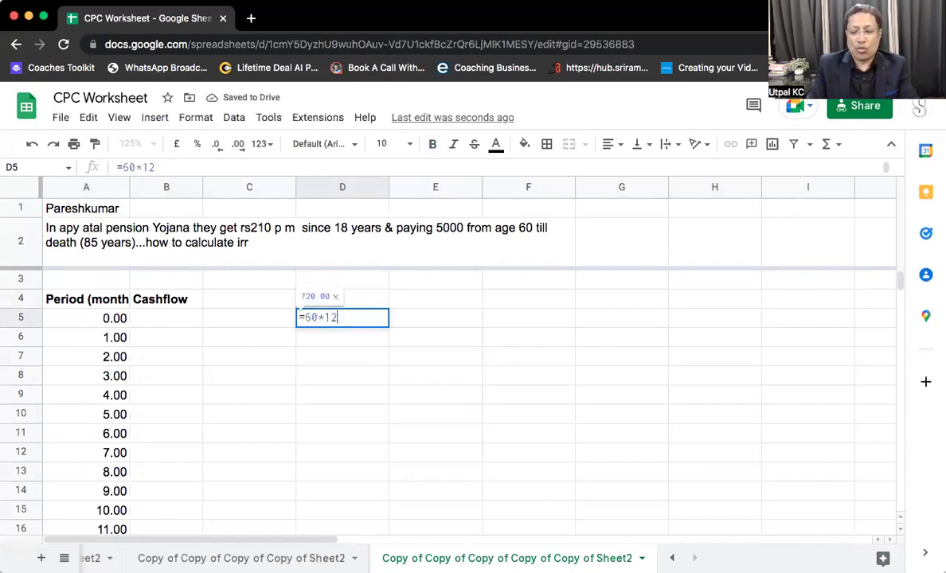
{"action": "key", "text": "Return"}
{"action": "key", "text": "Up"}
{"action": "key", "text": "Left"}
{"action": "key", "text": "Left"}
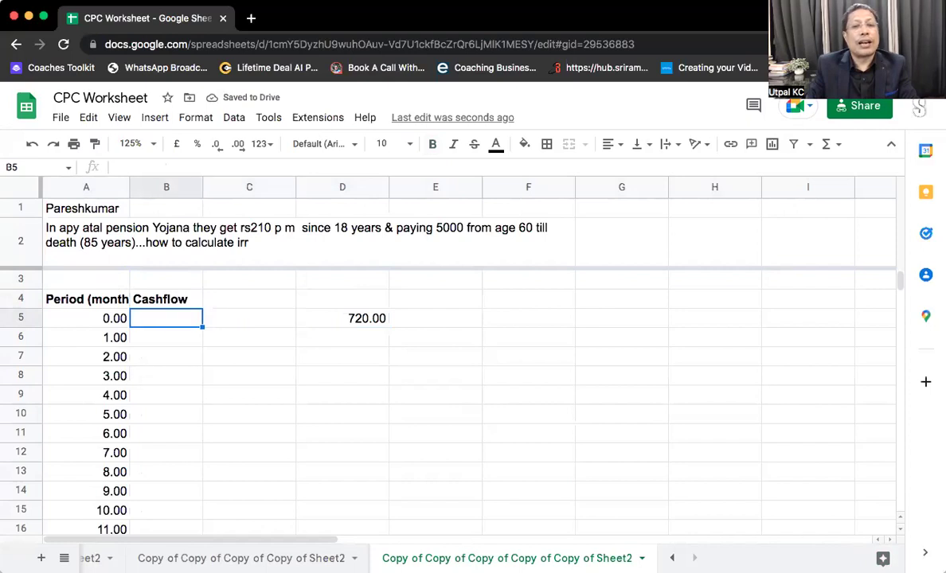
{"action": "key", "text": "Left"}
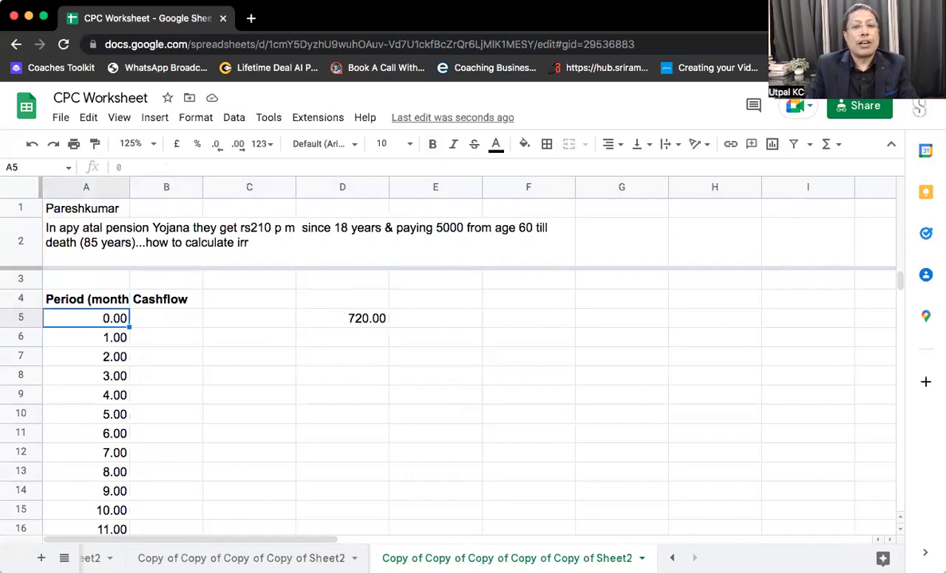
{"action": "key", "text": "Right"}
{"action": "key", "text": "Right"}
{"action": "key", "text": "Right"}
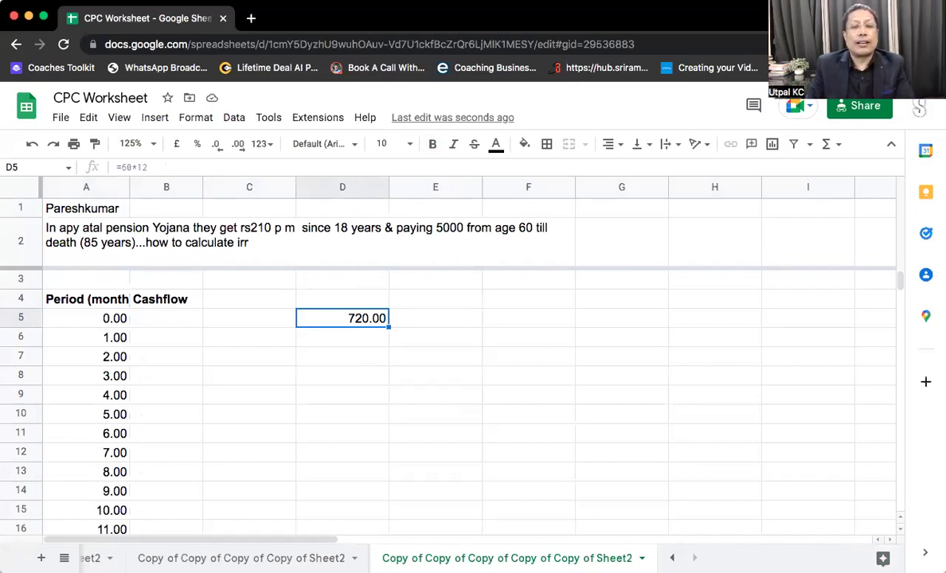
{"action": "left_click", "coordinate": [343, 337]}
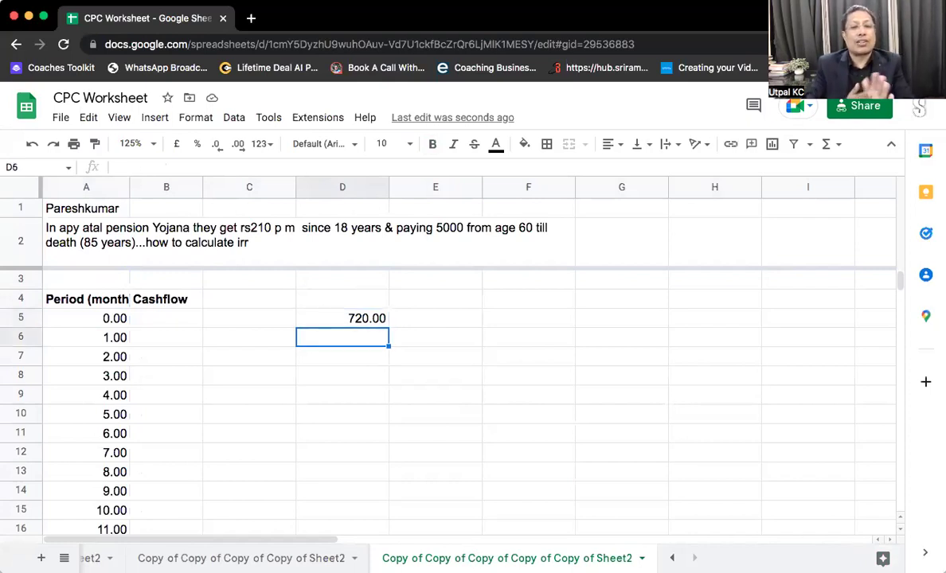
Step: Calculate the number of months up to age 85 in D6 with the formula =85*12
{"action": "type", "text": "="}
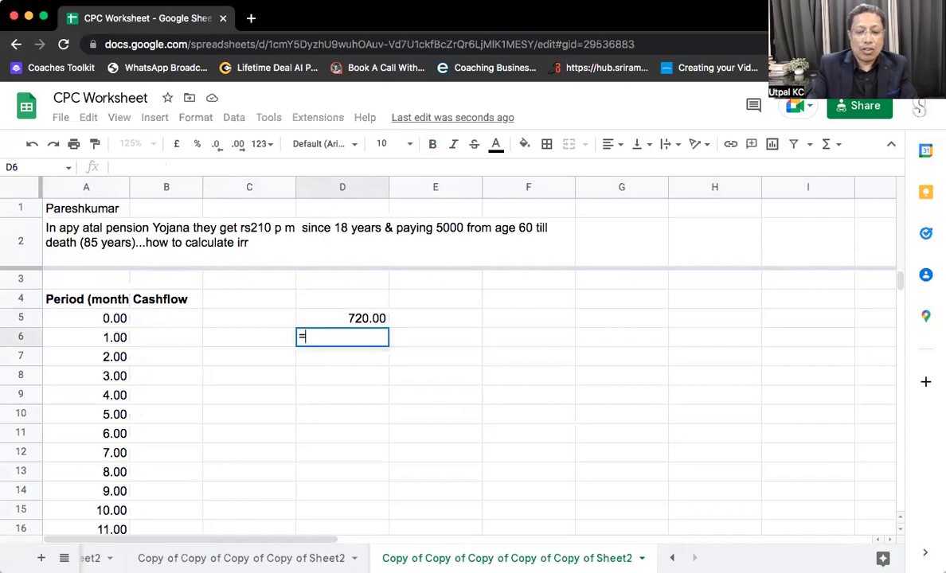
{"action": "type", "text": "85*12"}
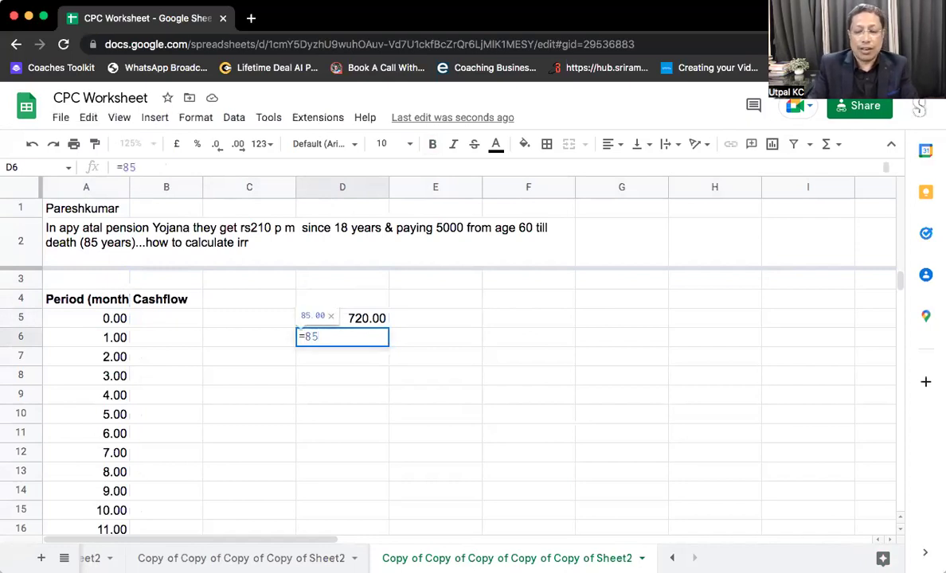
{"action": "key", "text": "Return"}
{"action": "key", "text": "Up"}
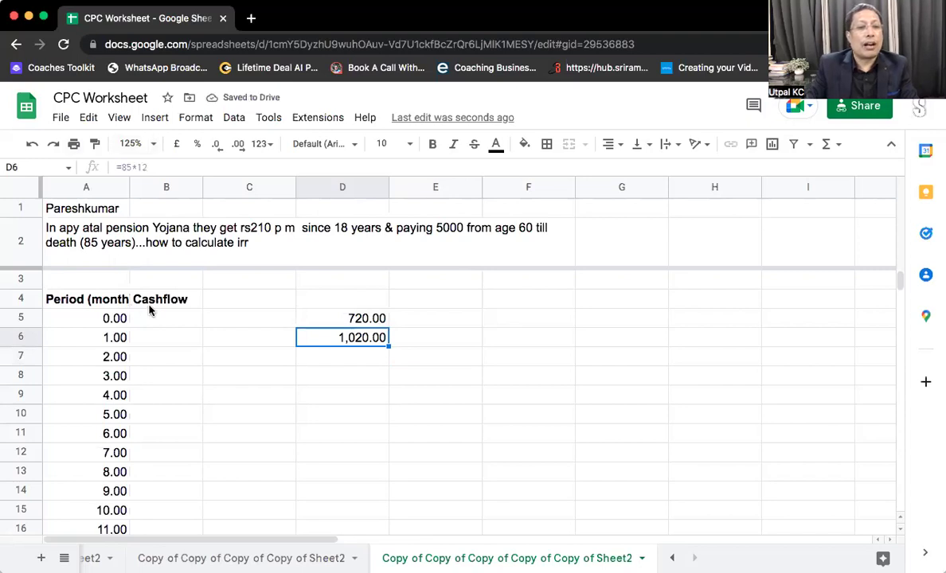
Step: Enter the heading "Cashflow" in C4 and replace the heading in B4 with "Age"
{"action": "left_click", "coordinate": [150, 307]}
{"action": "key", "text": "Right"}
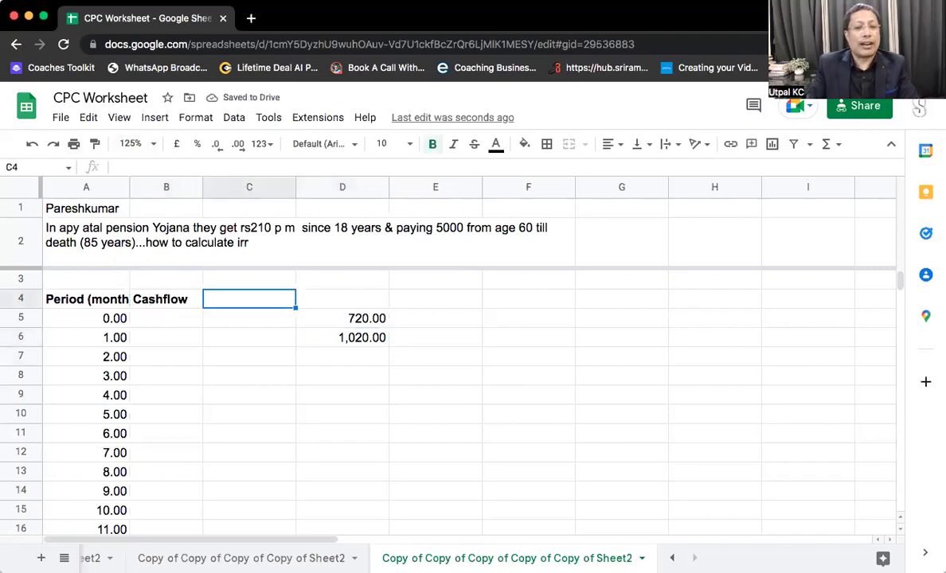
{"action": "type", "text": "Cashflow"}
{"action": "key", "text": "Return"}
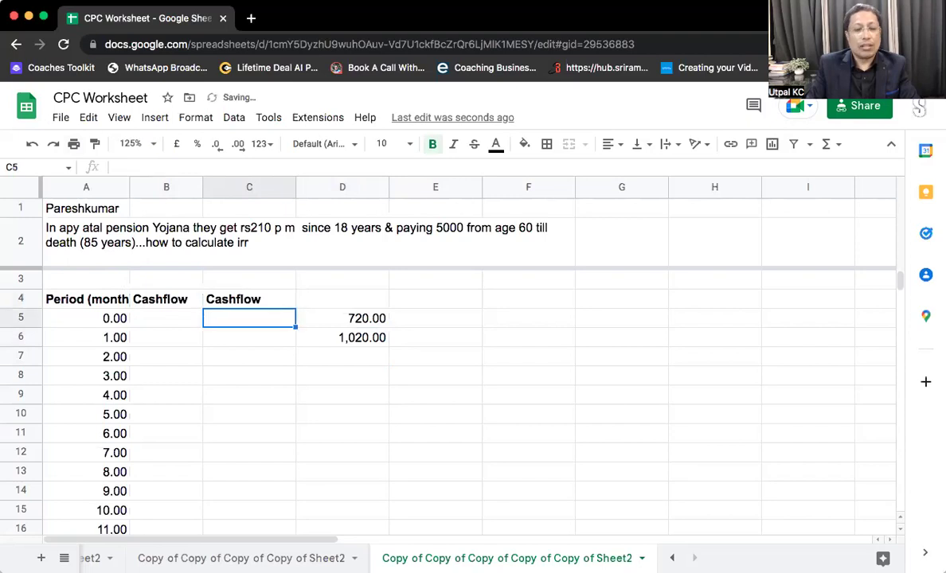
{"action": "key", "text": "Up"}
{"action": "key", "text": "Left"}
{"action": "type", "text": "Age"}
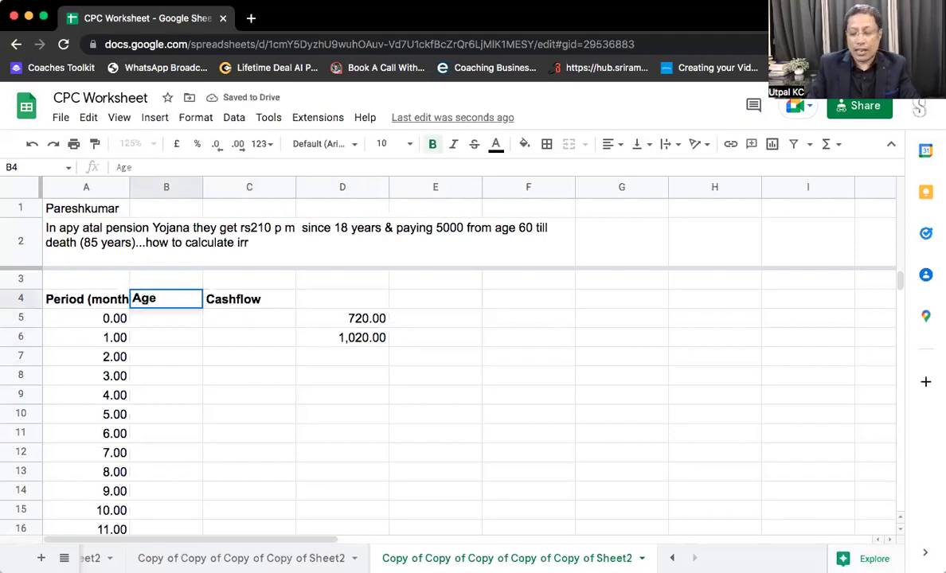
{"action": "key", "text": "Return"}
Step: Enter the first two ages, 18 in B5 and 19 in B6
{"action": "type", "text": "18"}
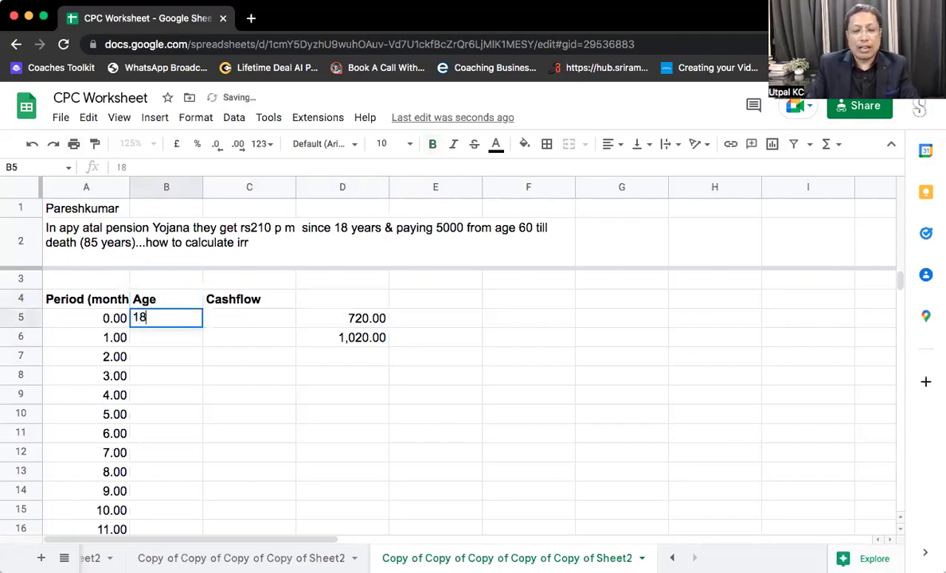
{"action": "key", "text": "Return"}
{"action": "type", "text": "19"}
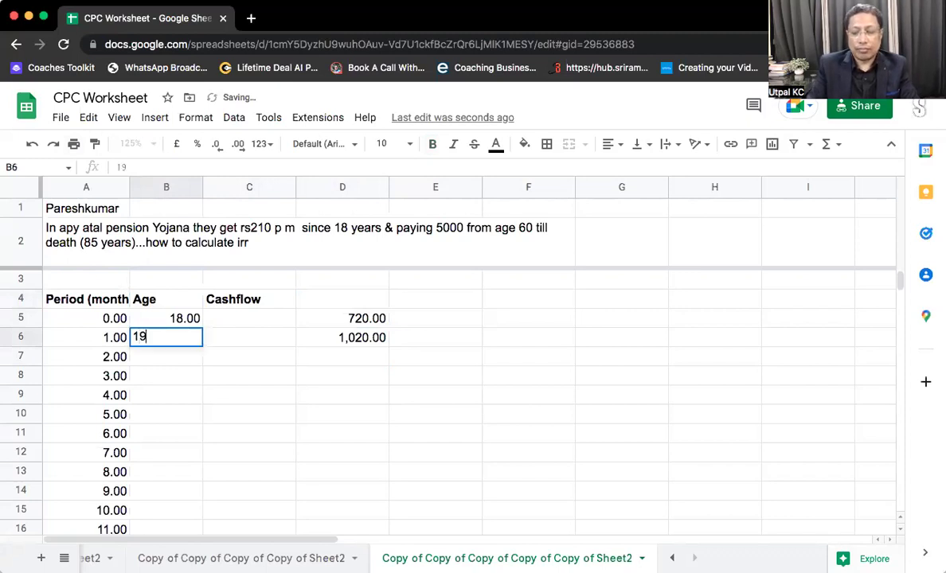
{"action": "key", "text": "Return"}
Step: Enter 0 in B25 of the Age column, beside the last filled period
{"action": "left_click", "coordinate": [165, 318]}
{"action": "left_click", "coordinate": [86, 337]}
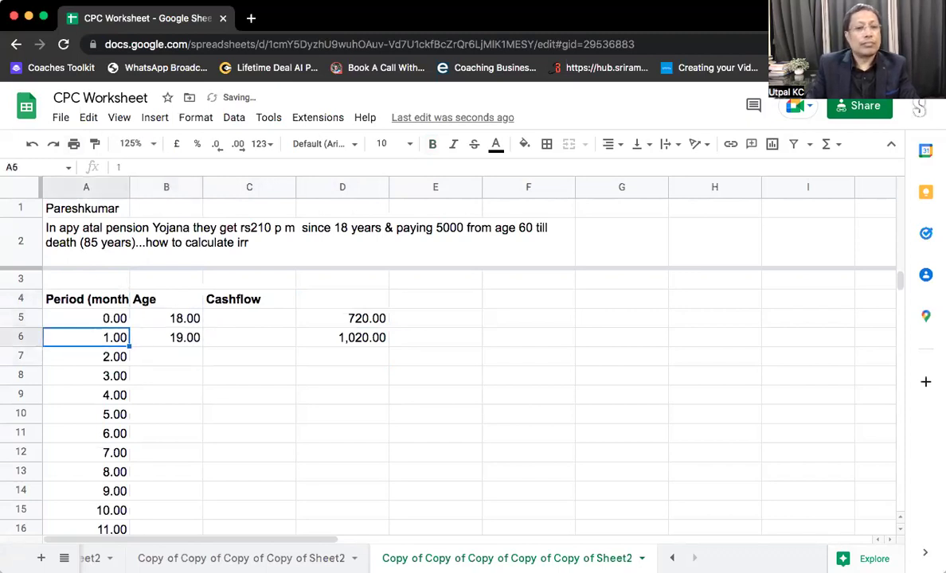
{"action": "key", "text": "ctrl+Down"}
{"action": "key", "text": "Right"}
{"action": "type", "text": "0"}
{"action": "key", "text": "Up"}
{"action": "key", "text": "ctrl+Up"}
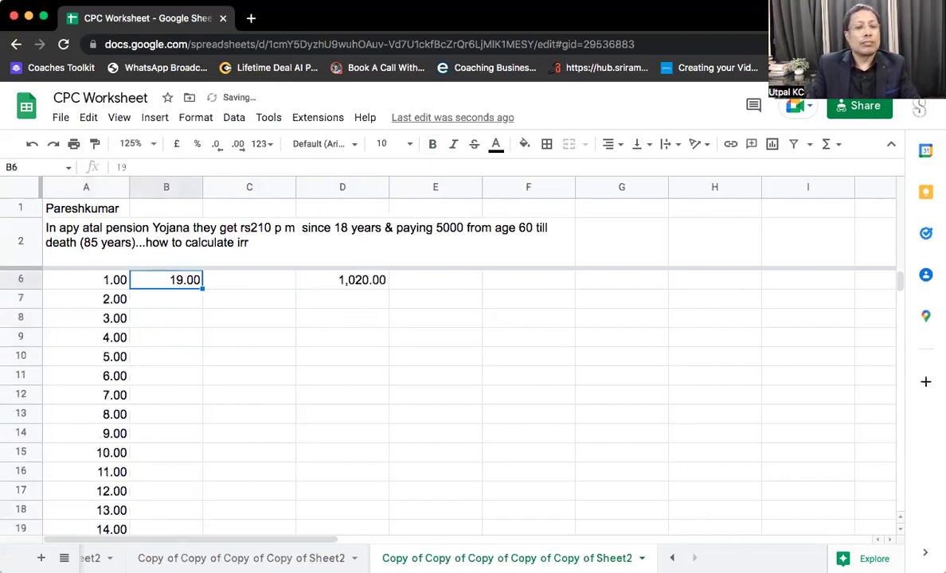
Step: Fill the Age column down to row 24 as a rising series based on the 18 and 19 in B5:B6
{"action": "double_click", "coordinate": [203, 291]}
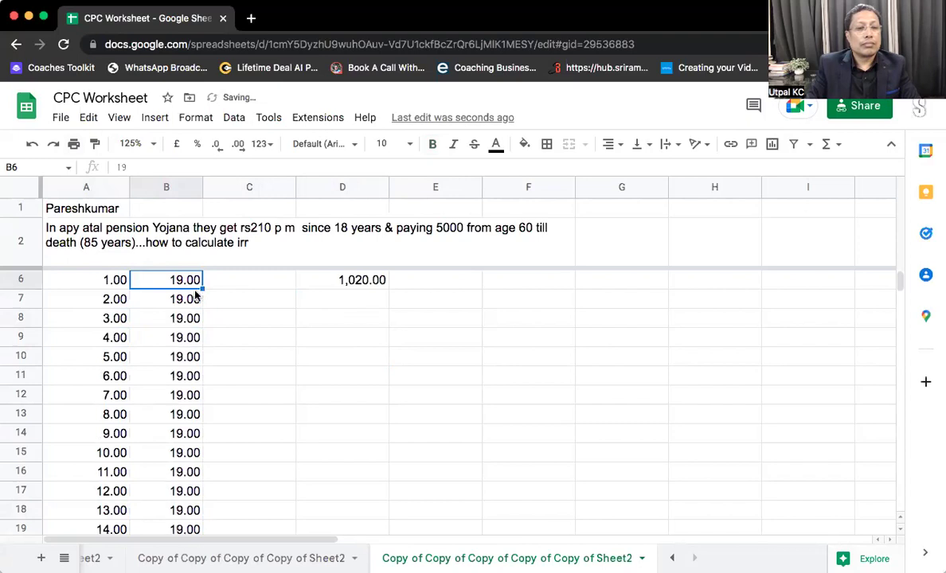
{"action": "scroll", "coordinate": [183, 317], "scroll_direction": "up", "scroll_amount": 1}
{"action": "left_click", "coordinate": [189, 302]}
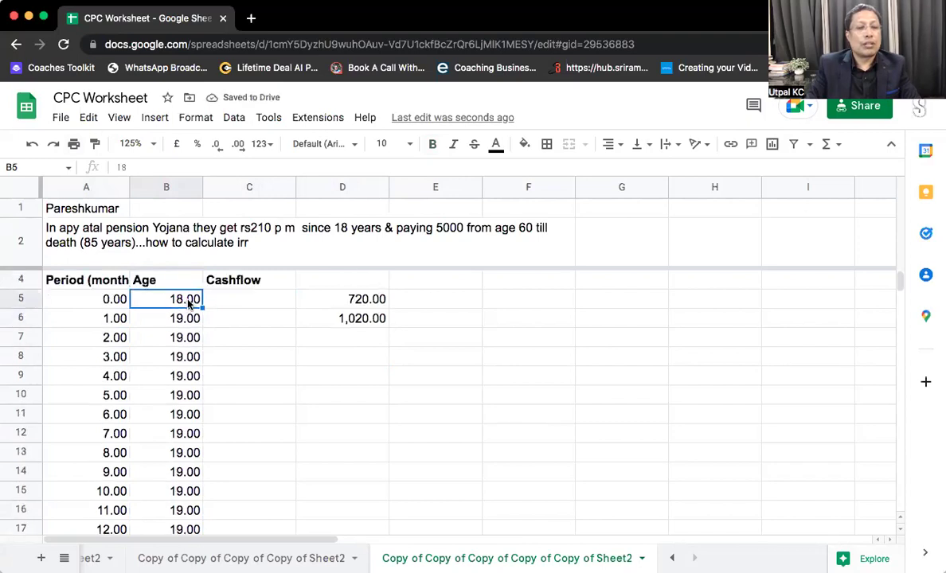
{"action": "key", "text": "shift+Down"}
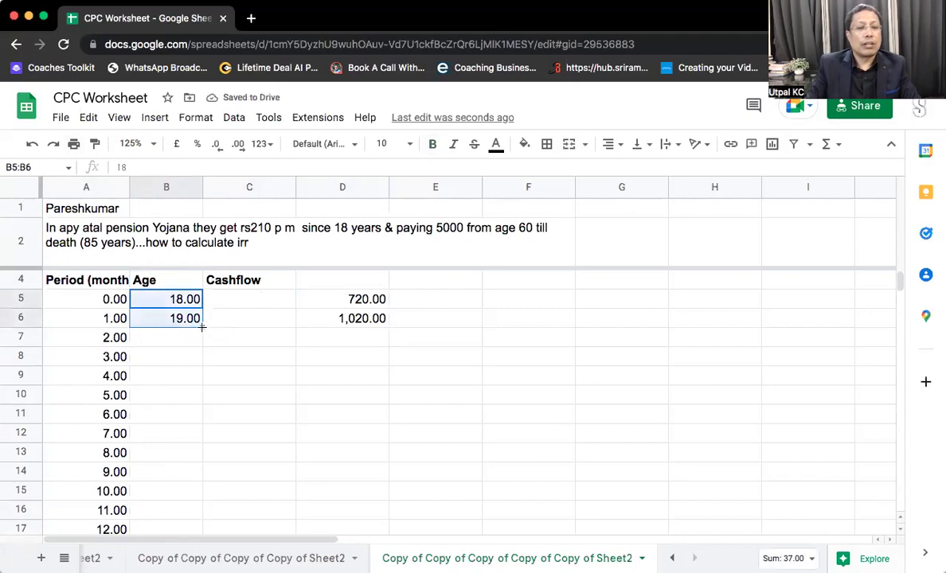
{"action": "double_click", "coordinate": [202, 326]}
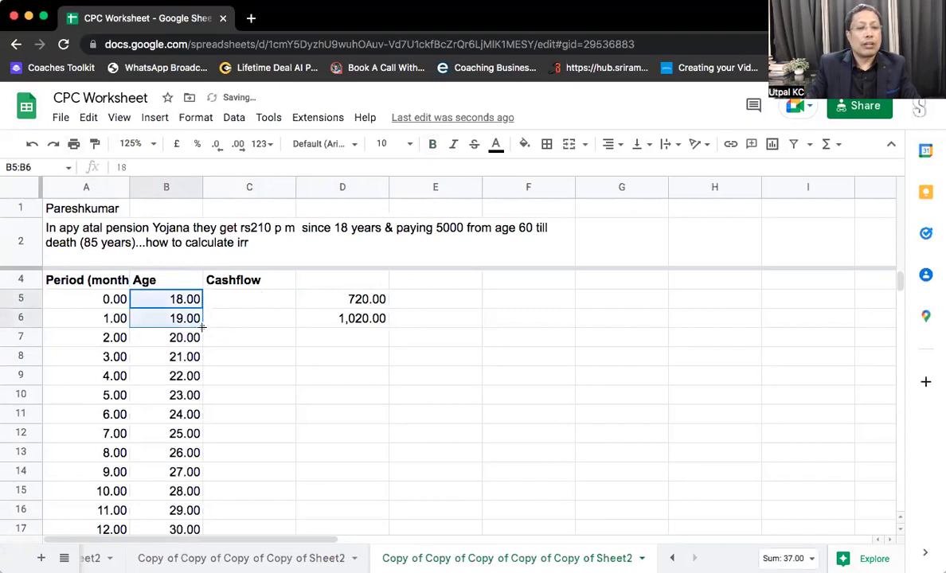
Step: Check how far down the period and age series run
{"action": "left_click", "coordinate": [177, 360]}
{"action": "key", "text": "Left"}
{"action": "key", "text": "Down"}
{"action": "key", "text": "Down"}
{"action": "key", "text": "Down"}
{"action": "key", "text": "Down"}
{"action": "key", "text": "Down"}
{"action": "key", "text": "Down"}
{"action": "key", "text": "Down"}
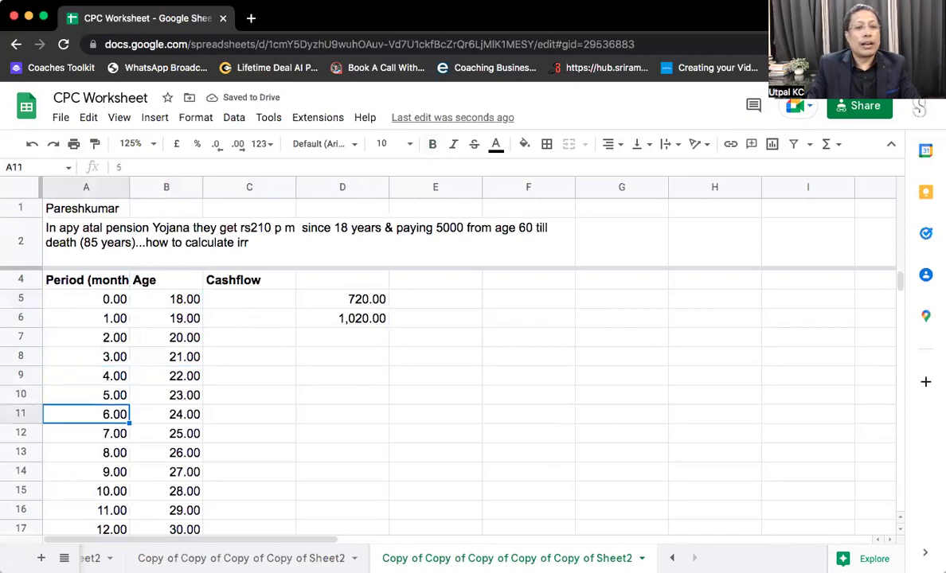
{"action": "key", "text": "Down"}
{"action": "key", "text": "Down"}
{"action": "key", "text": "Down"}
{"action": "key", "text": "Down"}
{"action": "key", "text": "Down"}
{"action": "key", "text": "Down"}
{"action": "key", "text": "Down"}
{"action": "key", "text": "Down"}
{"action": "key", "text": "Down"}
{"action": "key", "text": "Down"}
{"action": "key", "text": "Down"}
{"action": "key", "text": "Down"}
{"action": "key", "text": "Down"}
{"action": "key", "text": "Down"}
{"action": "key", "text": "Down"}
{"action": "key", "text": "Down"}
{"action": "key", "text": "Down"}
{"action": "key", "text": "Down"}
{"action": "key", "text": "Down"}
{"action": "key", "text": "Up"}
{"action": "key", "text": "Up"}
{"action": "key", "text": "Up"}
{"action": "key", "text": "Up"}
{"action": "key", "text": "Up"}
{"action": "key", "text": "Up"}
{"action": "key", "text": "Up"}
{"action": "key", "text": "Up"}
{"action": "key", "text": "Up"}
{"action": "key", "text": "Up"}
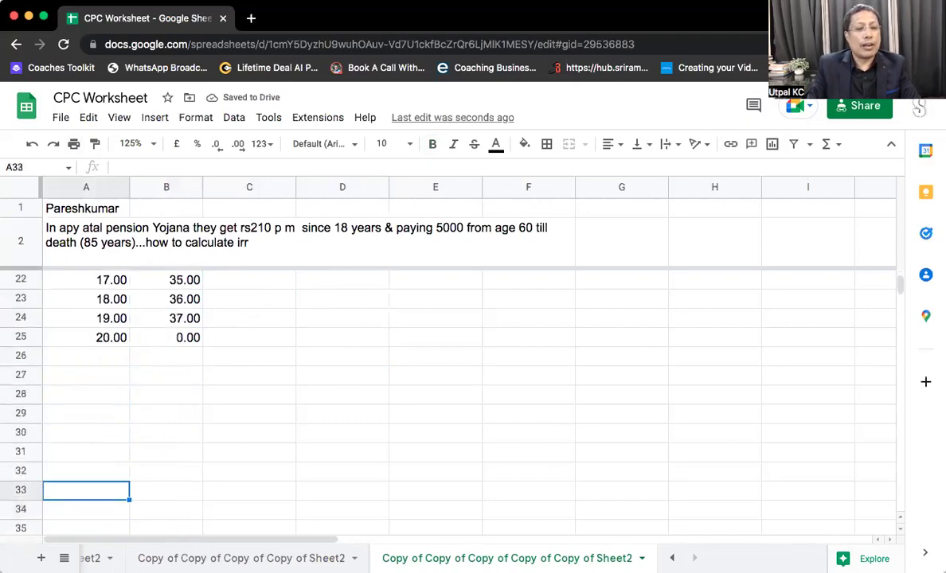
{"action": "key", "text": "Up"}
{"action": "key", "text": "Up"}
{"action": "key", "text": "Down"}
{"action": "key", "text": "Down"}
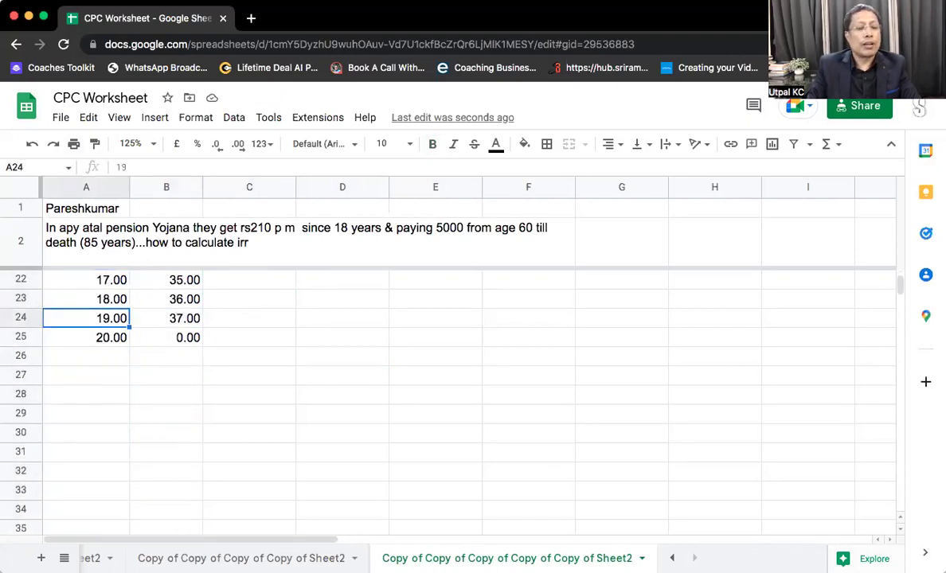
{"action": "key", "text": "shift+Down"}
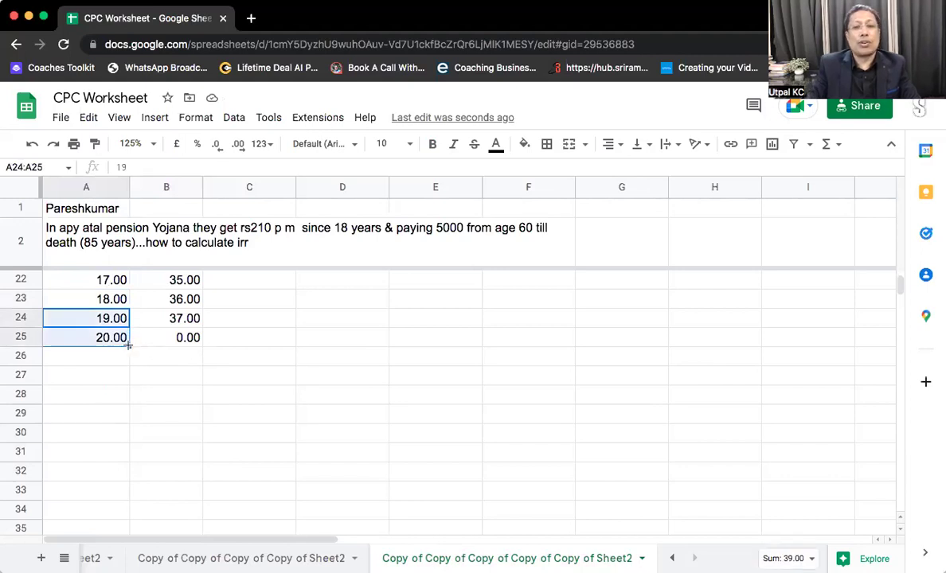
{"action": "left_click", "coordinate": [248, 308]}
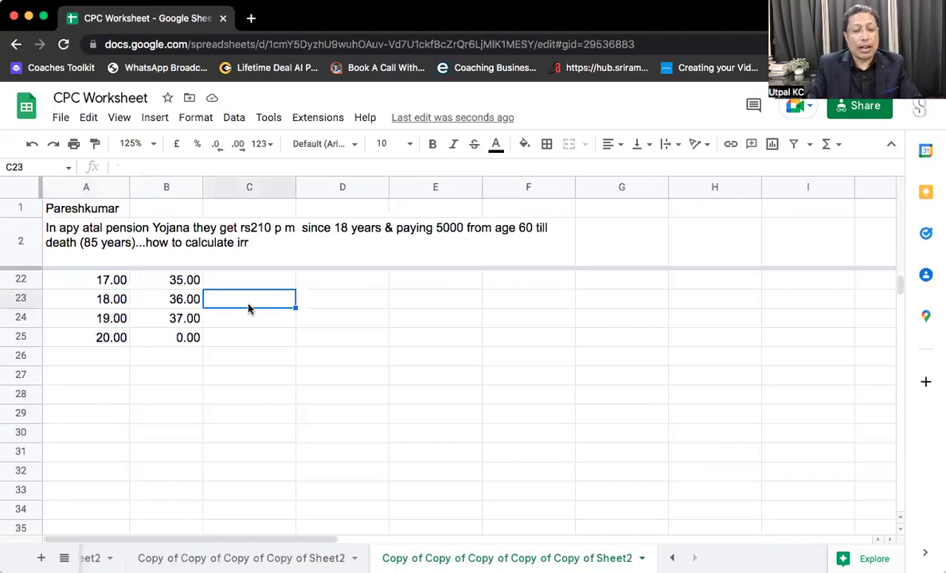
{"action": "key", "text": "super+Up"}
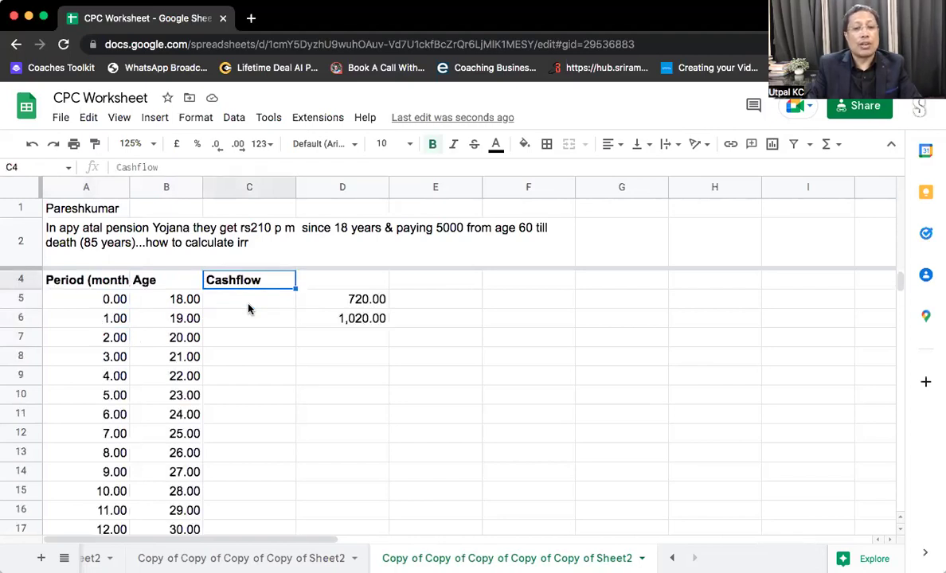
Step: Extend the period series from A24:A25 down to row 734
{"action": "left_click", "coordinate": [110, 478]}
{"action": "scroll", "coordinate": [110, 484], "scroll_direction": "down", "scroll_amount": 2}
{"action": "scroll", "coordinate": [110, 484], "scroll_direction": "down", "scroll_amount": 5}
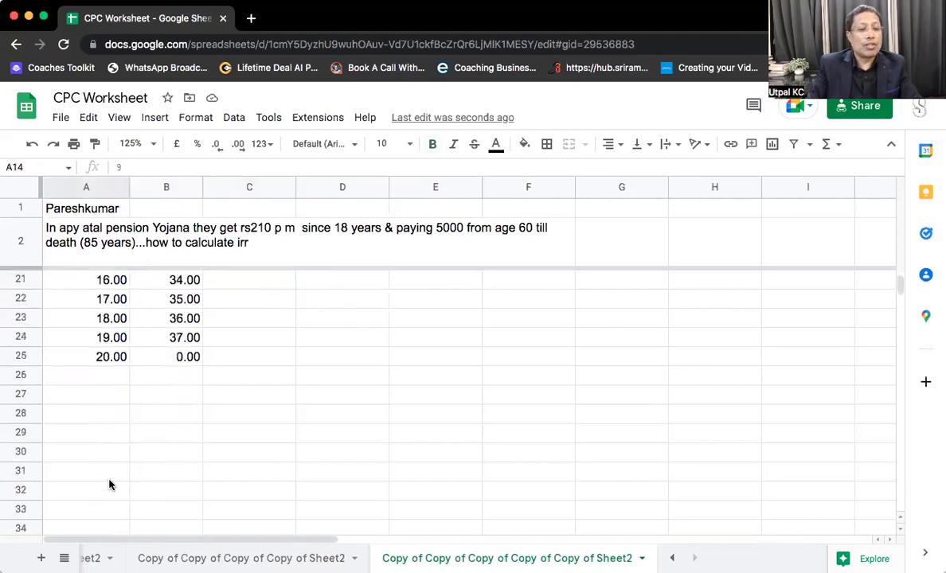
{"action": "left_click", "coordinate": [113, 339]}
{"action": "left_click_drag", "start_coordinate": [112, 339], "coordinate": [128, 521]}
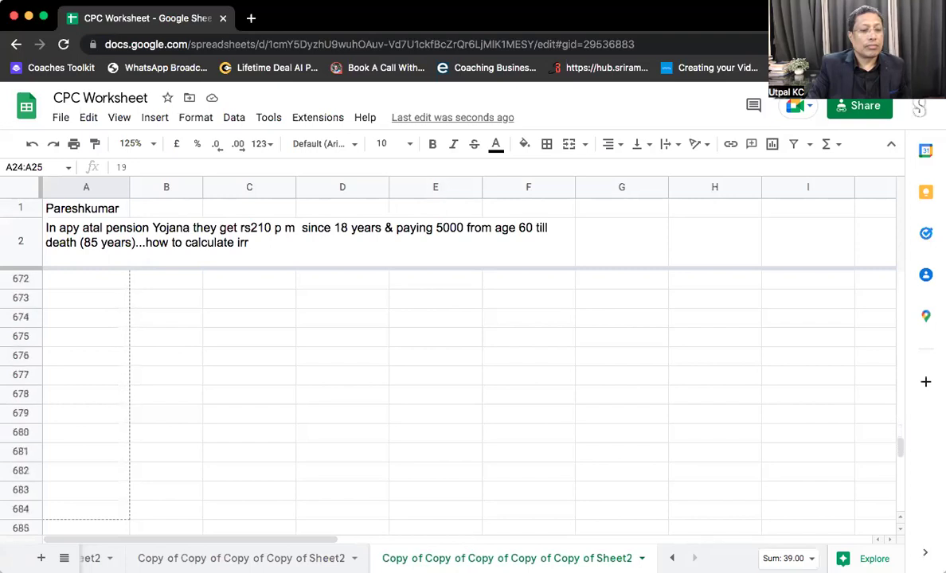
{"action": "scroll", "coordinate": [470, 398], "scroll_direction": "down", "scroll_amount": 3}
{"action": "scroll", "coordinate": [107, 393], "scroll_direction": "down", "scroll_amount": 2}
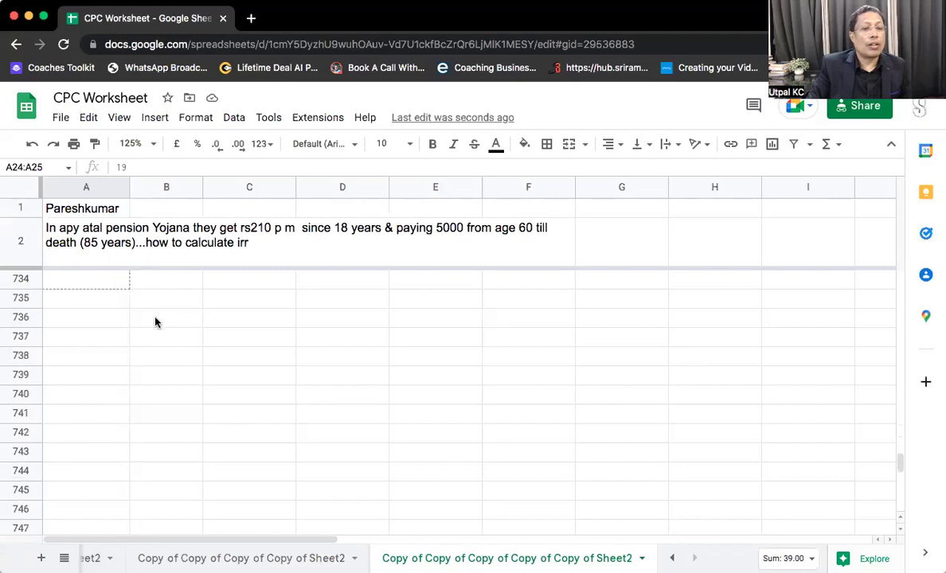
{"action": "left_click_drag", "start_coordinate": [156, 322], "coordinate": [179, 337]}
{"action": "scroll", "coordinate": [180, 342], "scroll_direction": "up", "scroll_amount": 5}
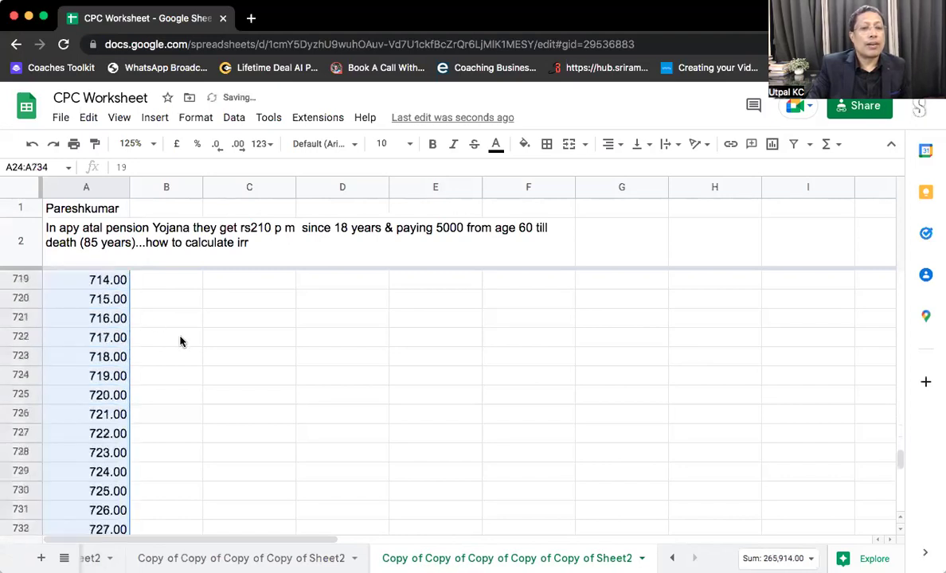
{"action": "scroll", "coordinate": [180, 341], "scroll_direction": "down", "scroll_amount": 5}
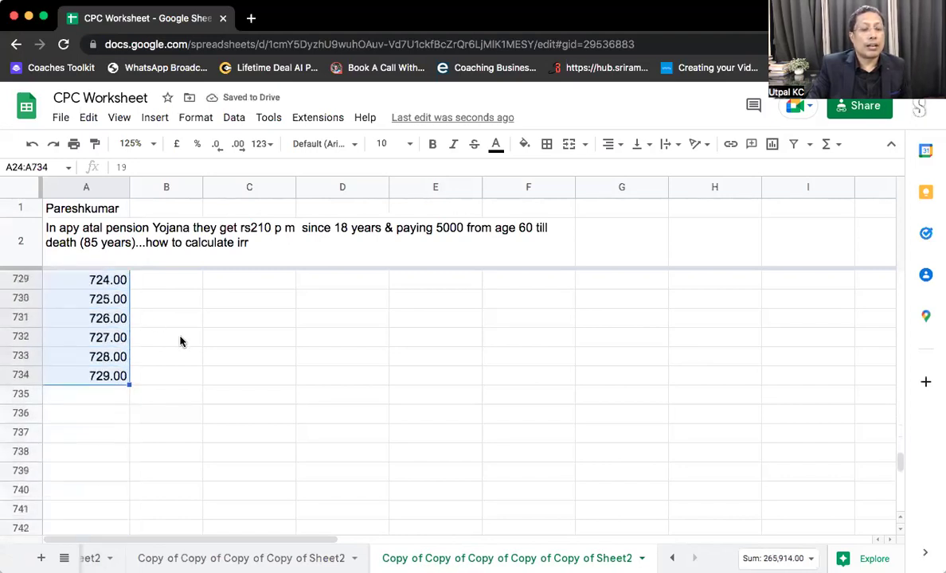
Step: Enter 0 in the Age column near the end of the extended period series as an end marker
{"action": "left_click", "coordinate": [161, 302]}
{"action": "type", "text": "0"}
{"action": "key", "text": "Up"}
{"action": "key", "text": "Up"}
Step: Clear the leftover 0 from B25 in the Age column
{"action": "key", "text": "super+Up"}
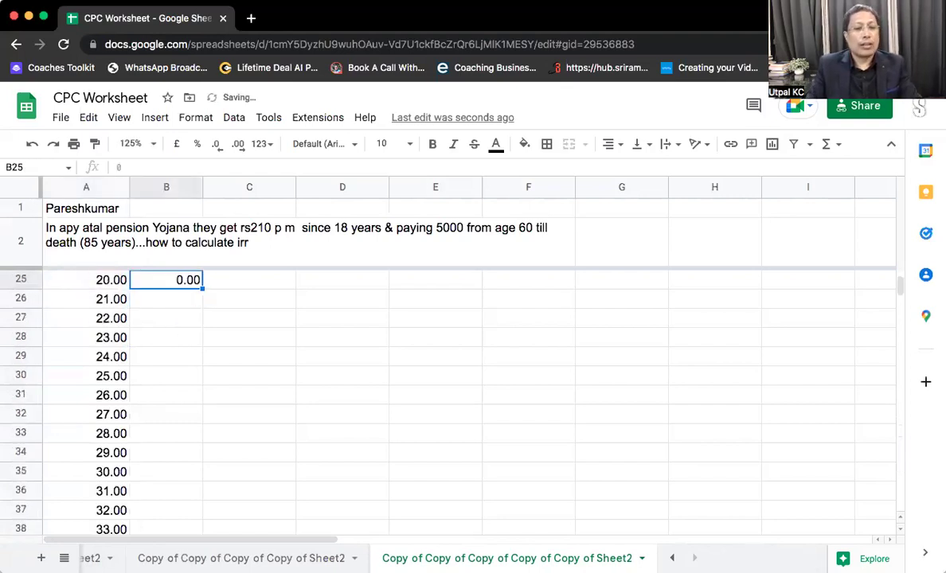
{"action": "key", "text": "Up"}
{"action": "key", "text": "Down"}
{"action": "key", "text": "Delete"}
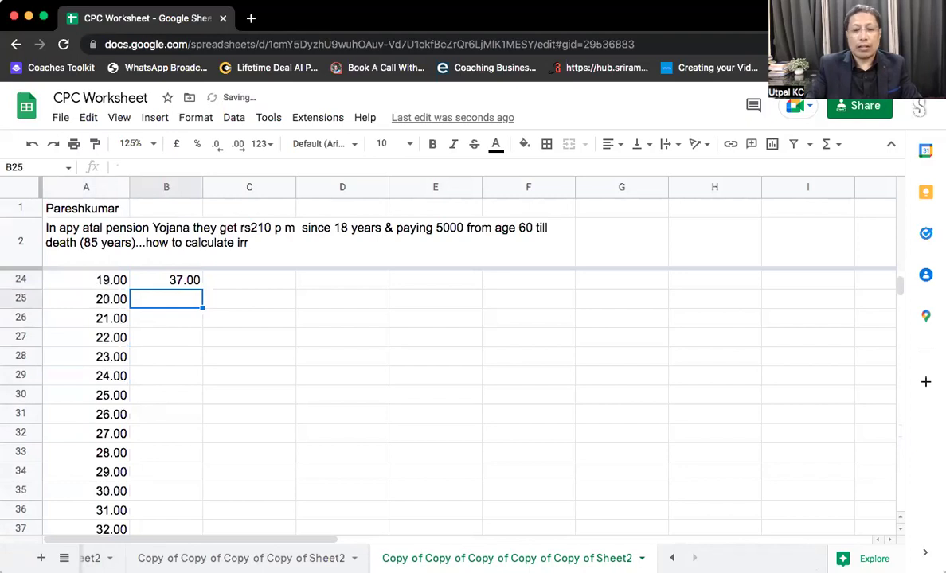
Step: Continue the age series down the column alongside the periods, based on the 36 and 37 in B23:B24
{"action": "key", "text": "Up"}
{"action": "key", "text": "Up"}
{"action": "key", "text": "shift+Down"}
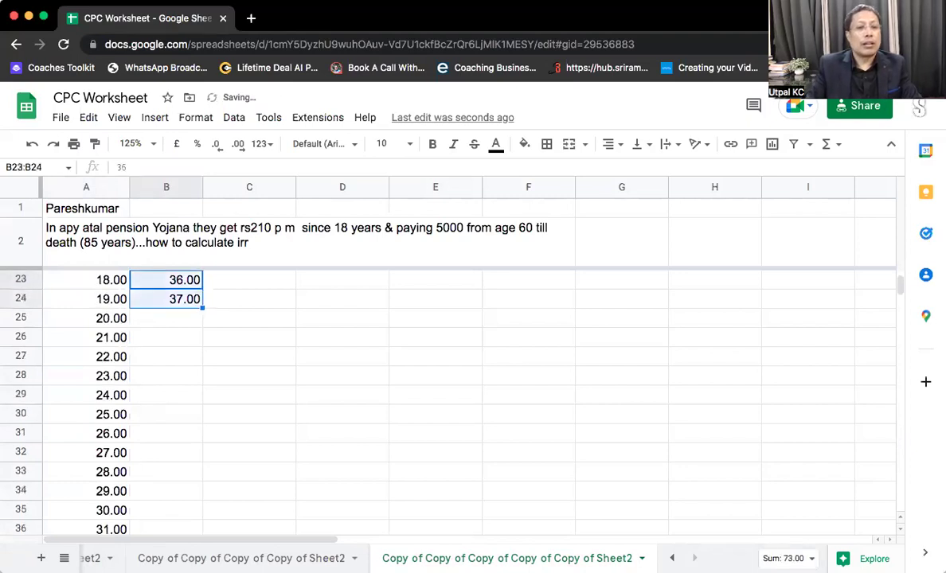
{"action": "double_click", "coordinate": [203, 307]}
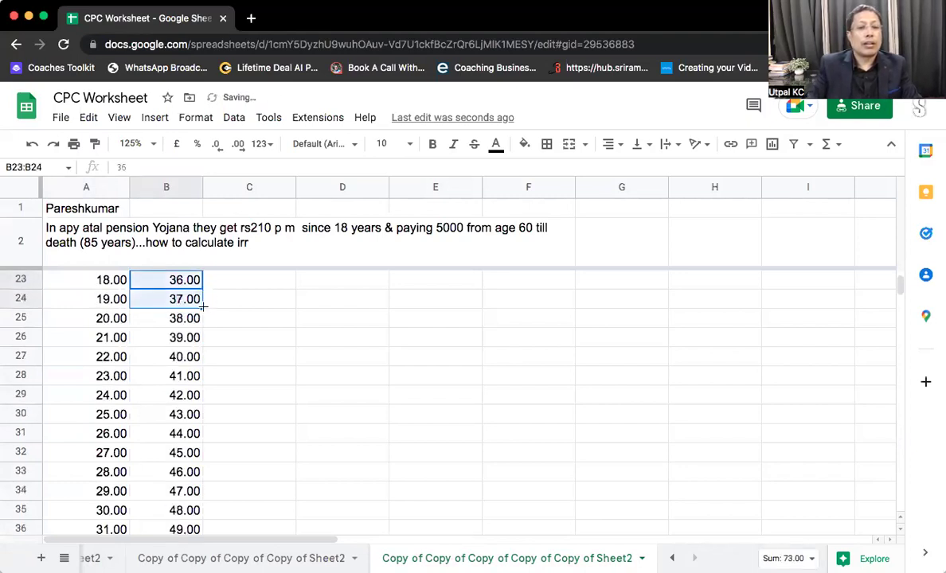
{"action": "left_click", "coordinate": [189, 439]}
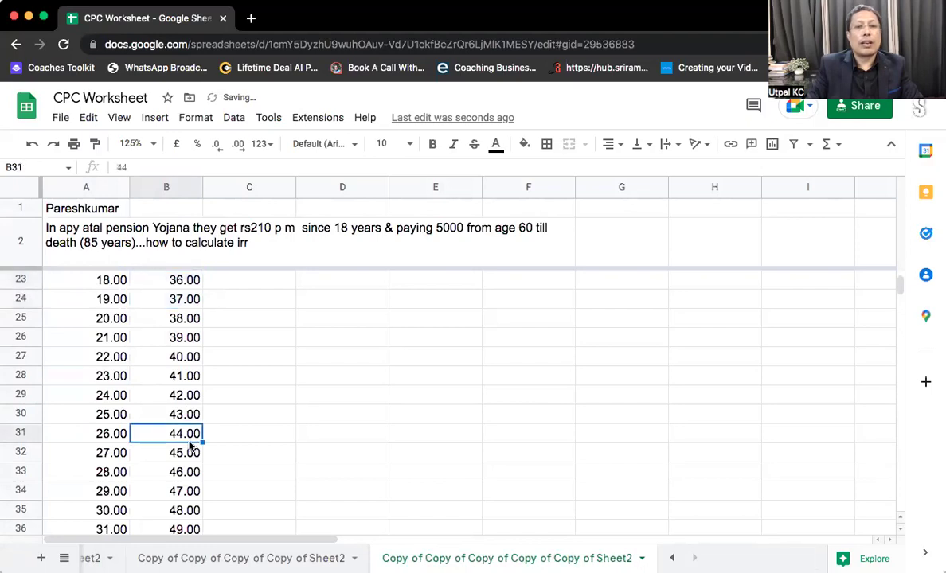
Step: Examine the Age column against the monthly periods down the sheet and return to the age in B6
{"action": "left_click", "coordinate": [249, 378]}
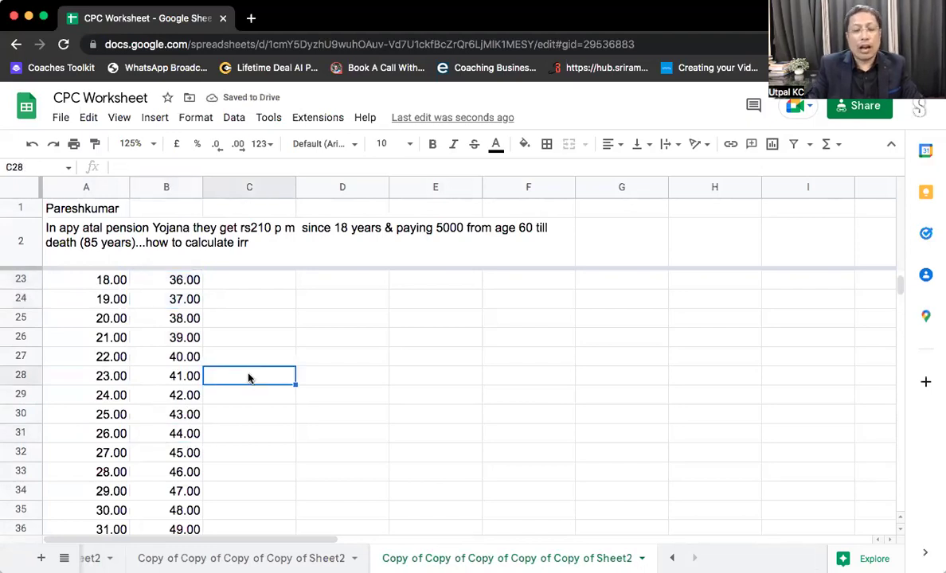
{"action": "key", "text": "super+Up"}
{"action": "key", "text": "Down"}
{"action": "key", "text": "Right"}
{"action": "key", "text": "Left"}
{"action": "key", "text": "Left"}
{"action": "key", "text": "Down"}
{"action": "key", "text": "Down"}
{"action": "key", "text": "Down"}
{"action": "key", "text": "Down"}
{"action": "key", "text": "Down"}
{"action": "key", "text": "Down"}
{"action": "key", "text": "Down"}
{"action": "key", "text": "Down"}
{"action": "key", "text": "Down"}
{"action": "key", "text": "Down"}
{"action": "key", "text": "Down"}
{"action": "key", "text": "Down"}
{"action": "key", "text": "Down"}
{"action": "key", "text": "Down"}
{"action": "key", "text": "Down"}
{"action": "key", "text": "Down"}
{"action": "key", "text": "Down"}
{"action": "key", "text": "Down"}
{"action": "key", "text": "Down"}
{"action": "key", "text": "Down"}
{"action": "key", "text": "Down"}
{"action": "key", "text": "Down"}
{"action": "key", "text": "Down"}
{"action": "key", "text": "Down"}
{"action": "key", "text": "Down"}
{"action": "key", "text": "Down"}
{"action": "key", "text": "Down"}
{"action": "key", "text": "Down"}
{"action": "key", "text": "Down"}
{"action": "key", "text": "Down"}
{"action": "key", "text": "Down"}
{"action": "key", "text": "Down"}
{"action": "key", "text": "Down"}
{"action": "key", "text": "Down"}
{"action": "key", "text": "Down"}
{"action": "key", "text": "Down"}
{"action": "key", "text": "Down"}
{"action": "key", "text": "Down"}
{"action": "key", "text": "Down"}
{"action": "key", "text": "Down"}
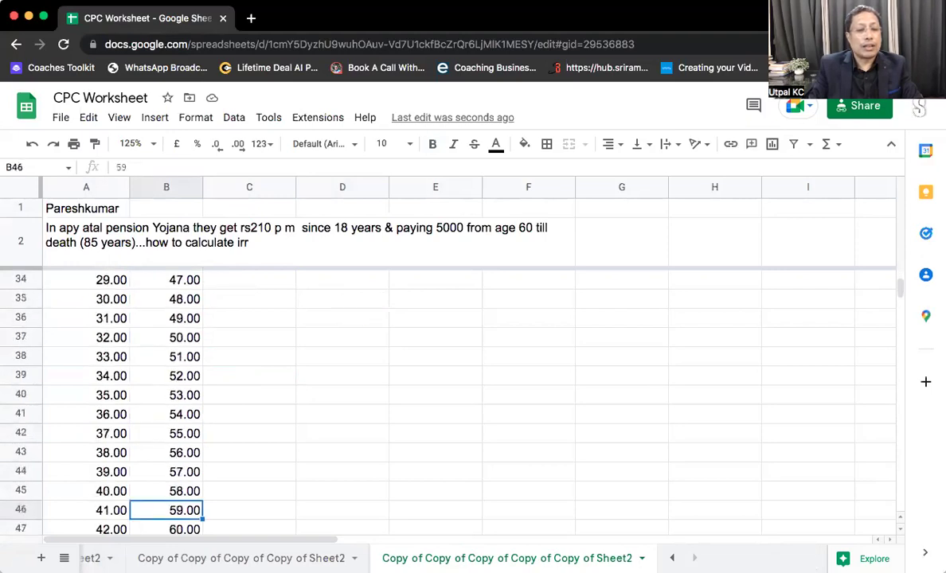
{"action": "scroll", "coordinate": [269, 476], "scroll_direction": "down", "scroll_amount": 20}
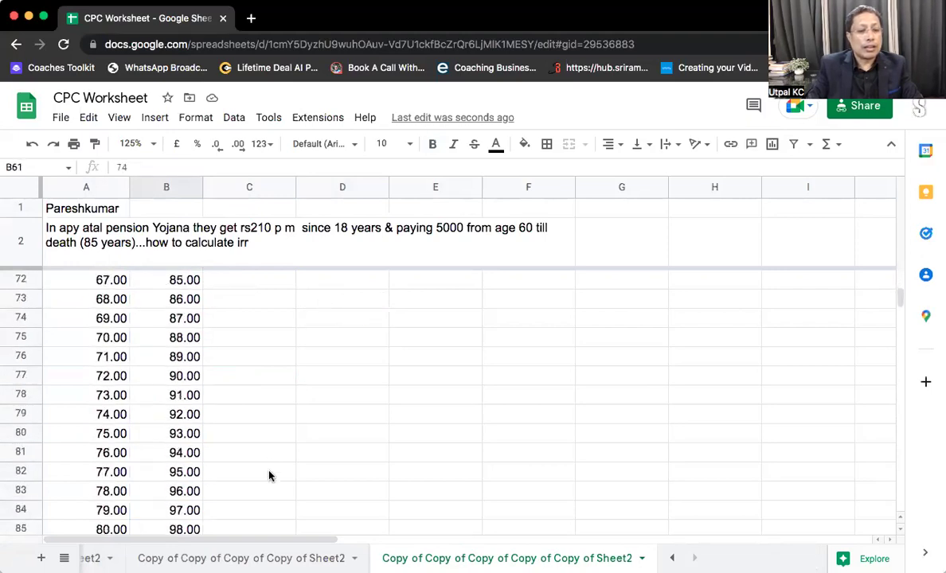
{"action": "scroll", "coordinate": [269, 476], "scroll_direction": "down", "scroll_amount": 10}
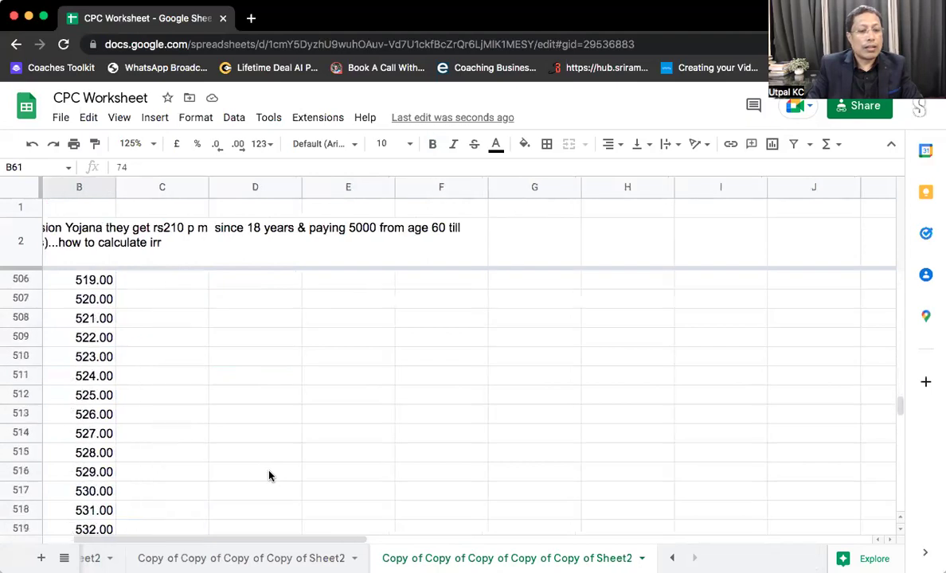
{"action": "scroll", "coordinate": [269, 476], "scroll_direction": "down", "scroll_amount": 9}
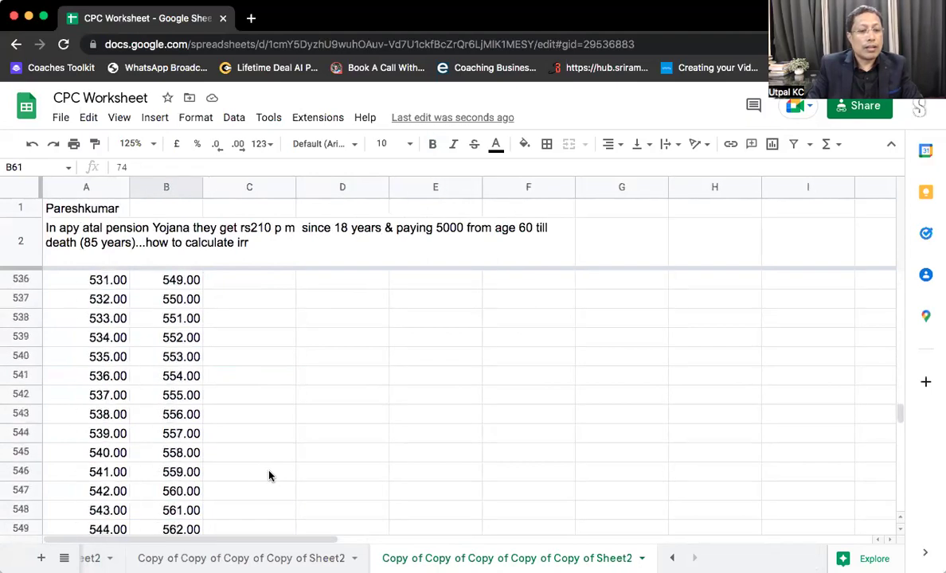
{"action": "scroll", "coordinate": [269, 476], "scroll_direction": "down", "scroll_amount": 18}
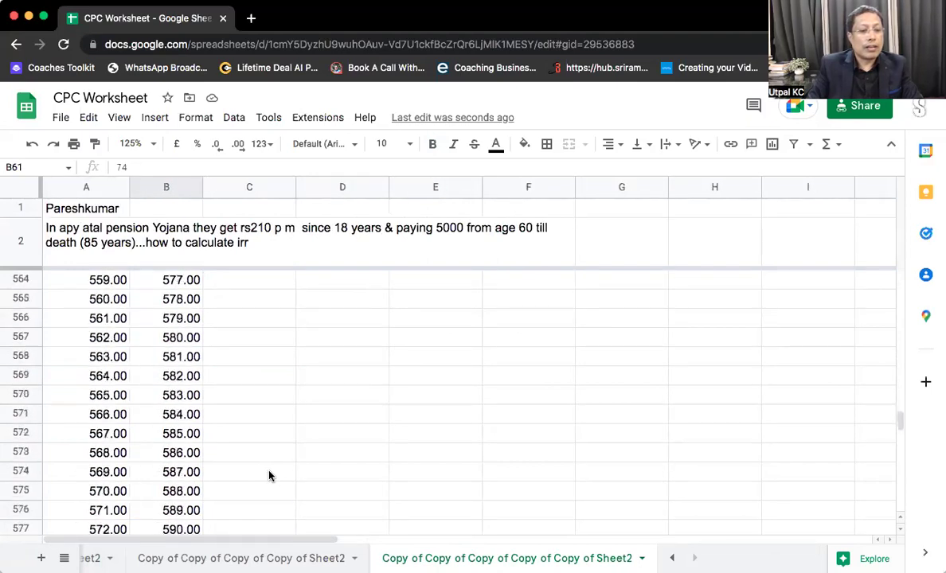
{"action": "scroll", "coordinate": [269, 476], "scroll_direction": "down", "scroll_amount": 8}
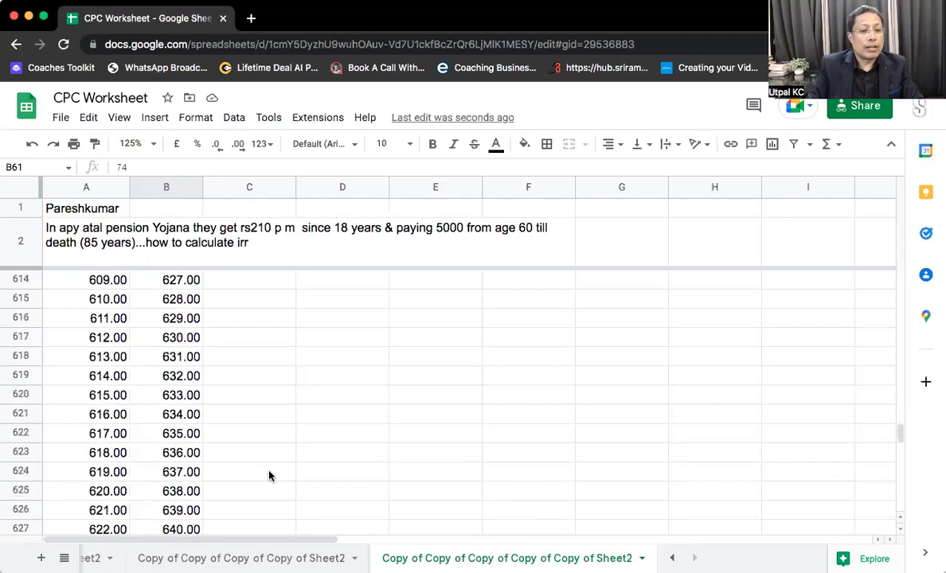
{"action": "scroll", "coordinate": [270, 476], "scroll_direction": "up", "scroll_amount": 20}
{"action": "scroll", "coordinate": [269, 476], "scroll_direction": "up", "scroll_amount": 20}
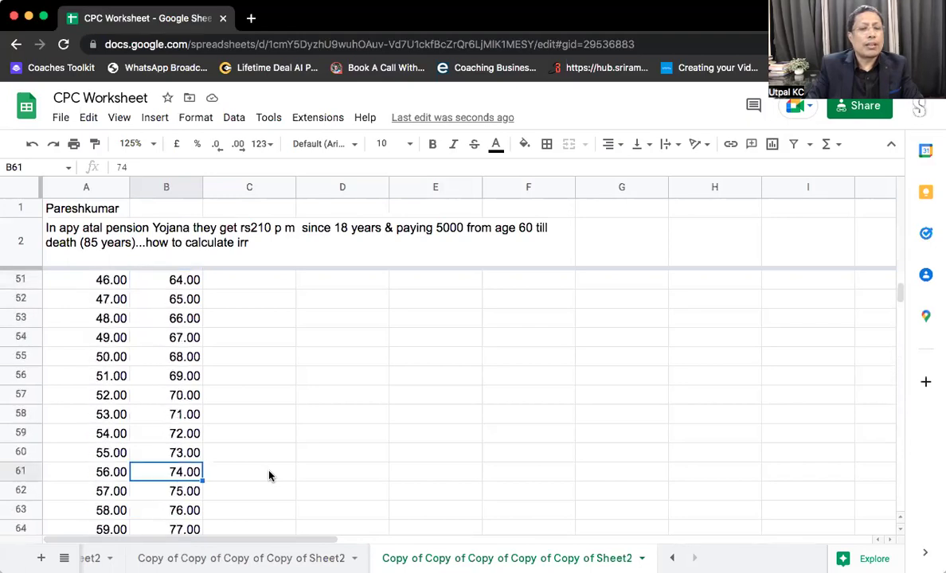
{"action": "scroll", "coordinate": [269, 476], "scroll_direction": "up", "scroll_amount": 16}
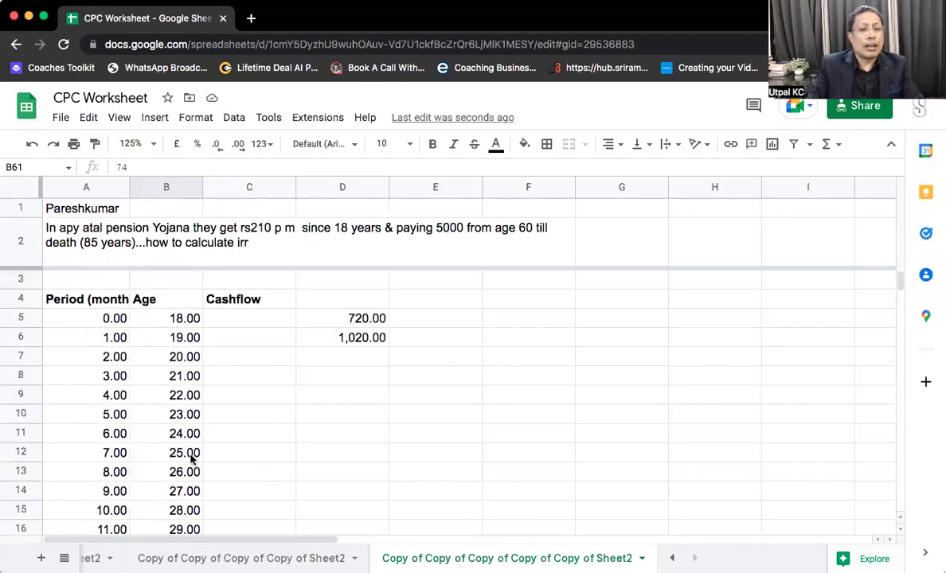
{"action": "scroll", "coordinate": [192, 493], "scroll_direction": "down", "scroll_amount": 1}
{"action": "scroll", "coordinate": [191, 493], "scroll_direction": "up", "scroll_amount": 1}
{"action": "left_click", "coordinate": [195, 318]}
{"action": "left_click", "coordinate": [191, 337]}
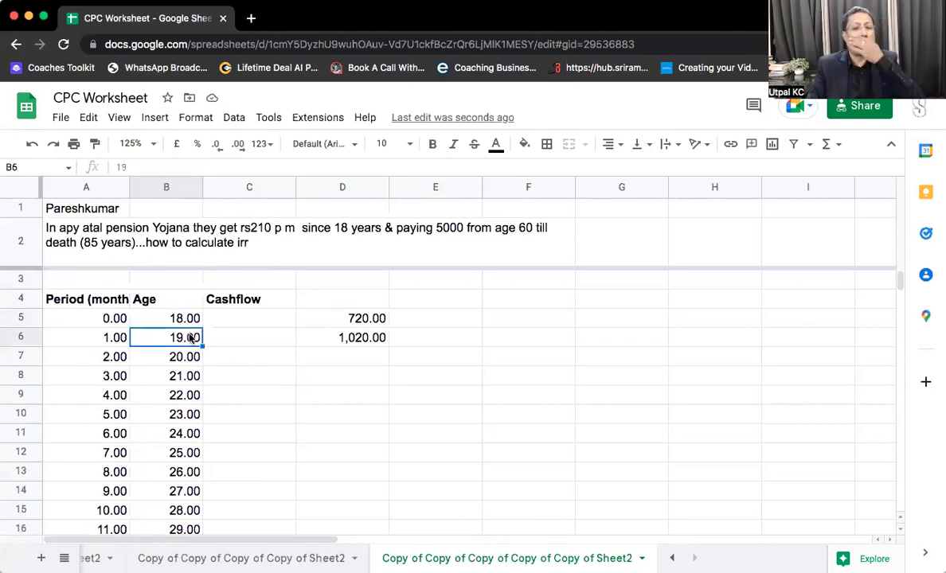
{"action": "type", "text": "="}
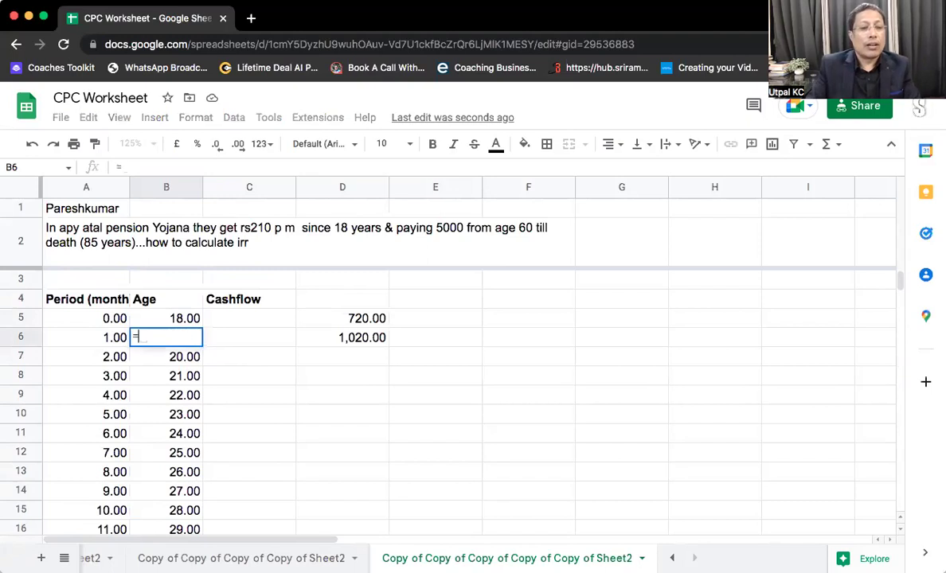
{"action": "type", "text": "18"}
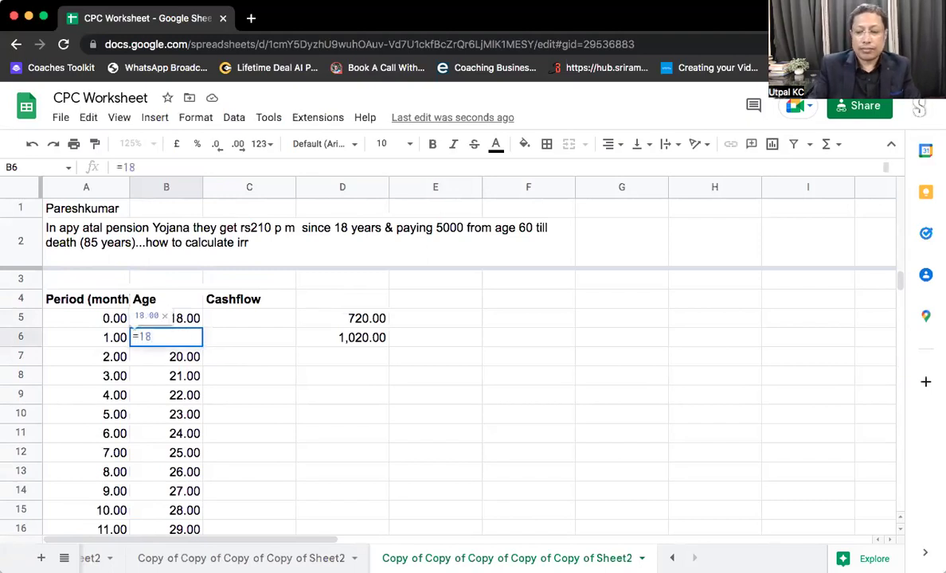
{"action": "type", "text": "+"}
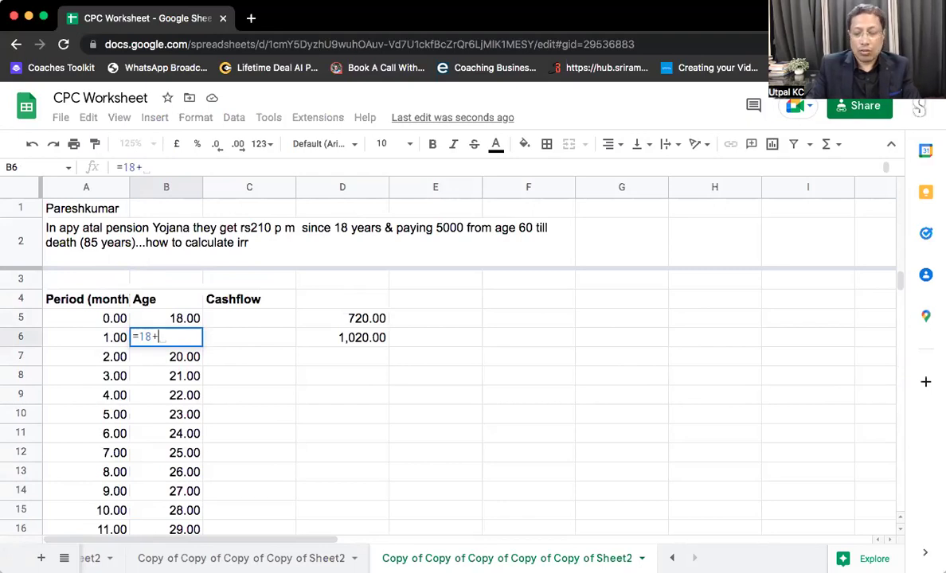
{"action": "type", "text": "1"}
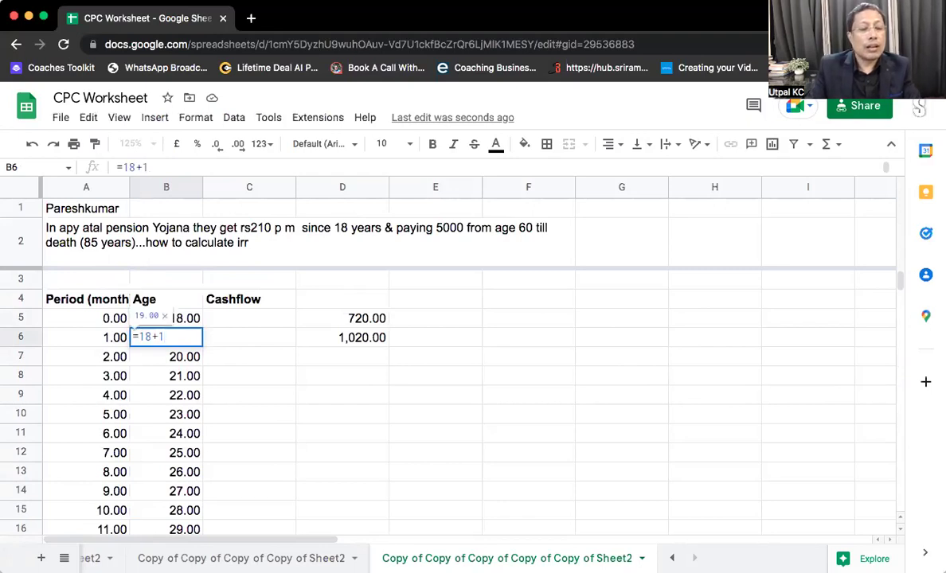
{"action": "key", "text": "Return"}
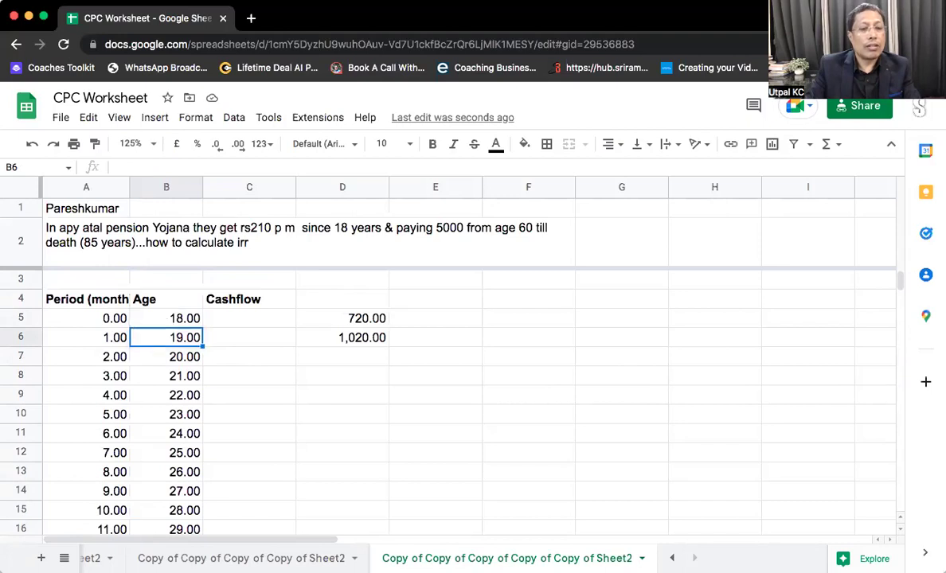
Step: Set the age in B6 to =B5+(1/12) and fill the formula down to B17
{"action": "type", "text": "="}
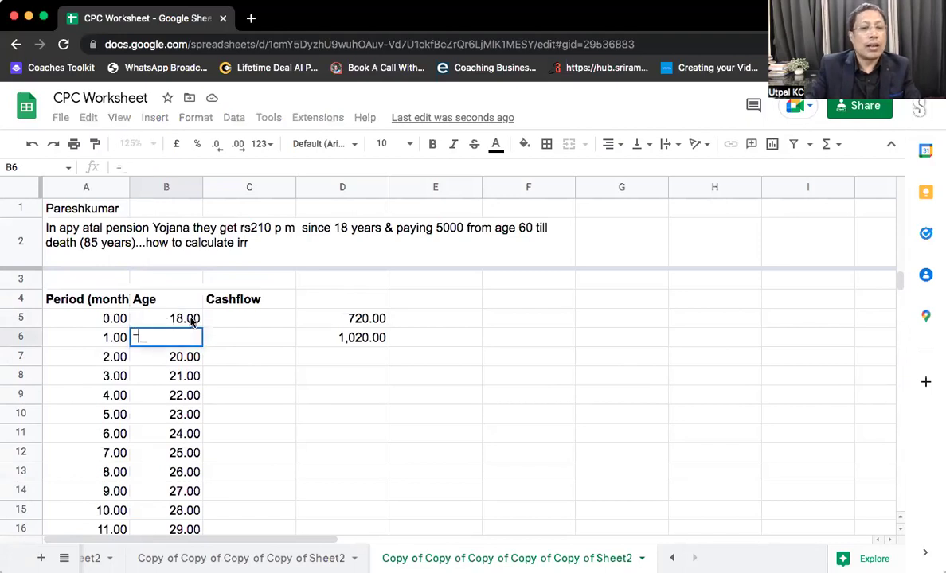
{"action": "left_click", "coordinate": [191, 319]}
{"action": "type", "text": "+(1"}
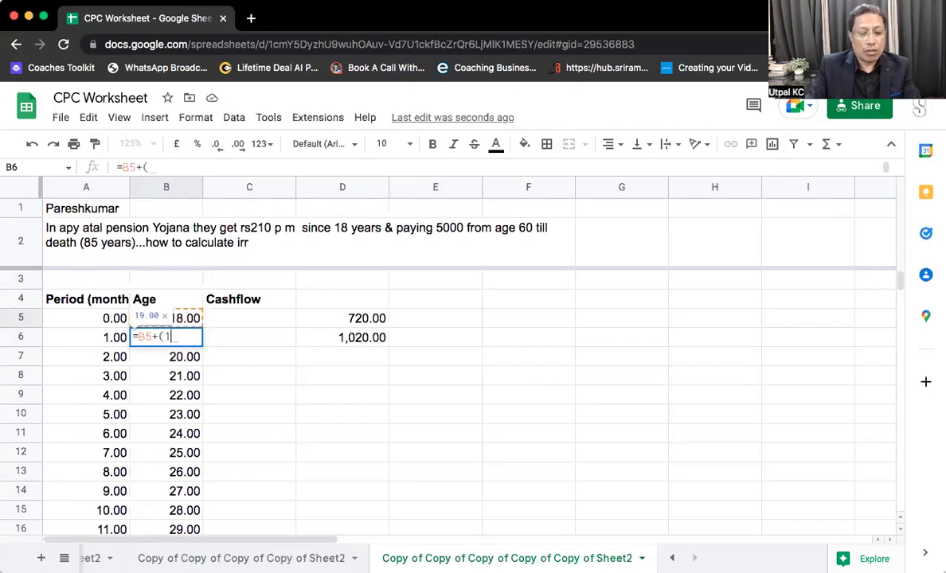
{"action": "type", "text": "/12)"}
{"action": "key", "text": "Return"}
{"action": "left_click", "coordinate": [166, 337]}
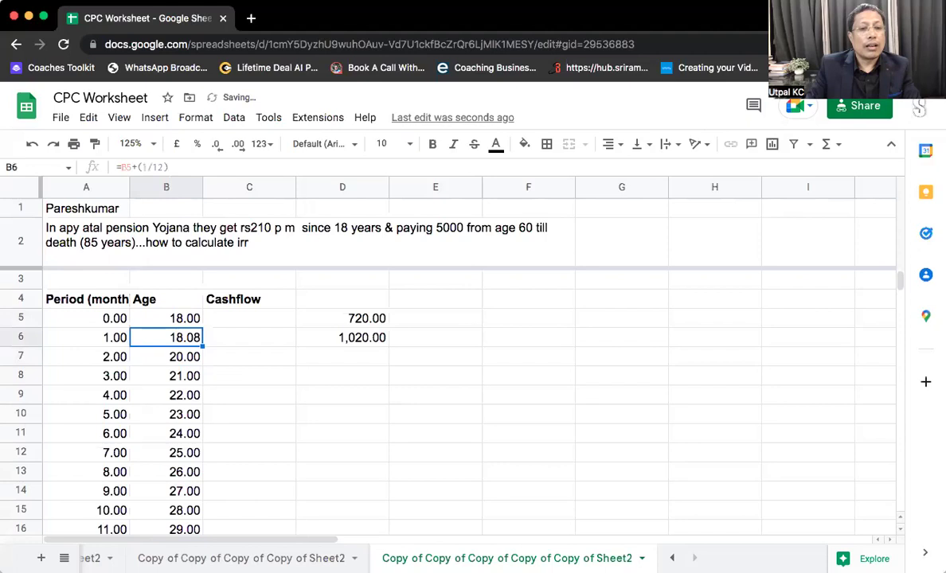
{"action": "left_click_drag", "start_coordinate": [202, 345], "coordinate": [199, 416]}
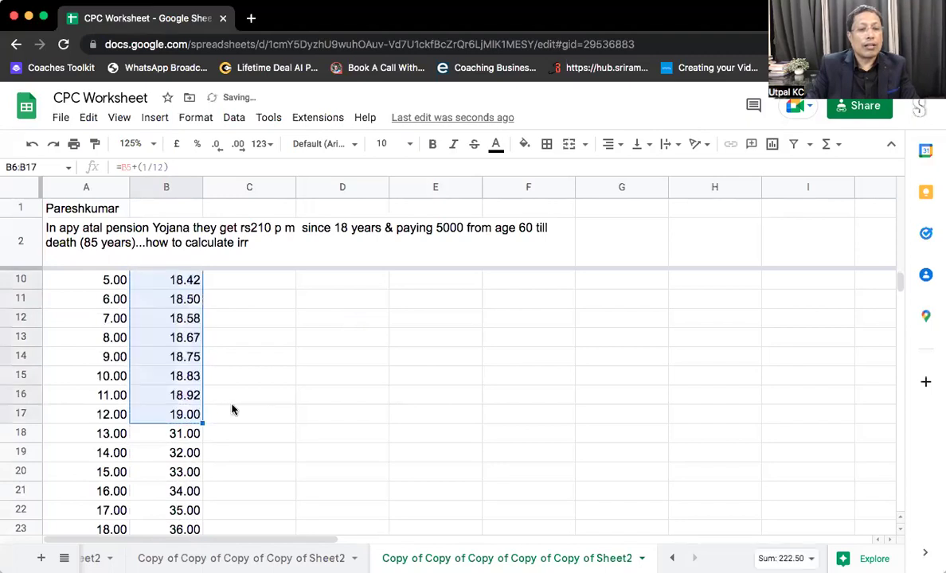
Step: Clear the old yearly ages from B18 down to B734
{"action": "left_click", "coordinate": [232, 406]}
{"action": "left_click", "coordinate": [184, 437]}
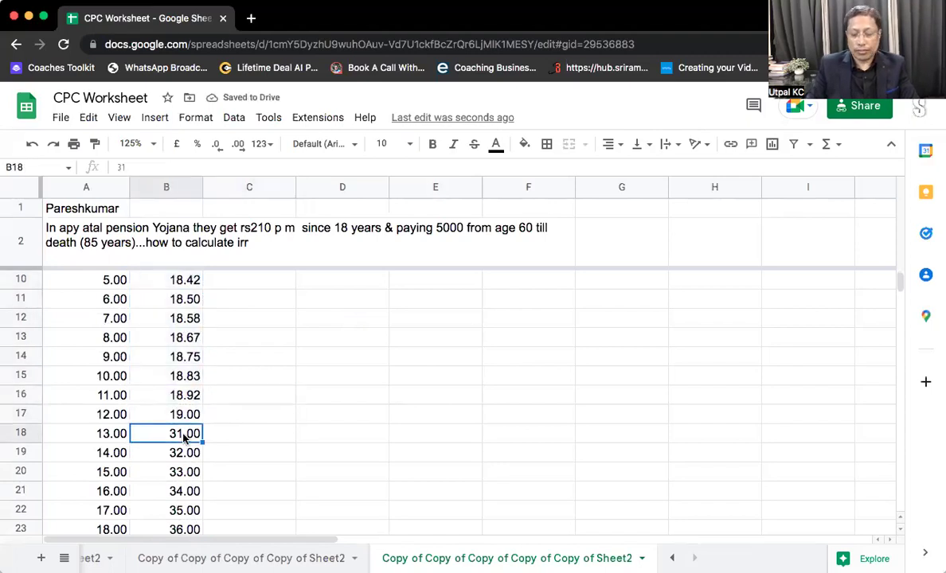
{"action": "key", "text": "ctrl+shift+Down"}
{"action": "key", "text": "Delete"}
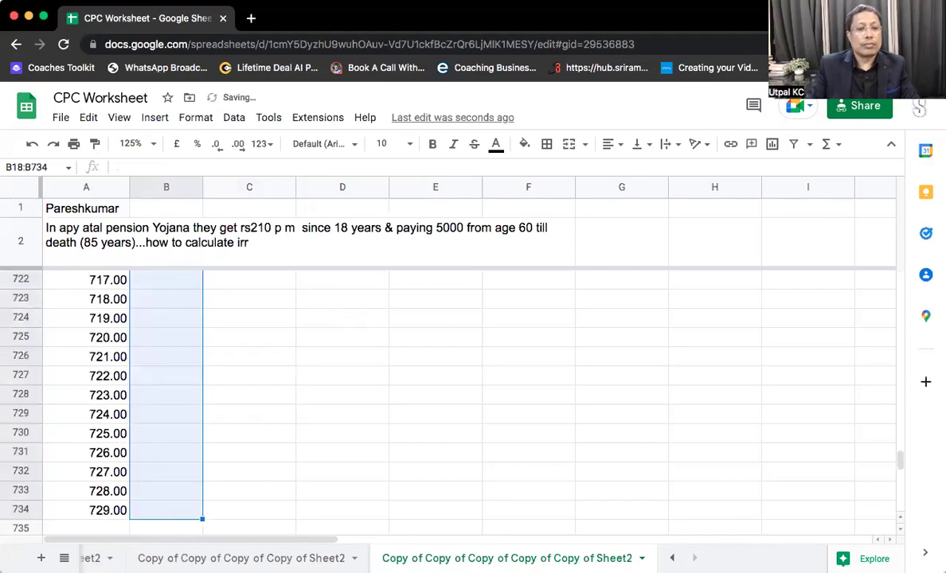
Step: Enter 0 in B734 as an end marker and fill the monthly age formula down from B17
{"action": "key", "text": "ctrl+Up"}
{"action": "key", "text": "Up"}
{"action": "key", "text": "Up"}
{"action": "scroll", "coordinate": [470, 398], "scroll_direction": "up", "scroll_amount": 1}
{"action": "key", "text": "Down"}
{"action": "key", "text": "Down"}
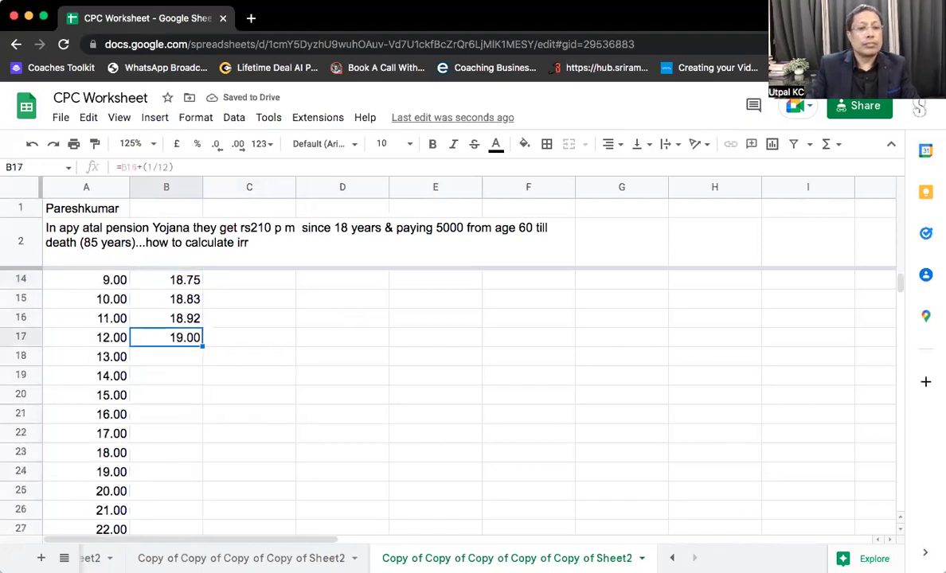
{"action": "left_click", "coordinate": [173, 366]}
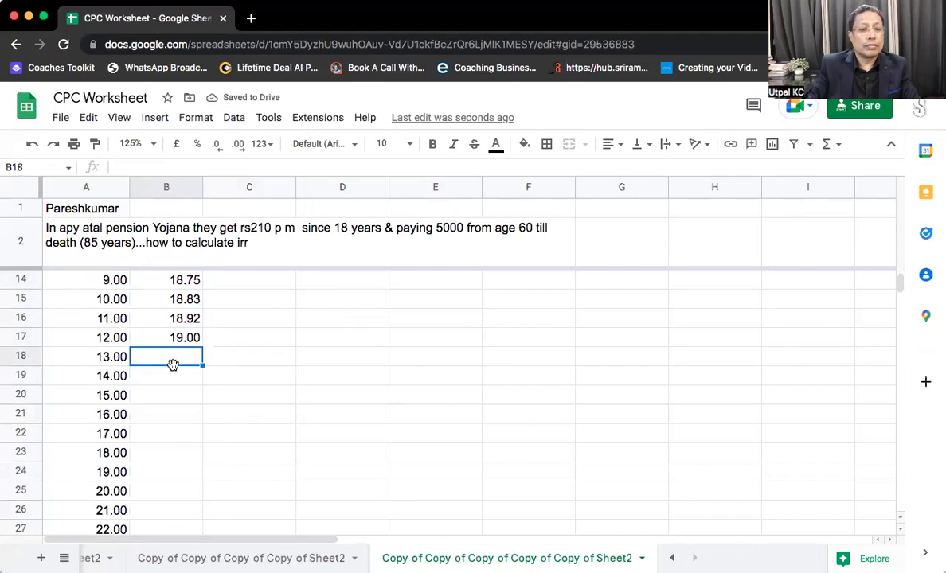
{"action": "key", "text": "Left"}
{"action": "key", "text": "ctrl+Down"}
{"action": "key", "text": "Right"}
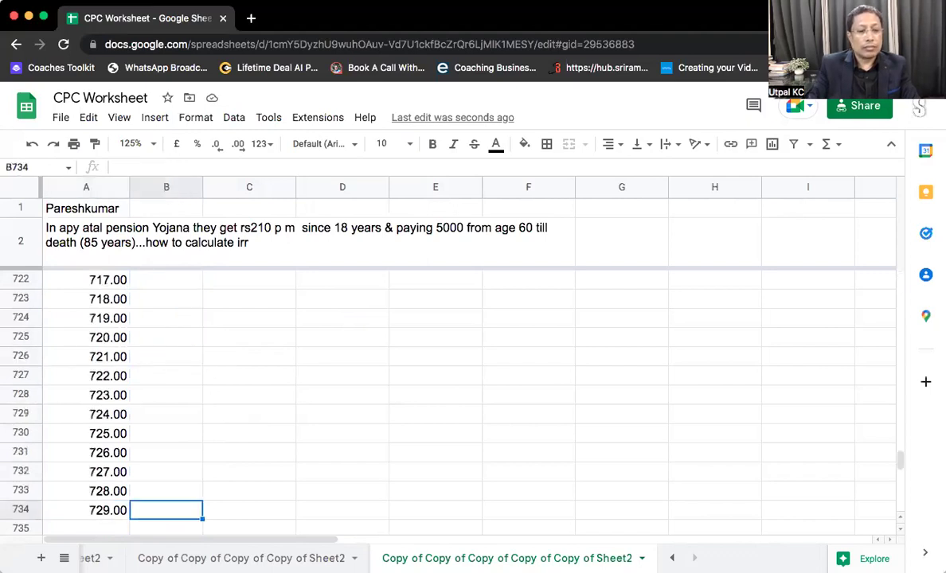
{"action": "type", "text": "0"}
{"action": "key", "text": "ctrl+Up"}
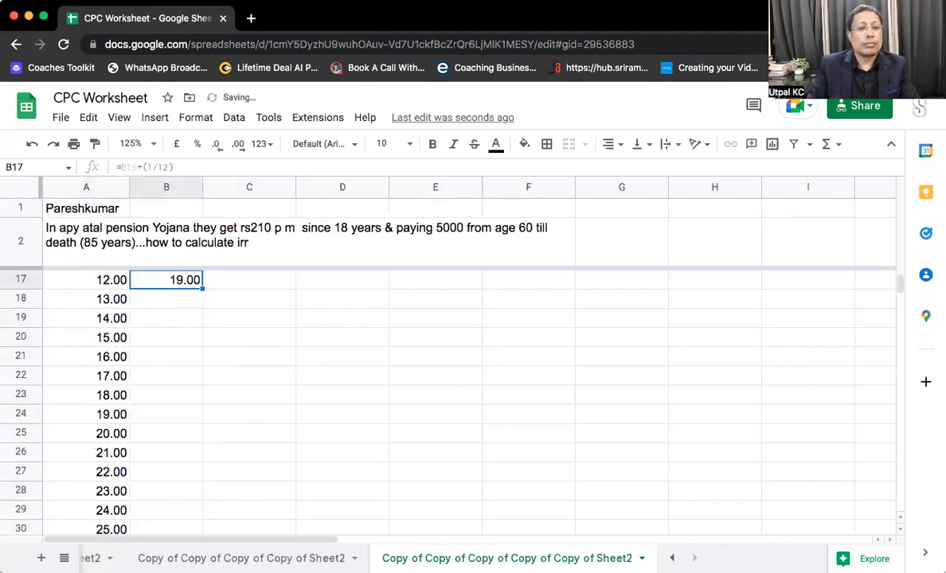
{"action": "double_click", "coordinate": [203, 289]}
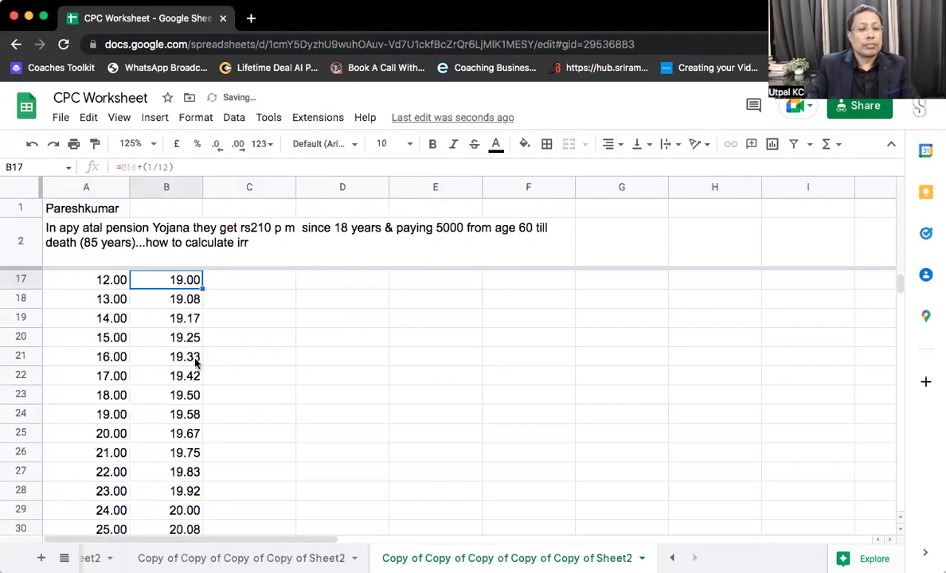
Step: Enter 0 as an end marker in the Cashflow column at age 60, cell C509
{"action": "scroll", "coordinate": [196, 362], "scroll_direction": "down", "scroll_amount": 10}
{"action": "scroll", "coordinate": [196, 362], "scroll_direction": "down", "scroll_amount": 20}
{"action": "scroll", "coordinate": [195, 364], "scroll_direction": "right", "scroll_amount": 2}
{"action": "scroll", "coordinate": [195, 364], "scroll_direction": "left", "scroll_amount": 2}
{"action": "scroll", "coordinate": [196, 364], "scroll_direction": "down", "scroll_amount": 20}
{"action": "scroll", "coordinate": [196, 363], "scroll_direction": "down", "scroll_amount": 20}
{"action": "scroll", "coordinate": [196, 363], "scroll_direction": "up", "scroll_amount": 6}
{"action": "scroll", "coordinate": [196, 364], "scroll_direction": "up", "scroll_amount": 7}
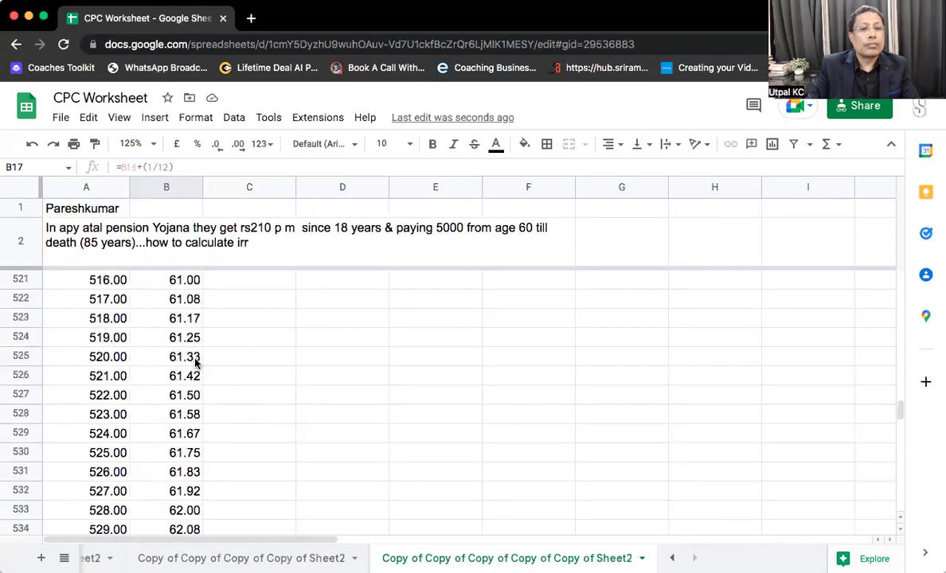
{"action": "scroll", "coordinate": [196, 363], "scroll_direction": "up", "scroll_amount": 3}
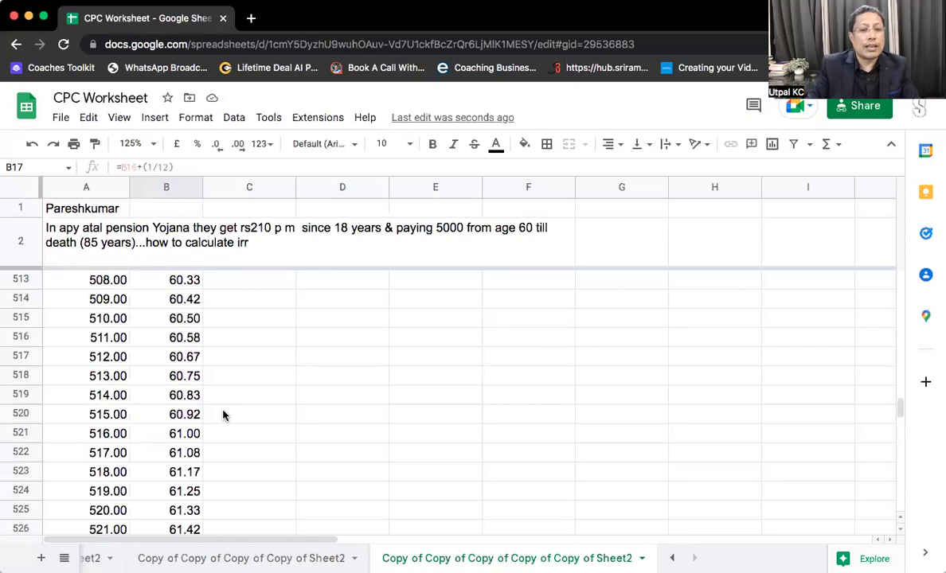
{"action": "scroll", "coordinate": [222, 415], "scroll_direction": "up", "scroll_amount": 3}
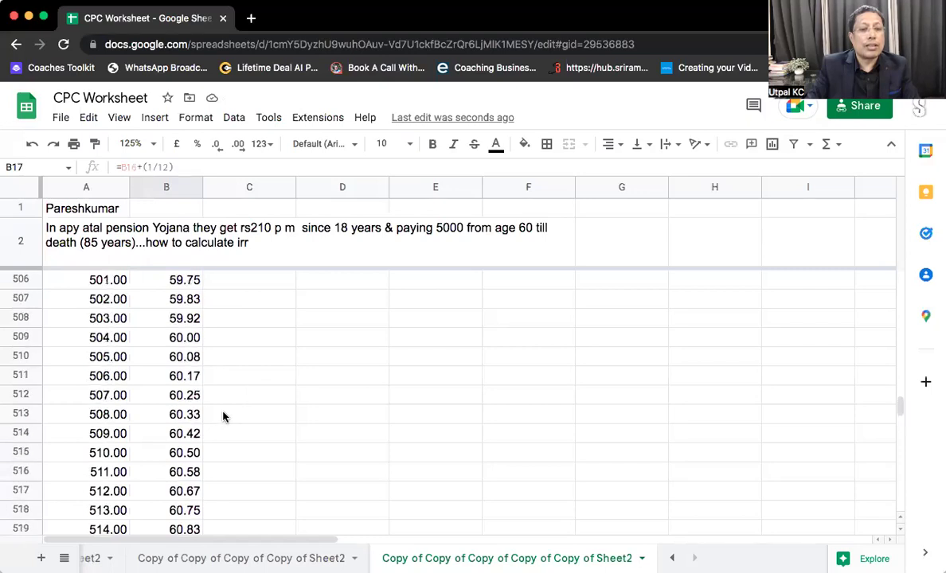
{"action": "left_click", "coordinate": [242, 336]}
{"action": "type", "text": "0"}
{"action": "key", "text": "Return"}
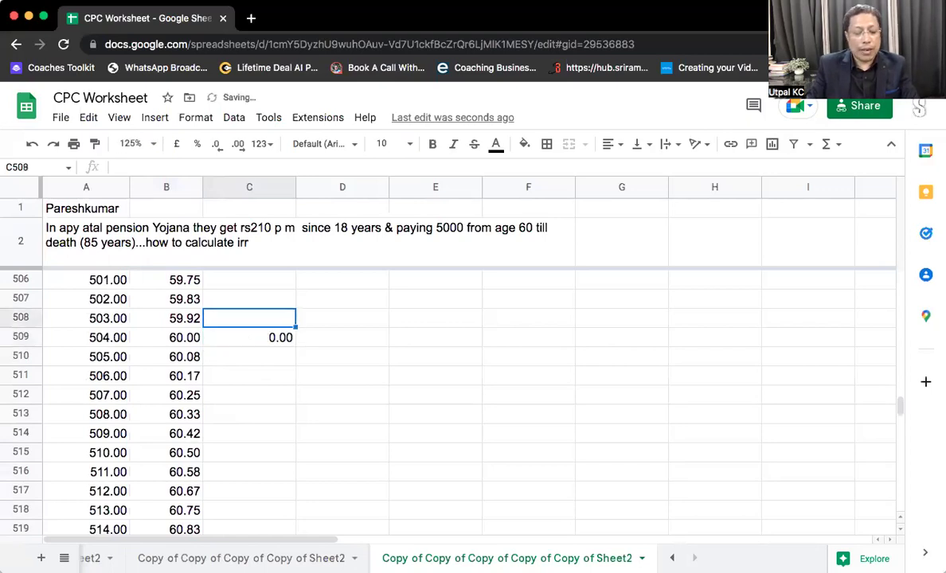
Step: Enter -210 as the first monthly cashflow in C5 and copy it down through C509
{"action": "key", "text": "ctrl+Up"}
{"action": "key", "text": "ctrl+Up"}
{"action": "key", "text": "Down"}
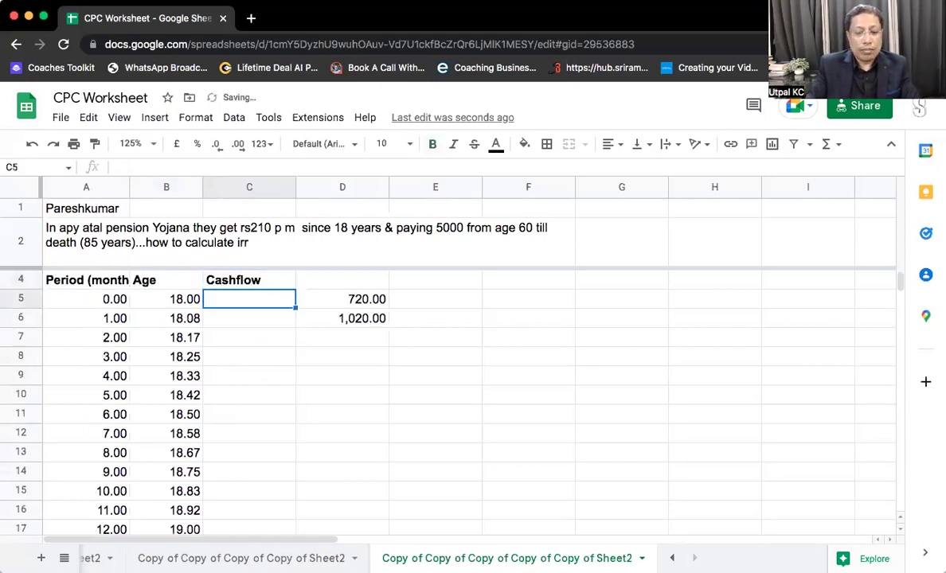
{"action": "type", "text": "-210"}
{"action": "key", "text": "Return"}
{"action": "key", "text": "Up"}
{"action": "key", "text": "ctrl+shift+Down"}
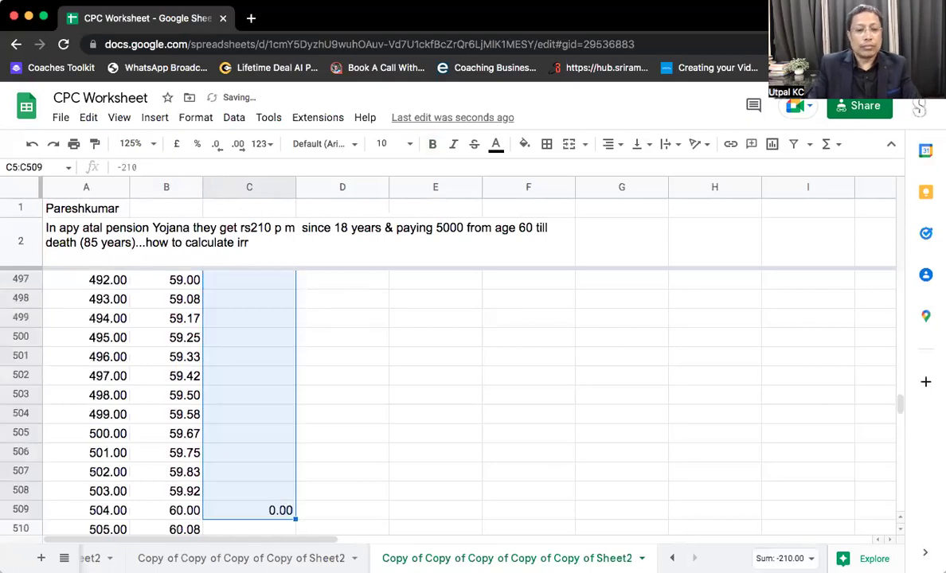
{"action": "key", "text": "ctrl+v"}
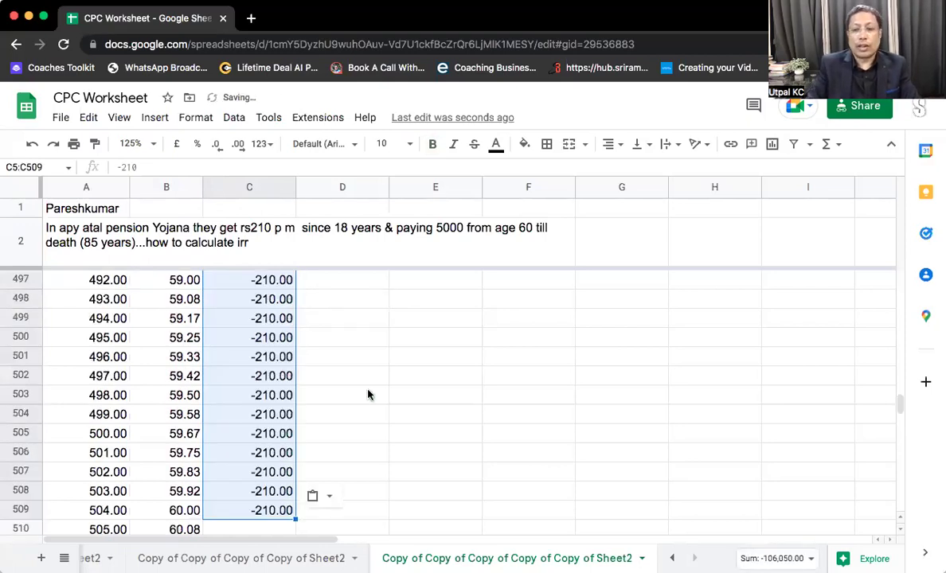
{"action": "left_click", "coordinate": [235, 528]}
{"action": "left_click", "coordinate": [256, 487]}
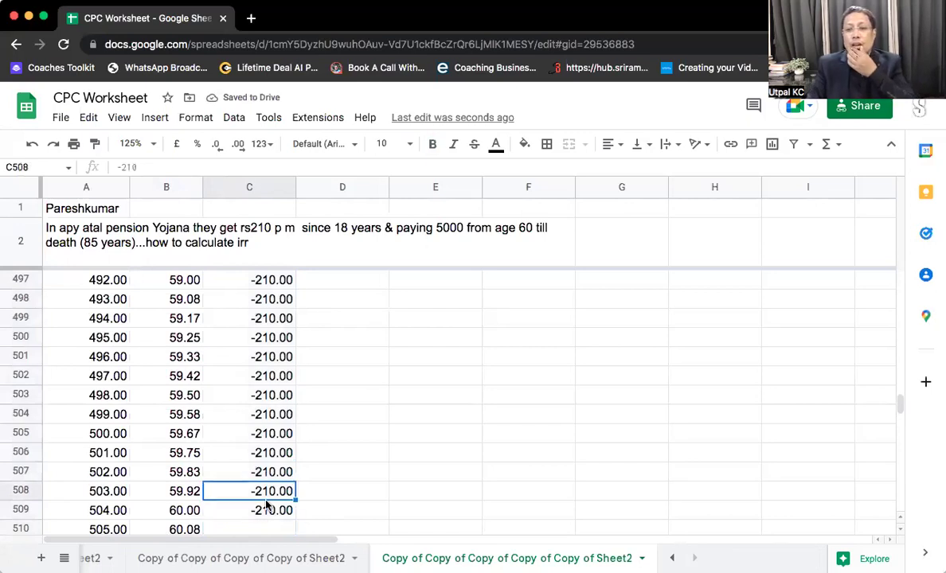
{"action": "left_click", "coordinate": [268, 507]}
{"action": "key", "text": "Up"}
{"action": "key", "text": "Down"}
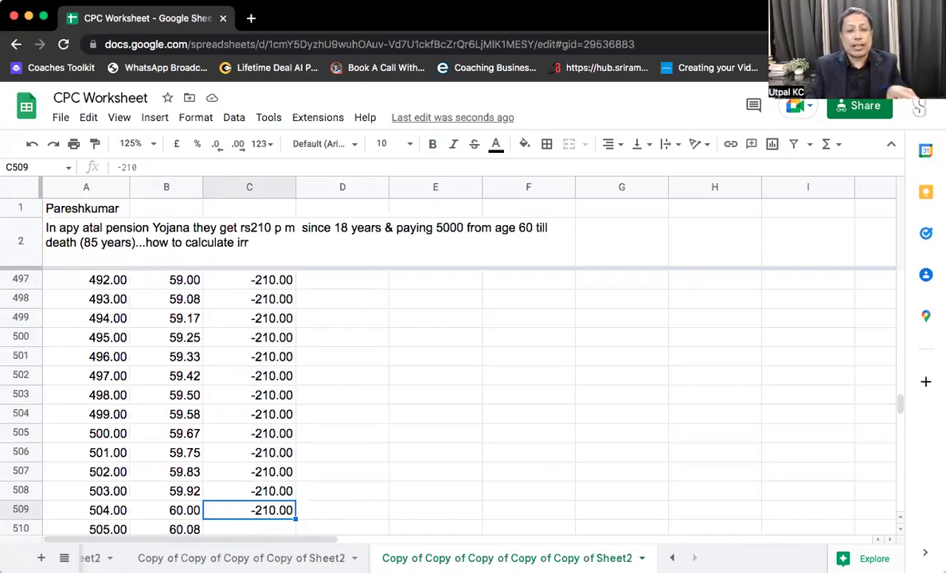
Step: Enter 5000 as the first monthly pension cashflow in C510, just after age 60
{"action": "left_click", "coordinate": [167, 510]}
{"action": "left_click", "coordinate": [250, 510]}
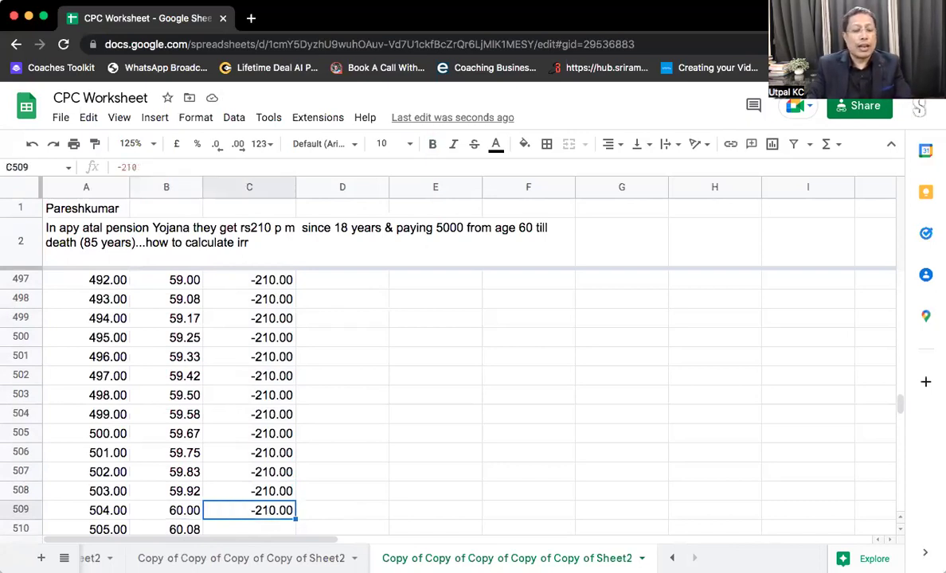
{"action": "key", "text": "Down"}
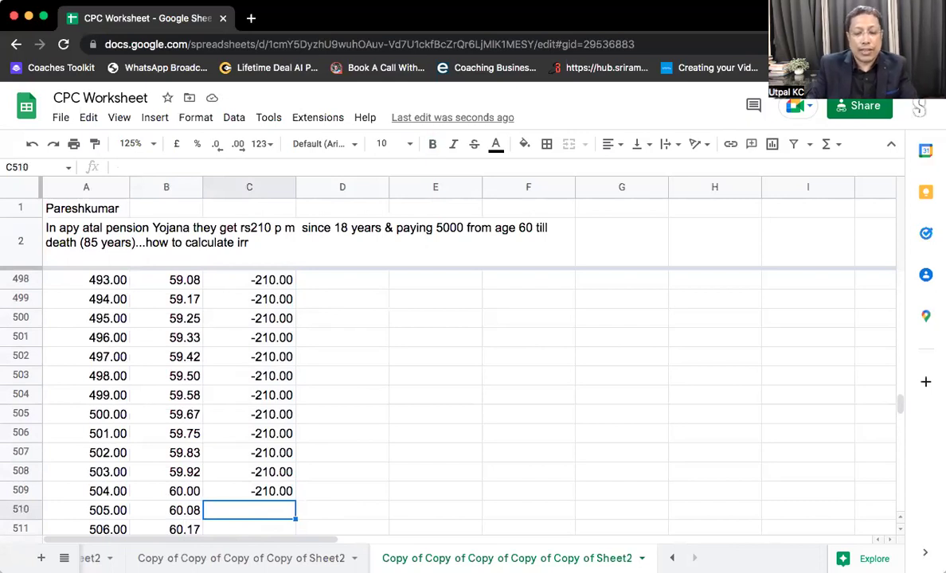
{"action": "type", "text": "5"}
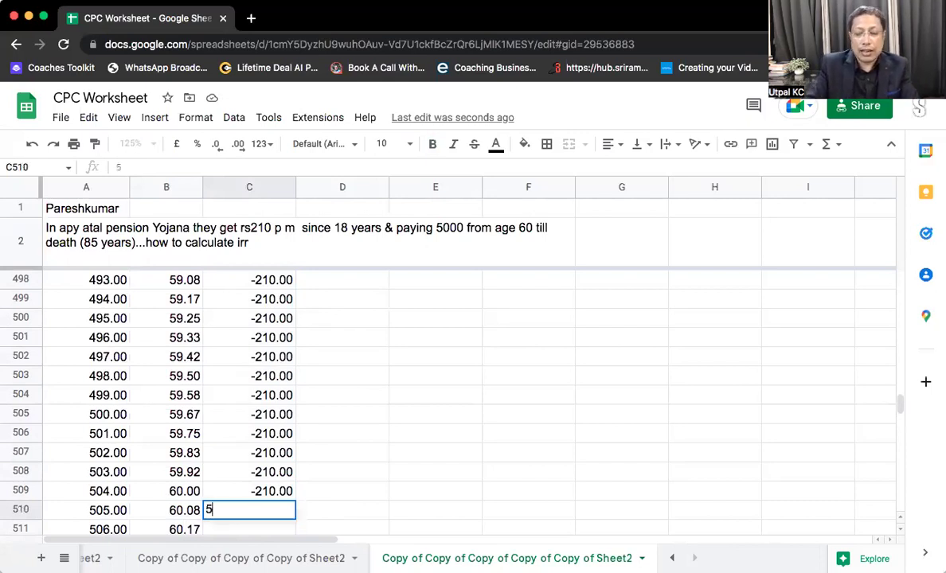
{"action": "type", "text": "000"}
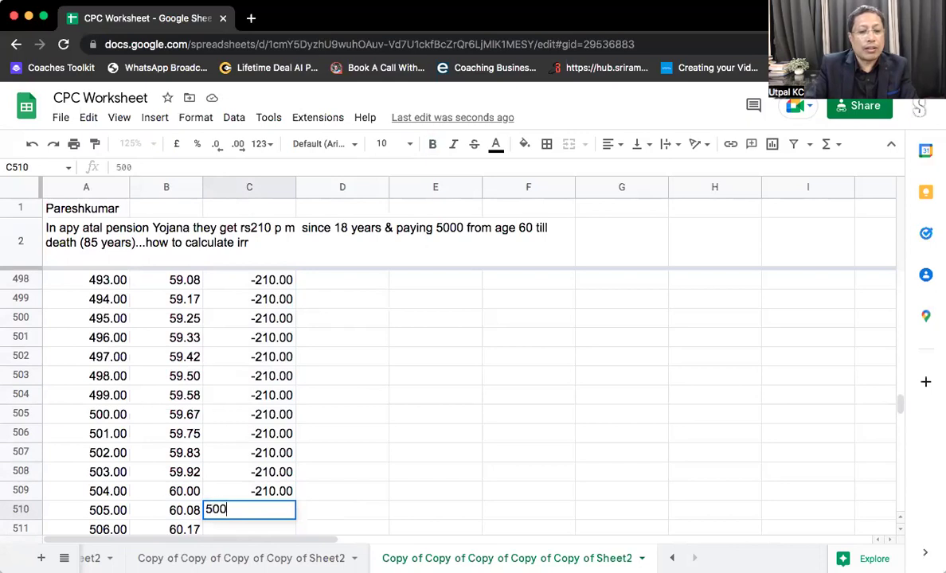
{"action": "key", "text": "Return"}
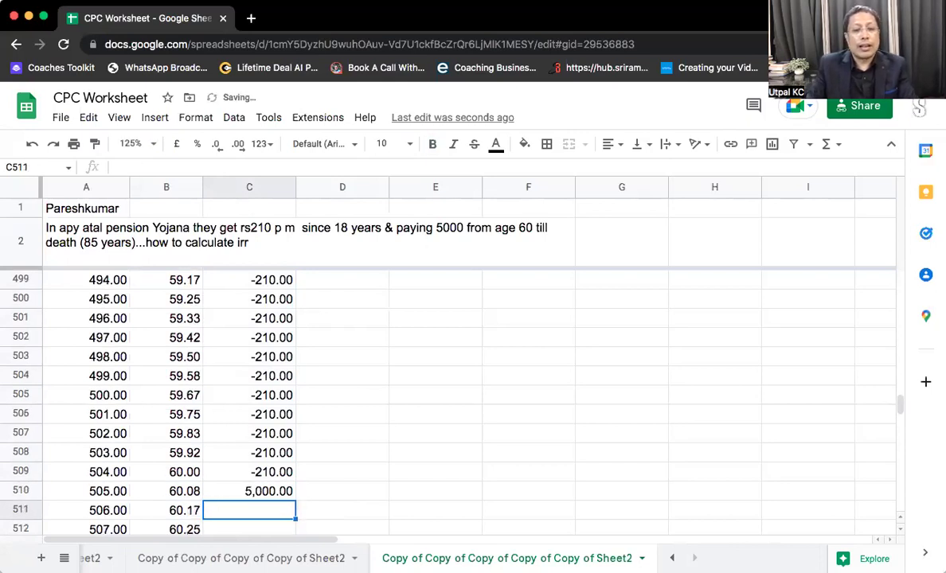
Step: Extend the monthly age formula in column B from B733 down to B816, past age 85
{"action": "key", "text": "Up"}
{"action": "key", "text": "Left"}
{"action": "key", "text": "super+Down"}
{"action": "key", "text": "Up"}
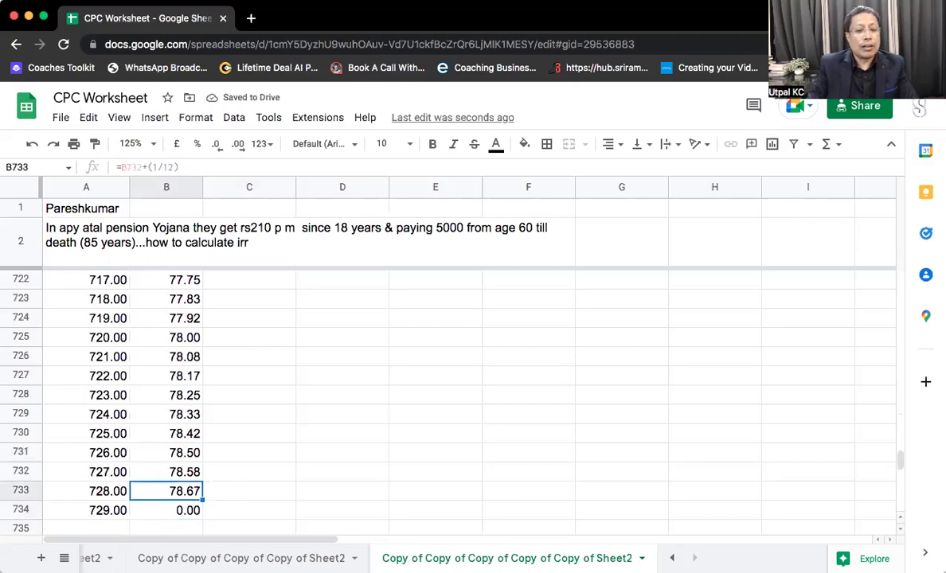
{"action": "left_click_drag", "start_coordinate": [202, 499], "coordinate": [204, 519]}
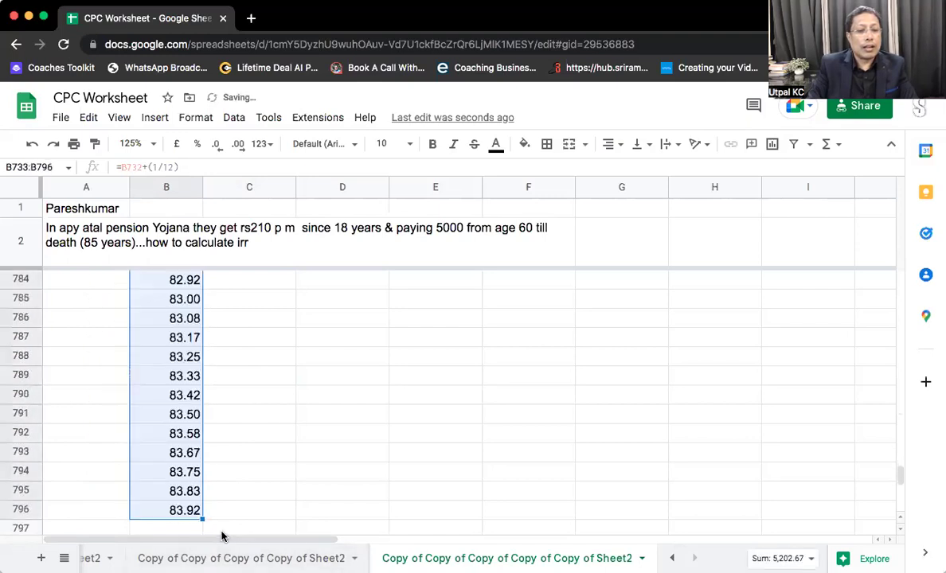
{"action": "scroll", "coordinate": [222, 536], "scroll_direction": "down", "scroll_amount": 2}
{"action": "scroll", "coordinate": [222, 536], "scroll_direction": "up", "scroll_amount": 1}
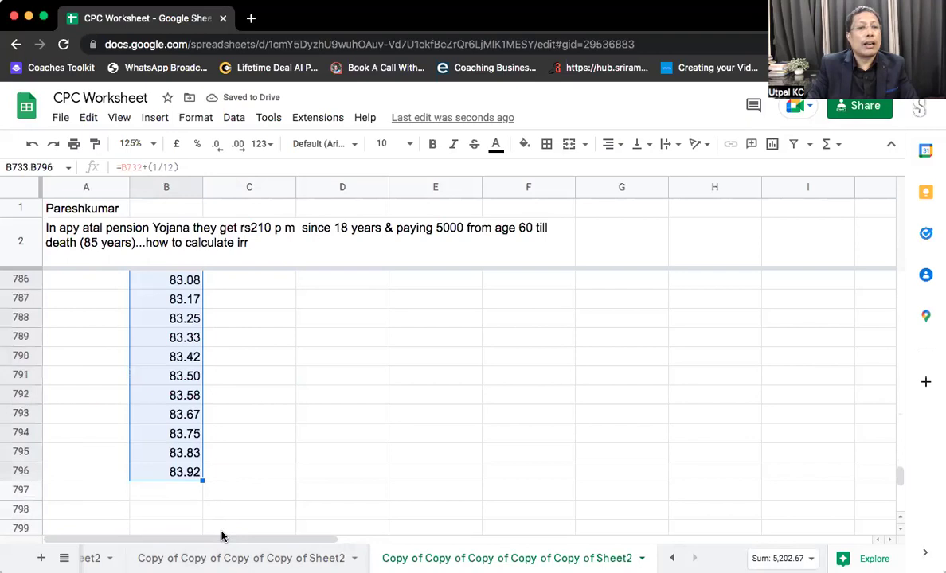
{"action": "scroll", "coordinate": [224, 528], "scroll_direction": "down", "scroll_amount": 1}
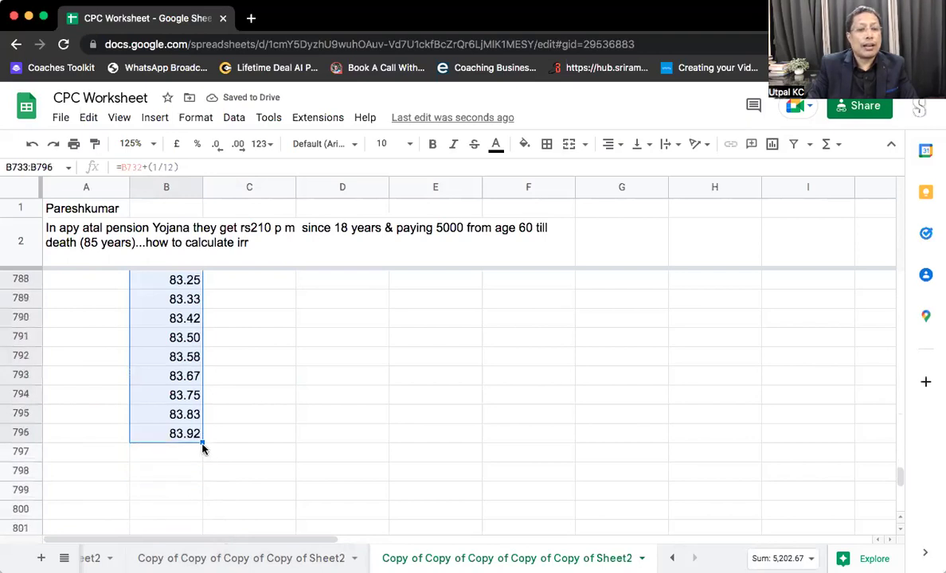
{"action": "left_click_drag", "start_coordinate": [190, 458], "coordinate": [205, 550]}
{"action": "left_click", "coordinate": [165, 364]}
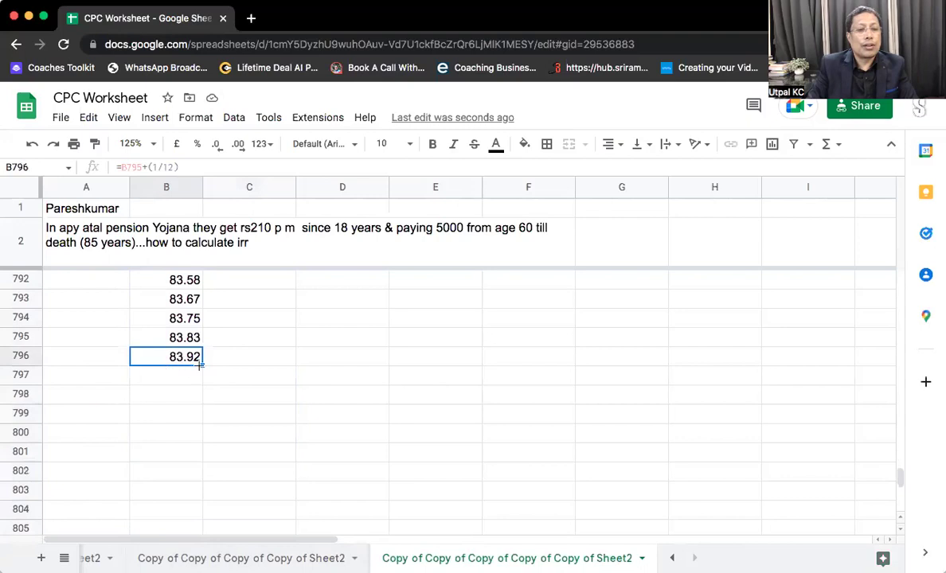
{"action": "left_click_drag", "start_coordinate": [202, 365], "coordinate": [195, 544]}
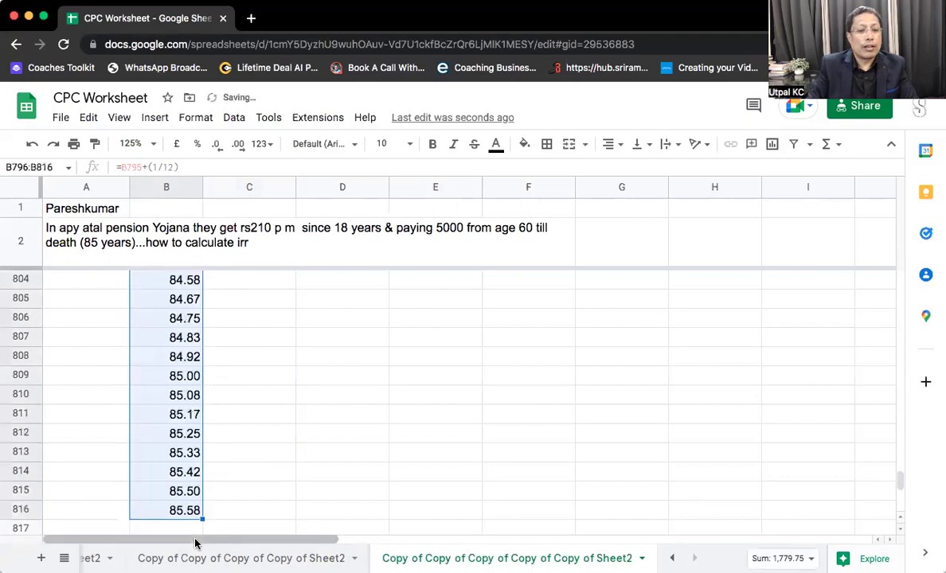
Step: Clear the surplus ages beyond 85 in B810:B816
{"action": "left_click", "coordinate": [256, 435]}
{"action": "left_click", "coordinate": [222, 381]}
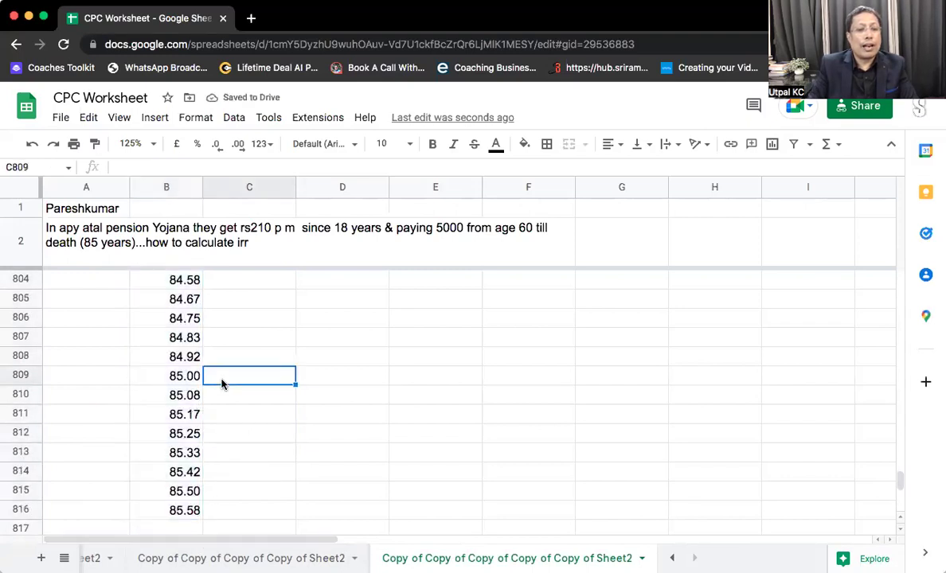
{"action": "key", "text": "Left"}
{"action": "left_click", "coordinate": [166, 394]}
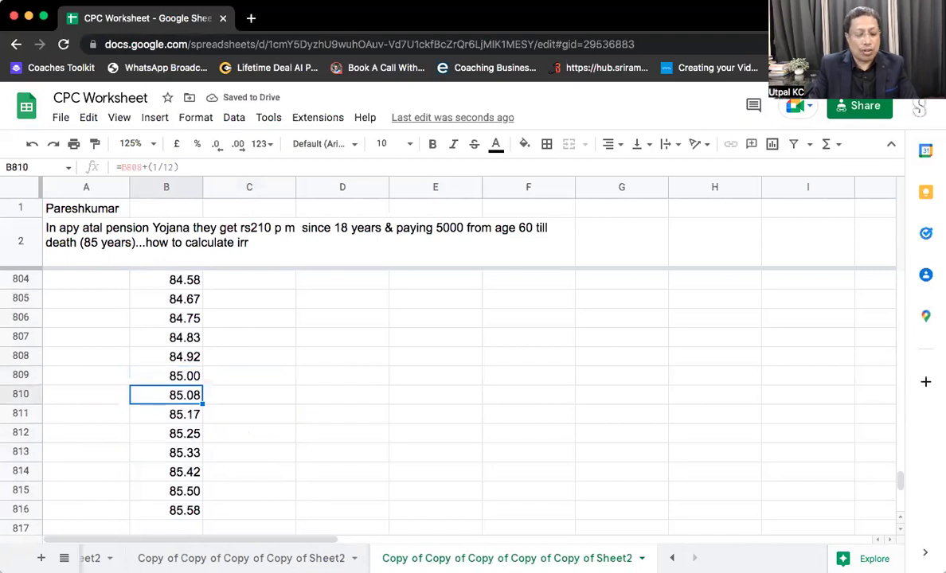
{"action": "key", "text": "ctrl+shift+Down"}
{"action": "key", "text": "Delete"}
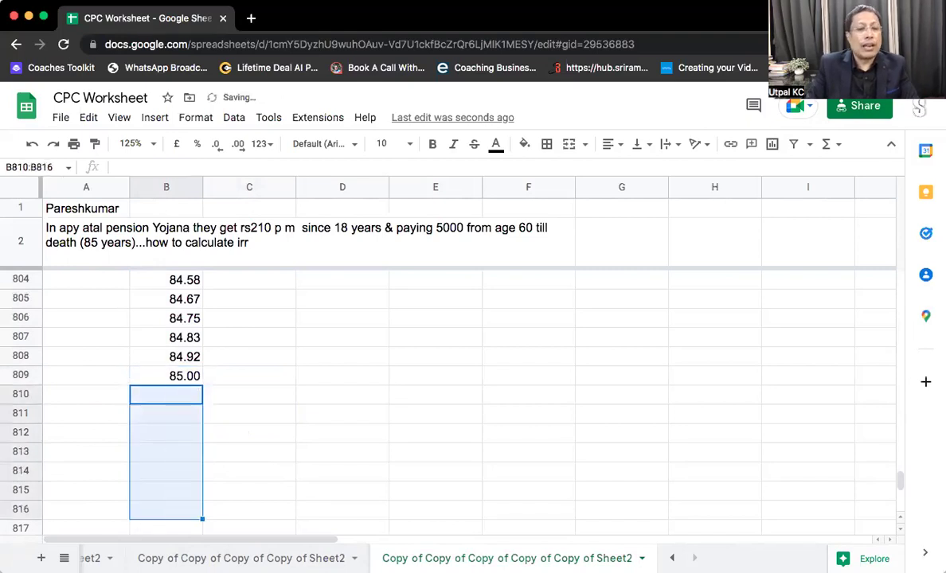
Step: Enter 0 as an end marker in C809 at age 85 and fill the 5000 cashflow down from C510
{"action": "left_click", "coordinate": [166, 356]}
{"action": "left_click", "coordinate": [166, 376]}
{"action": "left_click", "coordinate": [249, 376]}
{"action": "type", "text": "0"}
{"action": "key", "text": "Up"}
{"action": "key", "text": "Up"}
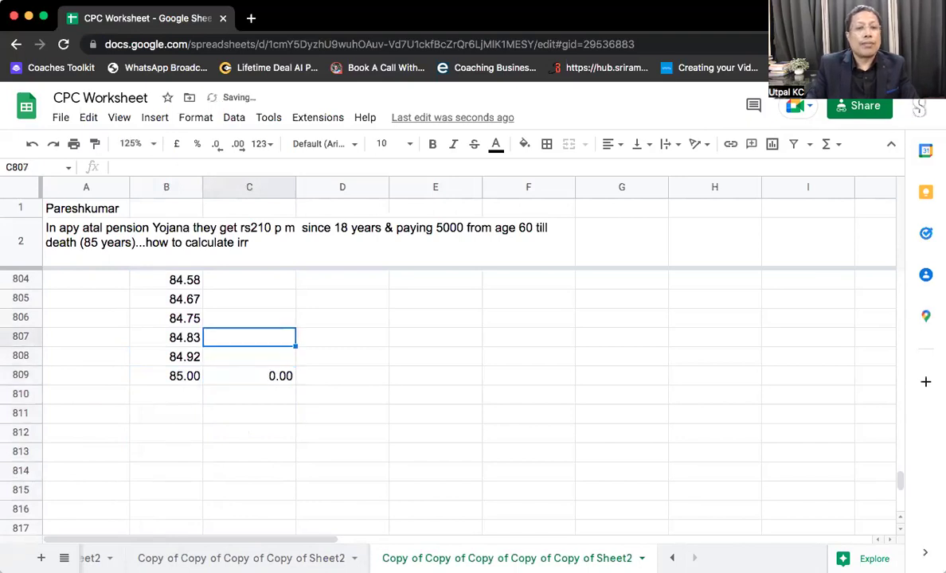
{"action": "key", "text": "super+Up"}
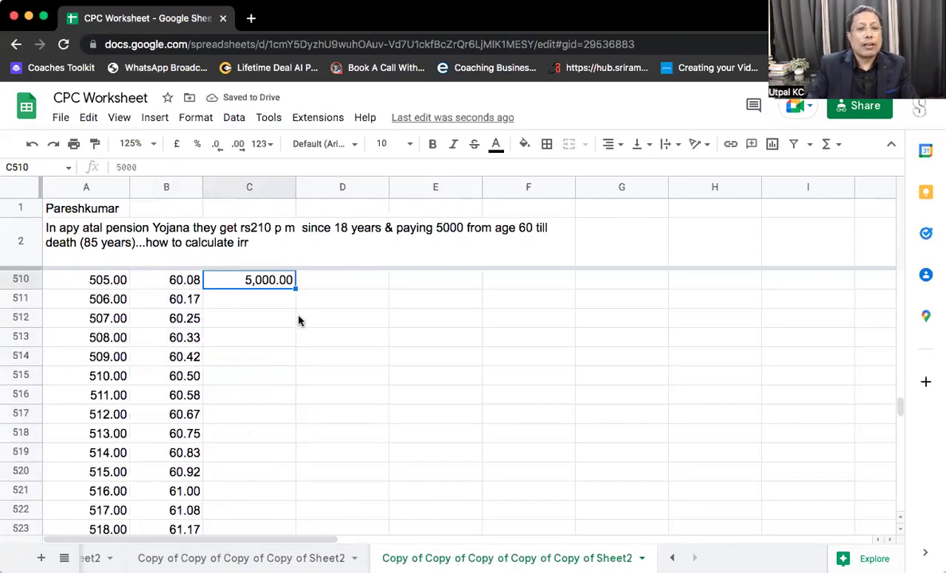
{"action": "double_click", "coordinate": [295, 289]}
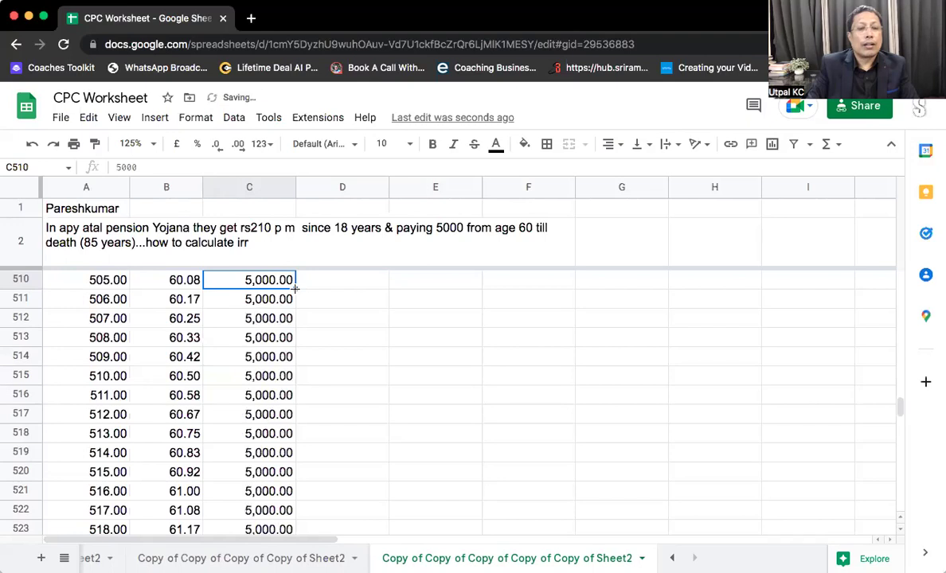
Step: Replace the end marker in C809 with a copy of the 5000 cashflow from C808
{"action": "left_click", "coordinate": [261, 371]}
{"action": "key", "text": "ctrl+Down"}
{"action": "key", "text": "Up"}
{"action": "key", "text": "ctrl+c"}
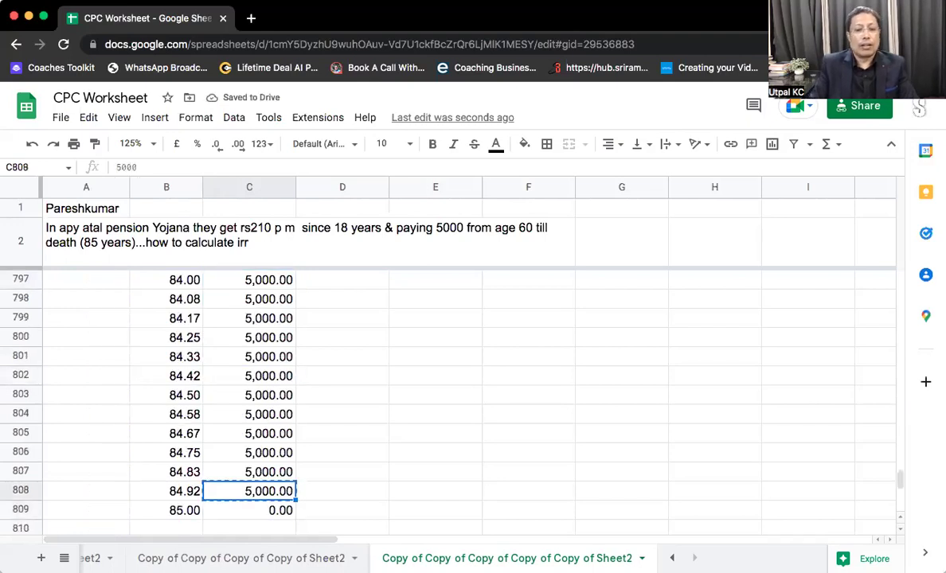
{"action": "left_click", "coordinate": [249, 510]}
{"action": "key", "text": "ctrl+v"}
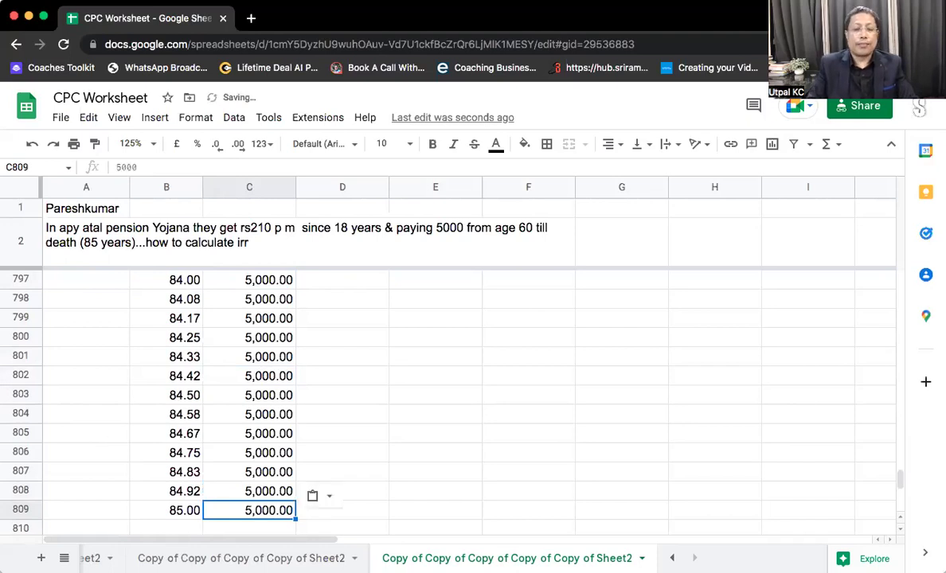
{"action": "key", "text": "Down"}
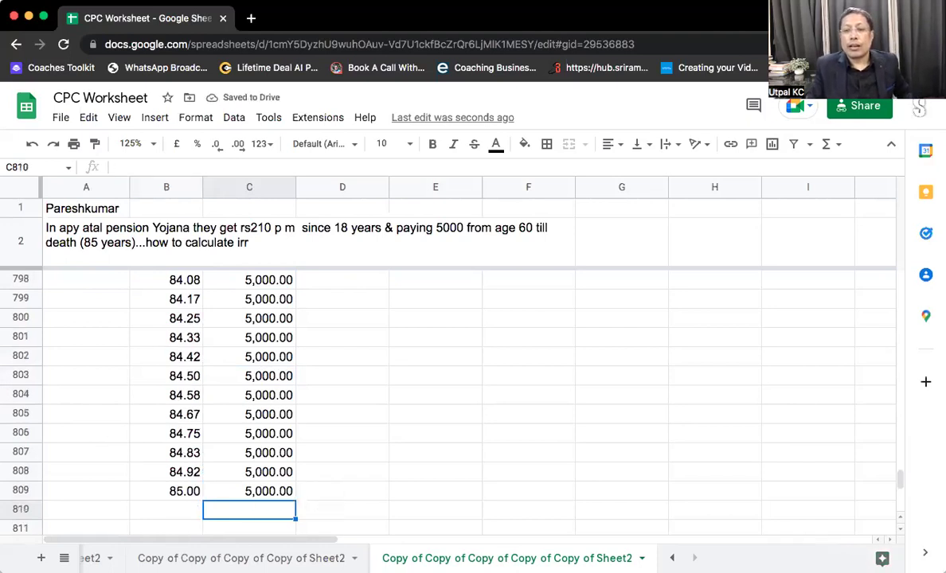
{"action": "key", "text": "Up"}
{"action": "key", "text": "Up"}
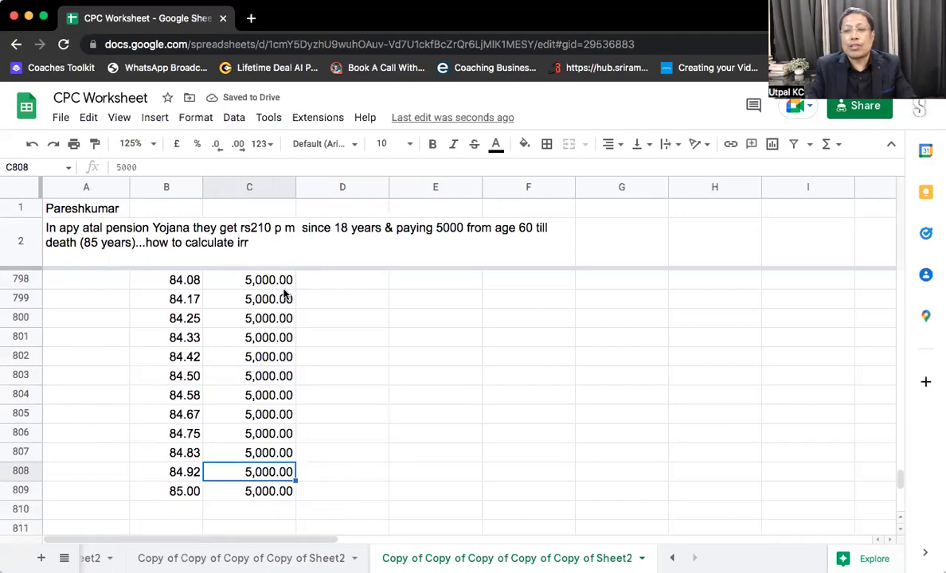
Step: Replace the cashflow at age 60, cell C509, with a copy of the 5000 pension amount from C510
{"action": "scroll", "coordinate": [284, 294], "scroll_direction": "up", "scroll_amount": 7}
{"action": "scroll", "coordinate": [284, 295], "scroll_direction": "up", "scroll_amount": 17}
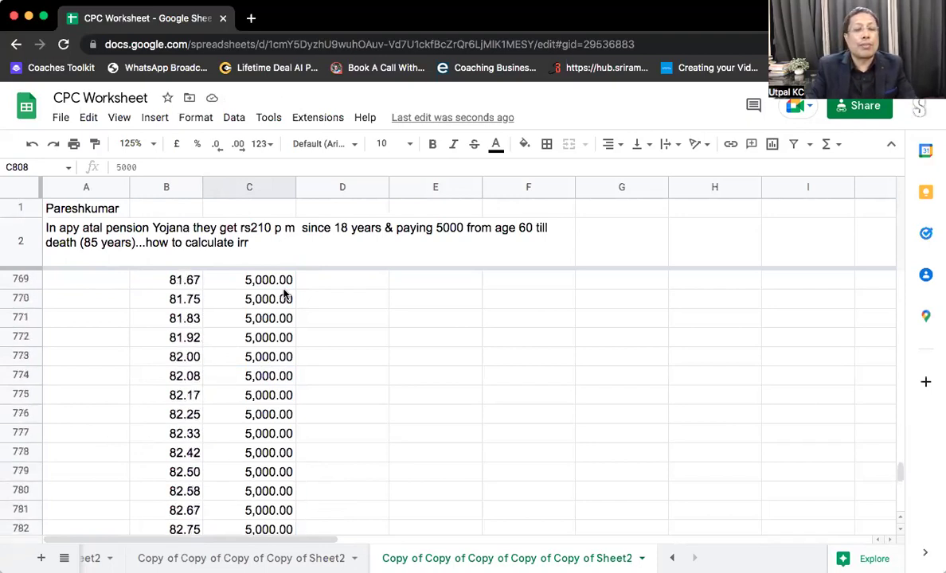
{"action": "scroll", "coordinate": [284, 295], "scroll_direction": "up", "scroll_amount": 9}
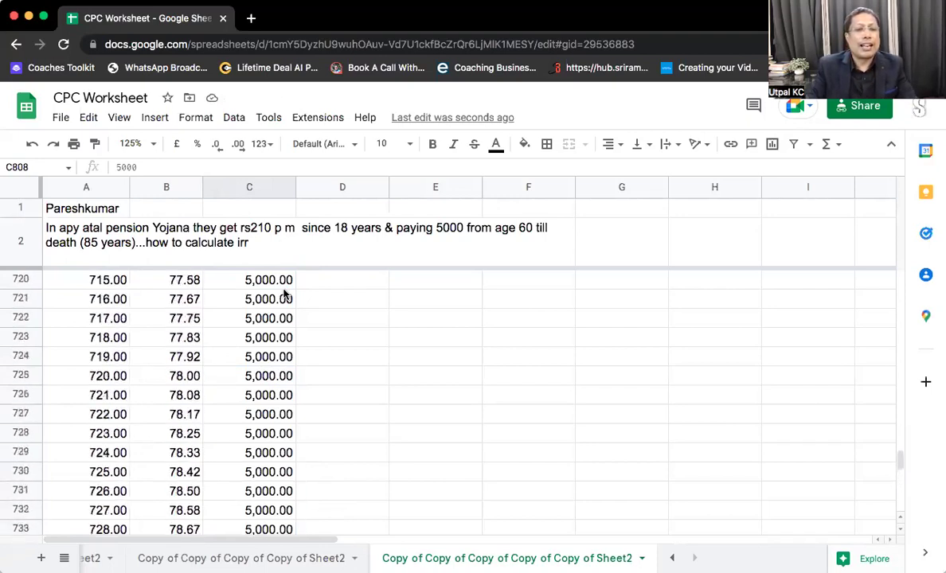
{"action": "scroll", "coordinate": [284, 294], "scroll_direction": "up", "scroll_amount": 20}
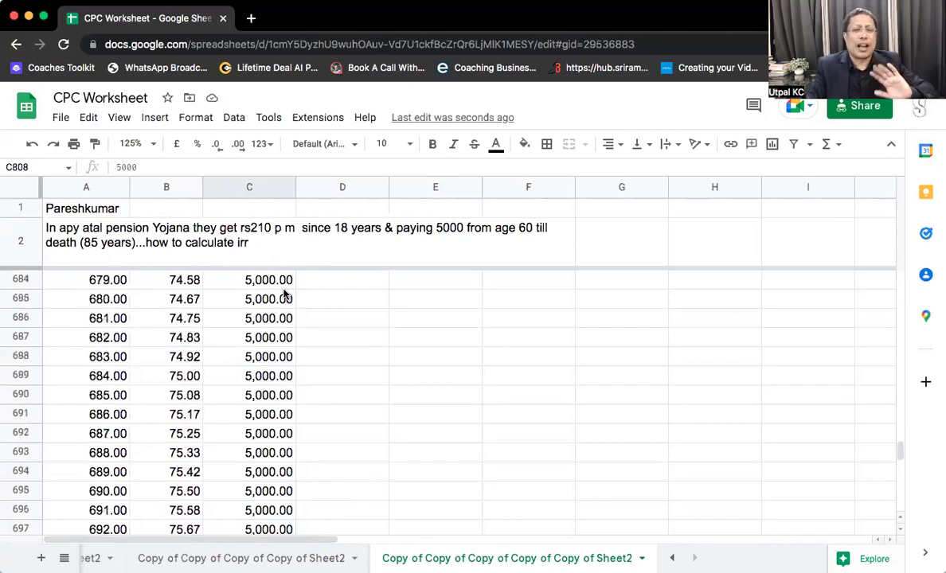
{"action": "scroll", "coordinate": [285, 295], "scroll_direction": "up", "scroll_amount": 20}
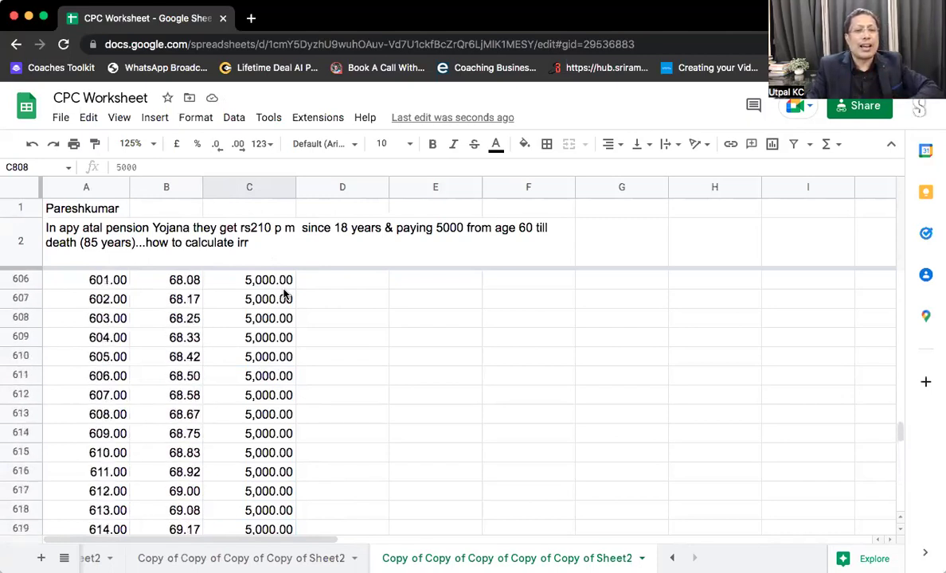
{"action": "scroll", "coordinate": [284, 294], "scroll_direction": "up", "scroll_amount": 12}
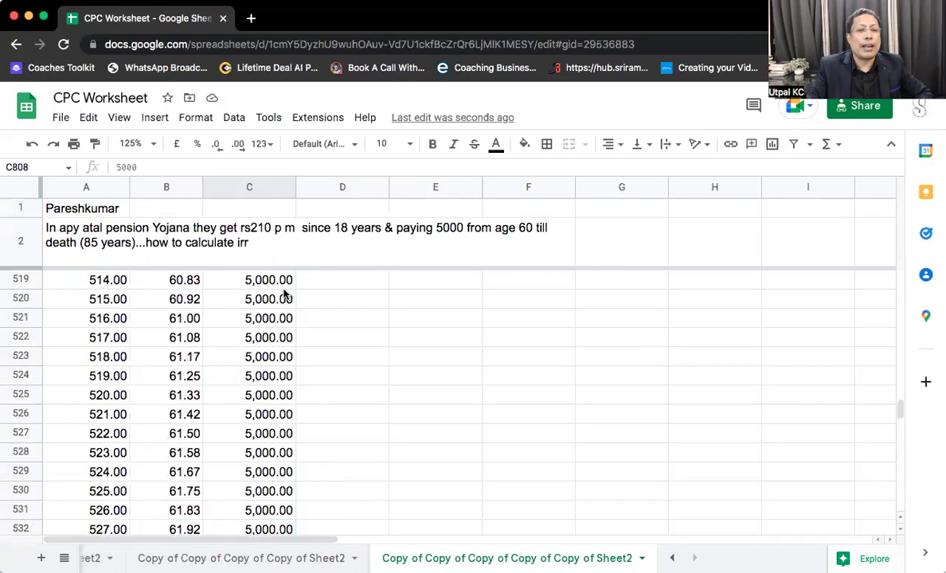
{"action": "scroll", "coordinate": [284, 295], "scroll_direction": "down", "scroll_amount": 1}
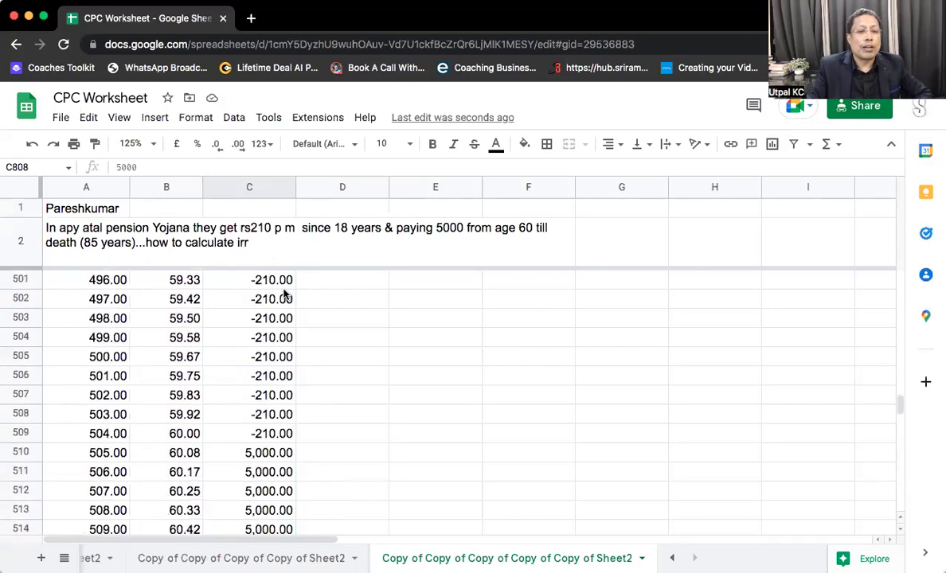
{"action": "left_click", "coordinate": [269, 415]}
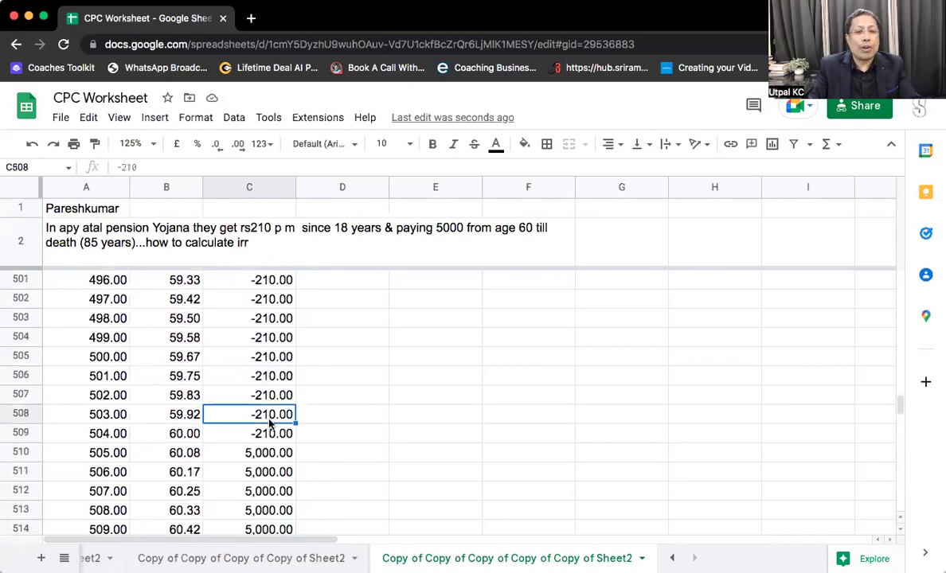
{"action": "key", "text": "Down"}
{"action": "key", "text": "Down"}
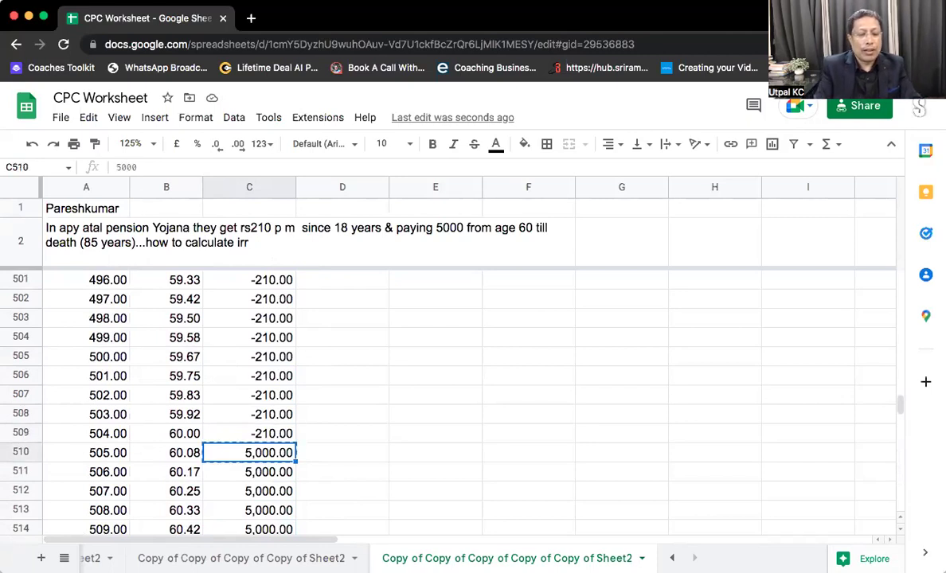
{"action": "key", "text": "Up"}
{"action": "key", "text": "ctrl+v"}
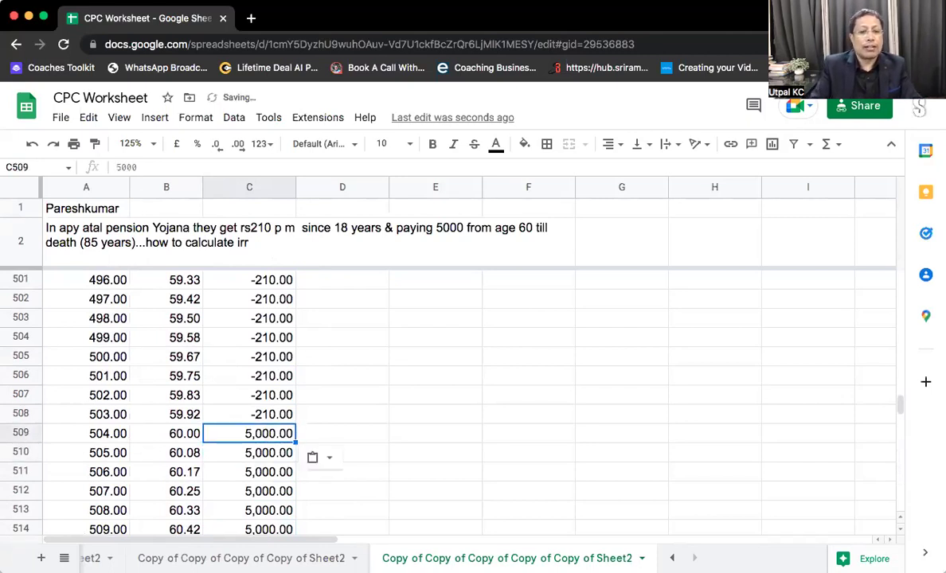
{"action": "key", "text": "Down"}
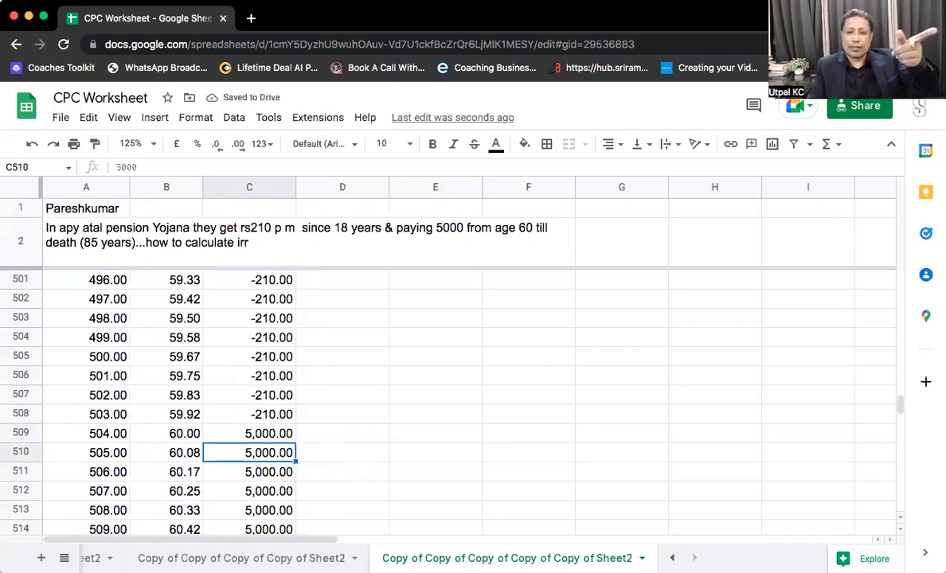
{"action": "left_click", "coordinate": [249, 433]}
{"action": "left_click", "coordinate": [166, 433]}
{"action": "left_click", "coordinate": [165, 414]}
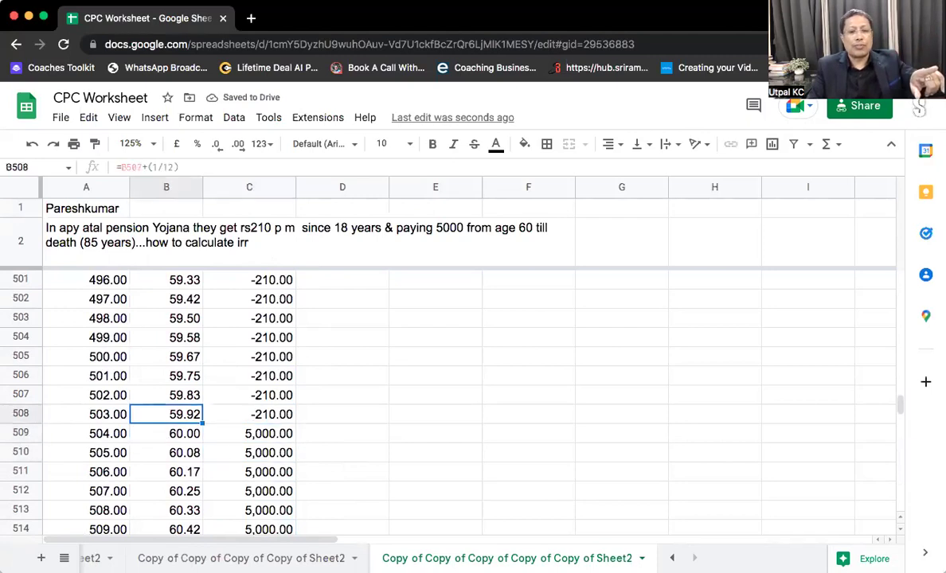
Step: Calculate the IRR of the cashflows C5:C809 in C811 with a guess of 1%
{"action": "left_click", "coordinate": [249, 433]}
{"action": "key", "text": "Down"}
{"action": "key", "text": "ctrl+Down"}
{"action": "key", "text": "Down"}
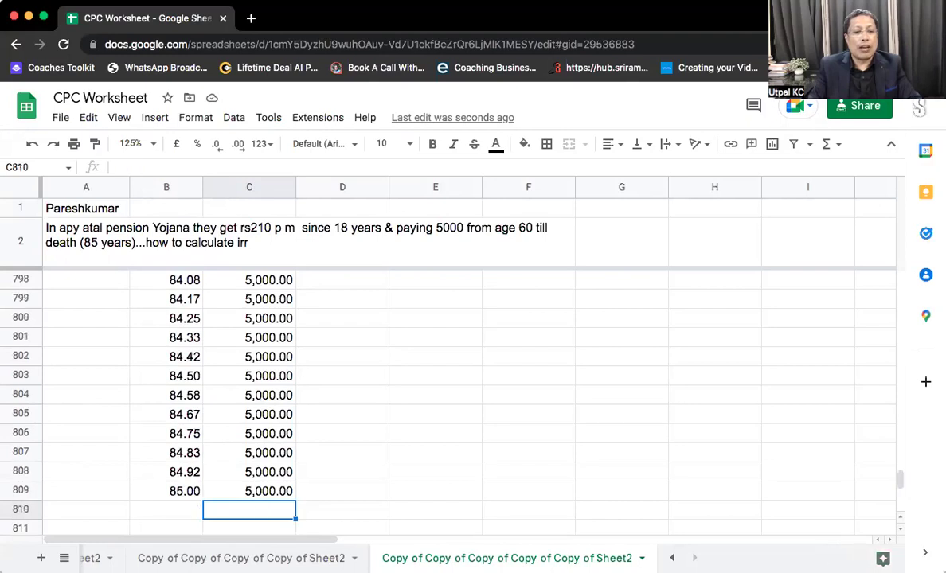
{"action": "key", "text": "Down"}
{"action": "type", "text": "="}
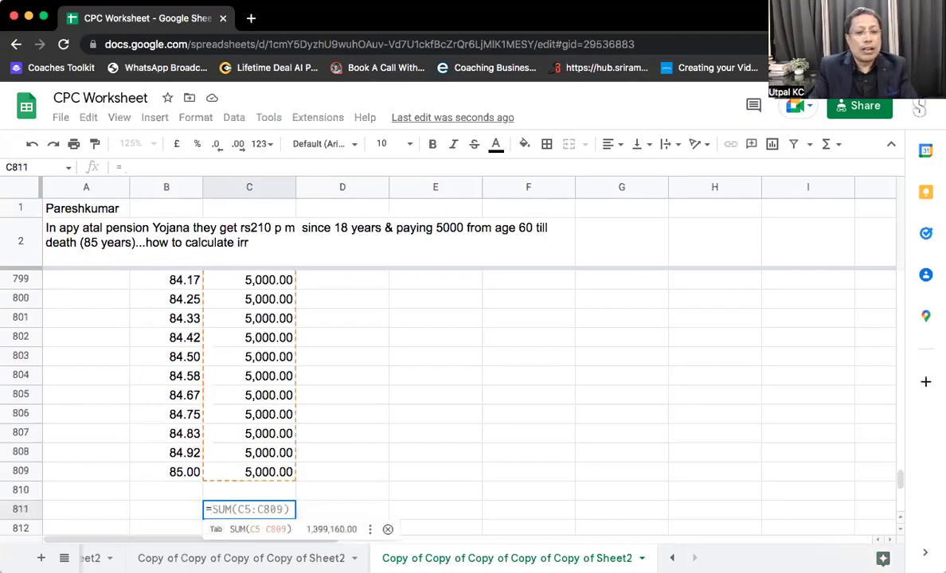
{"action": "type", "text": "irr("}
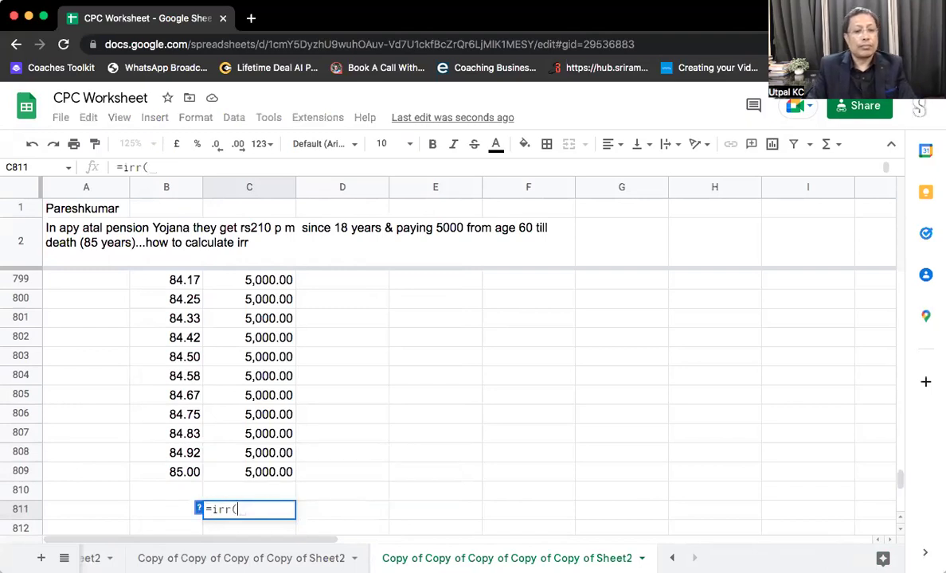
{"action": "key", "text": "Up"}
{"action": "key", "text": "Up"}
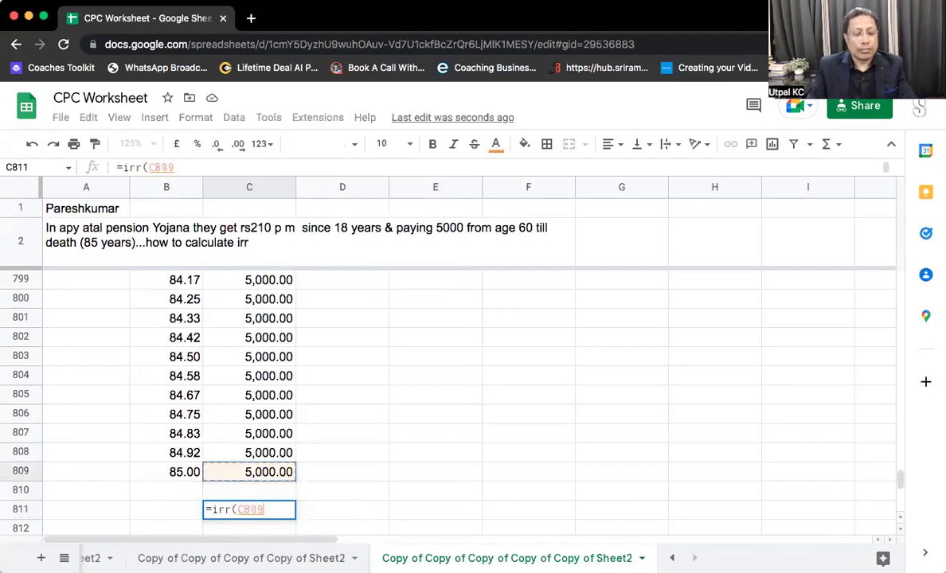
{"action": "key", "text": "ctrl+shift+Up"}
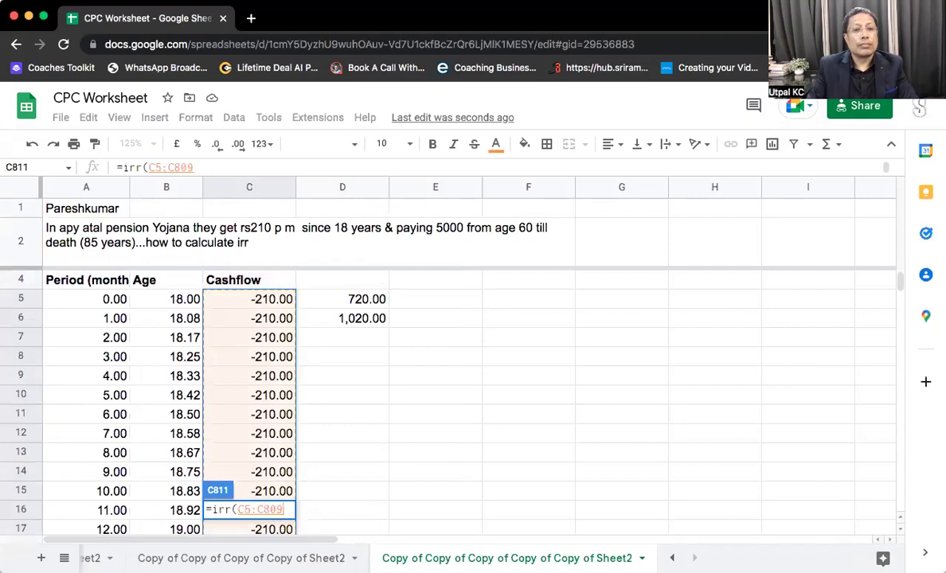
{"action": "type", "text": ","}
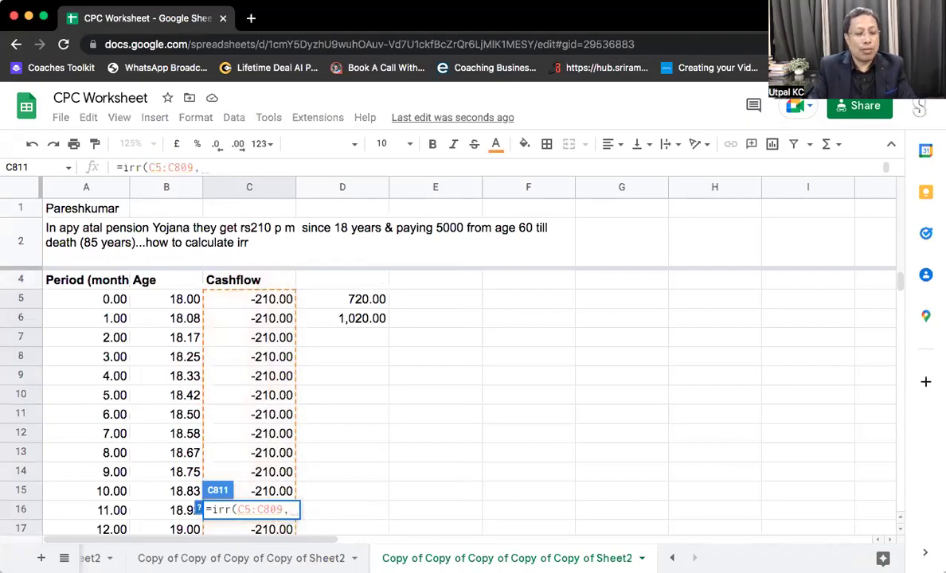
{"action": "type", "text": "1%)"}
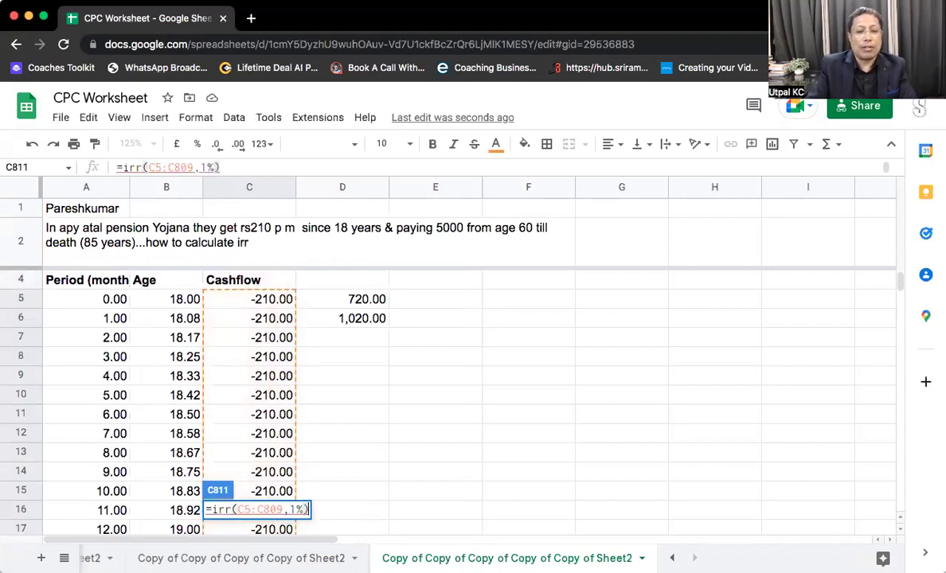
{"action": "key", "text": "Return"}
{"action": "left_click", "coordinate": [249, 491]}
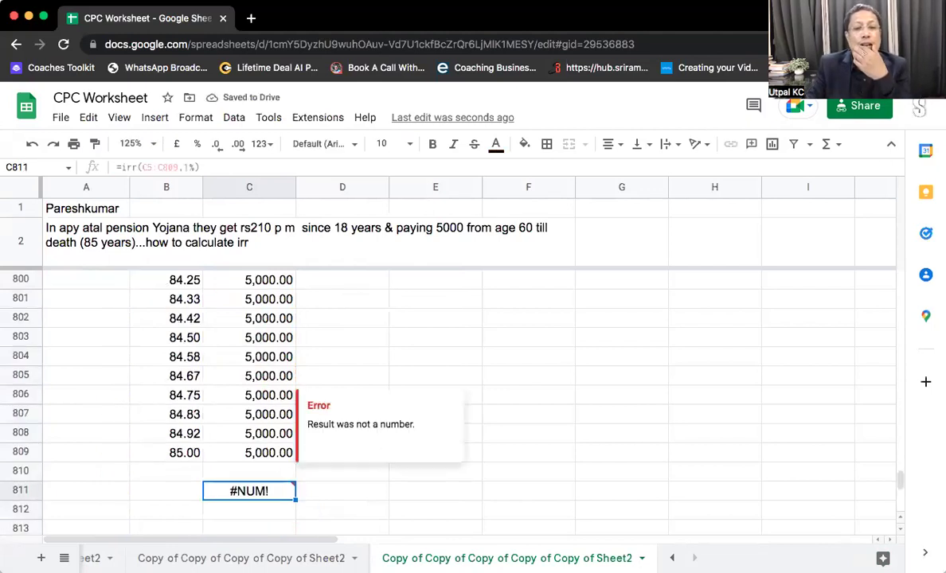
Step: Examine the start and end of the cashflow column against the range used by the IRR formula in C811
{"action": "left_click", "coordinate": [276, 416]}
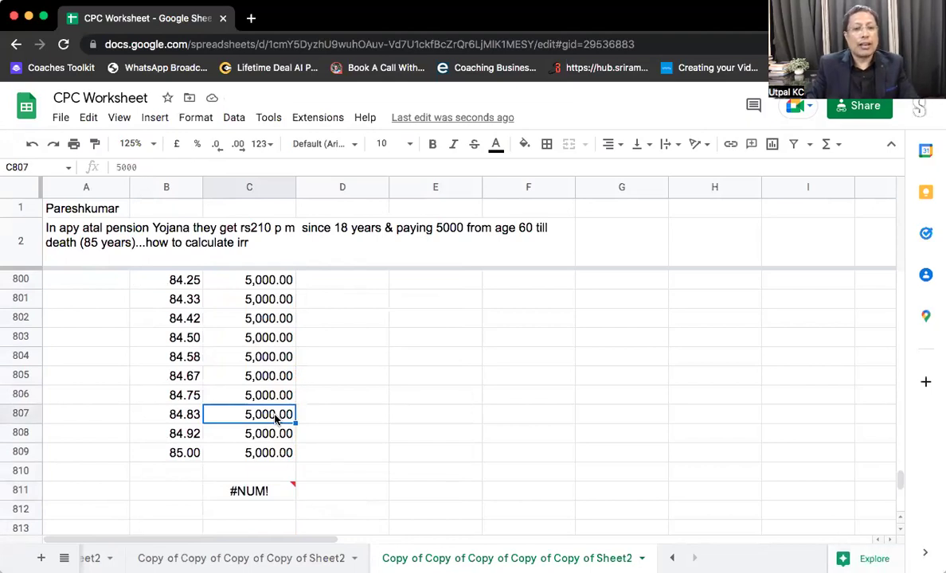
{"action": "key", "text": "super+Up"}
{"action": "key", "text": "Down"}
{"action": "key", "text": "super+Down"}
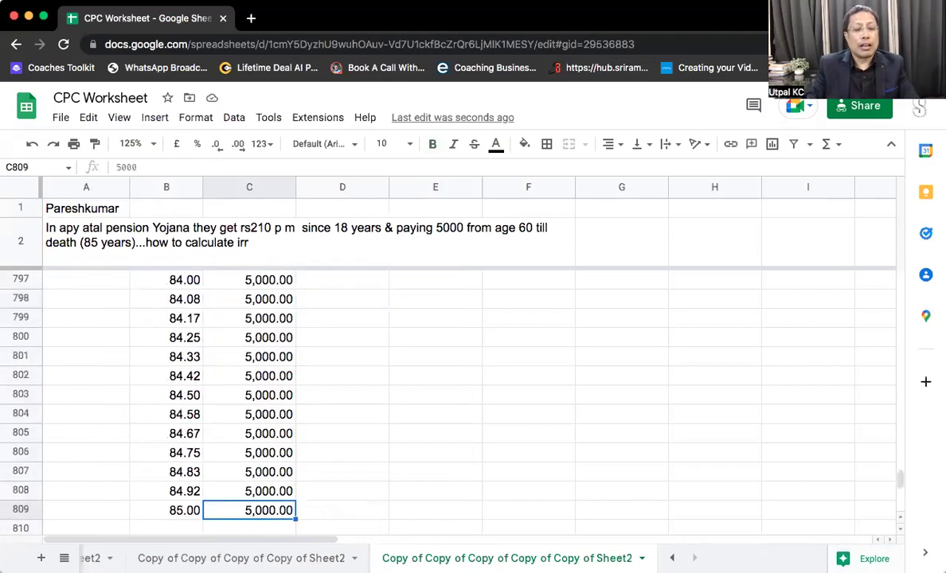
{"action": "key", "text": "Down"}
{"action": "key", "text": "Down"}
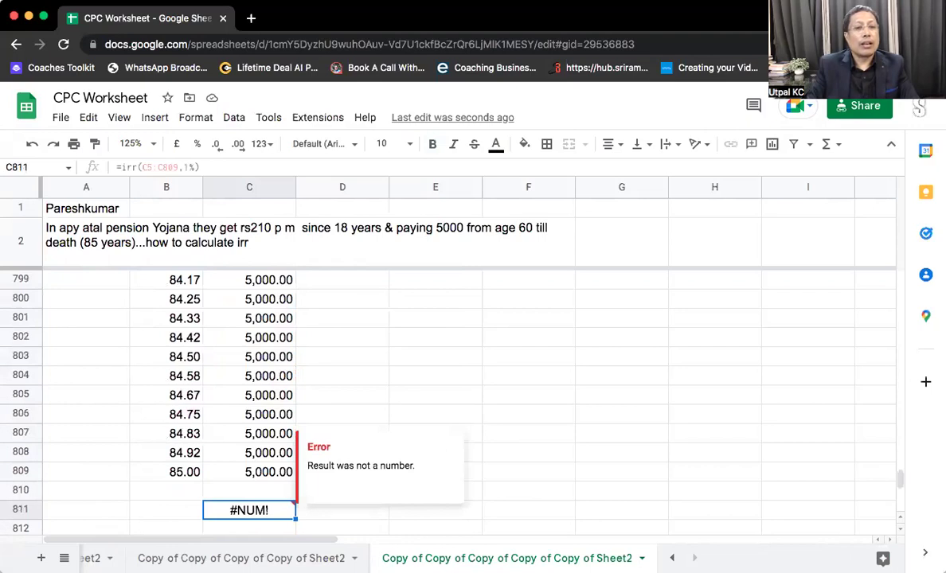
{"action": "left_click", "coordinate": [249, 472]}
{"action": "key", "text": "super+Up"}
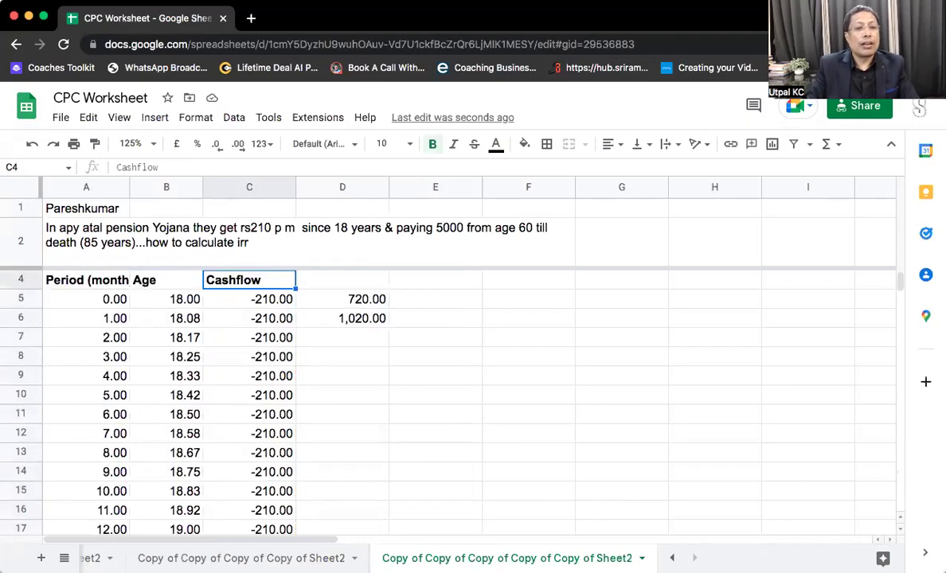
{"action": "key", "text": "Down"}
{"action": "key", "text": "Down"}
{"action": "left_click", "coordinate": [249, 510]}
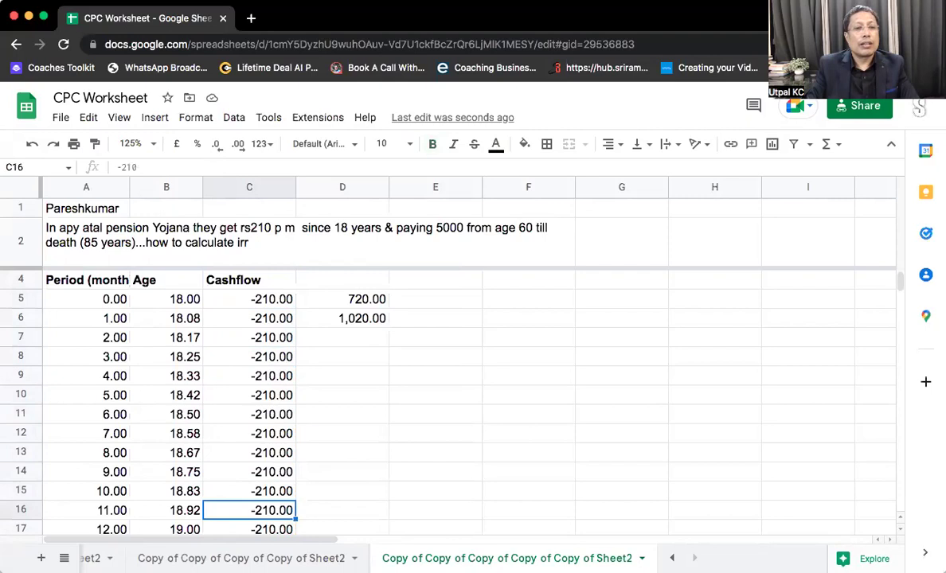
{"action": "key", "text": "super+Down"}
{"action": "key", "text": "Up"}
{"action": "key", "text": "Down"}
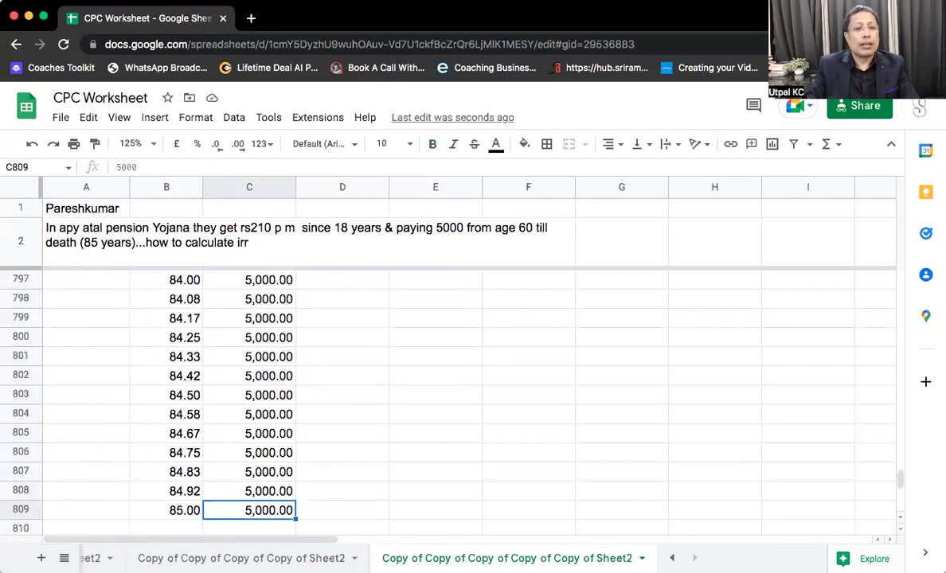
{"action": "key", "text": "Down"}
{"action": "key", "text": "Down"}
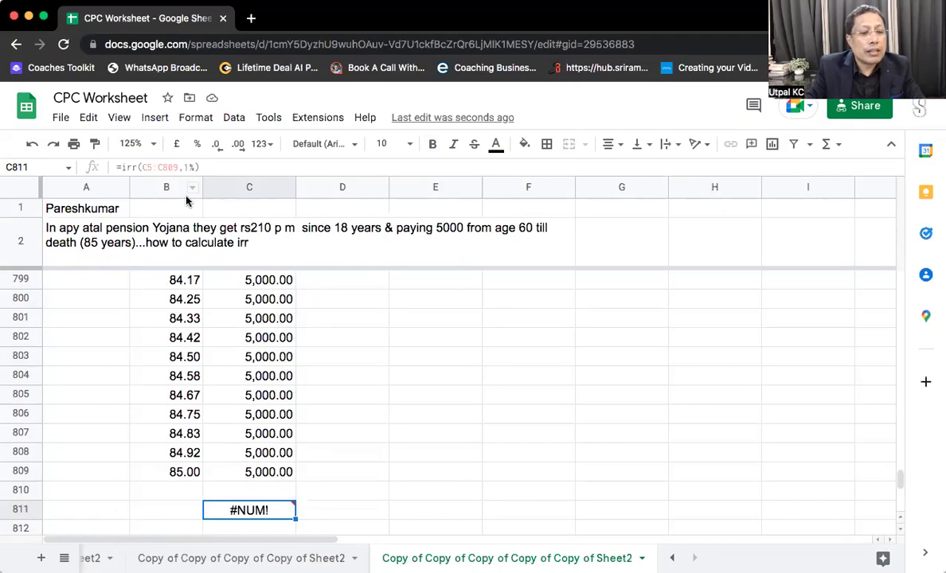
Step: Try a guess of 10% in the IRR formula in C811
{"action": "left_click", "coordinate": [176, 167]}
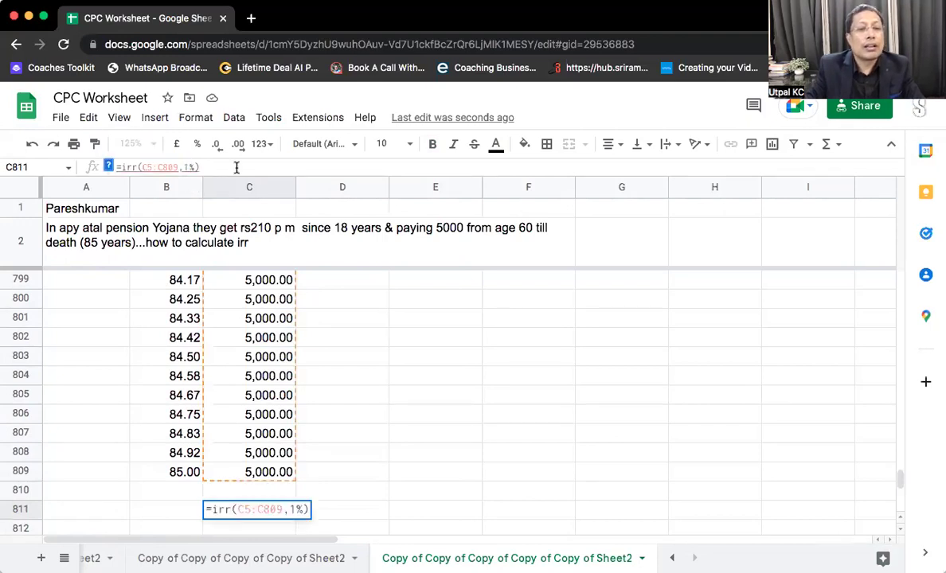
{"action": "left_click", "coordinate": [195, 168]}
{"action": "type", "text": "0"}
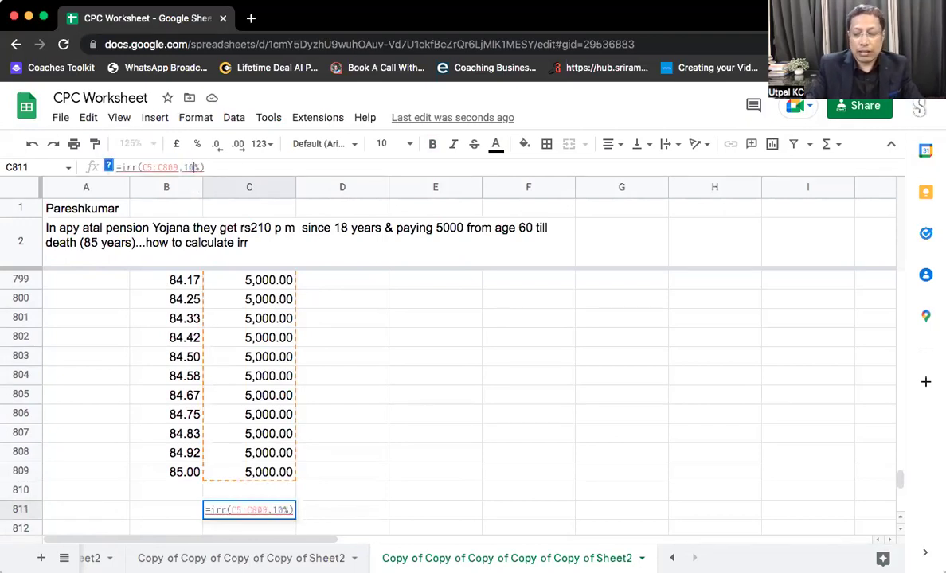
{"action": "key", "text": "Return"}
{"action": "key", "text": "Up"}
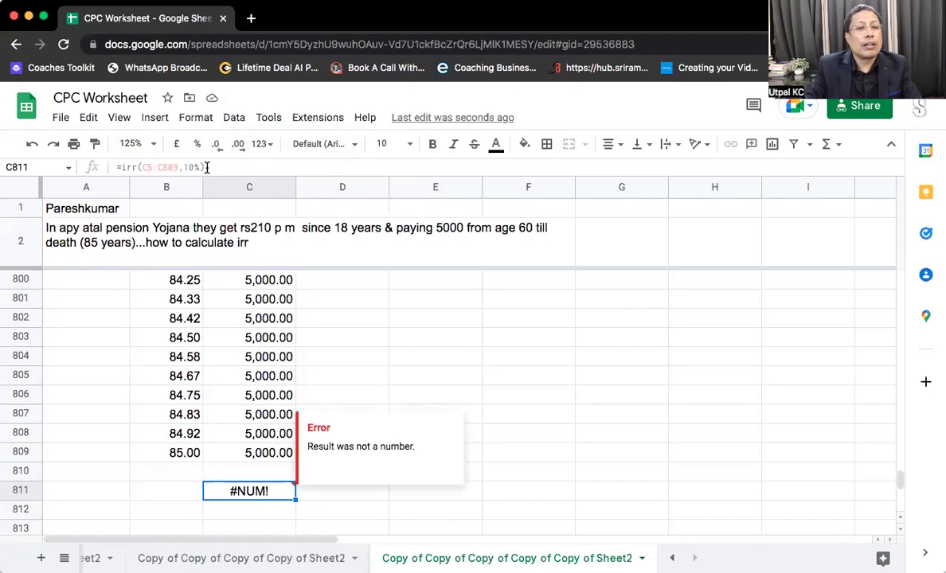
Step: Set the guess in C811's IRR formula to -1%
{"action": "left_click", "coordinate": [191, 168]}
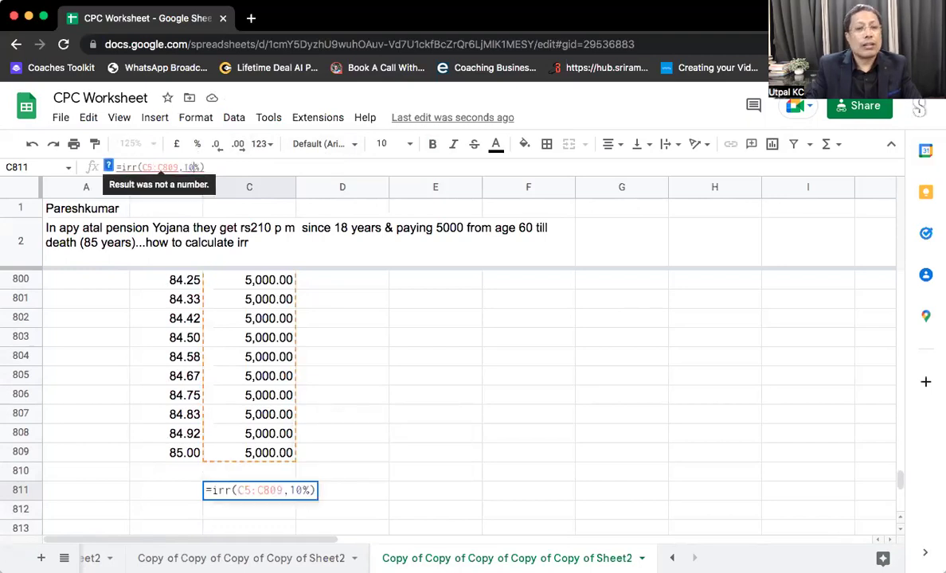
{"action": "key", "text": "BackSpace"}
{"action": "key", "text": "BackSpace"}
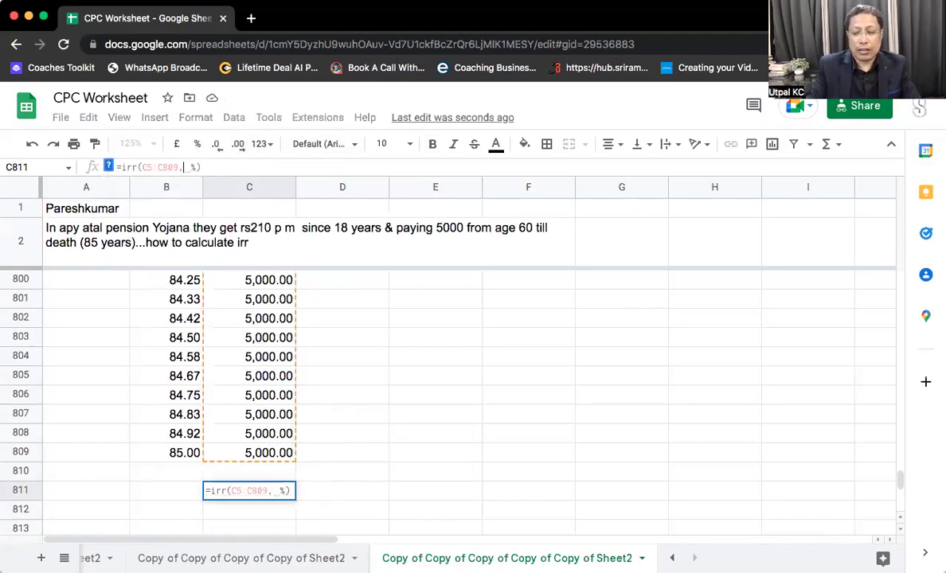
{"action": "type", "text": "-1"}
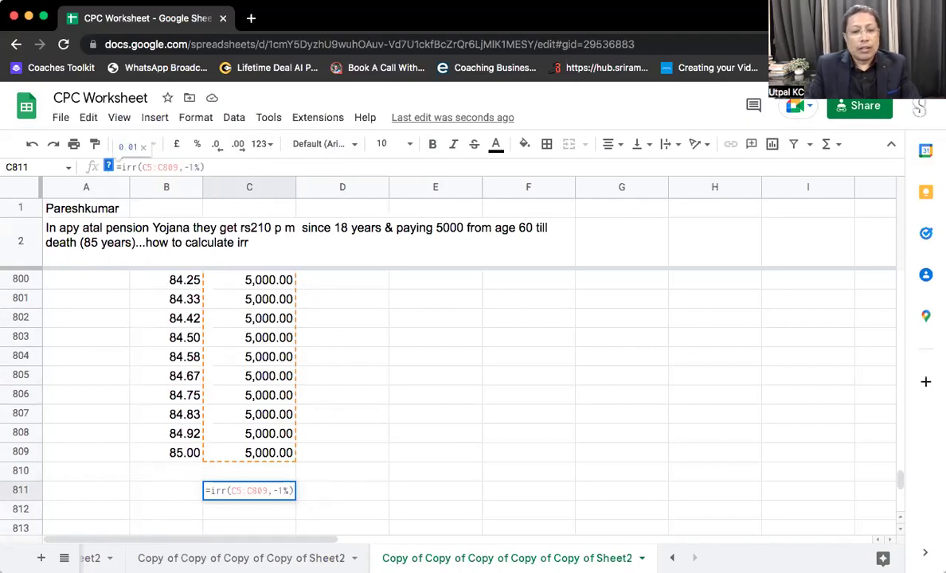
{"action": "key", "text": "Return"}
Step: Format the IRR in C811 as a percentage and label it "per month" in D811
{"action": "left_click", "coordinate": [250, 491]}
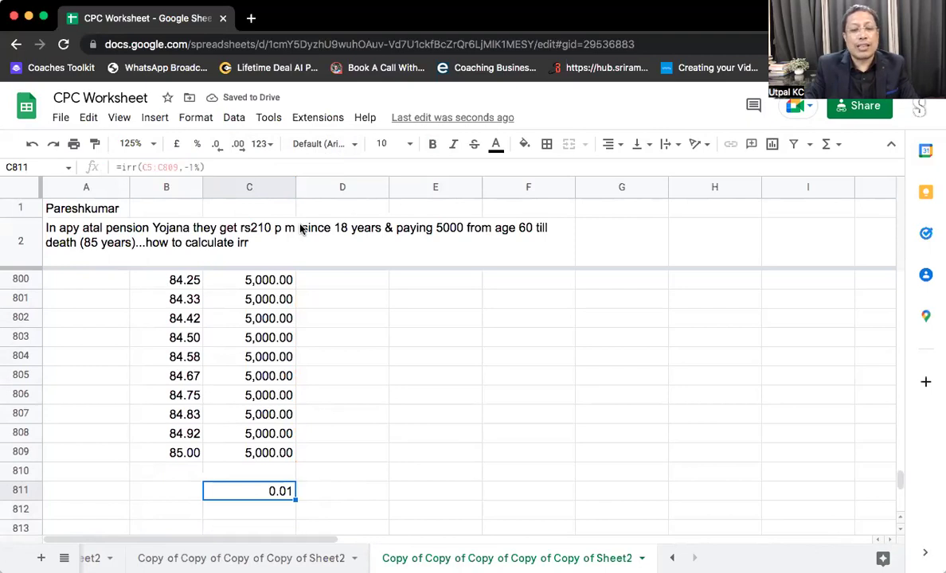
{"action": "left_click", "coordinate": [199, 146]}
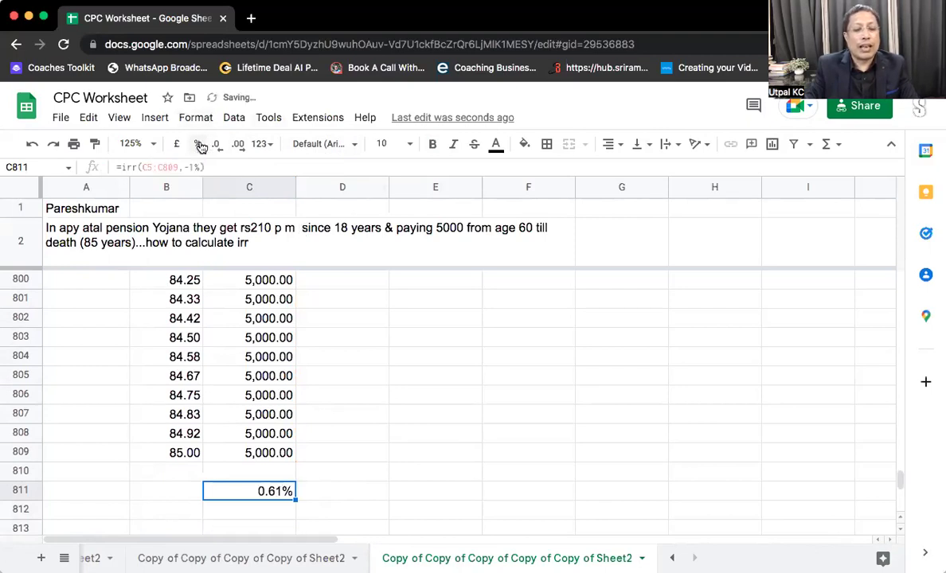
{"action": "left_click", "coordinate": [337, 488]}
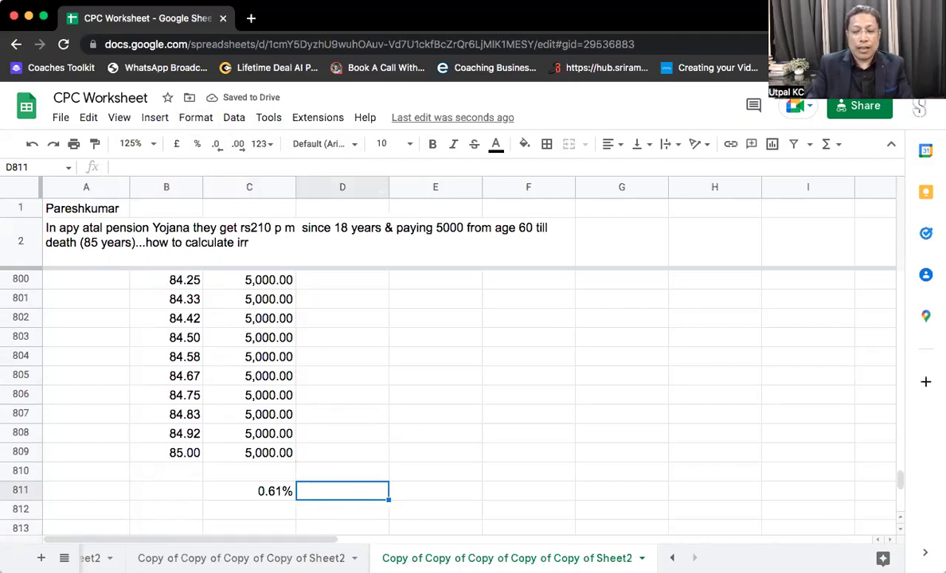
{"action": "type", "text": "per month"}
{"action": "key", "text": "Return"}
{"action": "key", "text": "Down"}
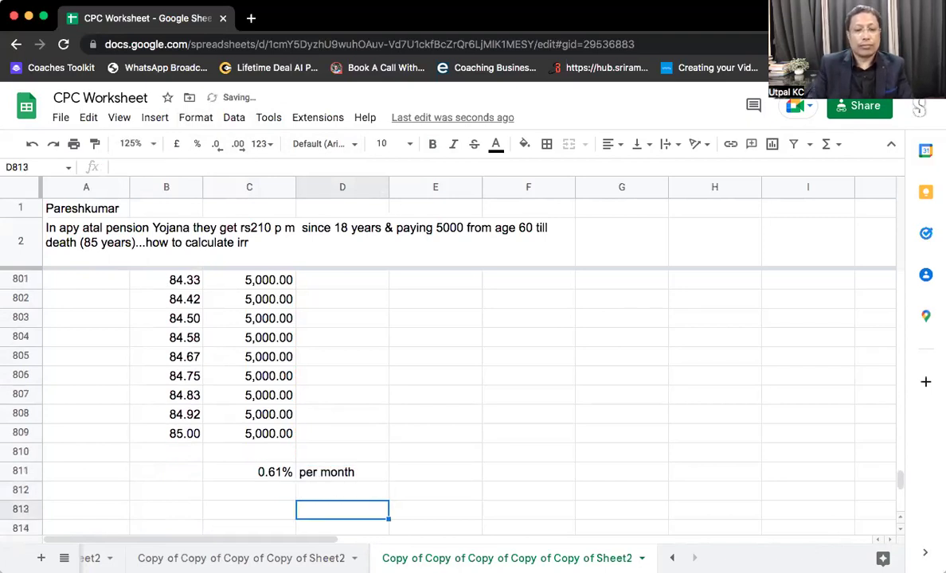
Step: Begin a formula in C812 that references the monthly IRR in C811
{"action": "key", "text": "Left"}
{"action": "key", "text": "Up"}
{"action": "type", "text": "="}
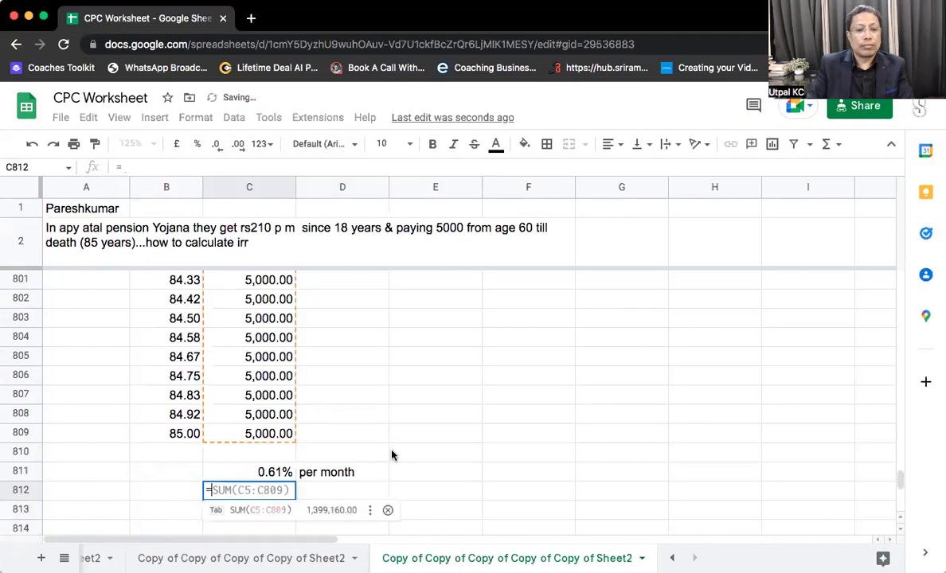
{"action": "left_click", "coordinate": [277, 472]}
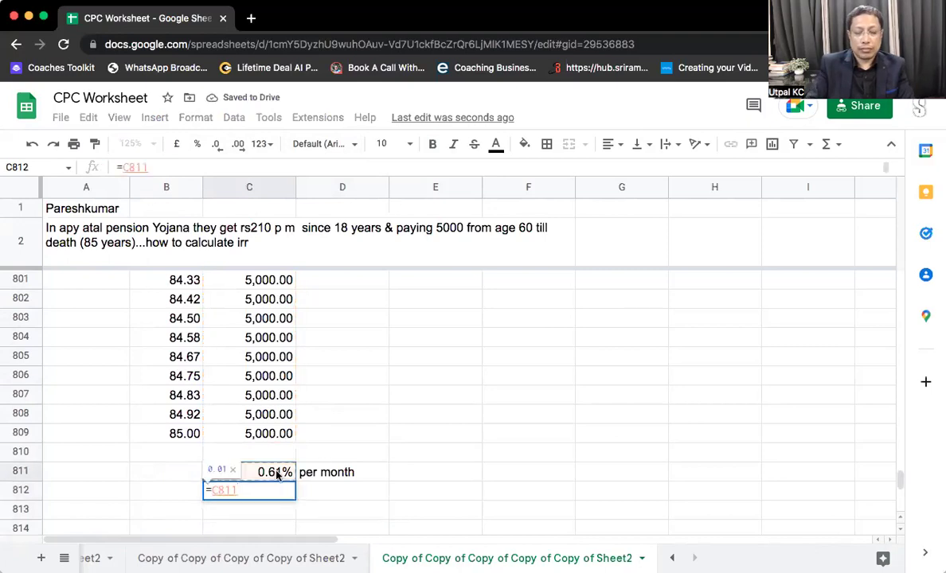
Step: Complete the annual rate formula in C812 as =C811*12 and format the cell as a percentage
{"action": "type", "text": "*12"}
{"action": "key", "text": "Return"}
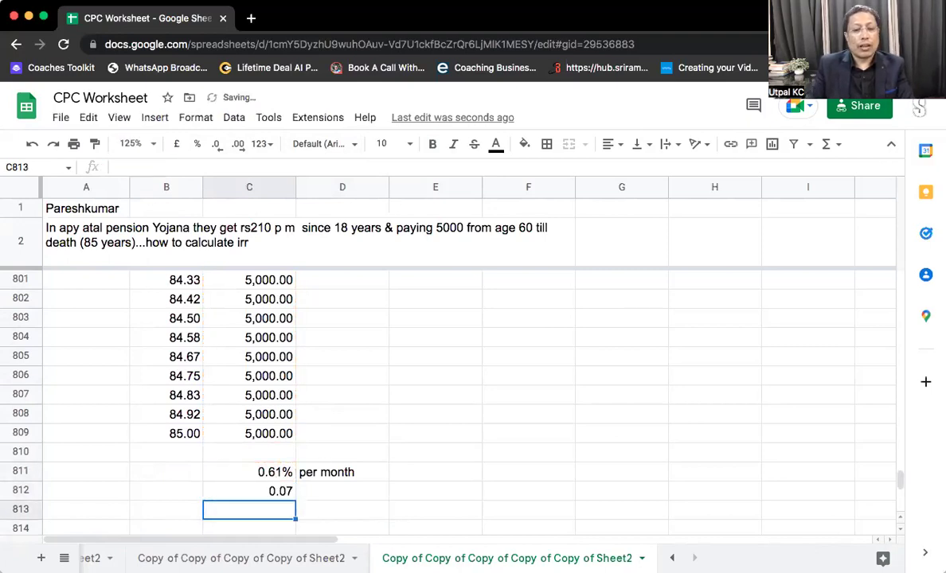
{"action": "key", "text": "Up"}
{"action": "left_click", "coordinate": [199, 146]}
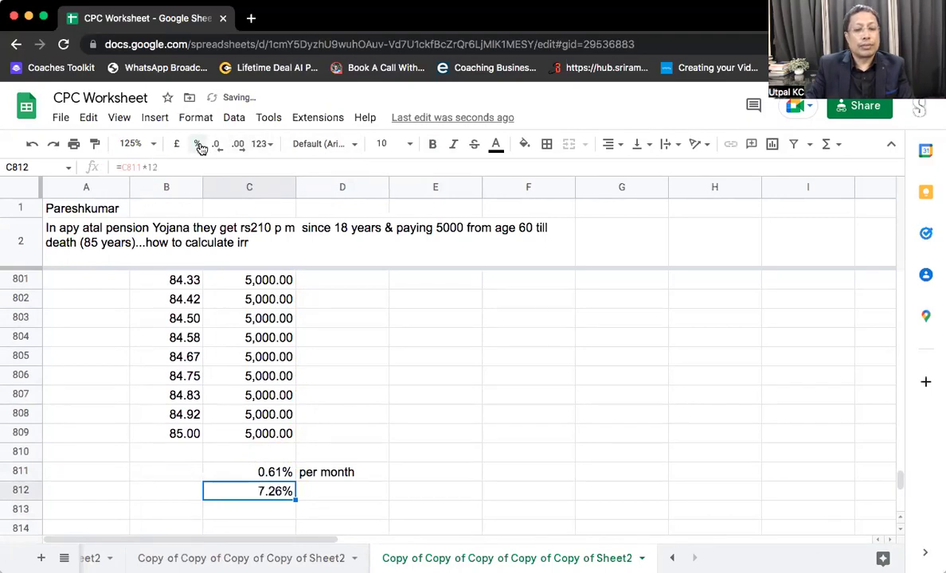
Step: Label the annual rate by entering "per year" in D812
{"action": "key", "text": "Right"}
{"action": "key", "text": "Right"}
{"action": "key", "text": "Right"}
{"action": "type", "text": "per"}
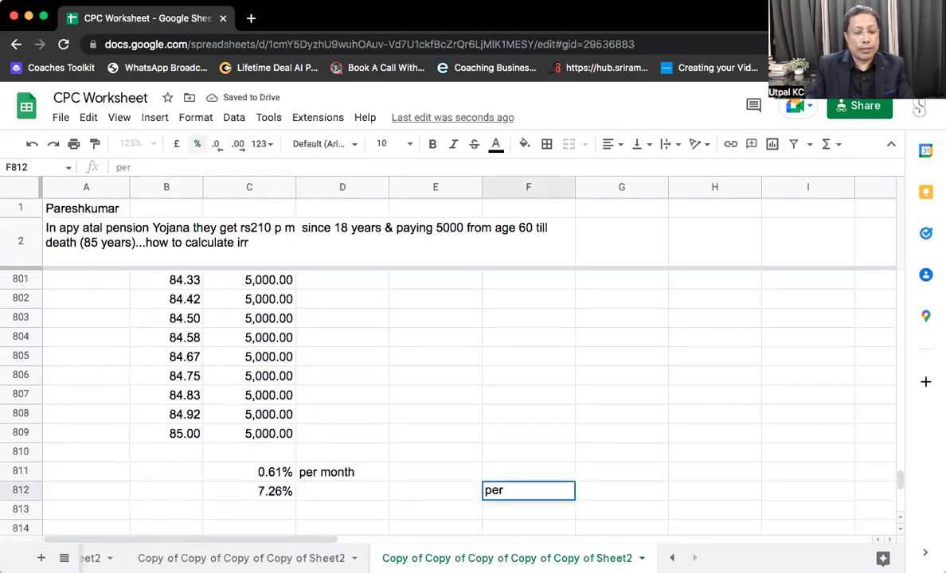
{"action": "key", "text": "Escape"}
{"action": "key", "text": "Left"}
{"action": "key", "text": "Left"}
{"action": "key", "text": "Left"}
{"action": "key", "text": "Right"}
{"action": "type", "text": "per year"}
{"action": "key", "text": "Return"}
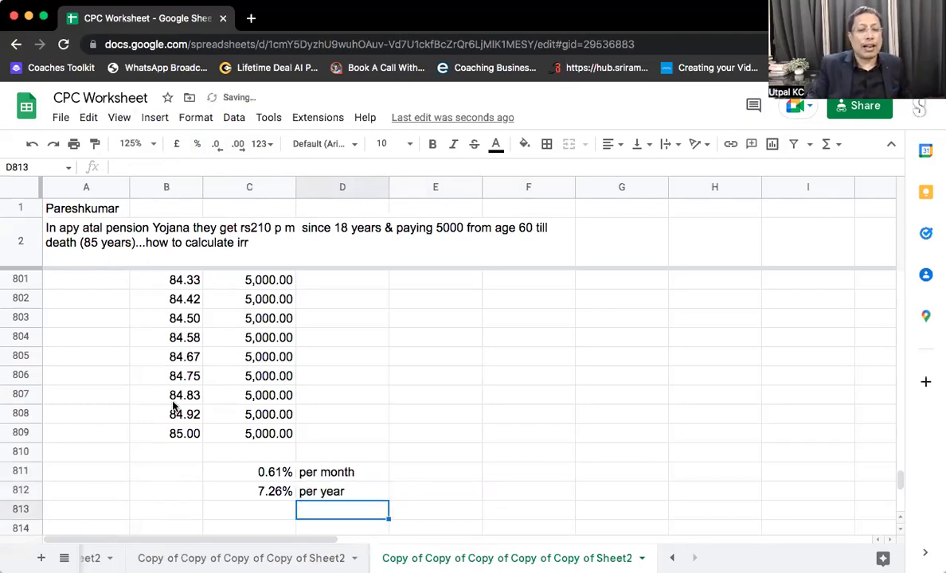
{"action": "left_click", "coordinate": [235, 451]}
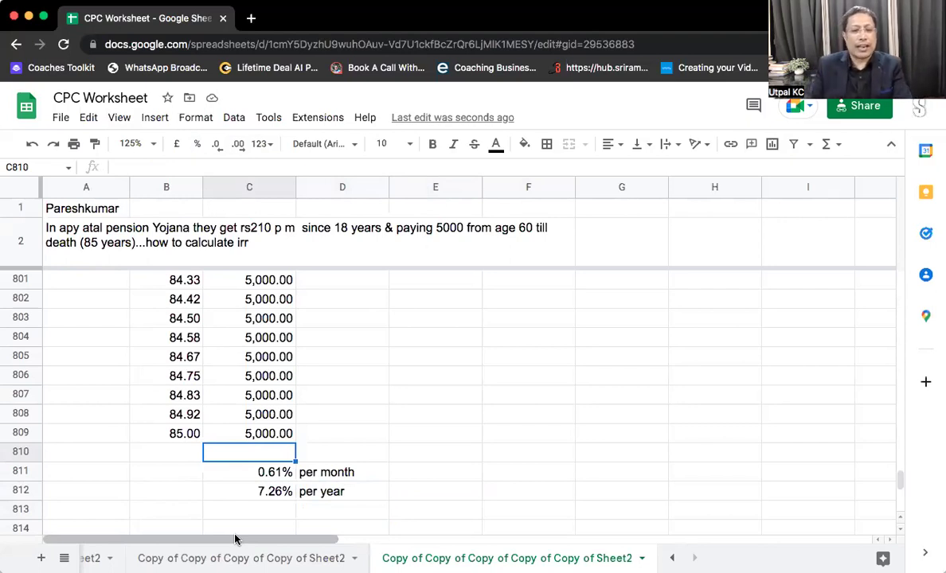
{"action": "key", "text": "Up"}
{"action": "key", "text": "Down"}
{"action": "key", "text": "Up"}
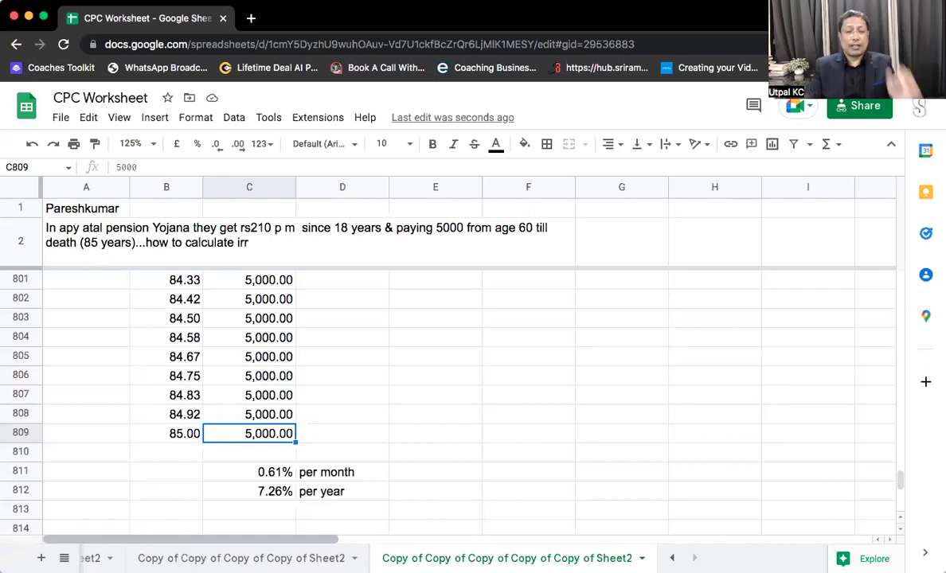
{"action": "left_click", "coordinate": [249, 414]}
{"action": "left_click", "coordinate": [249, 395]}
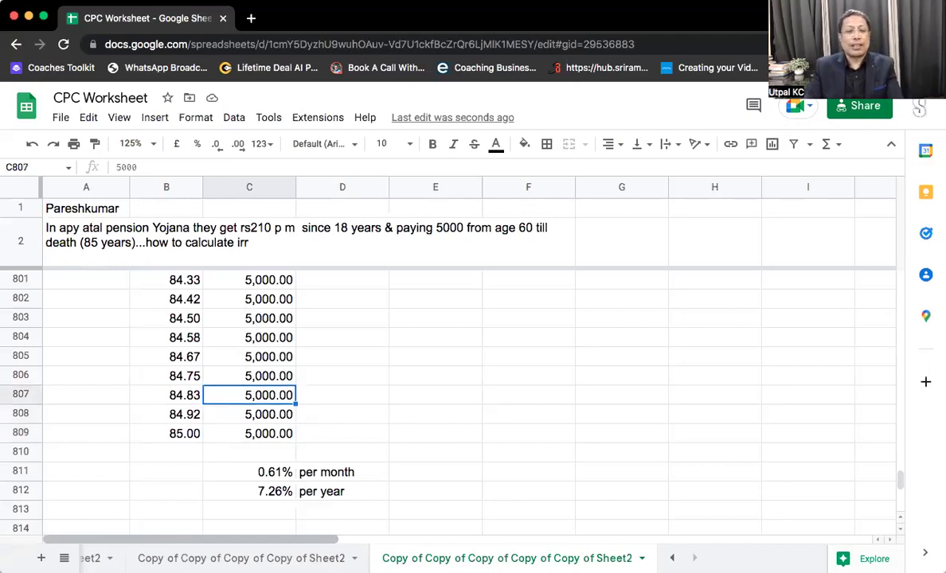
{"action": "left_click", "coordinate": [249, 415]}
{"action": "left_click", "coordinate": [249, 434]}
{"action": "left_click", "coordinate": [249, 395]}
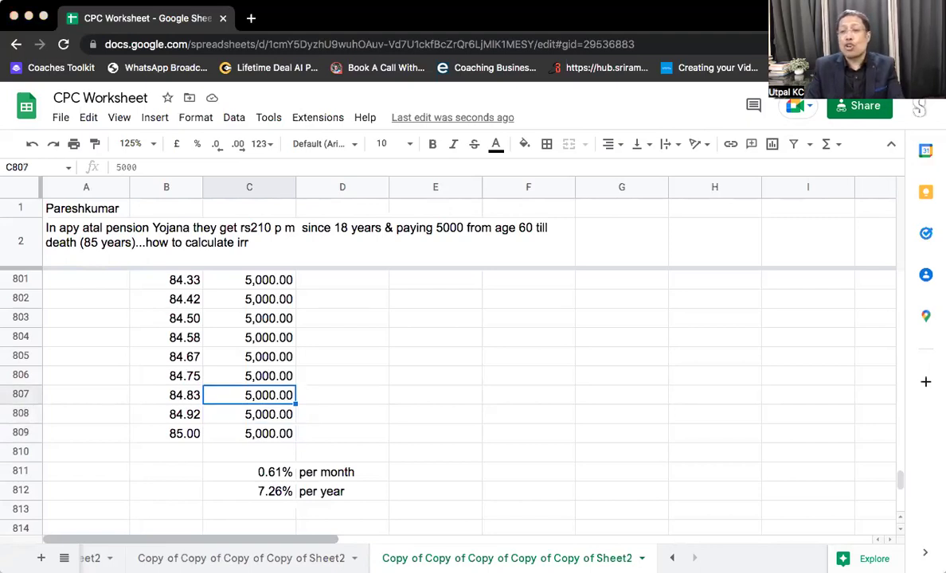
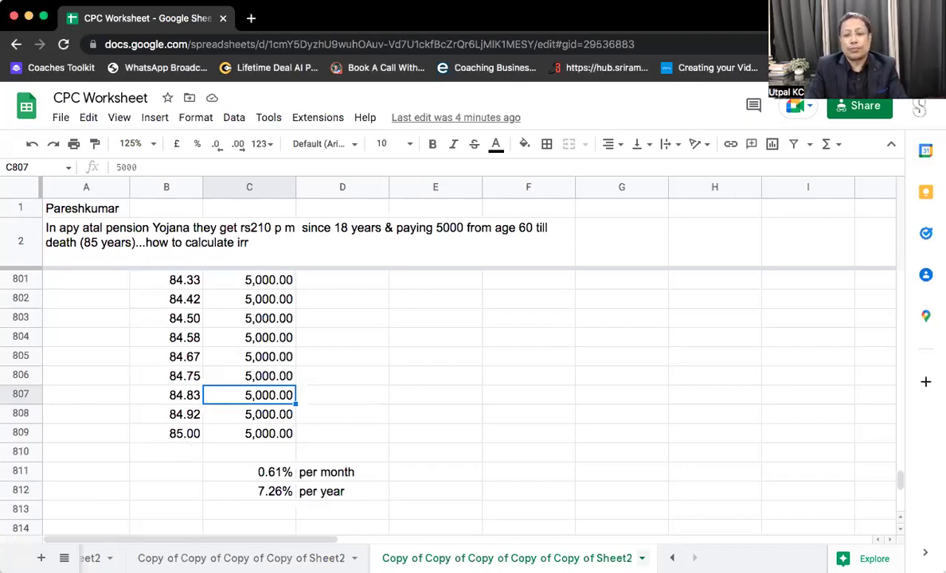
Step: Duplicate the current sheet and replace the name in A1 of the copy with the next questioner's first name
{"action": "left_click", "coordinate": [642, 558]}
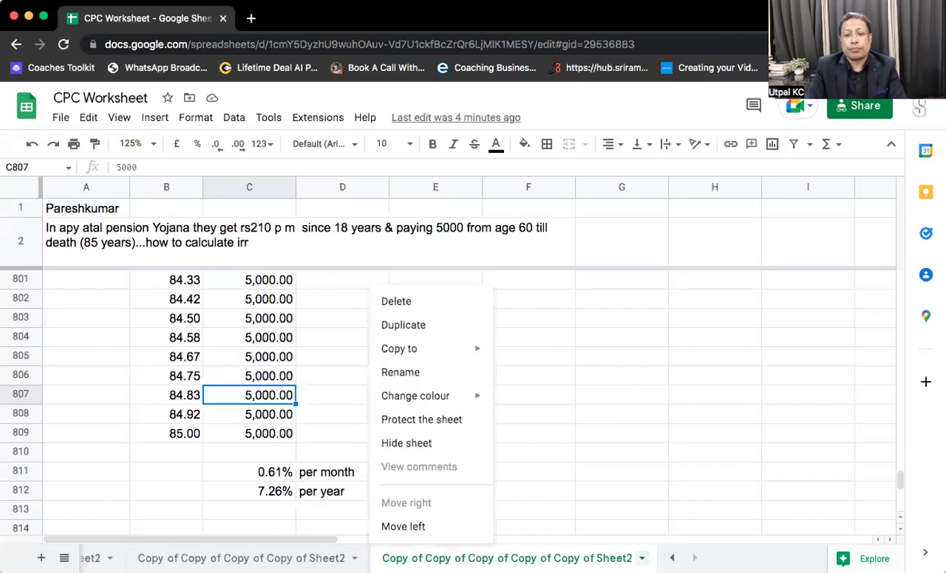
{"action": "left_click", "coordinate": [420, 326]}
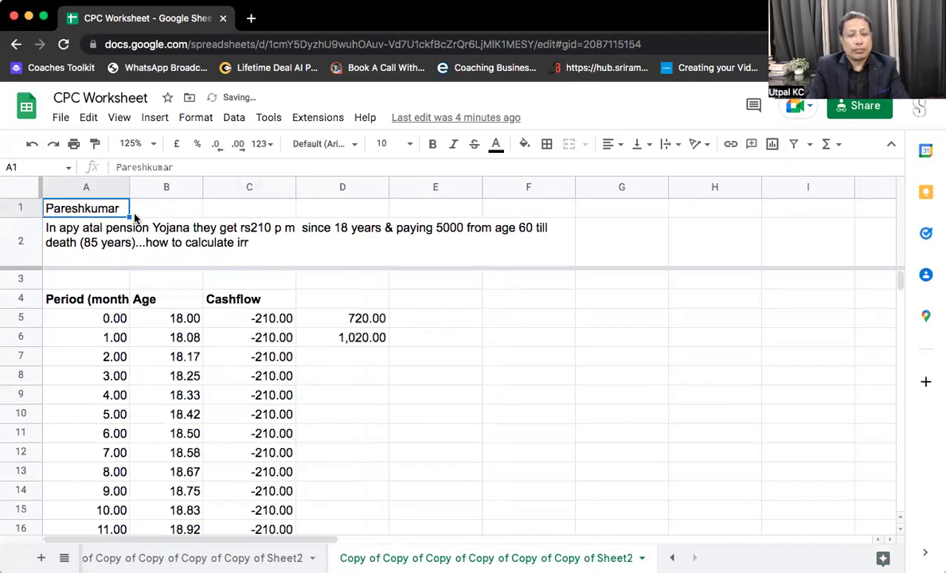
{"action": "type", "text": "Narshing"}
{"action": "key", "text": "BackSpace"}
{"action": "key", "text": "BackSpace"}
{"action": "key", "text": "BackSpace"}
{"action": "key", "text": "BackSpace"}
{"action": "type", "text": "ingh"}
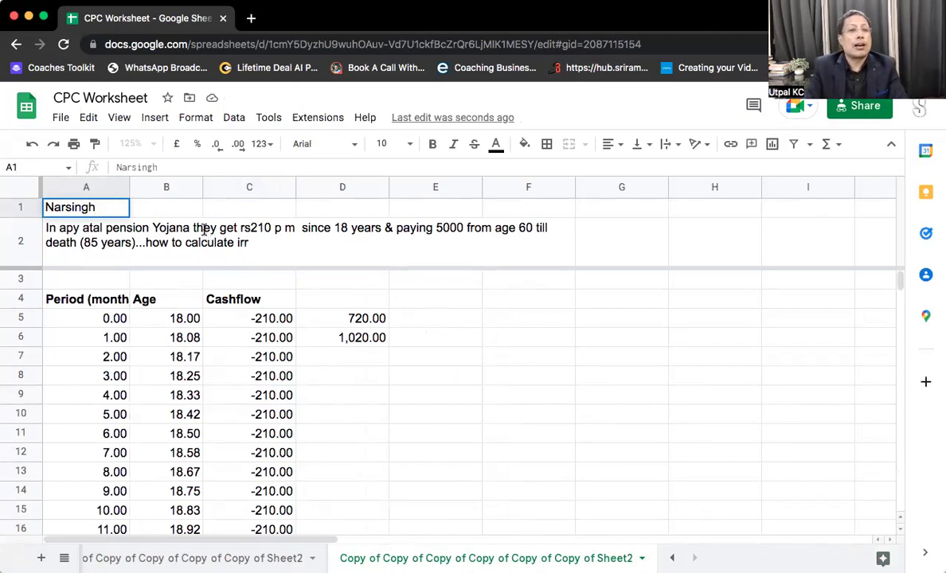
Step: Set A2 to "I am investing 5000 per month and will pay for 5 years and after 15 years I will get 150000. Is it good"
{"action": "left_click", "coordinate": [204, 229]}
{"action": "type", "text": "I am investing 5000 per month and will pay for 5 years and after 15 years I will get 150000. Is it good"}
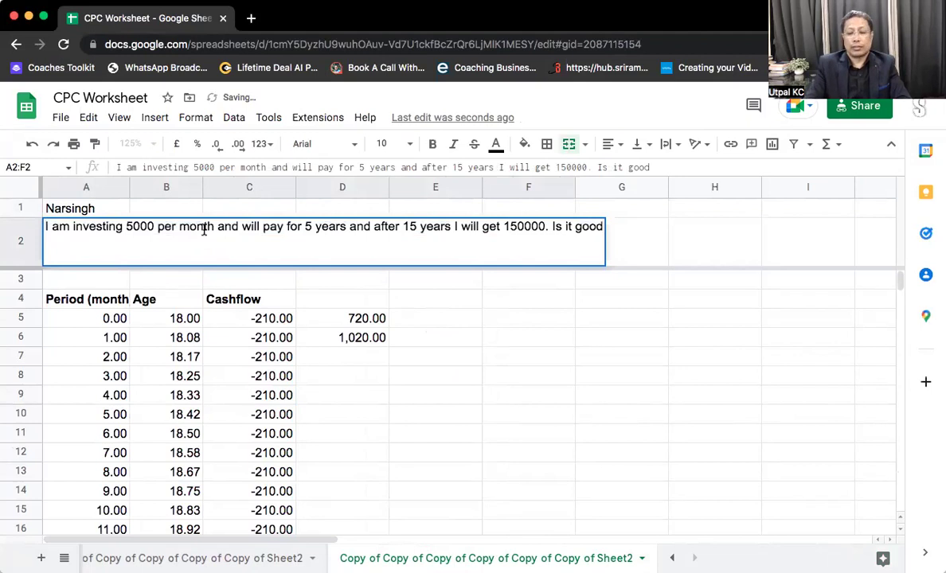
{"action": "key", "text": "Down"}
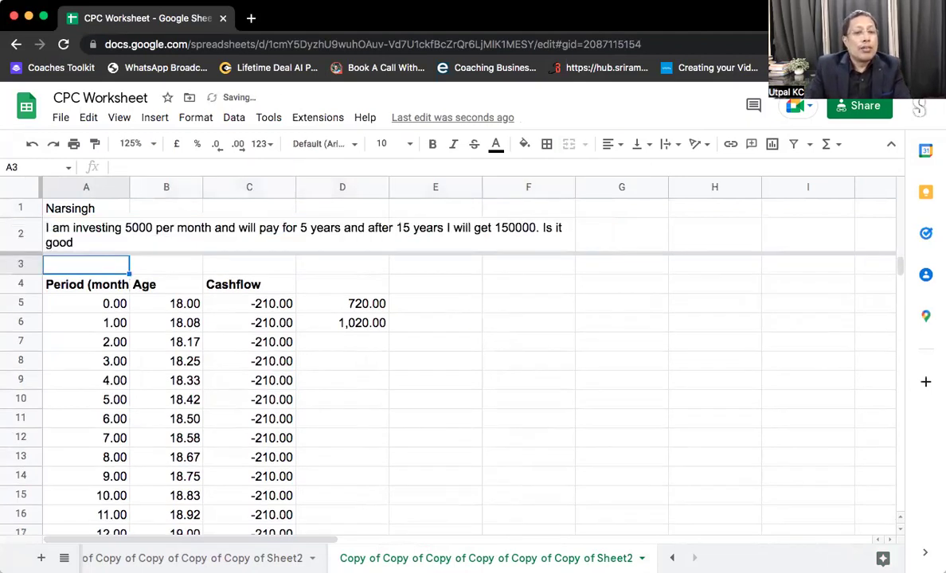
Step: Clear the whole Age column, from its header in B4 down to row 893
{"action": "key", "text": "Down"}
{"action": "key", "text": "Down"}
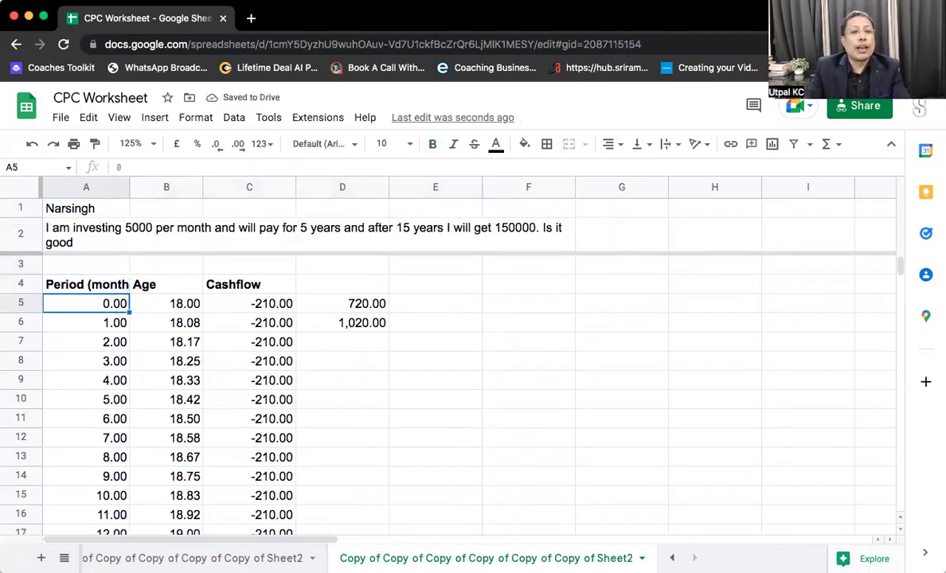
{"action": "key", "text": "Right"}
{"action": "key", "text": "Right"}
{"action": "key", "text": "Right"}
{"action": "key", "text": "Right"}
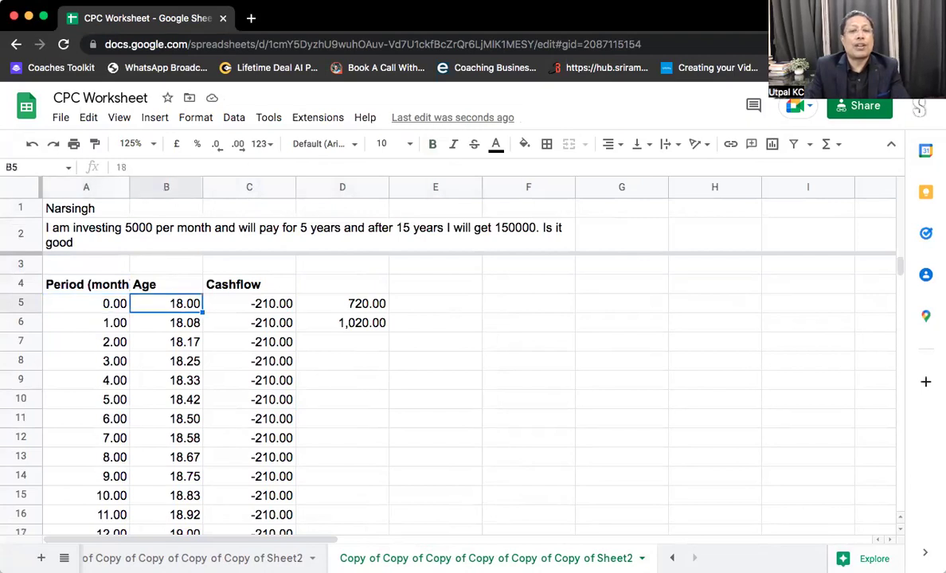
{"action": "key", "text": "Left"}
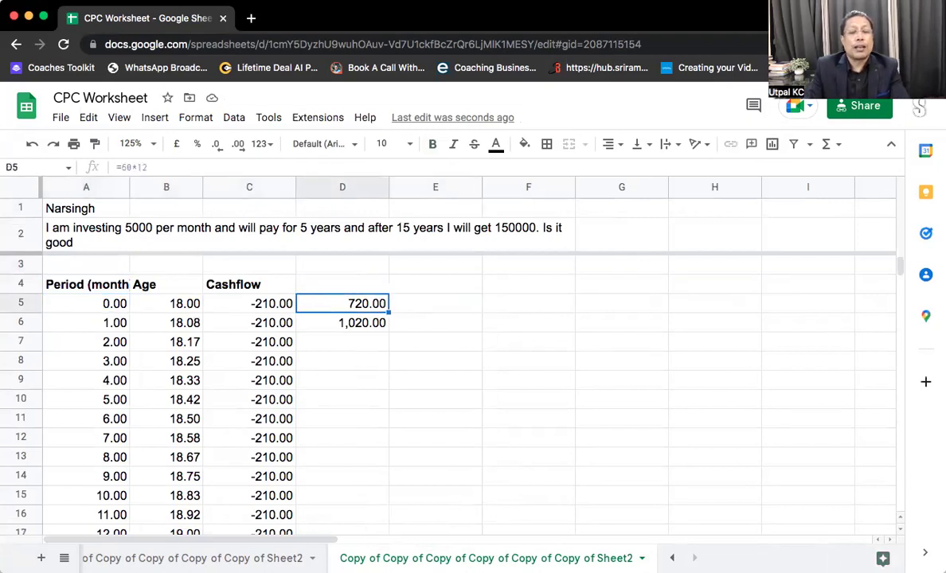
{"action": "left_click", "coordinate": [178, 300]}
{"action": "key", "text": "Up"}
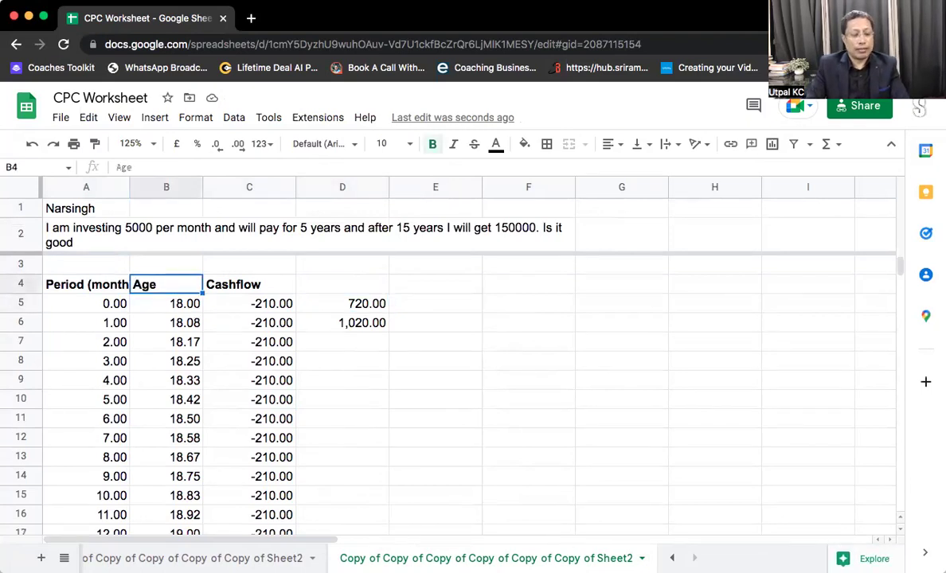
{"action": "key", "text": "ctrl+shift+Down"}
{"action": "key", "text": "ctrl+shift+Down"}
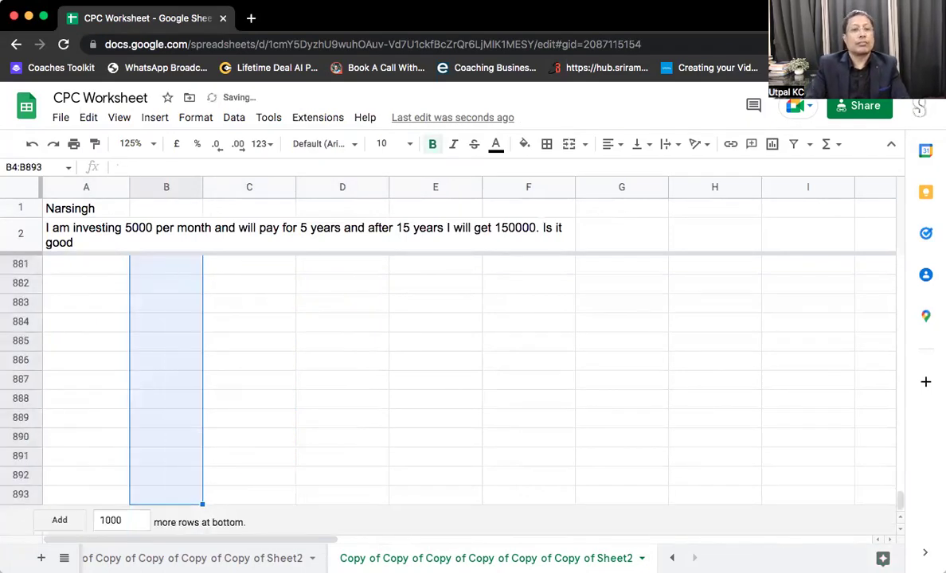
{"action": "key", "text": "Up"}
{"action": "key", "text": "Up"}
{"action": "key", "text": "Up"}
{"action": "key", "text": "Down"}
{"action": "key", "text": "Down"}
{"action": "key", "text": "Down"}
{"action": "key", "text": "Down"}
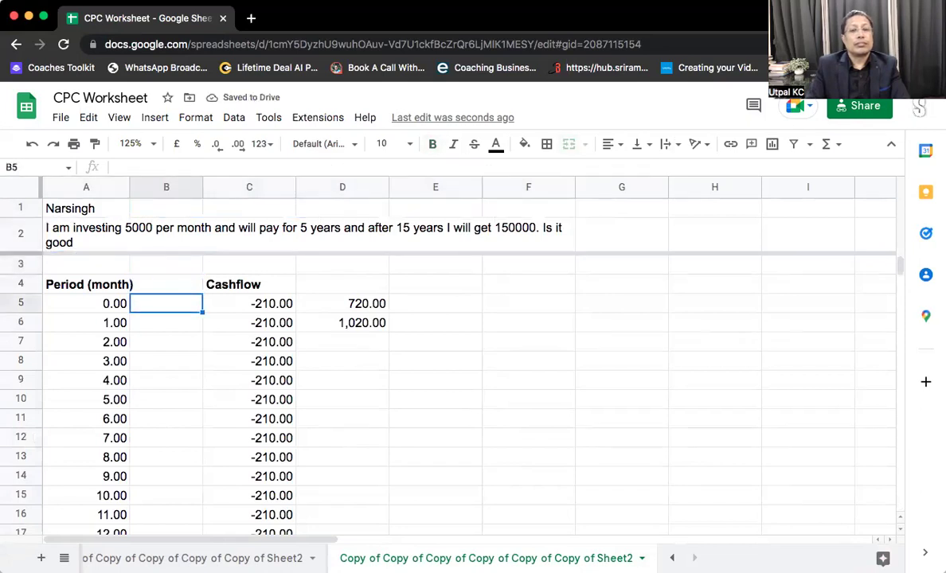
Step: Enter the number of monthly payments, 60, in cell E5
{"action": "key", "text": "Right"}
{"action": "key", "text": "Right"}
{"action": "left_click", "coordinate": [436, 303]}
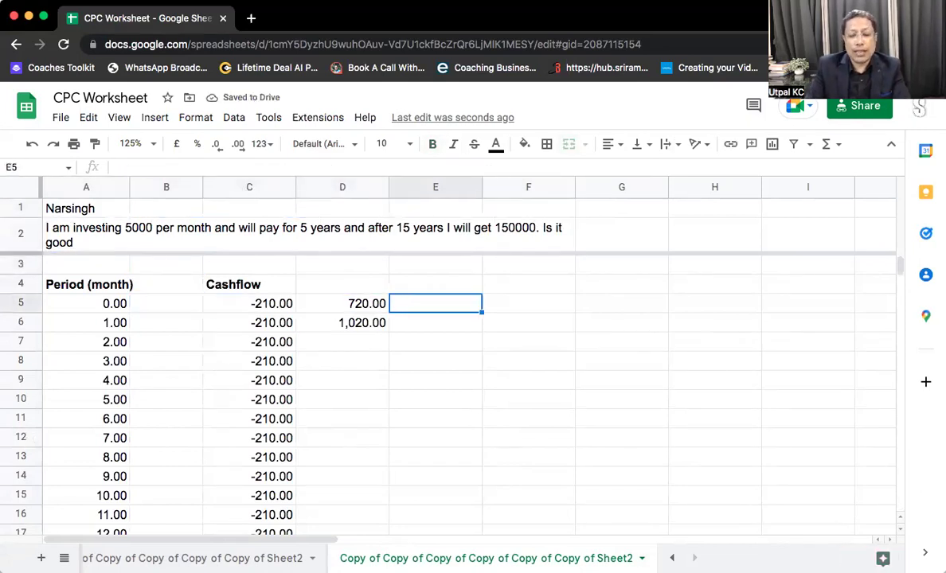
{"action": "type", "text": "60"}
{"action": "key", "text": "Left"}
Step: Set the first cashflow value, in C5 for period 0, to -5000
{"action": "key", "text": "Left"}
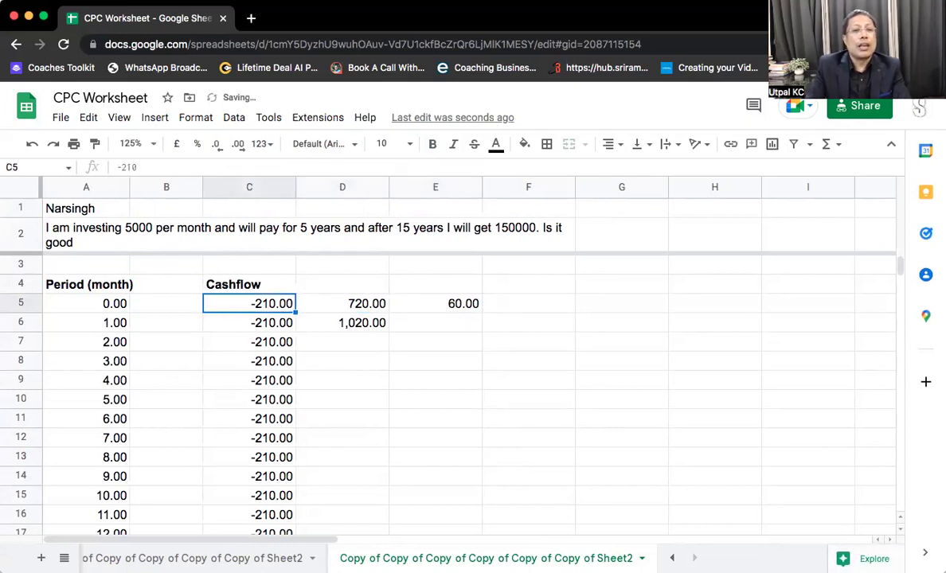
{"action": "type", "text": "-5000"}
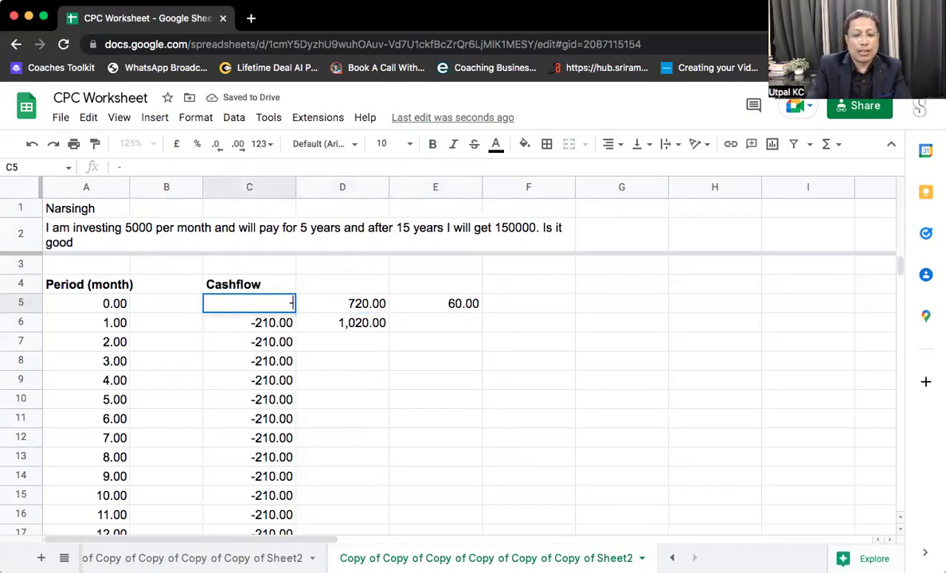
{"action": "key", "text": "Return"}
{"action": "key", "text": "Up"}
Step: Copy the C5 cashflow value down through C64 to cover periods 0 to 59
{"action": "key", "text": "ctrl+c"}
{"action": "key", "text": "shift+Down"}
{"action": "key", "text": "shift+Down"}
{"action": "key", "text": "shift+Down"}
{"action": "key", "text": "shift+Down"}
{"action": "key", "text": "shift+Down"}
{"action": "key", "text": "shift+Down"}
{"action": "key", "text": "shift+Down"}
{"action": "key", "text": "shift+Down"}
{"action": "key", "text": "shift+Down"}
{"action": "key", "text": "shift+Down"}
{"action": "key", "text": "shift+Down"}
{"action": "key", "text": "shift+Down"}
{"action": "key", "text": "shift+Down"}
{"action": "key", "text": "shift+Down"}
{"action": "key", "text": "shift+Down"}
{"action": "key", "text": "shift+Down"}
{"action": "key", "text": "shift+Down"}
{"action": "key", "text": "shift+Down"}
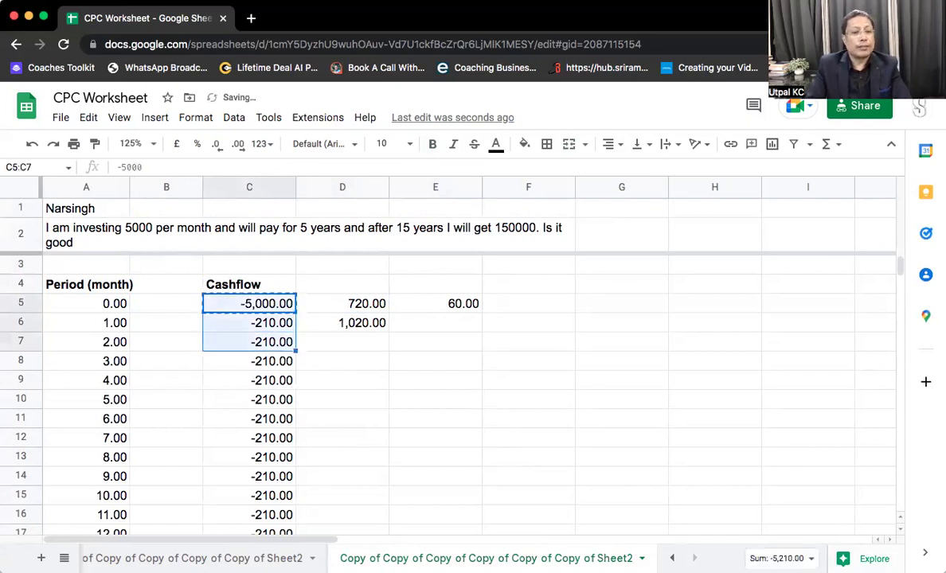
{"action": "key", "text": "shift+Down"}
{"action": "key", "text": "shift+Down"}
{"action": "key", "text": "shift+Down"}
{"action": "key", "text": "shift+Down"}
{"action": "key", "text": "shift+Down"}
{"action": "key", "text": "shift+Down"}
{"action": "key", "text": "shift+Down"}
{"action": "key", "text": "shift+Down"}
{"action": "key", "text": "shift+Down"}
{"action": "key", "text": "shift+Down"}
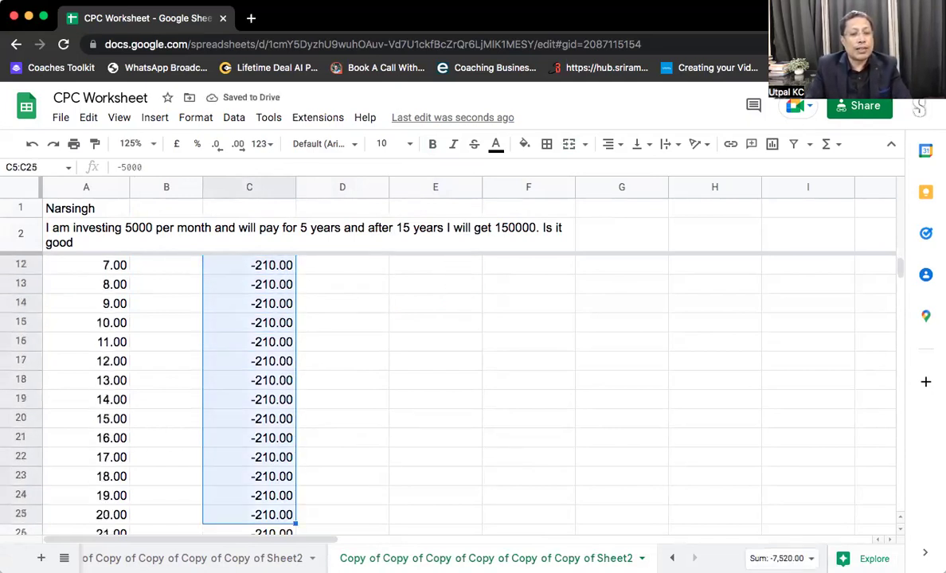
{"action": "key", "text": "shift+Down"}
{"action": "key", "text": "shift+Down"}
{"action": "key", "text": "shift+Down"}
{"action": "key", "text": "shift+Down"}
{"action": "key", "text": "shift+Down"}
{"action": "key", "text": "shift+Down"}
{"action": "key", "text": "shift+Down"}
{"action": "key", "text": "shift+Down"}
{"action": "key", "text": "shift+Down"}
{"action": "key", "text": "shift+Down"}
{"action": "key", "text": "shift+Down"}
{"action": "key", "text": "shift+Down"}
{"action": "key", "text": "shift+Down"}
{"action": "key", "text": "shift+Down"}
{"action": "key", "text": "shift+Down"}
{"action": "key", "text": "shift+Down"}
{"action": "key", "text": "shift+Down"}
{"action": "key", "text": "shift+Down"}
{"action": "key", "text": "shift+Down"}
{"action": "key", "text": "shift+Down"}
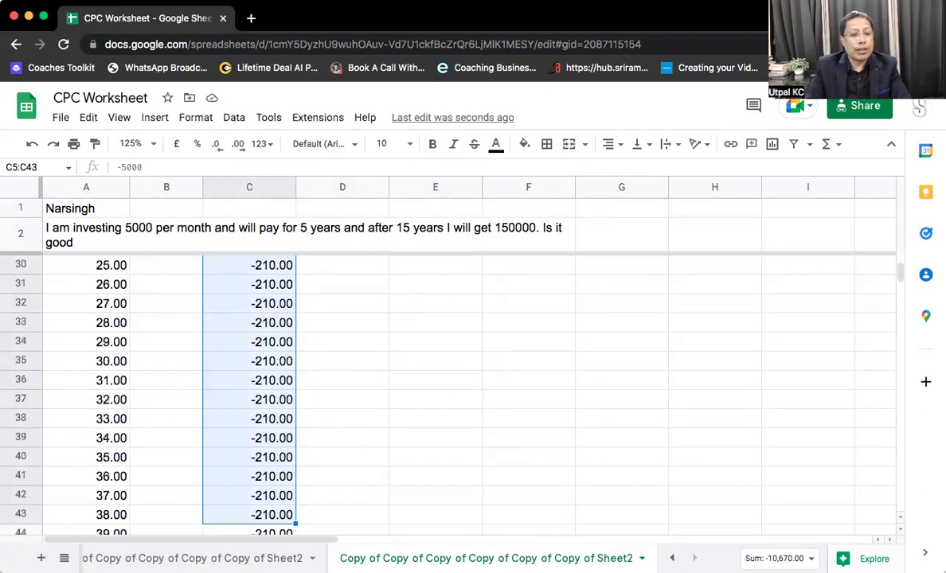
{"action": "key", "text": "shift+Down"}
{"action": "key", "text": "shift+Down"}
{"action": "key", "text": "shift+Down"}
{"action": "key", "text": "shift+Down"}
{"action": "key", "text": "shift+Down"}
{"action": "key", "text": "shift+Down"}
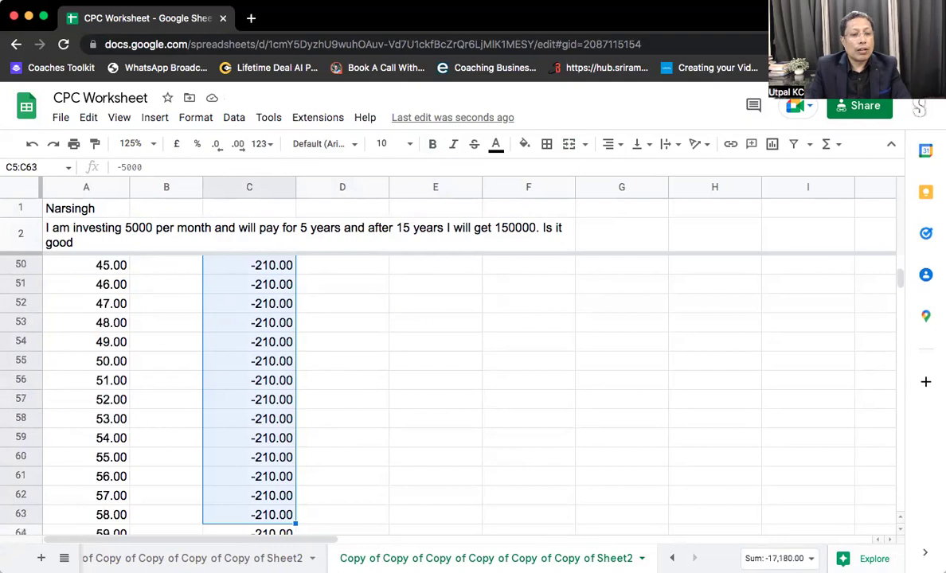
{"action": "key", "text": "shift+Down"}
{"action": "key", "text": "ctrl+v"}
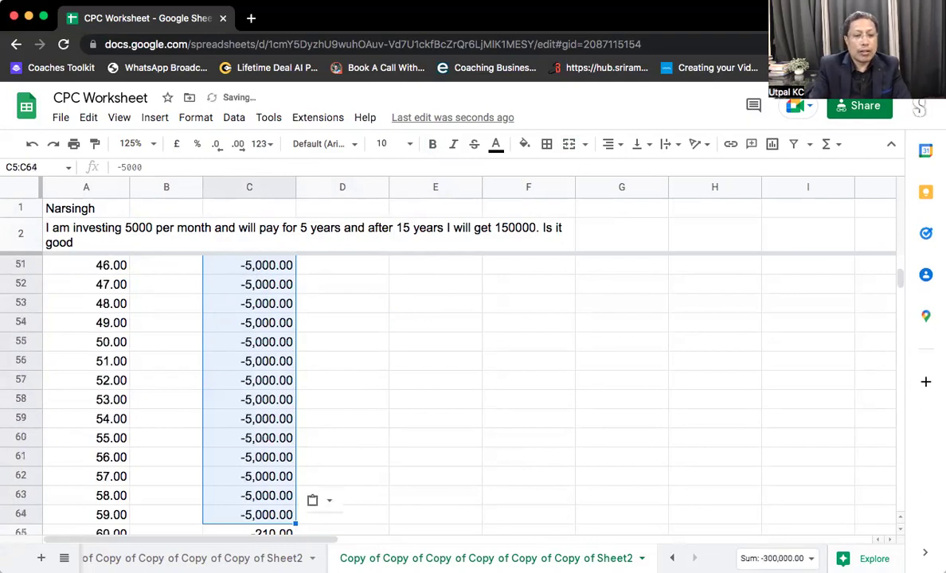
Step: Clear all remaining old cashflows and results after the last payment, in the range C65:Z893
{"action": "scroll", "coordinate": [348, 400], "scroll_direction": "down", "scroll_amount": 1}
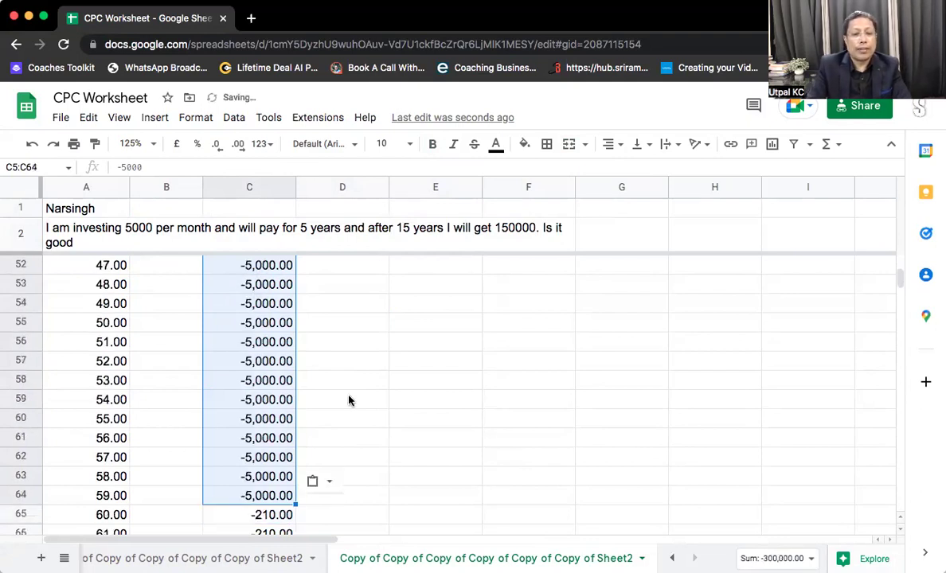
{"action": "left_click", "coordinate": [261, 514]}
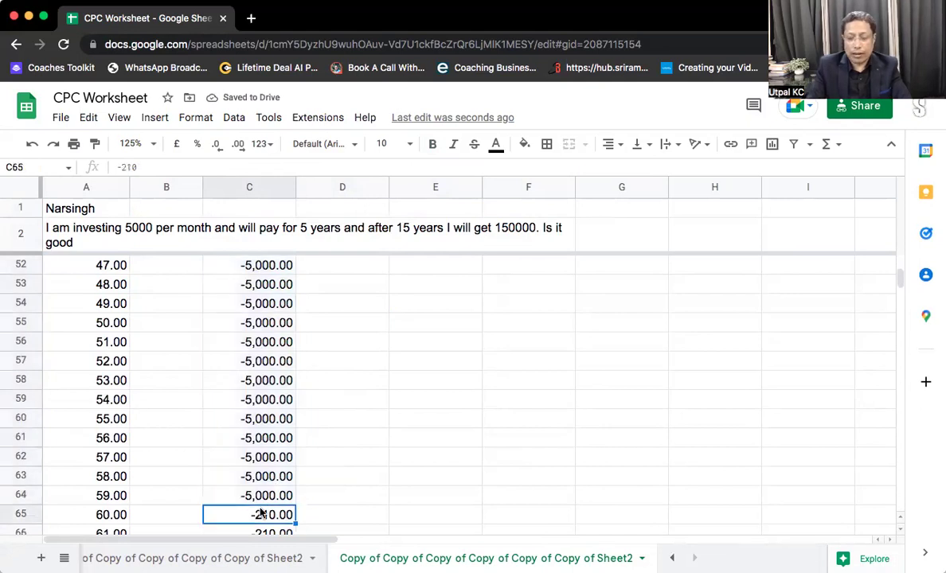
{"action": "key", "text": "ctrl+shift+Down"}
{"action": "key", "text": "ctrl+shift+Down"}
{"action": "key", "text": "shift+Down"}
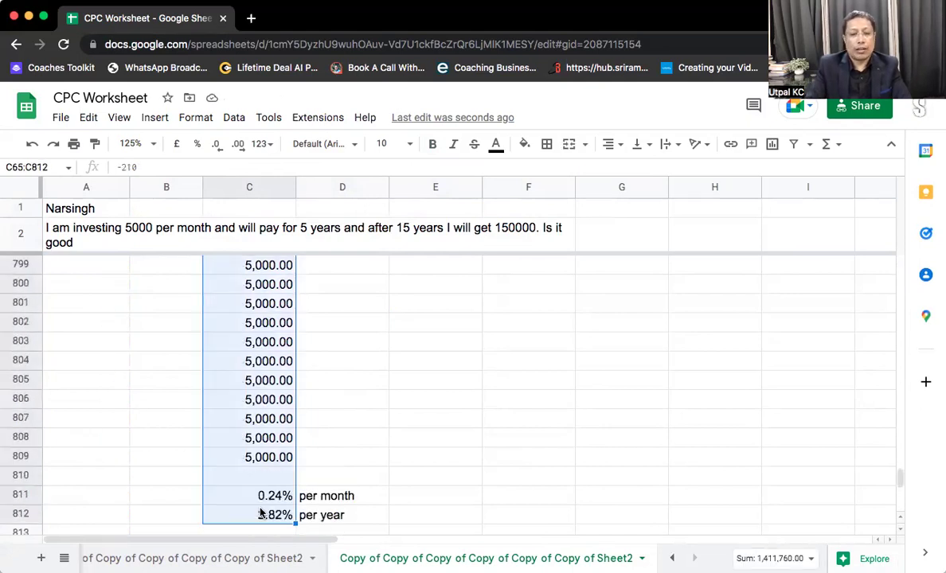
{"action": "key", "text": "ctrl+shift+Down"}
{"action": "key", "text": "ctrl+shift+Right"}
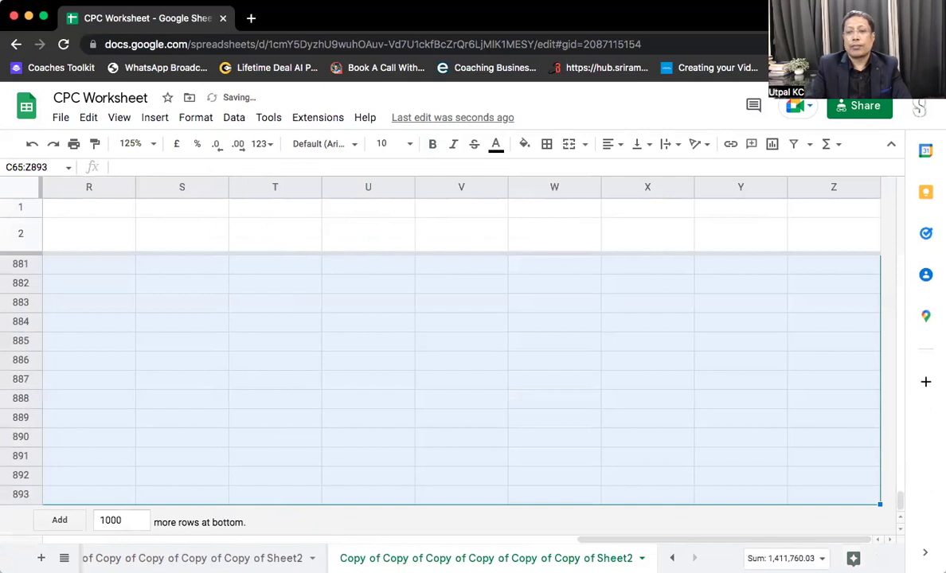
{"action": "key", "text": "Up"}
{"action": "key", "text": "Up"}
{"action": "key", "text": "Up"}
{"action": "key", "text": "Up"}
{"action": "key", "text": "Up"}
{"action": "key", "text": "Up"}
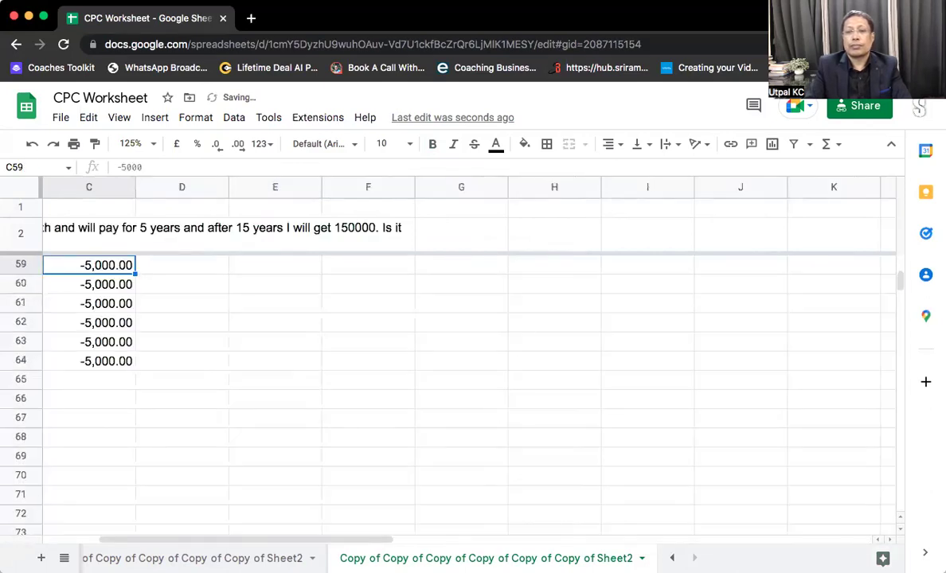
{"action": "key", "text": "Up"}
{"action": "key", "text": "Up"}
{"action": "key", "text": "Up"}
{"action": "key", "text": "Up"}
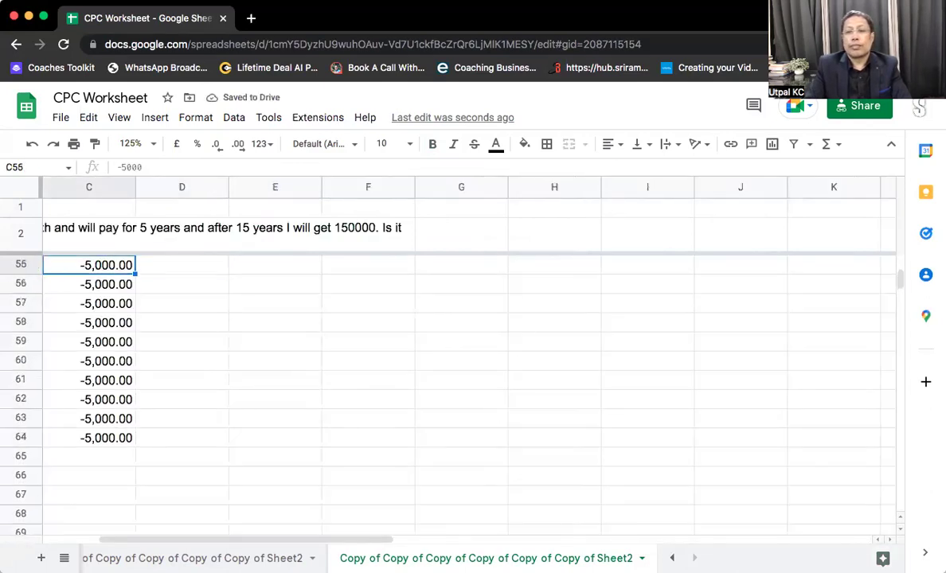
{"action": "key", "text": "Left"}
{"action": "key", "text": "Left"}
{"action": "key", "text": "Right"}
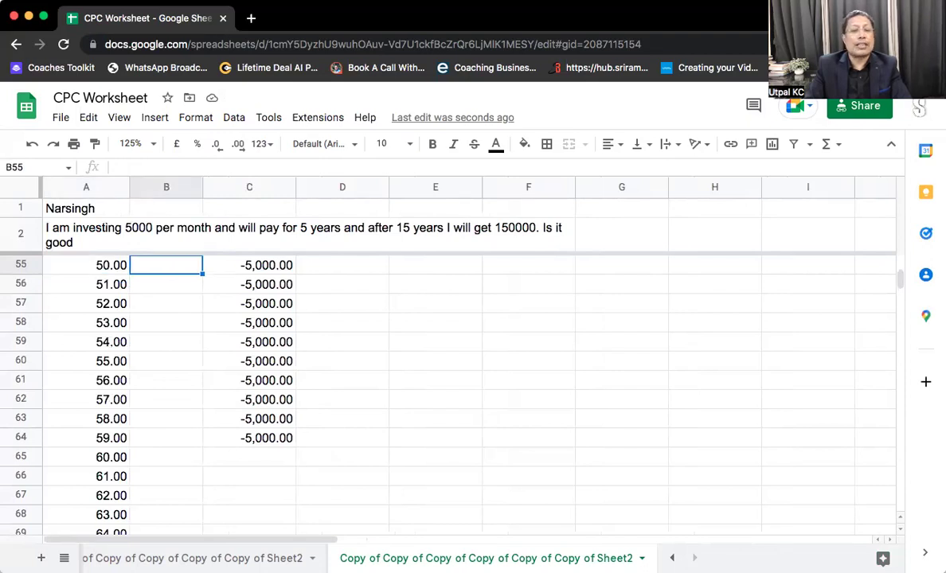
Step: Check the monthly cashflows in column C from the first payment through period 59 and the empty row after it
{"action": "key", "text": "super+Up"}
{"action": "key", "text": "Down"}
{"action": "key", "text": "Down"}
{"action": "key", "text": "Down"}
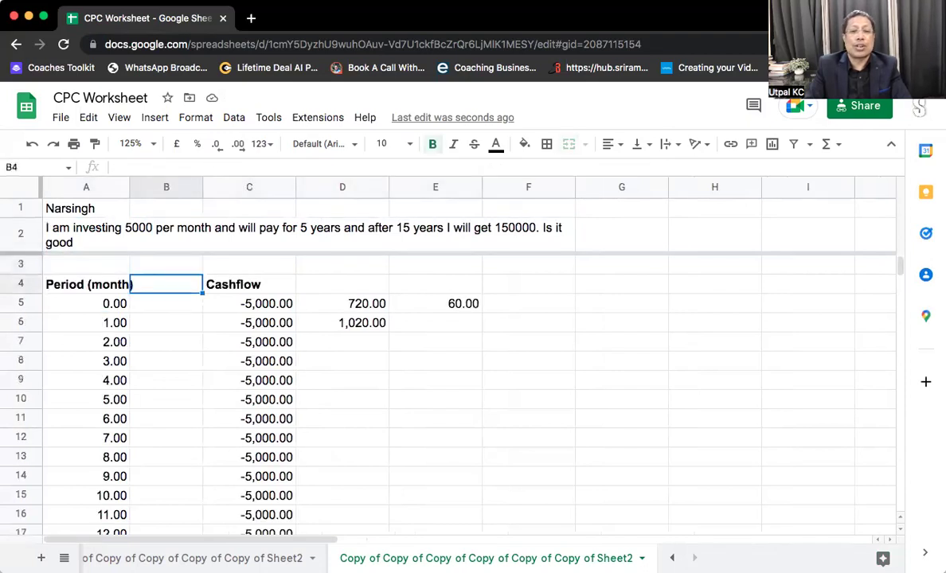
{"action": "key", "text": "Right"}
{"action": "key", "text": "Down"}
{"action": "key", "text": "Down"}
{"action": "key", "text": "Down"}
{"action": "key", "text": "Down"}
{"action": "key", "text": "Down"}
{"action": "key", "text": "Down"}
{"action": "key", "text": "Down"}
{"action": "key", "text": "Down"}
{"action": "key", "text": "Down"}
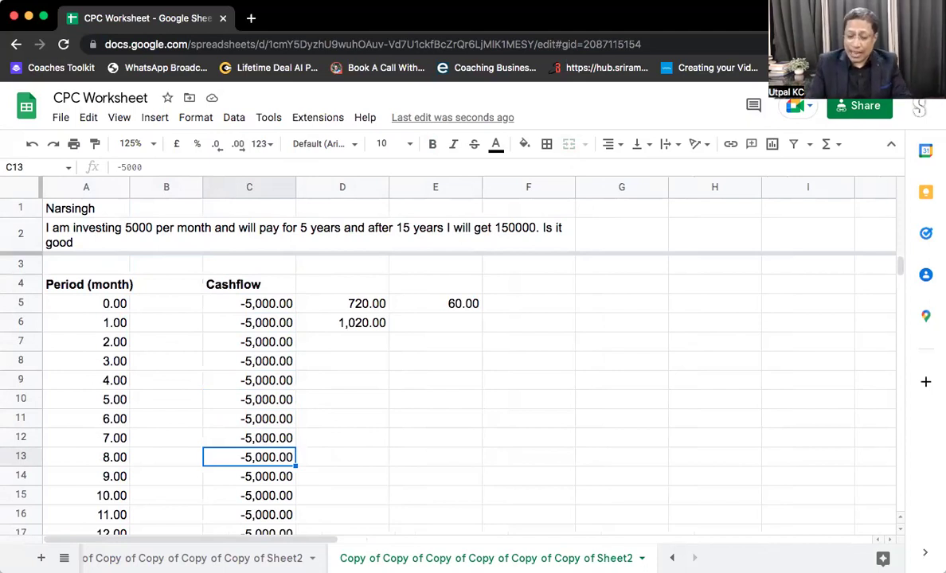
{"action": "key", "text": "Down"}
{"action": "key", "text": "Down"}
{"action": "key", "text": "Down"}
{"action": "key", "text": "Down"}
{"action": "key", "text": "Down"}
{"action": "key", "text": "Down"}
{"action": "key", "text": "Down"}
{"action": "key", "text": "Down"}
{"action": "key", "text": "Down"}
{"action": "key", "text": "Down"}
{"action": "key", "text": "Down"}
{"action": "key", "text": "Down"}
{"action": "key", "text": "Down"}
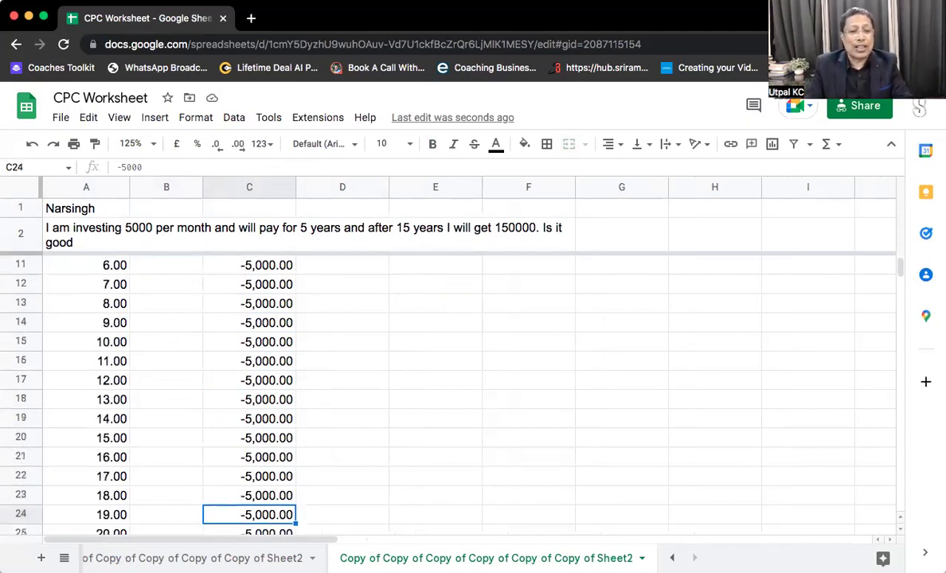
{"action": "key", "text": "Down"}
{"action": "key", "text": "Down"}
{"action": "key", "text": "Down"}
{"action": "key", "text": "Down"}
{"action": "key", "text": "Down"}
{"action": "key", "text": "Down"}
{"action": "key", "text": "Down"}
{"action": "key", "text": "Down"}
{"action": "key", "text": "Down"}
{"action": "key", "text": "Down"}
{"action": "key", "text": "Down"}
{"action": "key", "text": "Down"}
{"action": "key", "text": "Down"}
{"action": "key", "text": "Down"}
{"action": "key", "text": "Down"}
{"action": "key", "text": "Down"}
{"action": "key", "text": "Down"}
{"action": "key", "text": "Down"}
{"action": "key", "text": "Down"}
{"action": "key", "text": "Down"}
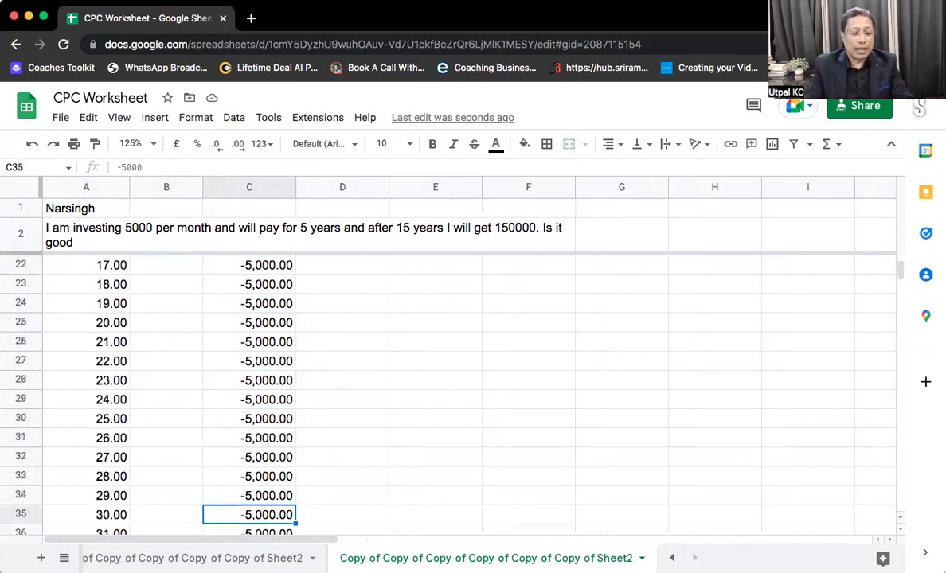
{"action": "key", "text": "Up"}
{"action": "key", "text": "Down"}
{"action": "key", "text": "Down"}
{"action": "key", "text": "Up"}
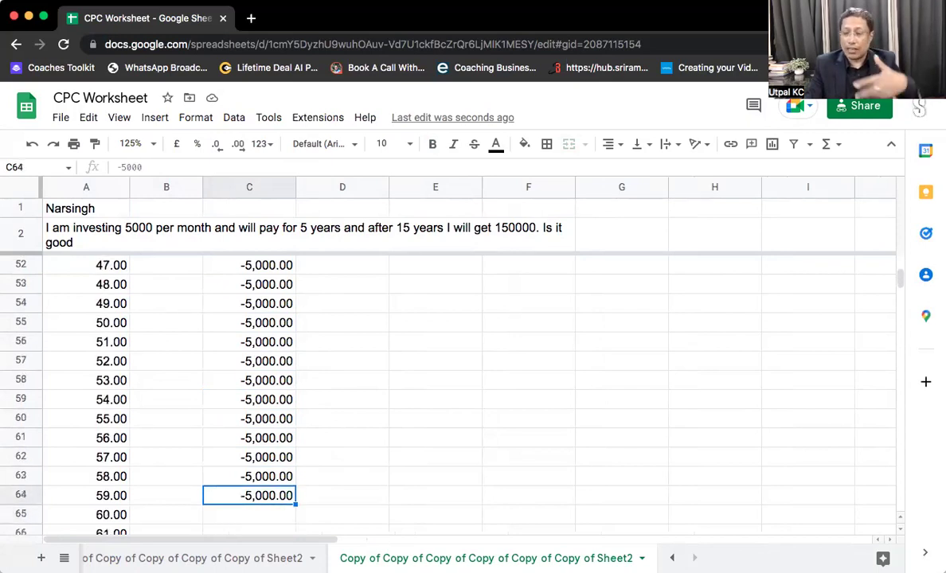
{"action": "key", "text": "Down"}
{"action": "key", "text": "Up"}
{"action": "key", "text": "Down"}
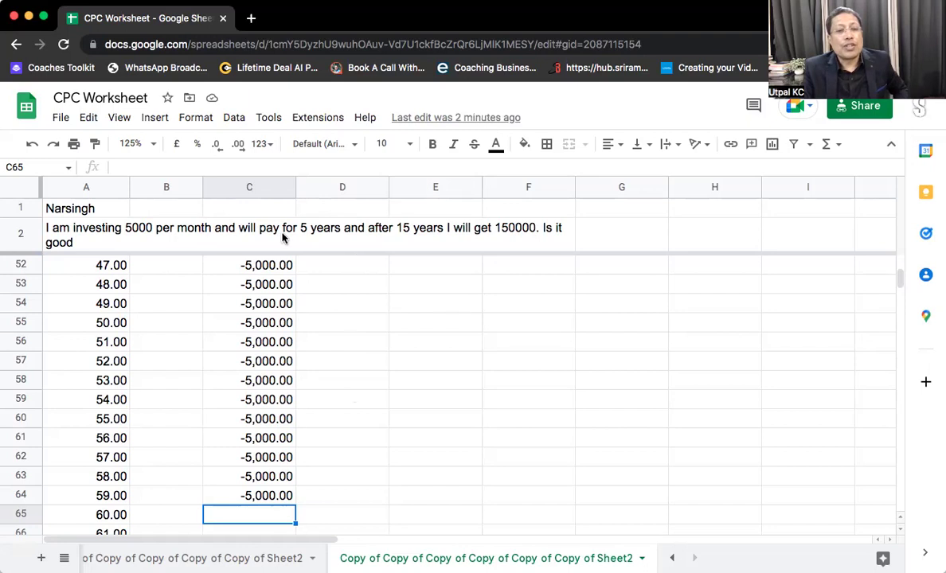
Step: Review the investment question in row 2, focusing on the 15-year term and the payout amount
{"action": "left_click", "coordinate": [256, 234]}
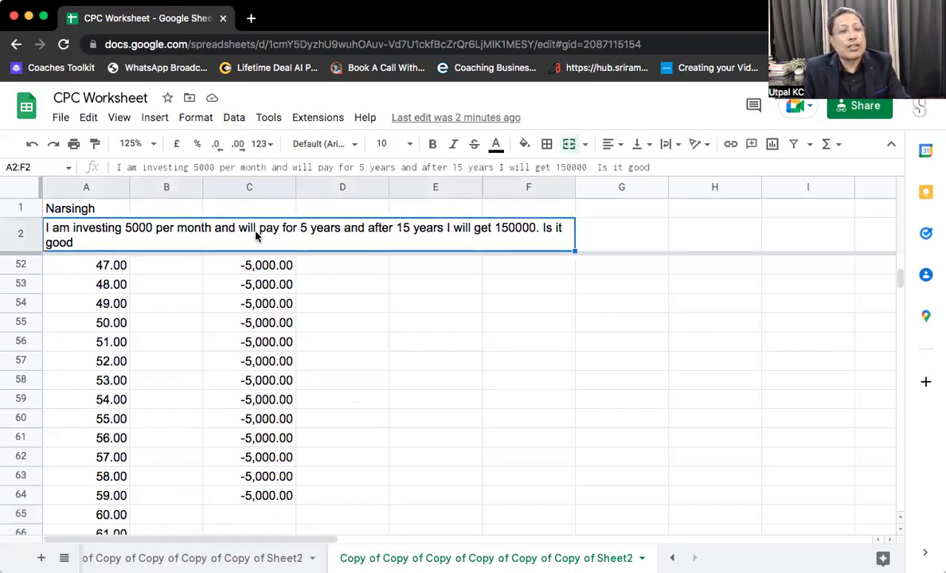
{"action": "double_click", "coordinate": [408, 228]}
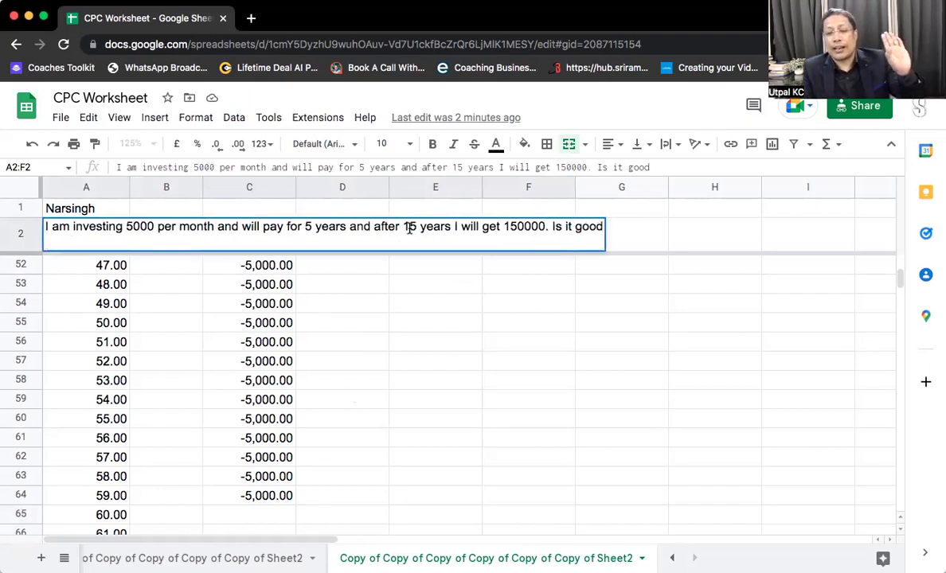
{"action": "left_click", "coordinate": [473, 226]}
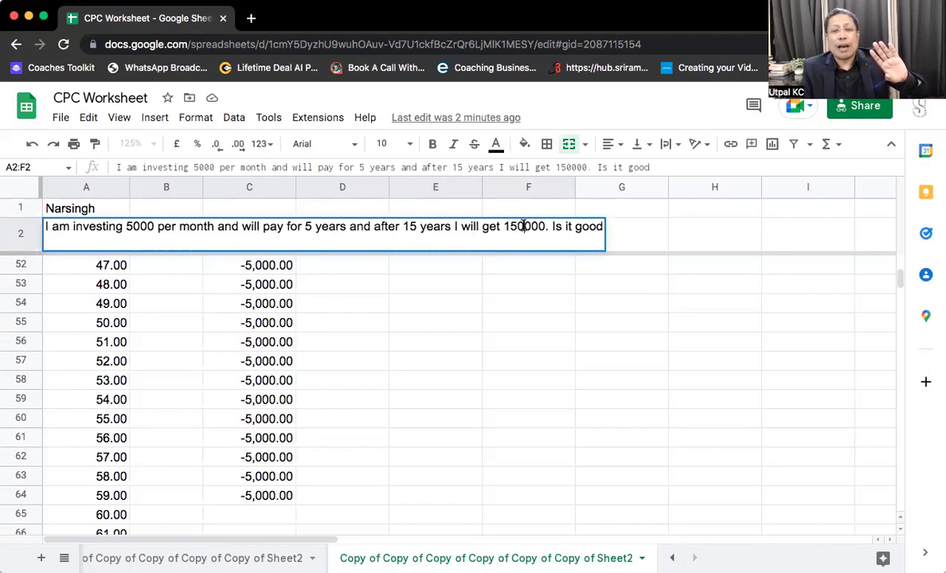
{"action": "left_click", "coordinate": [393, 333]}
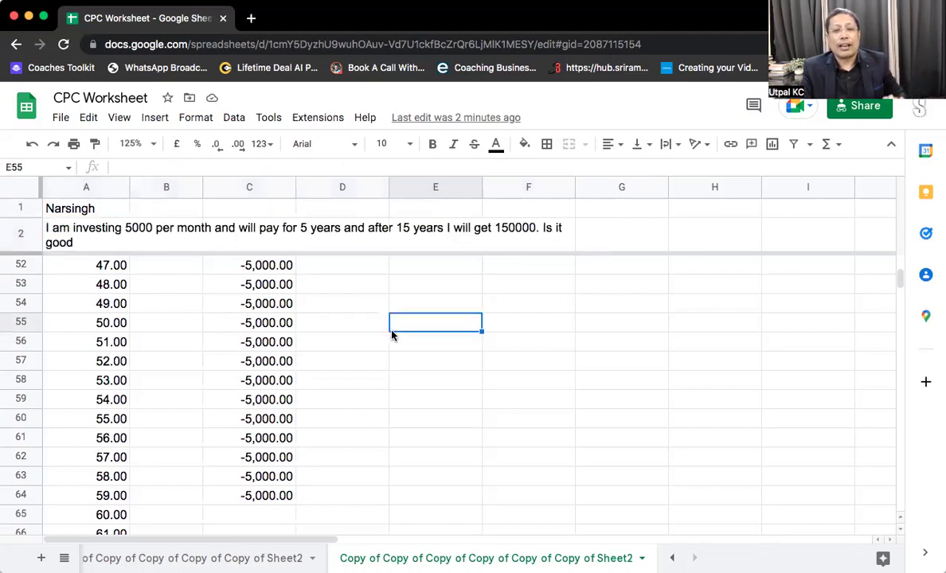
Step: Clear the two old month calculations in cells D5:D6
{"action": "left_click", "coordinate": [334, 397]}
{"action": "left_click", "coordinate": [278, 458]}
{"action": "key", "text": "Down"}
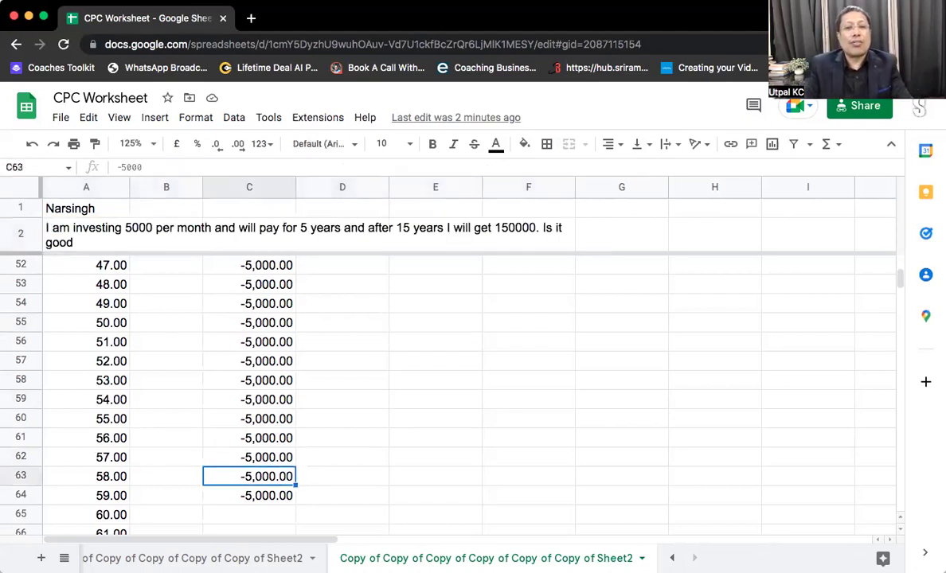
{"action": "key", "text": "Right"}
{"action": "left_click", "coordinate": [342, 457]}
{"action": "key", "text": "super+Up"}
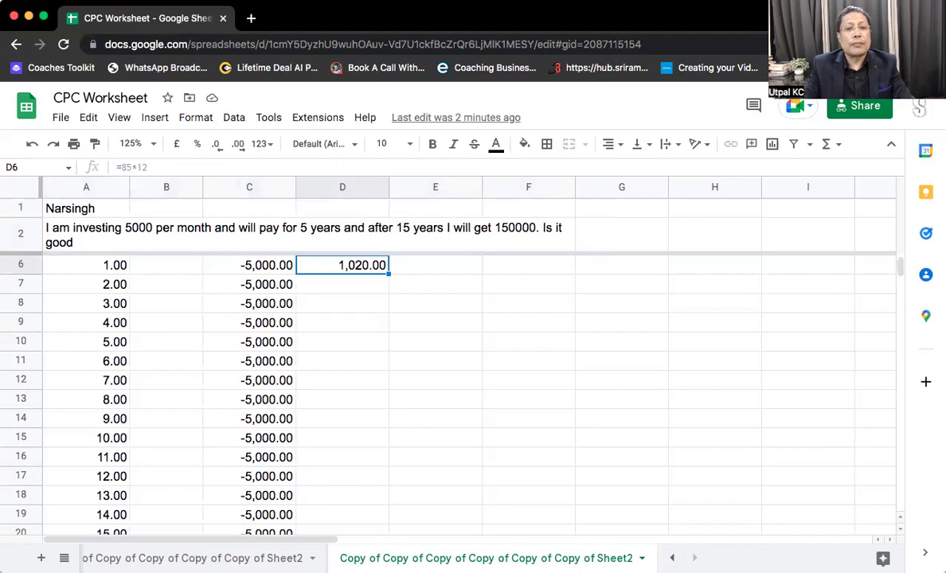
{"action": "key", "text": "Up"}
{"action": "key", "text": "Up"}
{"action": "key", "text": "Down"}
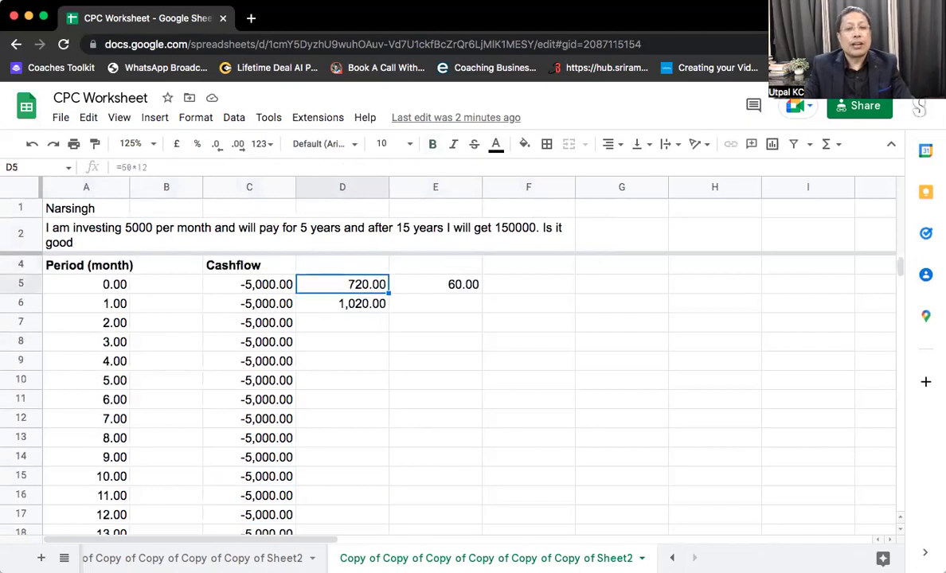
{"action": "key", "text": "shift+Down"}
{"action": "key", "text": "Delete"}
Step: Calculate the total number of months in cell E6 with the formula =15*12
{"action": "left_click", "coordinate": [435, 303]}
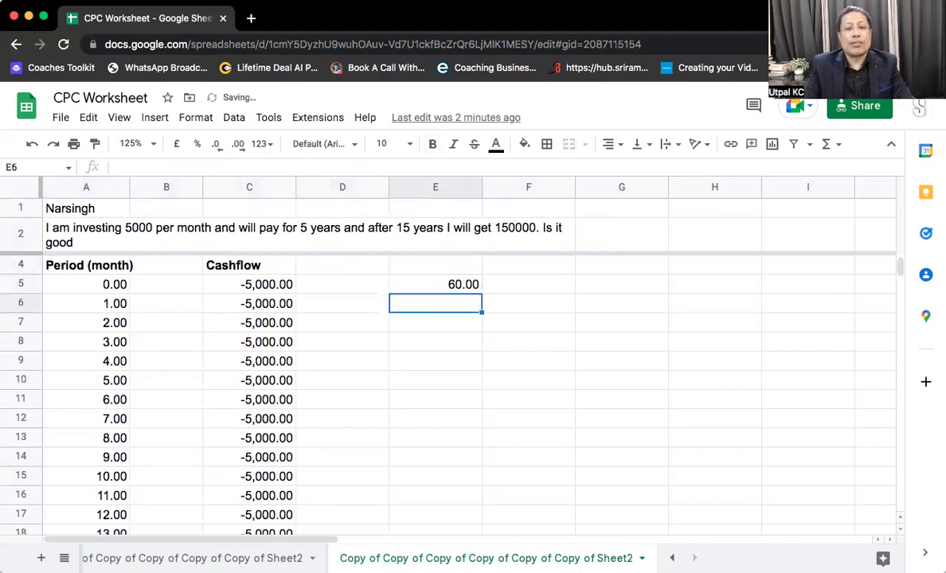
{"action": "type", "text": "=15"}
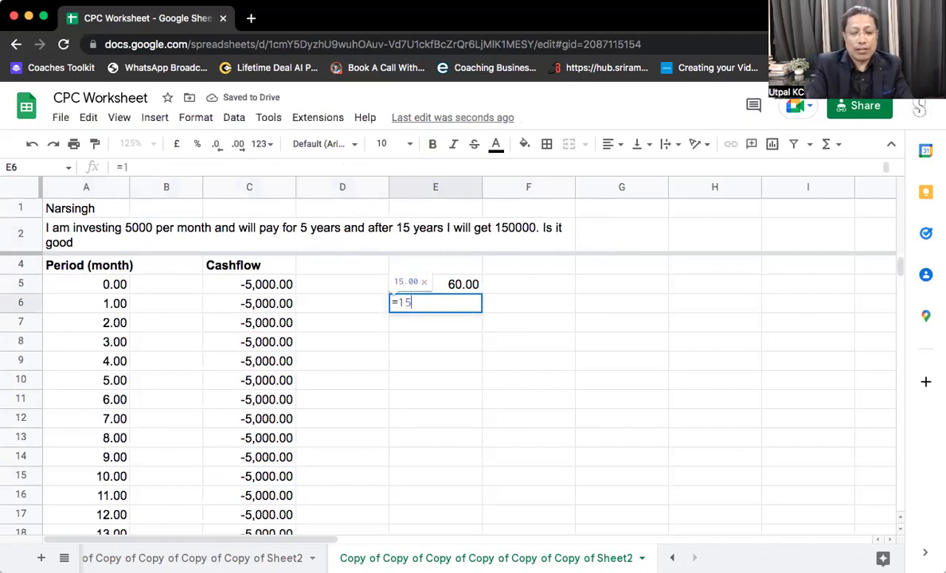
{"action": "type", "text": "*12"}
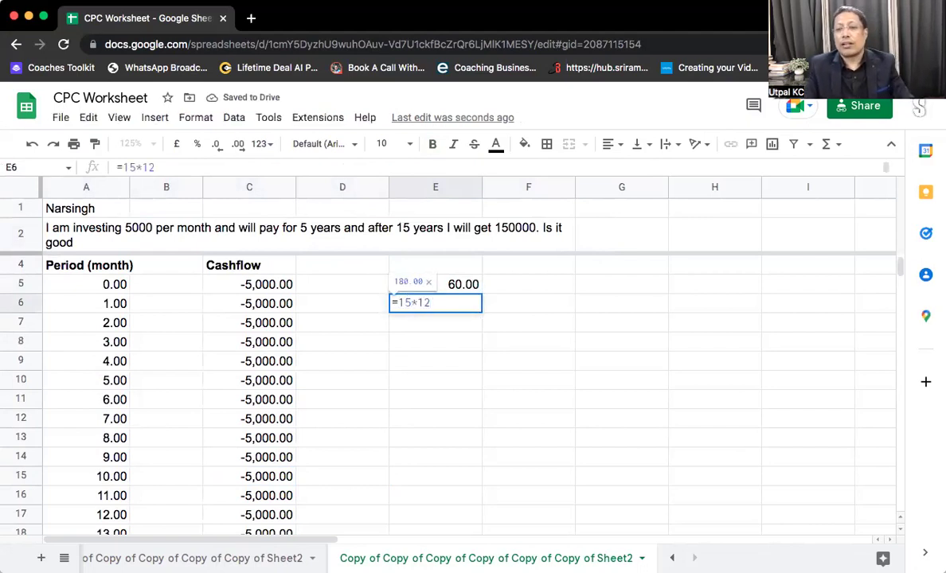
{"action": "key", "text": "Return"}
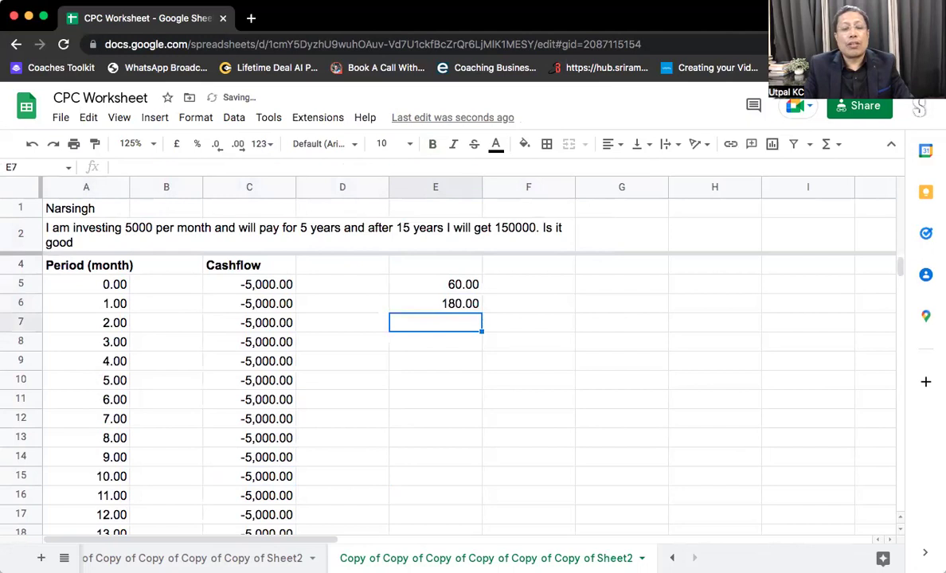
Step: Clear the surplus periods after month 180, in the range A186:Z734
{"action": "key", "text": "Up"}
{"action": "key", "text": "Left"}
{"action": "key", "text": "Left"}
{"action": "key", "text": "Down"}
{"action": "key", "text": "Down"}
{"action": "key", "text": "Down"}
{"action": "key", "text": "Down"}
{"action": "key", "text": "Down"}
{"action": "key", "text": "Down"}
{"action": "key", "text": "Down"}
{"action": "key", "text": "Down"}
{"action": "key", "text": "Down"}
{"action": "key", "text": "Down"}
{"action": "key", "text": "Down"}
{"action": "key", "text": "Down"}
{"action": "key", "text": "Down"}
{"action": "key", "text": "Down"}
{"action": "key", "text": "Down"}
{"action": "key", "text": "Down"}
{"action": "key", "text": "Down"}
{"action": "key", "text": "Down"}
{"action": "key", "text": "Down"}
{"action": "key", "text": "Down"}
{"action": "key", "text": "Down"}
{"action": "key", "text": "Down"}
{"action": "key", "text": "Down"}
{"action": "key", "text": "Down"}
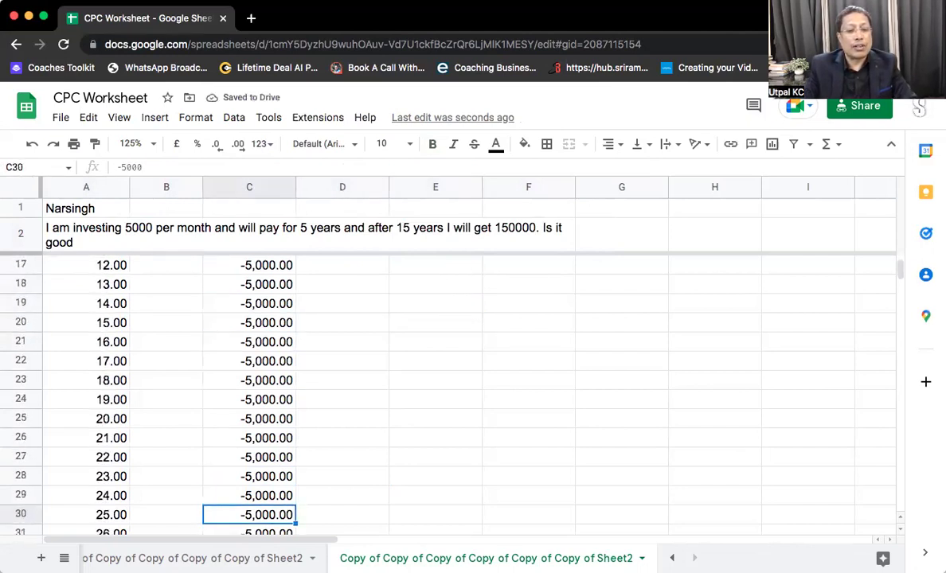
{"action": "key", "text": "Down"}
{"action": "key", "text": "Left"}
{"action": "key", "text": "Left"}
{"action": "key", "text": "ctrl+Down"}
{"action": "key", "text": "Up"}
{"action": "key", "text": "Up"}
{"action": "key", "text": "Up"}
{"action": "key", "text": "Up"}
{"action": "key", "text": "Up"}
{"action": "key", "text": "Up"}
{"action": "key", "text": "Up"}
{"action": "key", "text": "Up"}
{"action": "key", "text": "Up"}
{"action": "key", "text": "Up"}
{"action": "key", "text": "Up"}
{"action": "key", "text": "Up"}
{"action": "key", "text": "Up"}
{"action": "key", "text": "Up"}
{"action": "key", "text": "Up"}
{"action": "key", "text": "Up"}
{"action": "key", "text": "Up"}
{"action": "key", "text": "Up"}
{"action": "key", "text": "Up"}
{"action": "key", "text": "Up"}
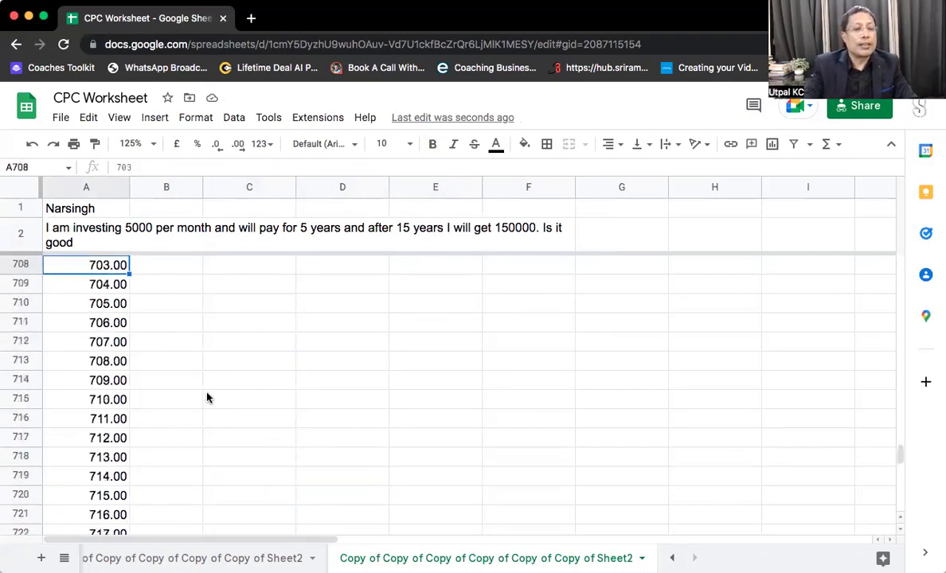
{"action": "scroll", "coordinate": [89, 306], "scroll_direction": "up", "scroll_amount": 20}
{"action": "scroll", "coordinate": [90, 306], "scroll_direction": "up", "scroll_amount": 20}
{"action": "scroll", "coordinate": [89, 306], "scroll_direction": "up", "scroll_amount": 20}
{"action": "scroll", "coordinate": [89, 305], "scroll_direction": "up", "scroll_amount": 6}
{"action": "scroll", "coordinate": [89, 306], "scroll_direction": "down", "scroll_amount": 2}
{"action": "scroll", "coordinate": [89, 305], "scroll_direction": "down", "scroll_amount": 18}
{"action": "scroll", "coordinate": [89, 306], "scroll_direction": "down", "scroll_amount": 7}
{"action": "scroll", "coordinate": [89, 306], "scroll_direction": "down", "scroll_amount": 1}
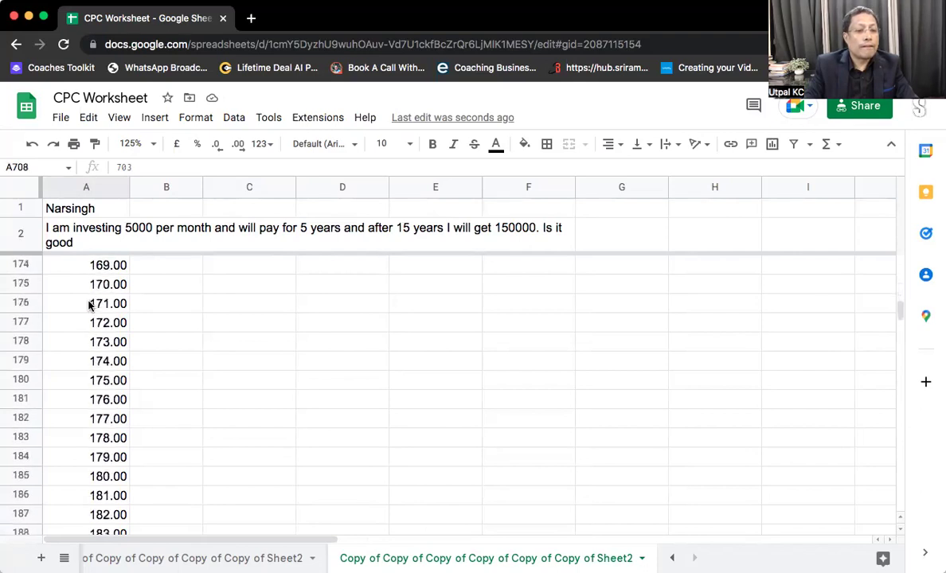
{"action": "left_click", "coordinate": [106, 493]}
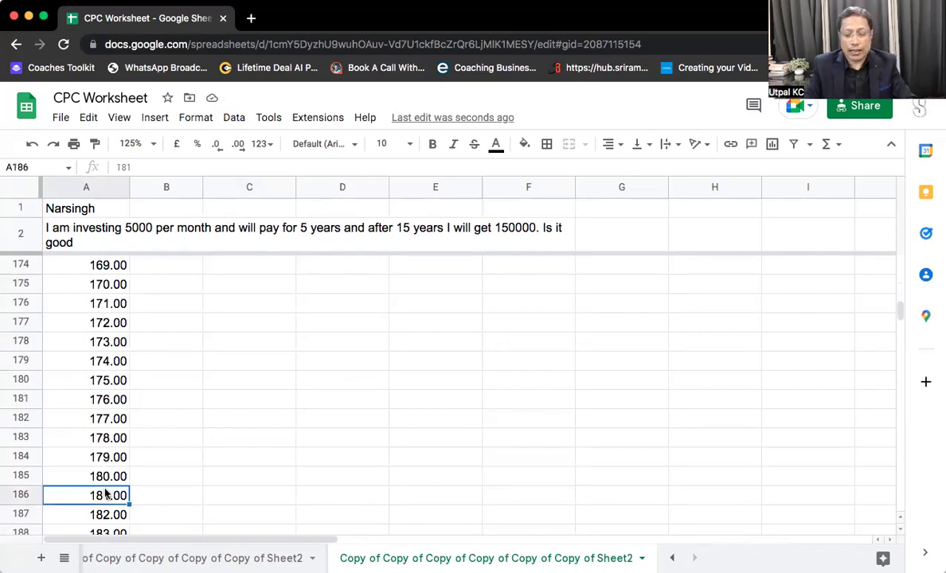
{"action": "key", "text": "super+shift+Down"}
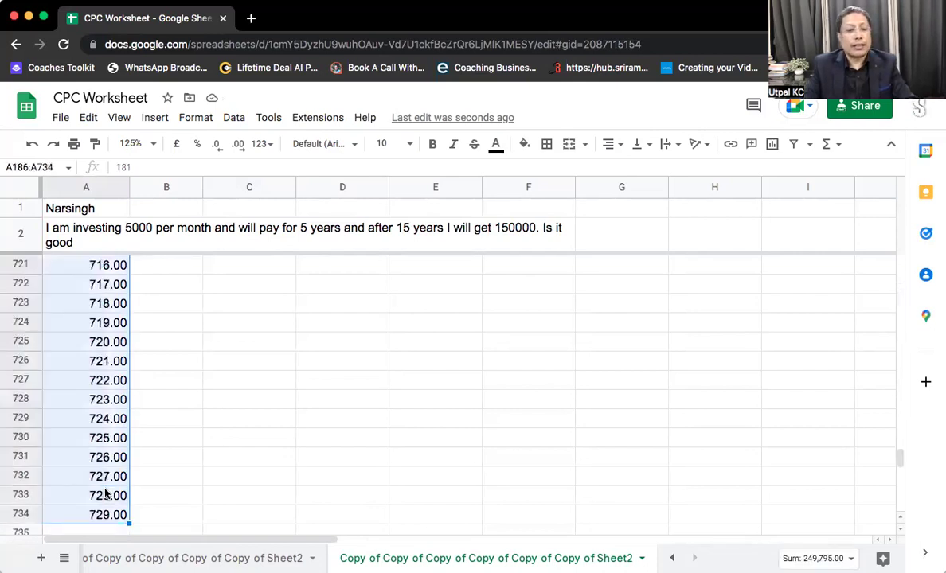
{"action": "key", "text": "super+shift+Right"}
{"action": "key", "text": "Delete"}
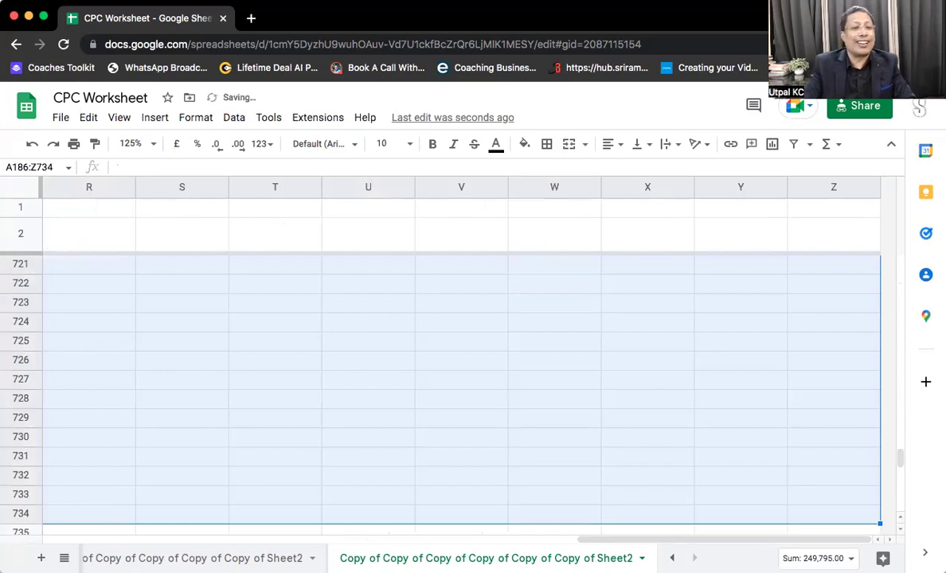
{"action": "key", "text": "super+Up"}
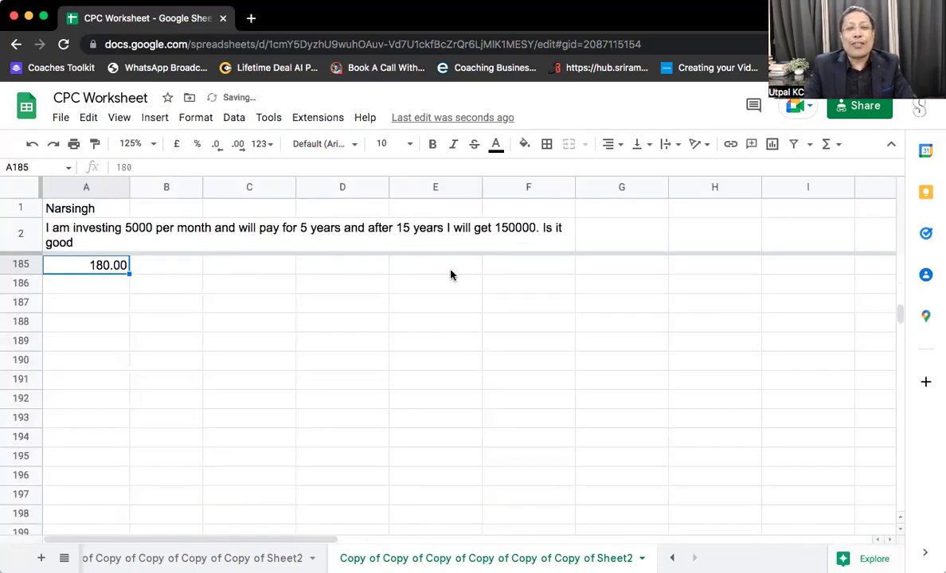
Step: Correct the payout amount in the row 2 question text to 1500000
{"action": "left_click", "coordinate": [506, 231]}
{"action": "double_click", "coordinate": [507, 228]}
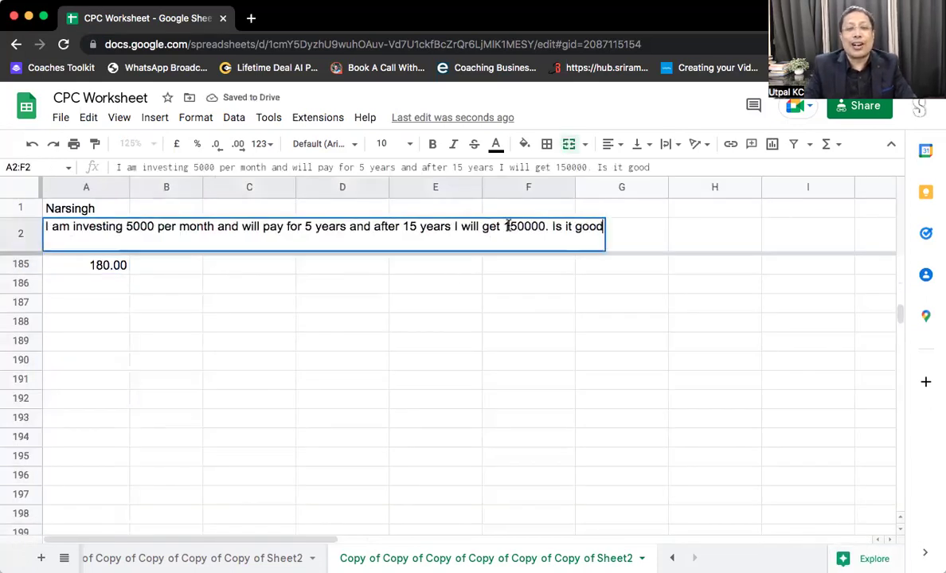
{"action": "left_click", "coordinate": [543, 226]}
{"action": "type", "text": "0"}
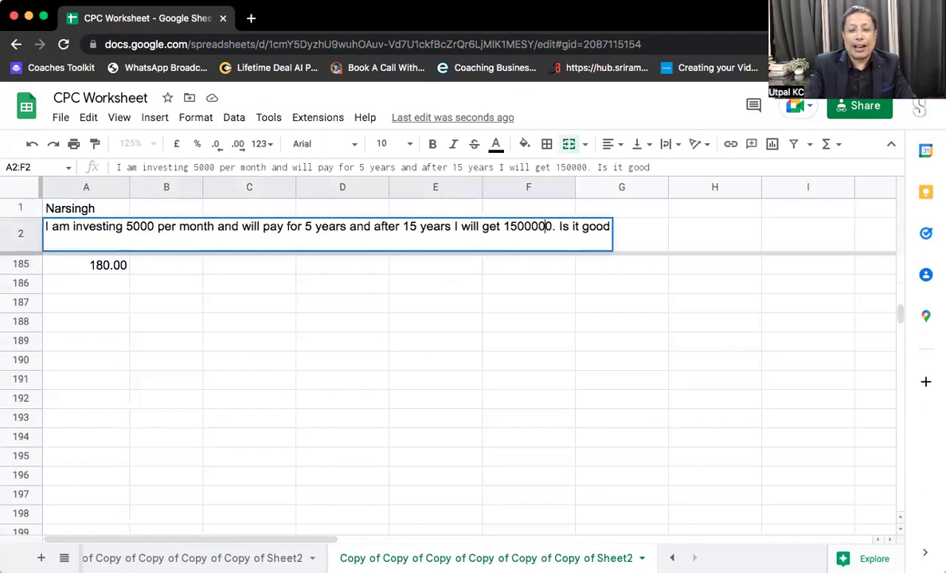
{"action": "key", "text": "Return"}
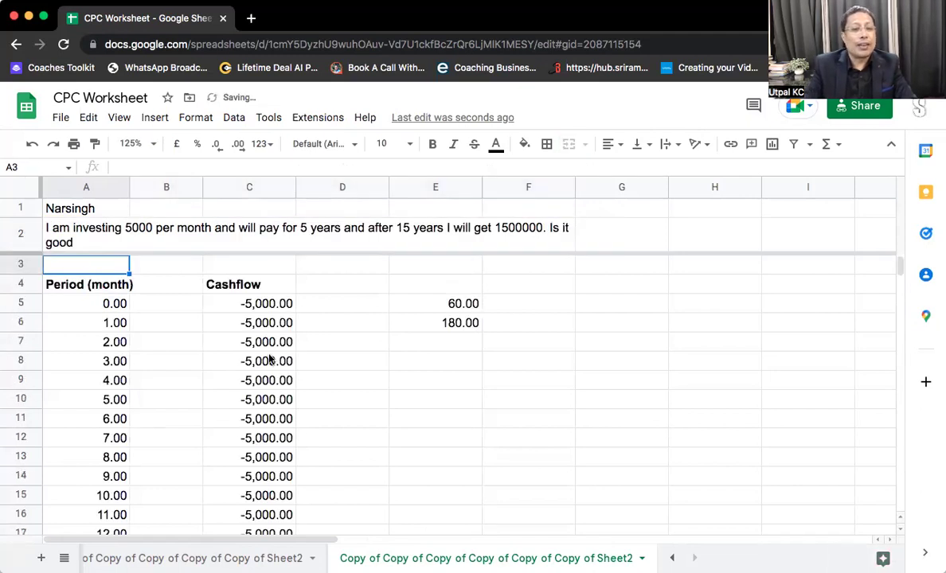
Step: Enter a cashflow of 0 in C185, the row for period 180
{"action": "key", "text": "Down"}
{"action": "key", "text": "Down"}
{"action": "key", "text": "super+Down"}
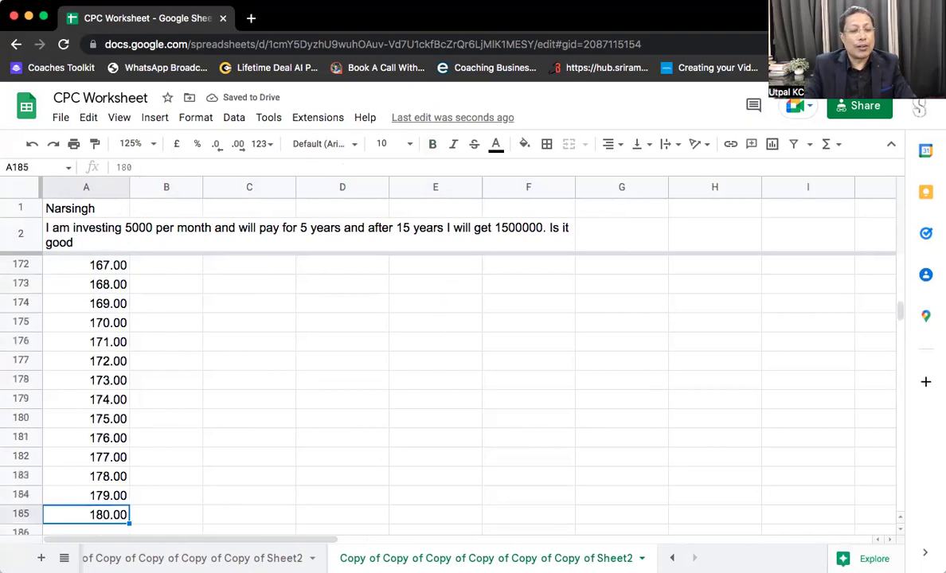
{"action": "left_click", "coordinate": [166, 515]}
{"action": "left_click", "coordinate": [249, 514]}
{"action": "type", "text": "0"}
{"action": "key", "text": "Up"}
Step: Enter a cashflow of 0 in C65, the row for period 60
{"action": "key", "text": "super+Up"}
{"action": "left_click", "coordinate": [249, 284]}
{"action": "type", "text": "00"}
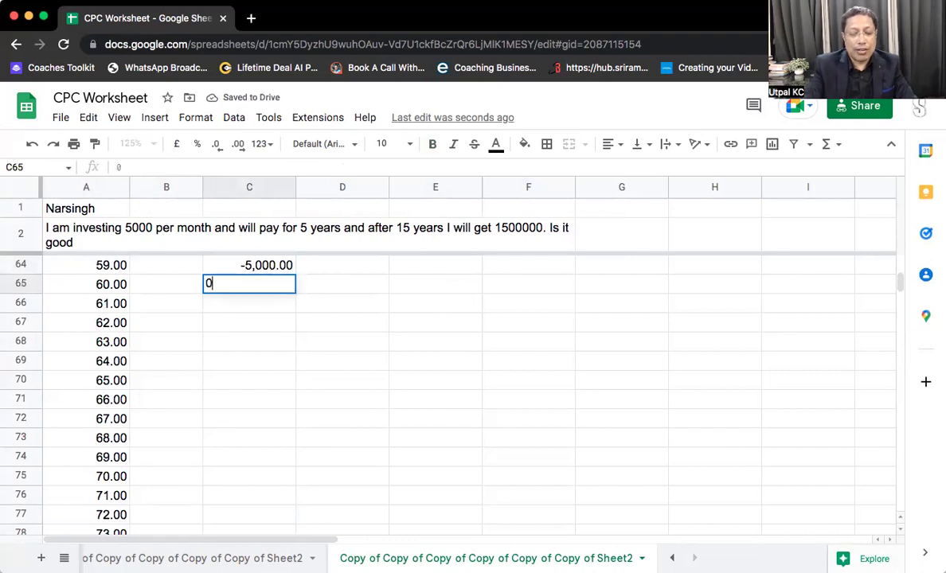
{"action": "key", "text": "Return"}
{"action": "key", "text": "Up"}
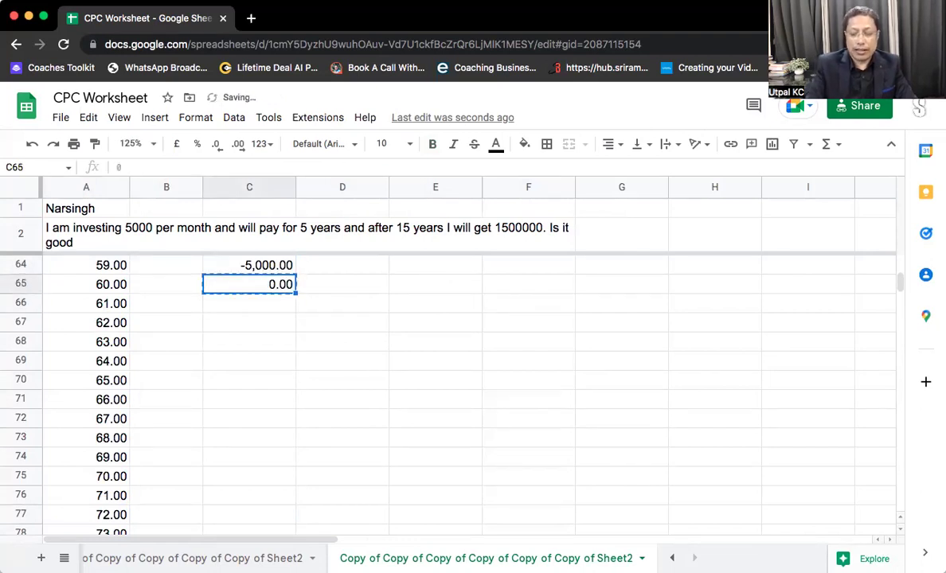
{"action": "key", "text": "shift+super+Down"}
{"action": "key", "text": "Delete"}
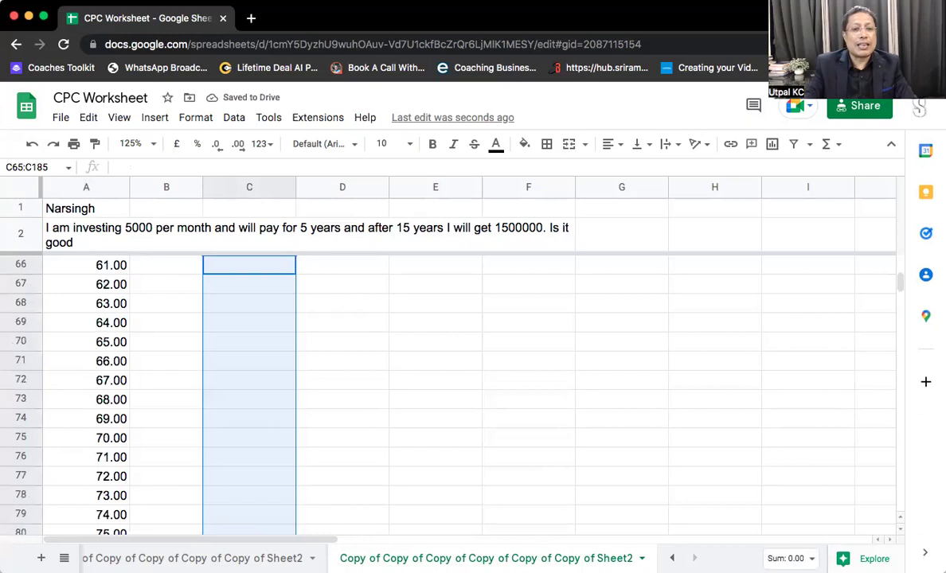
{"action": "key", "text": "ctrl+z"}
Step: Copy the 0 cashflow of period 60 into C66:C185, covering periods 61 to 180
{"action": "key", "text": "ctrl+c"}
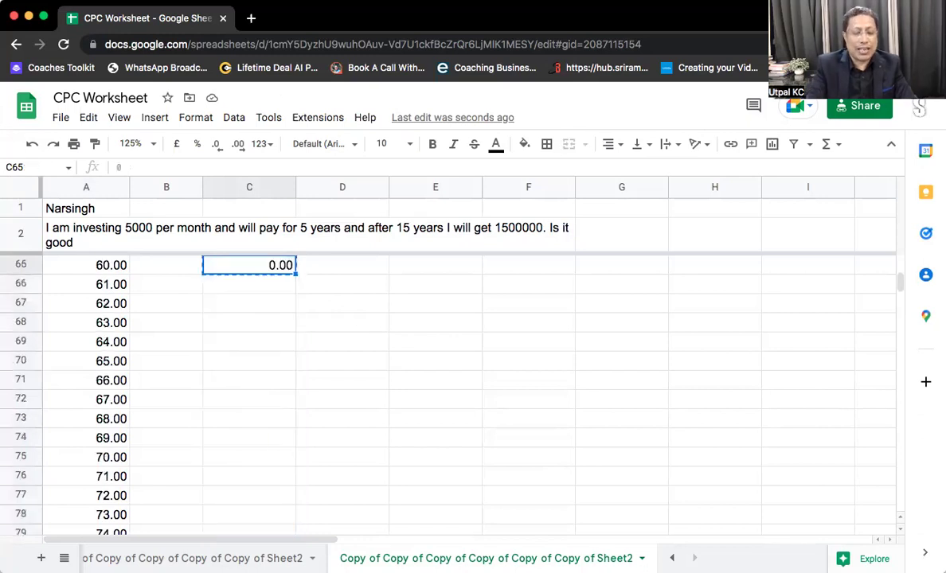
{"action": "key", "text": "shift+Down"}
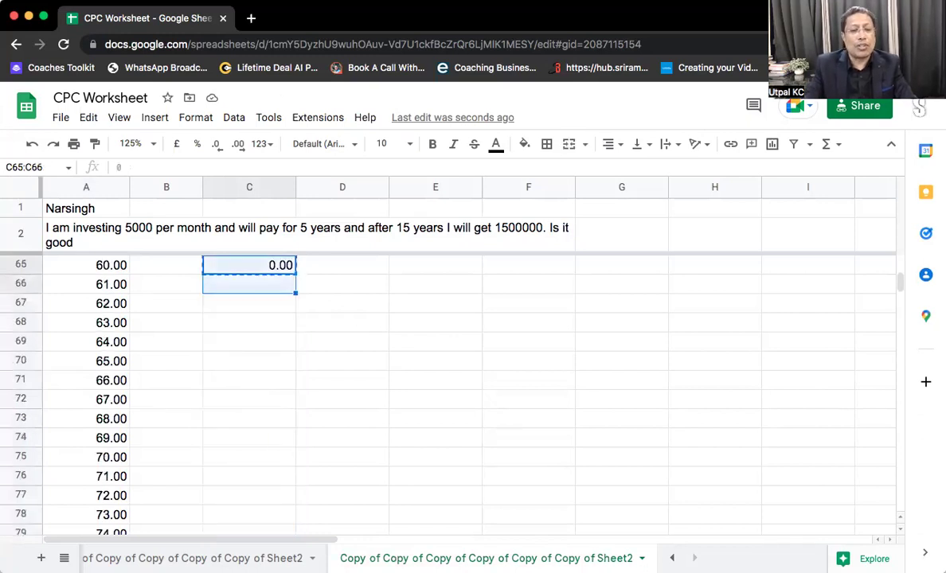
{"action": "key", "text": "Up"}
{"action": "key", "text": "Down"}
{"action": "key", "text": "Down"}
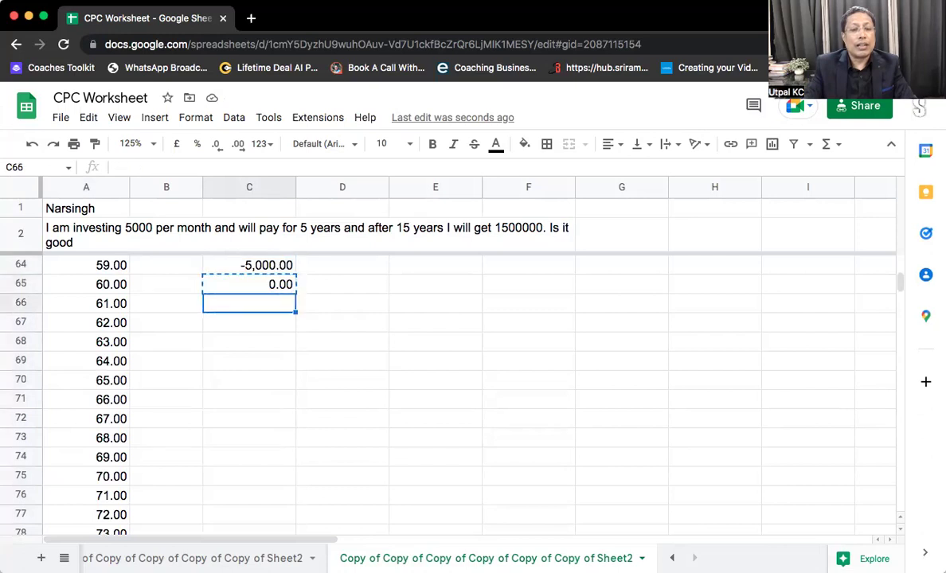
{"action": "key", "text": "shift+Down"}
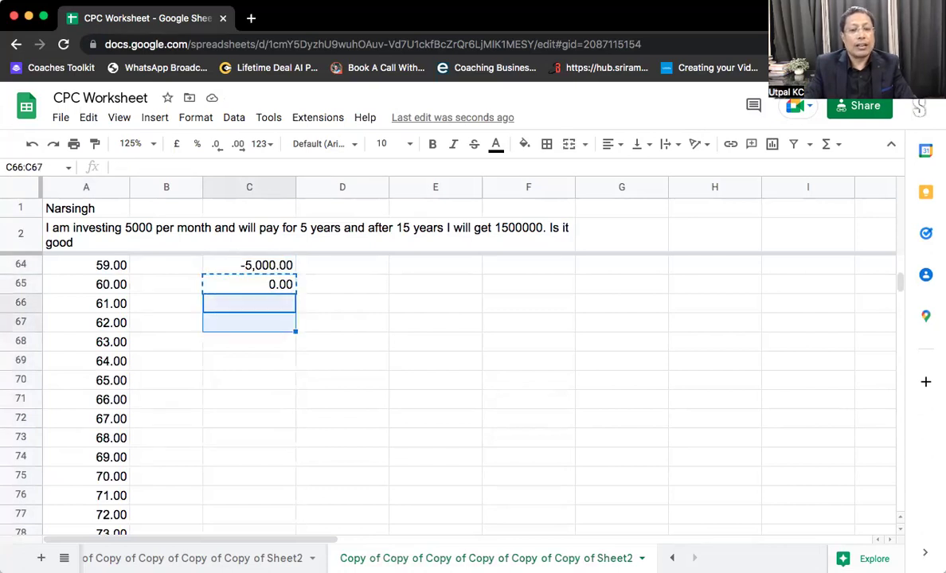
{"action": "key", "text": "super+shift+Down"}
{"action": "key", "text": "super+v"}
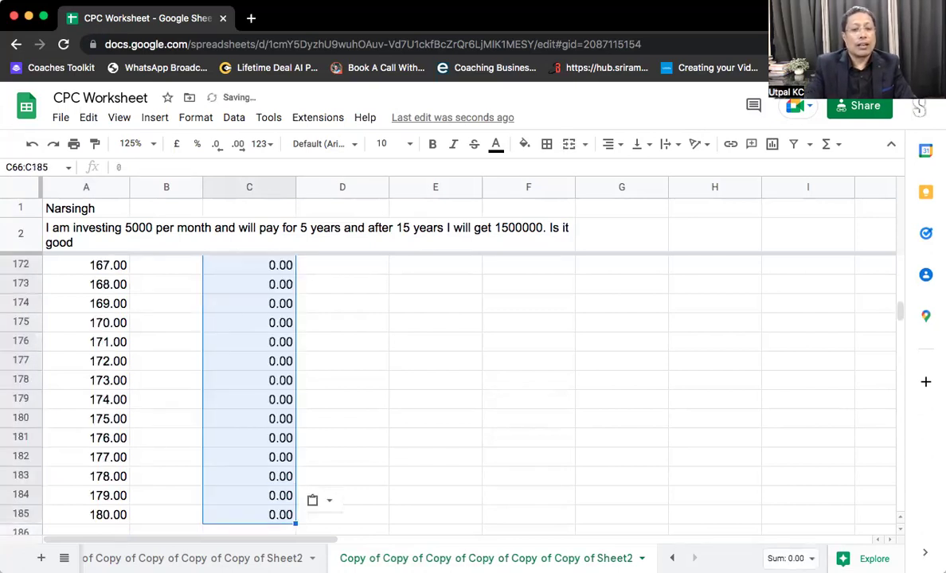
Step: Set the cashflow for period 180 in C185 to the 1500000 payout
{"action": "left_click", "coordinate": [248, 510]}
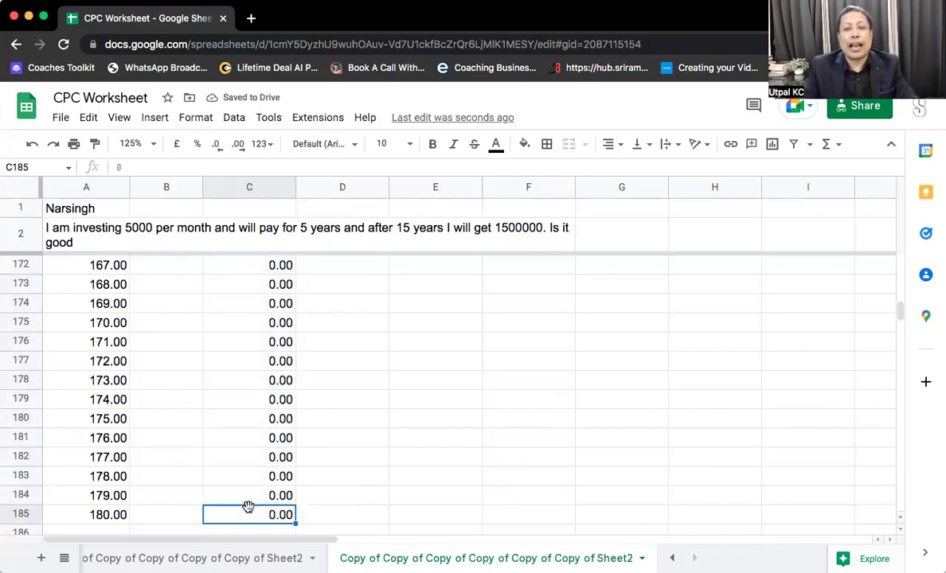
{"action": "type", "text": "1"}
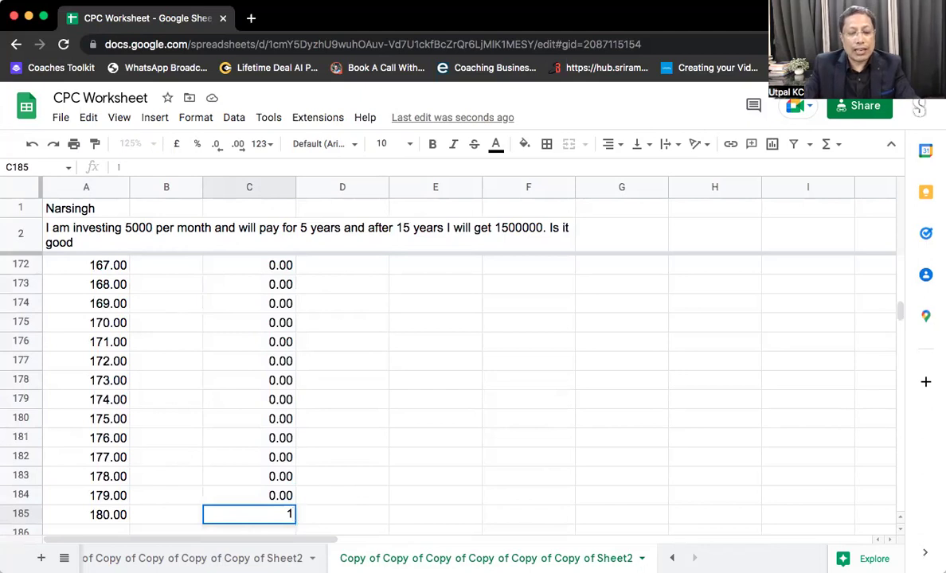
{"action": "type", "text": "500000"}
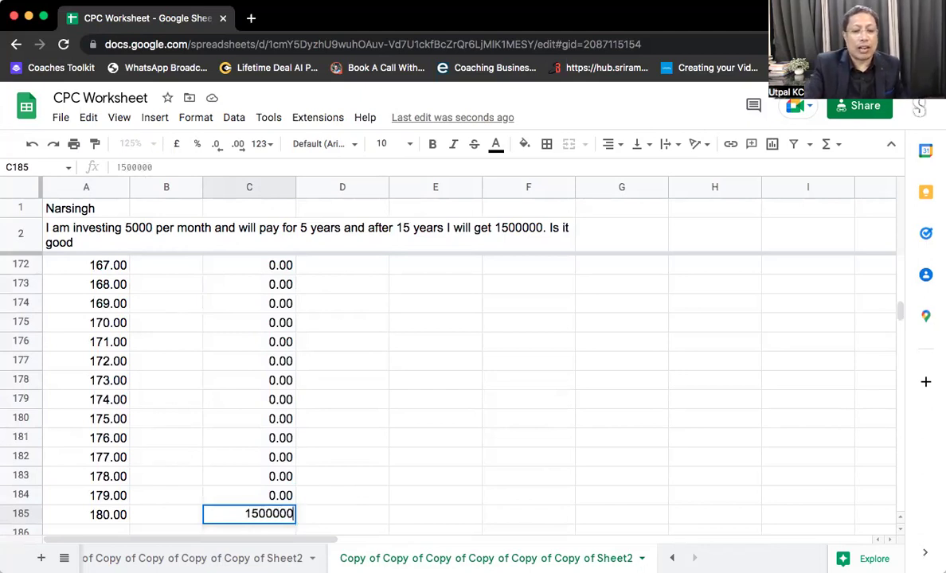
{"action": "key", "text": "Return"}
{"action": "key", "text": "Down"}
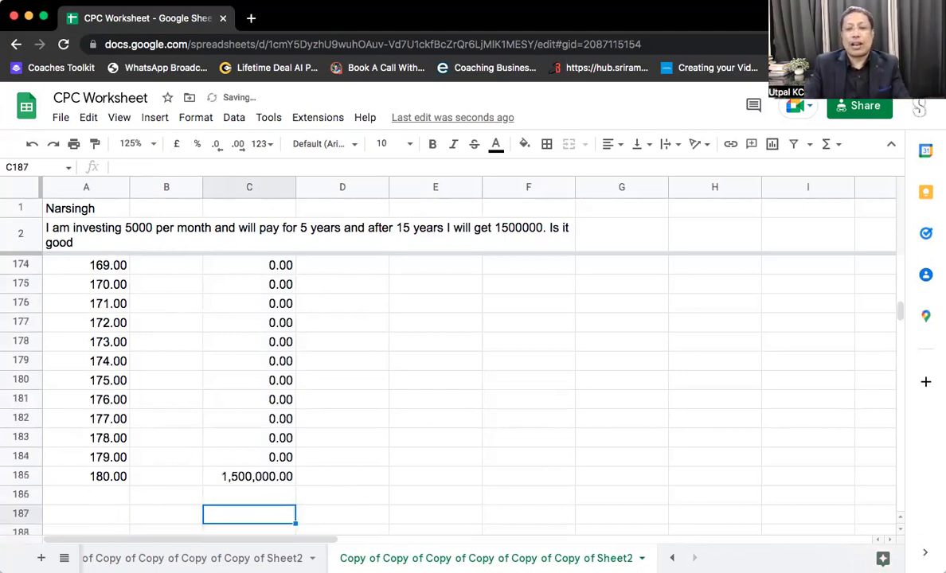
Step: Label A187 "ROI" and calculate the IRR of cashflows C5:C185 in C187
{"action": "left_click", "coordinate": [165, 514]}
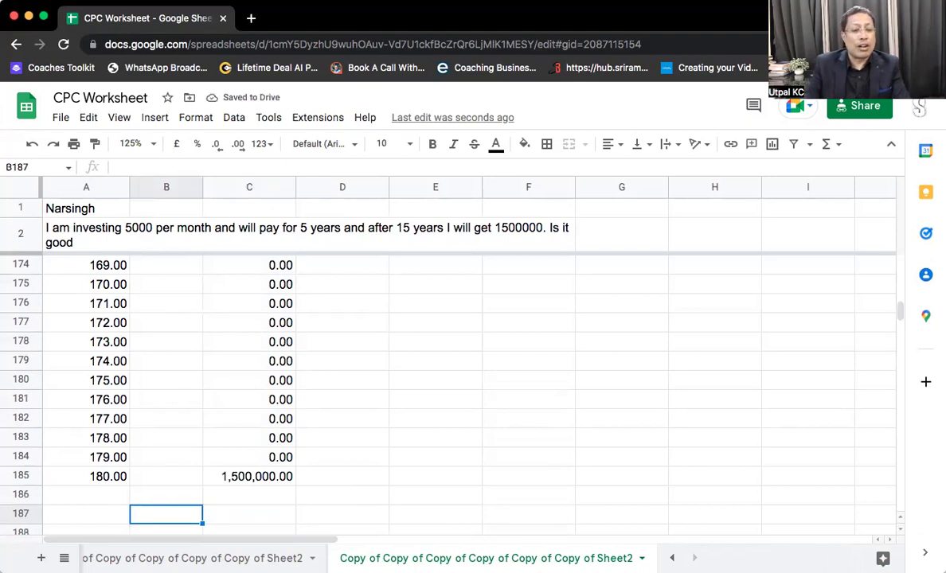
{"action": "left_click", "coordinate": [86, 514]}
{"action": "type", "text": "ROI"}
{"action": "key", "text": "Tab"}
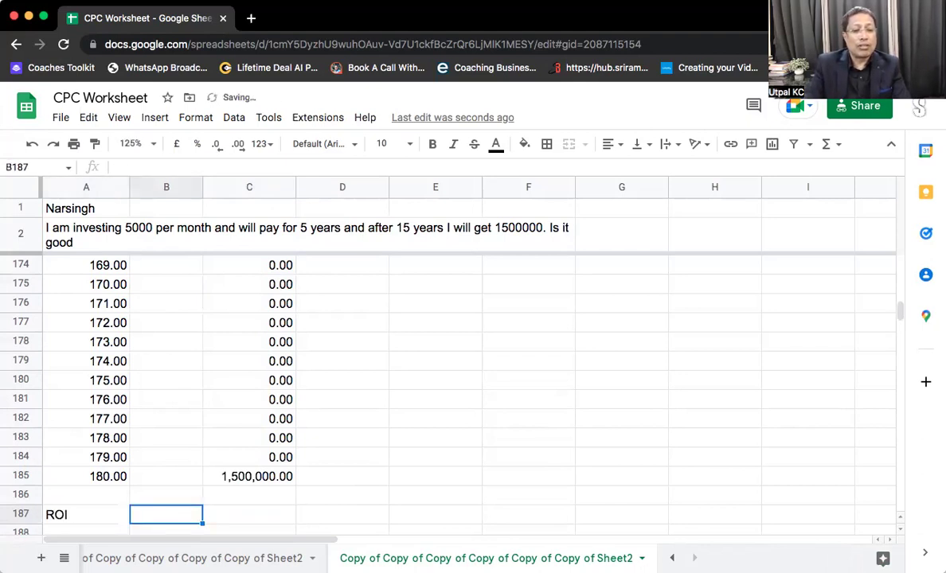
{"action": "left_click", "coordinate": [250, 514]}
{"action": "type", "text": "=SUM(C5:C185)"}
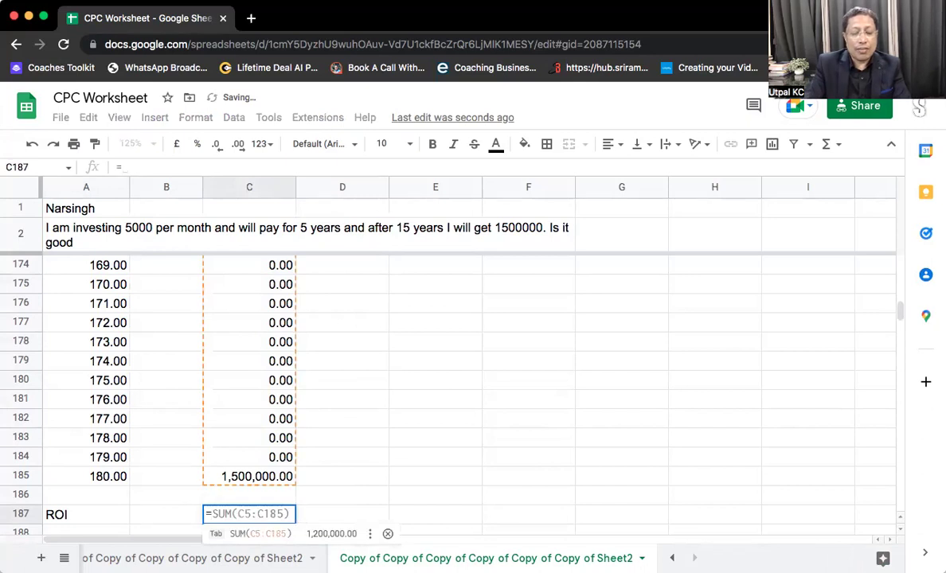
{"action": "type", "text": "irr("}
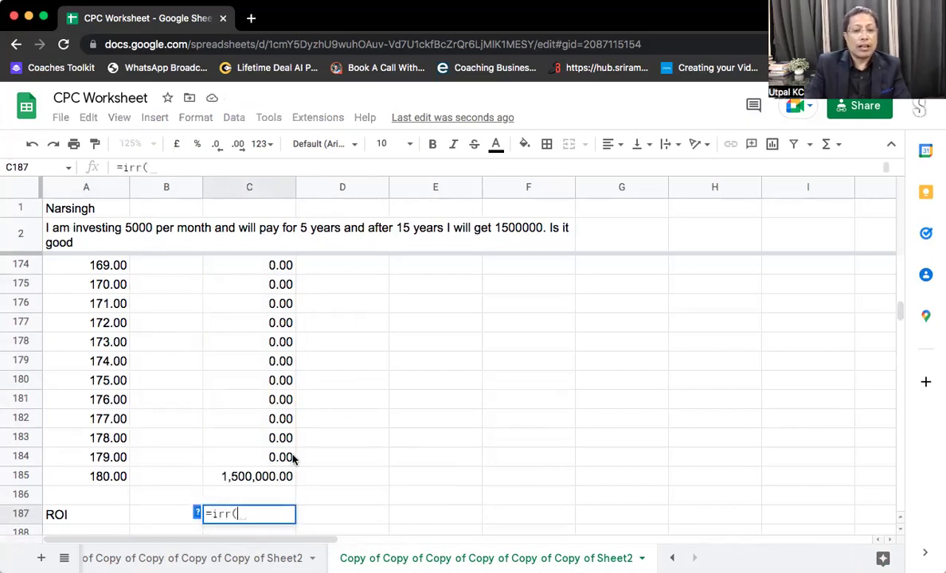
{"action": "left_click", "coordinate": [277, 476]}
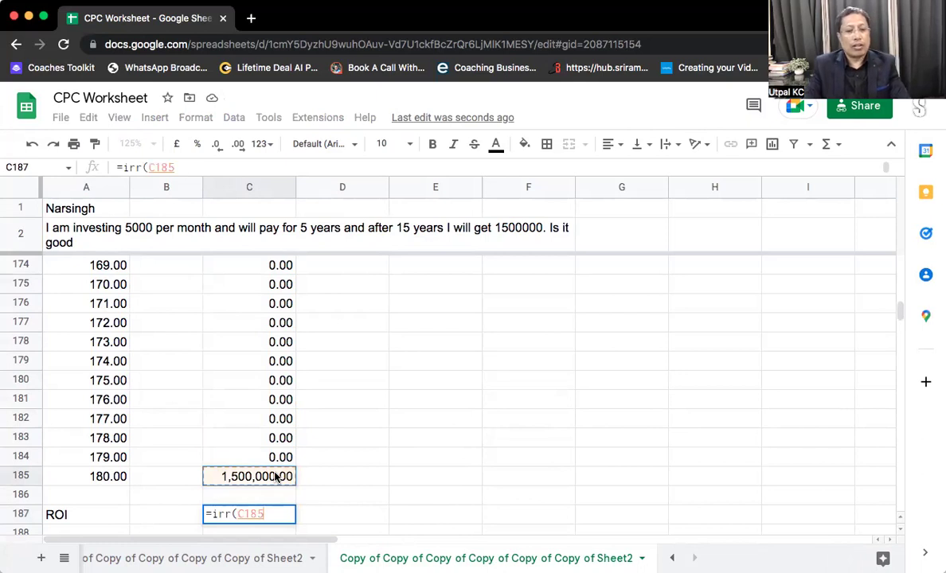
{"action": "key", "text": "super+shift+Up"}
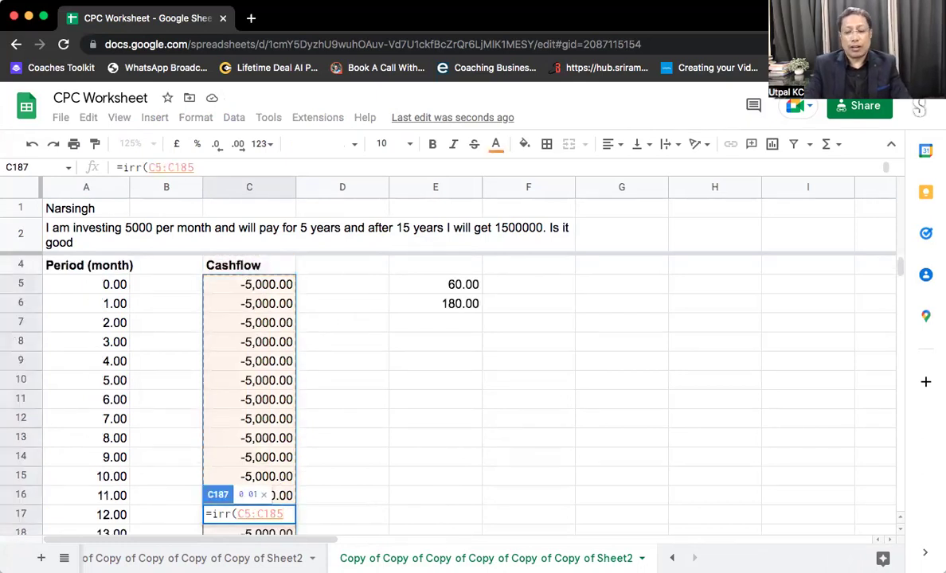
{"action": "key", "text": "Return"}
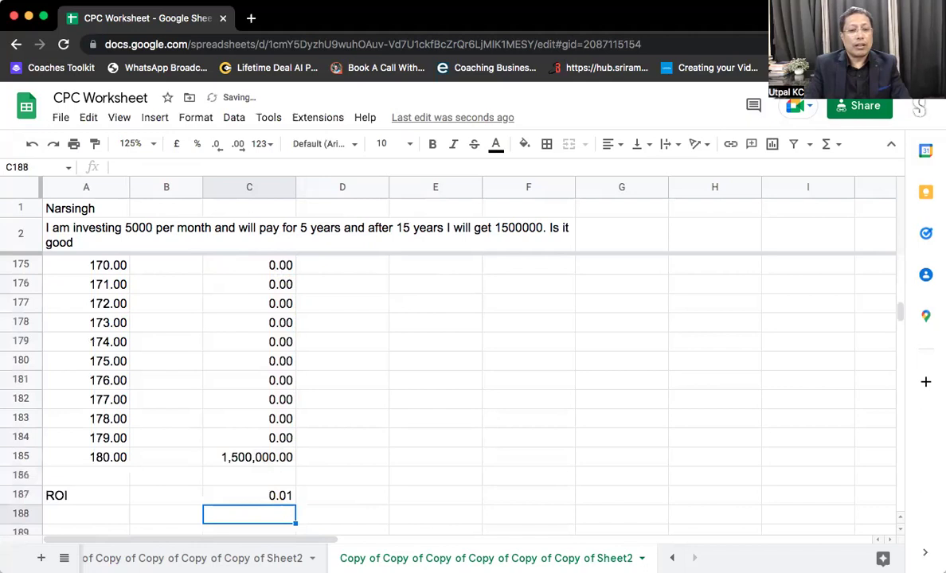
Step: Format the IRR in C187 as a percentage and label it "per month" in D187
{"action": "left_click", "coordinate": [249, 496]}
{"action": "left_click", "coordinate": [197, 143]}
{"action": "left_click", "coordinate": [327, 495]}
{"action": "type", "text": "per month"}
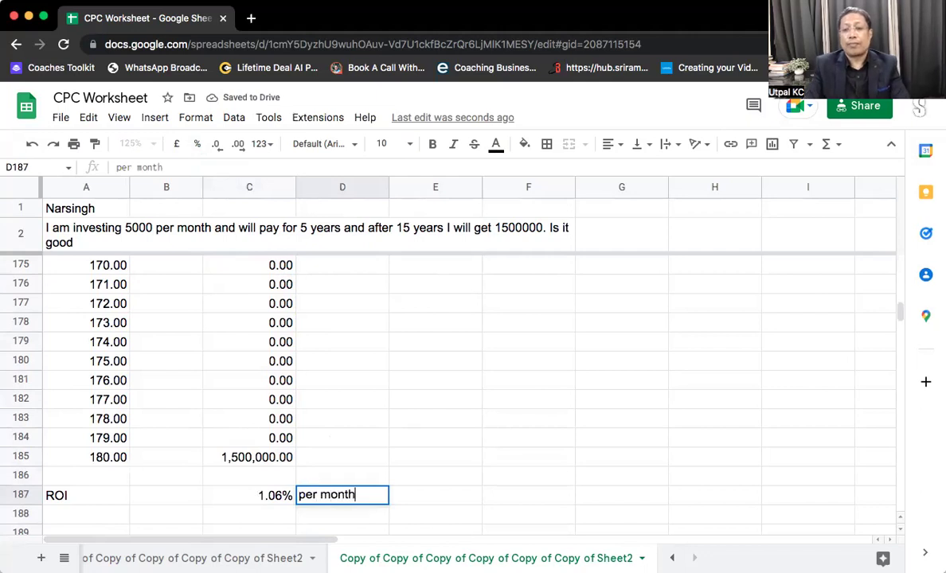
{"action": "key", "text": "Return"}
{"action": "left_click", "coordinate": [342, 495]}
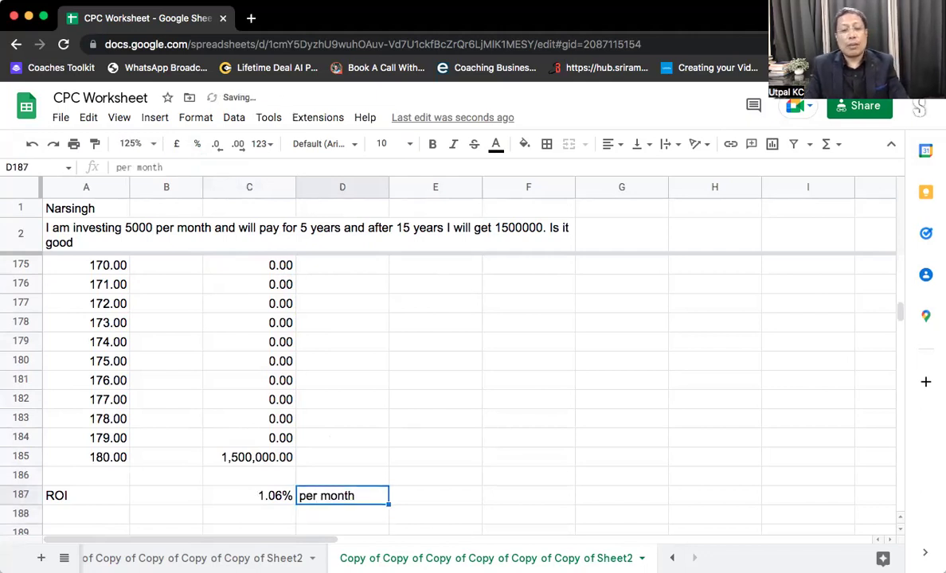
Step: Calculate the annual return in C188 with the formula =C187*12
{"action": "left_click", "coordinate": [249, 495]}
{"action": "left_click", "coordinate": [279, 514]}
{"action": "type", "text": "="}
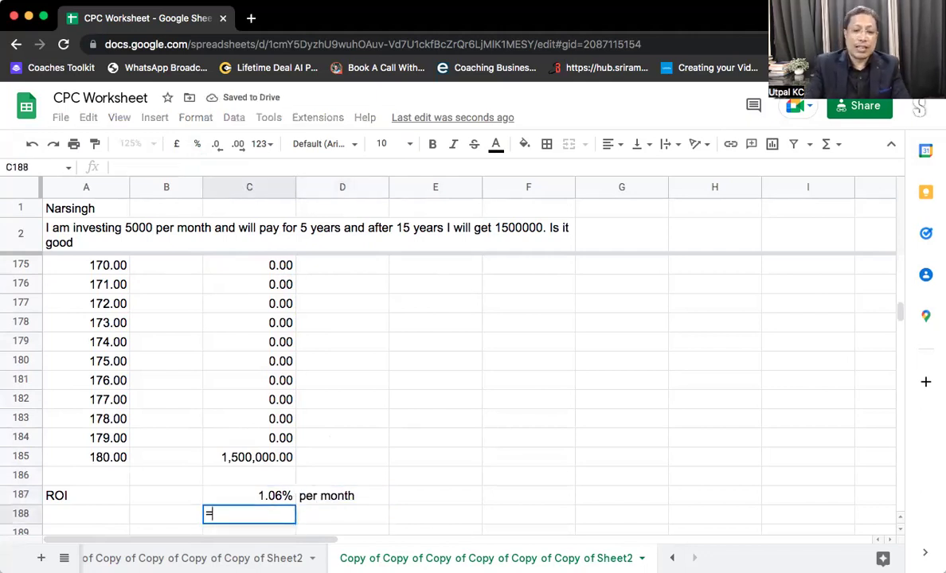
{"action": "left_click", "coordinate": [284, 497]}
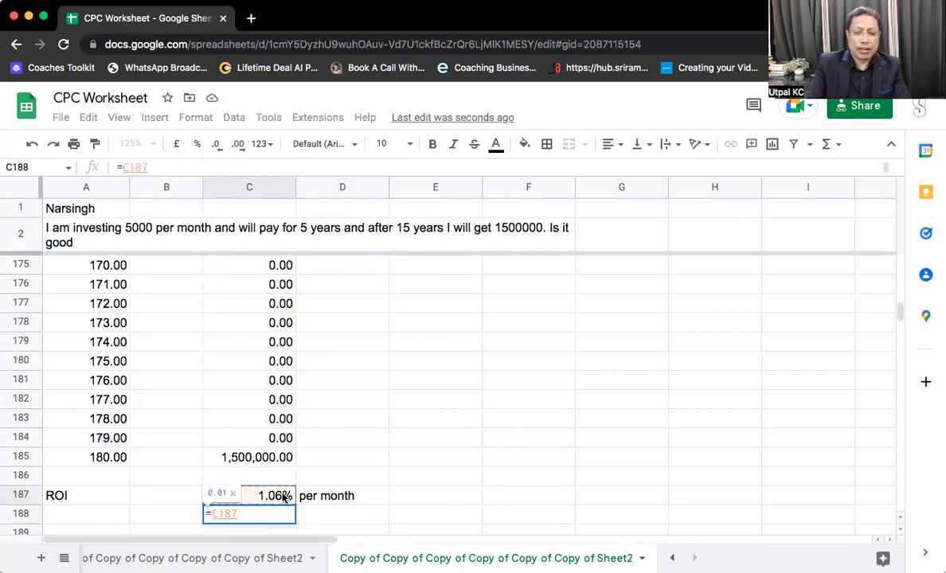
{"action": "type", "text": "*12"}
{"action": "key", "text": "Return"}
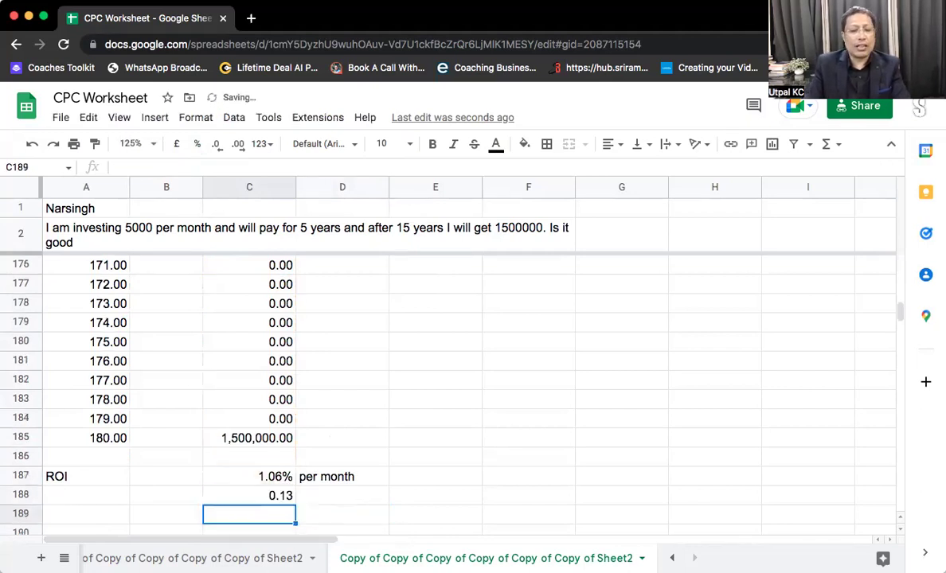
Step: Format the annual return in C188 as a percentage and label it "per year" in D188
{"action": "left_click", "coordinate": [249, 495]}
{"action": "left_click", "coordinate": [197, 143]}
{"action": "key", "text": "Right"}
{"action": "type", "text": "per "}
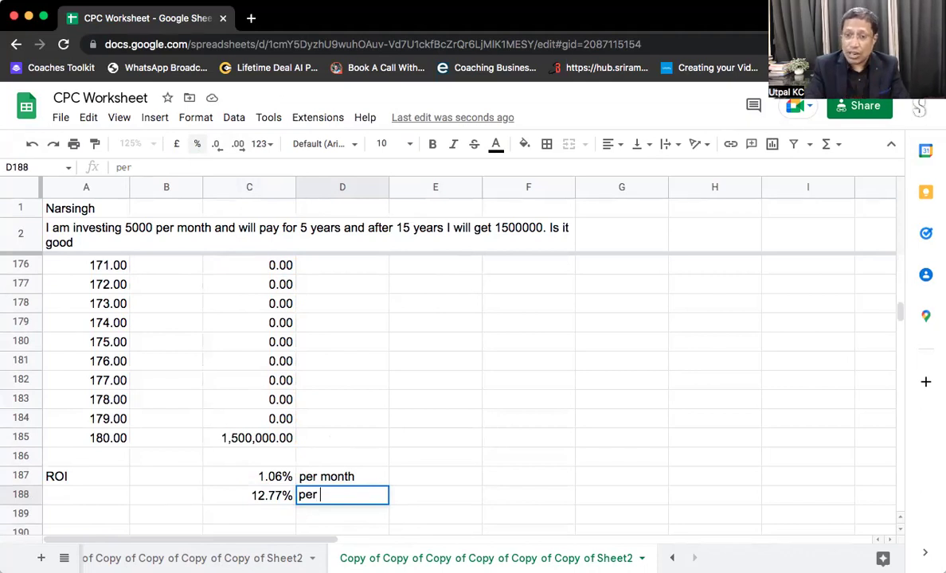
{"action": "type", "text": "year"}
{"action": "key", "text": "Return"}
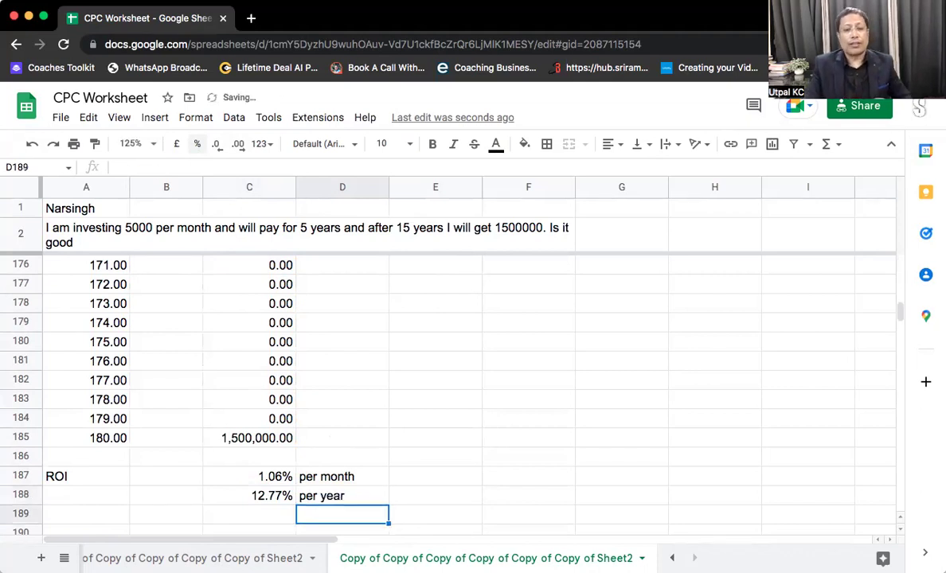
Step: Review the cashflow column from the final payout in C185 back to the first instalment in C5
{"action": "key", "text": "Up"}
{"action": "key", "text": "Up"}
{"action": "key", "text": "Left"}
{"action": "key", "text": "Up"}
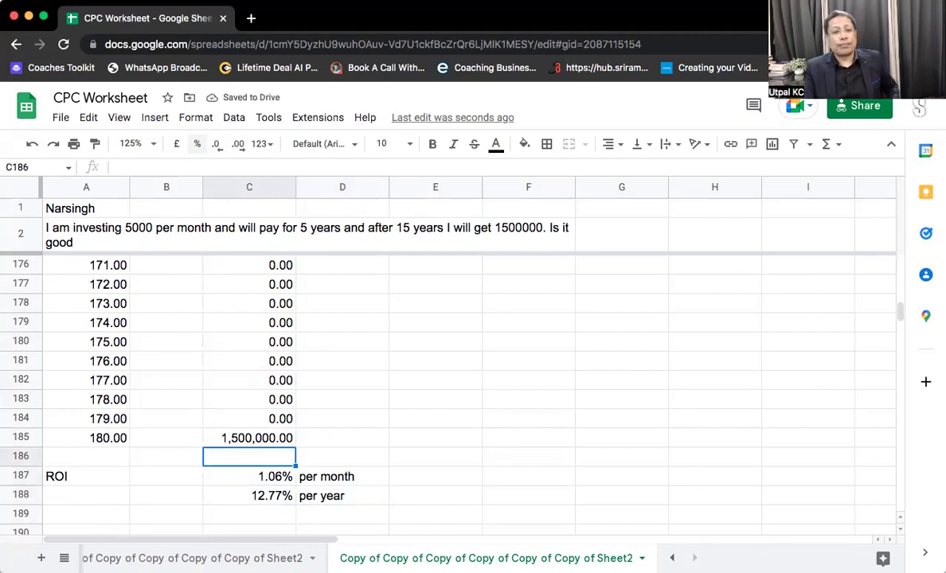
{"action": "key", "text": "Up"}
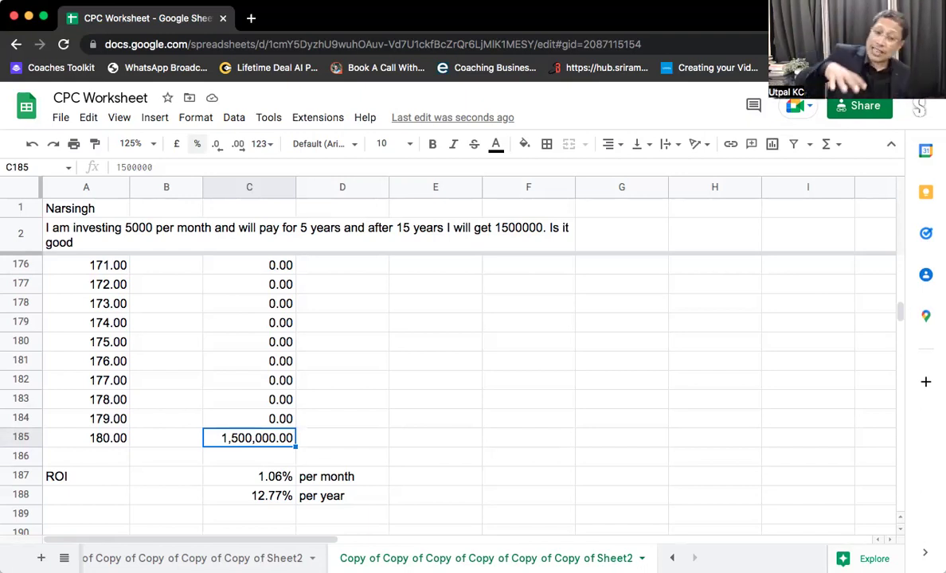
{"action": "left_click", "coordinate": [249, 399]}
{"action": "left_click", "coordinate": [249, 438]}
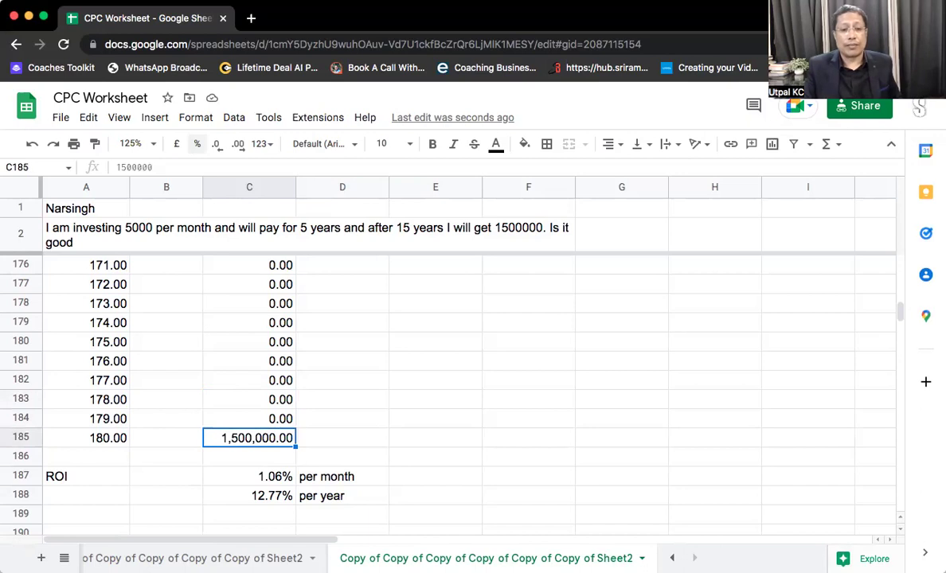
{"action": "left_click", "coordinate": [249, 399]}
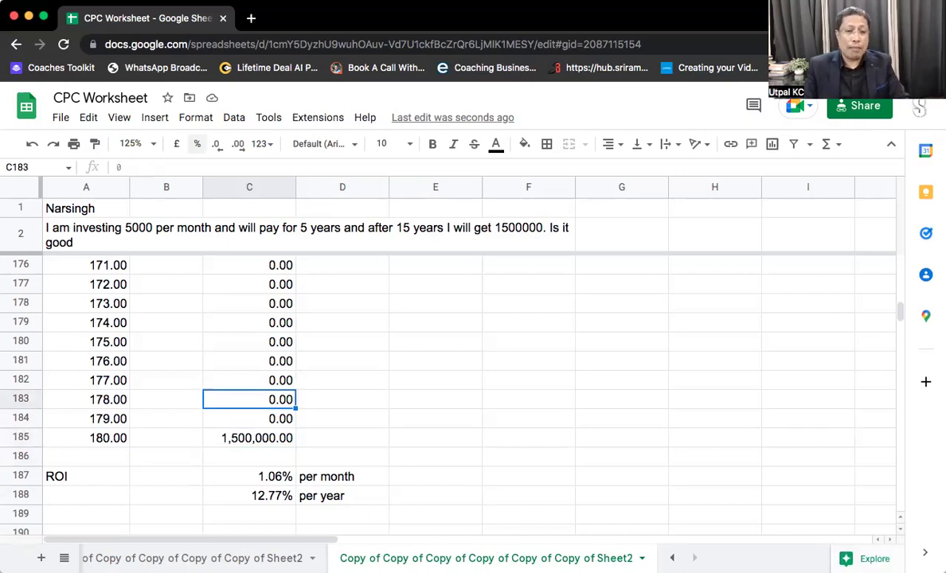
{"action": "key", "text": "super+Up"}
{"action": "left_click", "coordinate": [249, 284]}
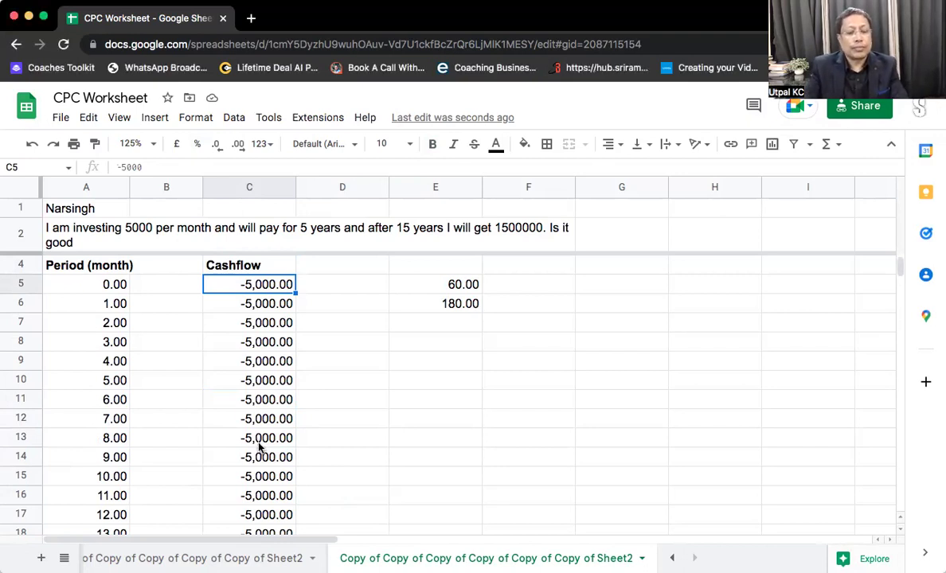
Step: Duplicate the current sheet and replace the name in A1 of the copy with the next viewer's first name
{"action": "right_click", "coordinate": [557, 558]}
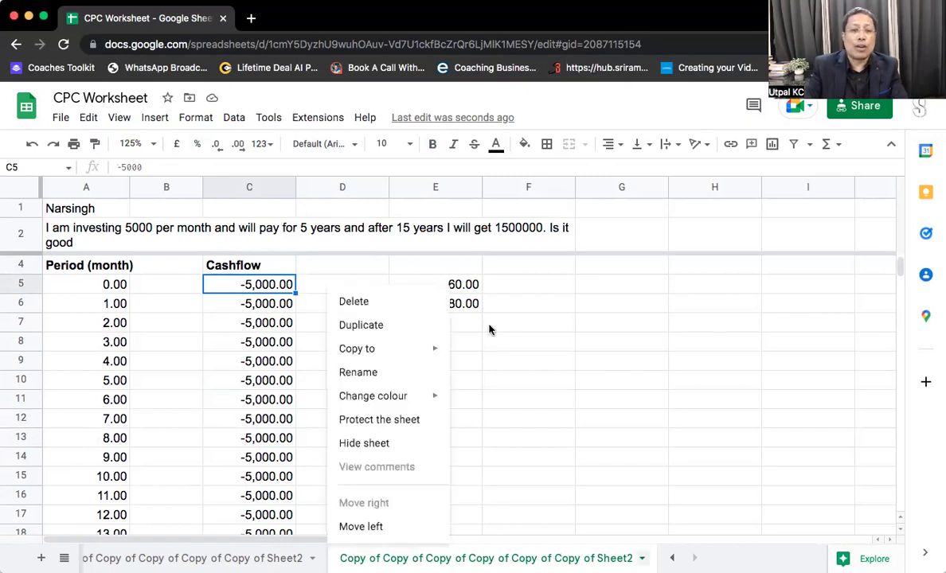
{"action": "left_click", "coordinate": [357, 324]}
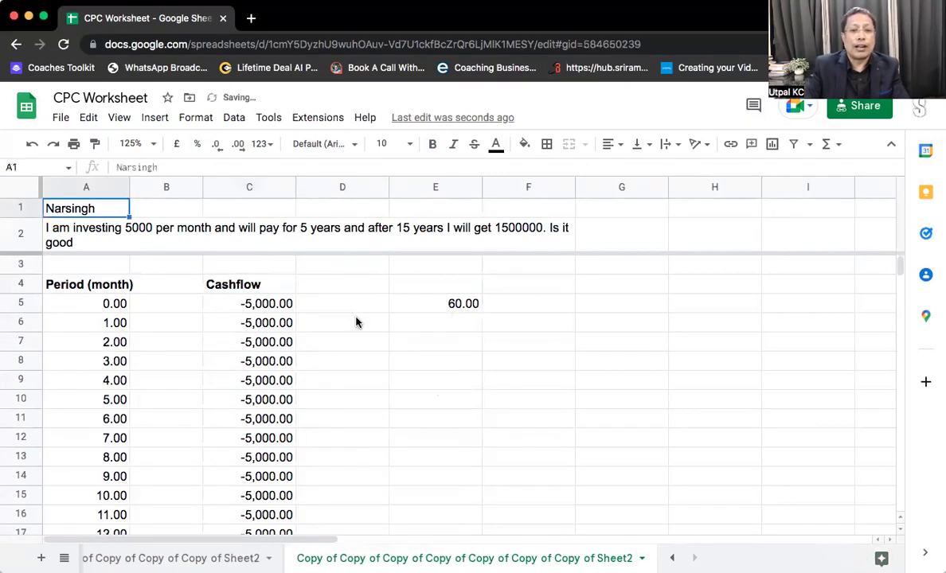
{"action": "double_click", "coordinate": [53, 228]}
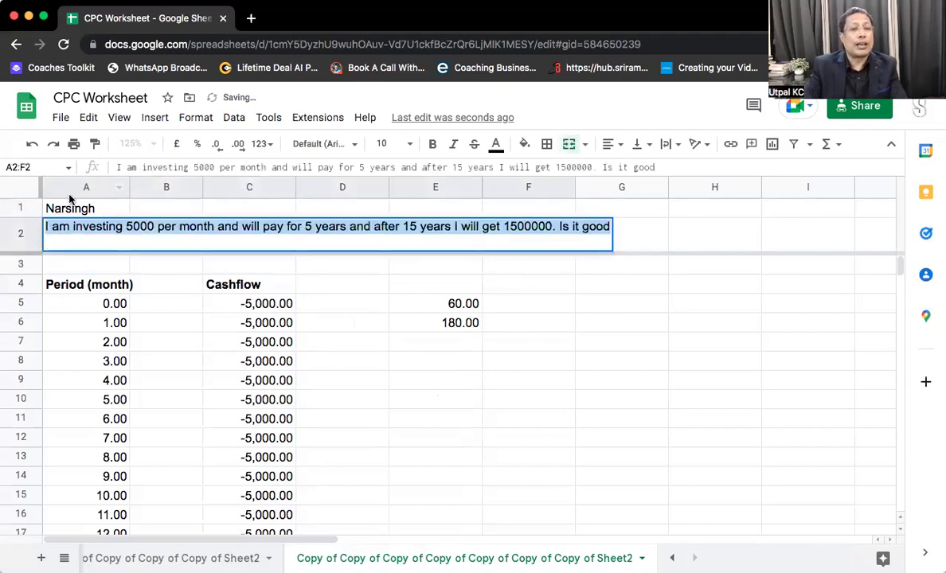
{"action": "double_click", "coordinate": [71, 205]}
{"action": "type", "text": "L"}
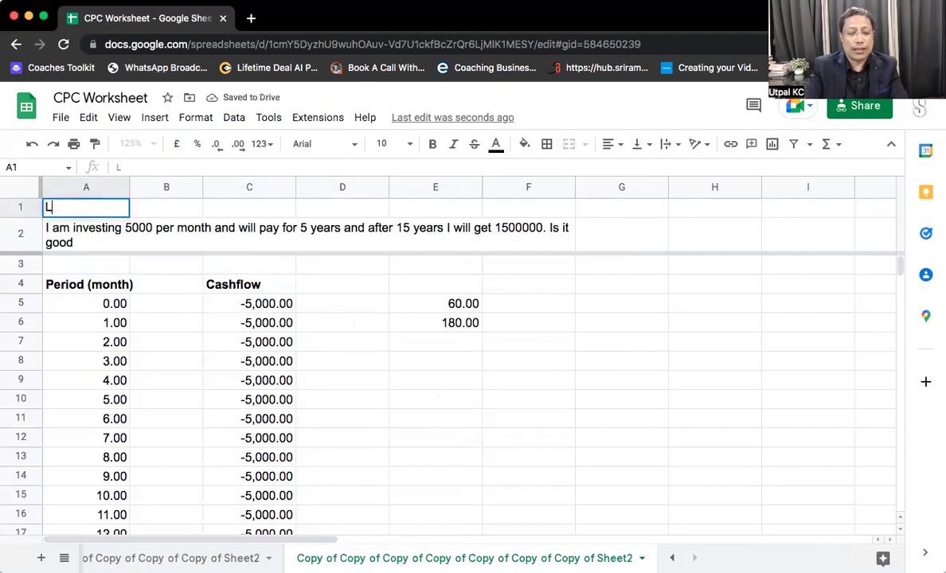
{"action": "type", "text": "ewis"}
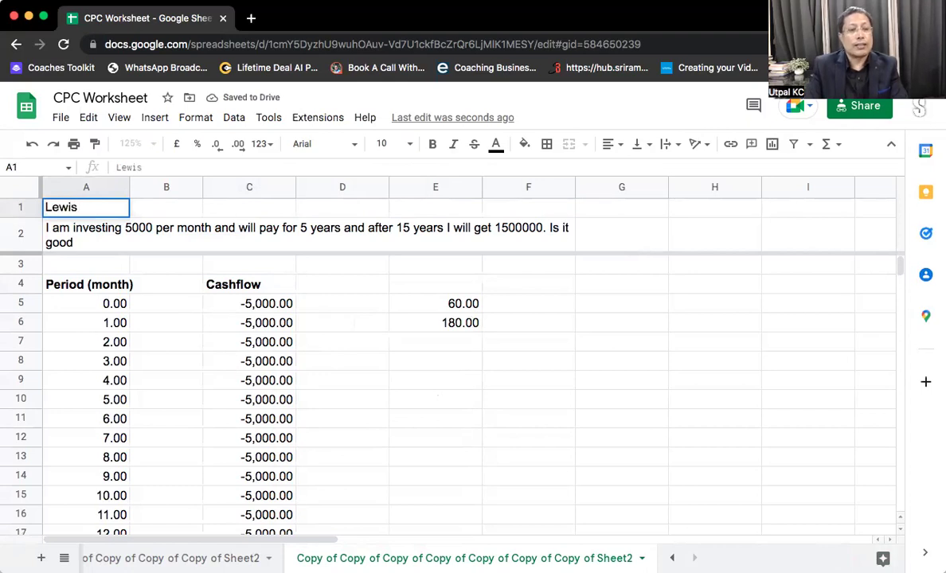
{"action": "key", "text": "Return"}
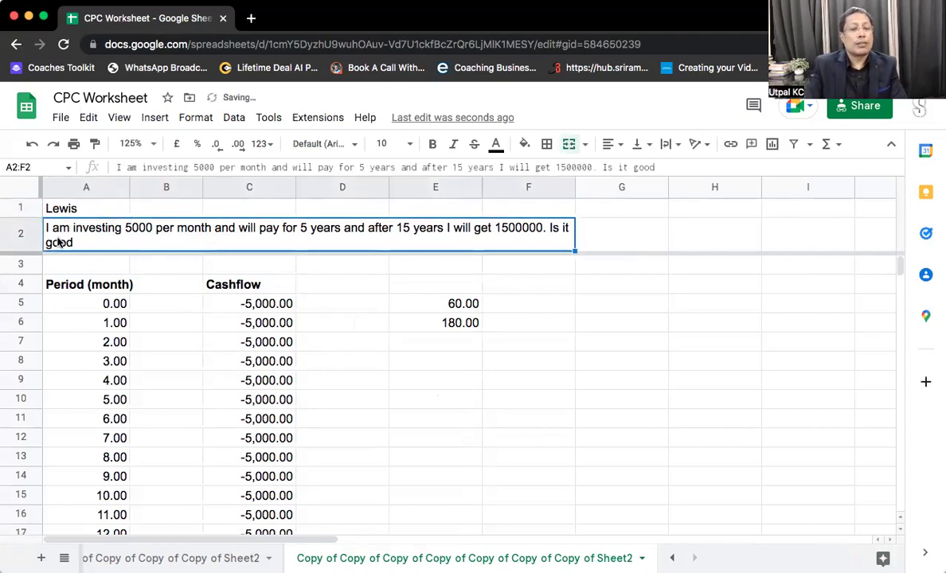
Step: Replace the question in A2 with the ULIP details: premium Rs3,13,000 p.a, ppt 12year, 36,00,000 sum assured, 44,00,000 death benefit, 126,000 p.a bonus, 30yrs term
{"action": "double_click", "coordinate": [58, 241]}
{"action": "triple_click", "coordinate": [87, 223]}
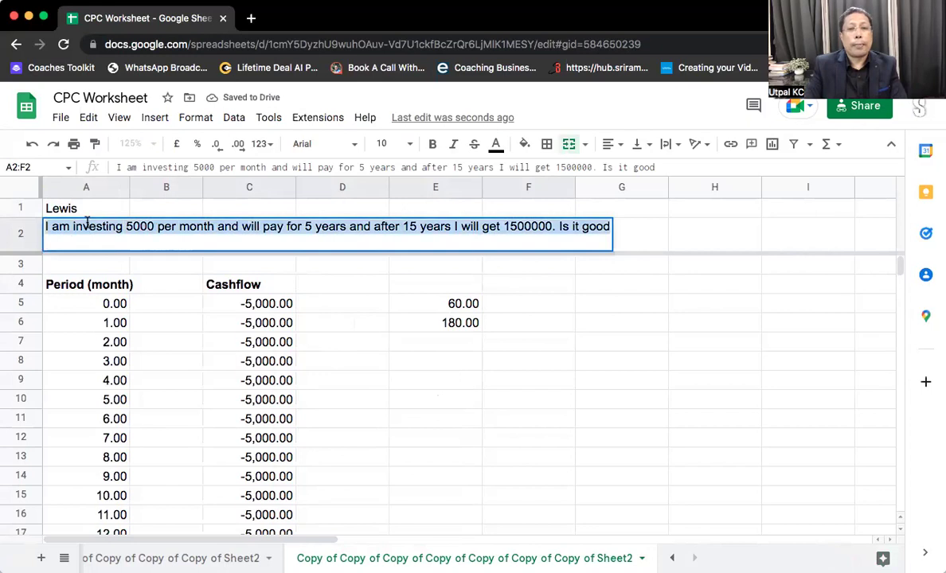
{"action": "type", "text": "ULIP,  premium Rs3,13,000 p.a, ppt 12year, sum assured Rs 36,00,000 on maturity, Death benefit 44,00,000, fixed guaranteed bonus 126,000 p.a policy maturity term 30yrs."}
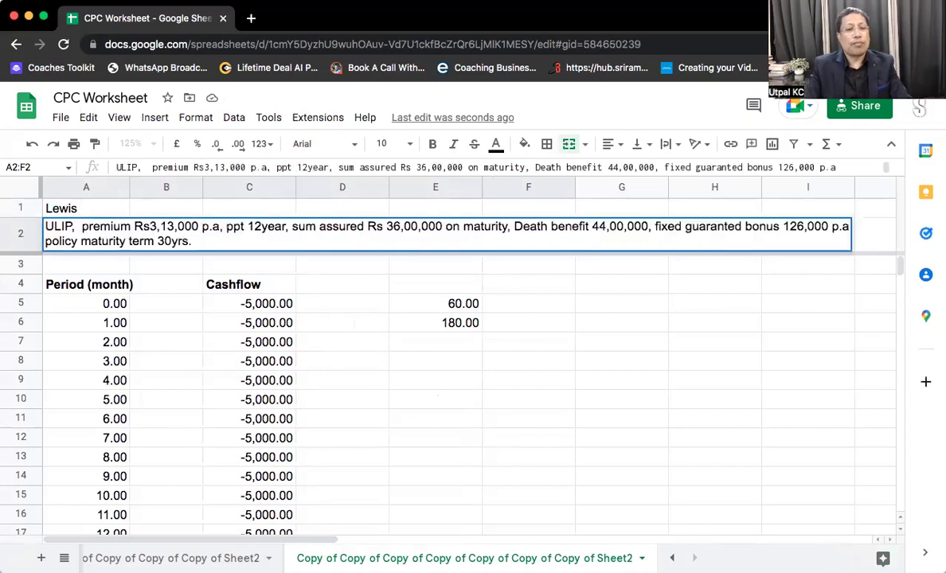
{"action": "key", "text": "Return"}
Step: Change the period column header in A4 to "Period (Yrs)"
{"action": "left_click", "coordinate": [87, 299]}
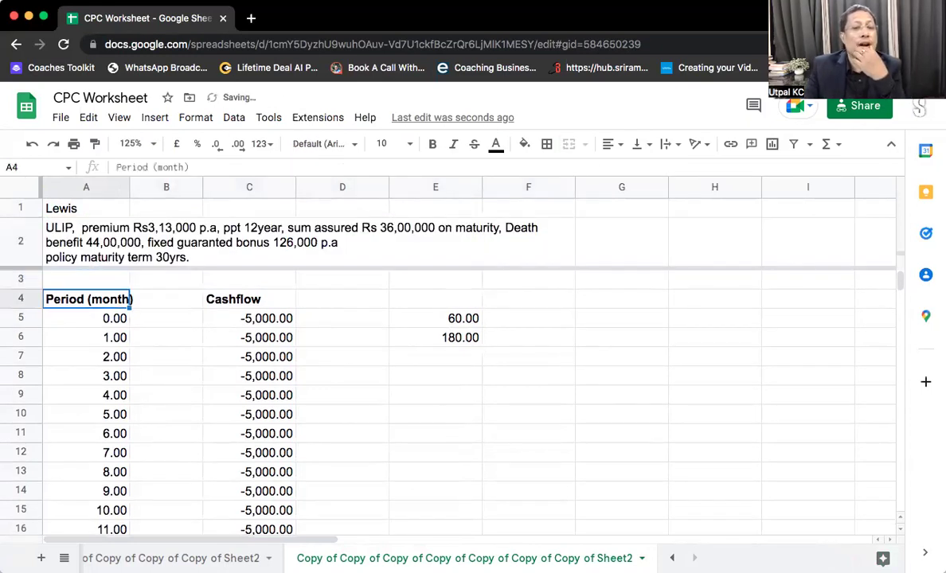
{"action": "left_click", "coordinate": [166, 299]}
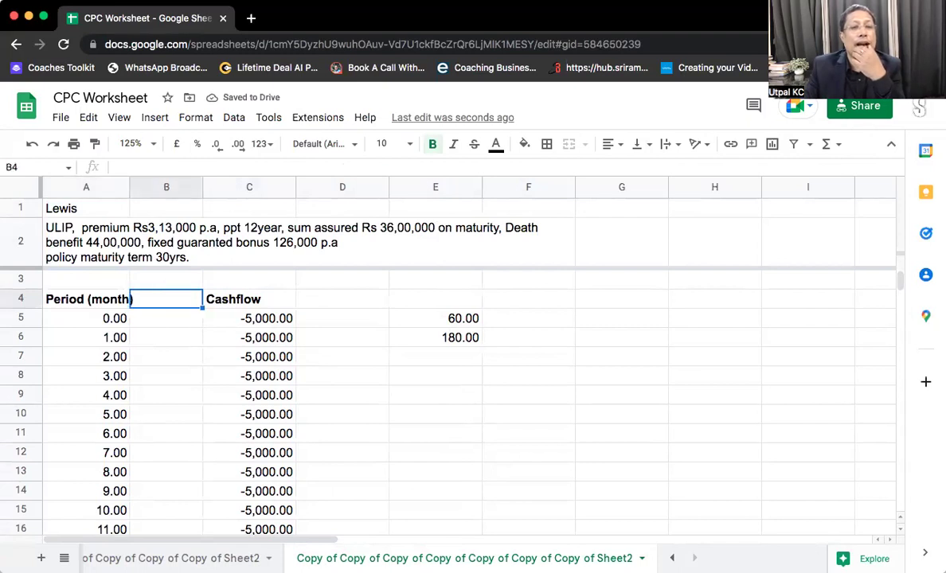
{"action": "left_click", "coordinate": [249, 298]}
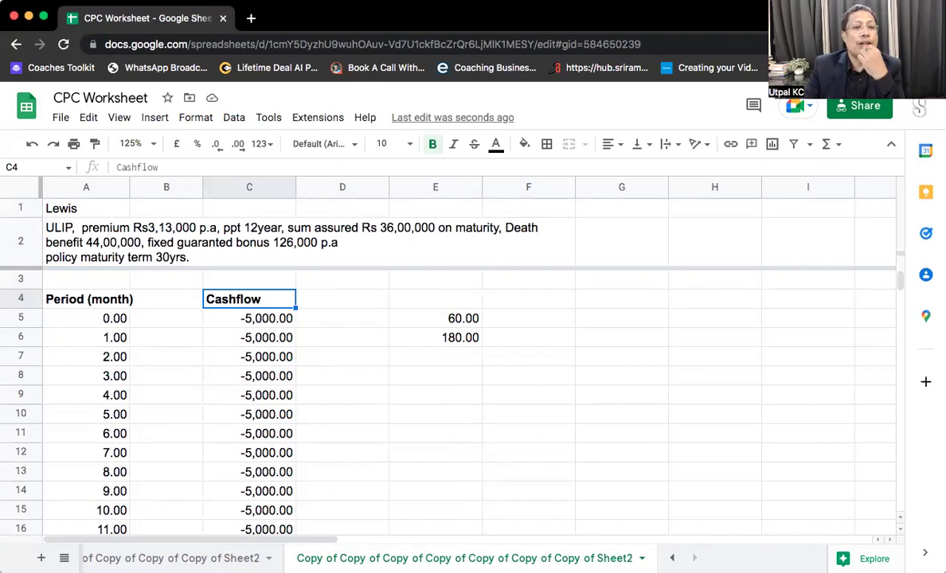
{"action": "left_click", "coordinate": [86, 299]}
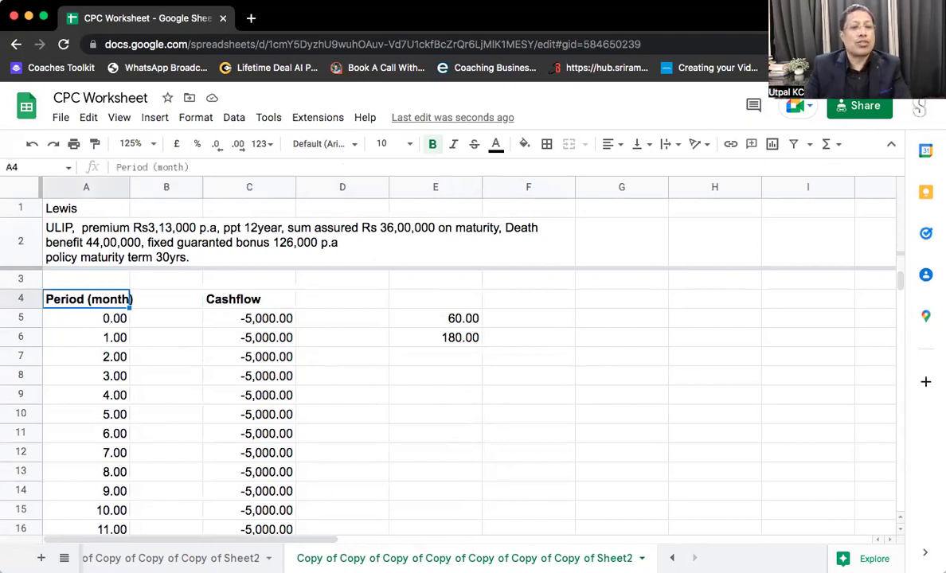
{"action": "type", "text": "PEr"}
{"action": "key", "text": "BackSpace"}
{"action": "key", "text": "BackSpace"}
{"action": "type", "text": "eriod ("}
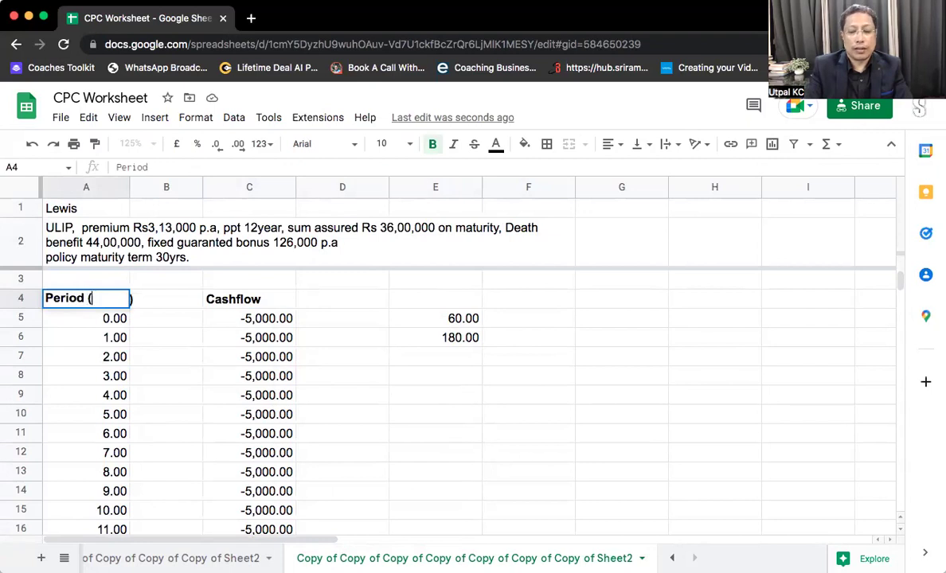
{"action": "type", "text": "Yrs)"}
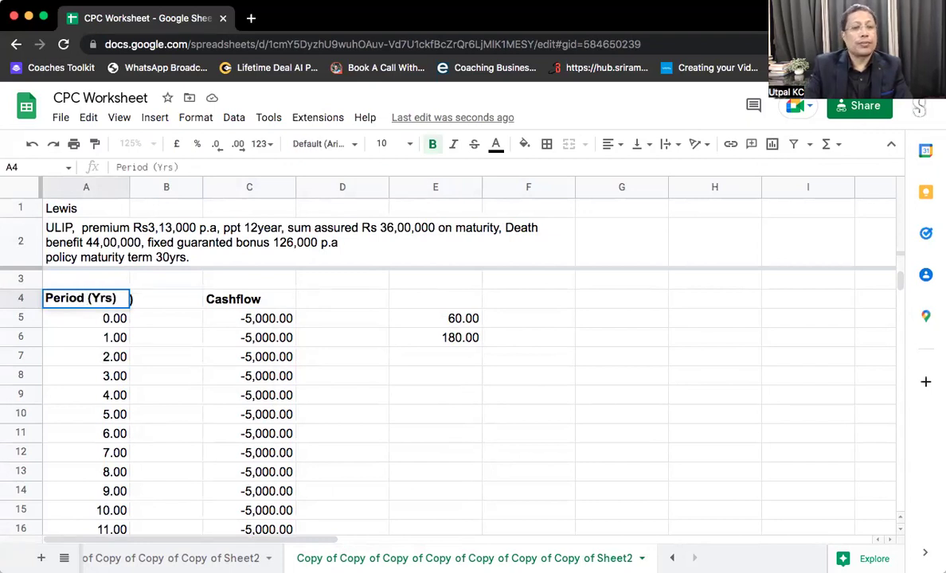
{"action": "key", "text": "Return"}
Step: Set the cashflow in C17, beside period 12, to 0
{"action": "key", "text": "Down"}
{"action": "key", "text": "Down"}
{"action": "key", "text": "Down"}
{"action": "key", "text": "Down"}
{"action": "key", "text": "Down"}
{"action": "key", "text": "Down"}
{"action": "key", "text": "Down"}
{"action": "key", "text": "Down"}
{"action": "key", "text": "Down"}
{"action": "key", "text": "Down"}
{"action": "key", "text": "Down"}
{"action": "key", "text": "Down"}
{"action": "key", "text": "Down"}
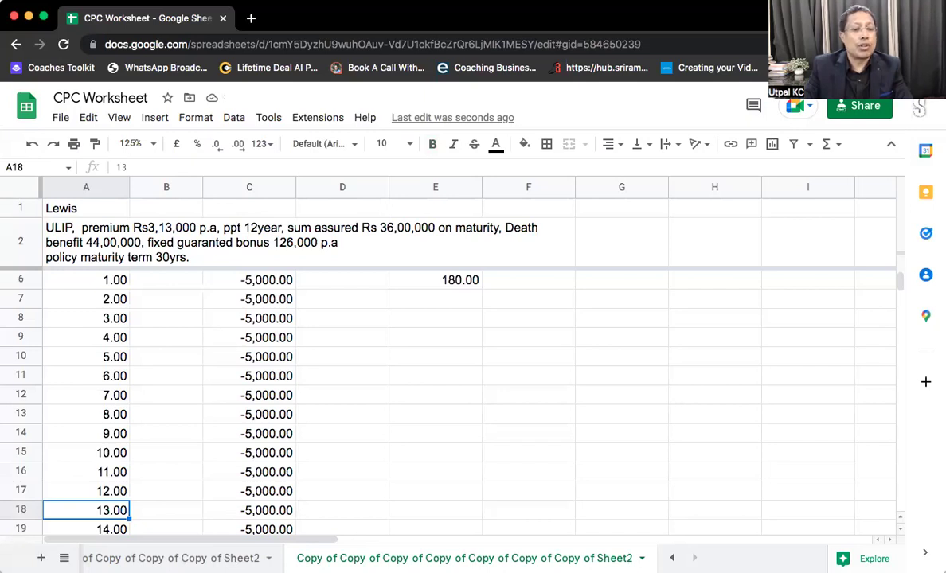
{"action": "left_click", "coordinate": [86, 471]}
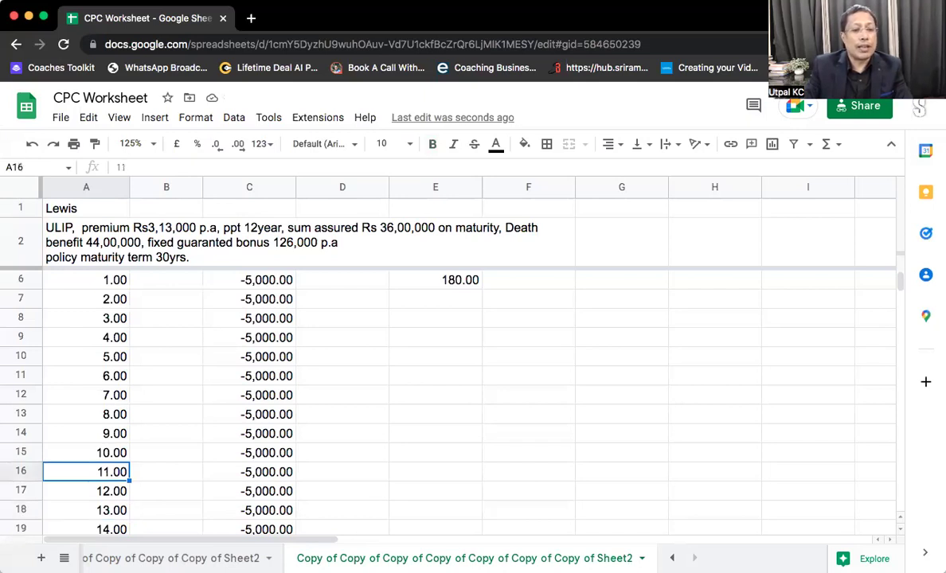
{"action": "left_click", "coordinate": [166, 471]}
{"action": "left_click", "coordinate": [249, 491]}
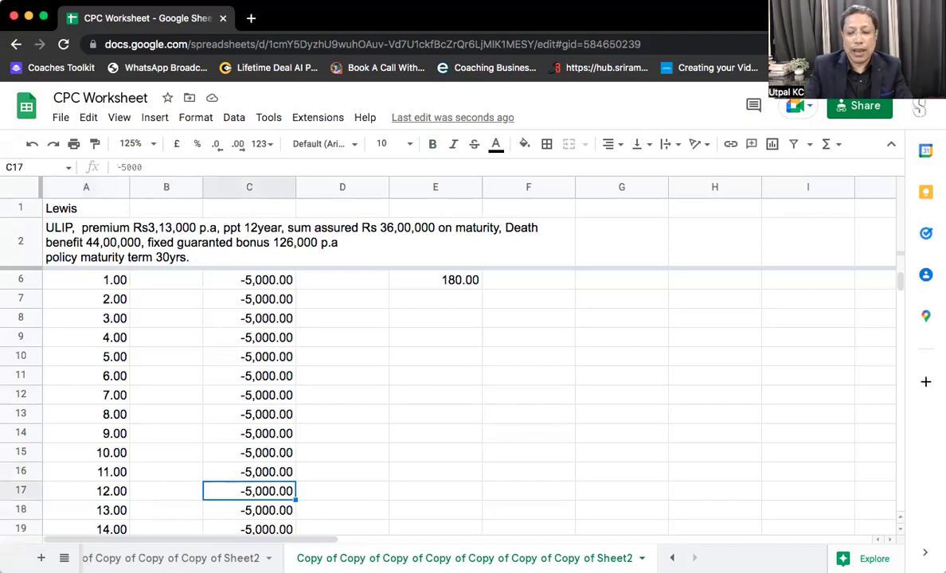
{"action": "type", "text": "0"}
{"action": "key", "text": "Return"}
Step: Clear everything in columns A to D from row 36 down, keeping the periods only up to 30
{"action": "left_click", "coordinate": [166, 510]}
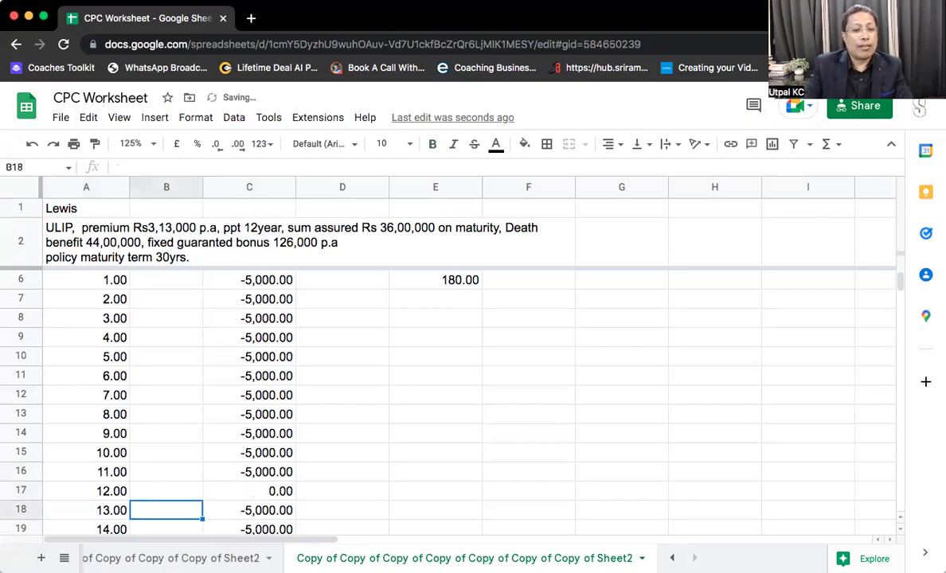
{"action": "key", "text": "Left"}
{"action": "key", "text": "Down"}
{"action": "key", "text": "Down"}
{"action": "key", "text": "Down"}
{"action": "key", "text": "Down"}
{"action": "key", "text": "Down"}
{"action": "key", "text": "Down"}
{"action": "key", "text": "Down"}
{"action": "key", "text": "Down"}
{"action": "key", "text": "Down"}
{"action": "key", "text": "Down"}
{"action": "key", "text": "Down"}
{"action": "key", "text": "Down"}
{"action": "key", "text": "Down"}
{"action": "key", "text": "Down"}
{"action": "key", "text": "Down"}
{"action": "key", "text": "Down"}
{"action": "key", "text": "Down"}
{"action": "key", "text": "Down"}
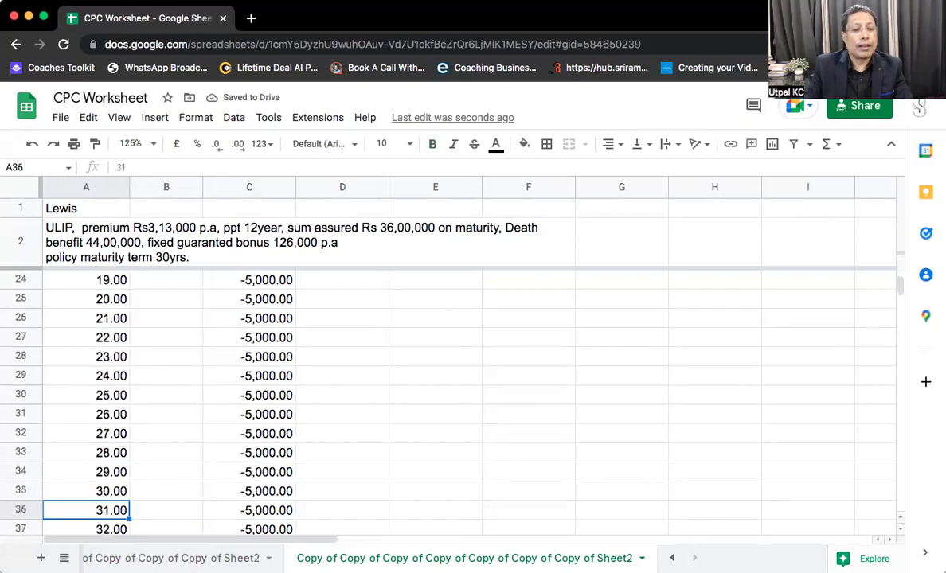
{"action": "key", "text": "shift+Right"}
{"action": "key", "text": "shift+Right"}
{"action": "key", "text": "shift+Right"}
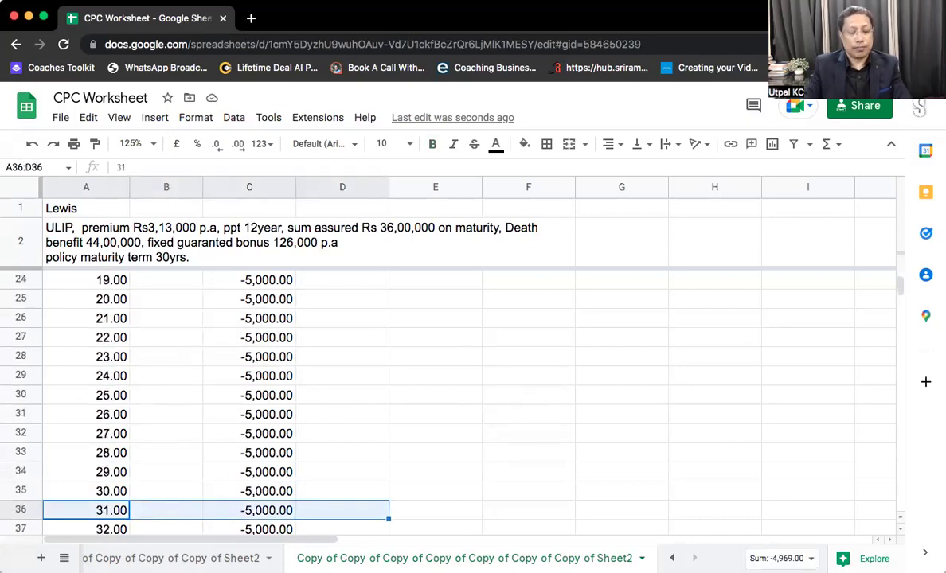
{"action": "key", "text": "ctrl+shift+Down"}
{"action": "key", "text": "ctrl+shift+Down"}
{"action": "key", "text": "Delete"}
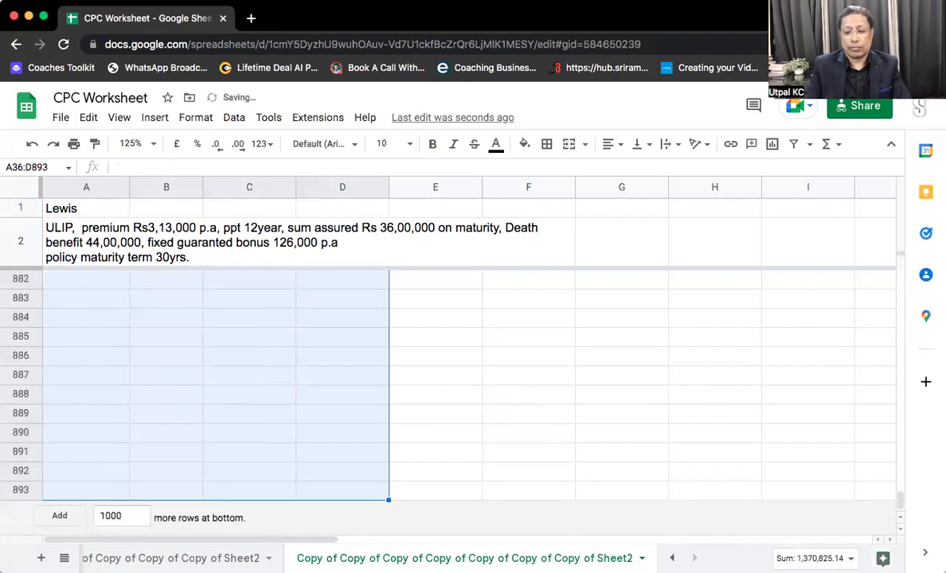
Step: Review the remaining period rows from 30 back up to 1
{"action": "key", "text": "ctrl+Up"}
{"action": "key", "text": "Up"}
{"action": "key", "text": "Up"}
{"action": "key", "text": "Up"}
{"action": "key", "text": "Up"}
{"action": "key", "text": "Up"}
{"action": "key", "text": "Up"}
{"action": "key", "text": "Up"}
{"action": "key", "text": "Up"}
{"action": "key", "text": "Up"}
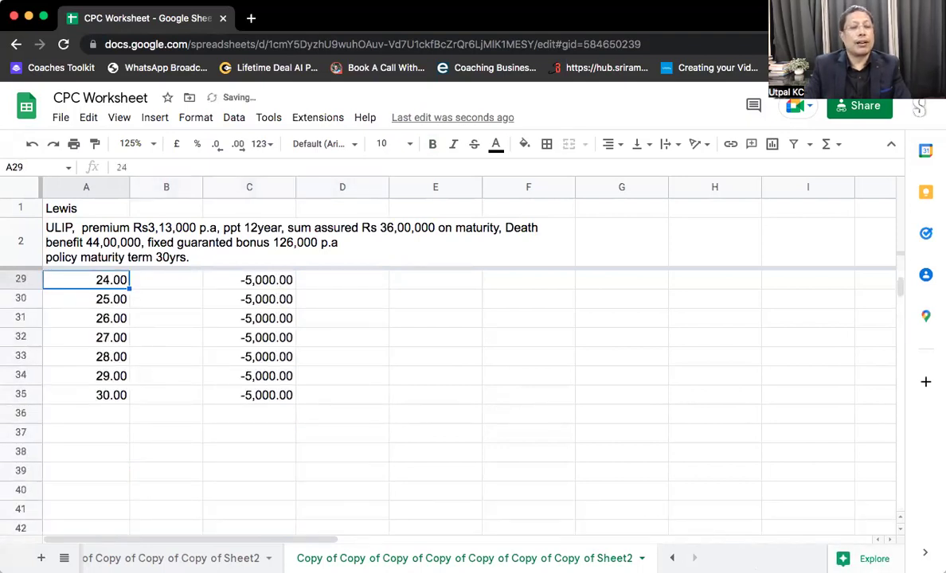
{"action": "key", "text": "Up"}
{"action": "key", "text": "Up"}
{"action": "key", "text": "Up"}
{"action": "key", "text": "Up"}
{"action": "key", "text": "Up"}
{"action": "key", "text": "Up"}
{"action": "key", "text": "Up"}
{"action": "key", "text": "Up"}
{"action": "key", "text": "Up"}
{"action": "key", "text": "Up"}
{"action": "key", "text": "Up"}
{"action": "key", "text": "Up"}
{"action": "key", "text": "Up"}
{"action": "key", "text": "Up"}
{"action": "key", "text": "Up"}
{"action": "key", "text": "Up"}
{"action": "key", "text": "Up"}
{"action": "key", "text": "Up"}
{"action": "key", "text": "Up"}
{"action": "key", "text": "Up"}
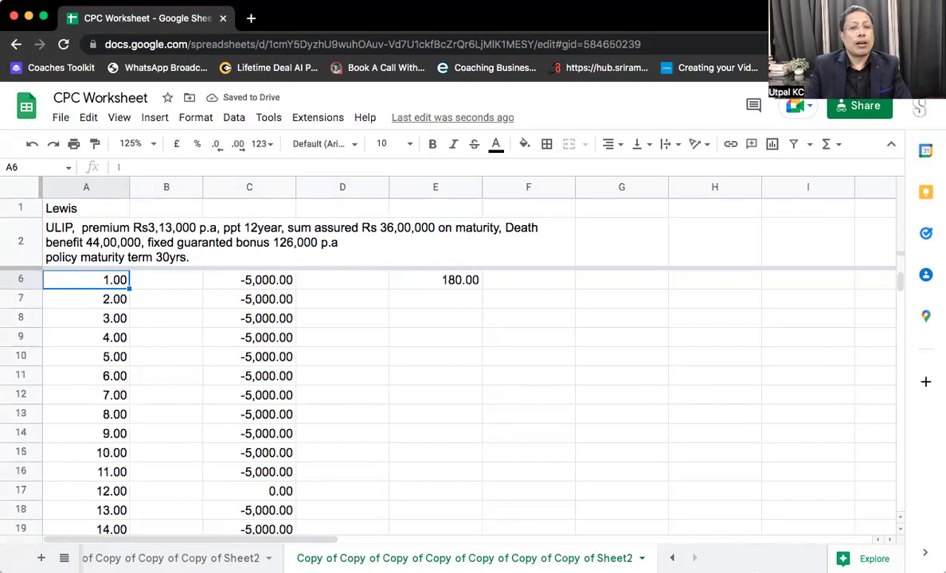
Step: Clear the cashflow values from C17 down to the last period in C35
{"action": "key", "text": "Down"}
{"action": "key", "text": "Down"}
{"action": "key", "text": "Down"}
{"action": "key", "text": "Down"}
{"action": "key", "text": "Down"}
{"action": "key", "text": "Down"}
{"action": "key", "text": "Down"}
{"action": "key", "text": "Down"}
{"action": "key", "text": "Down"}
{"action": "key", "text": "Down"}
{"action": "key", "text": "Down"}
{"action": "key", "text": "Down"}
{"action": "key", "text": "Down"}
{"action": "key", "text": "Down"}
{"action": "key", "text": "Down"}
{"action": "key", "text": "Down"}
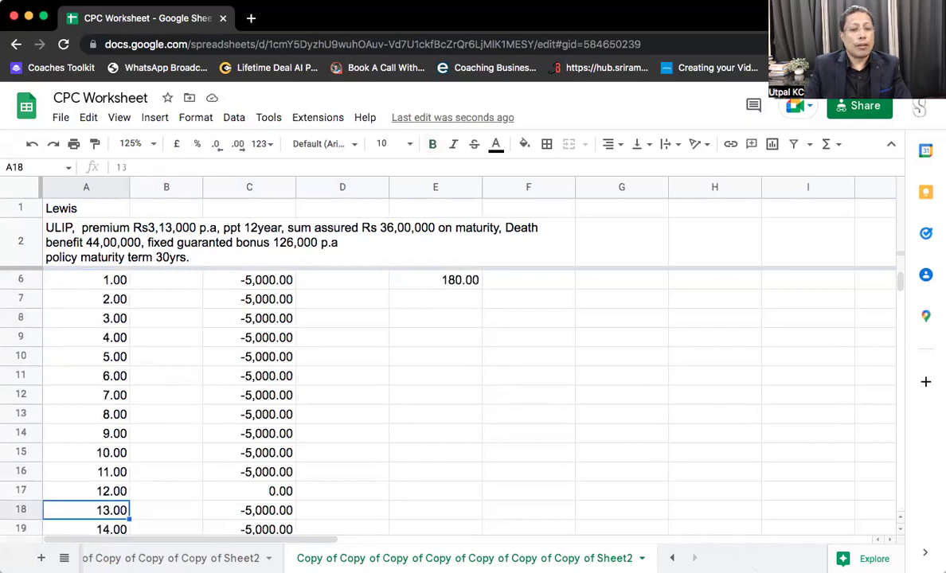
{"action": "key", "text": "Up"}
{"action": "key", "text": "Up"}
{"action": "key", "text": "Up"}
{"action": "key", "text": "Right"}
{"action": "key", "text": "Right"}
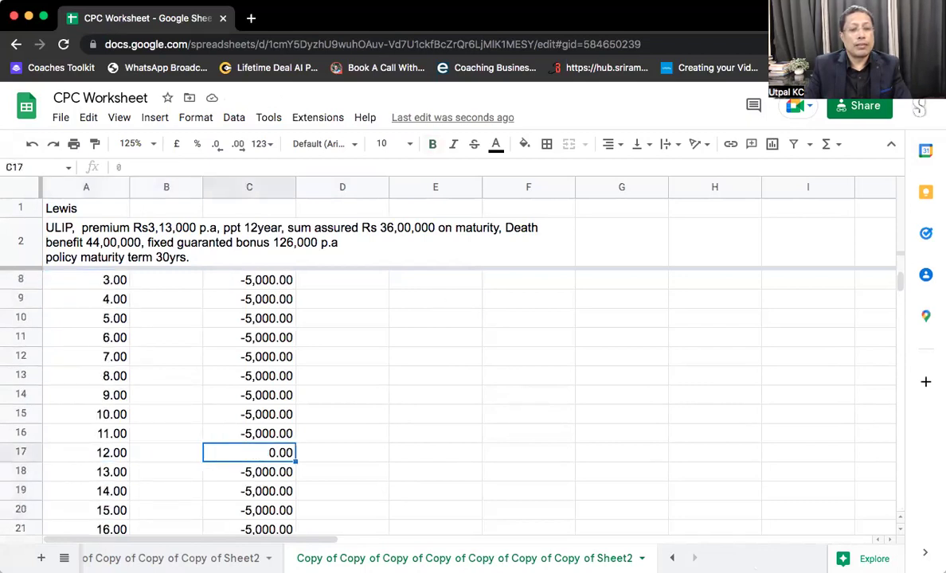
{"action": "key", "text": "ctrl+shift+Down"}
{"action": "key", "text": "Delete"}
Step: Set the first cashflow in C5 to -313,000
{"action": "key", "text": "Up"}
{"action": "key", "text": "Up"}
{"action": "key", "text": "Up"}
{"action": "key", "text": "Up"}
{"action": "key", "text": "Up"}
{"action": "key", "text": "Up"}
{"action": "key", "text": "Up"}
{"action": "key", "text": "Up"}
{"action": "key", "text": "Up"}
{"action": "key", "text": "Up"}
{"action": "key", "text": "Up"}
{"action": "key", "text": "Up"}
{"action": "key", "text": "Up"}
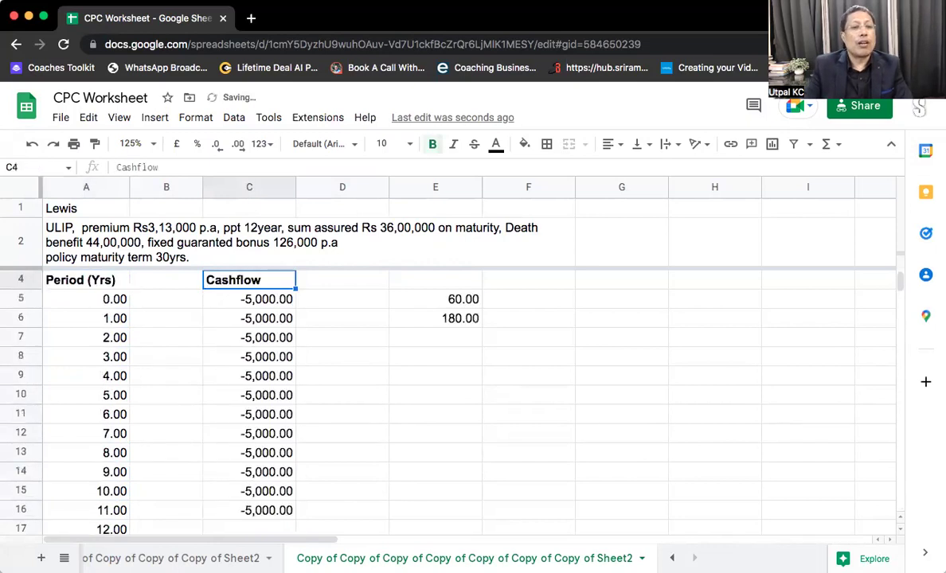
{"action": "key", "text": "Down"}
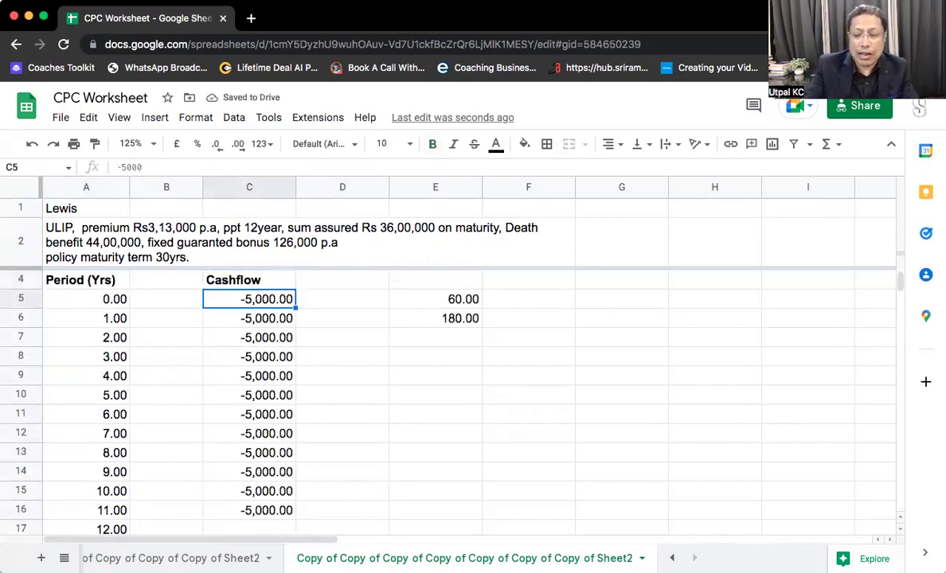
{"action": "type", "text": "-313,000"}
{"action": "key", "text": "Return"}
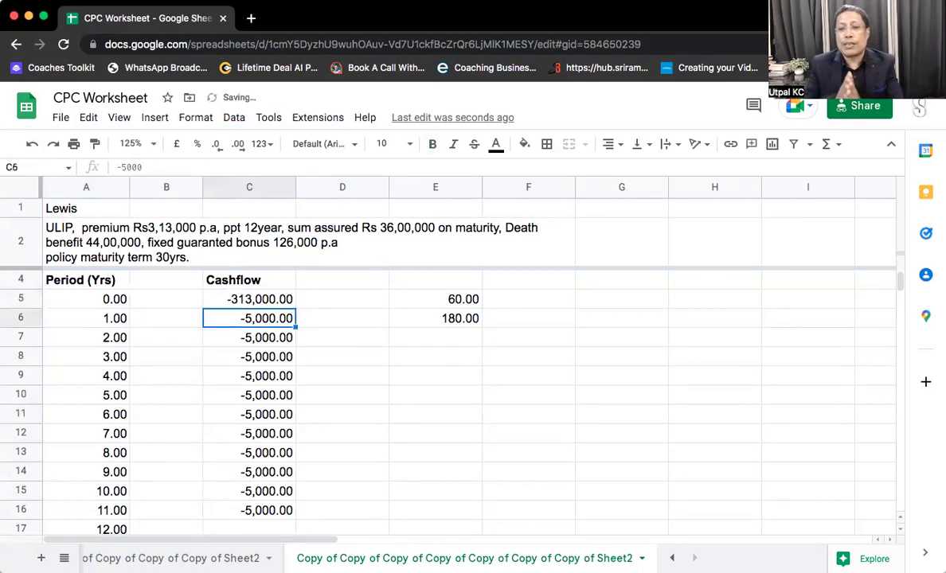
{"action": "key", "text": "Up"}
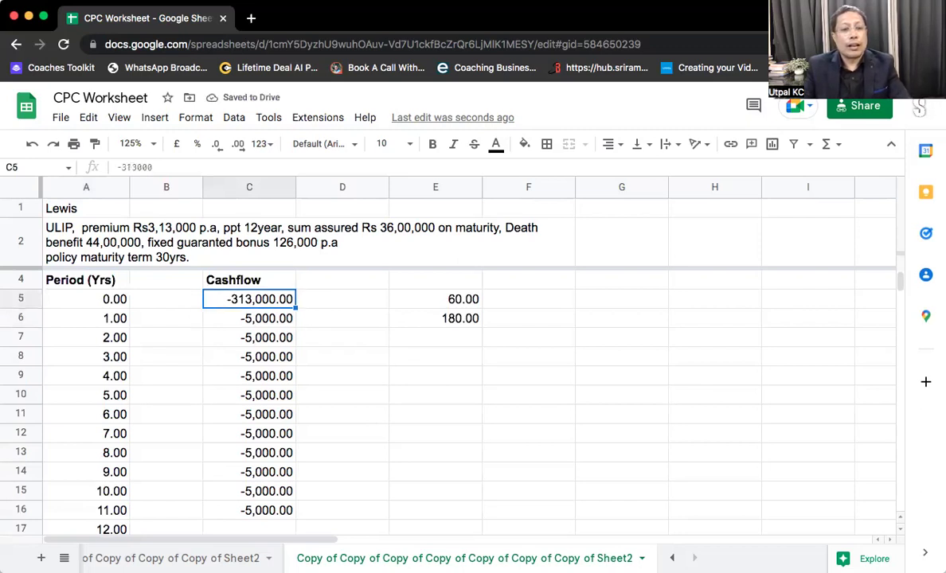
{"action": "key", "text": "shift+Down"}
{"action": "type", "text": "c"}
{"action": "key", "text": "shift+Down"}
{"action": "key", "text": "shift+Down"}
{"action": "key", "text": "shift+Down"}
{"action": "key", "text": "shift+Down"}
{"action": "key", "text": "shift+Down"}
{"action": "key", "text": "shift+Down"}
{"action": "key", "text": "shift+Down"}
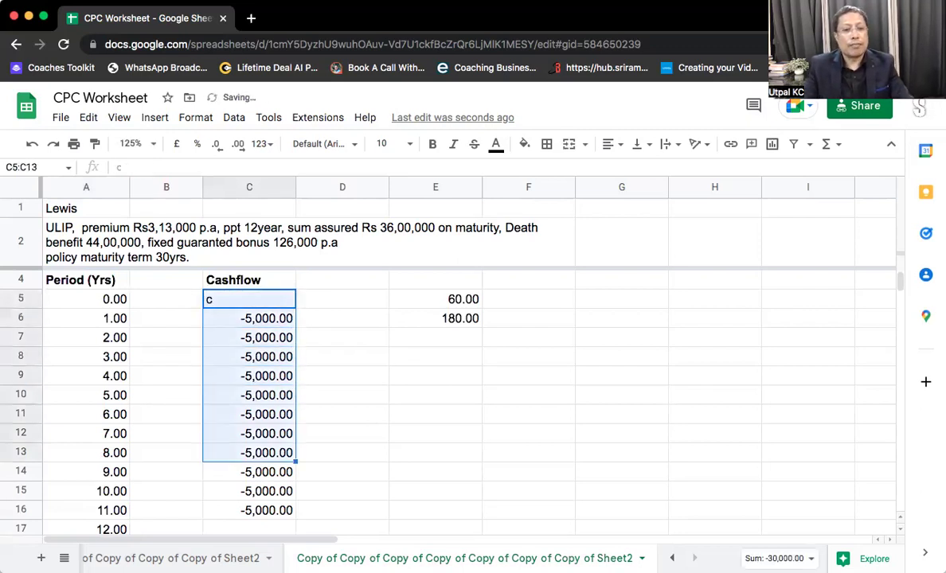
{"action": "key", "text": "Up"}
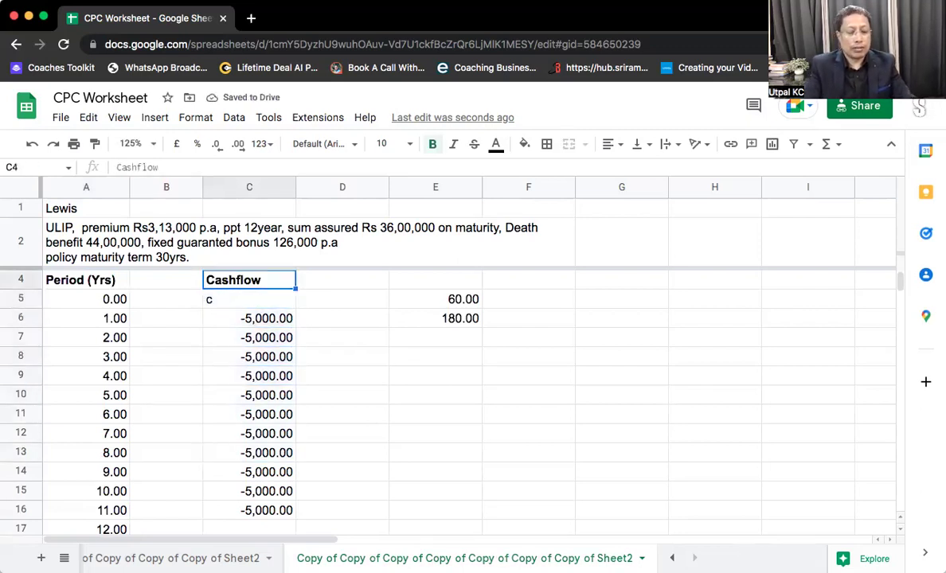
{"action": "key", "text": "ctrl+z"}
Step: Copy the -313,000 premium from C5 into every cashflow cell down to C16
{"action": "key", "text": "ctrl+c"}
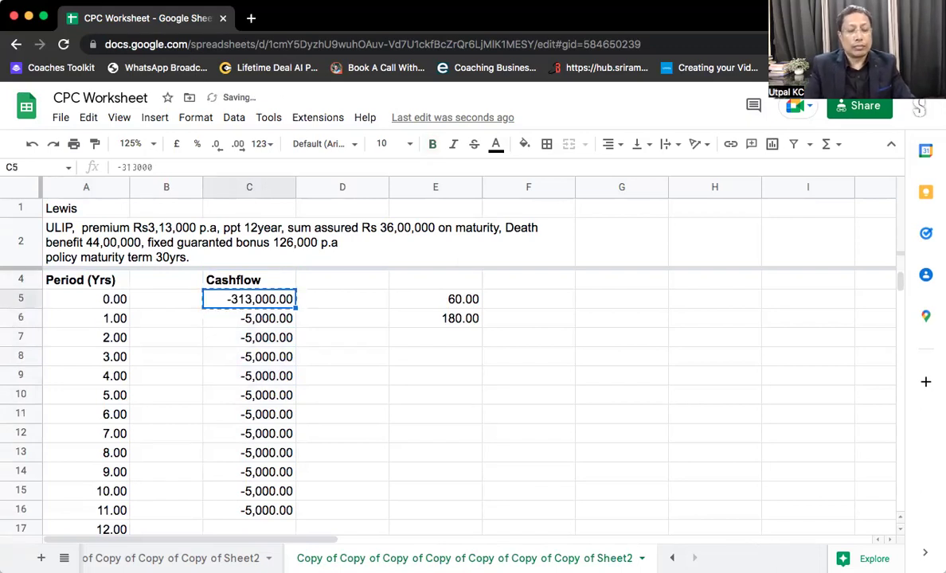
{"action": "key", "text": "shift+Down"}
{"action": "key", "text": "shift+Down"}
{"action": "key", "text": "shift+Down"}
{"action": "key", "text": "shift+Down"}
{"action": "key", "text": "shift+Down"}
{"action": "key", "text": "shift+Down"}
{"action": "key", "text": "shift+Down"}
{"action": "key", "text": "shift+Down"}
{"action": "key", "text": "shift+Down"}
{"action": "key", "text": "shift+Down"}
{"action": "key", "text": "shift+Down"}
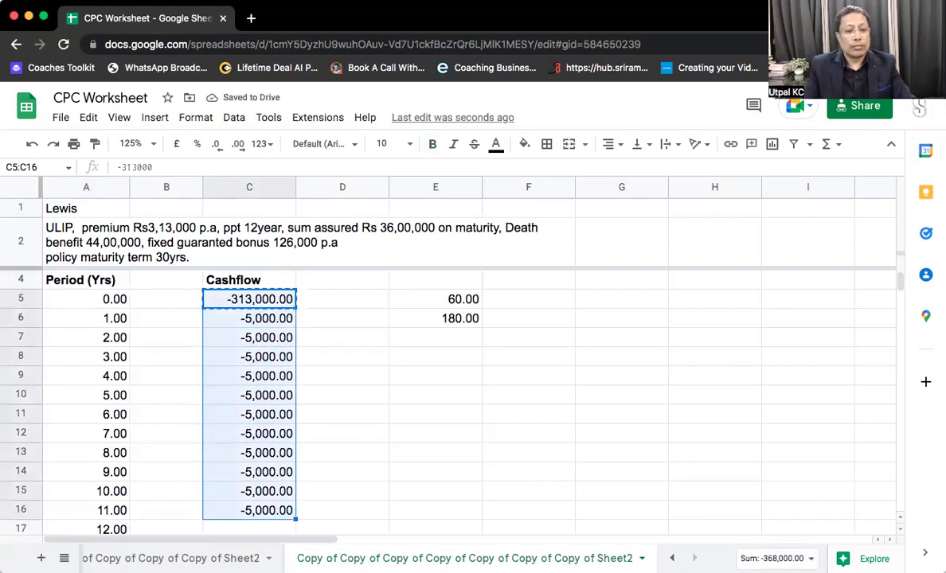
{"action": "key", "text": "ctrl+v"}
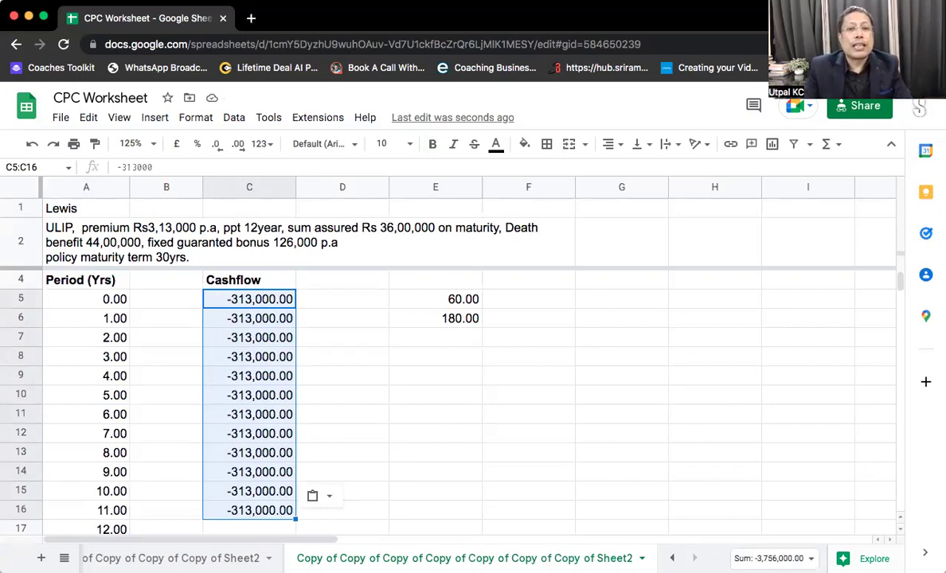
Step: Enter 0 as the period 12 cashflow in C17
{"action": "left_click", "coordinate": [233, 529]}
{"action": "type", "text": "0"}
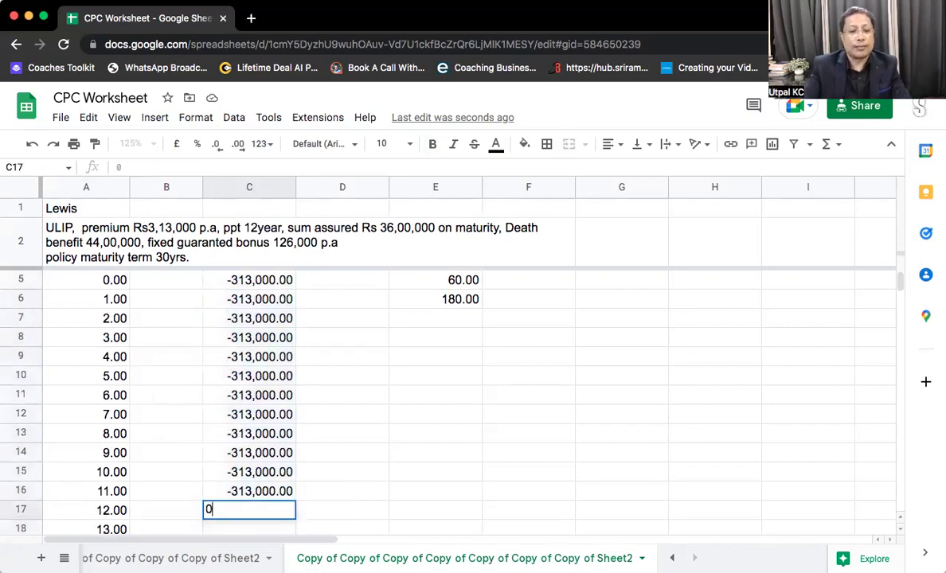
{"action": "key", "text": "Return"}
Step: Enter the 3600000 maturity amount as the period 30 cashflow in C35
{"action": "key", "text": "Left"}
{"action": "key", "text": "Left"}
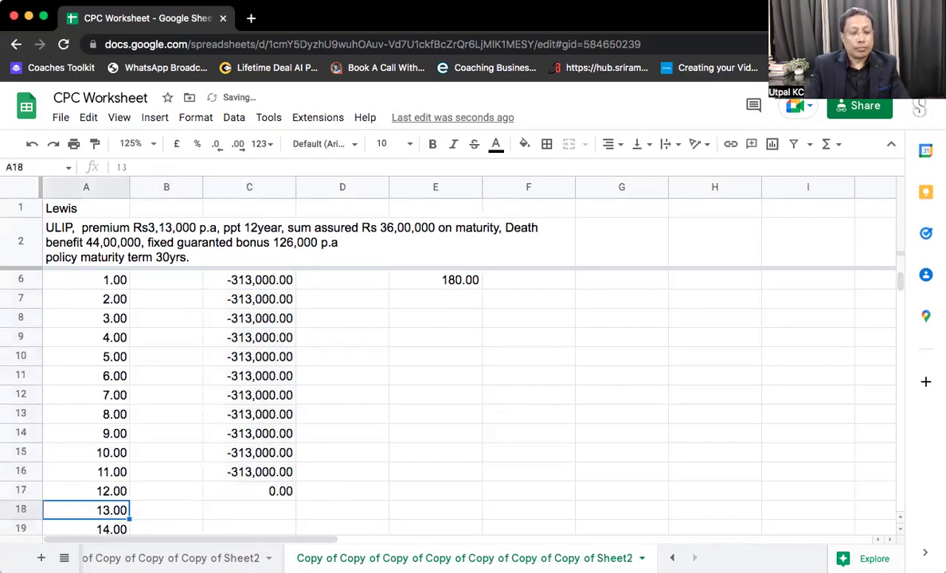
{"action": "key", "text": "ctrl+Down"}
{"action": "key", "text": "Right"}
{"action": "key", "text": "Right"}
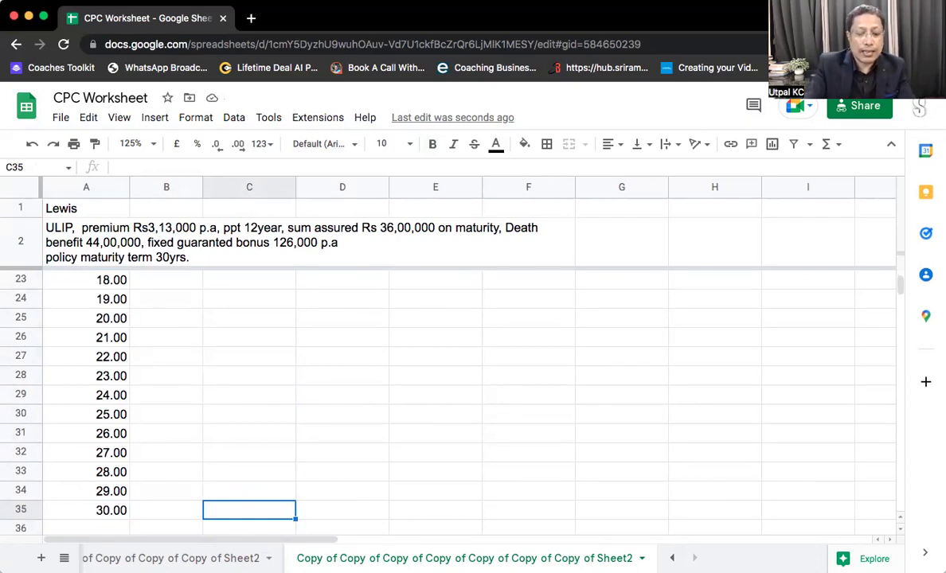
{"action": "type", "text": "3600000"}
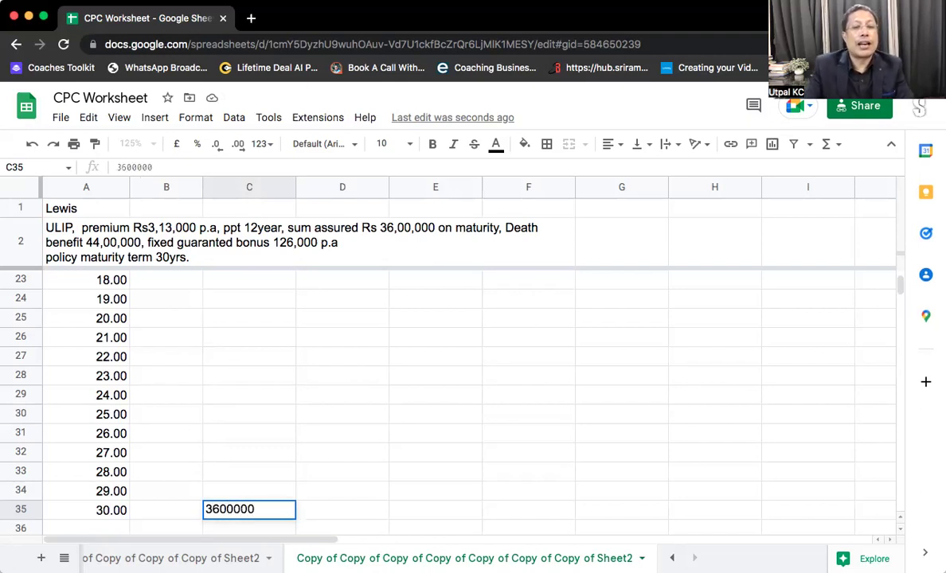
{"action": "key", "text": "Return"}
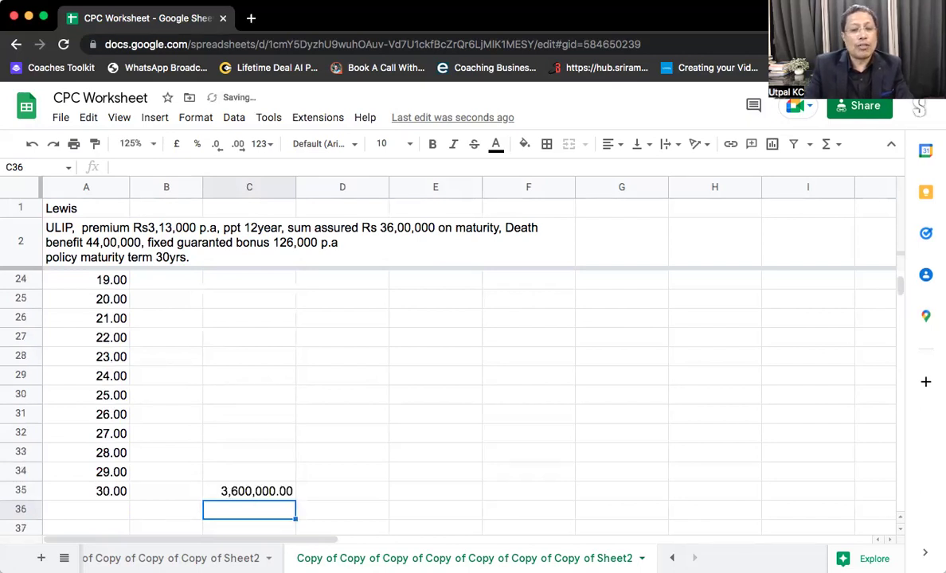
{"action": "key", "text": "Up"}
{"action": "key", "text": "Up"}
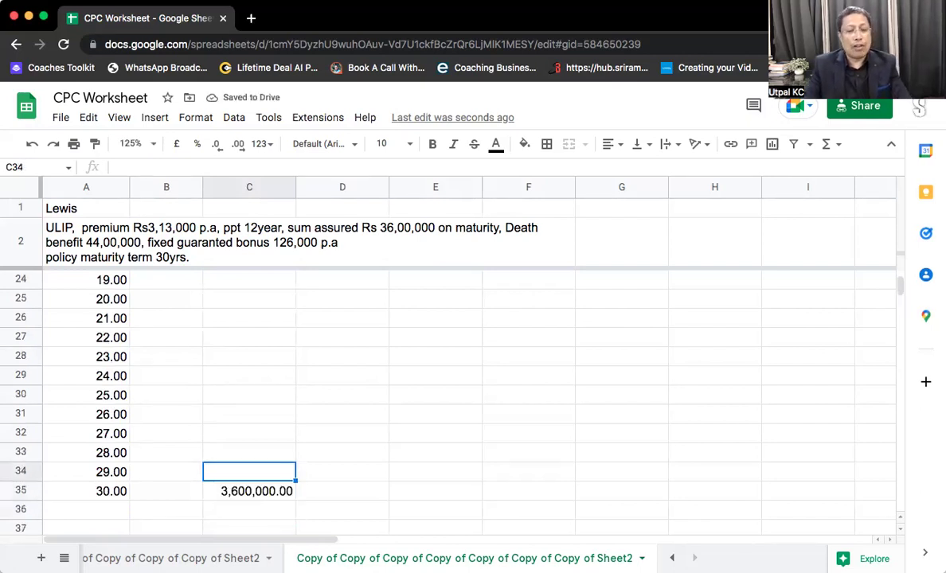
{"action": "key", "text": "Down"}
{"action": "key", "text": "Up"}
{"action": "key", "text": "Down"}
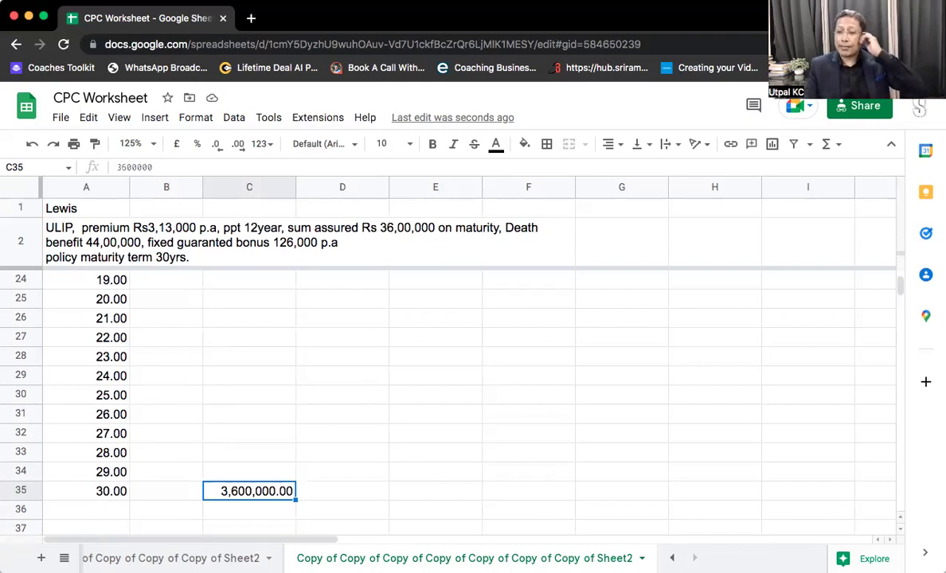
{"action": "left_click", "coordinate": [248, 472]}
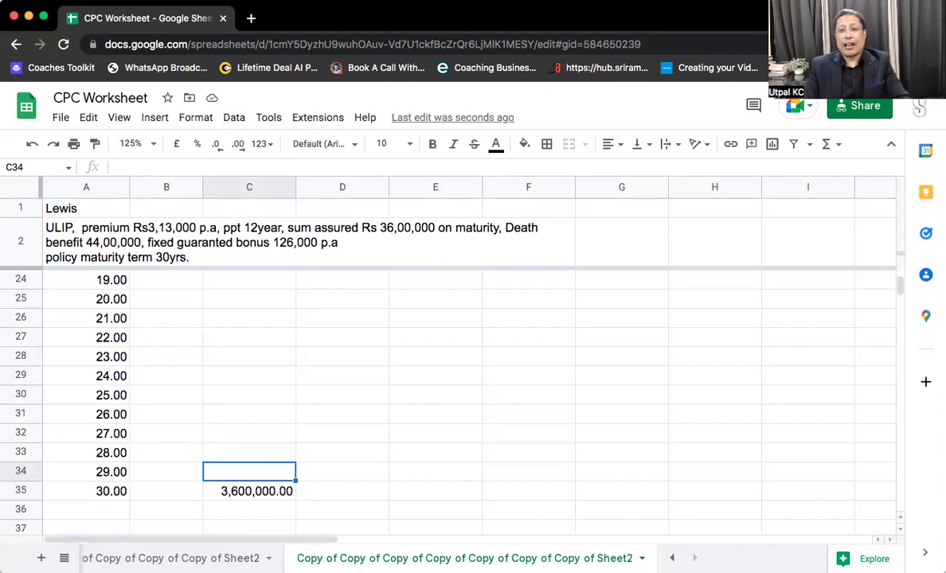
{"action": "left_click", "coordinate": [250, 453]}
{"action": "key", "text": "Down"}
{"action": "key", "text": "Up"}
{"action": "key", "text": "Up"}
{"action": "key", "text": "Up"}
{"action": "key", "text": "Up"}
{"action": "left_click", "coordinate": [250, 433]}
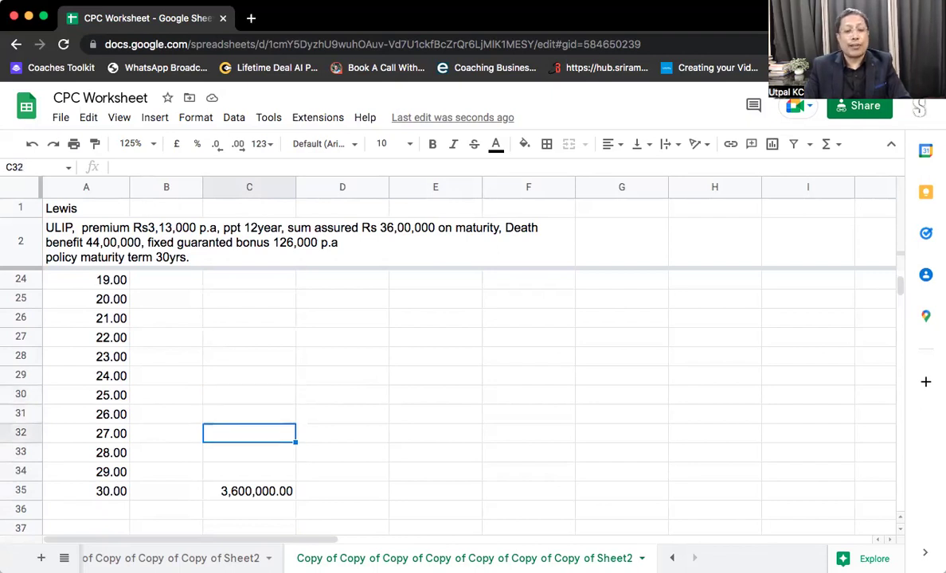
Step: Copy the 0 cashflow from C17 into every cell down to period 29 in C34
{"action": "key", "text": "super+Up"}
{"action": "key", "text": "Down"}
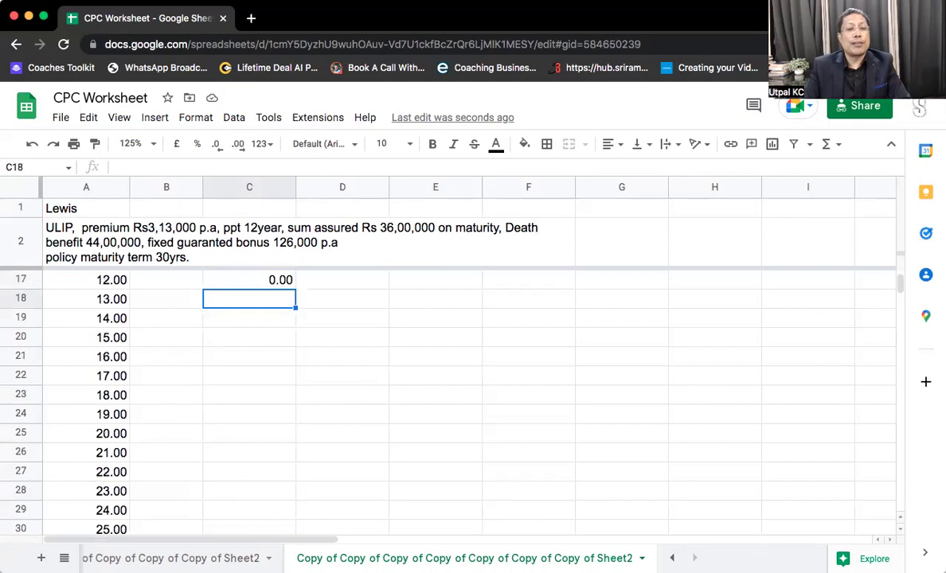
{"action": "key", "text": "Up"}
{"action": "key", "text": "Return"}
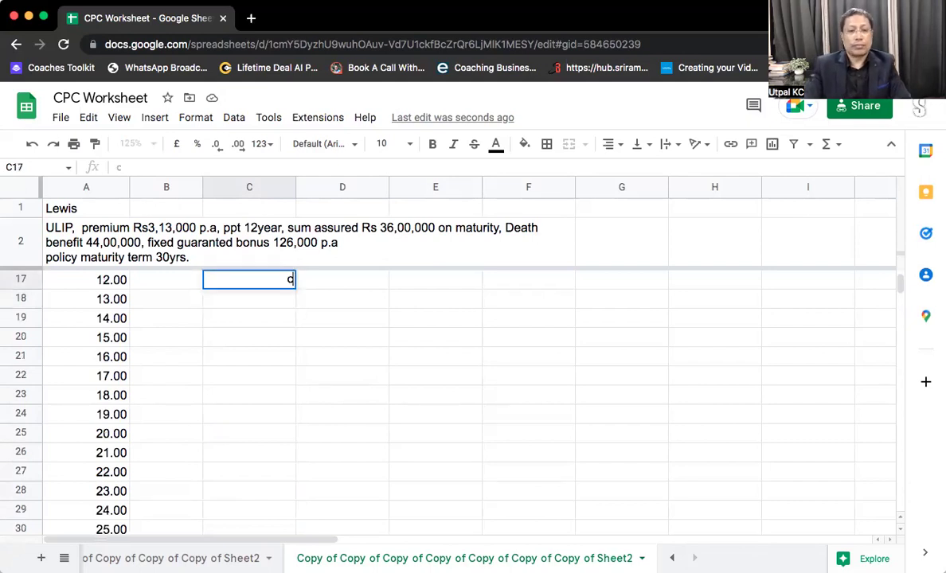
{"action": "key", "text": "Escape"}
{"action": "key", "text": "ctrl+shift+Down"}
{"action": "key", "text": "Up"}
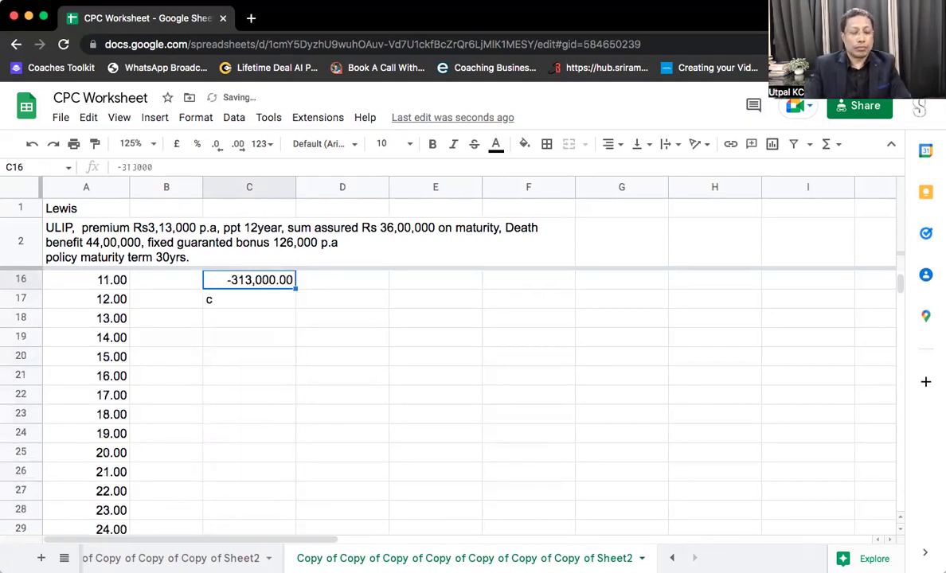
{"action": "key", "text": "Down"}
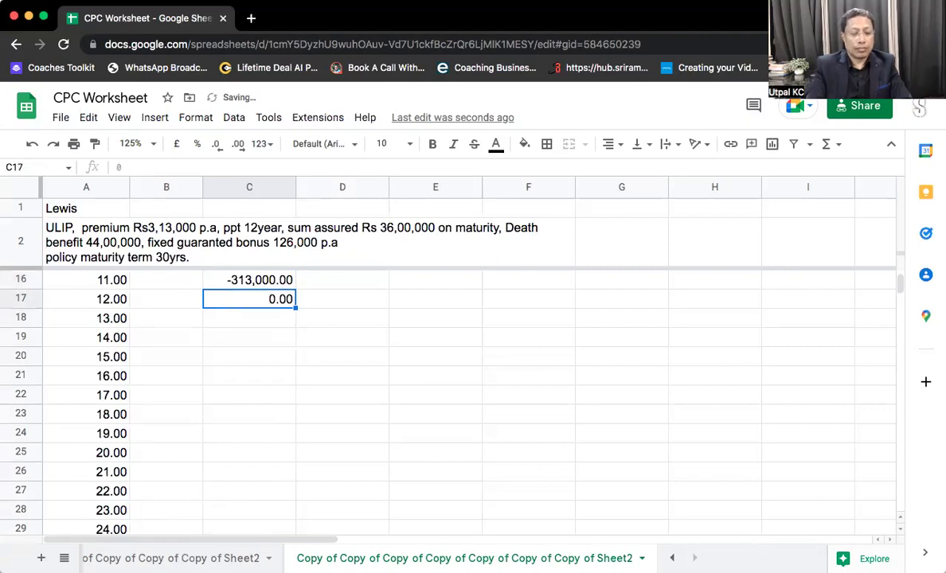
{"action": "key", "text": "super+shift+Down"}
{"action": "key", "text": "shift+Up"}
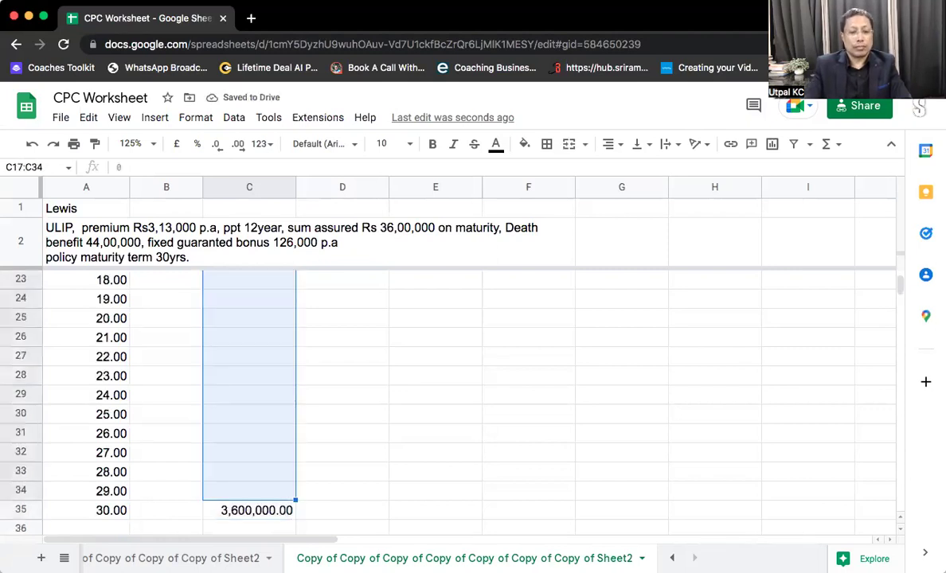
{"action": "key", "text": "super+v"}
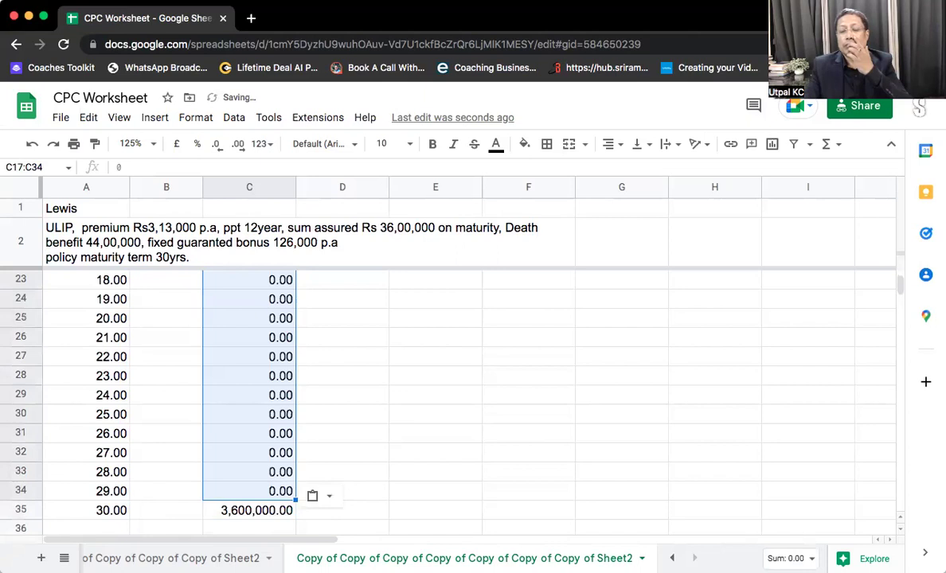
{"action": "left_click", "coordinate": [292, 434]}
{"action": "key", "text": "super+Up"}
{"action": "key", "text": "super+Up"}
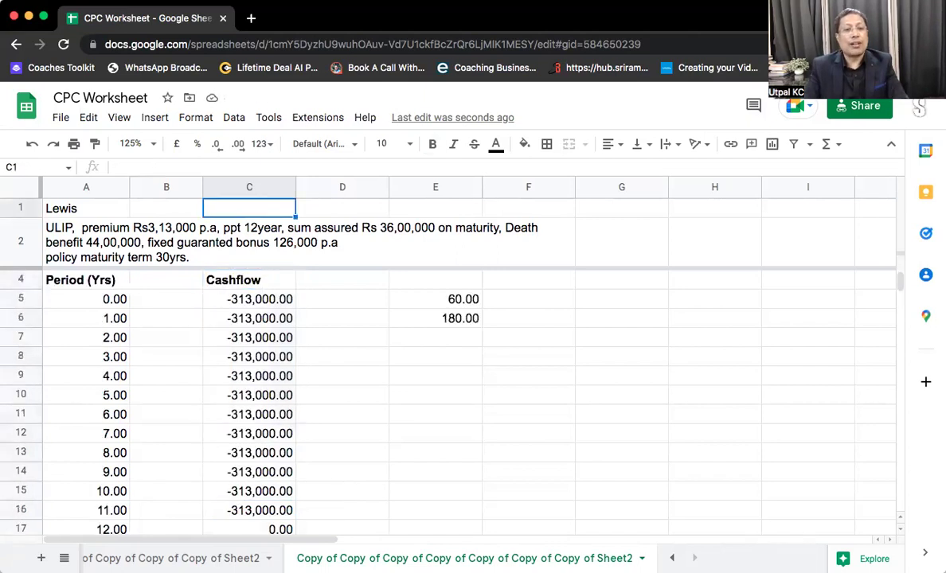
{"action": "key", "text": "Down"}
{"action": "key", "text": "Down"}
{"action": "key", "text": "Down"}
{"action": "key", "text": "Down"}
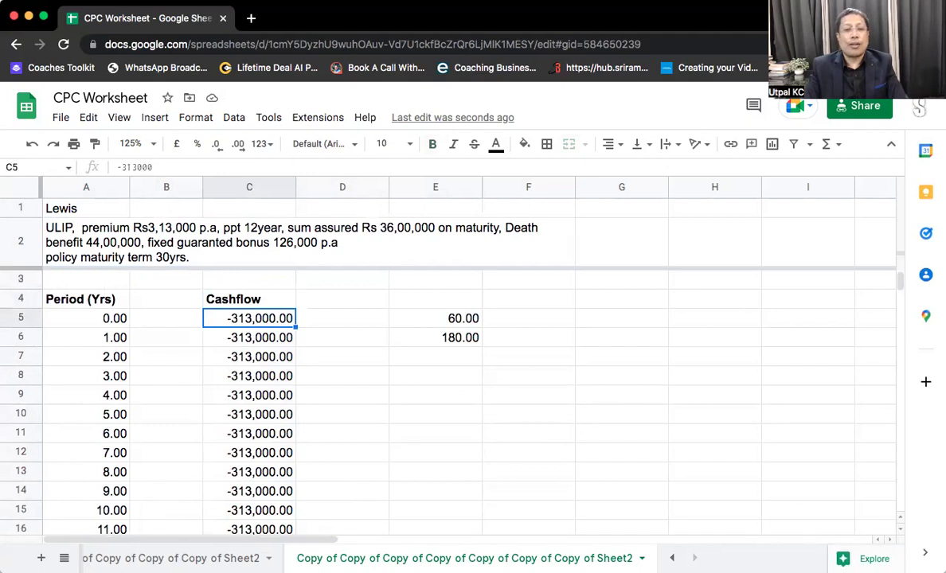
{"action": "left_click", "coordinate": [342, 317]}
{"action": "left_click", "coordinate": [249, 317]}
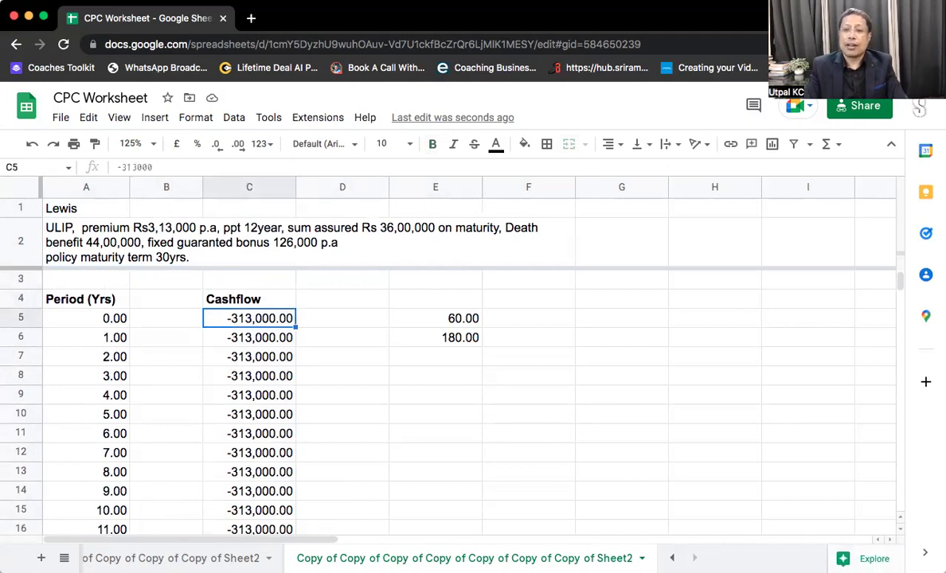
{"action": "left_click", "coordinate": [249, 298]}
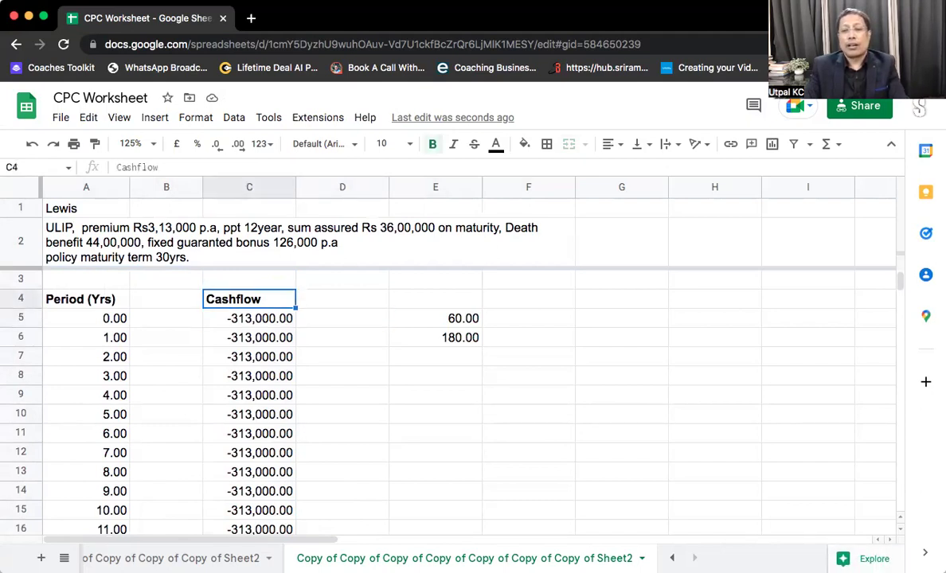
{"action": "left_click", "coordinate": [342, 299]}
{"action": "left_click", "coordinate": [343, 317]}
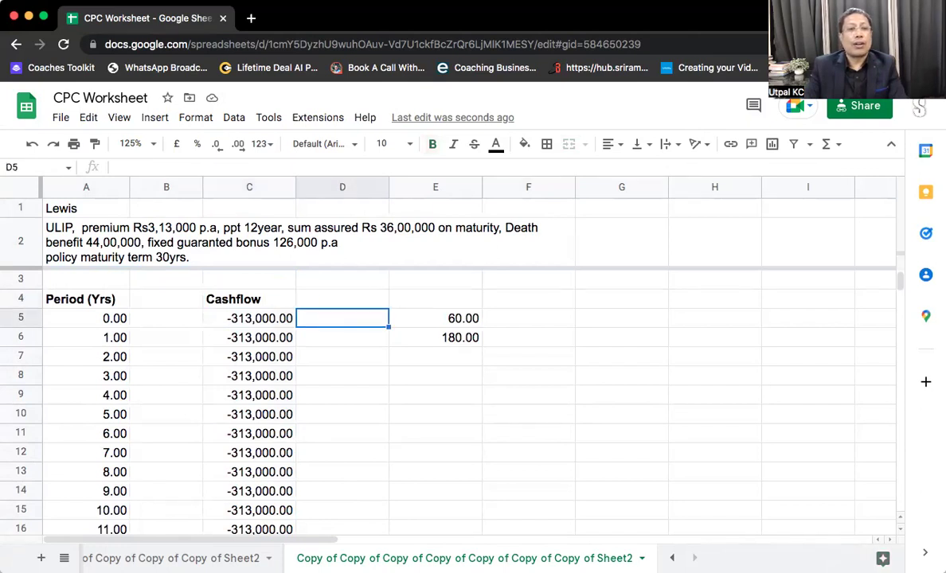
{"action": "left_click", "coordinate": [343, 337]}
{"action": "left_click", "coordinate": [342, 318]}
{"action": "left_click", "coordinate": [342, 337]}
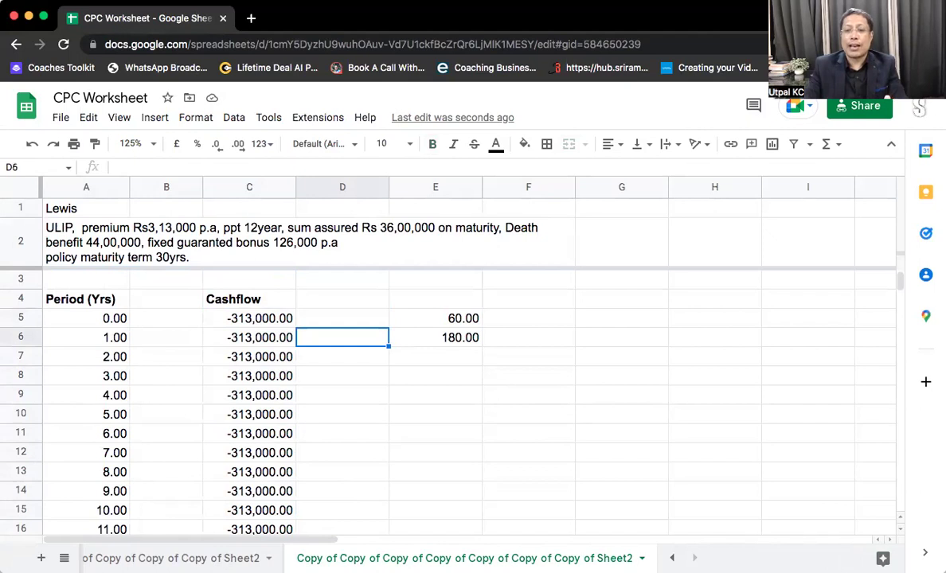
Step: Rename the Cashflow header in C4 as "Cash outflow" and add the header "Cash inflow" in D4
{"action": "left_click", "coordinate": [342, 298]}
{"action": "left_click", "coordinate": [249, 298]}
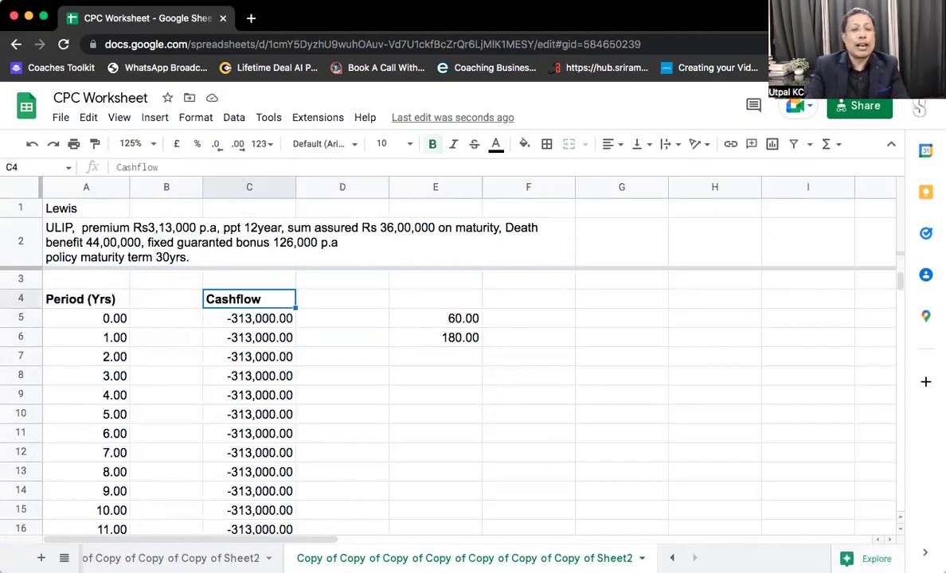
{"action": "type", "text": "Cash"}
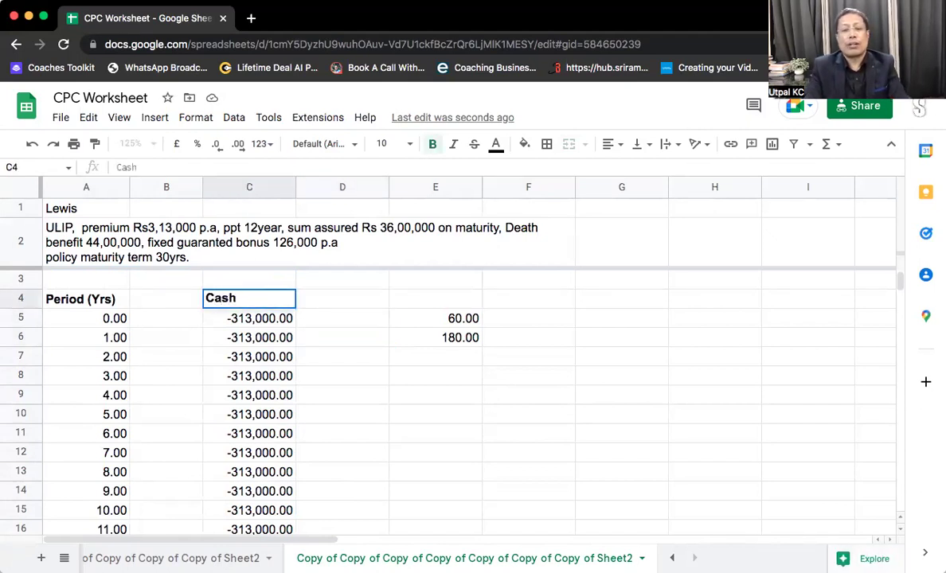
{"action": "type", "text": " outflow"}
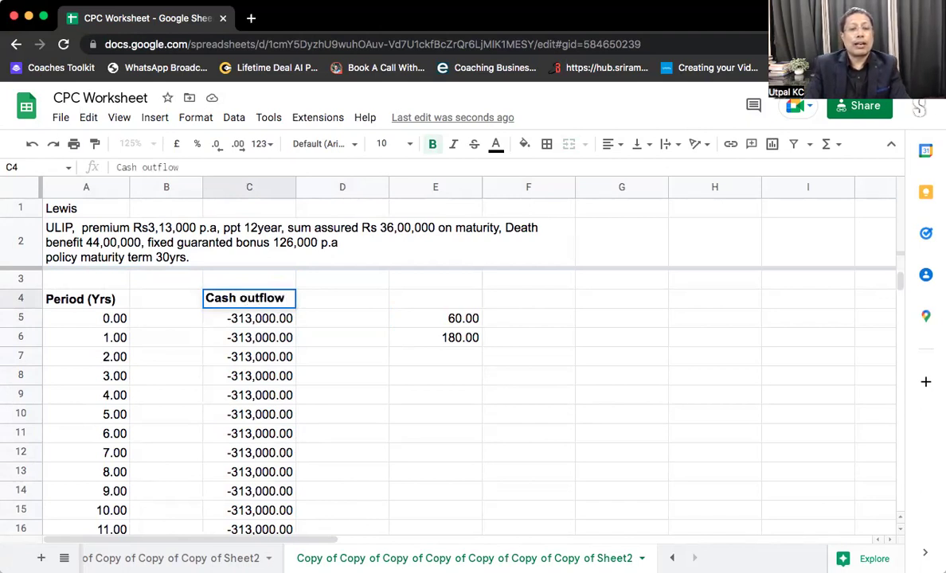
{"action": "key", "text": "Tab"}
{"action": "type", "text": "Cas"}
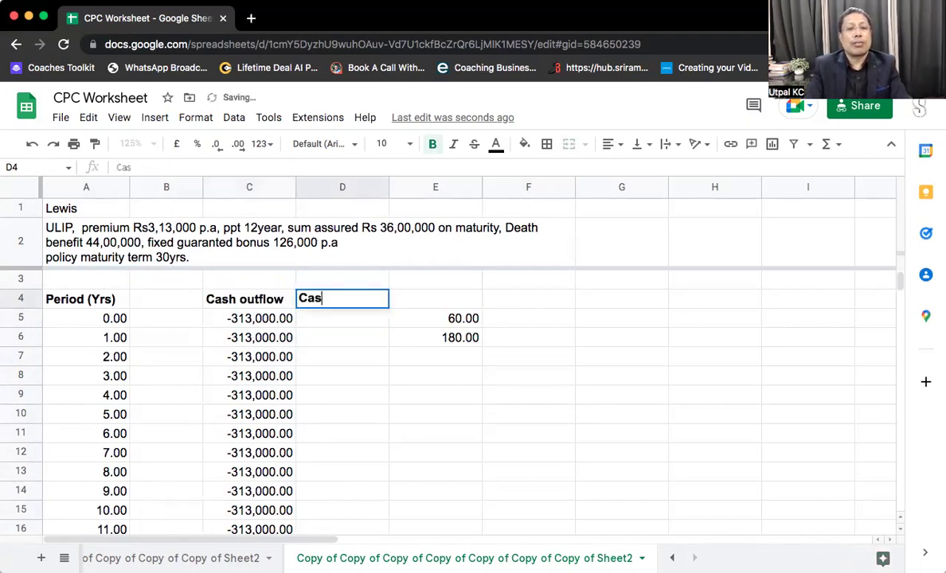
{"action": "type", "text": "h inflow"}
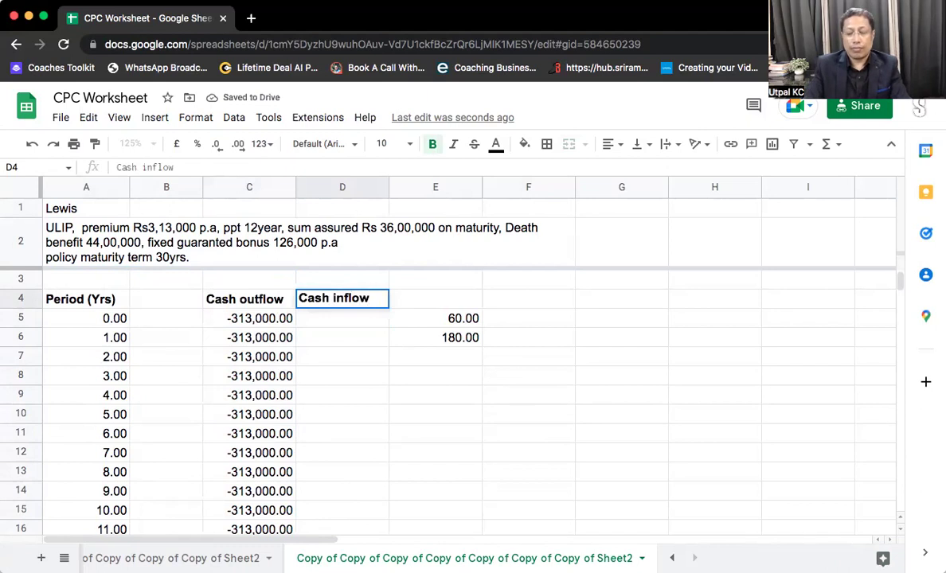
Step: Enter cash inflows of 0 for period 0 in D5 and 126,000 for period 1 in D6
{"action": "left_click", "coordinate": [342, 338]}
{"action": "left_click", "coordinate": [342, 319]}
{"action": "type", "text": "0"}
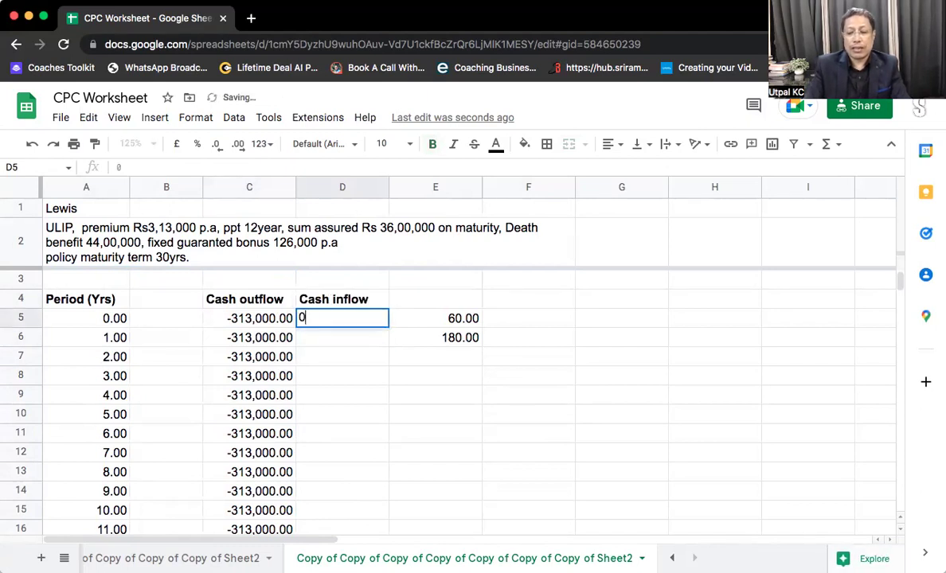
{"action": "key", "text": "Return"}
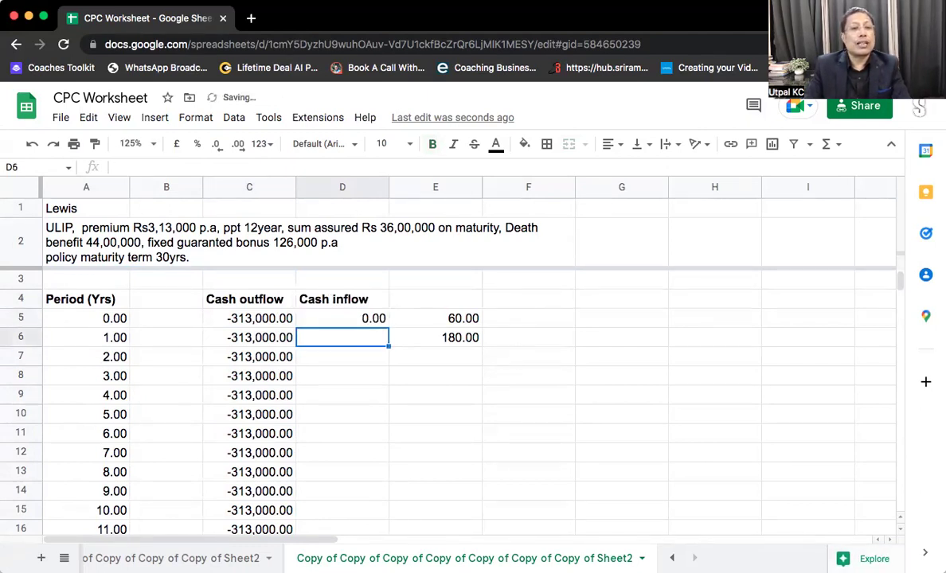
{"action": "type", "text": "126,"}
{"action": "type", "text": "000"}
{"action": "key", "text": "Return"}
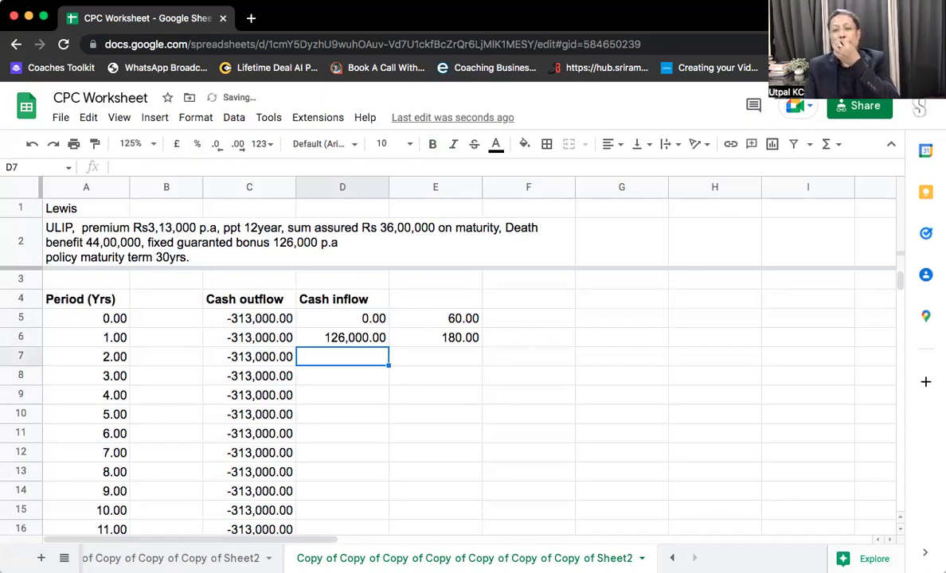
Step: Copy the 126,000 inflow from D6 into every cash inflow cell down to period 29 in D34
{"action": "left_click", "coordinate": [342, 337]}
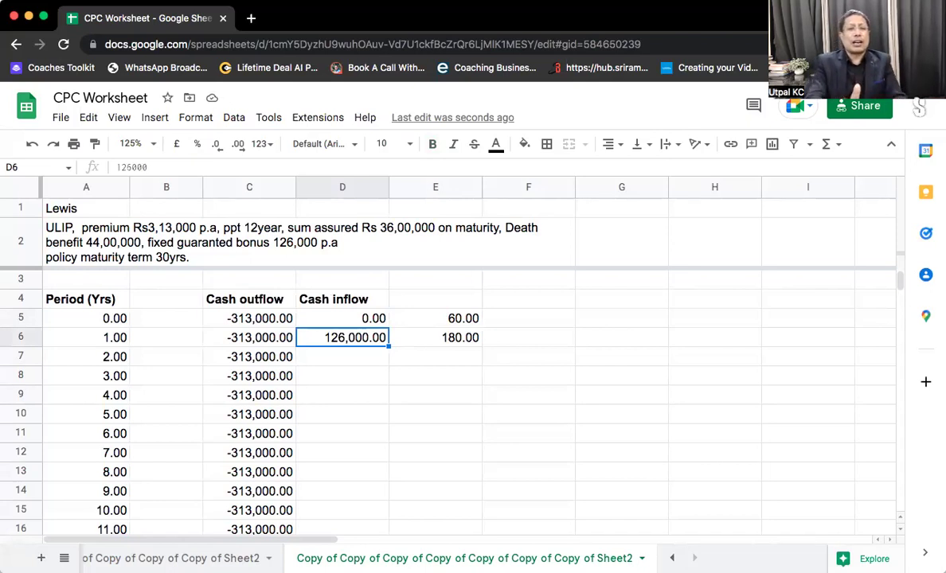
{"action": "key", "text": "ctrl+c"}
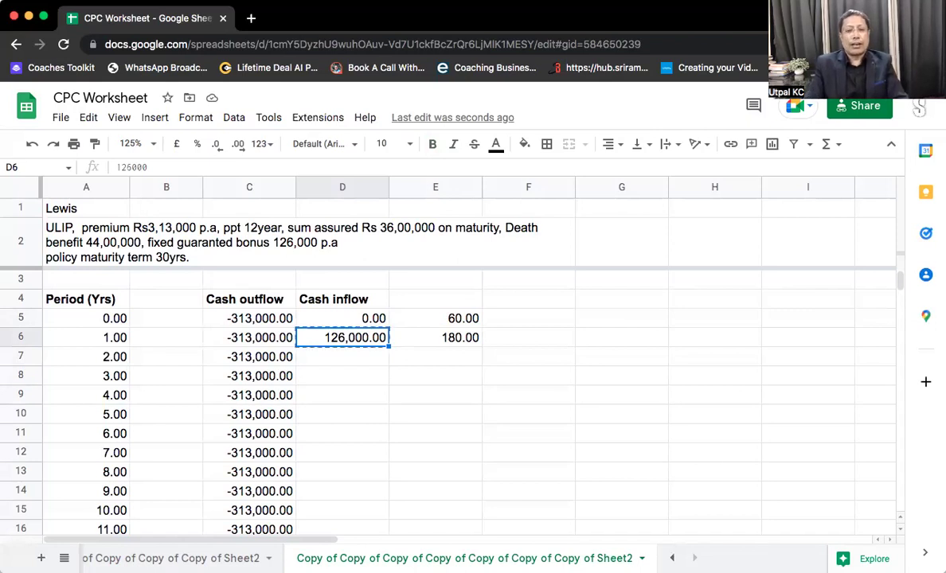
{"action": "key", "text": "shift+Down"}
{"action": "key", "text": "shift+Down"}
{"action": "key", "text": "shift+Down"}
{"action": "key", "text": "shift+Down"}
{"action": "key", "text": "shift+Down"}
{"action": "key", "text": "shift+Down"}
{"action": "key", "text": "shift+Down"}
{"action": "key", "text": "shift+Down"}
{"action": "key", "text": "shift+Down"}
{"action": "key", "text": "shift+Down"}
{"action": "key", "text": "shift+Down"}
{"action": "key", "text": "shift+Down"}
{"action": "key", "text": "shift+Down"}
{"action": "key", "text": "shift+Down"}
{"action": "key", "text": "shift+Down"}
{"action": "key", "text": "shift+Down"}
{"action": "key", "text": "shift+Down"}
{"action": "key", "text": "shift+Down"}
{"action": "key", "text": "shift+Down"}
{"action": "key", "text": "shift+Down"}
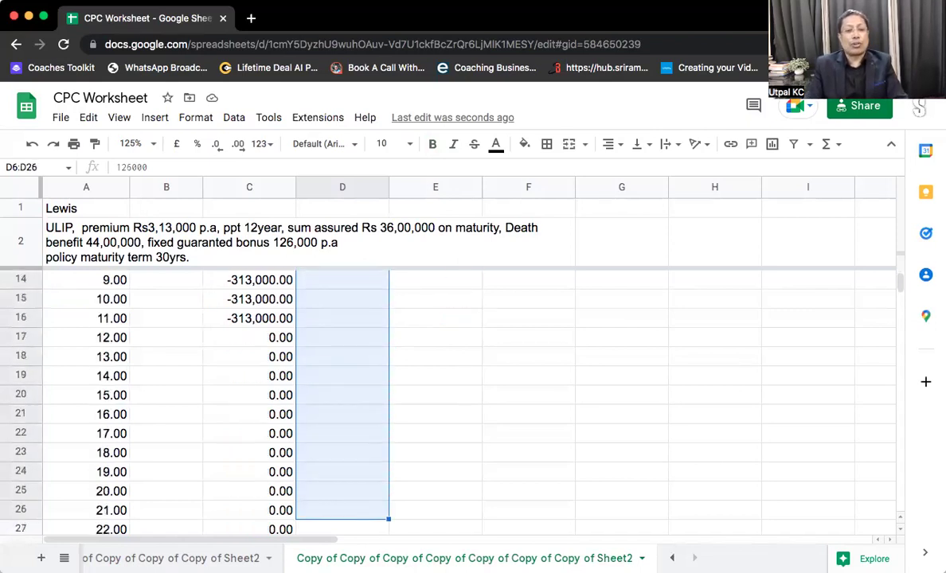
{"action": "key", "text": "shift+Down"}
{"action": "key", "text": "shift+Down"}
{"action": "key", "text": "shift+Down"}
{"action": "key", "text": "shift+Down"}
{"action": "key", "text": "shift+Down"}
{"action": "key", "text": "shift+Down"}
{"action": "key", "text": "shift+Down"}
{"action": "key", "text": "shift+Down"}
{"action": "key", "text": "shift+Down"}
{"action": "key", "text": "shift+Down"}
{"action": "key", "text": "shift+Down"}
{"action": "key", "text": "shift+Down"}
{"action": "key", "text": "shift+Down"}
{"action": "key", "text": "shift+Down"}
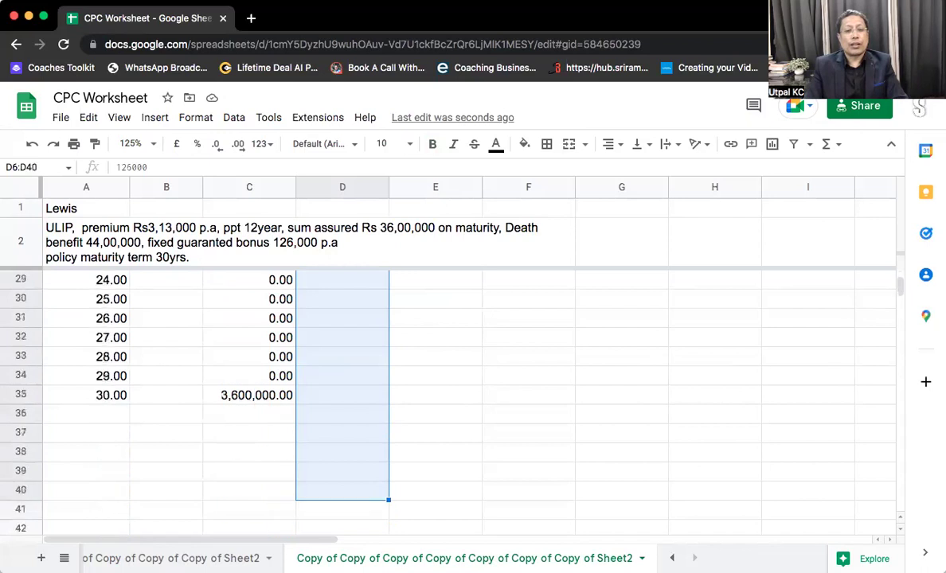
{"action": "key", "text": "shift+Up"}
{"action": "key", "text": "shift+Up"}
{"action": "key", "text": "shift+Up"}
{"action": "key", "text": "shift+Up"}
{"action": "key", "text": "shift+Up"}
{"action": "key", "text": "shift+Up"}
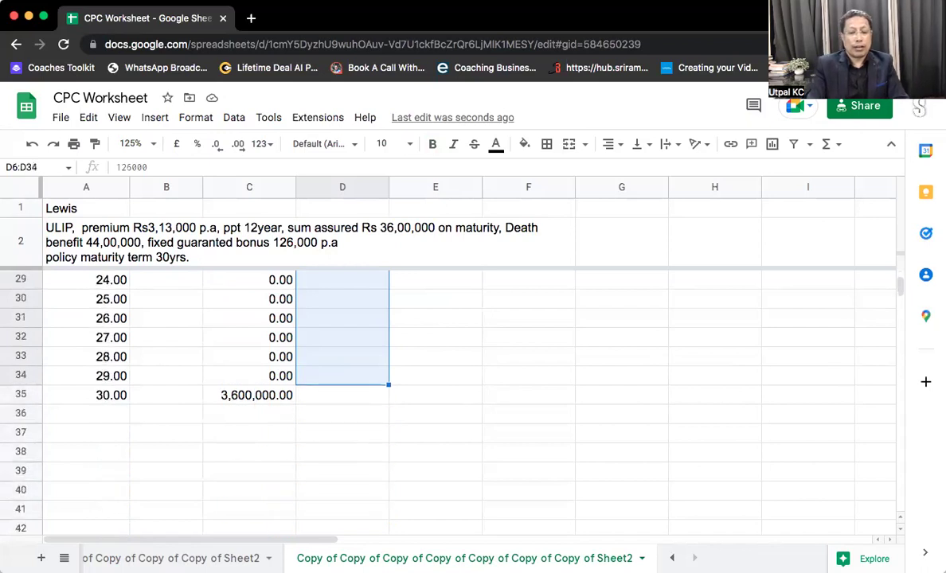
{"action": "key", "text": "ctrl+v"}
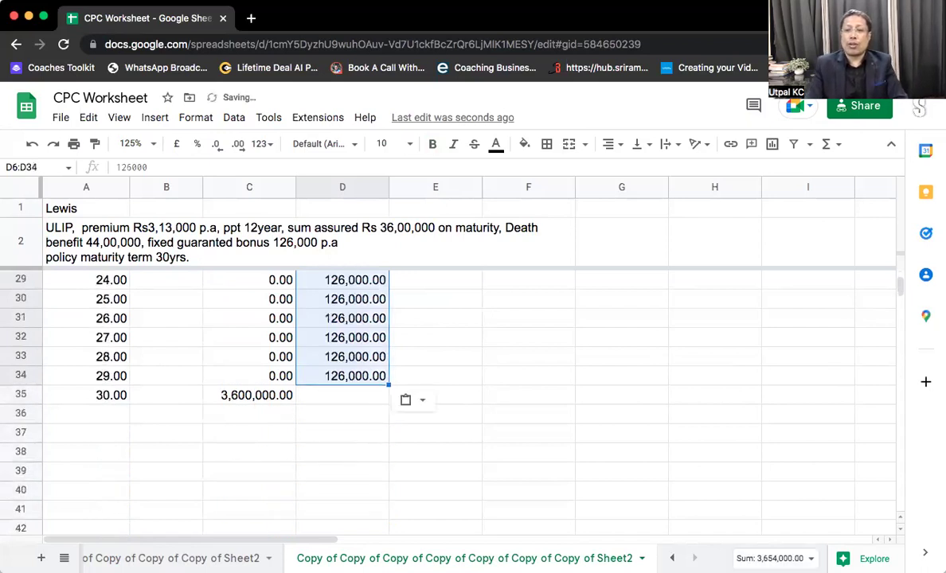
{"action": "left_click", "coordinate": [351, 396]}
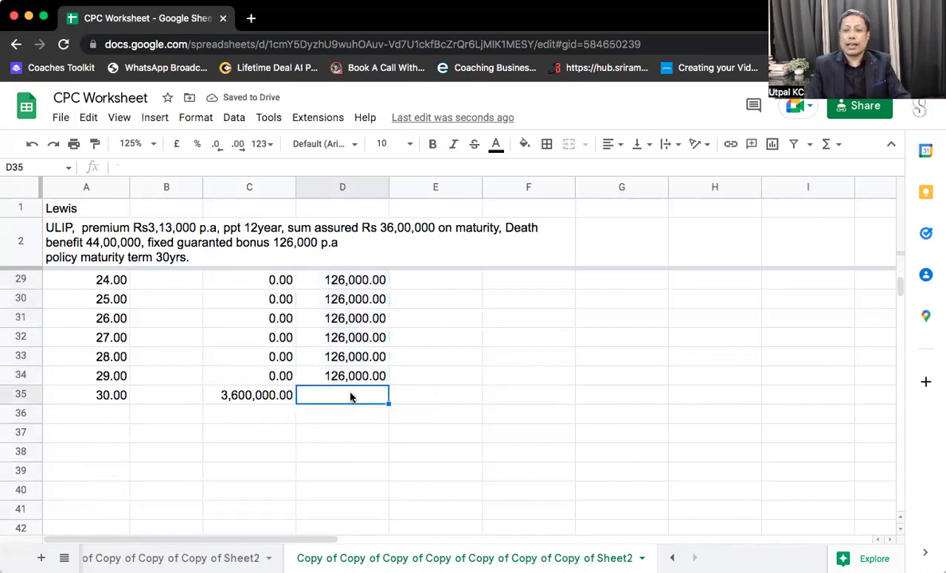
Step: Review the yearly bonus entries in the cash inflow column up to the final periods
{"action": "key", "text": "Up"}
{"action": "key", "text": "Up"}
{"action": "key", "text": "Up"}
{"action": "key", "text": "Up"}
{"action": "key", "text": "Up"}
{"action": "key", "text": "Up"}
{"action": "key", "text": "Up"}
{"action": "key", "text": "Up"}
{"action": "key", "text": "Up"}
{"action": "key", "text": "Up"}
{"action": "key", "text": "Up"}
{"action": "key", "text": "Up"}
{"action": "key", "text": "Up"}
{"action": "key", "text": "Up"}
{"action": "key", "text": "Up"}
{"action": "key", "text": "Up"}
{"action": "key", "text": "Up"}
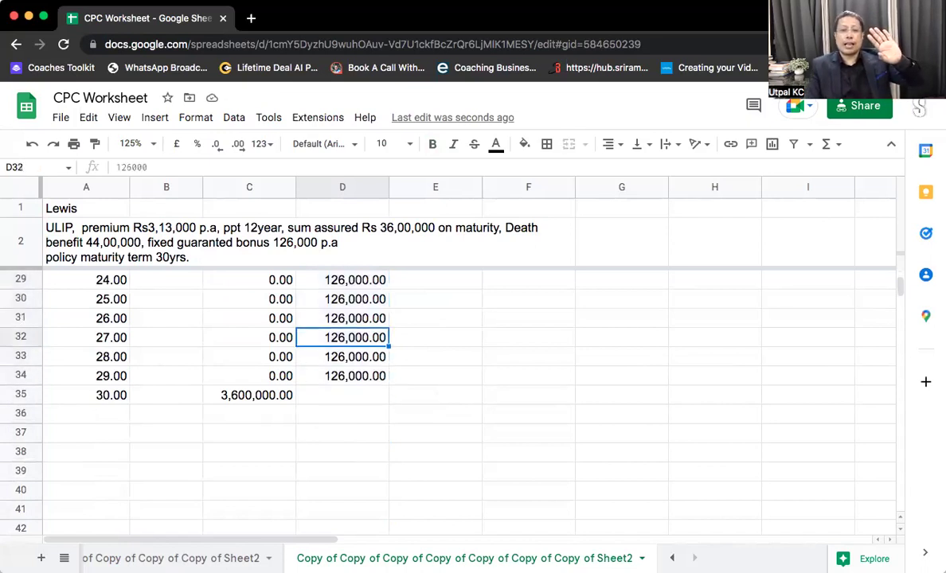
{"action": "key", "text": "Down"}
{"action": "key", "text": "Down"}
{"action": "key", "text": "Down"}
{"action": "key", "text": "Down"}
{"action": "key", "text": "Down"}
{"action": "key", "text": "Down"}
{"action": "key", "text": "Down"}
{"action": "key", "text": "Down"}
{"action": "key", "text": "Down"}
{"action": "key", "text": "Down"}
{"action": "key", "text": "Down"}
{"action": "key", "text": "Down"}
{"action": "key", "text": "Down"}
{"action": "key", "text": "Down"}
{"action": "key", "text": "Down"}
{"action": "key", "text": "Down"}
{"action": "key", "text": "Down"}
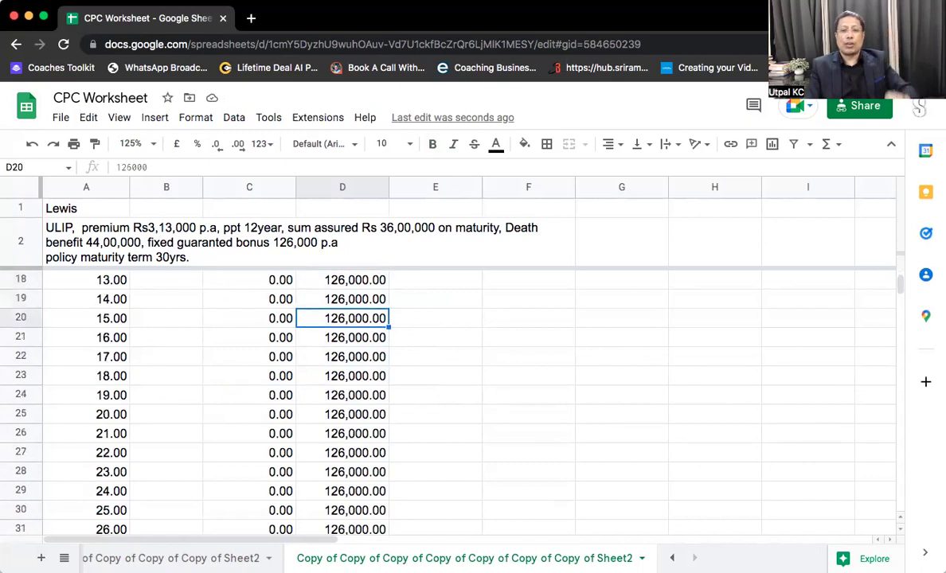
Step: Copy the 3,600,000 maturity amount from C35 into cash inflow cell D35, and set the period 30 outflow in C35 to 0
{"action": "key", "text": "Left"}
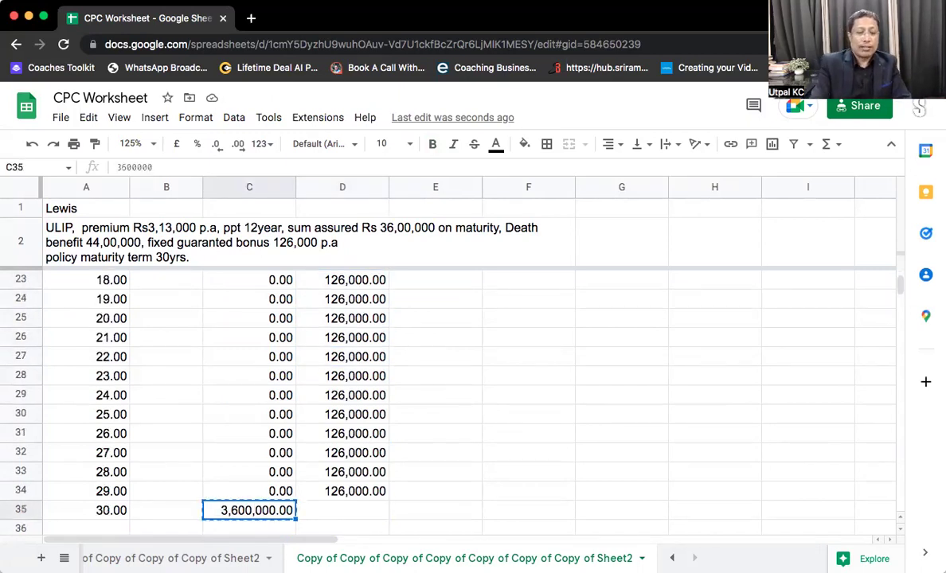
{"action": "key", "text": "super+c"}
{"action": "key", "text": "Right"}
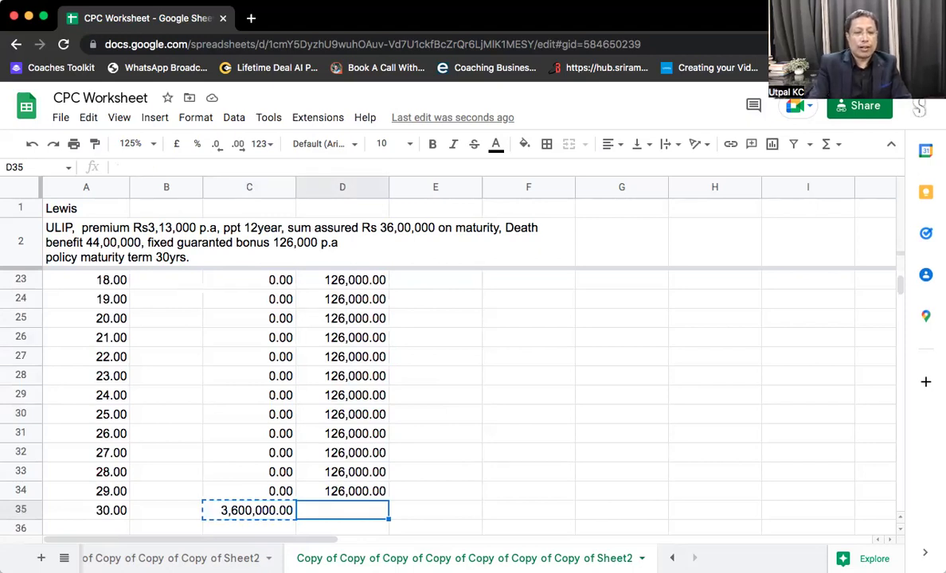
{"action": "key", "text": "super+v"}
{"action": "key", "text": "Left"}
{"action": "type", "text": "0"}
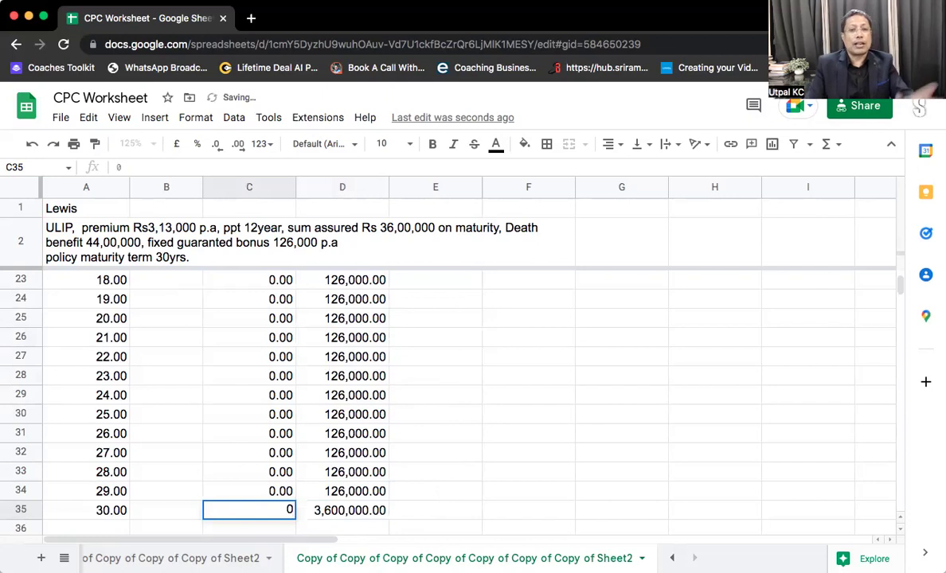
{"action": "key", "text": "Return"}
Step: Add the final year's bonus to the period 30 cash inflow in D35 with the formula =3600000+126000
{"action": "key", "text": "Up"}
{"action": "key", "text": "Right"}
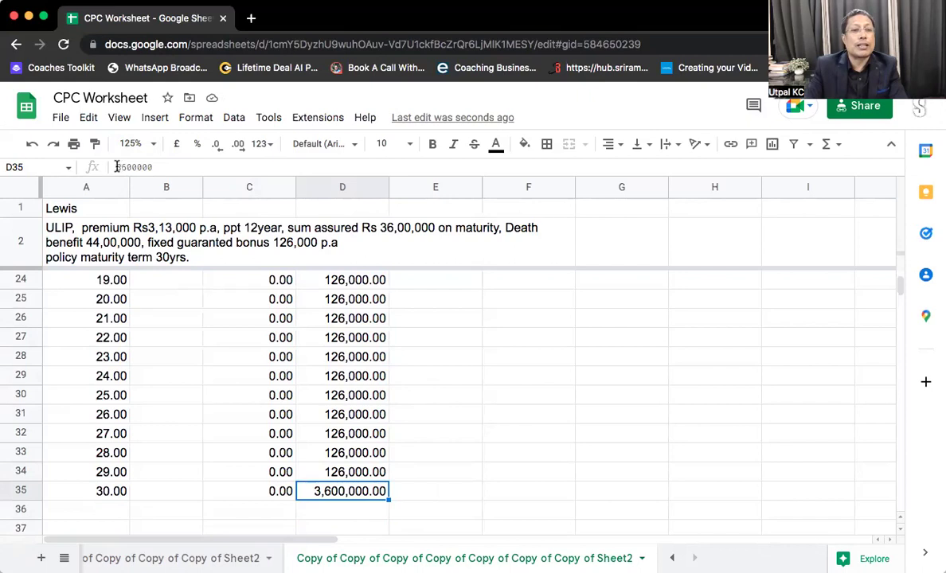
{"action": "left_click", "coordinate": [117, 167]}
{"action": "type", "text": "=3600000"}
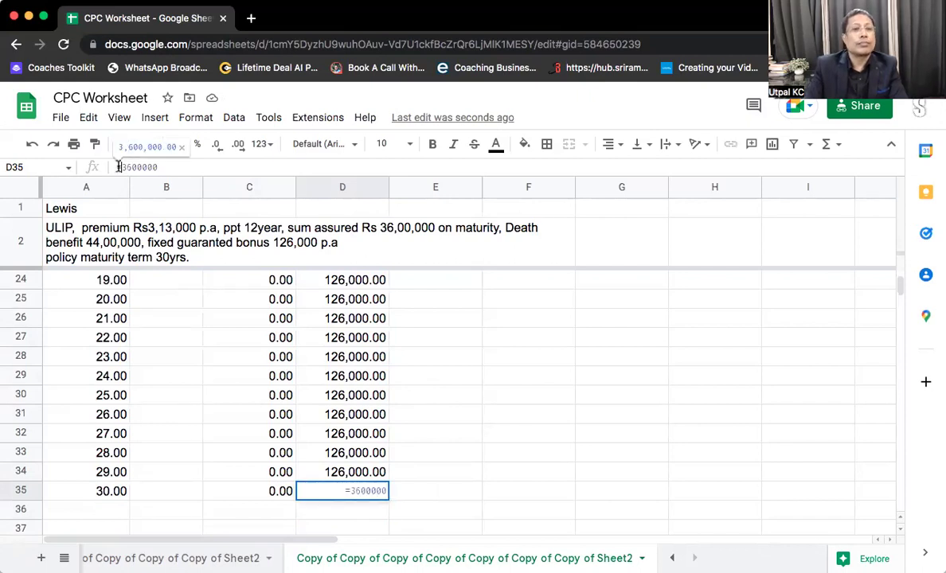
{"action": "type", "text": "+"}
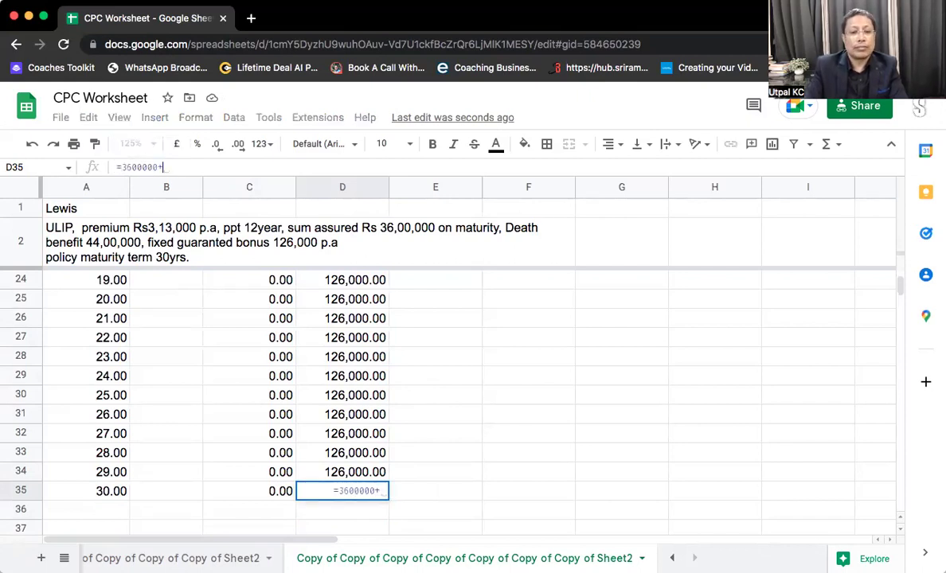
{"action": "type", "text": "126"}
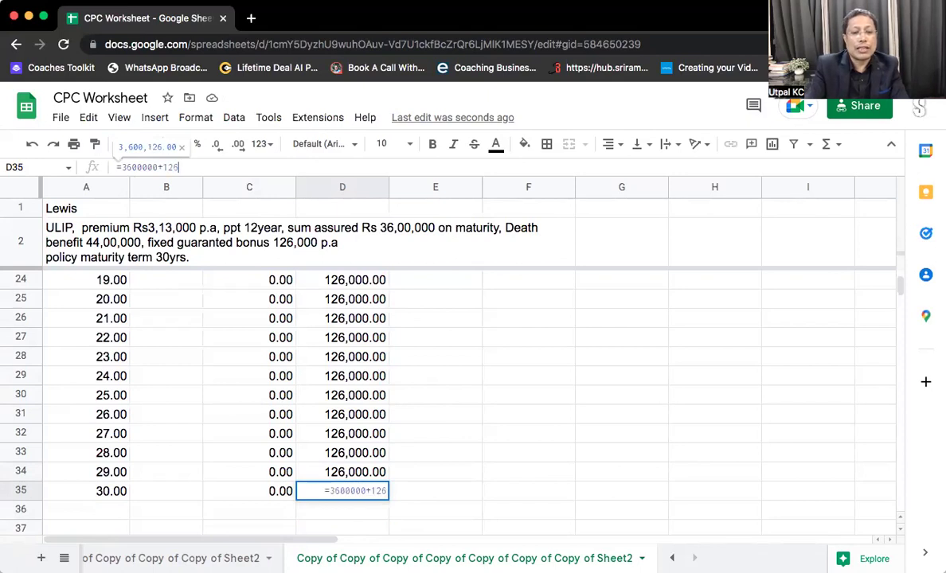
{"action": "type", "text": "000"}
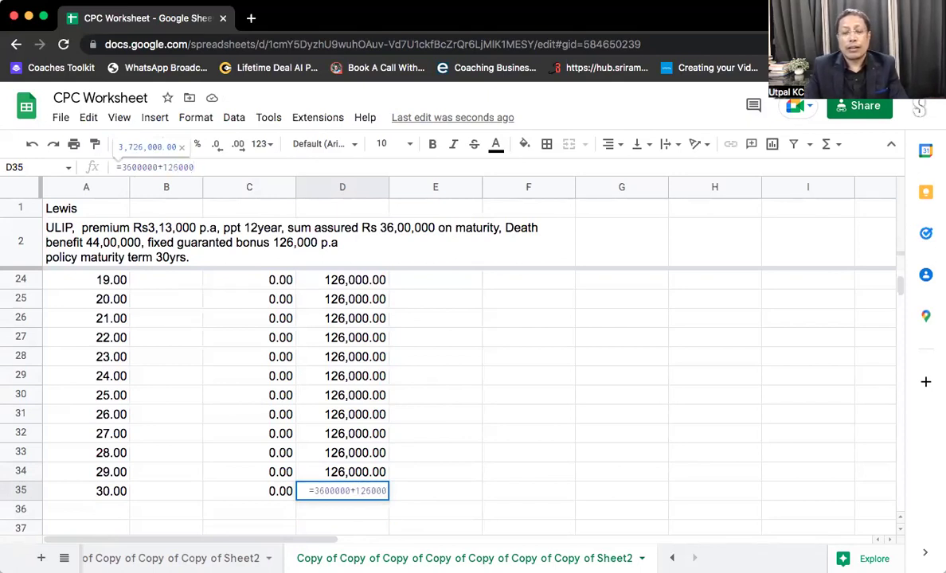
{"action": "key", "text": "Return"}
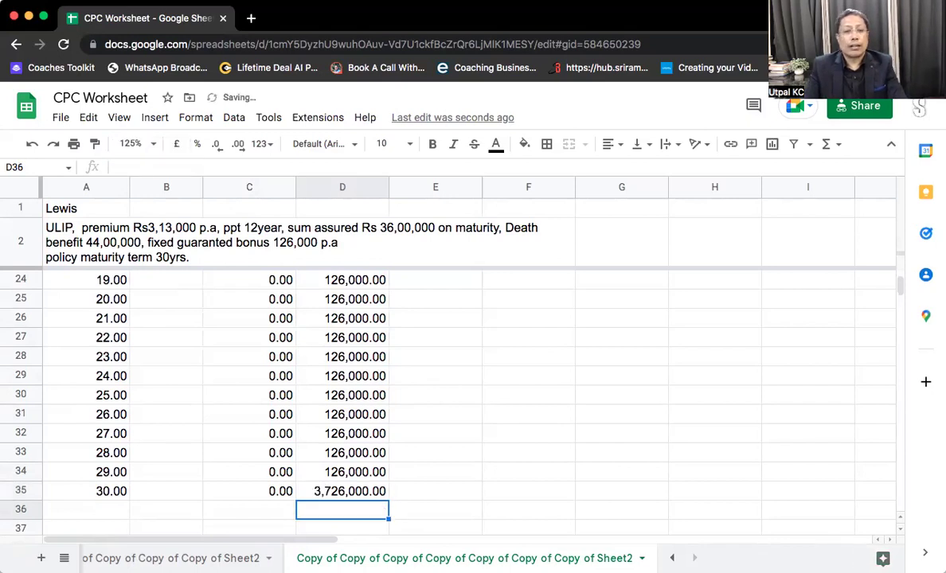
Step: Examine the cash inflows of the last periods in column D, including the combined maturity and bonus amount in D35
{"action": "left_click", "coordinate": [342, 492]}
{"action": "left_click", "coordinate": [342, 508]}
{"action": "left_click", "coordinate": [342, 491]}
{"action": "left_click", "coordinate": [342, 472]}
{"action": "left_click", "coordinate": [342, 491]}
{"action": "left_click", "coordinate": [342, 453]}
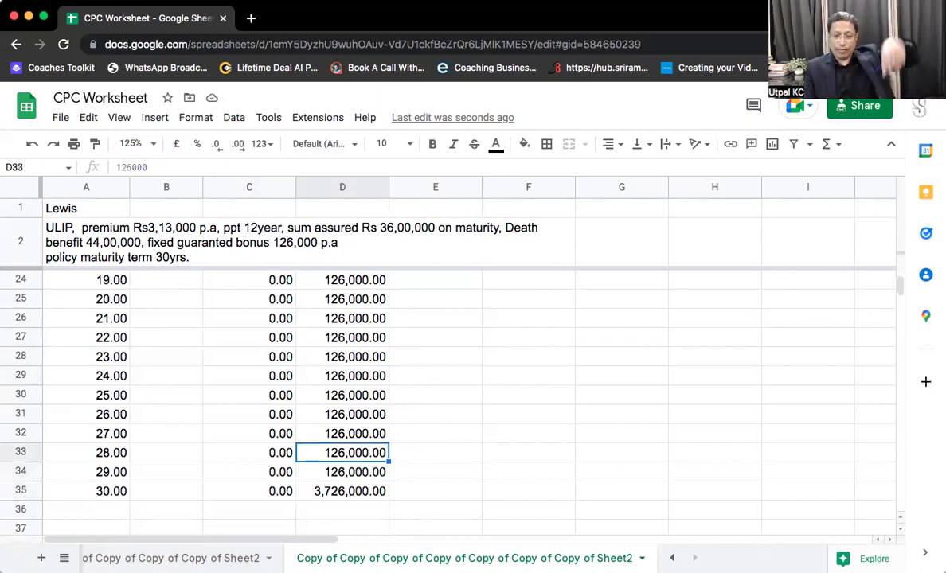
{"action": "left_click", "coordinate": [343, 434]}
{"action": "left_click", "coordinate": [343, 453]}
{"action": "key", "text": "Up"}
{"action": "key", "text": "Up"}
{"action": "key", "text": "Up"}
{"action": "key", "text": "Up"}
{"action": "key", "text": "Up"}
{"action": "key", "text": "Up"}
{"action": "key", "text": "Up"}
{"action": "key", "text": "Up"}
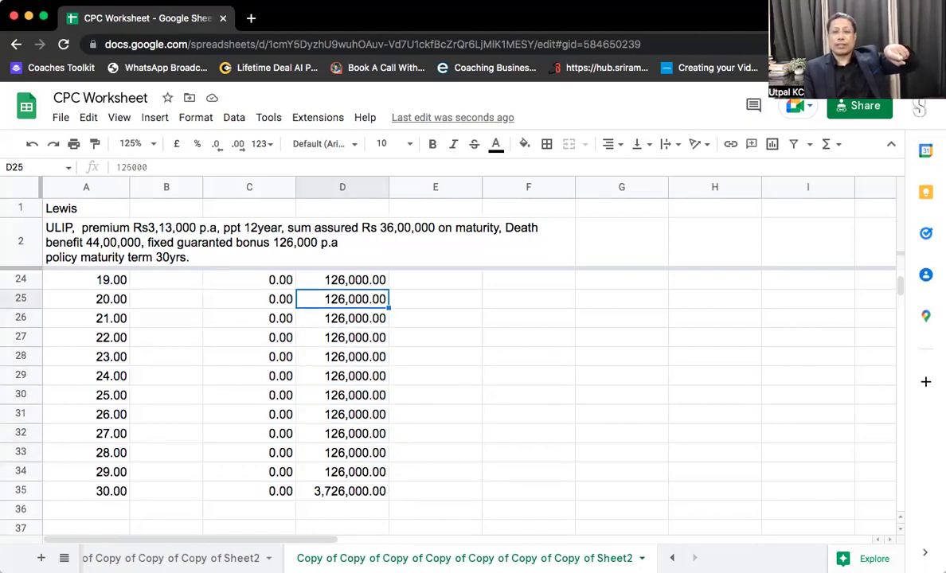
{"action": "key", "text": "Up"}
{"action": "key", "text": "Up"}
{"action": "key", "text": "Down"}
{"action": "key", "text": "Down"}
{"action": "key", "text": "Down"}
{"action": "key", "text": "Down"}
{"action": "key", "text": "Down"}
{"action": "key", "text": "Down"}
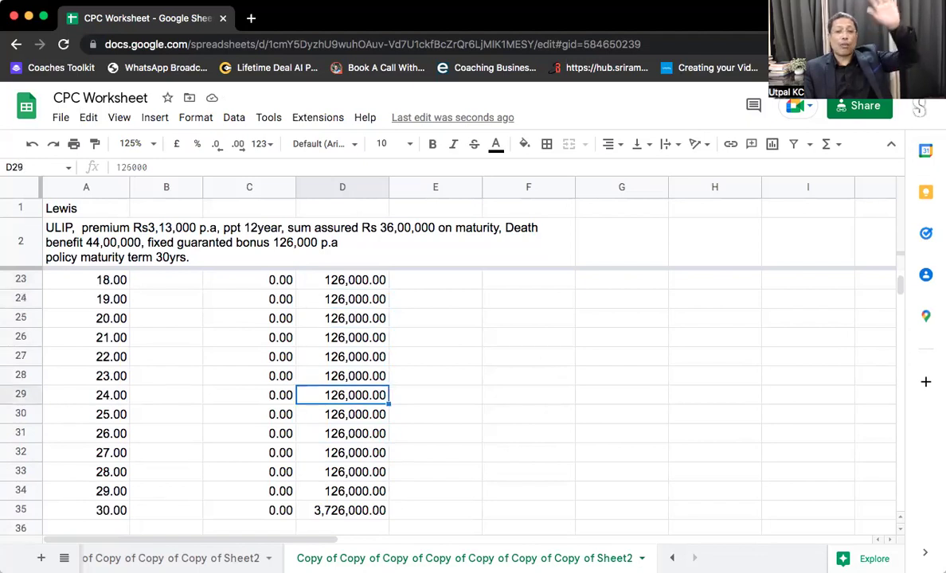
{"action": "key", "text": "Down"}
{"action": "key", "text": "Down"}
{"action": "key", "text": "Down"}
{"action": "key", "text": "Down"}
{"action": "key", "text": "Down"}
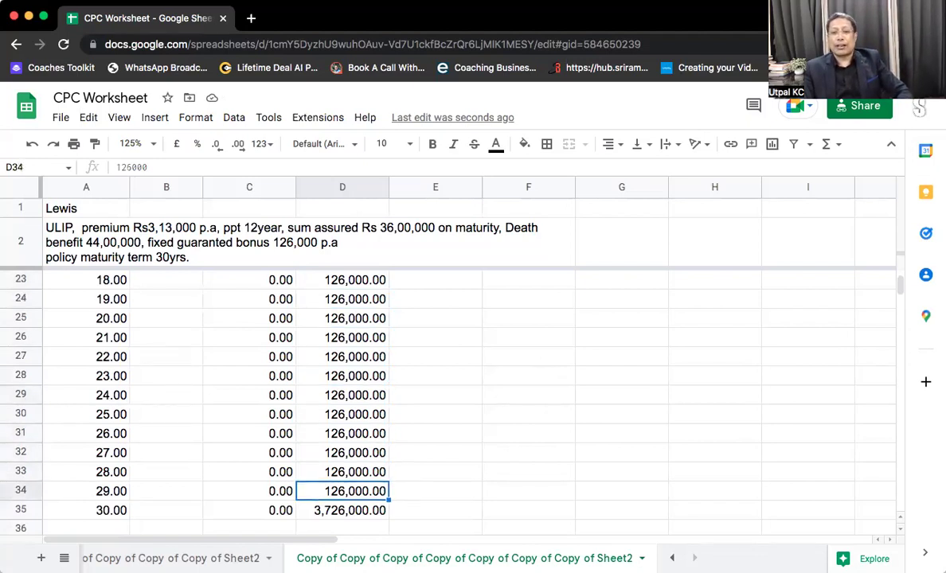
{"action": "key", "text": "Down"}
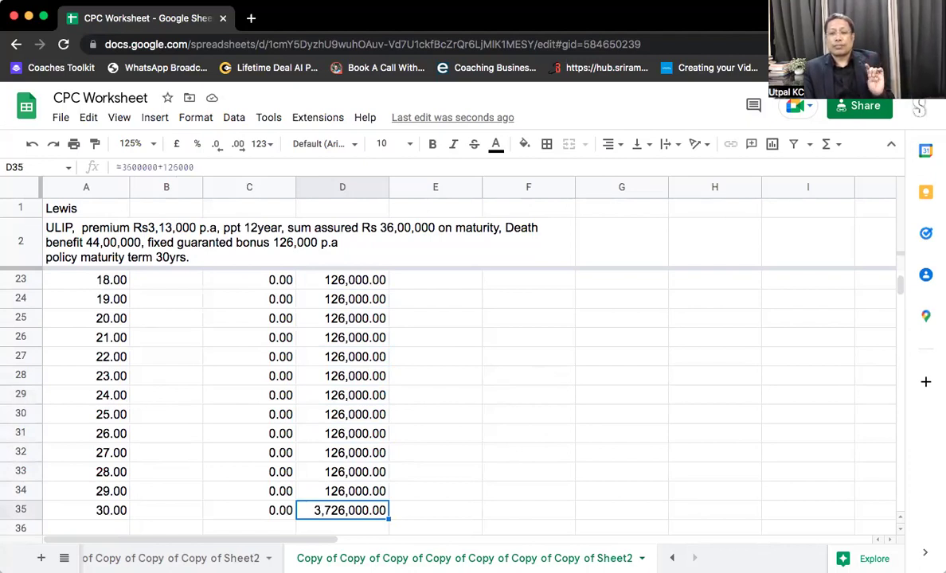
{"action": "key", "text": "Down"}
{"action": "key", "text": "Down"}
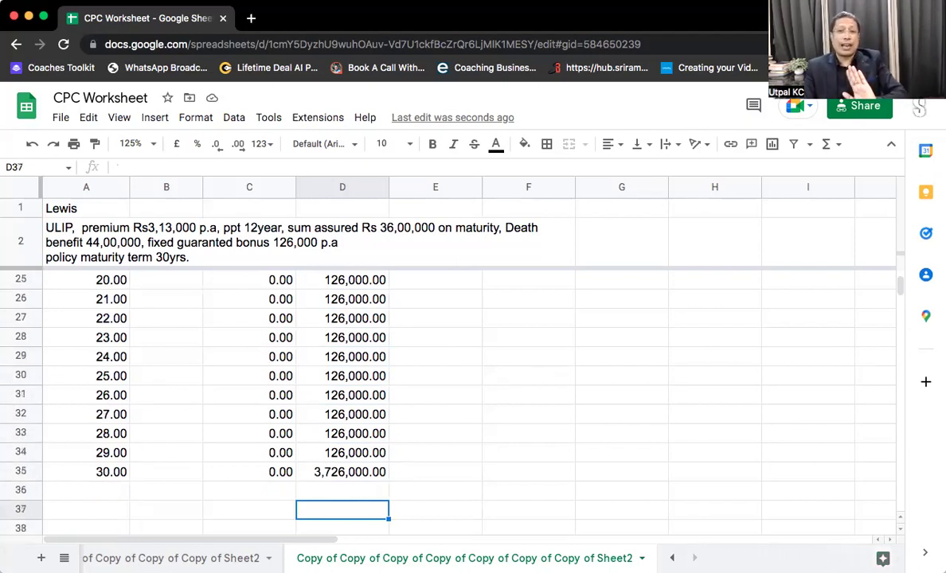
{"action": "left_click", "coordinate": [249, 510]}
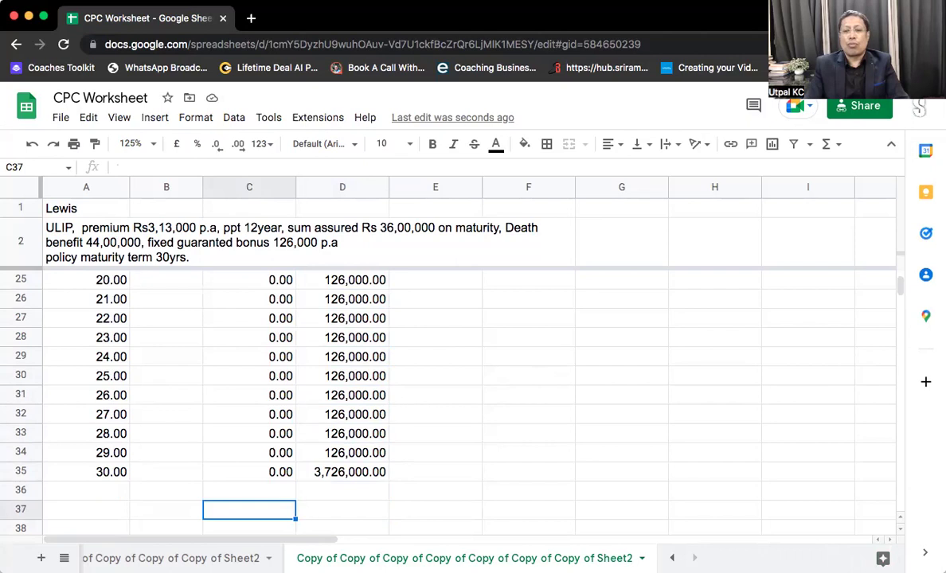
Step: Compare the cash outflow and cash inflow columns from period 0 through the end of the premium-paying years
{"action": "key", "text": "Right"}
{"action": "key", "text": "Up"}
{"action": "key", "text": "Up"}
{"action": "key", "text": "Up"}
{"action": "key", "text": "Up"}
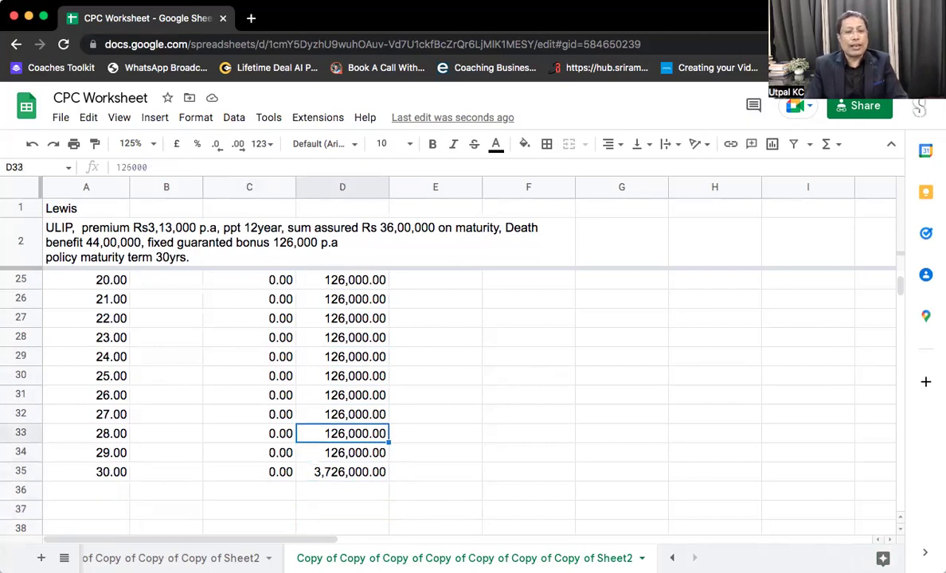
{"action": "key", "text": "super+Up"}
{"action": "key", "text": "Down"}
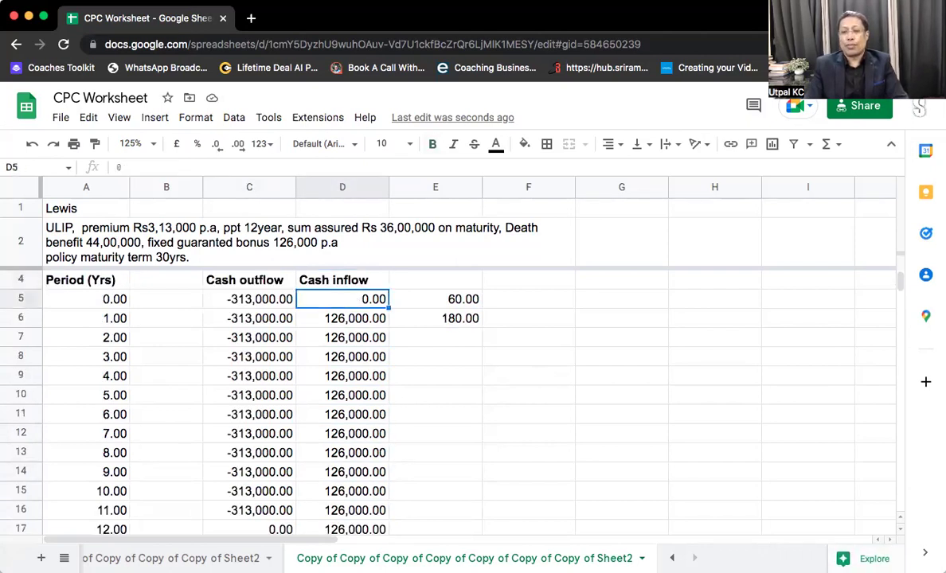
{"action": "key", "text": "Down"}
{"action": "key", "text": "Down"}
{"action": "key", "text": "Down"}
{"action": "key", "text": "Down"}
{"action": "key", "text": "Down"}
{"action": "key", "text": "Up"}
{"action": "key", "text": "Up"}
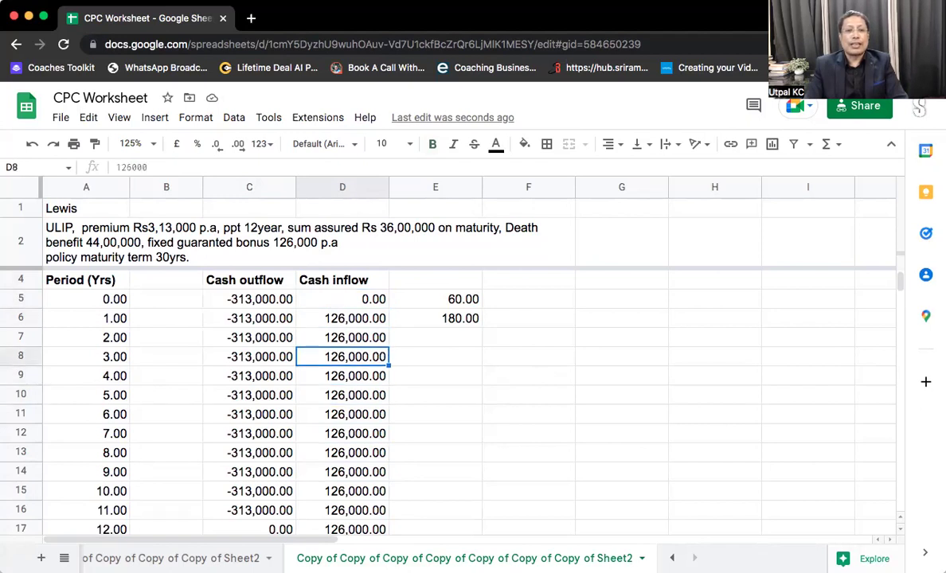
{"action": "key", "text": "Left"}
{"action": "key", "text": "Down"}
{"action": "key", "text": "Down"}
{"action": "key", "text": "Down"}
{"action": "key", "text": "Down"}
{"action": "key", "text": "Down"}
{"action": "key", "text": "Down"}
{"action": "key", "text": "Down"}
{"action": "key", "text": "Down"}
{"action": "key", "text": "Down"}
{"action": "key", "text": "Right"}
{"action": "key", "text": "Up"}
{"action": "key", "text": "Down"}
{"action": "key", "text": "Down"}
{"action": "key", "text": "Down"}
{"action": "key", "text": "Up"}
{"action": "key", "text": "Up"}
{"action": "key", "text": "Up"}
{"action": "key", "text": "Up"}
{"action": "key", "text": "Up"}
{"action": "key", "text": "Up"}
{"action": "key", "text": "Up"}
{"action": "key", "text": "Up"}
{"action": "key", "text": "Up"}
{"action": "key", "text": "Up"}
{"action": "key", "text": "Up"}
{"action": "key", "text": "Up"}
{"action": "key", "text": "Up"}
{"action": "key", "text": "Up"}
{"action": "key", "text": "Up"}
{"action": "key", "text": "Up"}
{"action": "key", "text": "Up"}
{"action": "key", "text": "Up"}
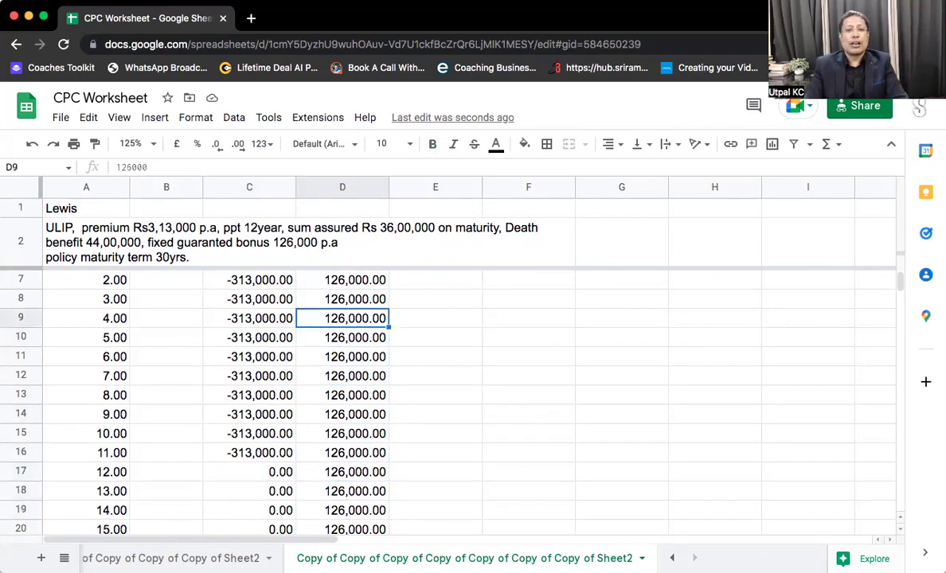
{"action": "key", "text": "Down"}
{"action": "key", "text": "Down"}
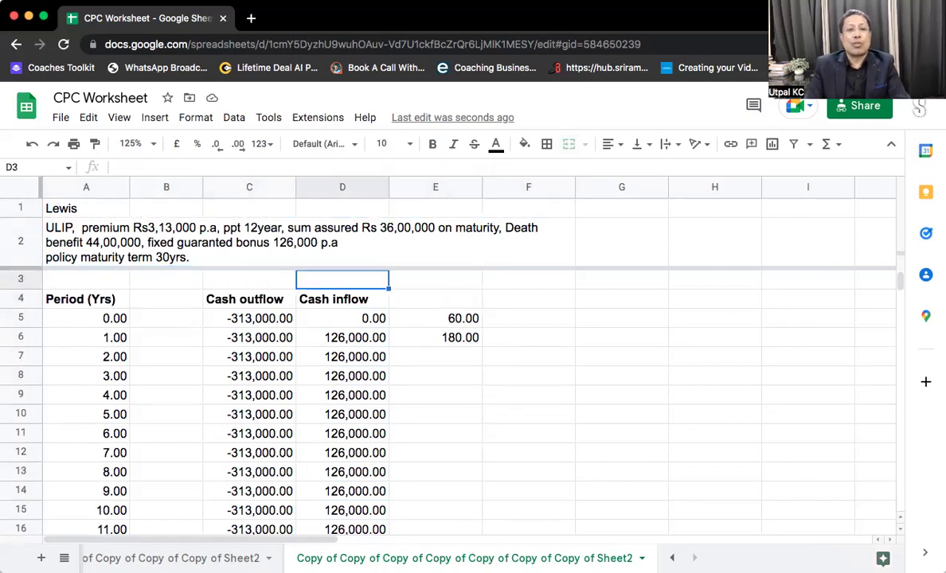
Step: Add the header "Net Cashflow" in E4, beside the Cash inflow header
{"action": "key", "text": "Down"}
{"action": "key", "text": "Right"}
{"action": "type", "text": "Net C"}
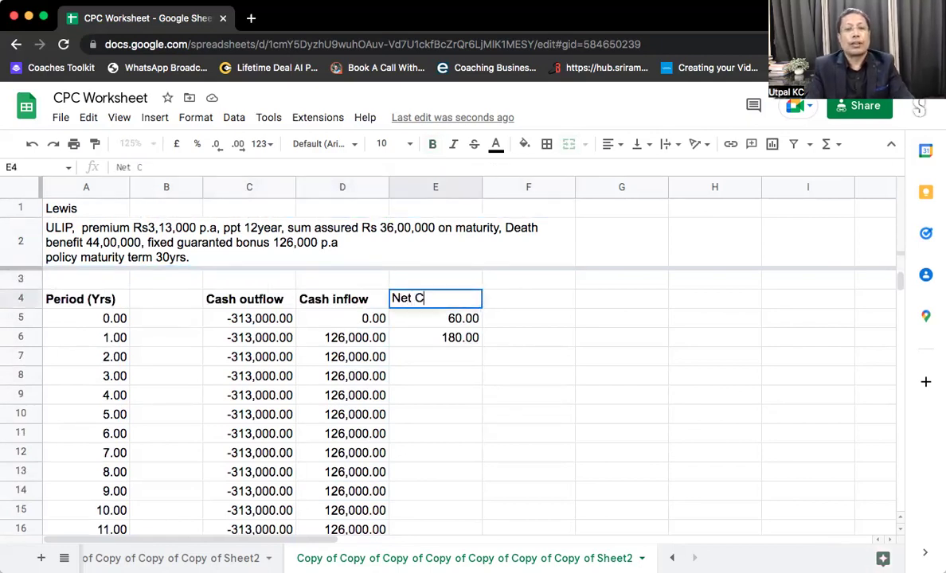
{"action": "type", "text": "ashflow"}
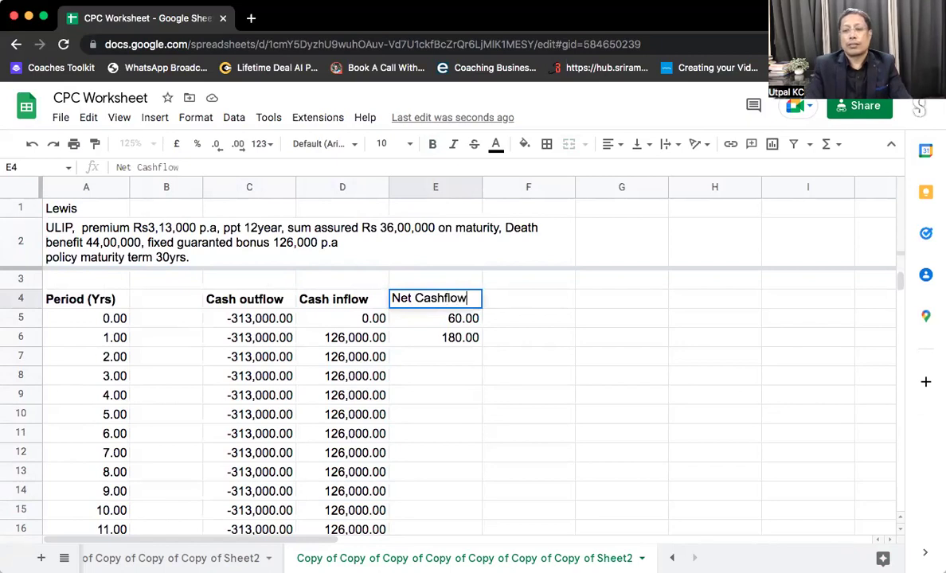
{"action": "key", "text": "Return"}
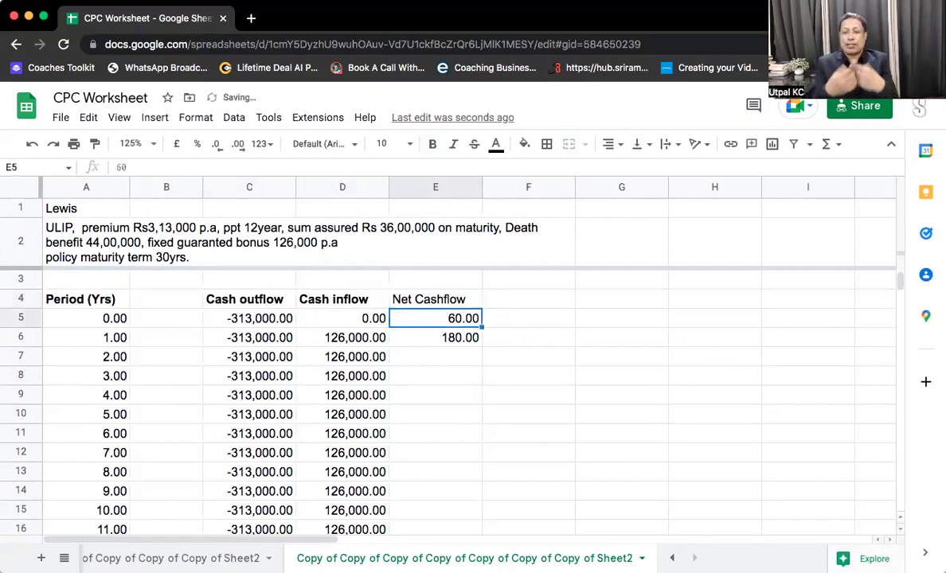
Step: Calculate the period 0 net cashflow in E5 with the formula =C5+D5, replacing the leftover value
{"action": "type", "text": "="}
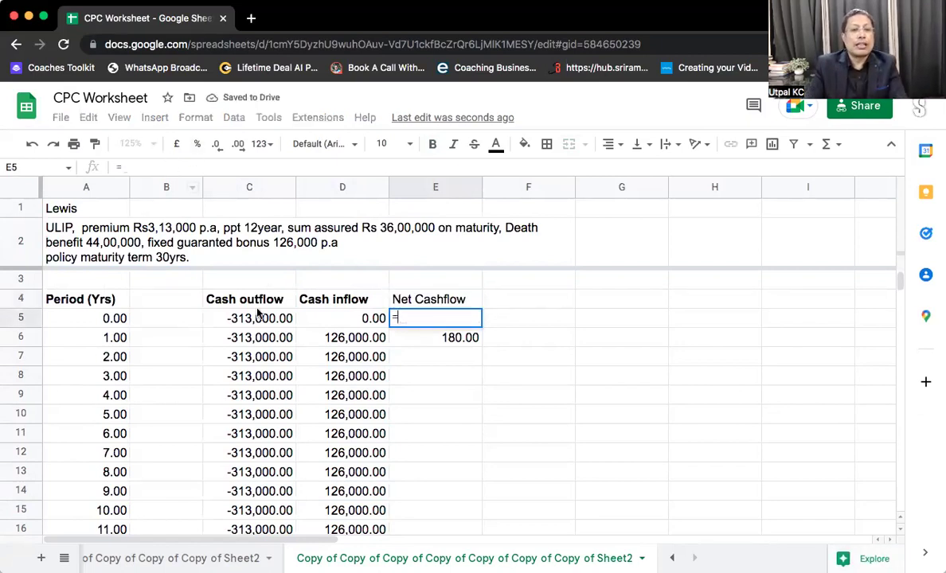
{"action": "left_click", "coordinate": [271, 327]}
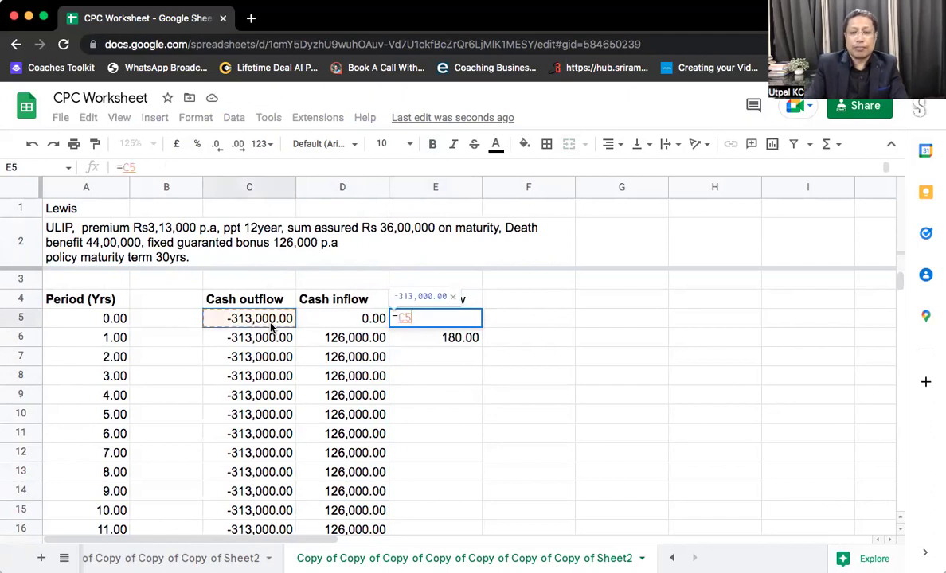
{"action": "type", "text": "+"}
{"action": "left_click", "coordinate": [325, 323]}
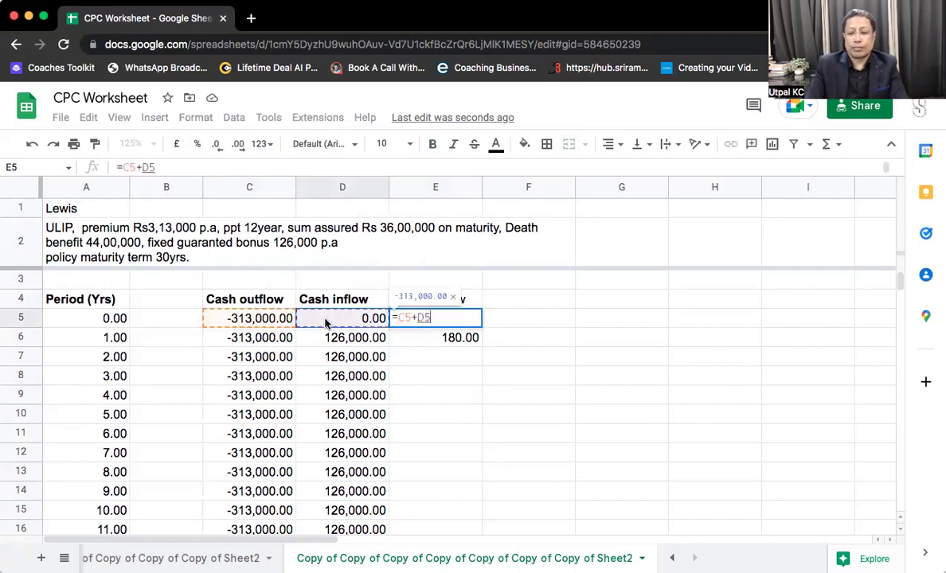
{"action": "key", "text": "Return"}
{"action": "key", "text": "Up"}
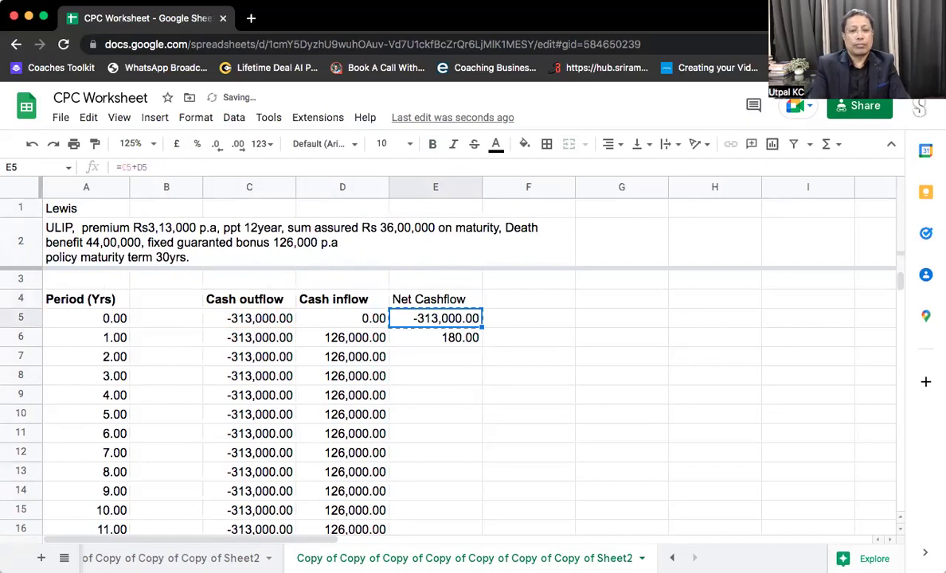
Step: Copy the period 0 net cashflow formula from E5 down through period 30 in E35
{"action": "key", "text": "ctrl+c"}
{"action": "key", "text": "shift+Down"}
{"action": "key", "text": "shift+Down"}
{"action": "key", "text": "shift+Down"}
{"action": "key", "text": "shift+Down"}
{"action": "key", "text": "shift+Down"}
{"action": "key", "text": "shift+Down"}
{"action": "key", "text": "shift+Down"}
{"action": "key", "text": "shift+Down"}
{"action": "key", "text": "shift+Down"}
{"action": "key", "text": "shift+Down"}
{"action": "key", "text": "shift+Down"}
{"action": "key", "text": "shift+Down"}
{"action": "key", "text": "shift+Down"}
{"action": "key", "text": "shift+Down"}
{"action": "key", "text": "shift+Down"}
{"action": "key", "text": "shift+Down"}
{"action": "key", "text": "shift+Down"}
{"action": "key", "text": "shift+Down"}
{"action": "key", "text": "shift+Down"}
{"action": "key", "text": "shift+Down"}
{"action": "key", "text": "shift+Down"}
{"action": "key", "text": "shift+Down"}
{"action": "key", "text": "shift+Down"}
{"action": "key", "text": "shift+Down"}
{"action": "key", "text": "shift+Down"}
{"action": "key", "text": "shift+Down"}
{"action": "key", "text": "shift+Down"}
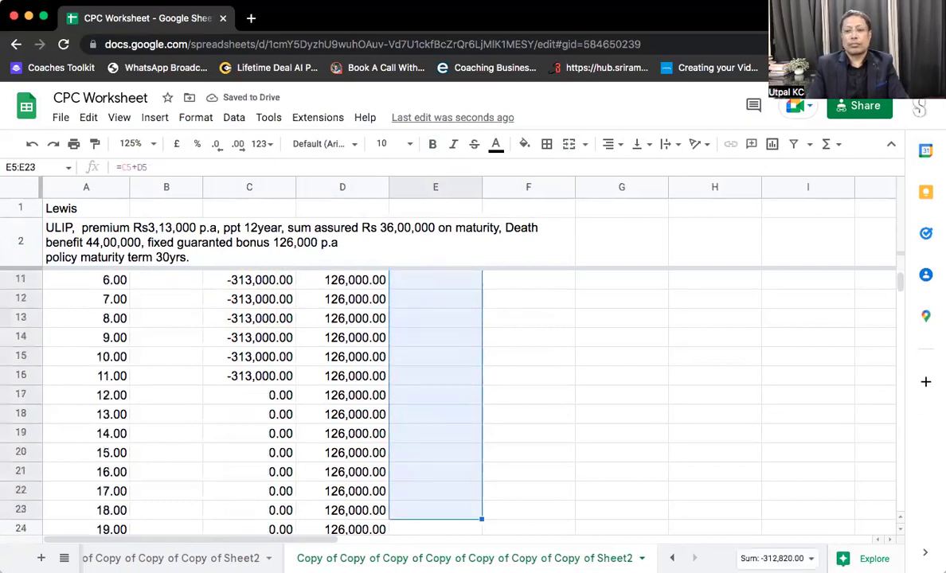
{"action": "key", "text": "shift+Down"}
{"action": "key", "text": "shift+Down"}
{"action": "key", "text": "shift+Down"}
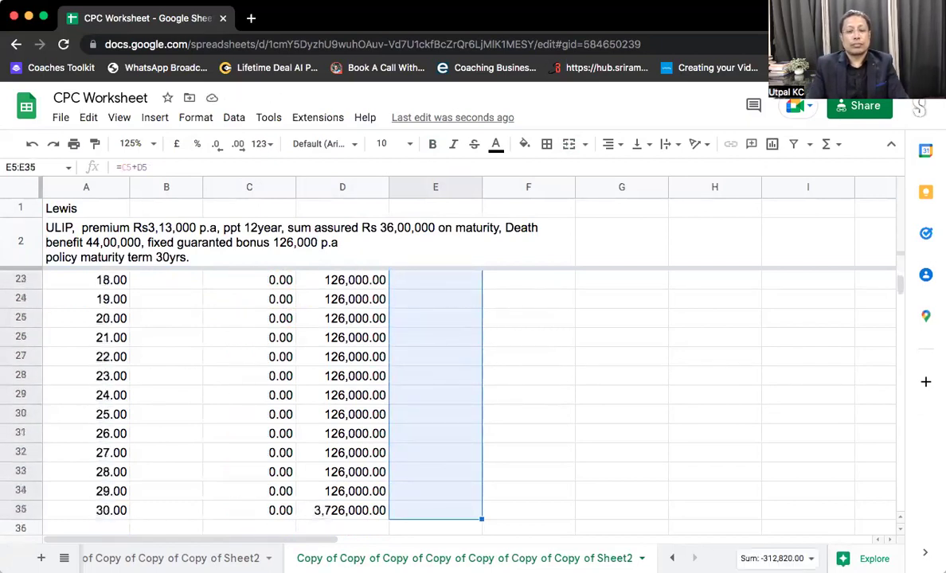
{"action": "key", "text": "ctrl+v"}
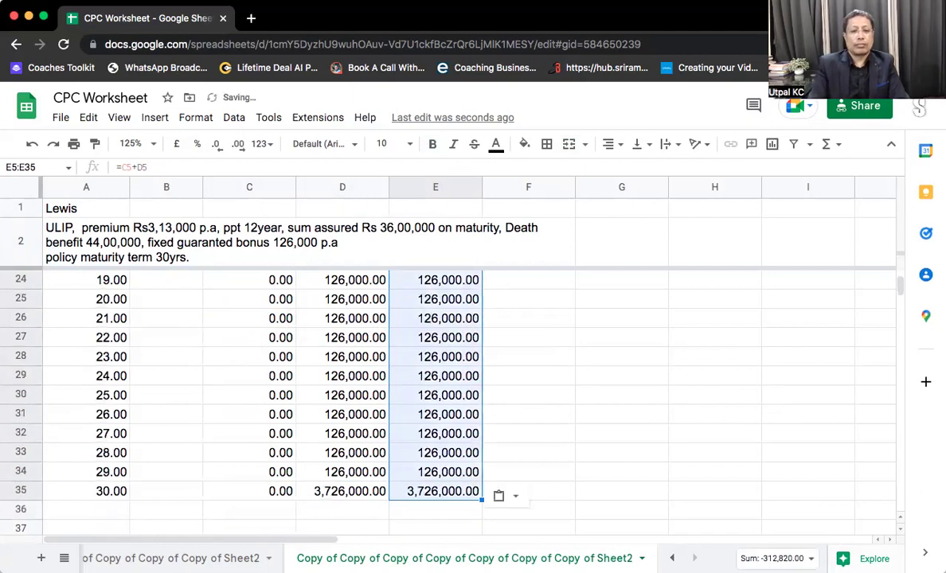
Step: Compare the net cashflows with the outflows and inflows through the premium-paying years and the first years after them
{"action": "key", "text": "Up"}
{"action": "key", "text": "Down"}
{"action": "key", "text": "Down"}
{"action": "key", "text": "Down"}
{"action": "key", "text": "Down"}
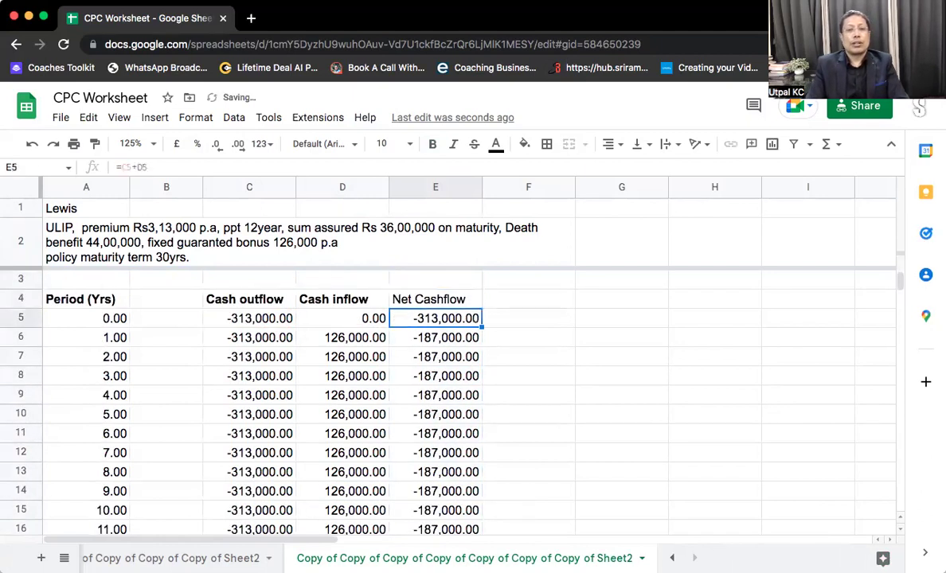
{"action": "key", "text": "Down"}
{"action": "key", "text": "Down"}
{"action": "key", "text": "Down"}
{"action": "key", "text": "Down"}
{"action": "key", "text": "Down"}
{"action": "key", "text": "Down"}
{"action": "key", "text": "Down"}
{"action": "key", "text": "Down"}
{"action": "key", "text": "Down"}
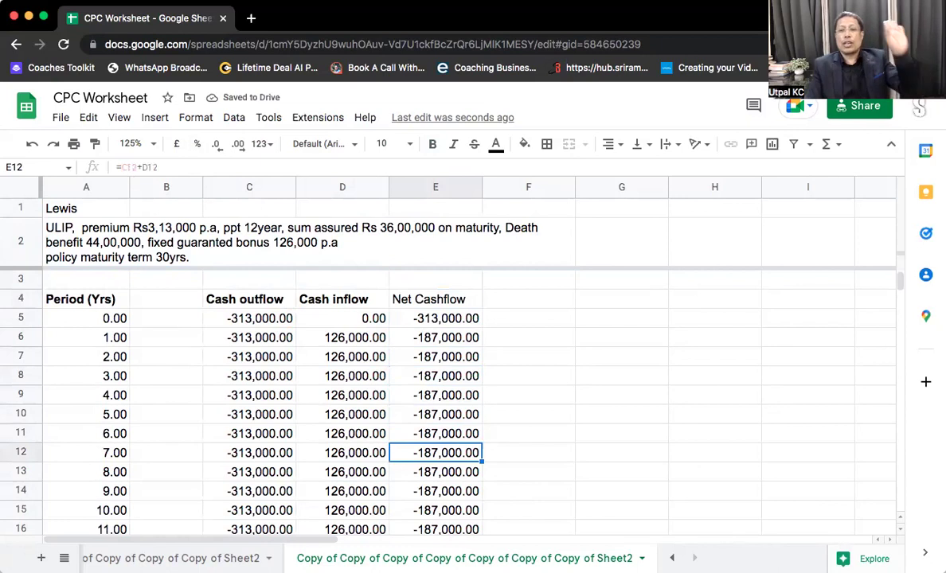
{"action": "key", "text": "Down"}
{"action": "key", "text": "Down"}
{"action": "key", "text": "Down"}
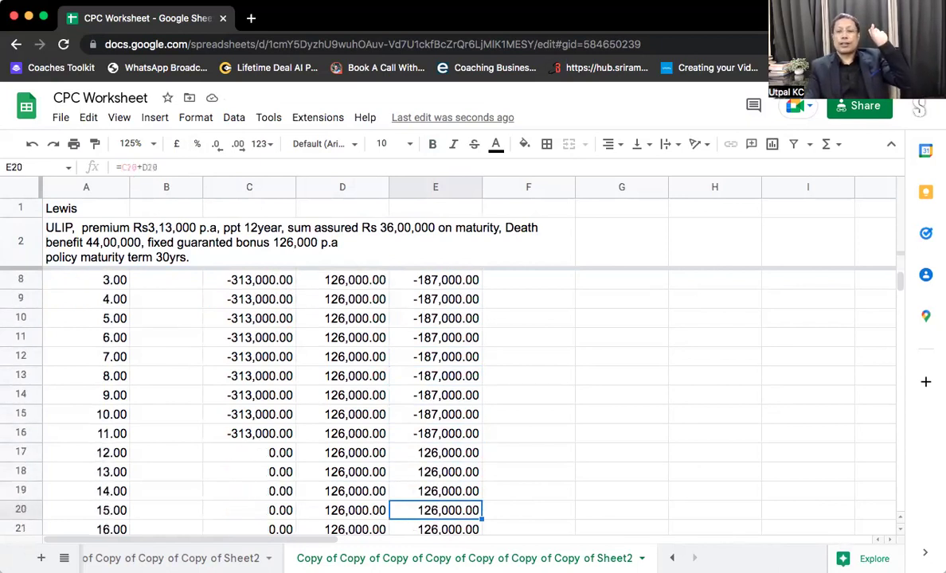
{"action": "key", "text": "Up"}
{"action": "key", "text": "Up"}
{"action": "key", "text": "Up"}
{"action": "key", "text": "Up"}
{"action": "key", "text": "Up"}
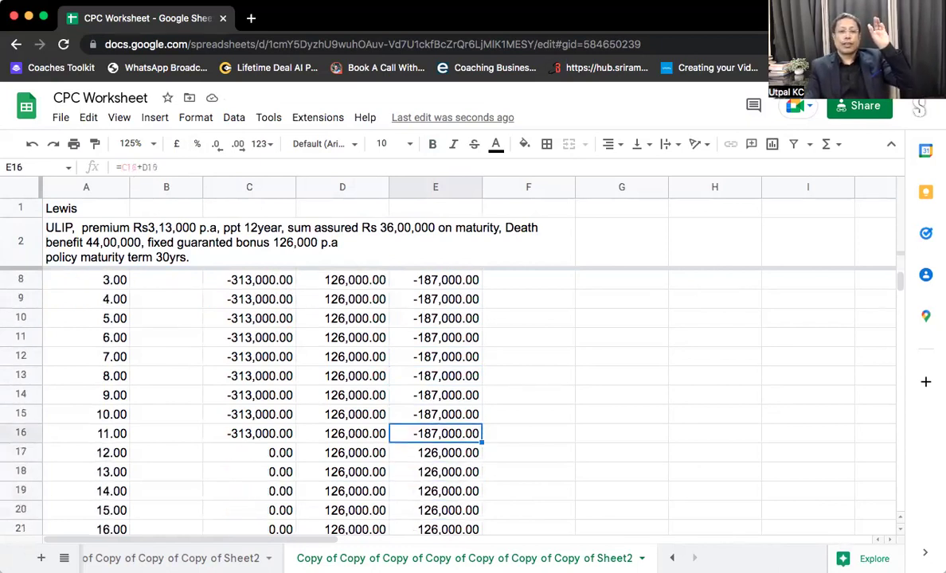
{"action": "key", "text": "Left"}
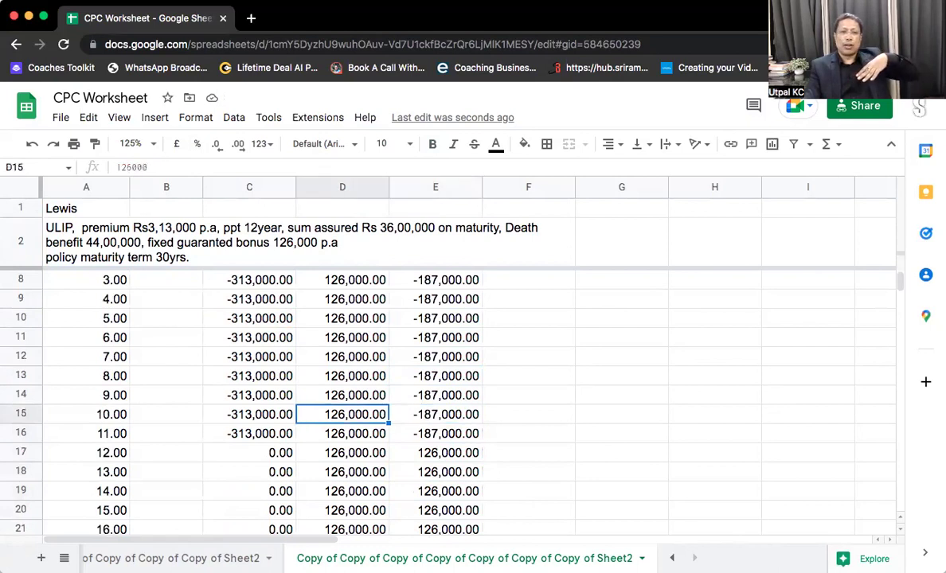
{"action": "key", "text": "Left"}
{"action": "key", "text": "Right"}
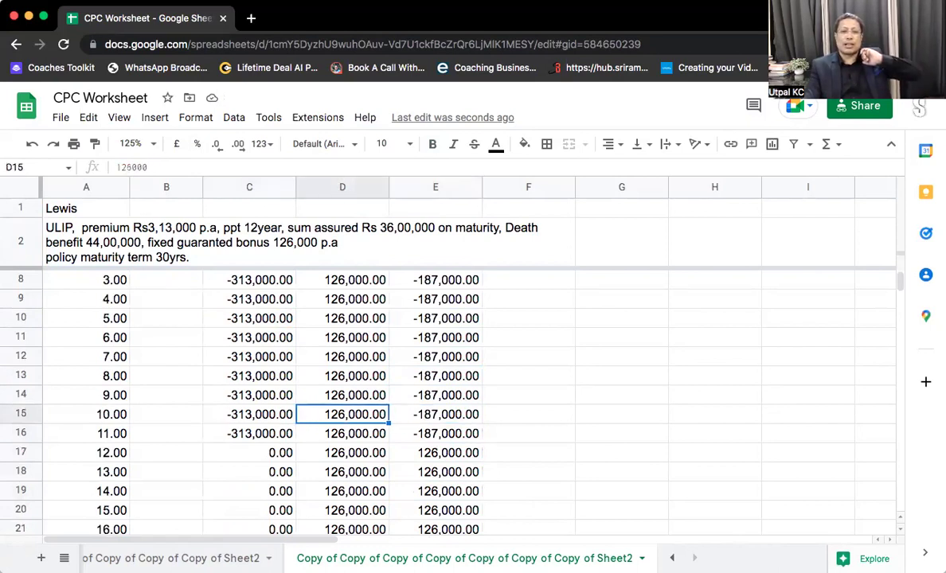
Step: Examine the net cashflows from the end of the premium-paying years to maturity in period 30
{"action": "key", "text": "Right"}
{"action": "key", "text": "Down"}
{"action": "key", "text": "Down"}
{"action": "key", "text": "Down"}
{"action": "key", "text": "Down"}
{"action": "key", "text": "Down"}
{"action": "key", "text": "Down"}
{"action": "key", "text": "Down"}
{"action": "key", "text": "Down"}
{"action": "key", "text": "Down"}
{"action": "key", "text": "Down"}
{"action": "key", "text": "Down"}
{"action": "key", "text": "Down"}
{"action": "key", "text": "Down"}
{"action": "key", "text": "Down"}
{"action": "key", "text": "Down"}
{"action": "key", "text": "Down"}
{"action": "key", "text": "Down"}
{"action": "key", "text": "Down"}
{"action": "key", "text": "Down"}
{"action": "key", "text": "Down"}
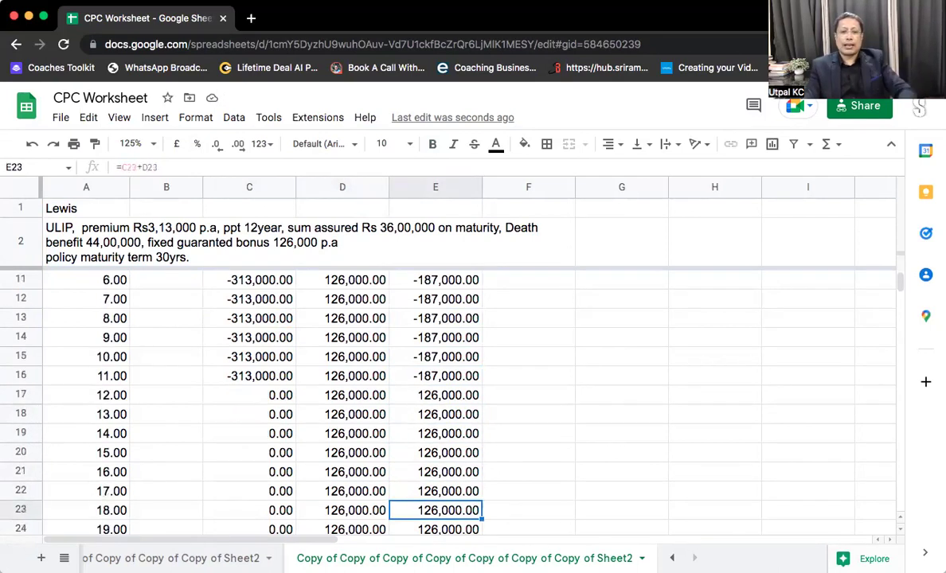
{"action": "key", "text": "Down"}
{"action": "key", "text": "Down"}
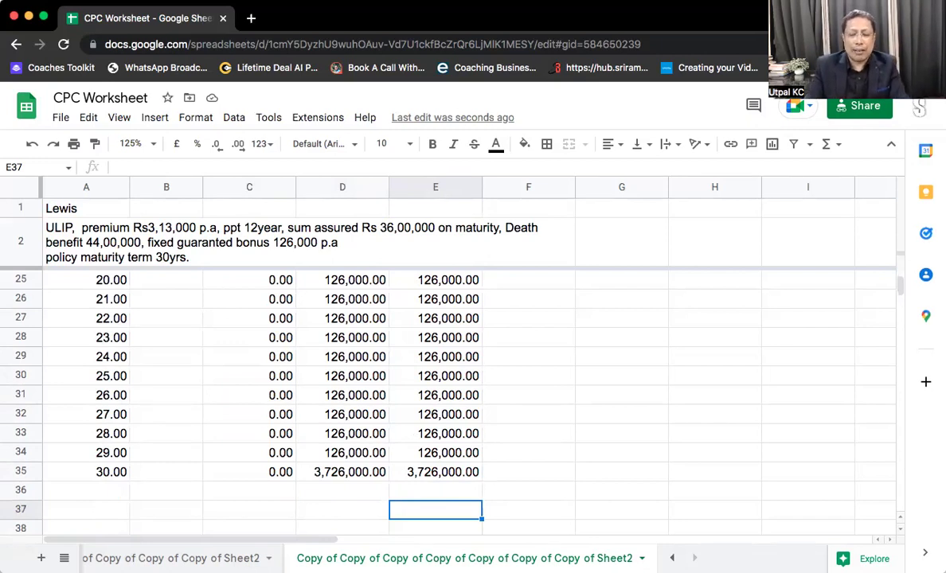
Step: Add the label "ROI" in D37, two rows below the period 30 cashflows
{"action": "left_click", "coordinate": [342, 509]}
{"action": "type", "text": "ROI"}
{"action": "key", "text": "Tab"}
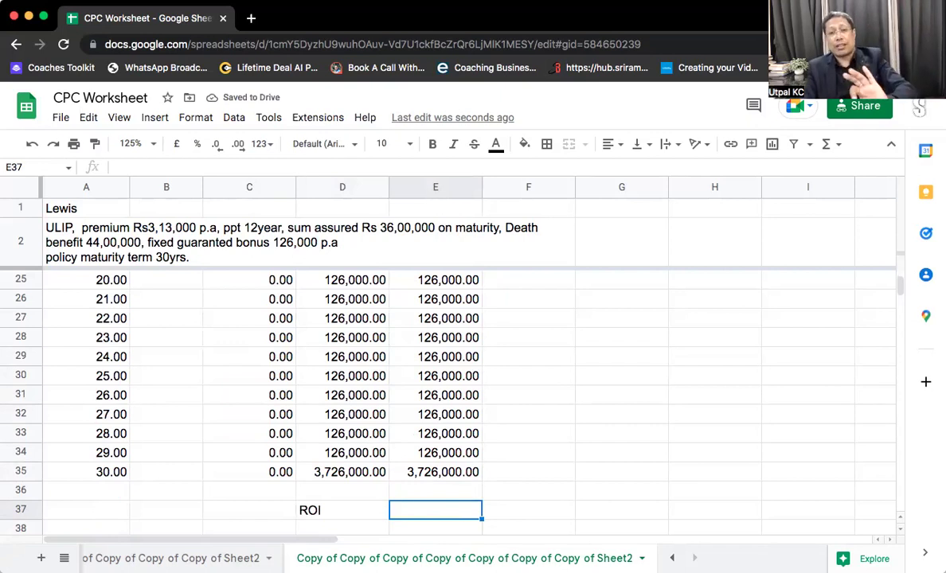
Step: Calculate the return in E37 with the IRR function over net cashflows E5:E35 and format it as a percentage
{"action": "type", "text": "=irr("}
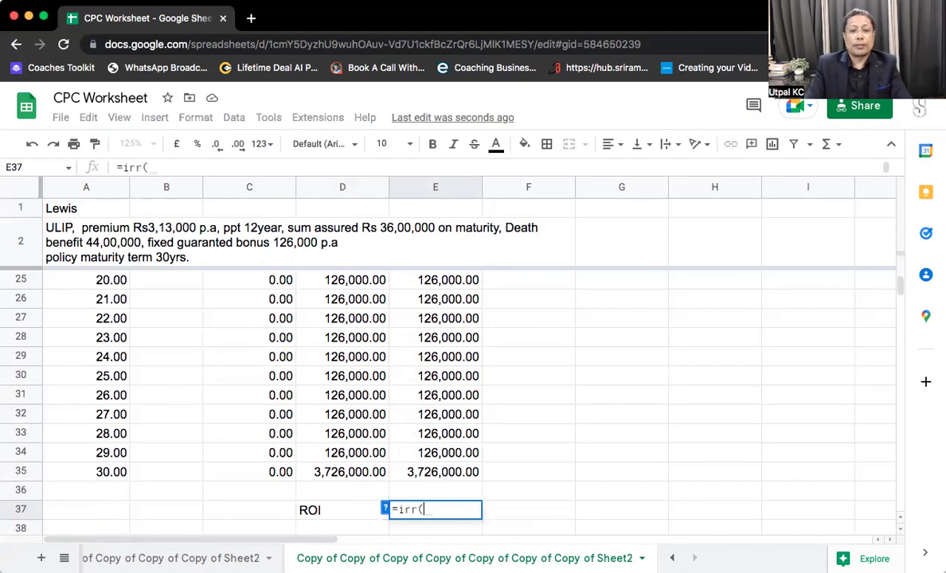
{"action": "left_click", "coordinate": [435, 471]}
{"action": "key", "text": "ctrl+shift+Up"}
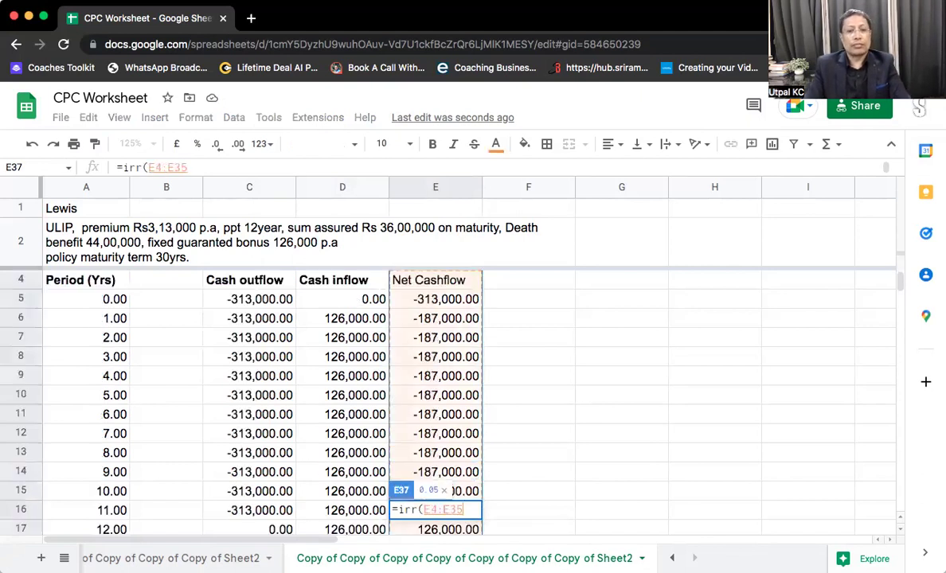
{"action": "key", "text": "shift+Down"}
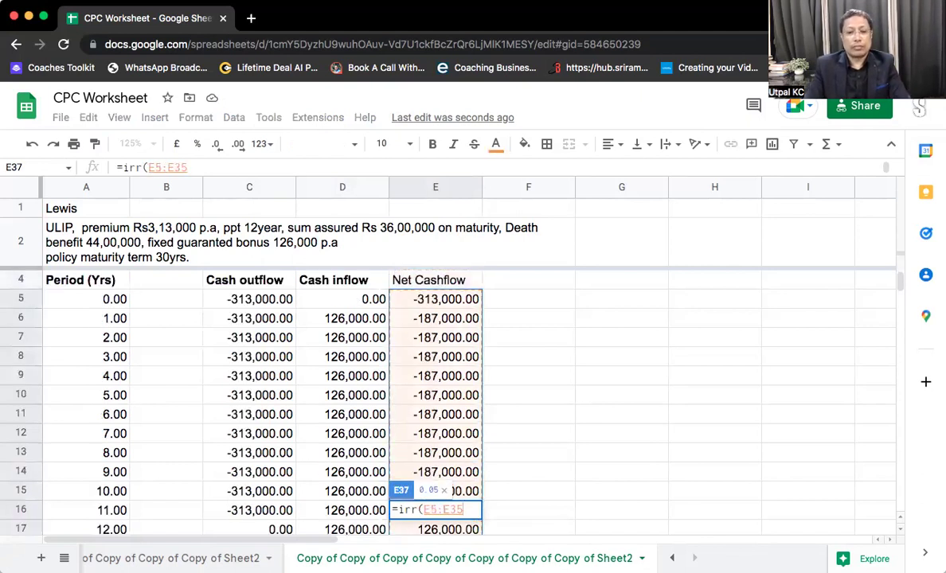
{"action": "key", "text": "Return"}
{"action": "key", "text": "Up"}
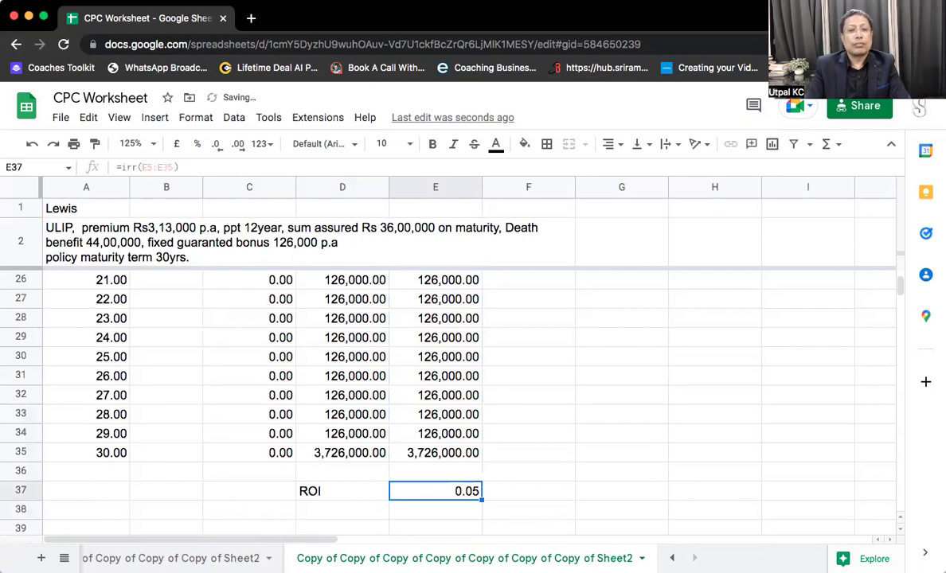
{"action": "left_click", "coordinate": [197, 143]}
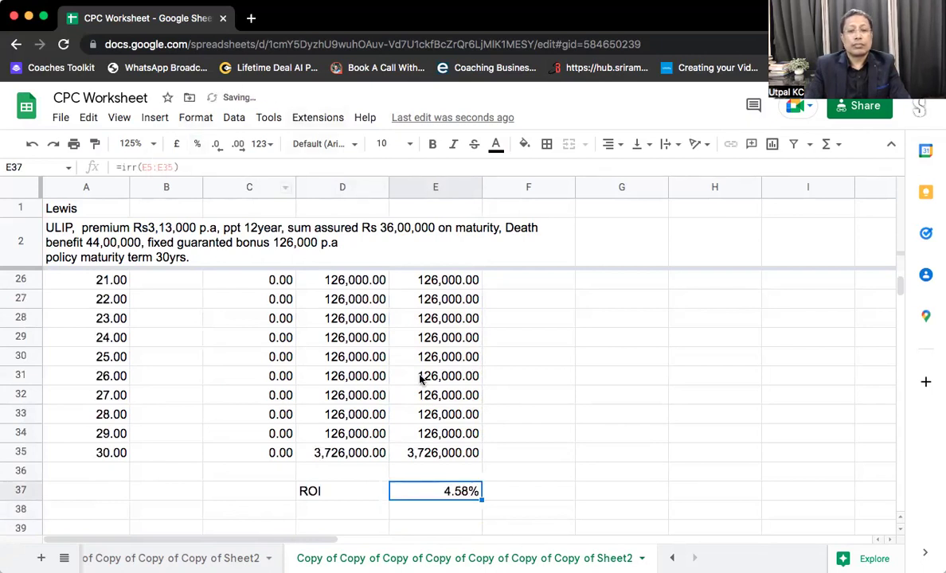
Step: Add the note "per year" in F37, beside the ROI percentage
{"action": "left_click", "coordinate": [515, 496]}
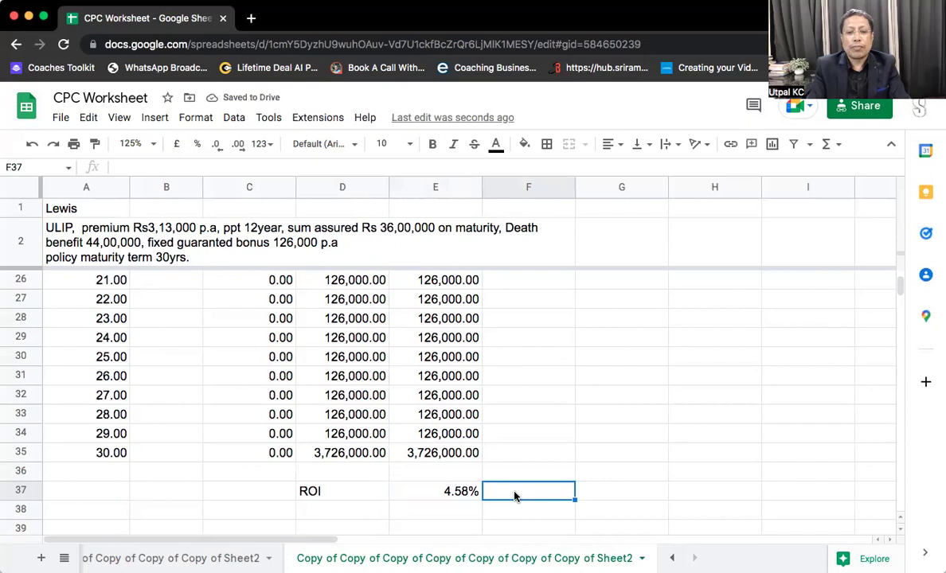
{"action": "type", "text": "per year"}
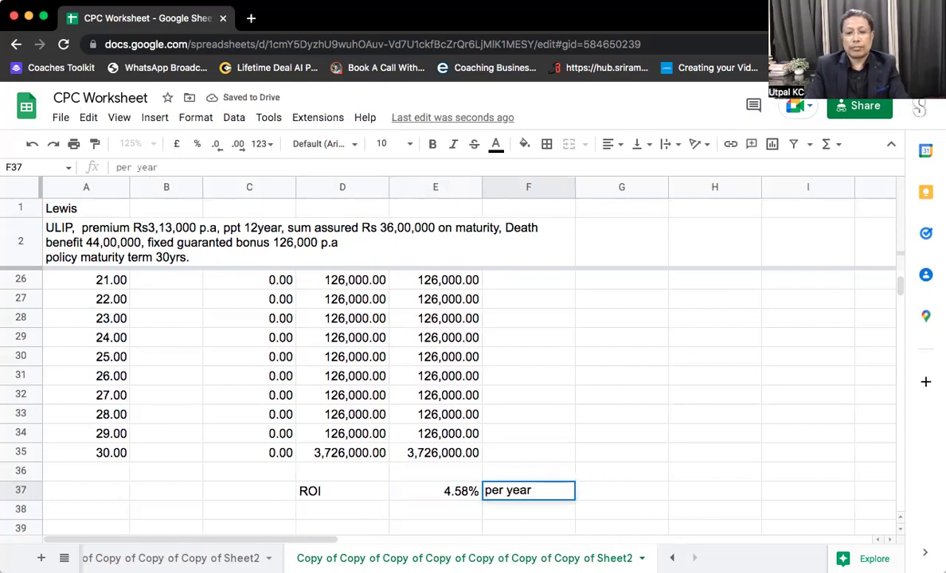
{"action": "key", "text": "Return"}
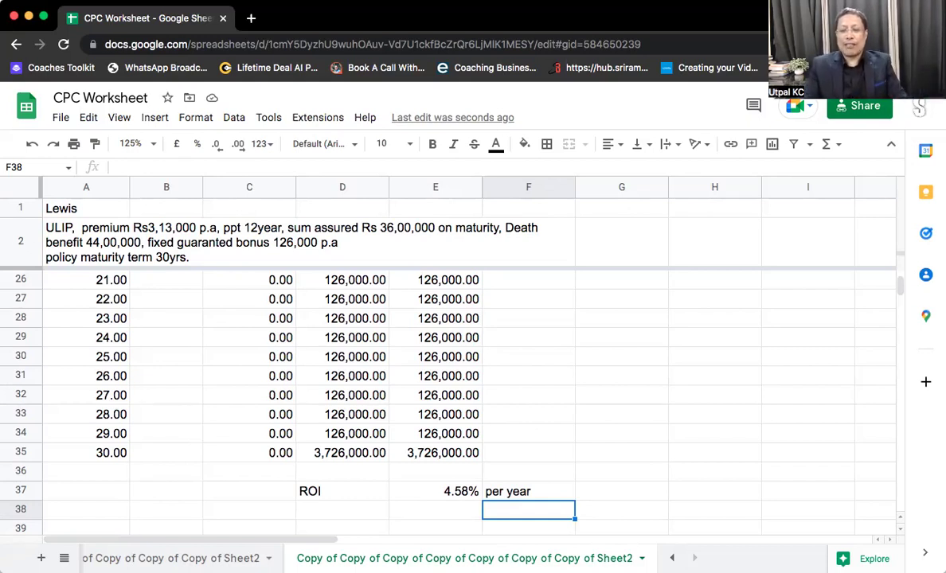
{"action": "left_click", "coordinate": [528, 471]}
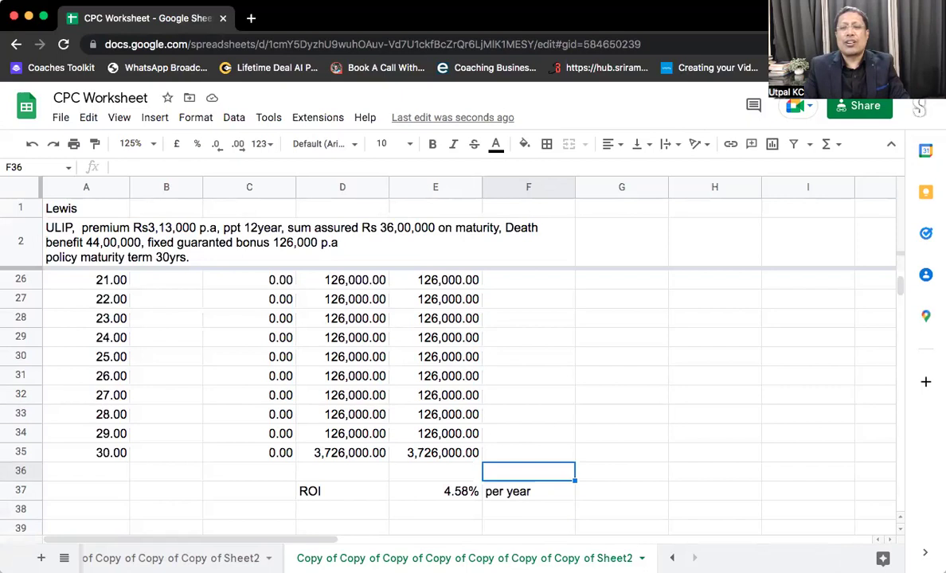
{"action": "left_click", "coordinate": [528, 452]}
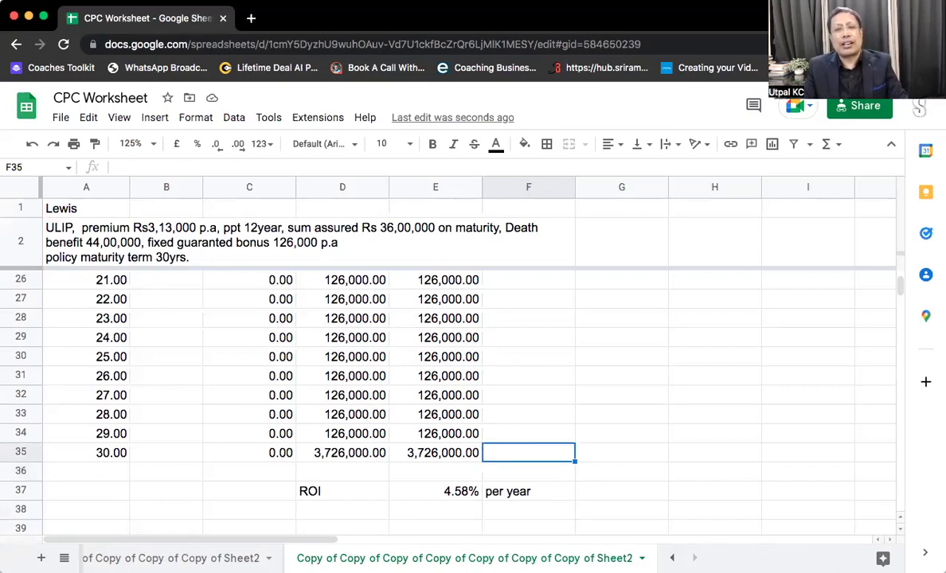
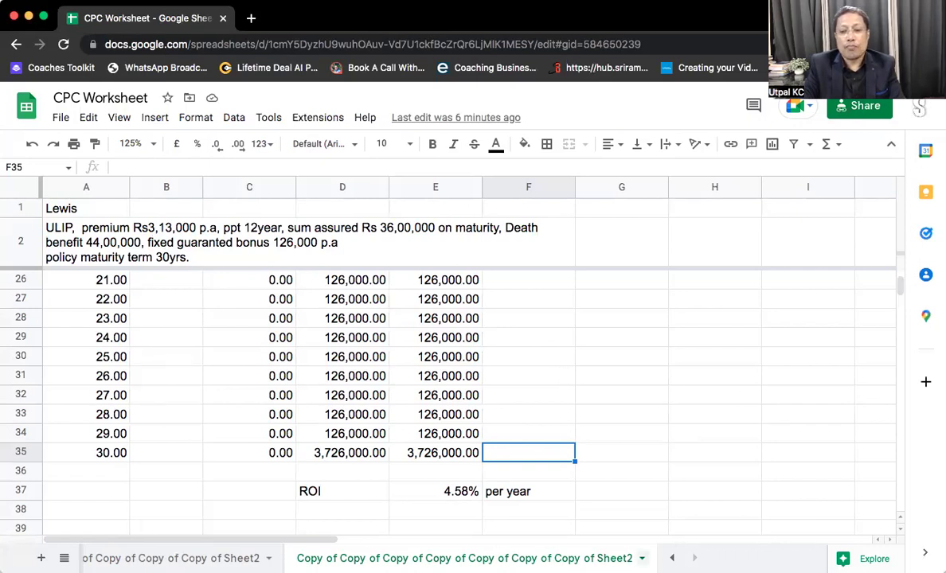
Step: Duplicate the current ULIP sheet and replace the name in A1 with the next viewer's name
{"action": "right_click", "coordinate": [464, 559]}
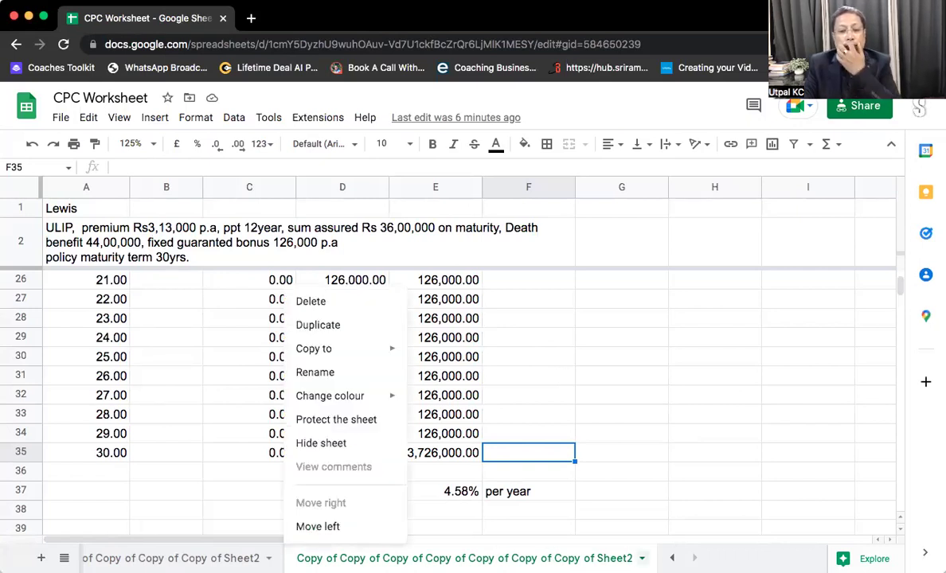
{"action": "left_click", "coordinate": [359, 326]}
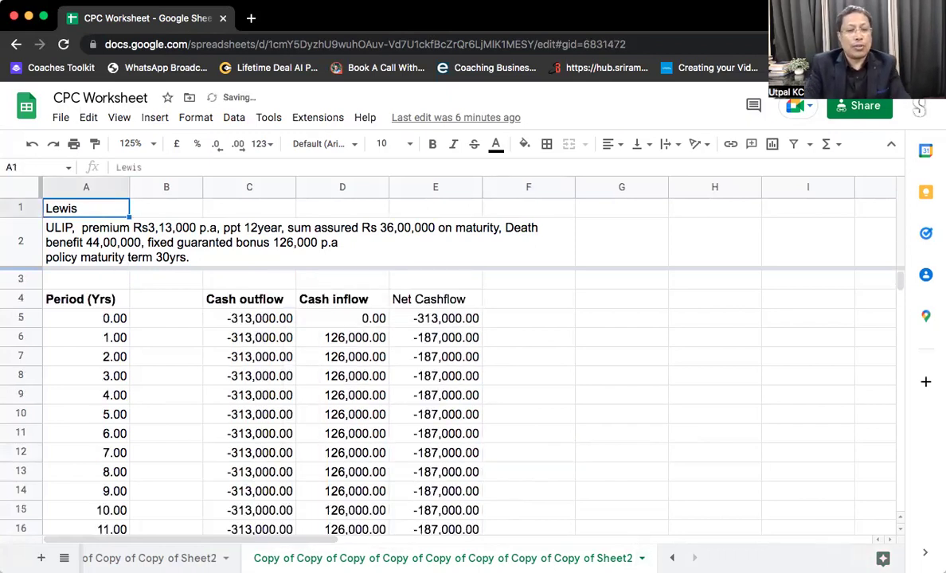
{"action": "type", "text": "MRidu"}
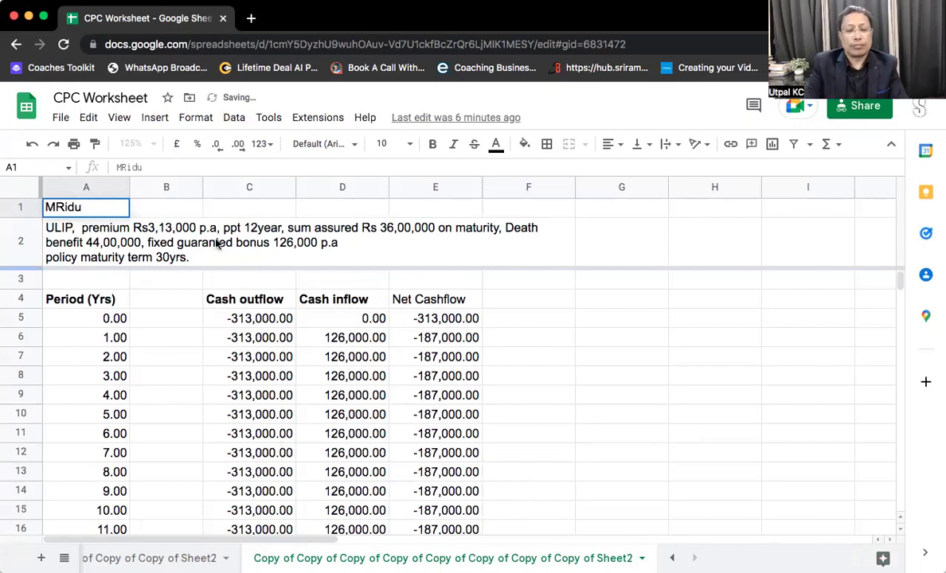
{"action": "left_click", "coordinate": [141, 333]}
Step: Clear the ULIP description in row 2 and all the old cashflow data from row 4 down
{"action": "left_click", "coordinate": [88, 253]}
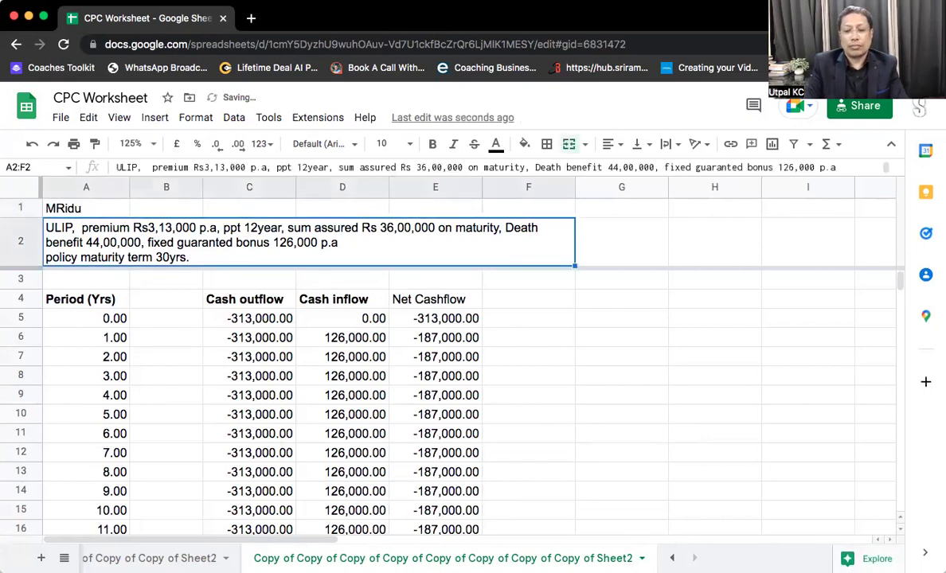
{"action": "key", "text": "Delete"}
{"action": "left_click", "coordinate": [19, 270]}
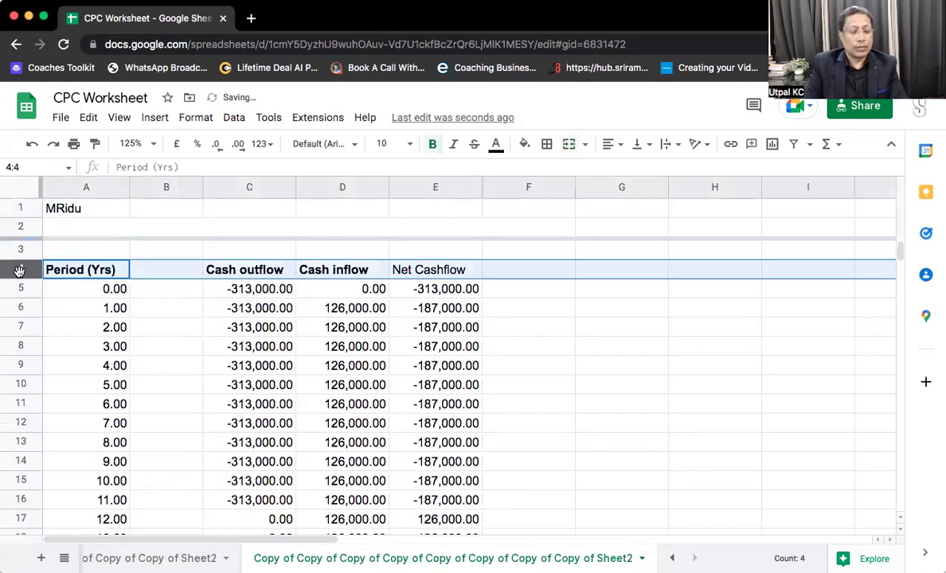
{"action": "key", "text": "super+shift+Down"}
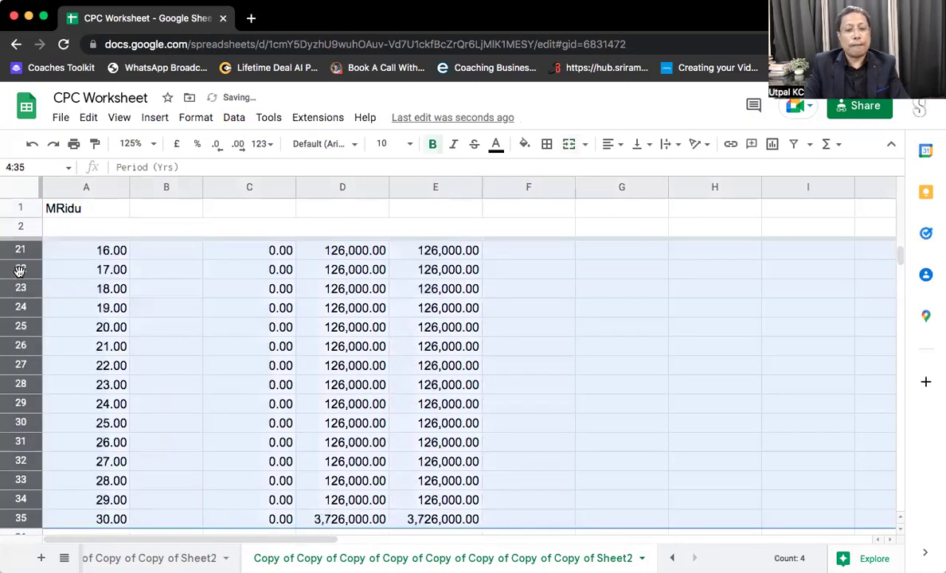
{"action": "key", "text": "super+shift+Down"}
{"action": "key", "text": "super+z"}
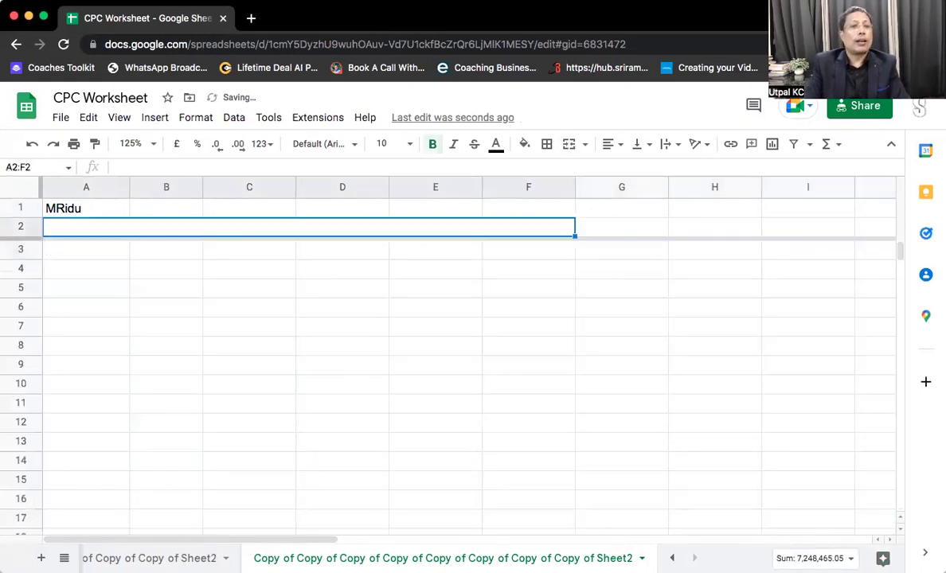
Step: Enter the label "PV" in A4 and its value 10,000,000 in B4
{"action": "left_click", "coordinate": [86, 268]}
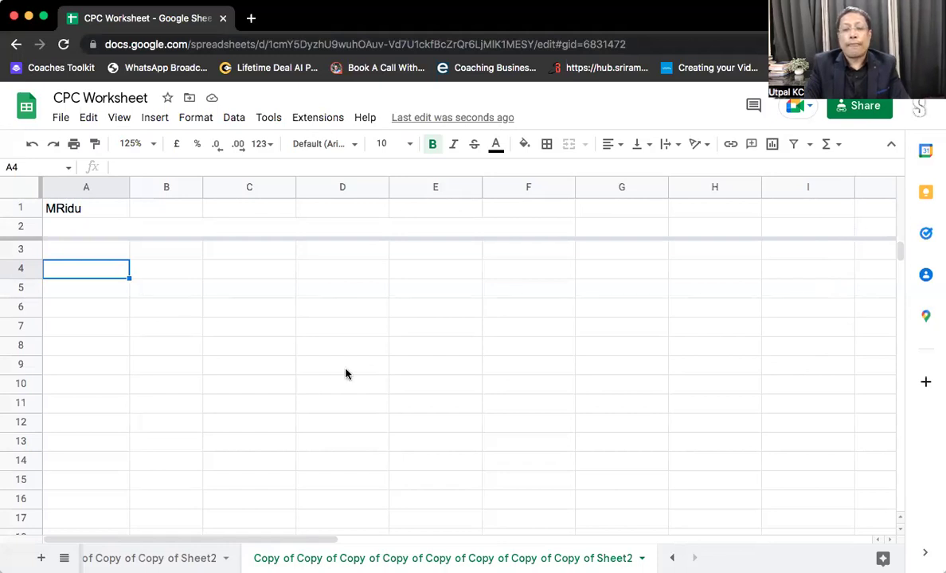
{"action": "left_click", "coordinate": [125, 326]}
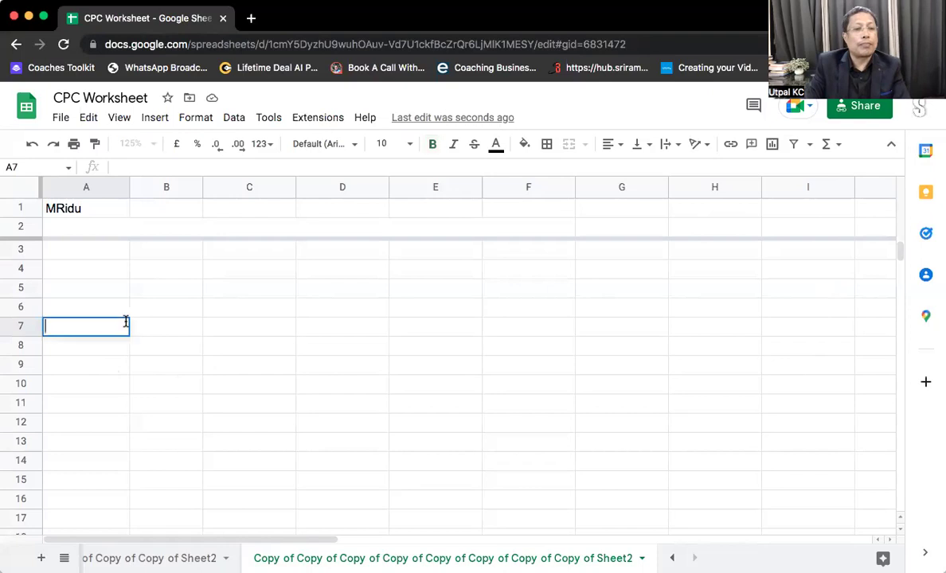
{"action": "left_click", "coordinate": [102, 269]}
{"action": "type", "text": "PV"}
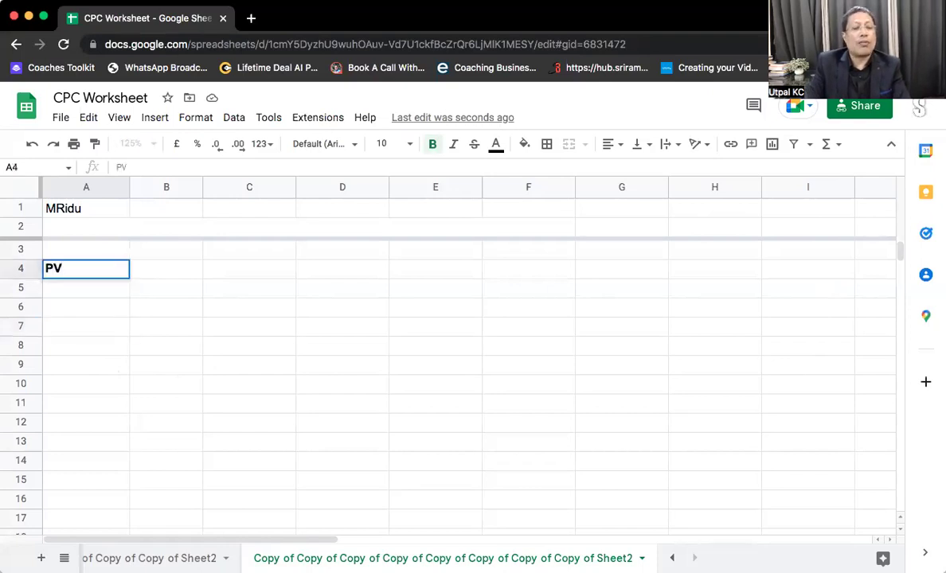
{"action": "key", "text": "Tab"}
{"action": "type", "text": "R"}
{"action": "key", "text": "BackSpace"}
{"action": "type", "text": "10,000,000"}
{"action": "key", "text": "Return"}
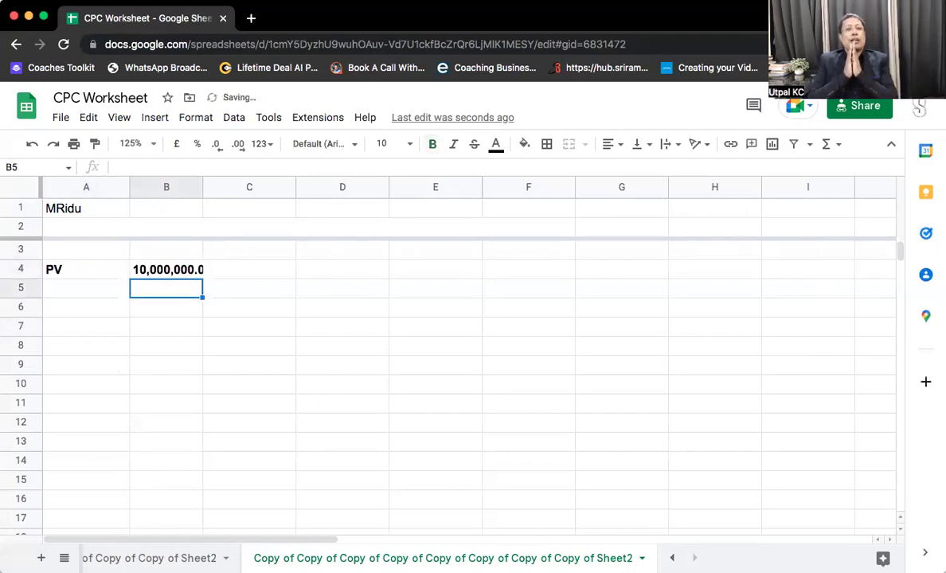
{"action": "left_click", "coordinate": [166, 270]}
{"action": "left_click", "coordinate": [167, 287]}
{"action": "left_click", "coordinate": [86, 287]}
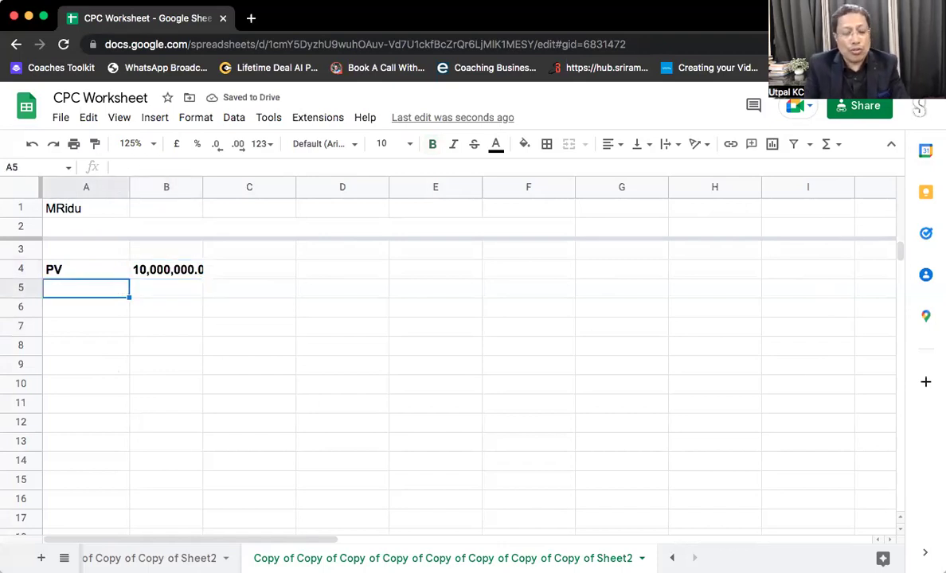
Step: Add the labels "FV" in A5 and "NPER" in A6, with 40 periods in B6
{"action": "type", "text": "FV"}
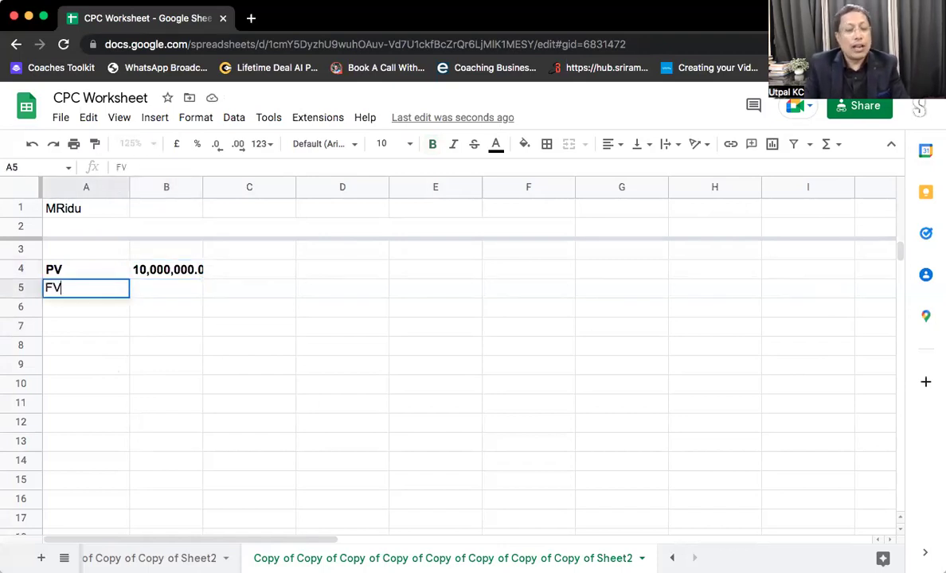
{"action": "key", "text": "Return"}
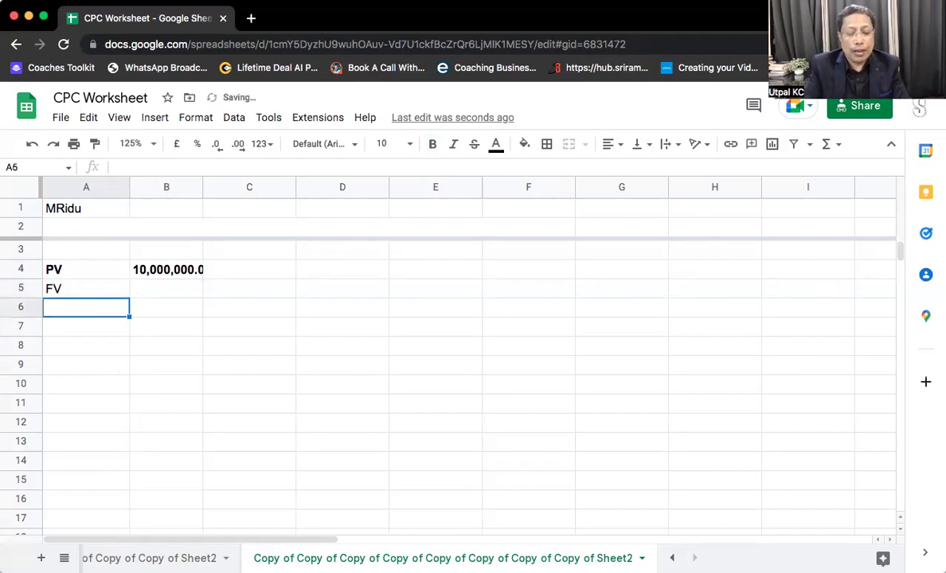
{"action": "type", "text": "NPER"}
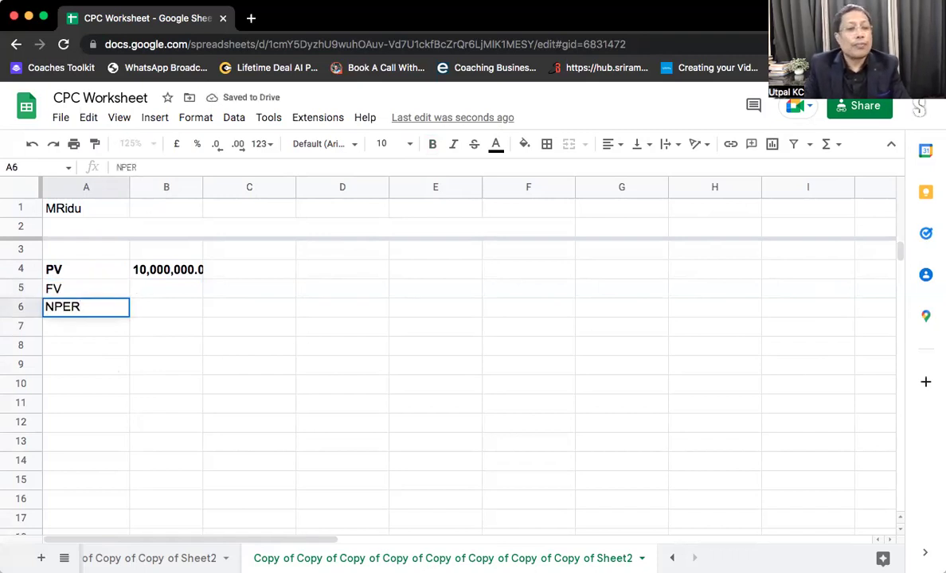
{"action": "key", "text": "Tab"}
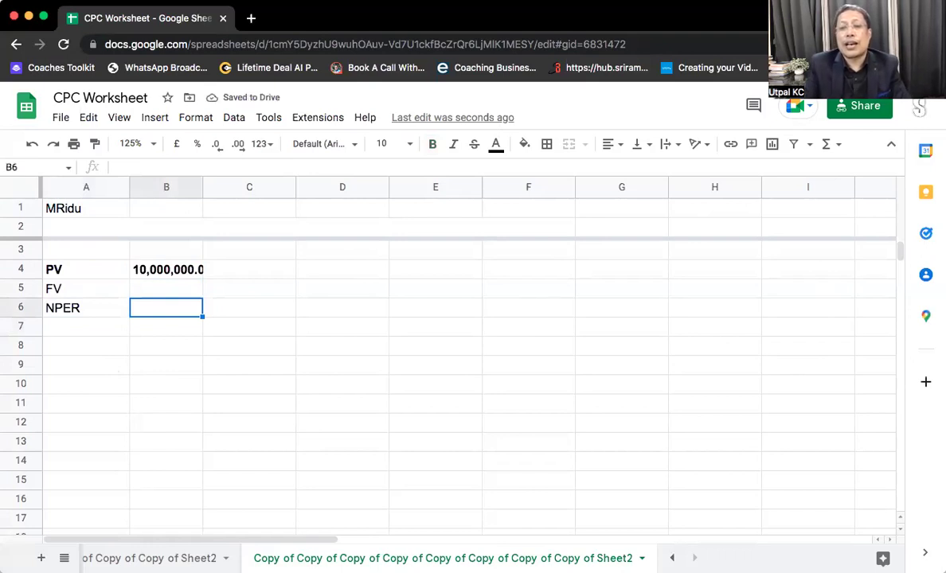
{"action": "type", "text": "40"}
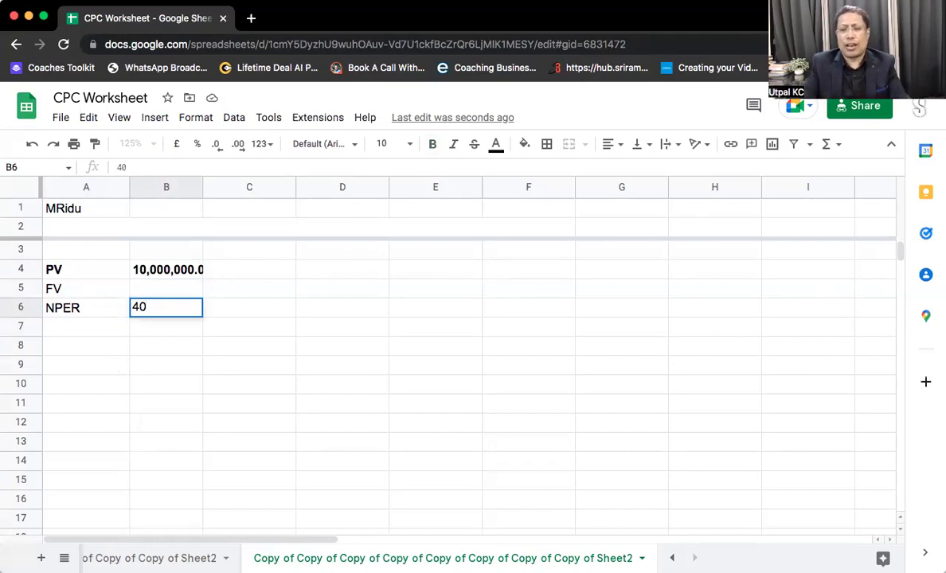
{"action": "key", "text": "Return"}
{"action": "left_click", "coordinate": [166, 308]}
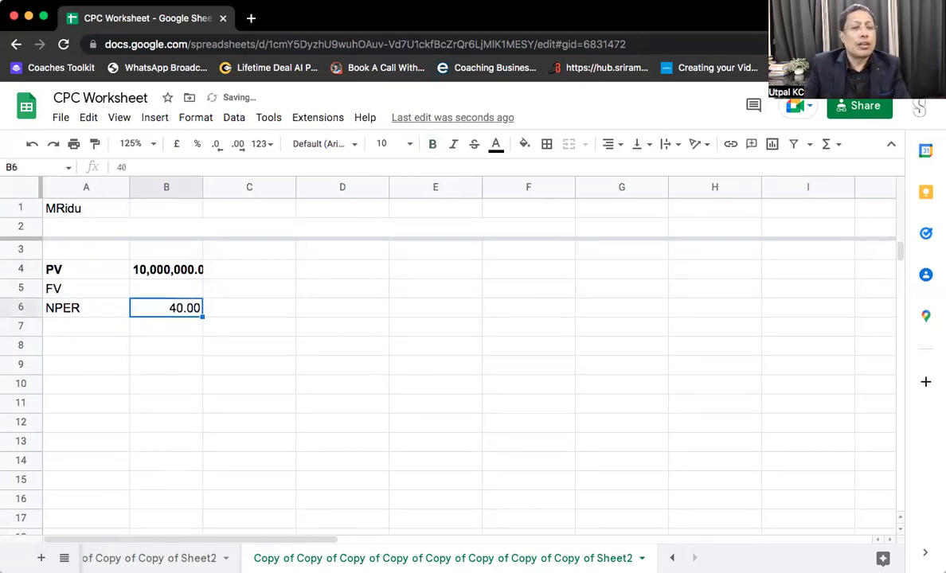
{"action": "left_click", "coordinate": [166, 327]}
{"action": "left_click", "coordinate": [86, 327]}
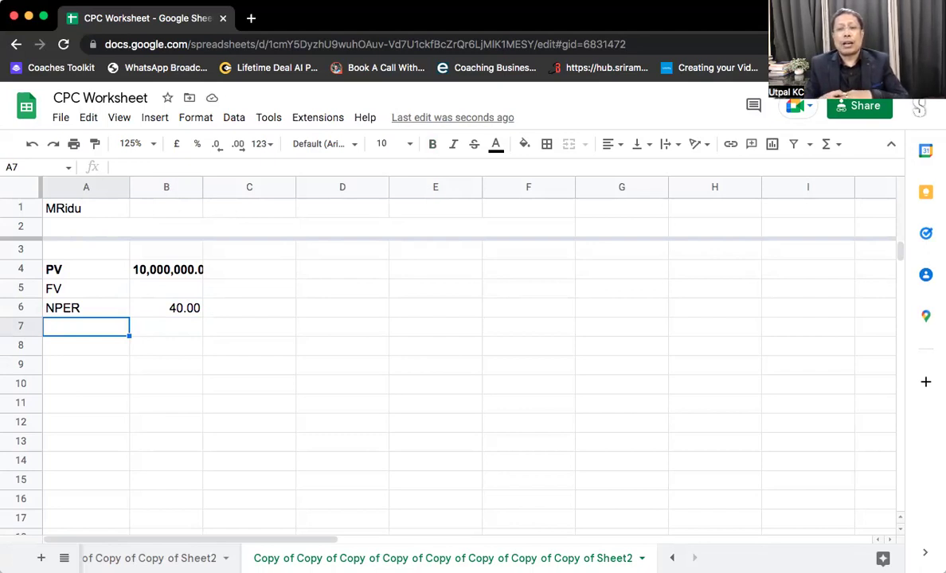
{"action": "key", "text": "Up"}
{"action": "key", "text": "Up"}
{"action": "key", "text": "Up"}
{"action": "key", "text": "Down"}
{"action": "key", "text": "Down"}
{"action": "key", "text": "Down"}
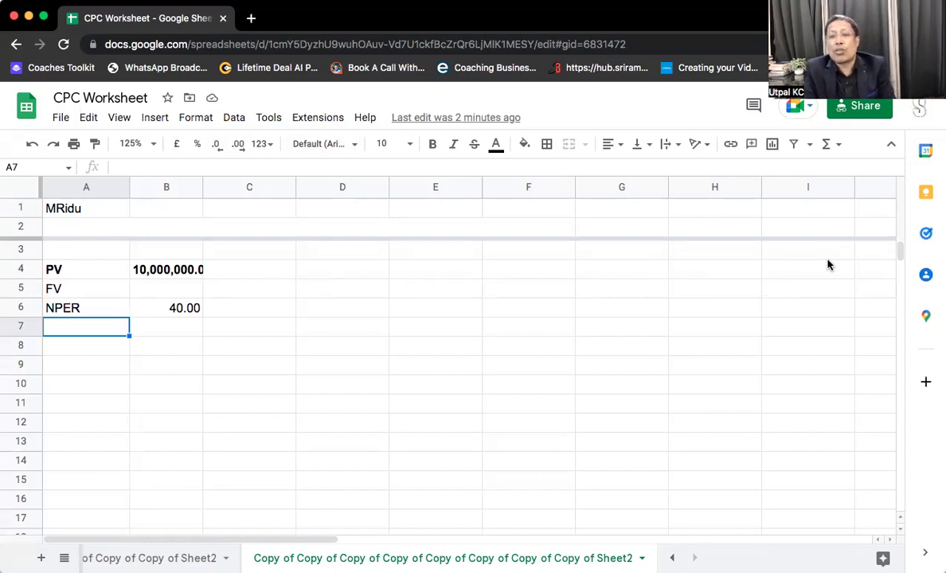
{"action": "left_click", "coordinate": [247, 348]}
{"action": "left_click", "coordinate": [162, 335]}
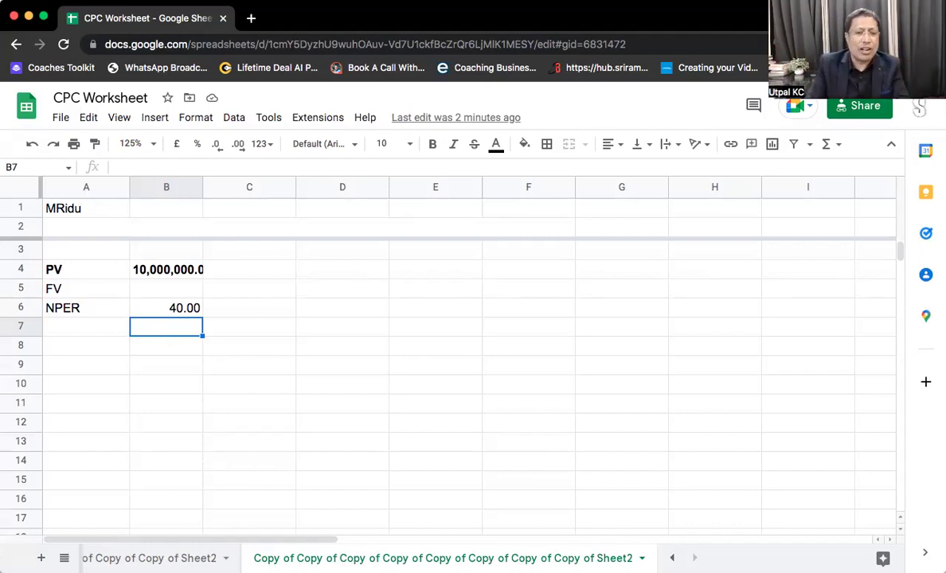
{"action": "key", "text": "Up"}
{"action": "key", "text": "Up"}
{"action": "key", "text": "Up"}
{"action": "key", "text": "Down"}
{"action": "key", "text": "Down"}
{"action": "key", "text": "Down"}
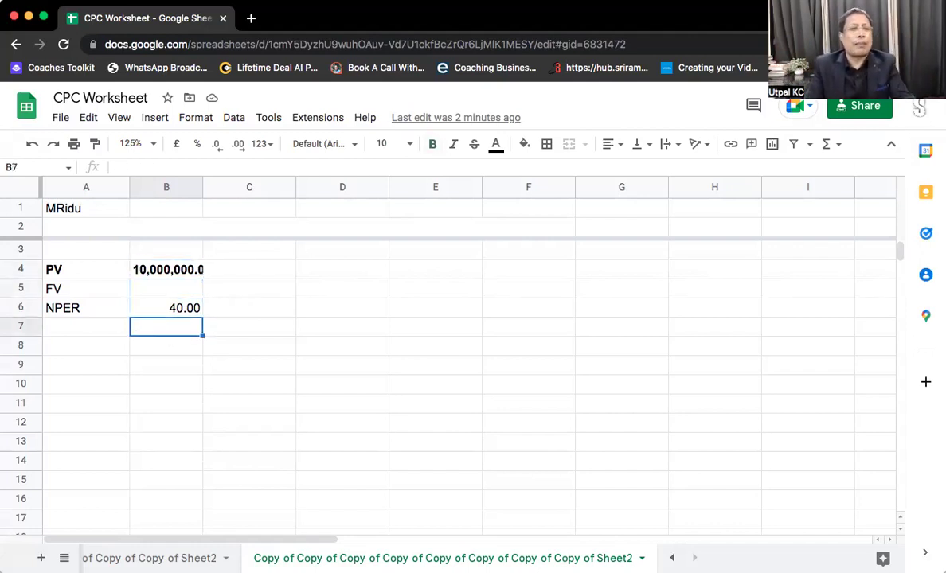
Step: Enter the label "Rate" in A7 and its value -5% in B7
{"action": "key", "text": "Left"}
{"action": "type", "text": "Rate"}
{"action": "key", "text": "Tab"}
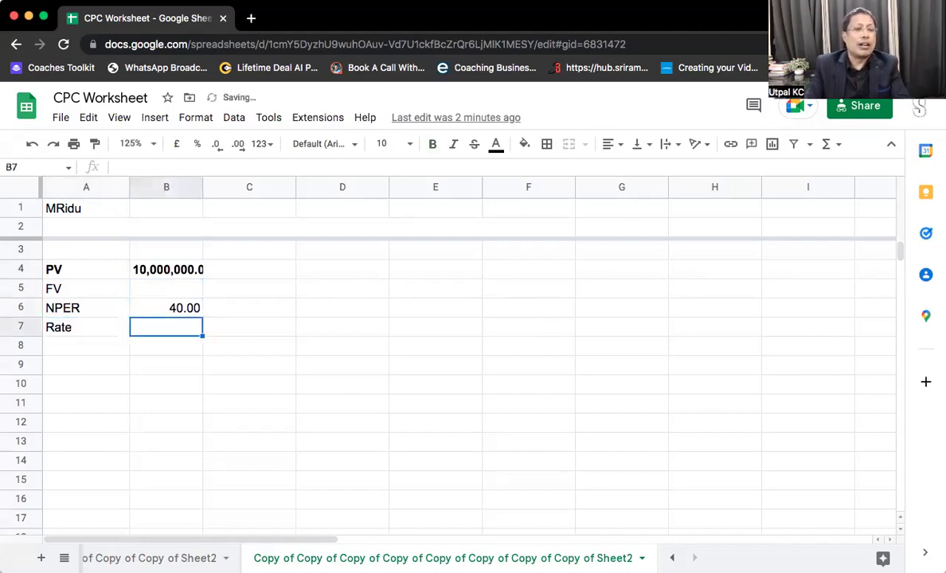
{"action": "key", "text": "Up"}
{"action": "key", "text": "Up"}
{"action": "key", "text": "Down"}
{"action": "key", "text": "Down"}
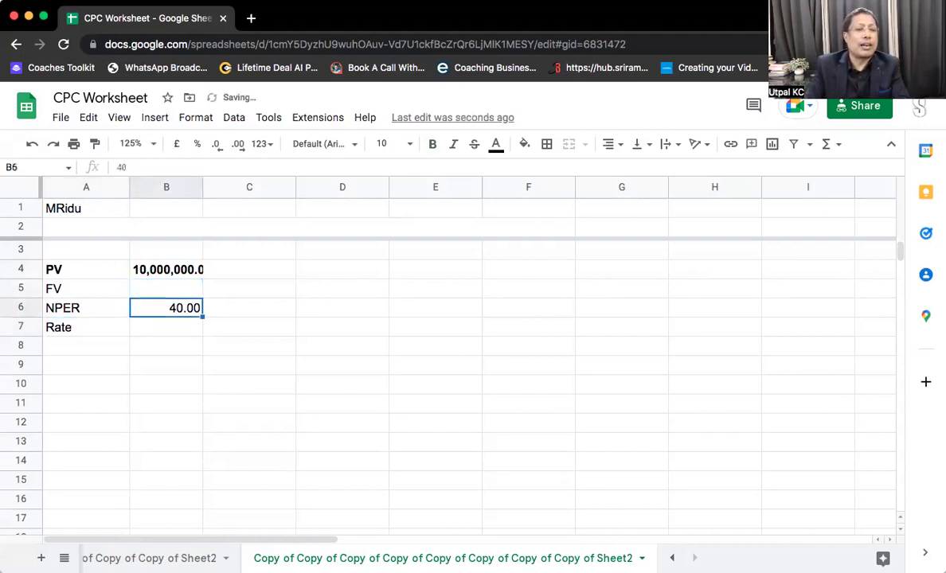
{"action": "type", "text": "-"}
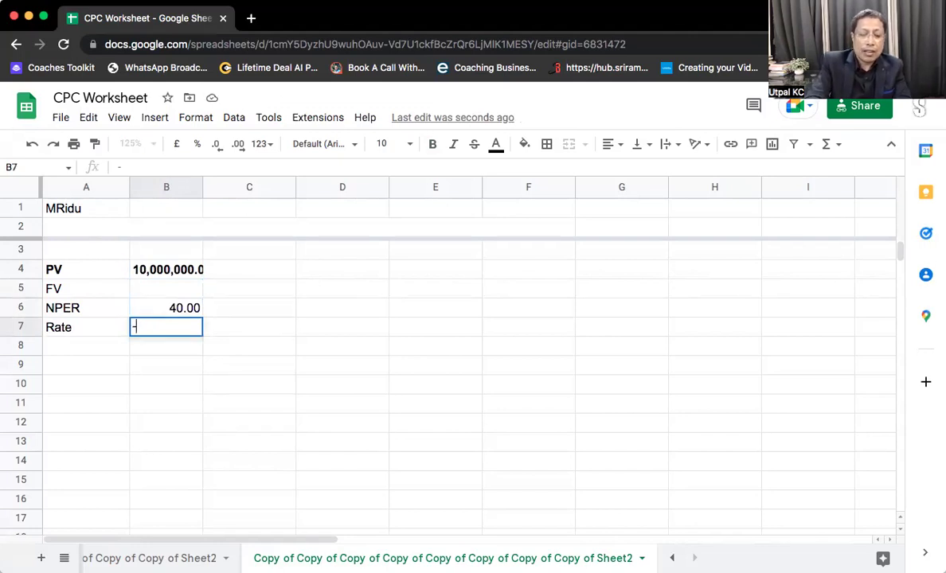
{"action": "type", "text": "5%"}
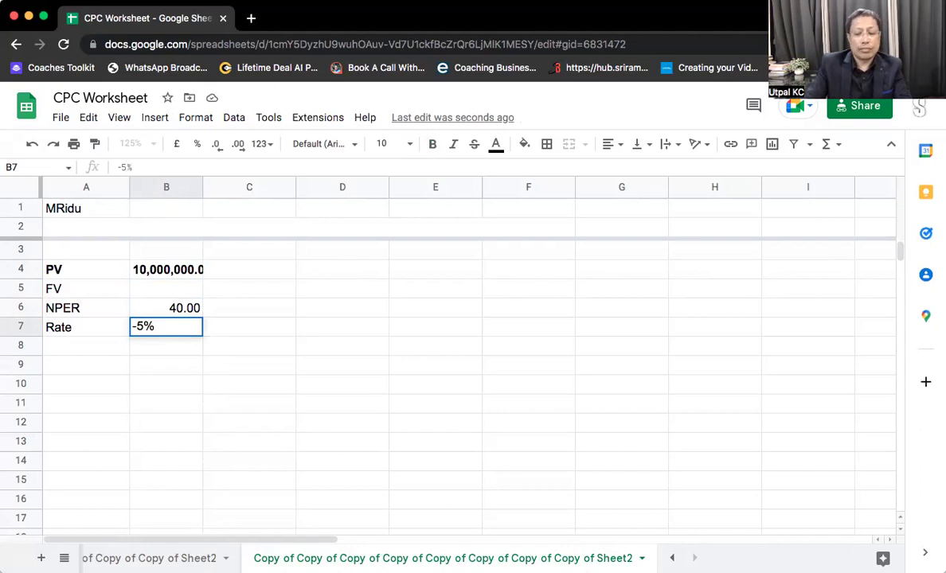
{"action": "key", "text": "Return"}
Step: Calculate the future value in B5 with the formula =FV(B7,B6,0,B4)
{"action": "key", "text": "Up"}
{"action": "key", "text": "Up"}
{"action": "key", "text": "Up"}
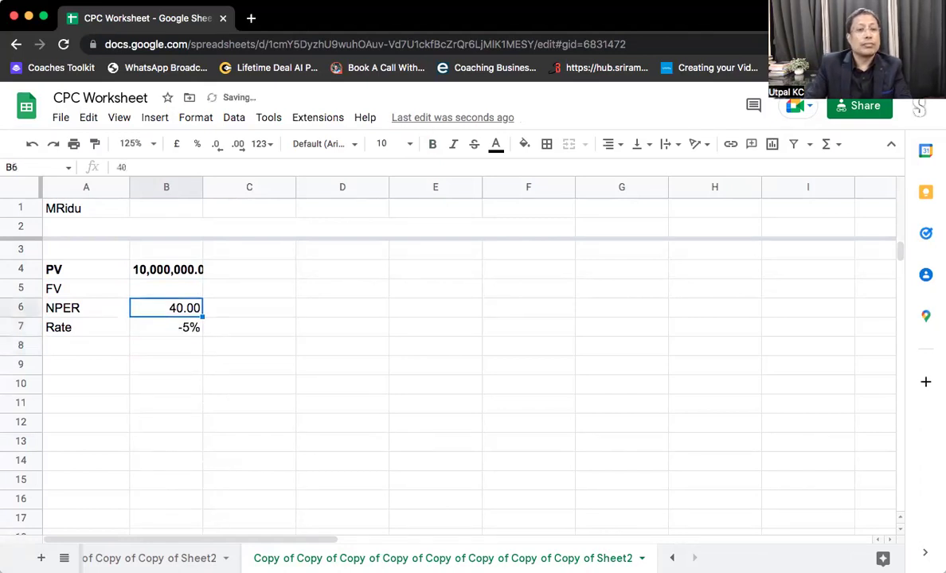
{"action": "type", "text": "="}
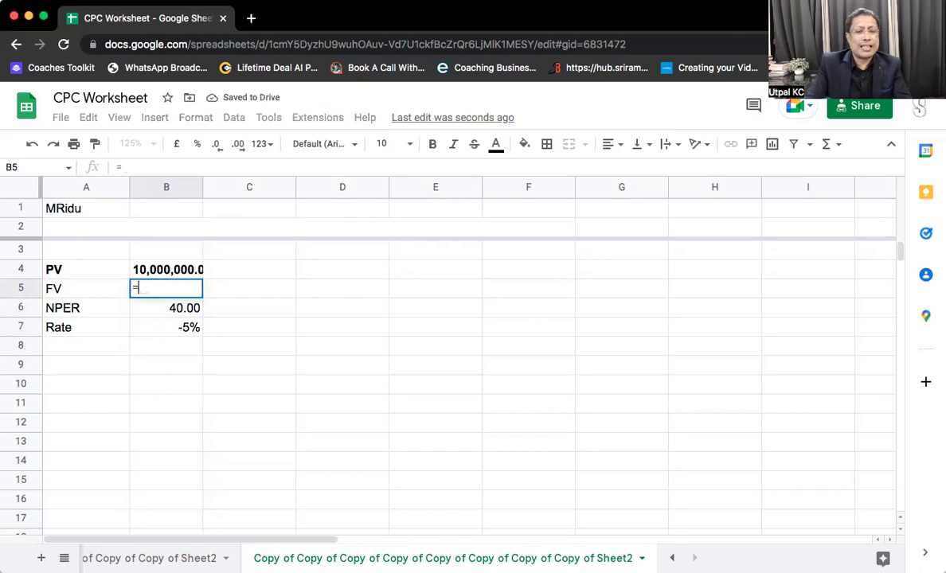
{"action": "type", "text": "FV("}
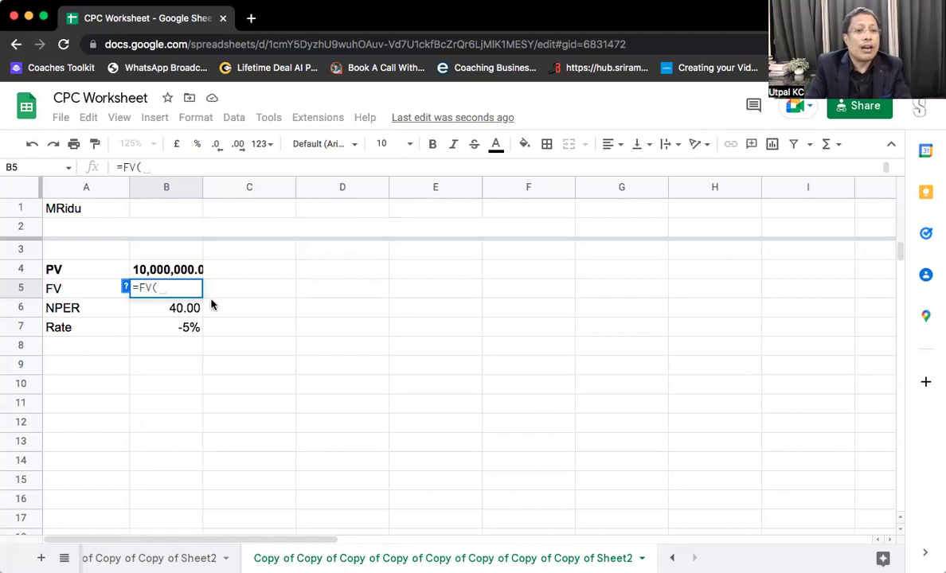
{"action": "left_click", "coordinate": [183, 332]}
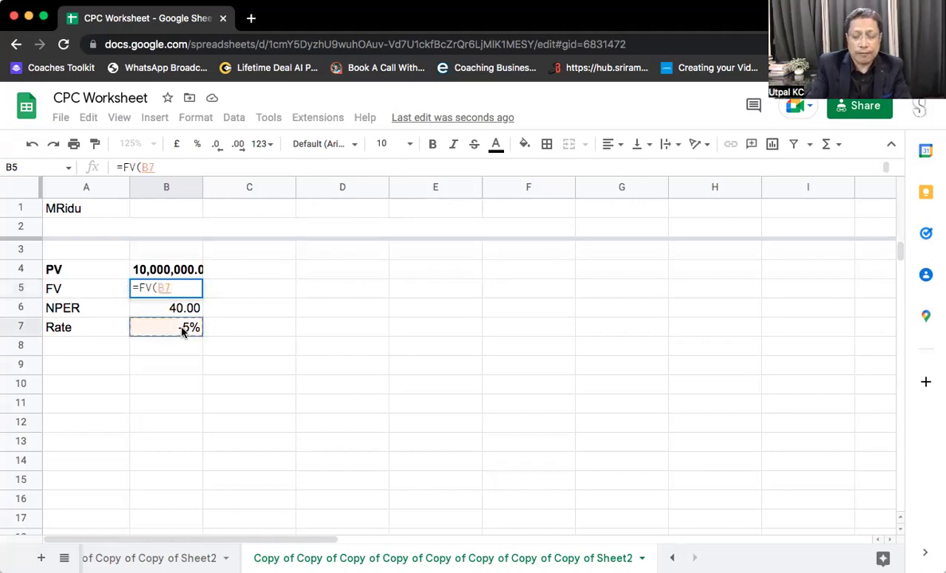
{"action": "type", "text": ","}
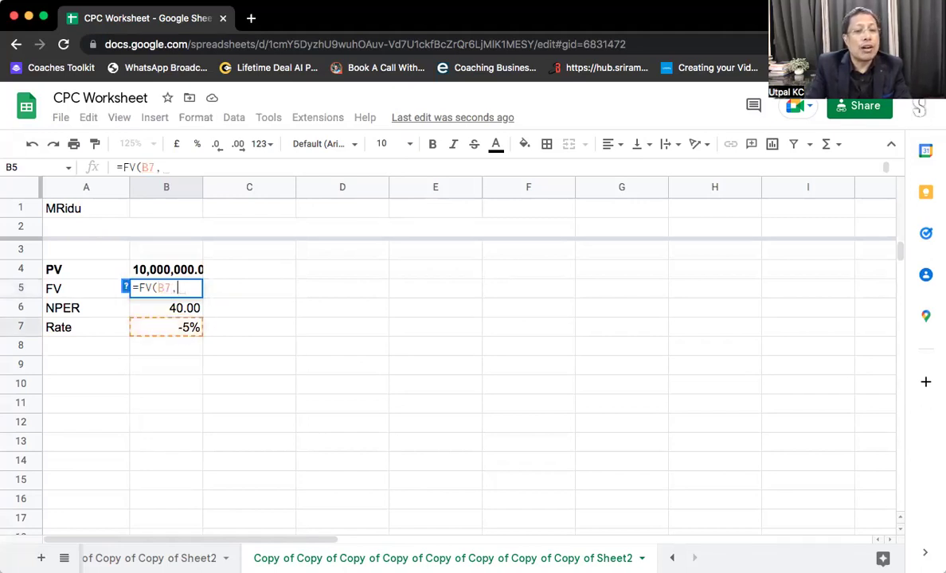
{"action": "left_click", "coordinate": [191, 311]}
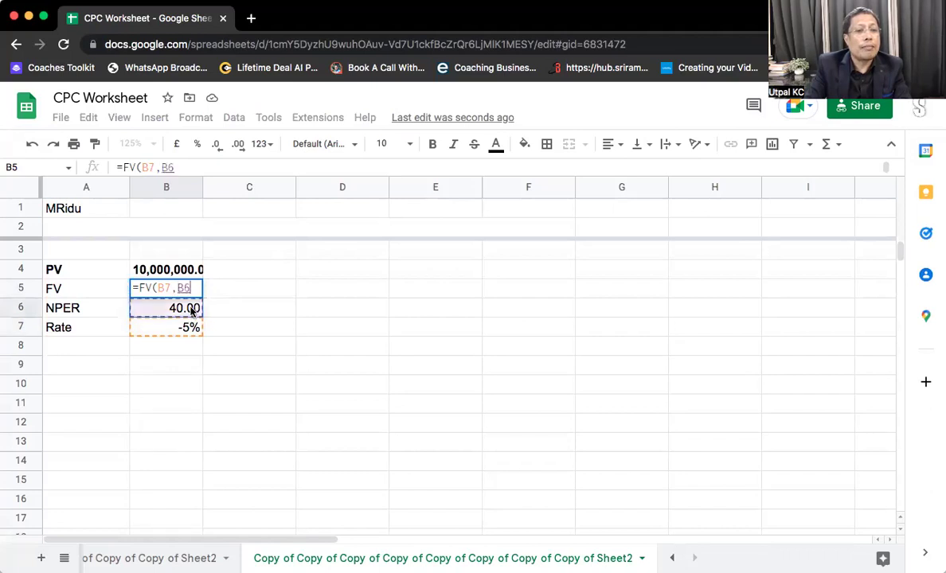
{"action": "type", "text": ","}
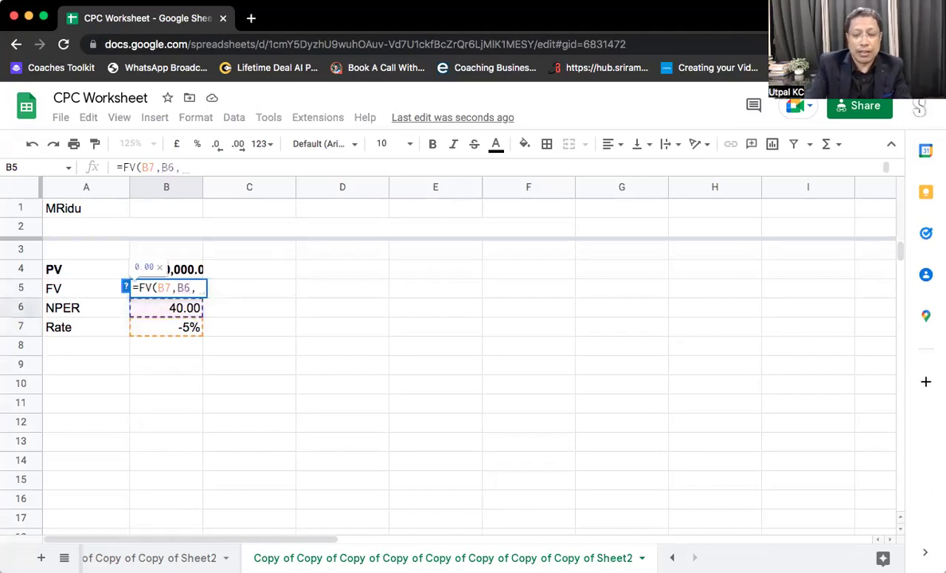
{"action": "type", "text": "0,"}
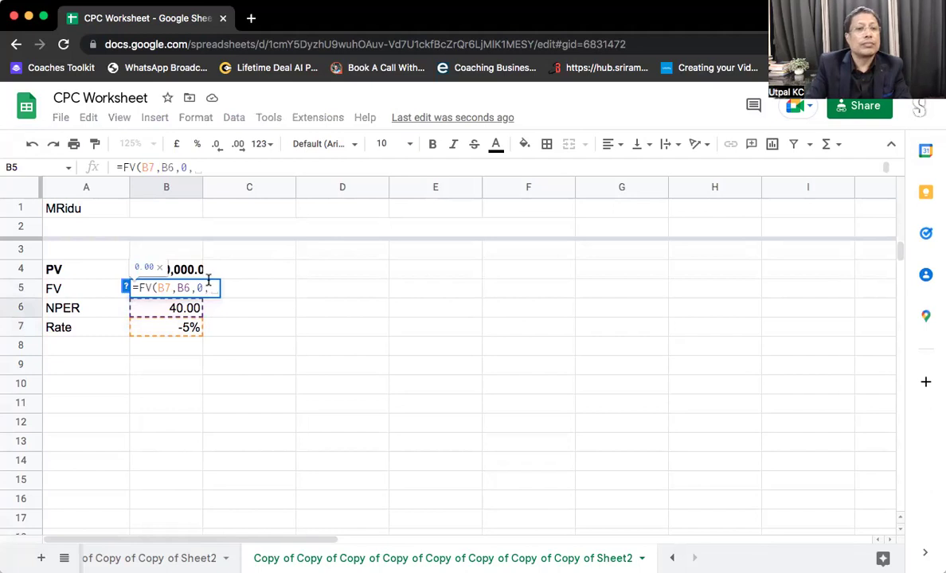
{"action": "left_click", "coordinate": [193, 272]}
{"action": "type", "text": ")"}
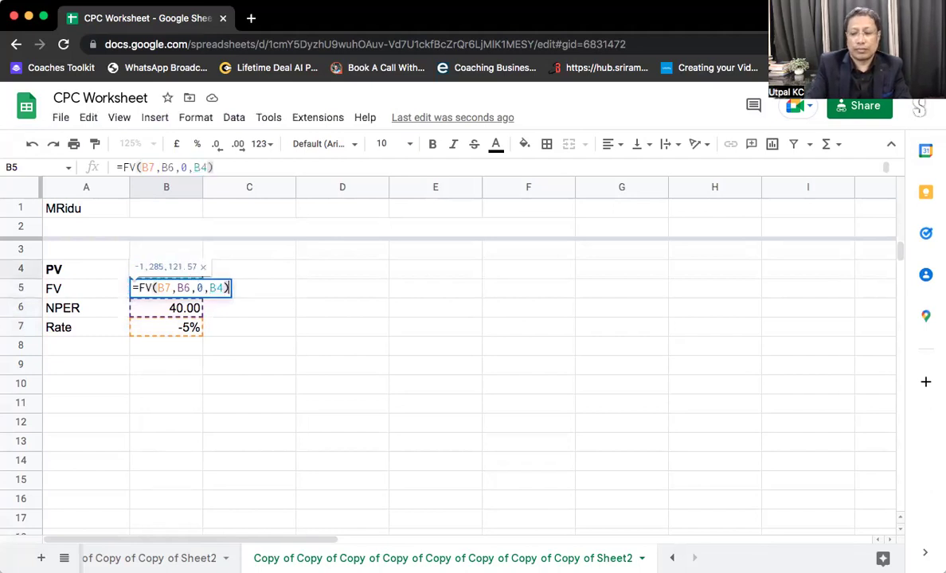
{"action": "key", "text": "Return"}
{"action": "left_click", "coordinate": [165, 288]}
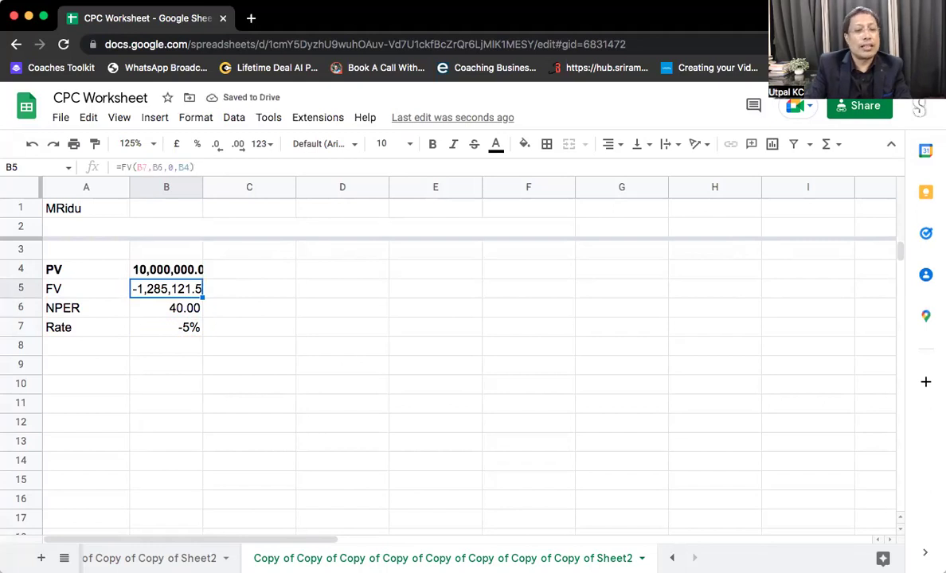
Step: Cross-check the future value in B9 with the compounding formula =B4*(1+B7)^B6
{"action": "key", "text": "Down"}
{"action": "key", "text": "Down"}
{"action": "key", "text": "Down"}
{"action": "key", "text": "Down"}
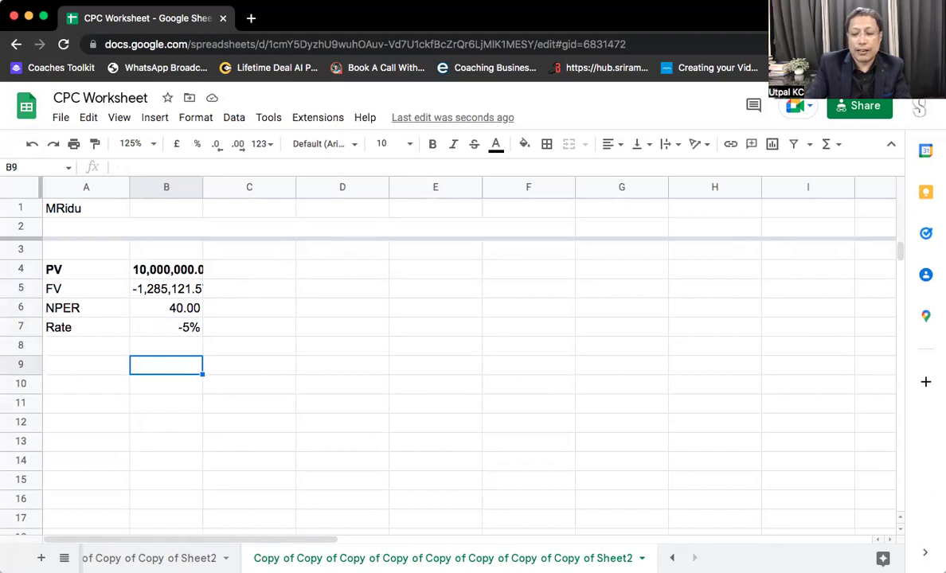
{"action": "type", "text": "="}
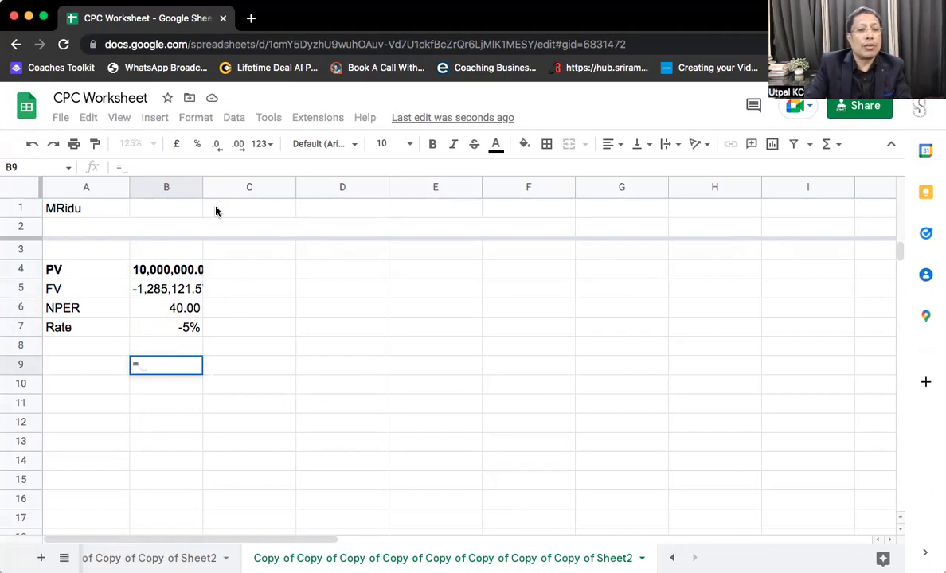
{"action": "left_click", "coordinate": [162, 270]}
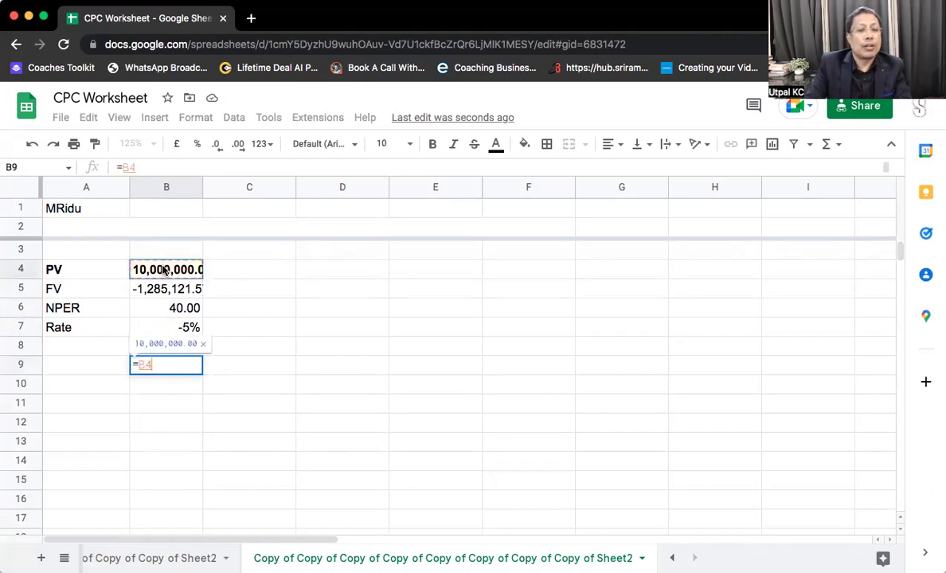
{"action": "type", "text": "*"}
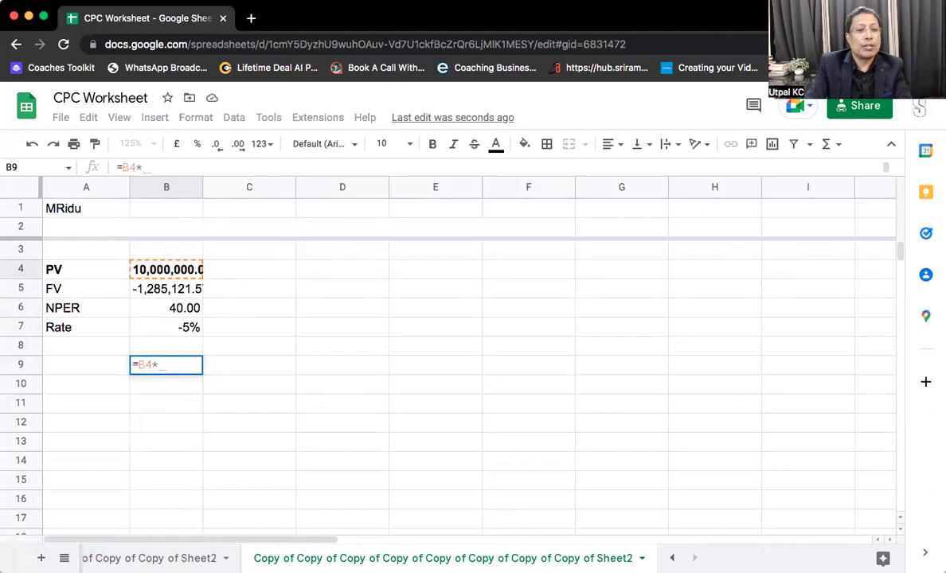
{"action": "type", "text": "(1+"}
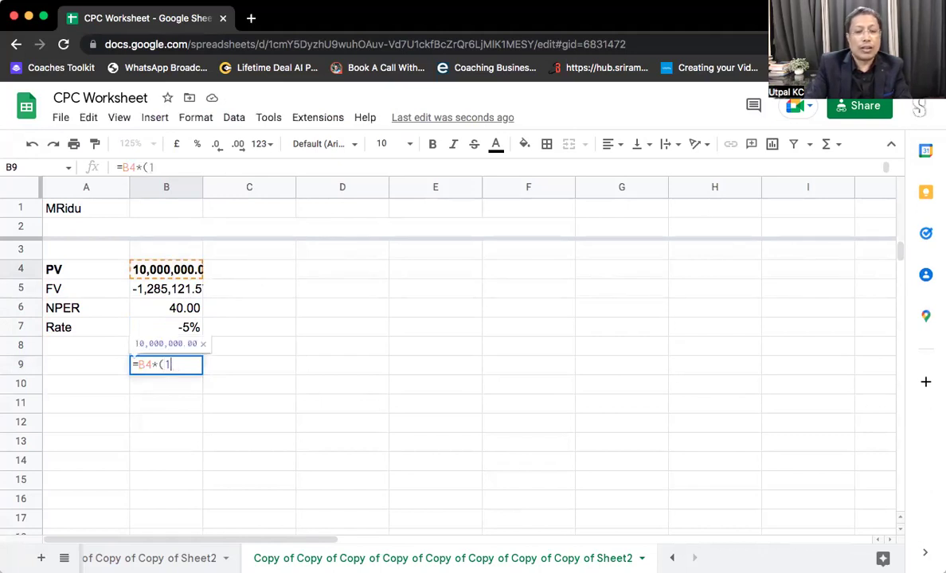
{"action": "left_click", "coordinate": [162, 331]}
{"action": "type", "text": ")"}
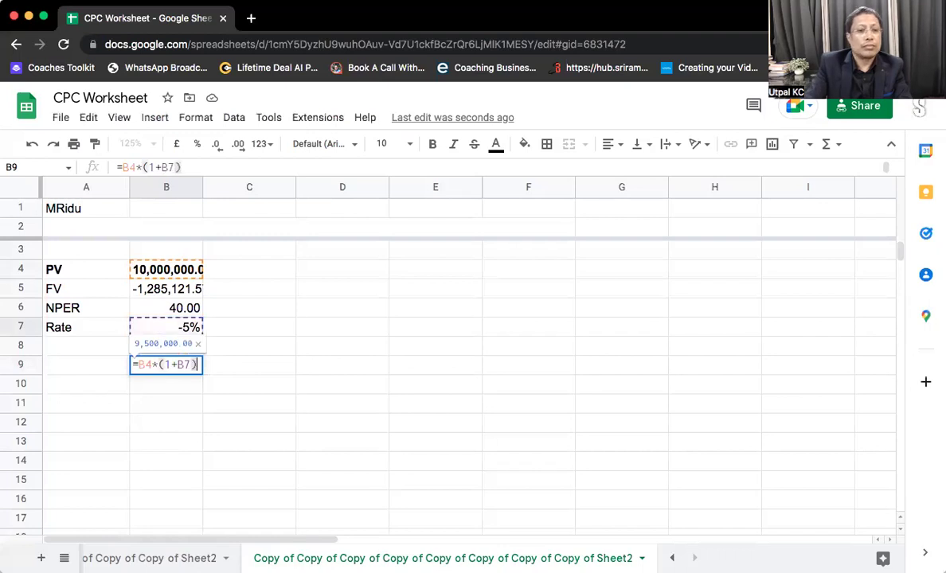
{"action": "type", "text": "^"}
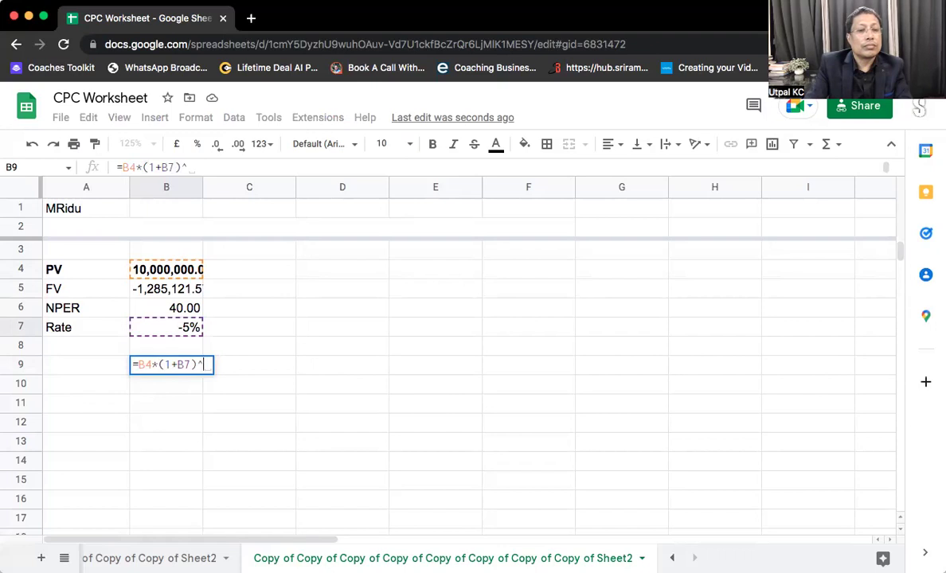
{"action": "left_click", "coordinate": [182, 310]}
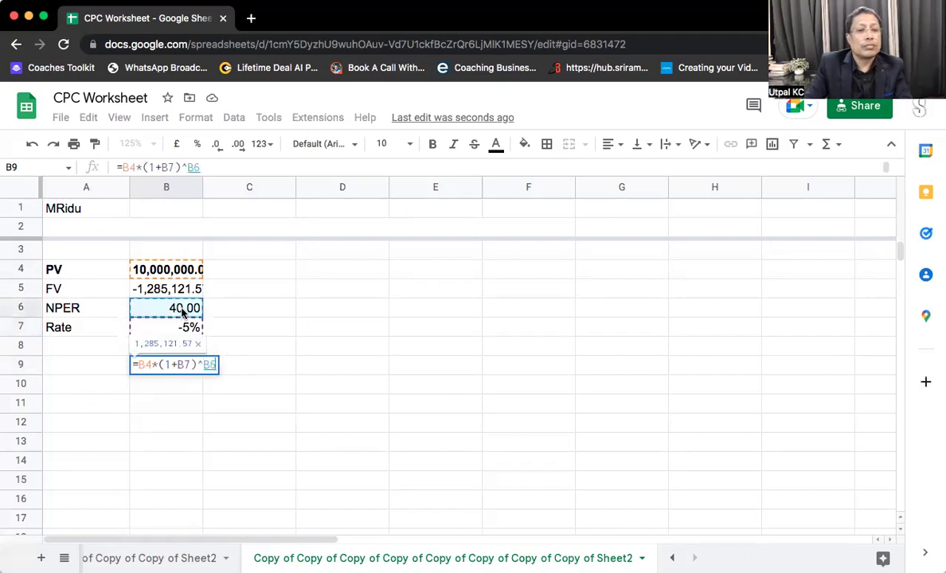
{"action": "key", "text": "Return"}
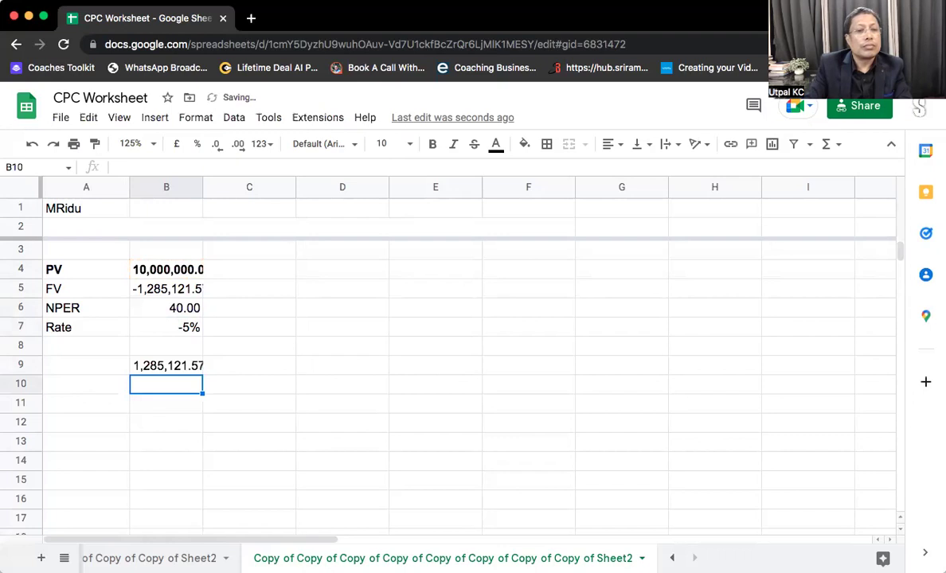
{"action": "left_click", "coordinate": [166, 366]}
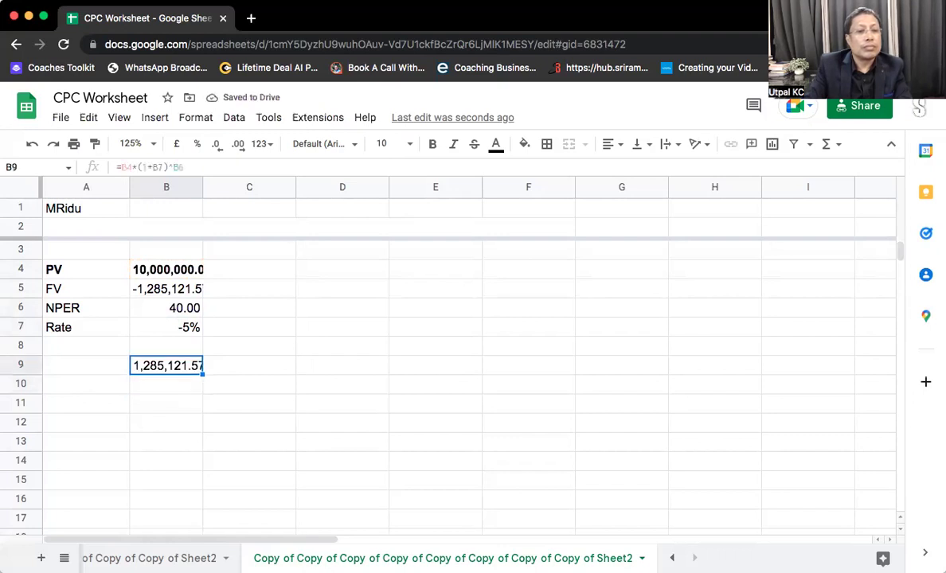
{"action": "left_click", "coordinate": [232, 325]}
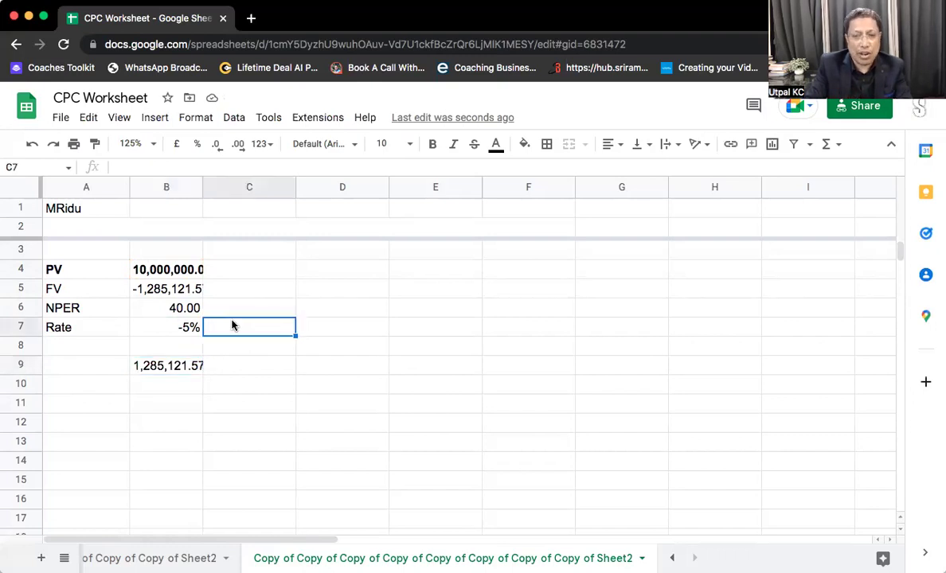
{"action": "left_click", "coordinate": [159, 371]}
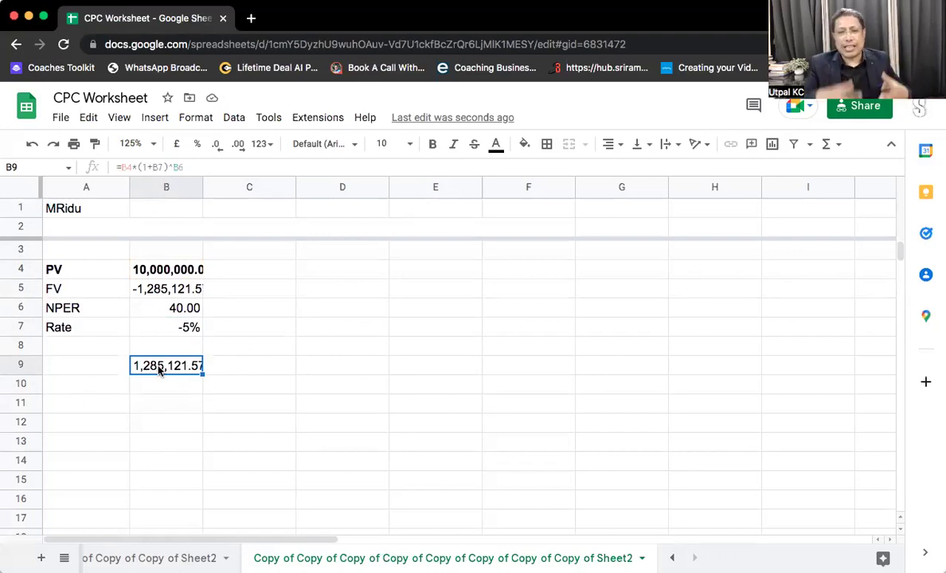
{"action": "left_click", "coordinate": [228, 319]}
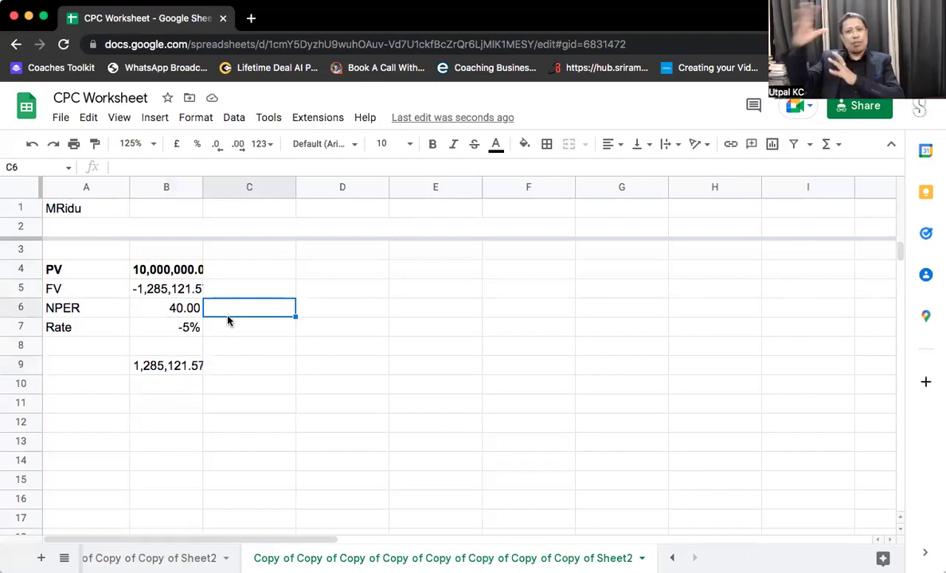
{"action": "key", "text": "Down"}
{"action": "key", "text": "Down"}
{"action": "key", "text": "Down"}
{"action": "left_click", "coordinate": [166, 365]}
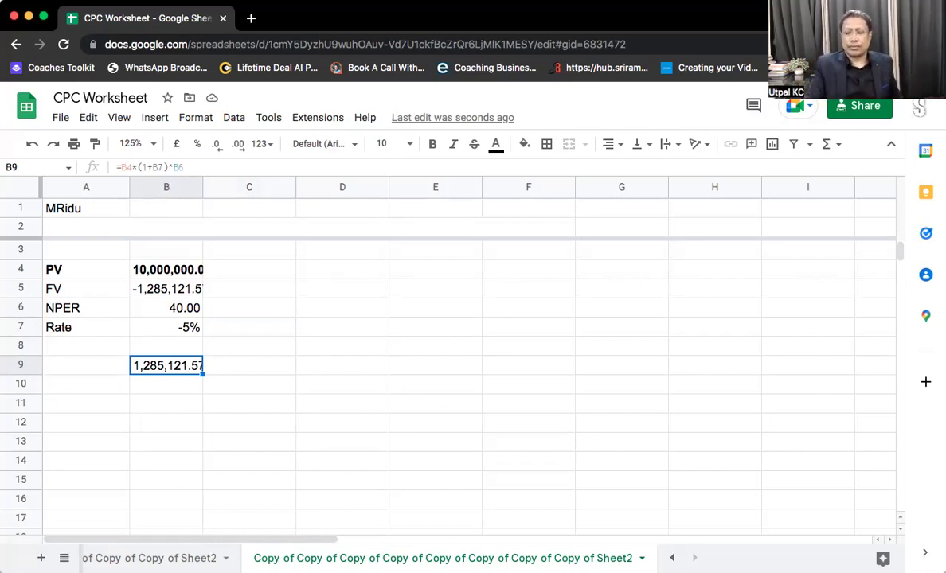
Step: Clear the FV formula from B5, keeping only the compounding calculation in B9
{"action": "key", "text": "Up"}
{"action": "key", "text": "Up"}
{"action": "key", "text": "Up"}
{"action": "key", "text": "Up"}
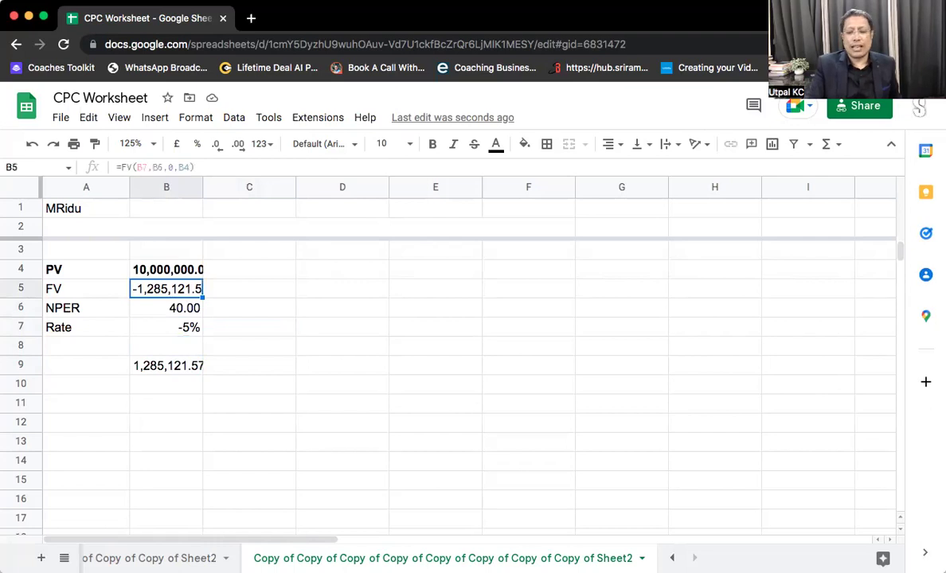
{"action": "key", "text": "Delete"}
{"action": "key", "text": "Down"}
{"action": "key", "text": "Down"}
{"action": "key", "text": "Down"}
{"action": "key", "text": "Down"}
{"action": "key", "text": "Down"}
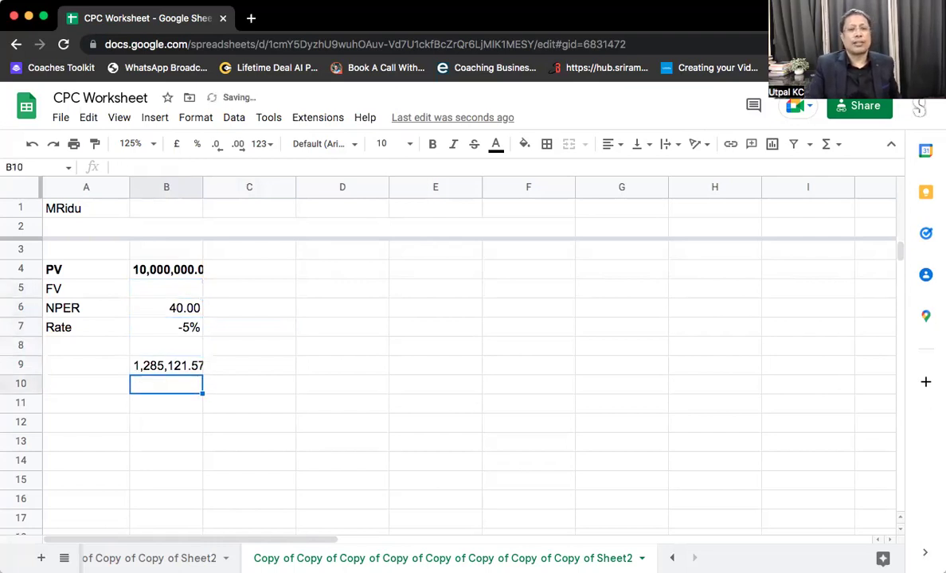
{"action": "key", "text": "Up"}
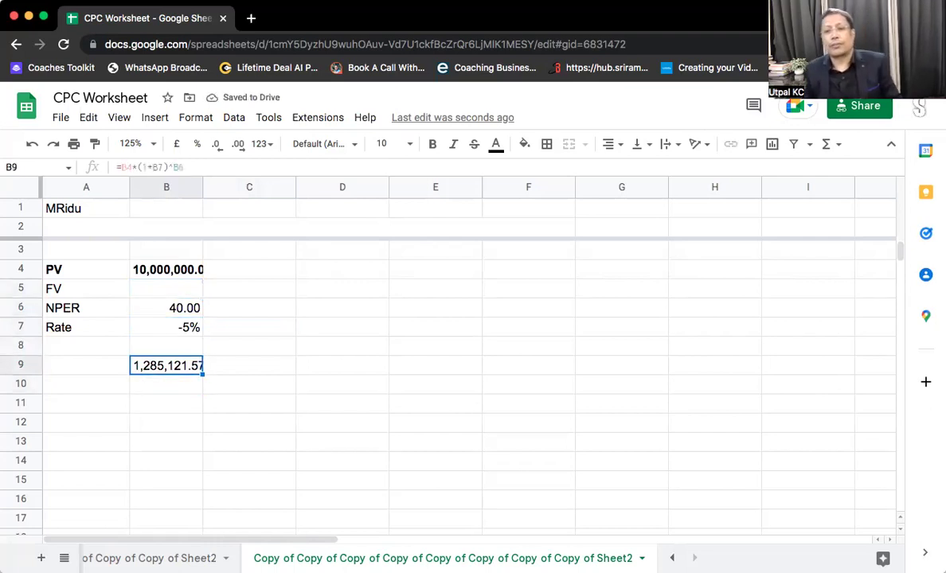
{"action": "key", "text": "Up"}
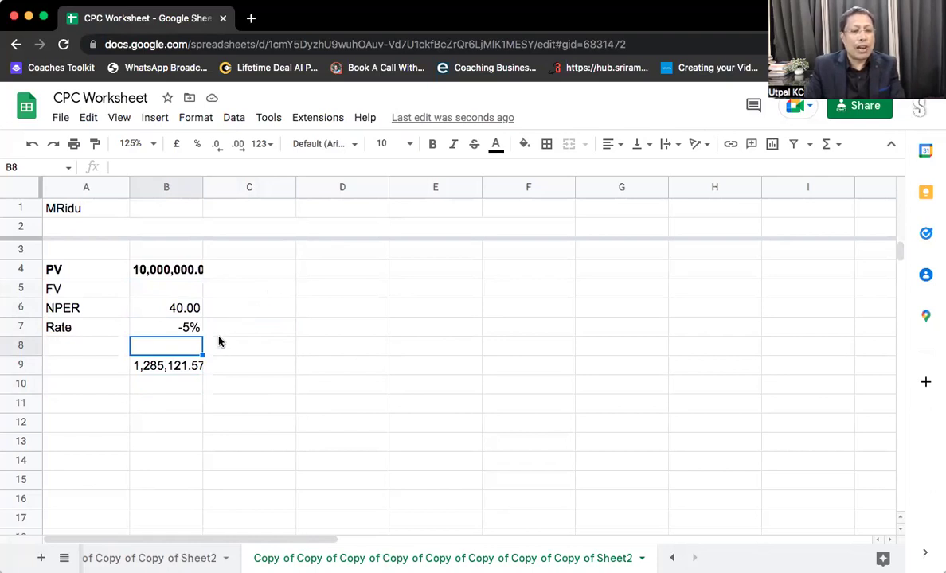
{"action": "left_click", "coordinate": [275, 403]}
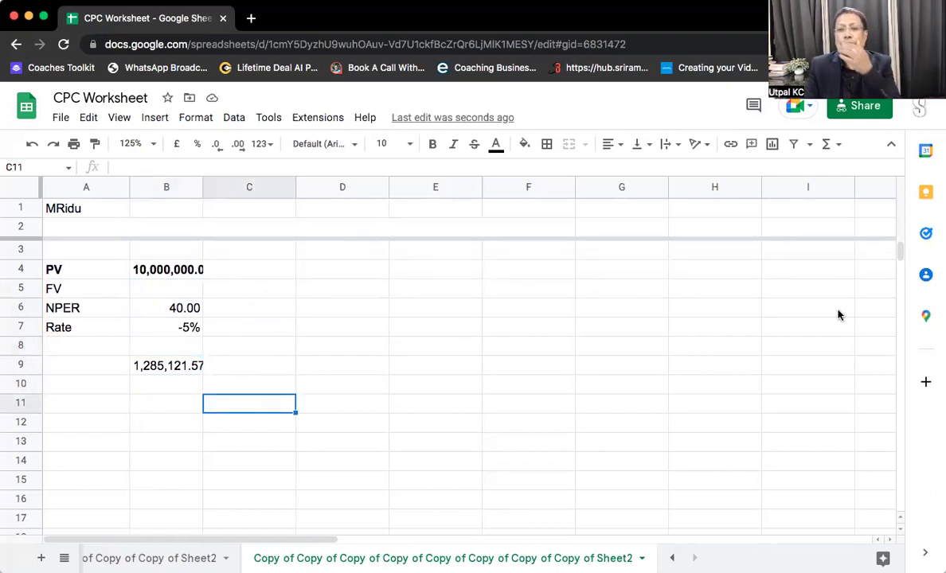
{"action": "left_click", "coordinate": [275, 288]}
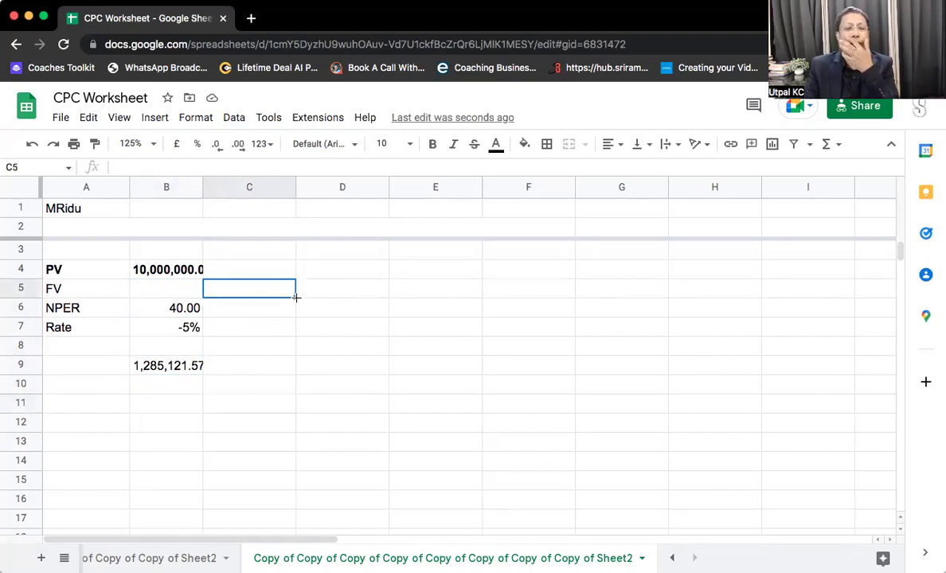
{"action": "left_click", "coordinate": [271, 354]}
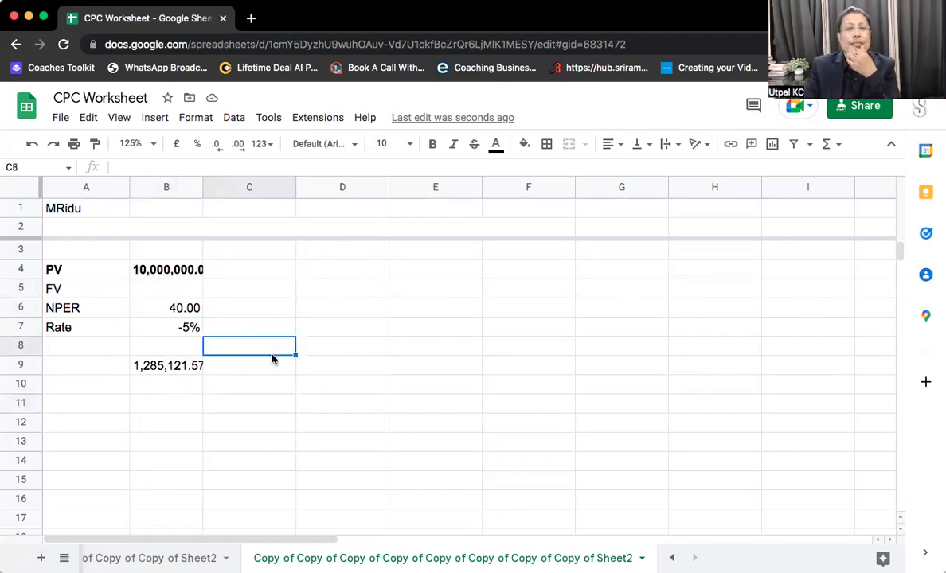
Step: Set the present value in B4 to 20000000 to recalculate the compounded future value
{"action": "left_click", "coordinate": [184, 268]}
{"action": "type", "text": "2"}
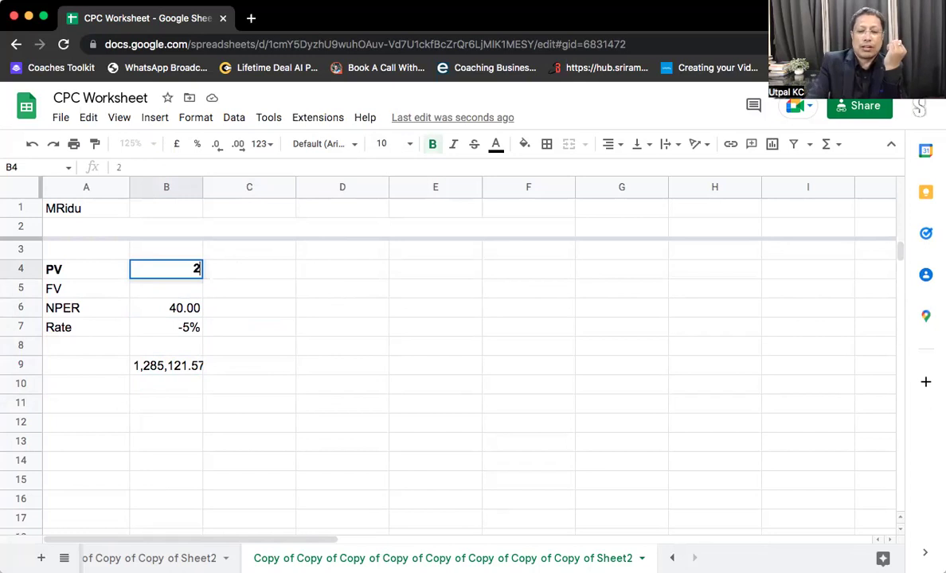
{"action": "type", "text": "0,000,000000000"}
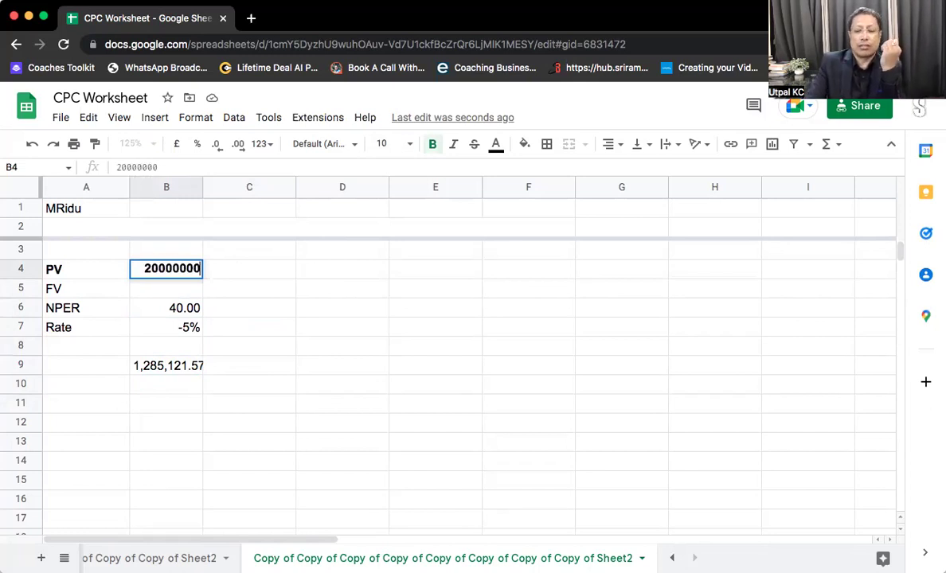
{"action": "key", "text": "Return"}
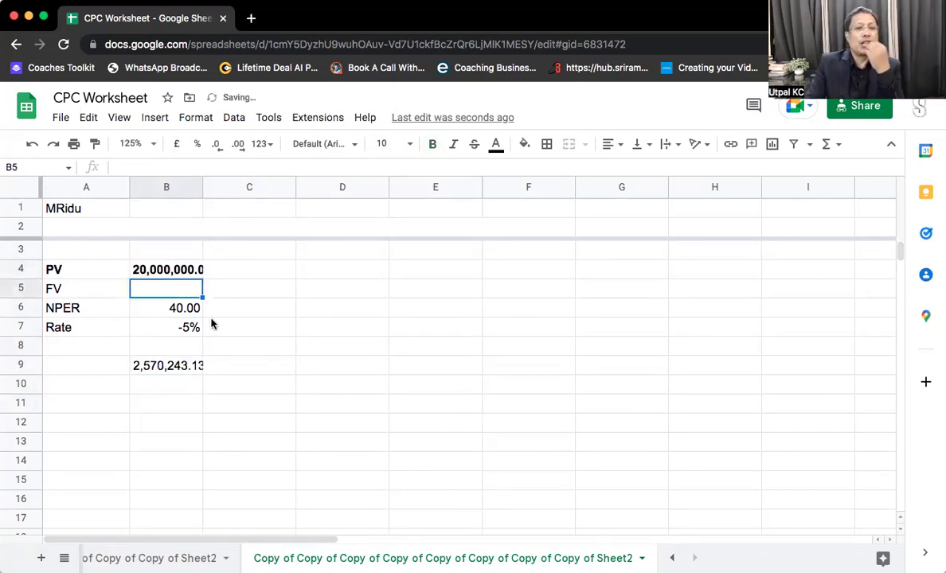
{"action": "left_click", "coordinate": [153, 373]}
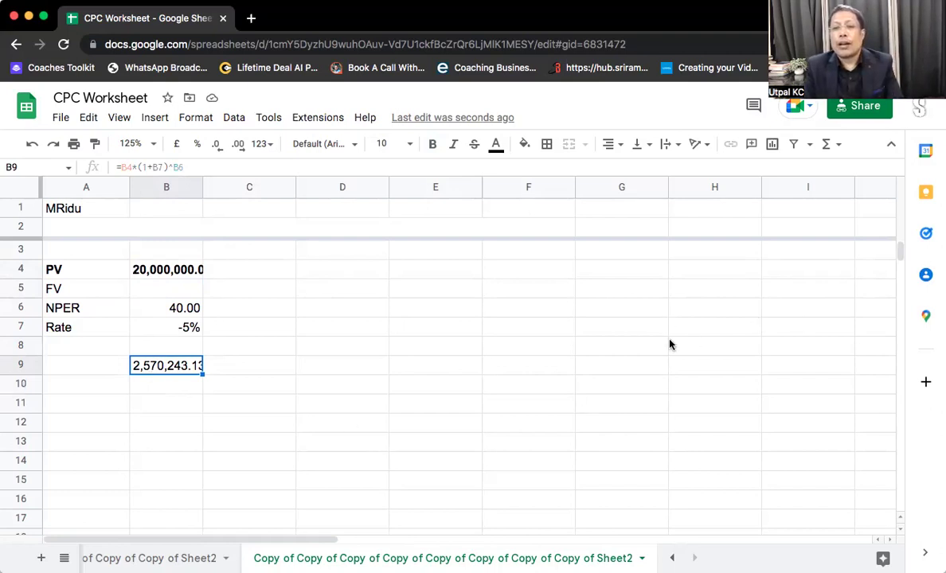
{"action": "left_click", "coordinate": [460, 385]}
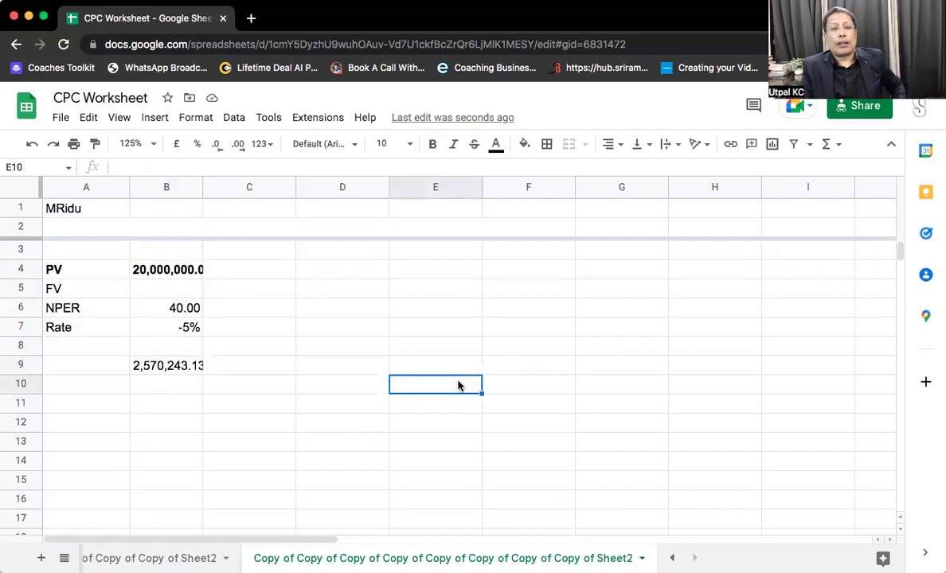
{"action": "left_click", "coordinate": [300, 367]}
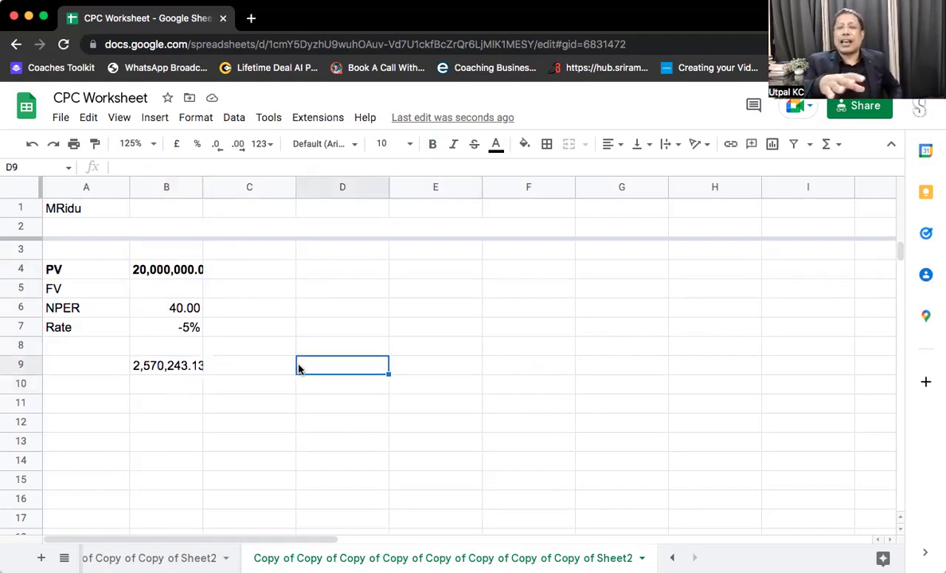